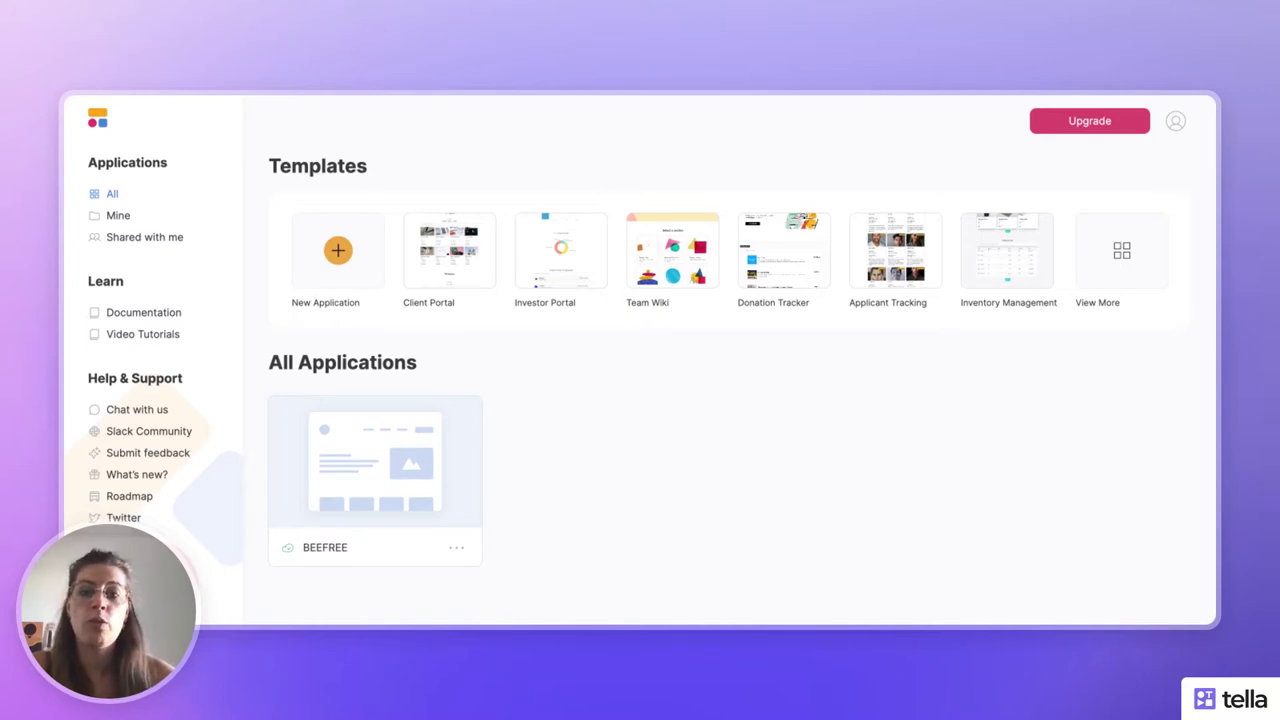
- Open the BEEFREE application from the dashboard in the Softr studio editor
{"action": "mouse_move", "coordinate": [330, 425]}
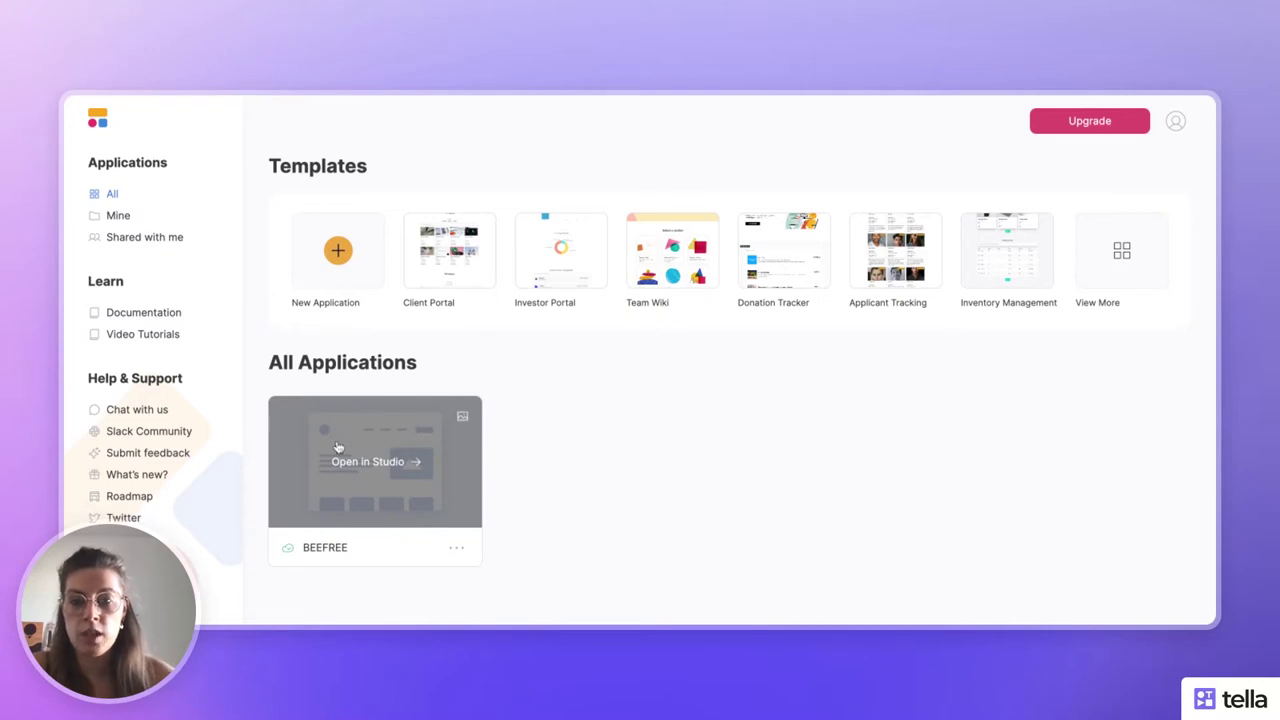
{"action": "left_click", "coordinate": [338, 447]}
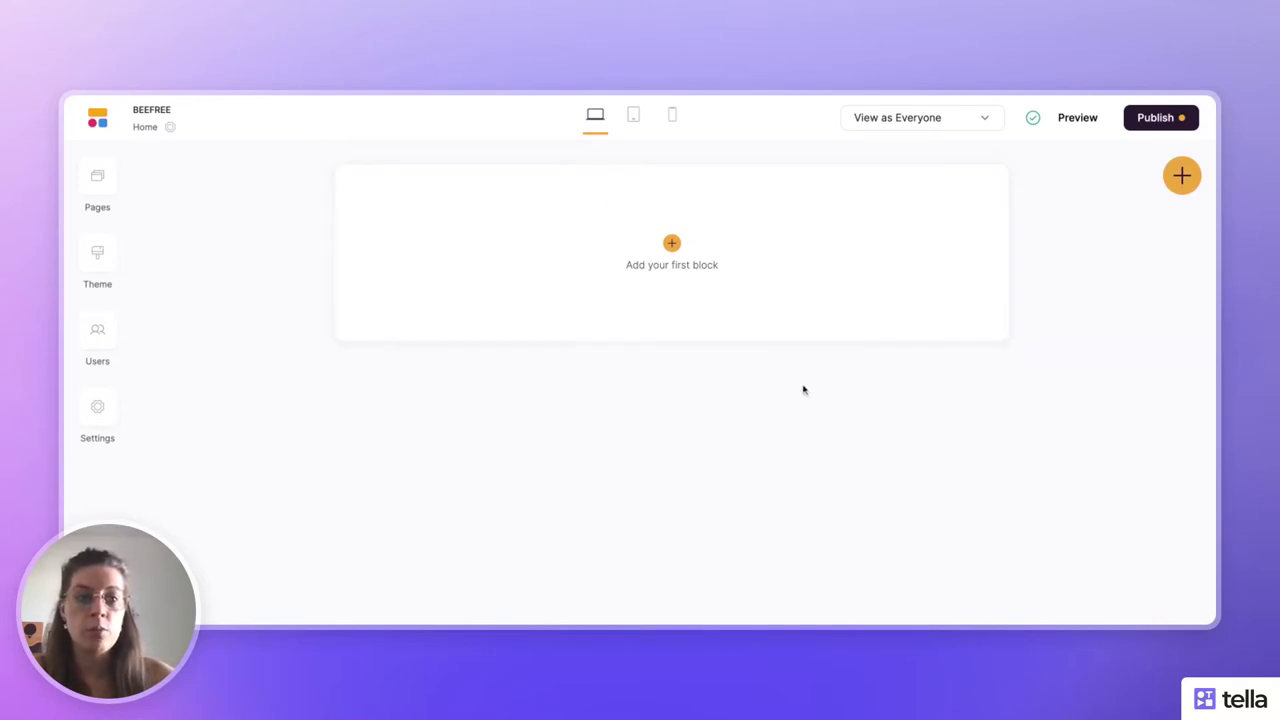
- Glance at the block library, then review the app's Pages, Theme, Users and Settings panels
{"action": "left_click", "coordinate": [1180, 175]}
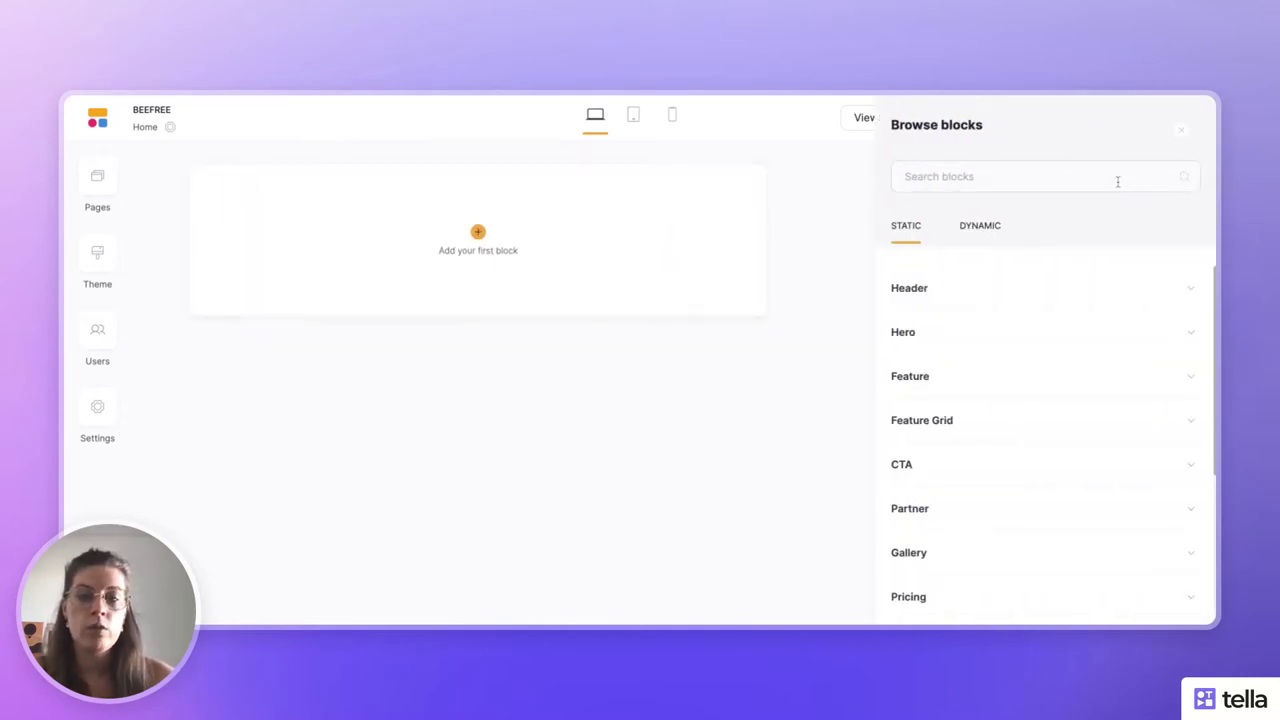
{"action": "left_click", "coordinate": [161, 241]}
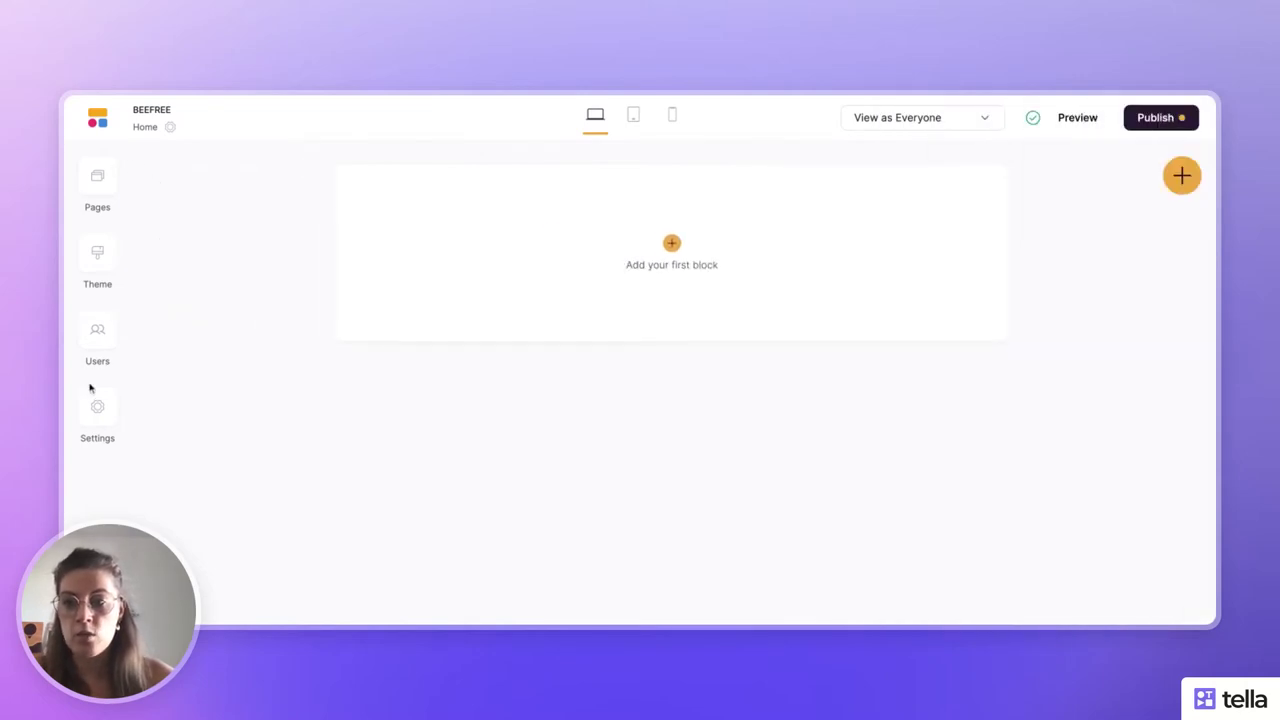
{"action": "left_click", "coordinate": [100, 176]}
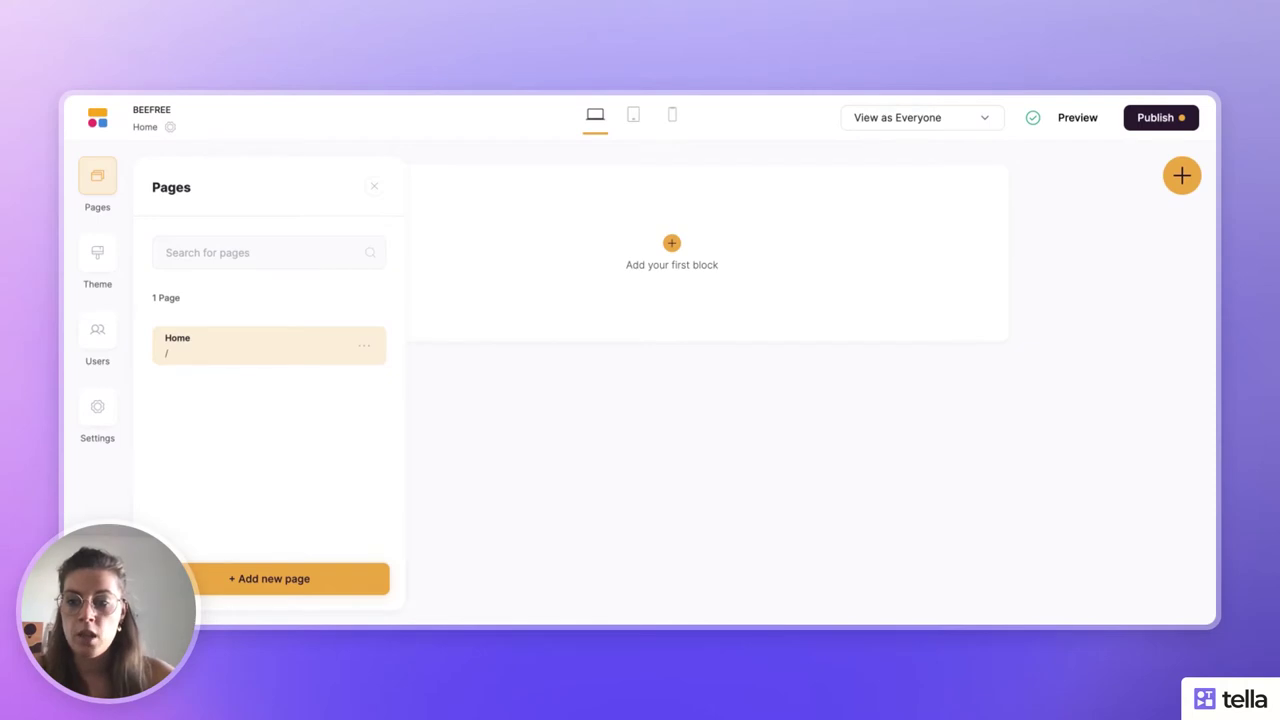
{"action": "left_click", "coordinate": [98, 260]}
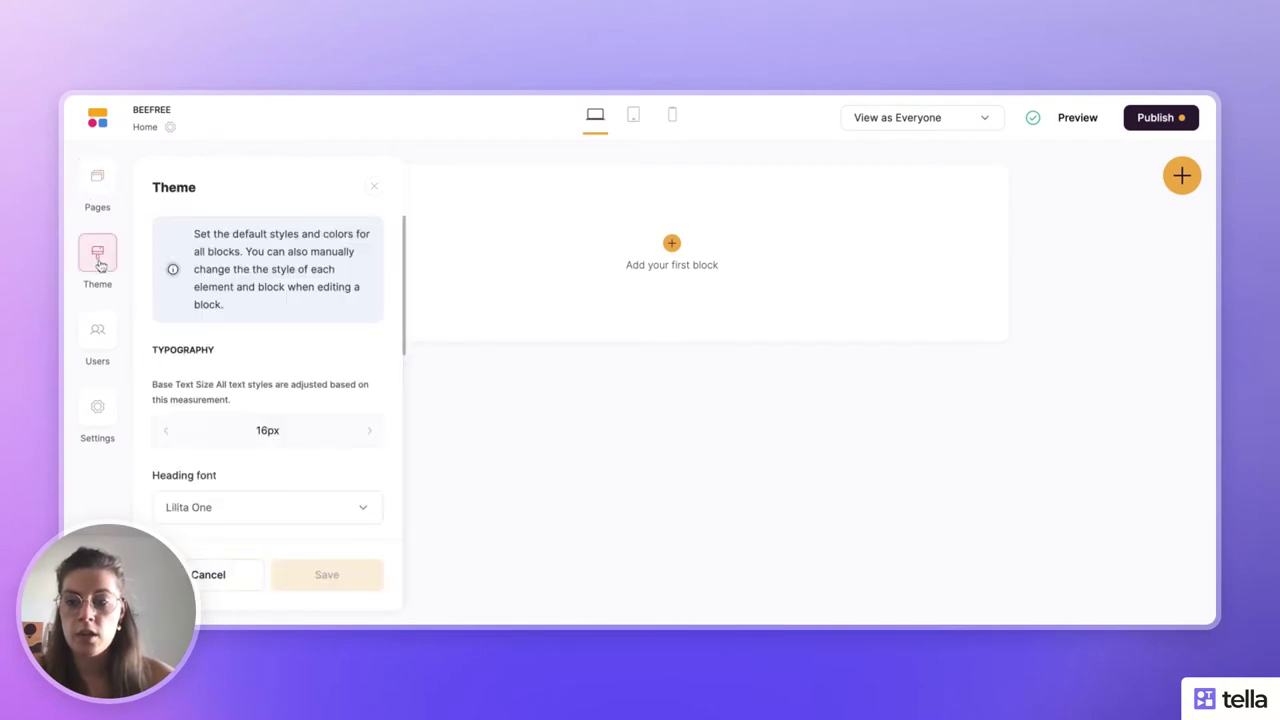
{"action": "left_click", "coordinate": [97, 334]}
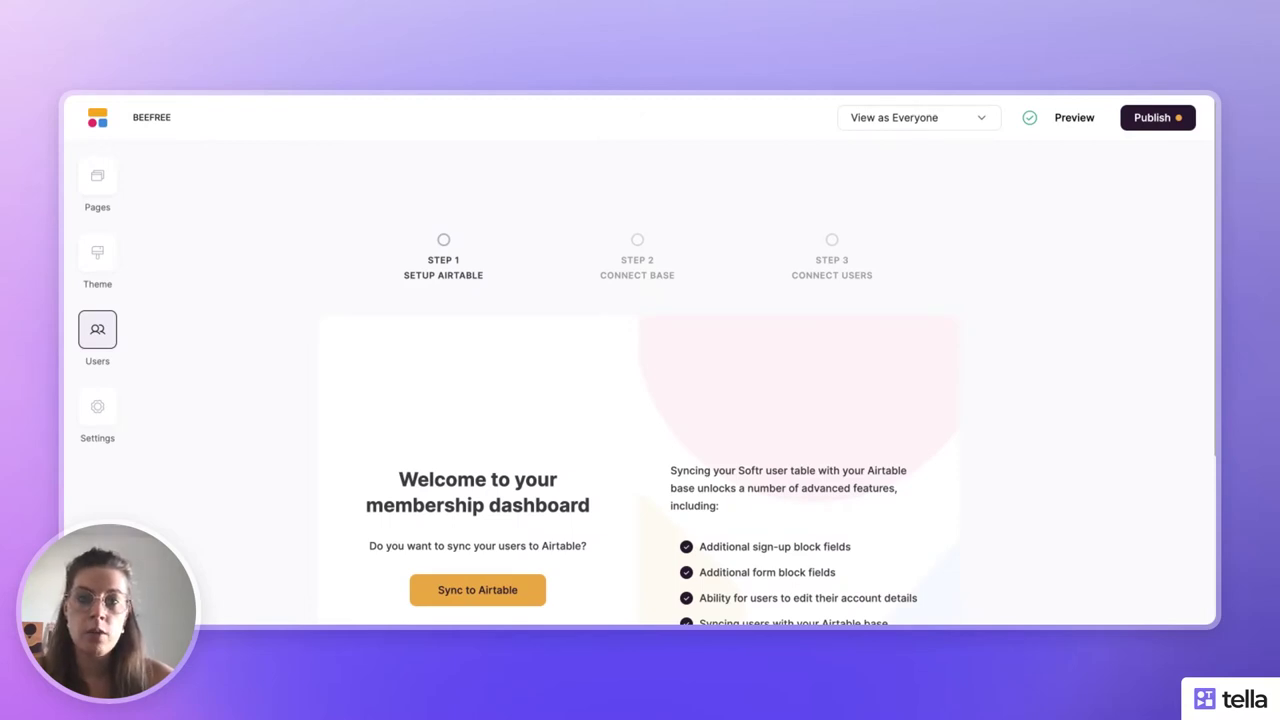
{"action": "left_click", "coordinate": [92, 404]}
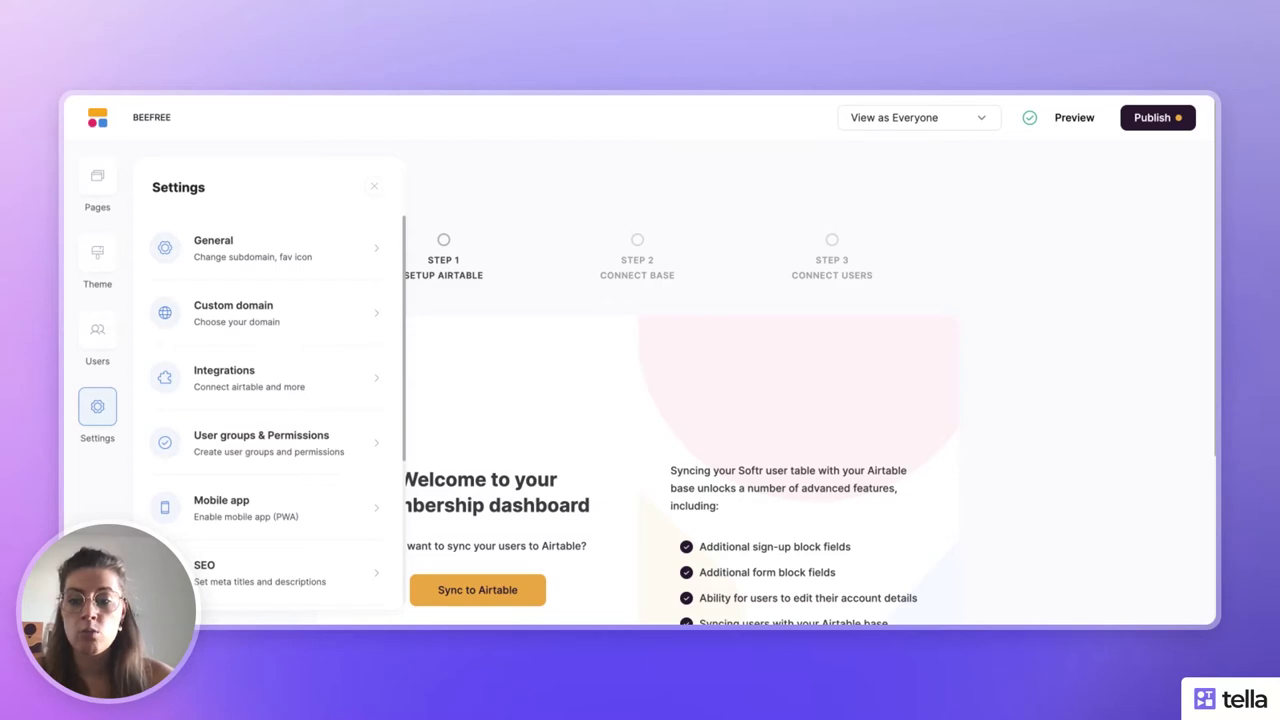
- Check the available integrations, reopen the Home page and bring up the block library
{"action": "scroll", "coordinate": [209, 532], "scroll_direction": "down", "scroll_amount": 5}
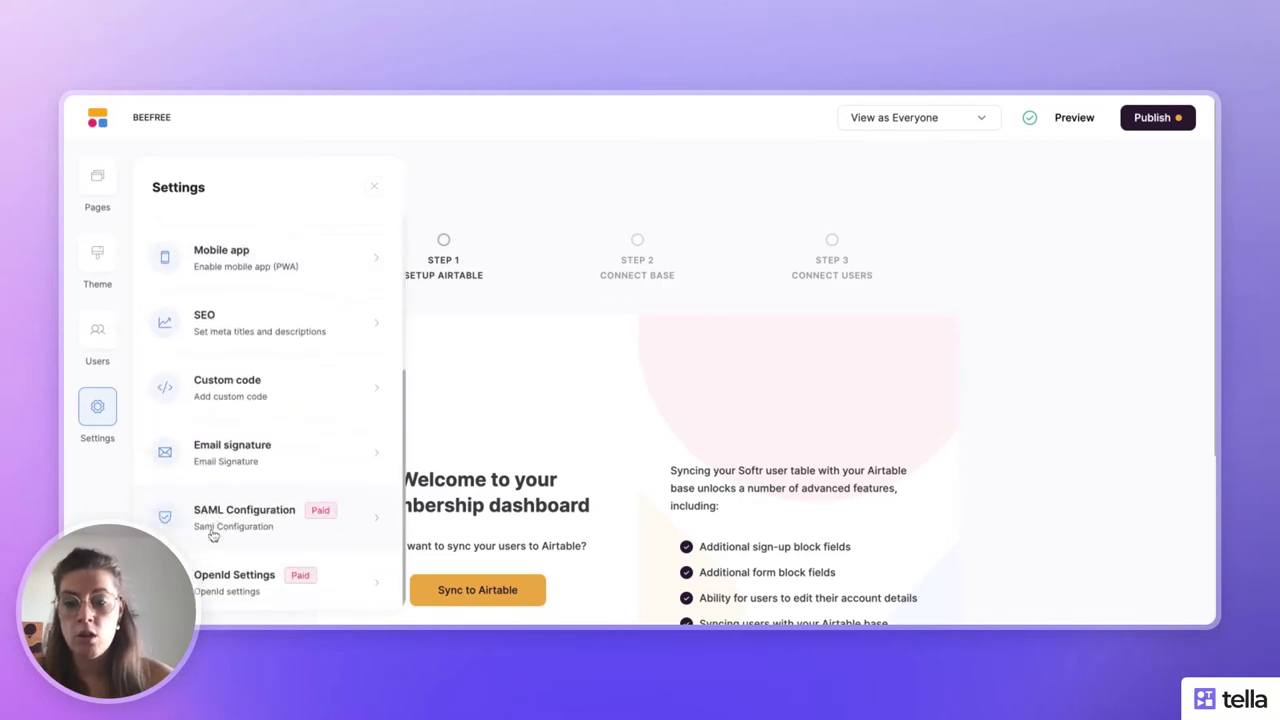
{"action": "scroll", "coordinate": [268, 410], "scroll_direction": "up", "scroll_amount": 5}
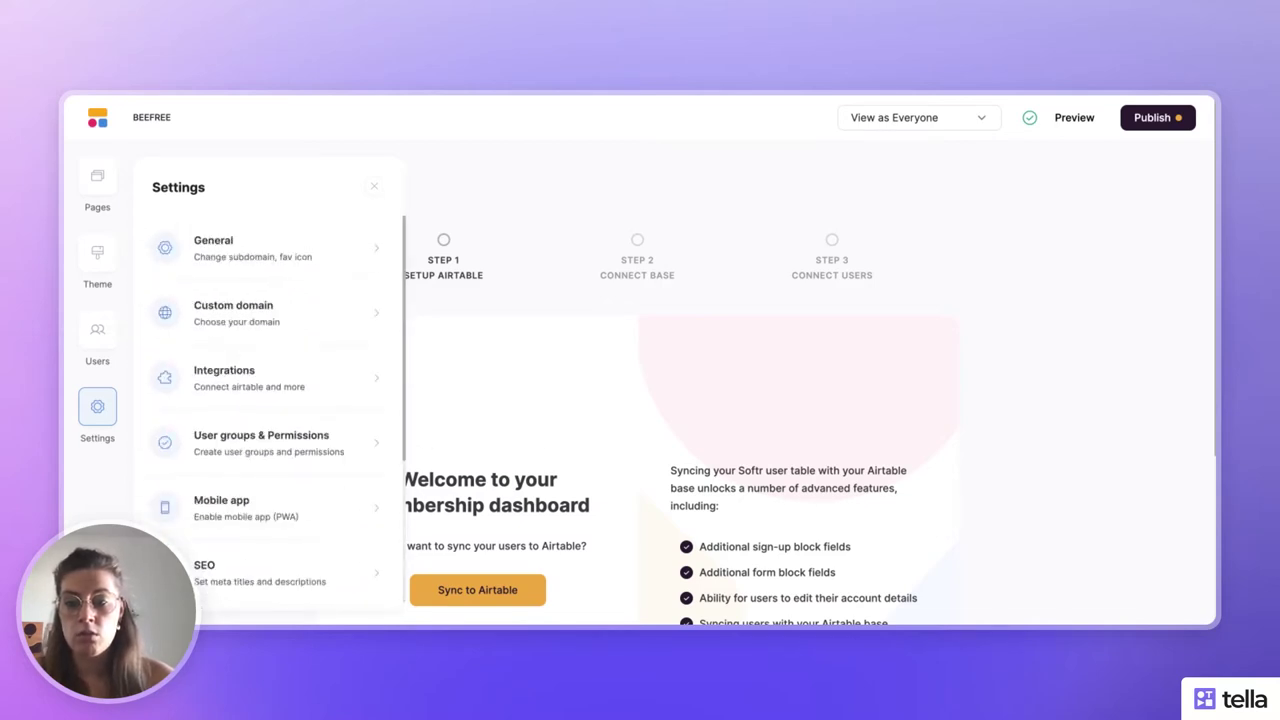
{"action": "left_click", "coordinate": [263, 375]}
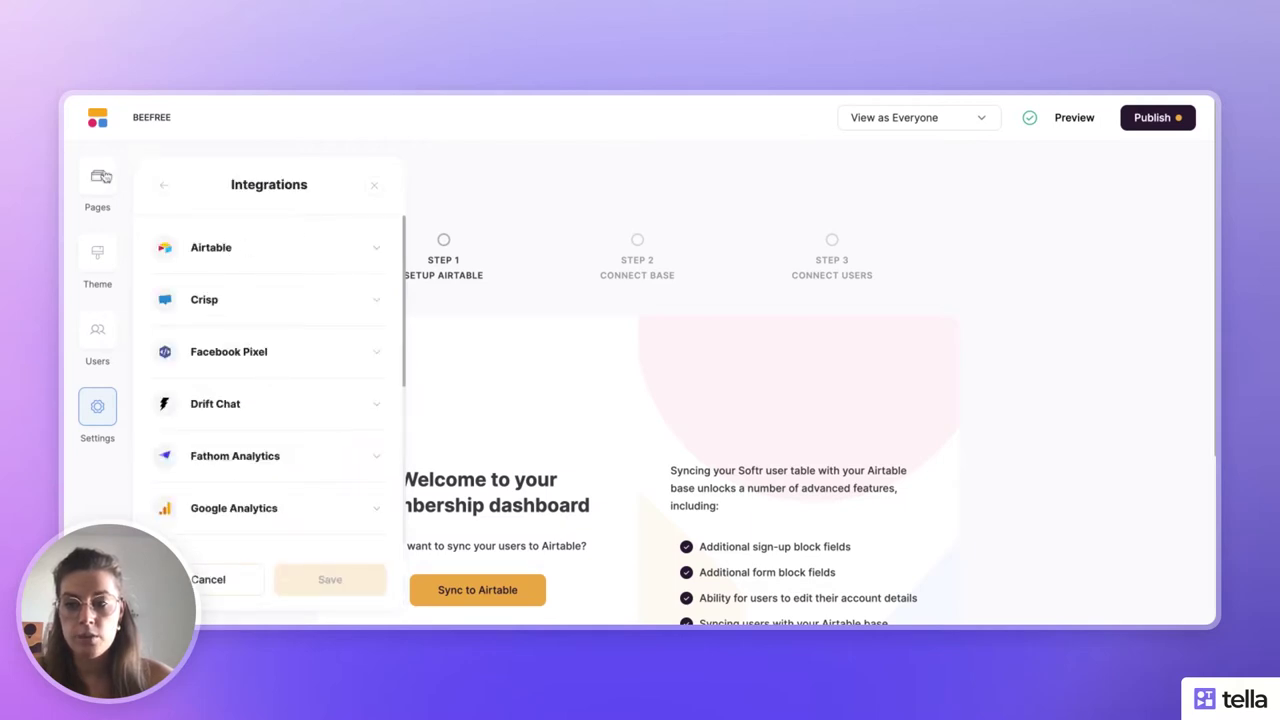
{"action": "left_click", "coordinate": [100, 178]}
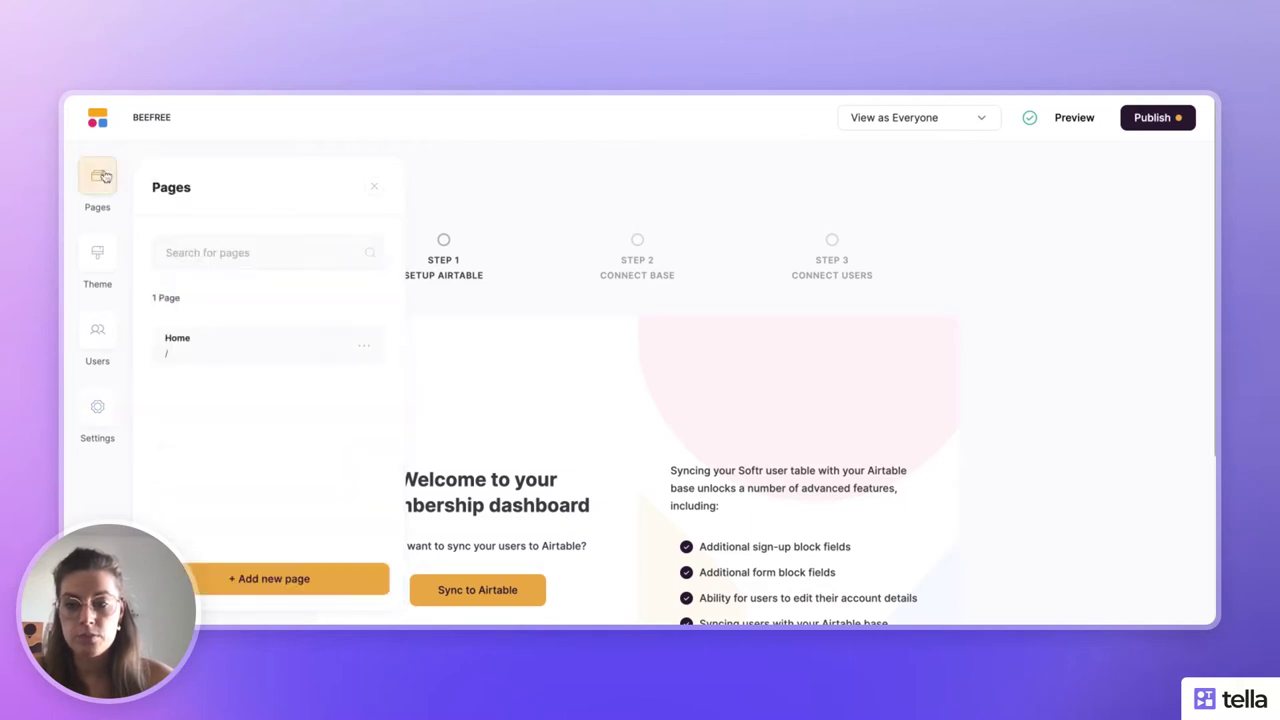
{"action": "left_click", "coordinate": [229, 362]}
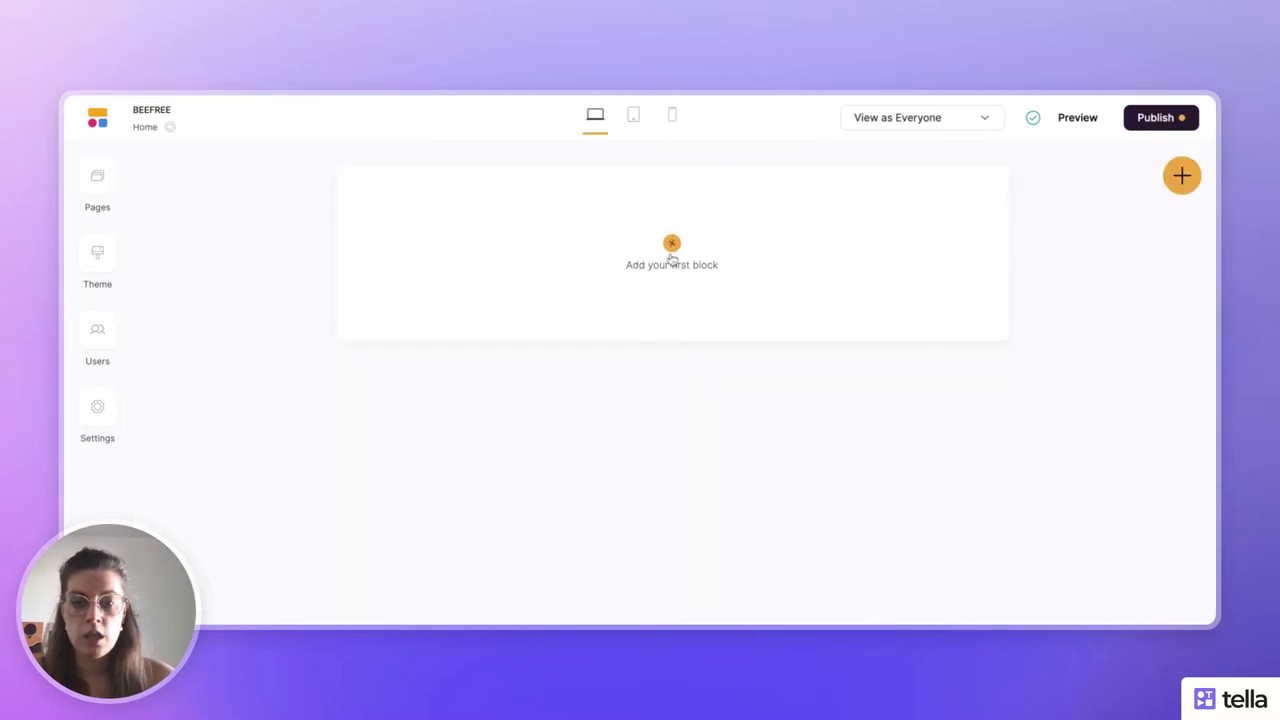
{"action": "left_click", "coordinate": [671, 245]}
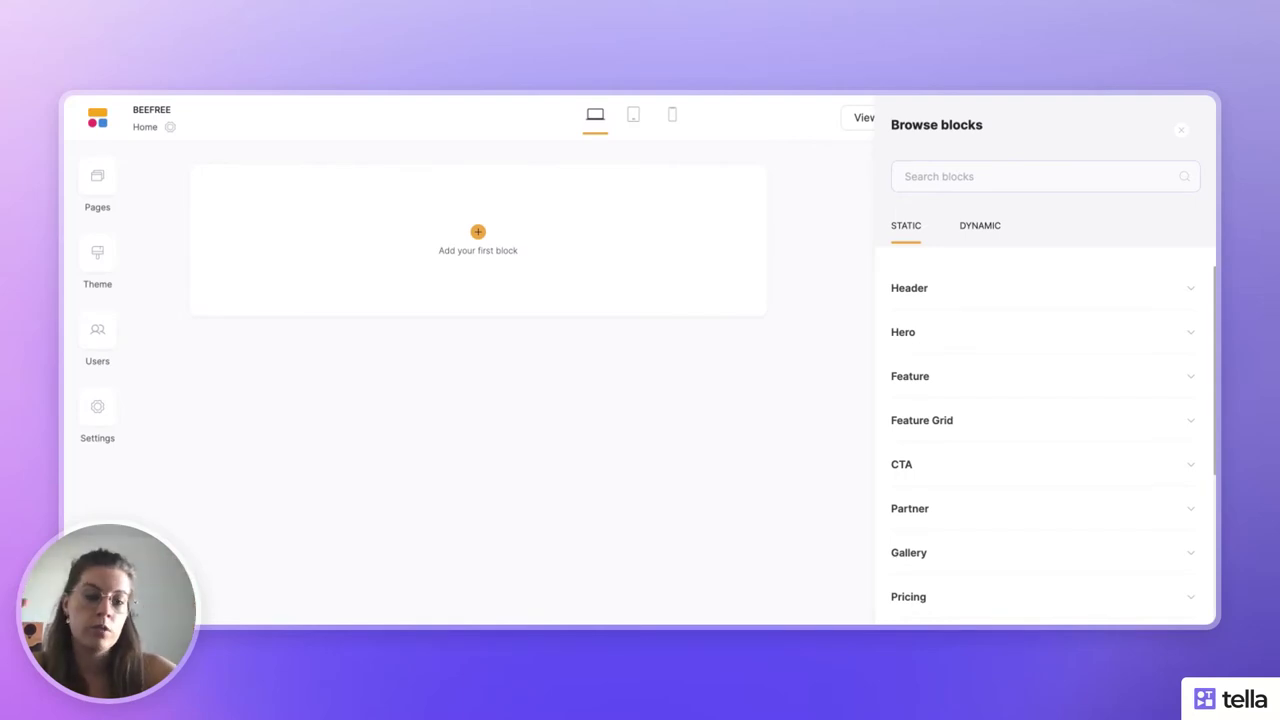
- Expand Hero and browse its call-to-action, email capture, video and appstore button designs
{"action": "left_click", "coordinate": [926, 336]}
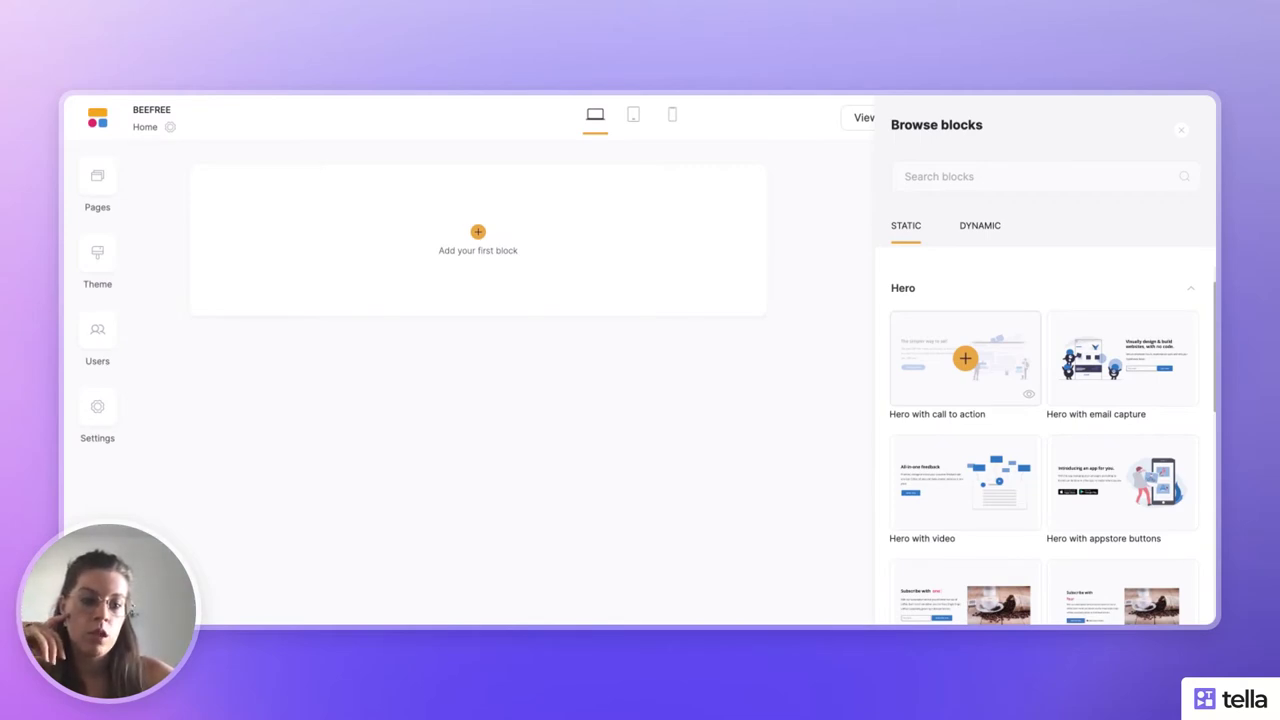
{"action": "scroll", "coordinate": [965, 358], "scroll_direction": "down", "scroll_amount": 2}
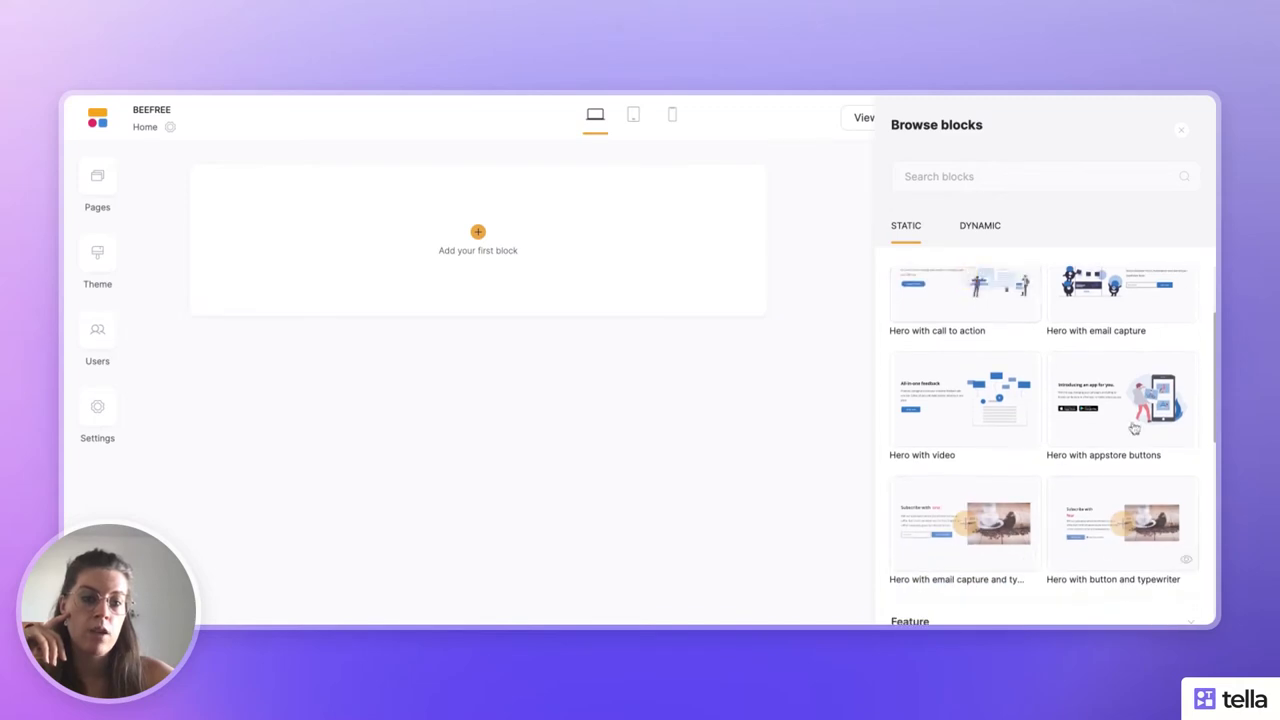
{"action": "scroll", "coordinate": [1026, 331], "scroll_direction": "up", "scroll_amount": 2}
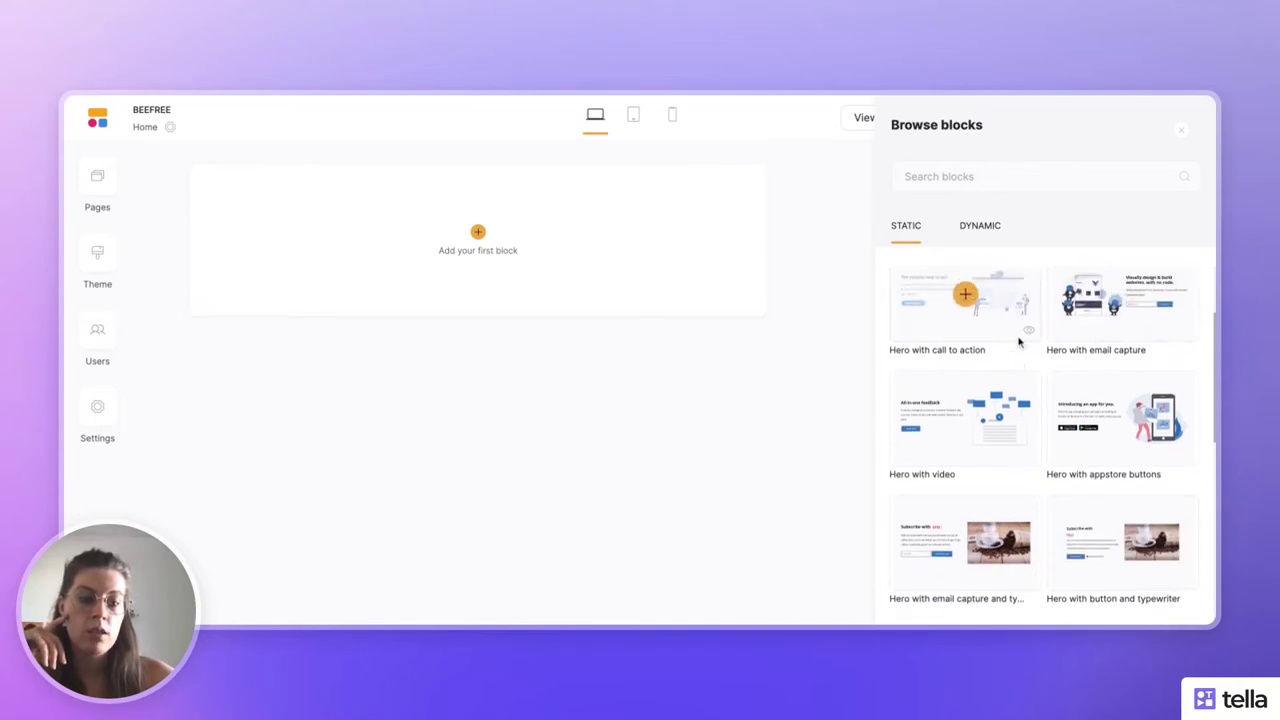
{"action": "scroll", "coordinate": [1017, 340], "scroll_direction": "down", "scroll_amount": 3}
{"action": "scroll", "coordinate": [1019, 342], "scroll_direction": "up", "scroll_amount": 2}
{"action": "scroll", "coordinate": [1019, 342], "scroll_direction": "up", "scroll_amount": 1}
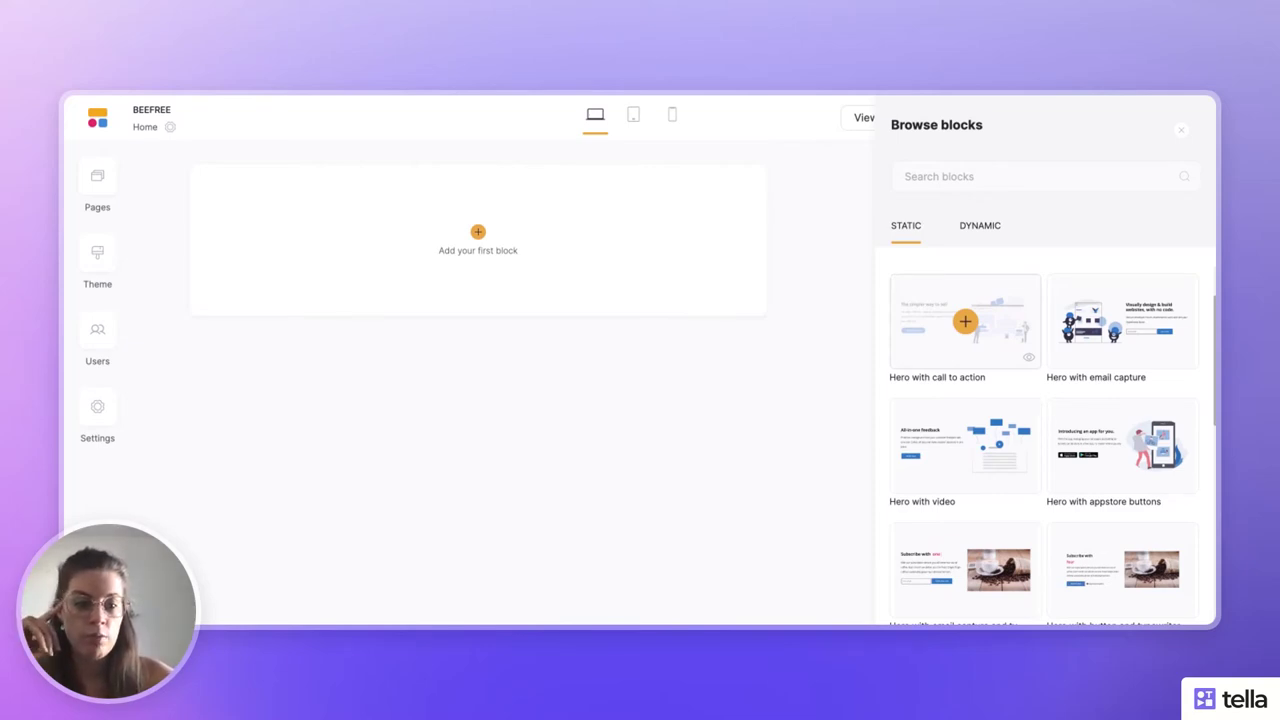
{"action": "scroll", "coordinate": [965, 321], "scroll_direction": "down", "scroll_amount": 1}
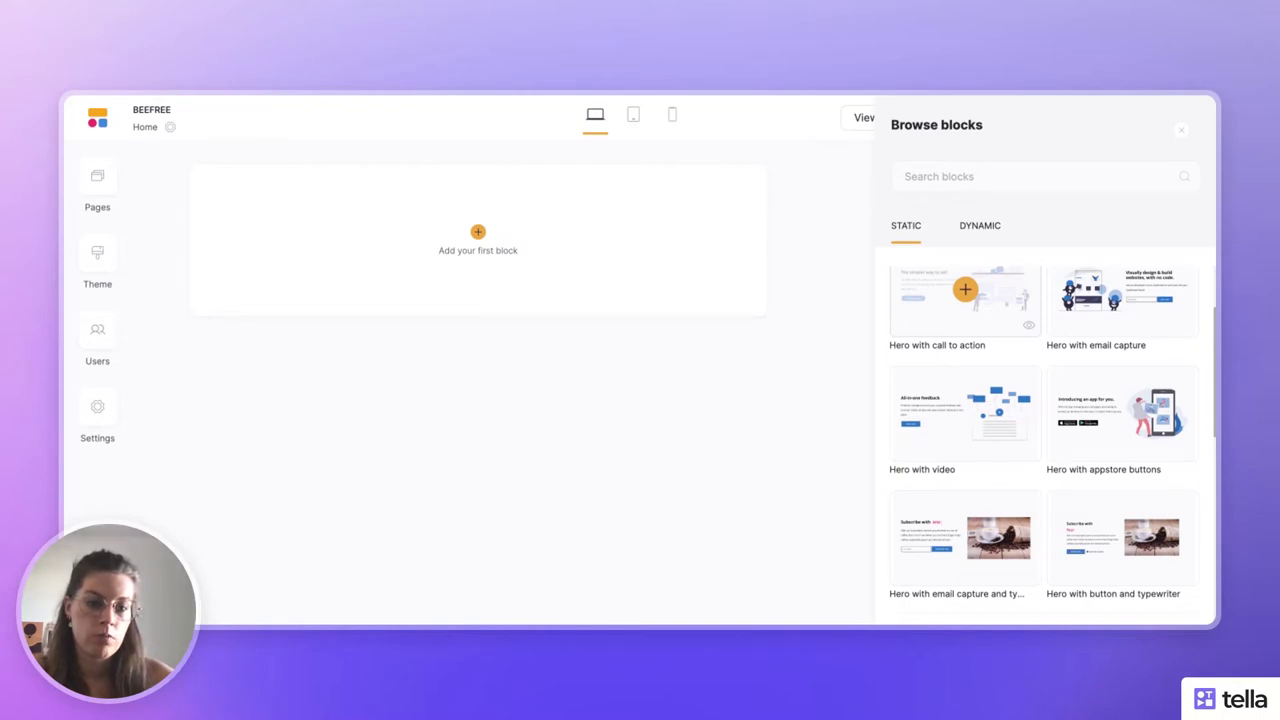
- Add the 'The simpler way to sell' hero, then a 'More Than You Think' feature grid with images
{"action": "left_click", "coordinate": [965, 289]}
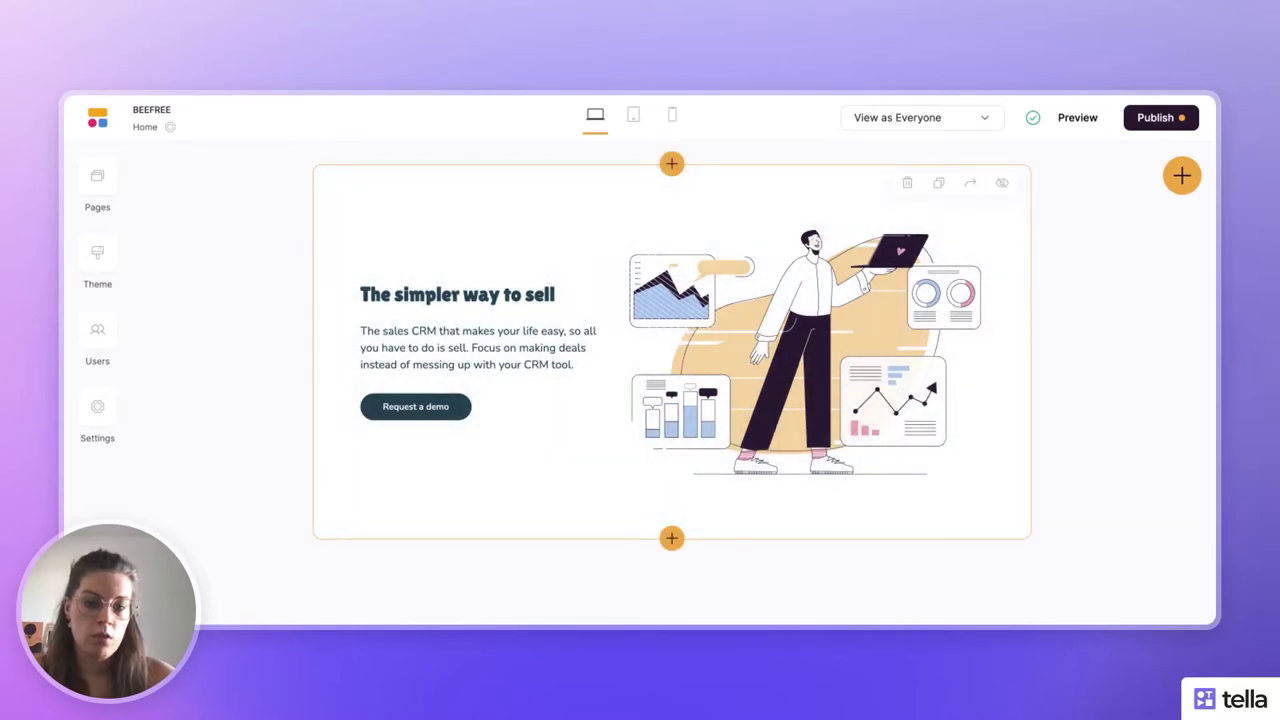
{"action": "left_click", "coordinate": [671, 537]}
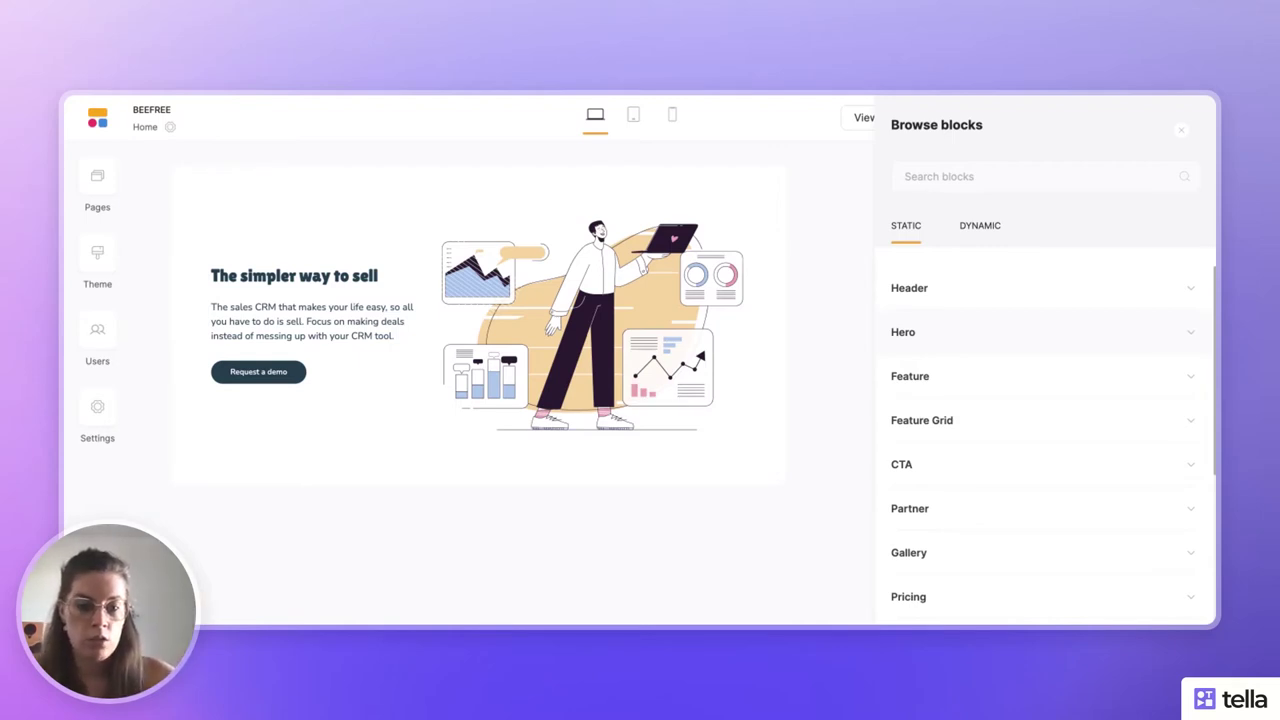
{"action": "left_click", "coordinate": [997, 388]}
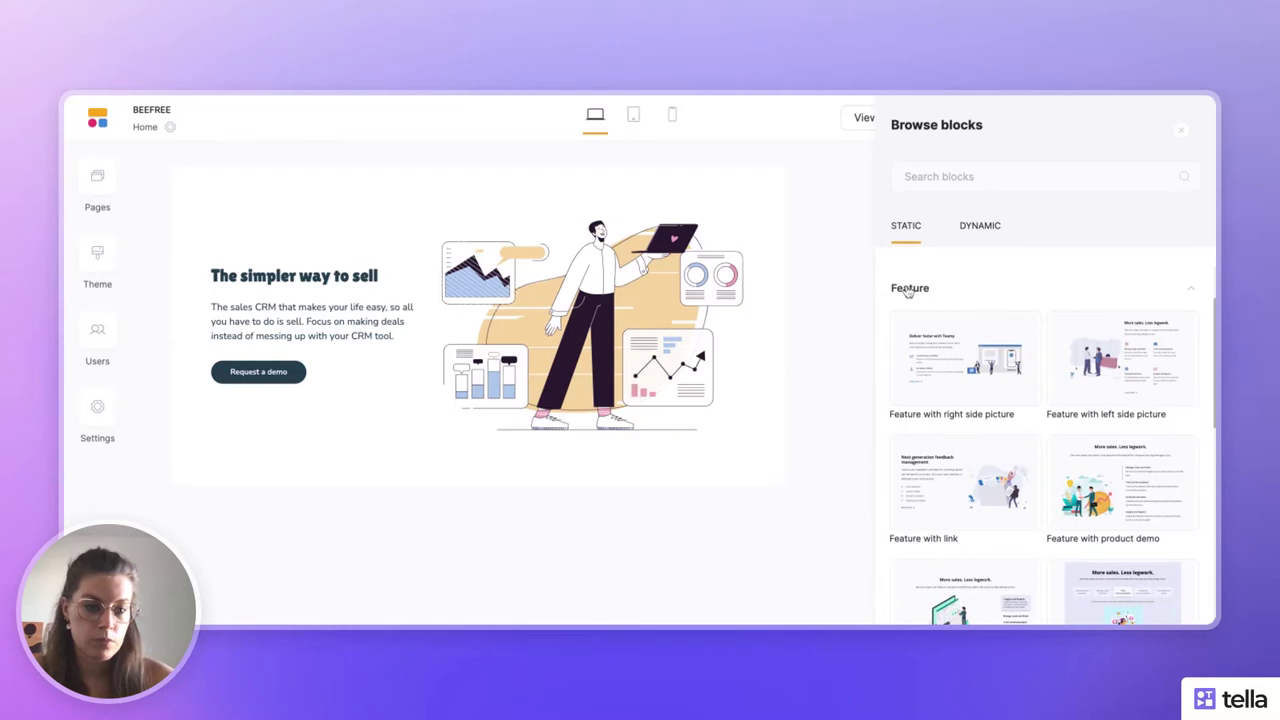
{"action": "scroll", "coordinate": [908, 290], "scroll_direction": "down", "scroll_amount": 3}
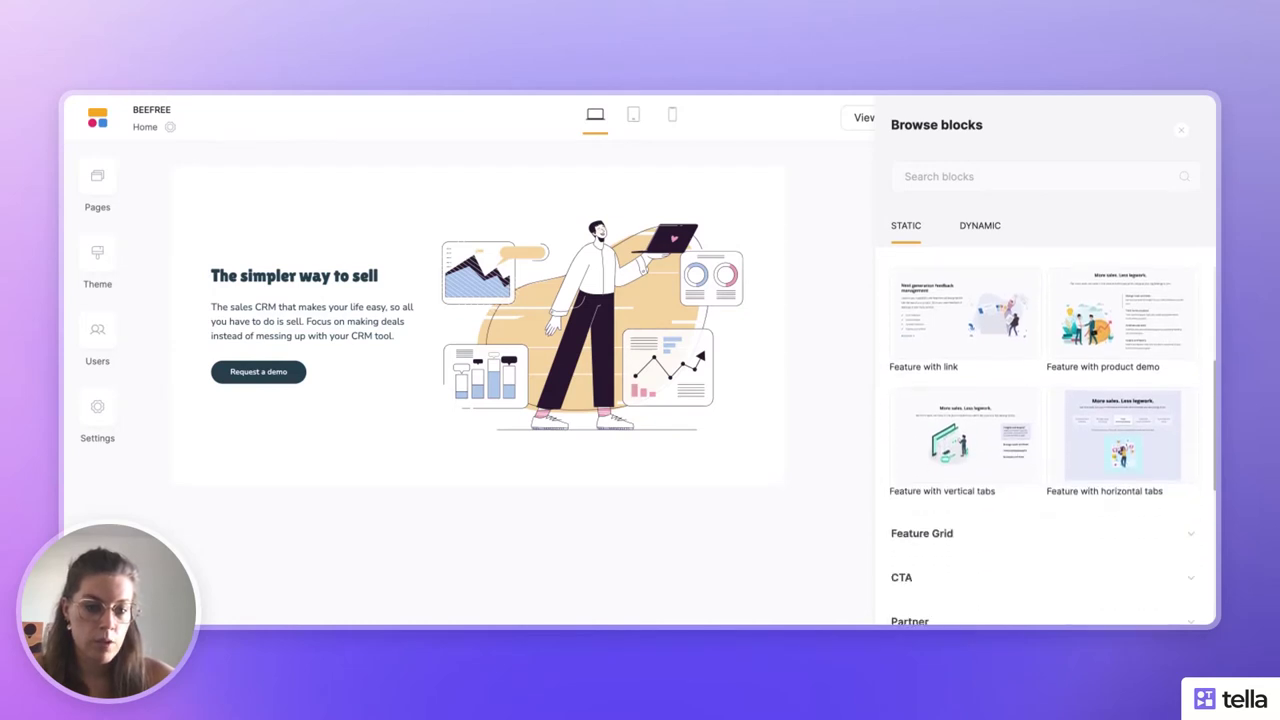
{"action": "scroll", "coordinate": [903, 331], "scroll_direction": "down", "scroll_amount": 1}
{"action": "left_click", "coordinate": [920, 491]}
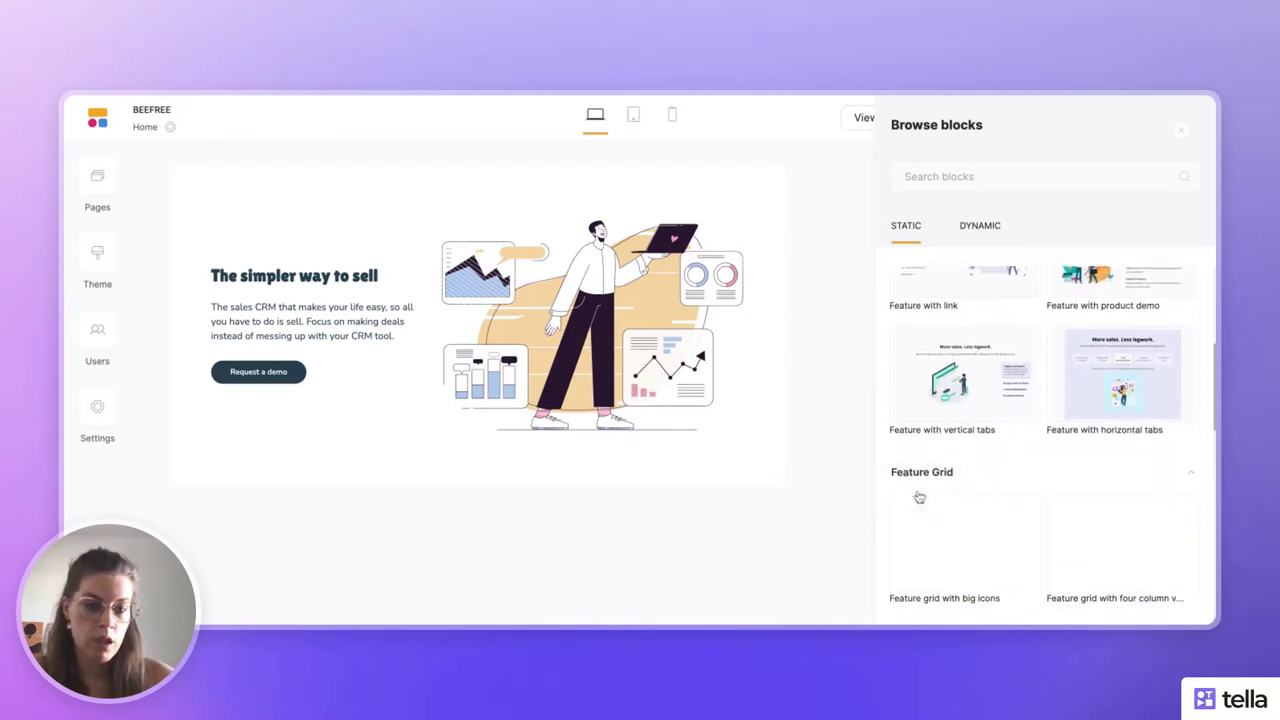
{"action": "scroll", "coordinate": [910, 492], "scroll_direction": "down", "scroll_amount": 1}
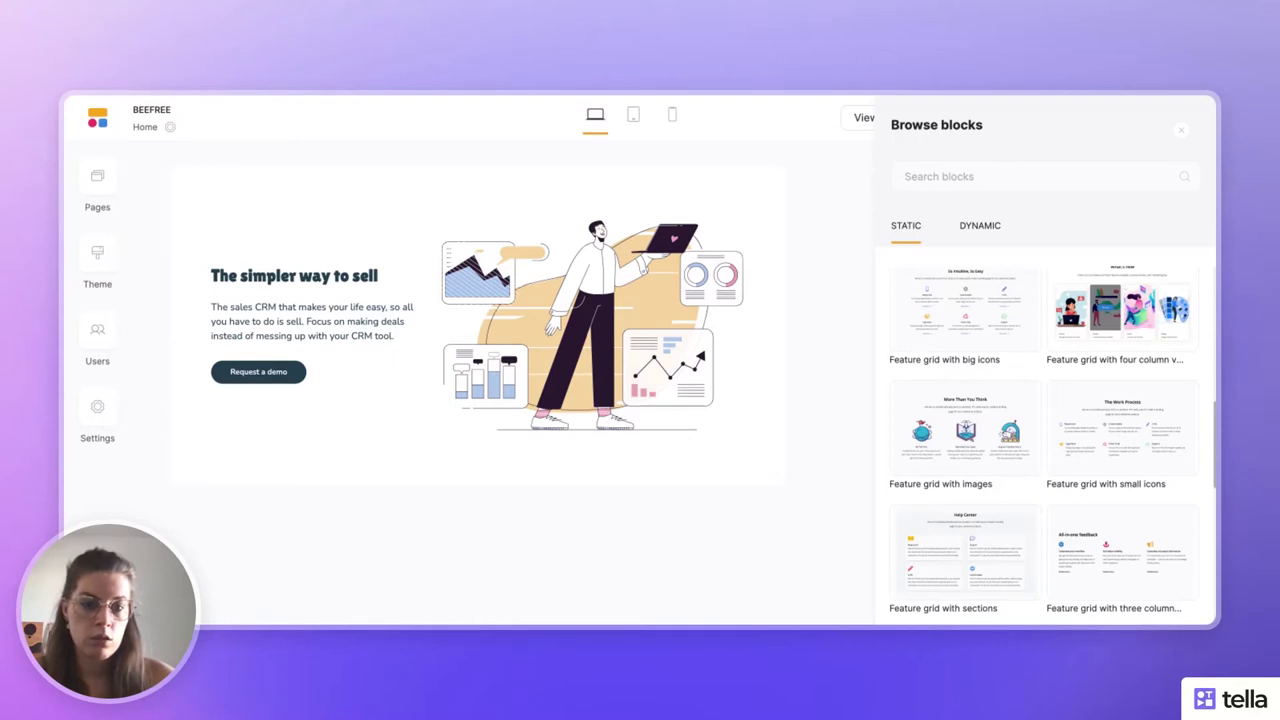
{"action": "left_click", "coordinate": [950, 431]}
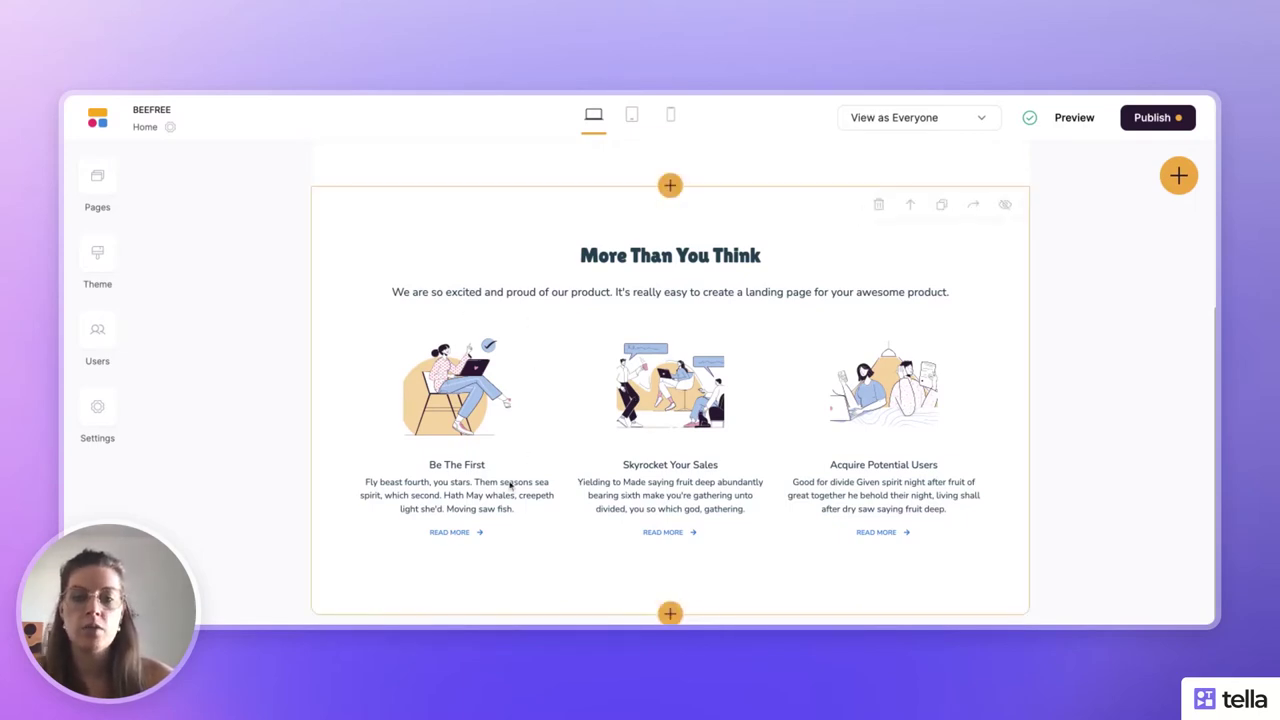
- Bring up the block library for a new section beneath the More Than You Think feature grid
{"action": "left_click", "coordinate": [670, 614]}
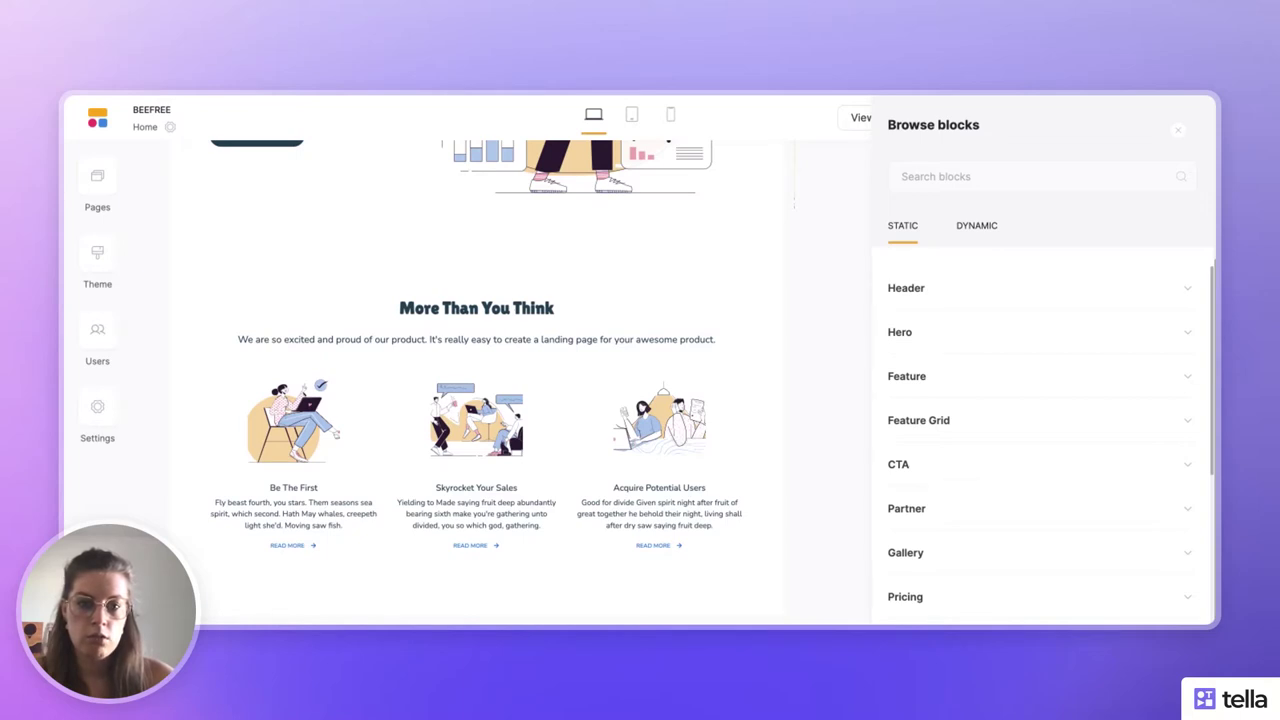
- Switch to dynamic blocks and browse List designs like small cards, timeline and horizontal cards
{"action": "left_click", "coordinate": [978, 226]}
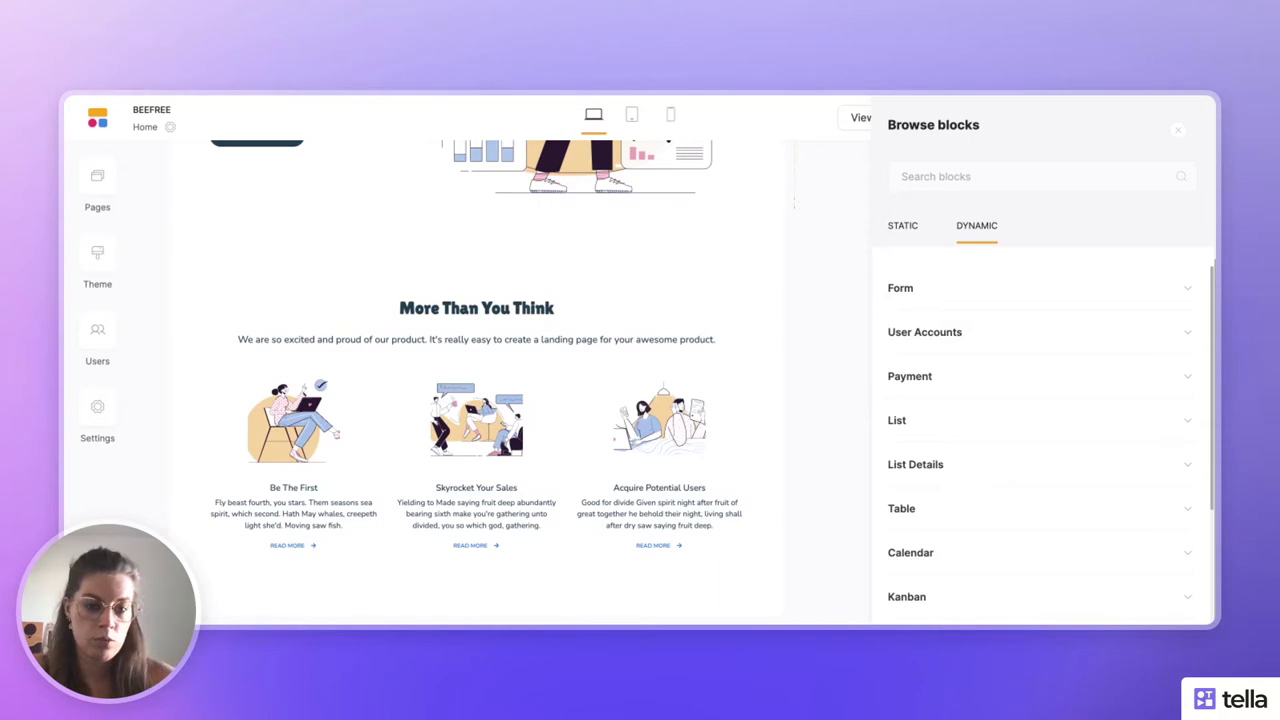
{"action": "left_click", "coordinate": [929, 420]}
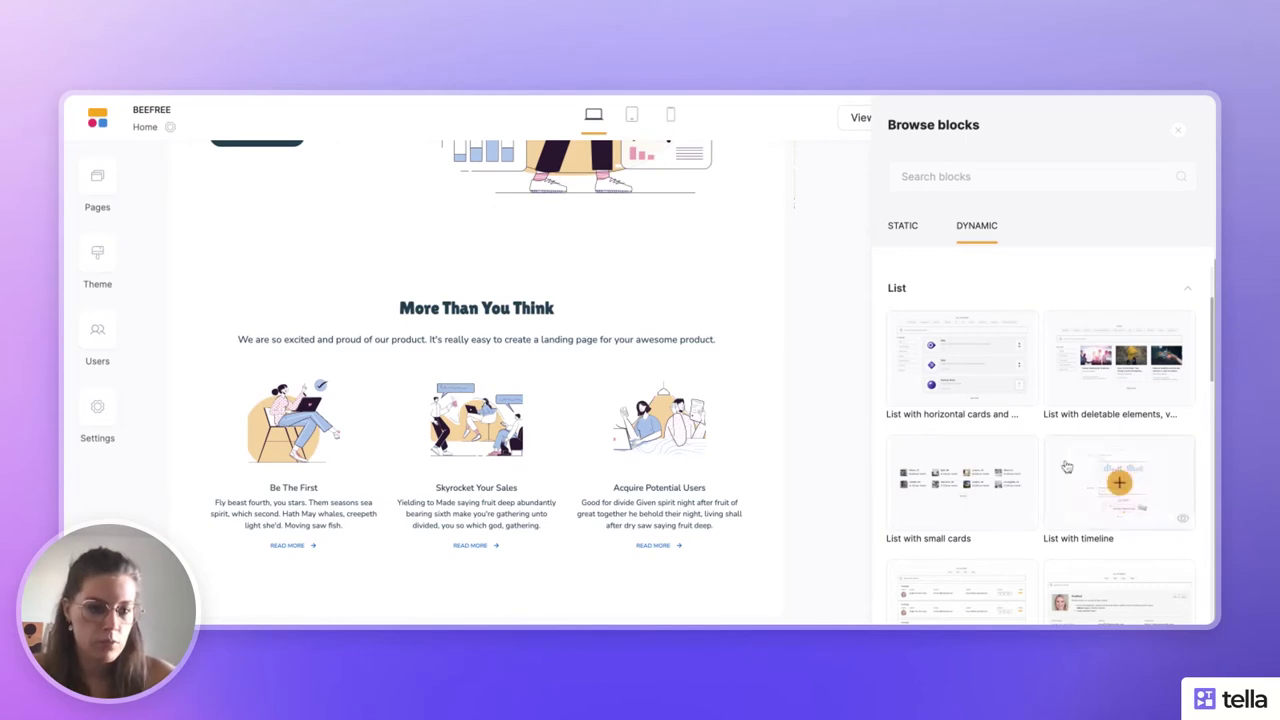
{"action": "scroll", "coordinate": [1038, 467], "scroll_direction": "down", "scroll_amount": 1}
{"action": "scroll", "coordinate": [1038, 467], "scroll_direction": "down", "scroll_amount": 3}
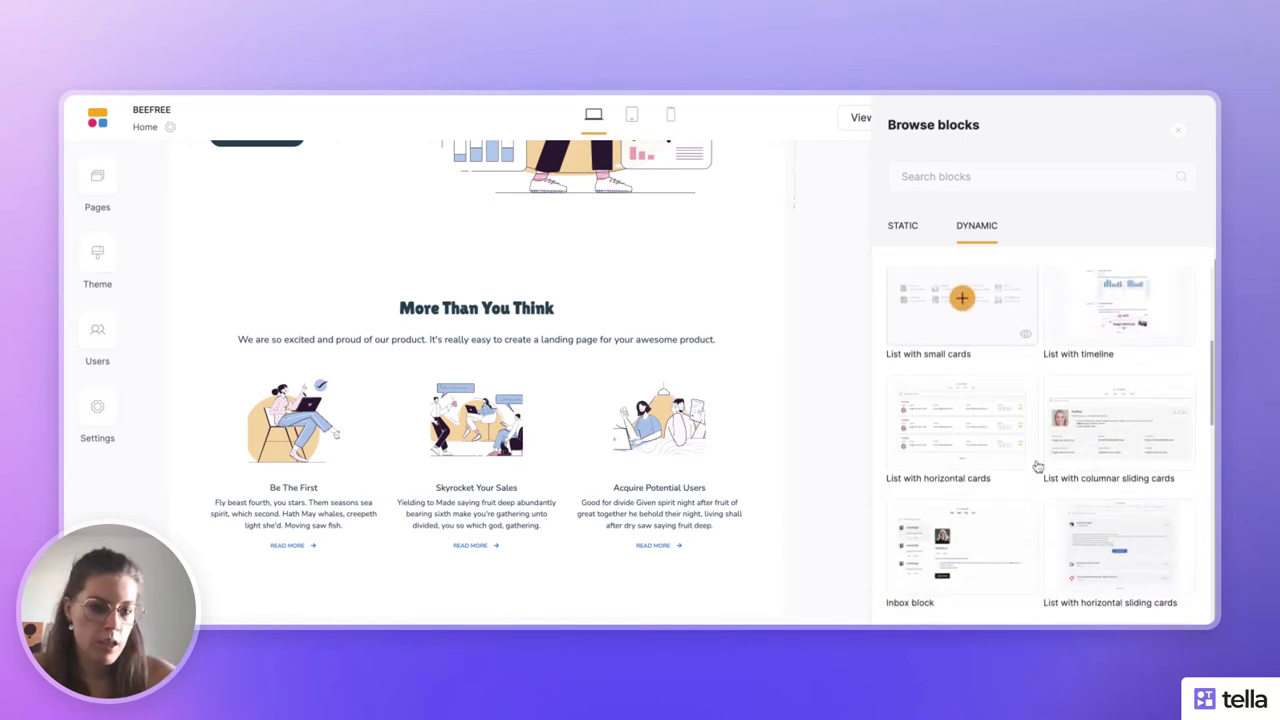
{"action": "scroll", "coordinate": [1038, 467], "scroll_direction": "down", "scroll_amount": 4}
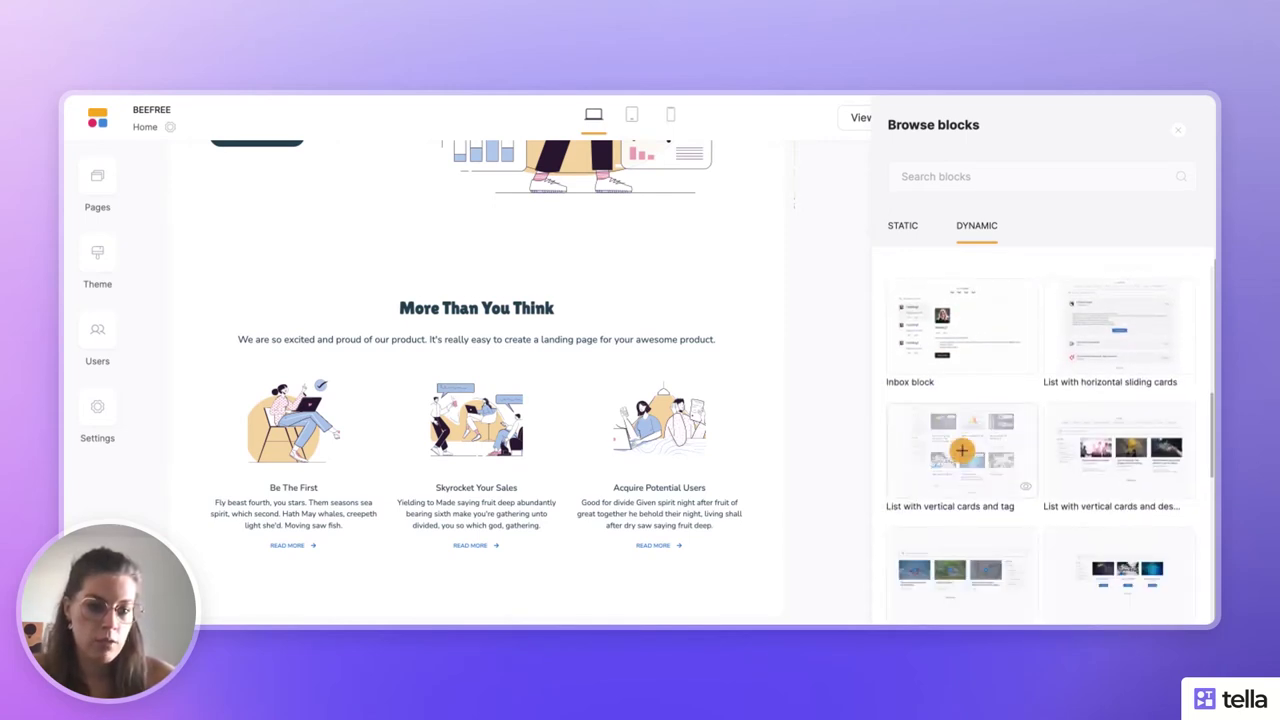
{"action": "scroll", "coordinate": [961, 450], "scroll_direction": "down", "scroll_amount": 3}
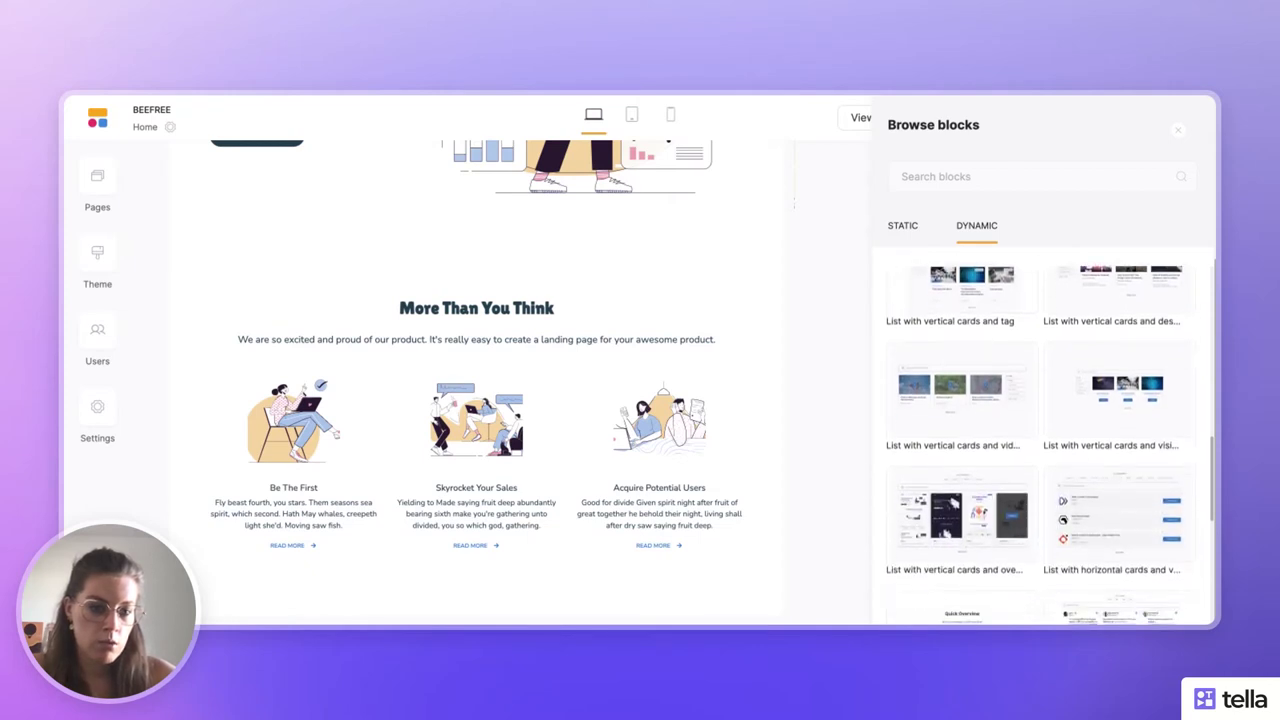
{"action": "scroll", "coordinate": [1035, 445], "scroll_direction": "down", "scroll_amount": 4}
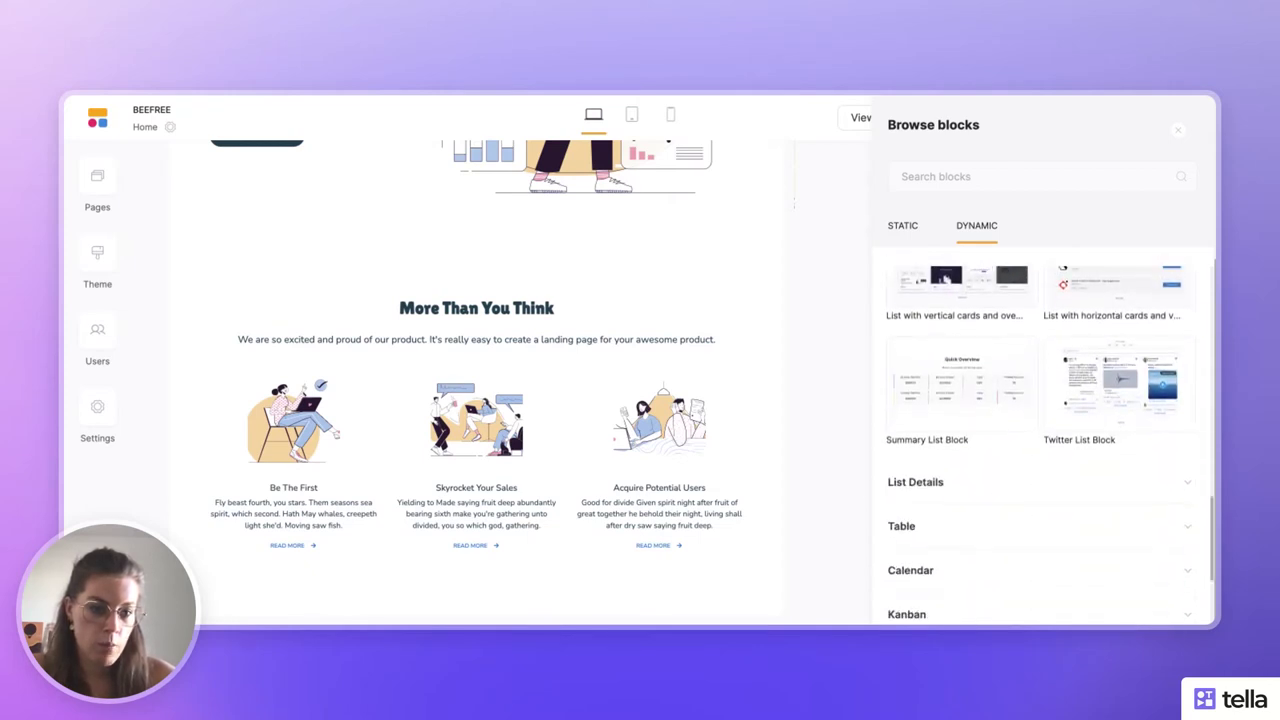
{"action": "scroll", "coordinate": [1035, 445], "scroll_direction": "up", "scroll_amount": 4}
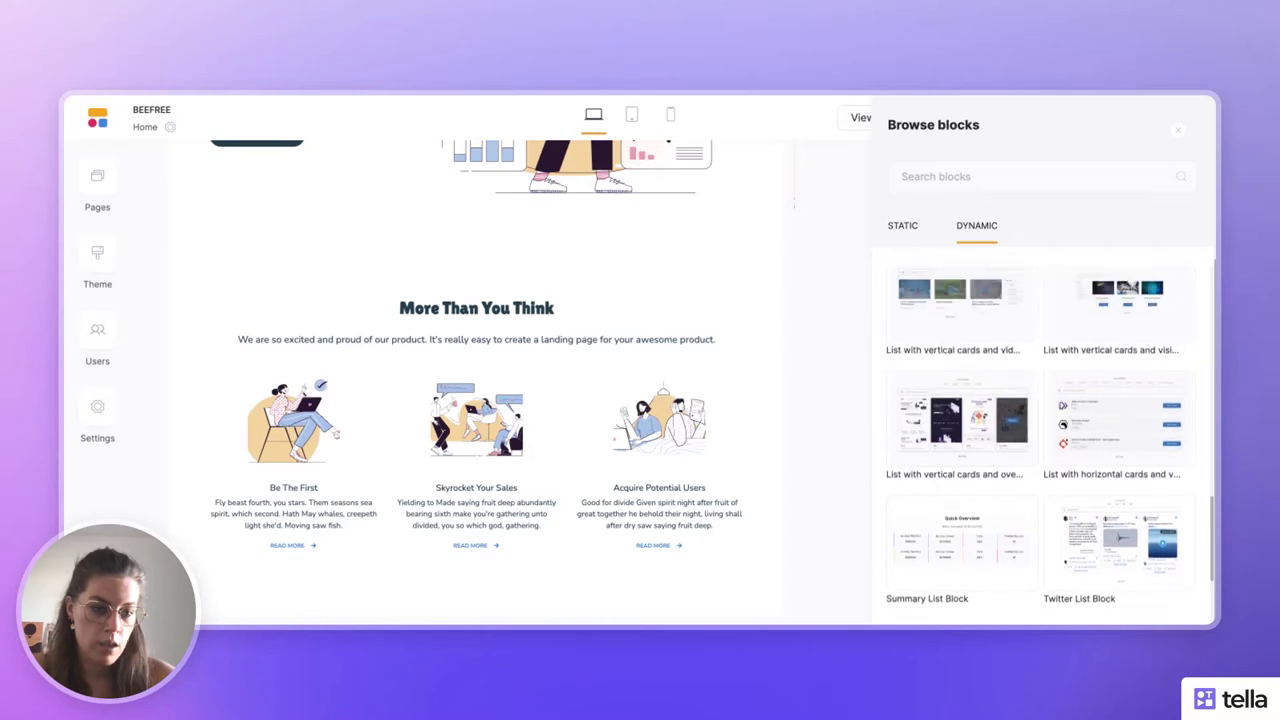
{"action": "scroll", "coordinate": [1035, 445], "scroll_direction": "up", "scroll_amount": 4}
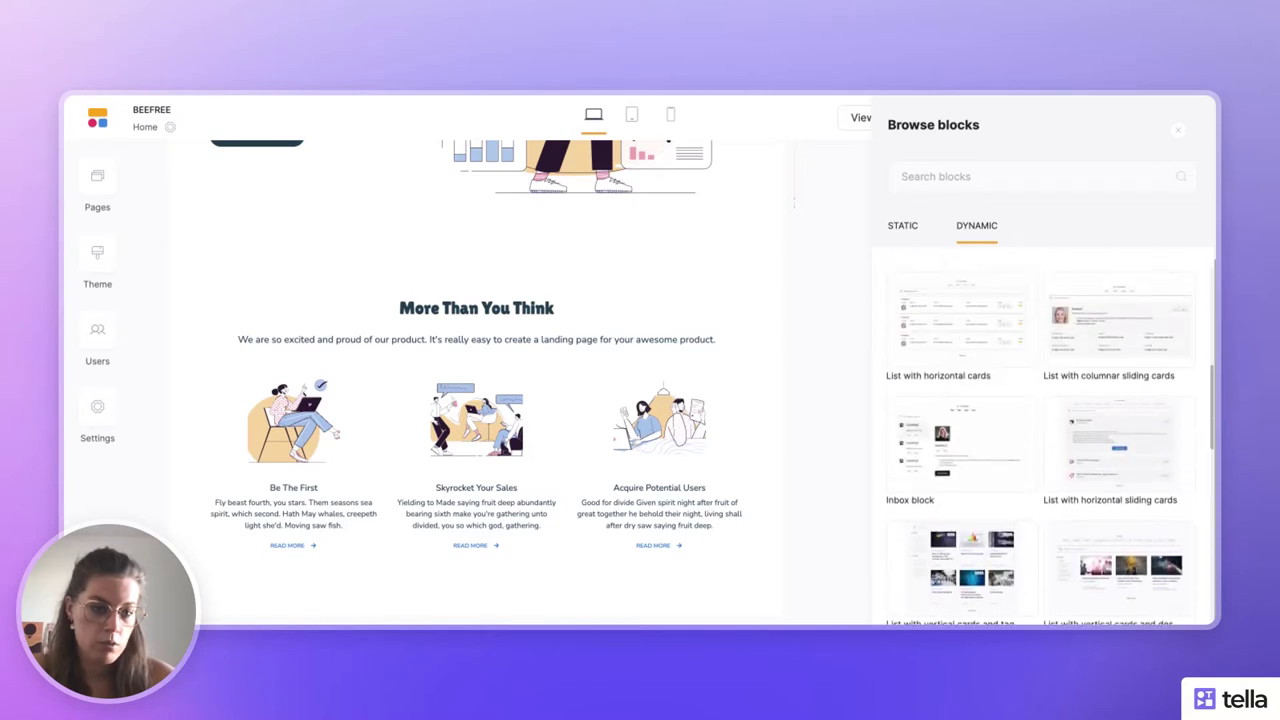
{"action": "scroll", "coordinate": [1038, 445], "scroll_direction": "up", "scroll_amount": 2}
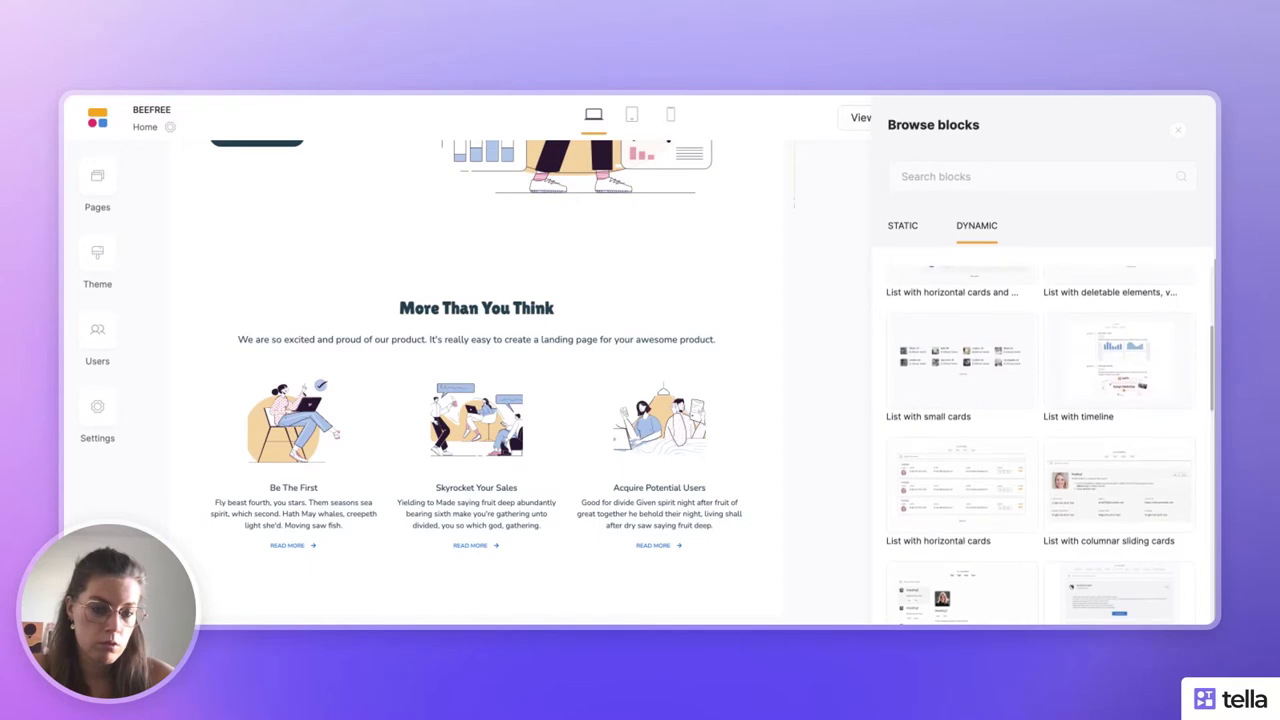
{"action": "scroll", "coordinate": [1039, 445], "scroll_direction": "up", "scroll_amount": 3}
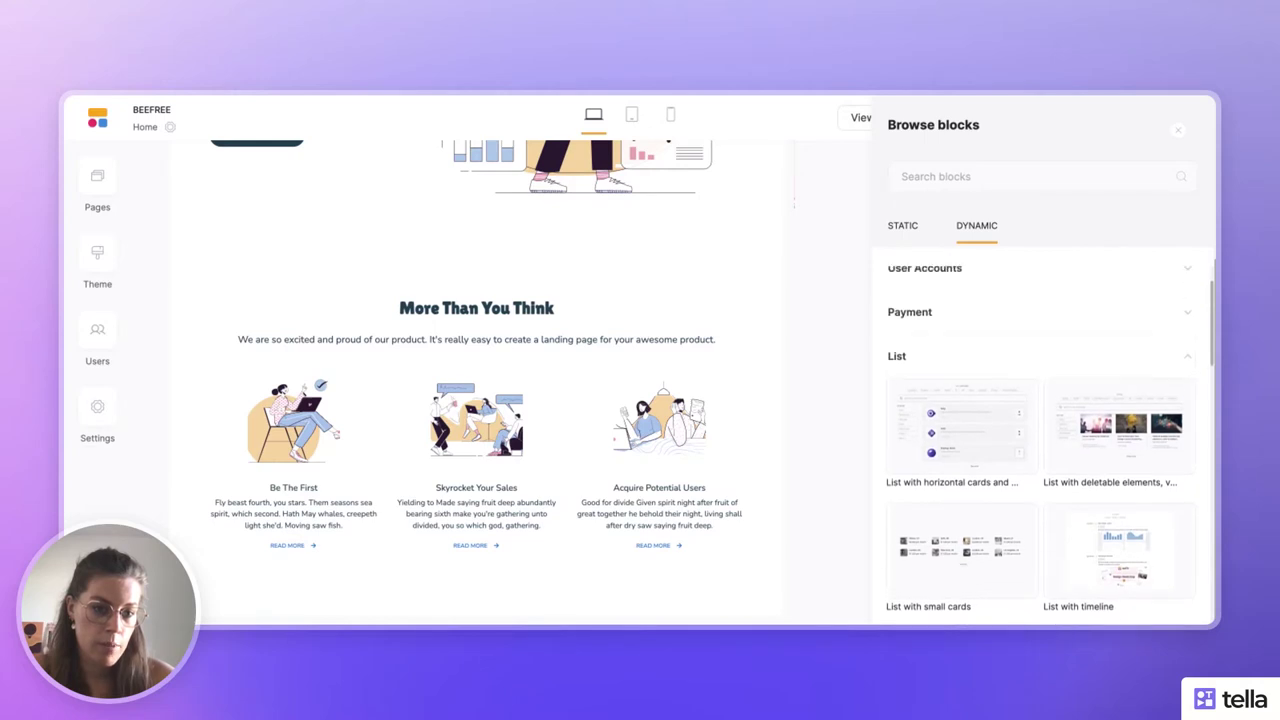
{"action": "scroll", "coordinate": [1153, 372], "scroll_direction": "down", "scroll_amount": 3}
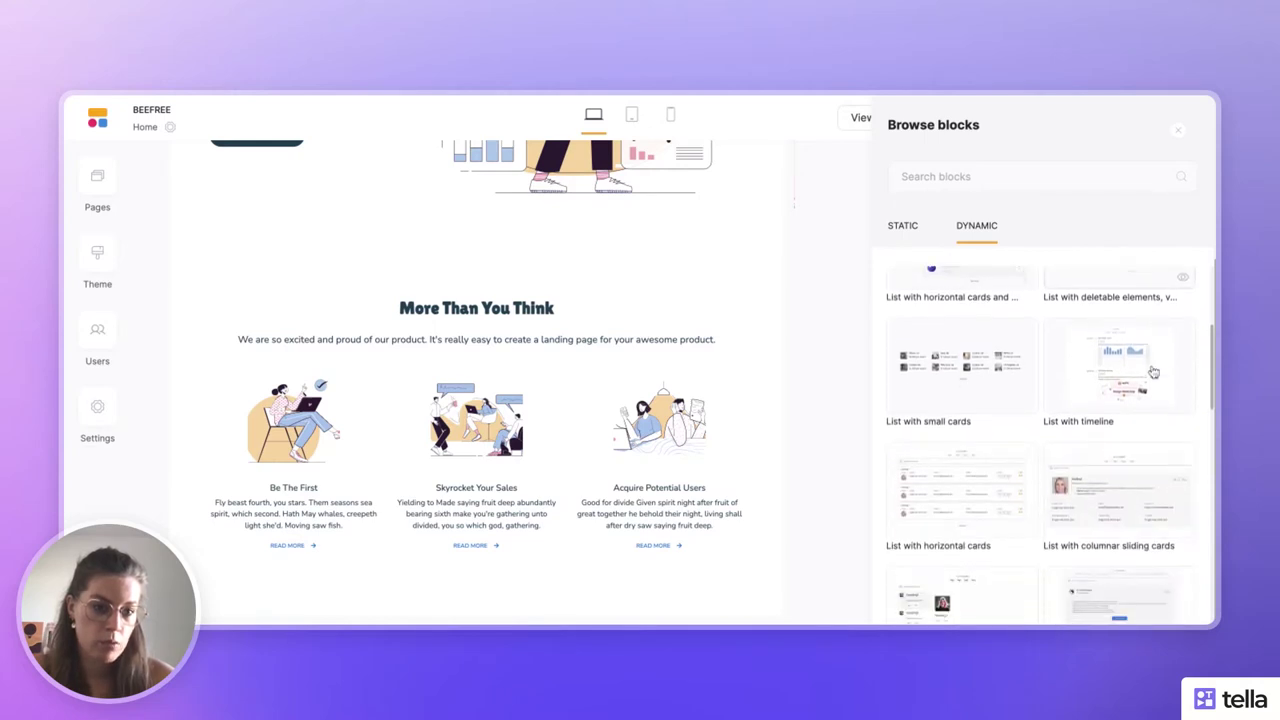
{"action": "scroll", "coordinate": [1153, 372], "scroll_direction": "up", "scroll_amount": 2}
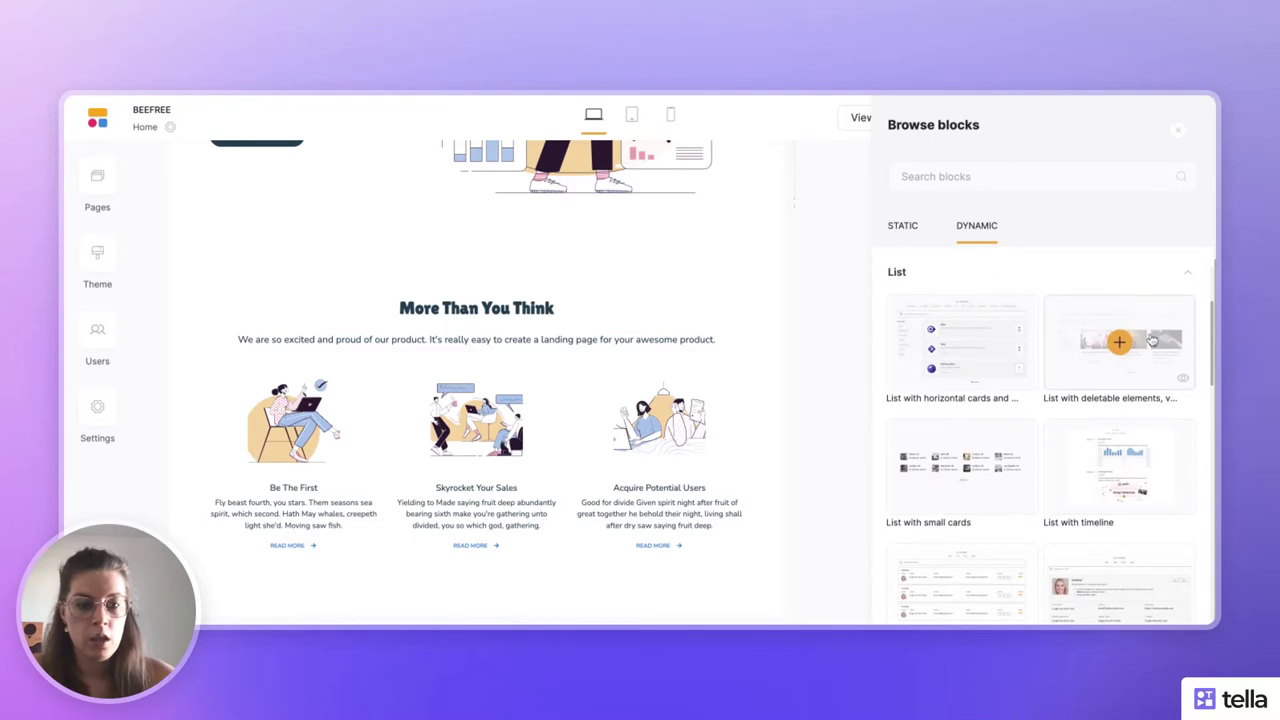
- Add the 'List with deletable elements' block with search, tags and three cards, dismissing its guide
{"action": "left_click", "coordinate": [1152, 341]}
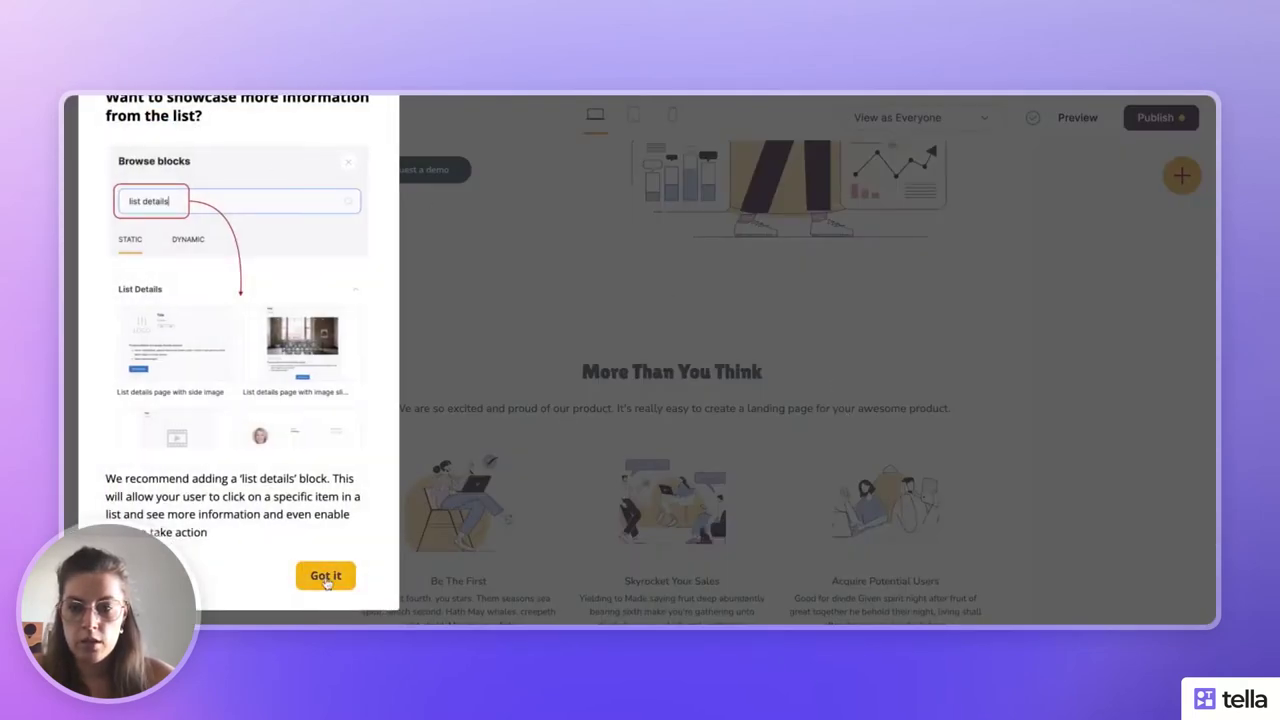
{"action": "left_click", "coordinate": [312, 575]}
{"action": "scroll", "coordinate": [578, 479], "scroll_direction": "down", "scroll_amount": 5}
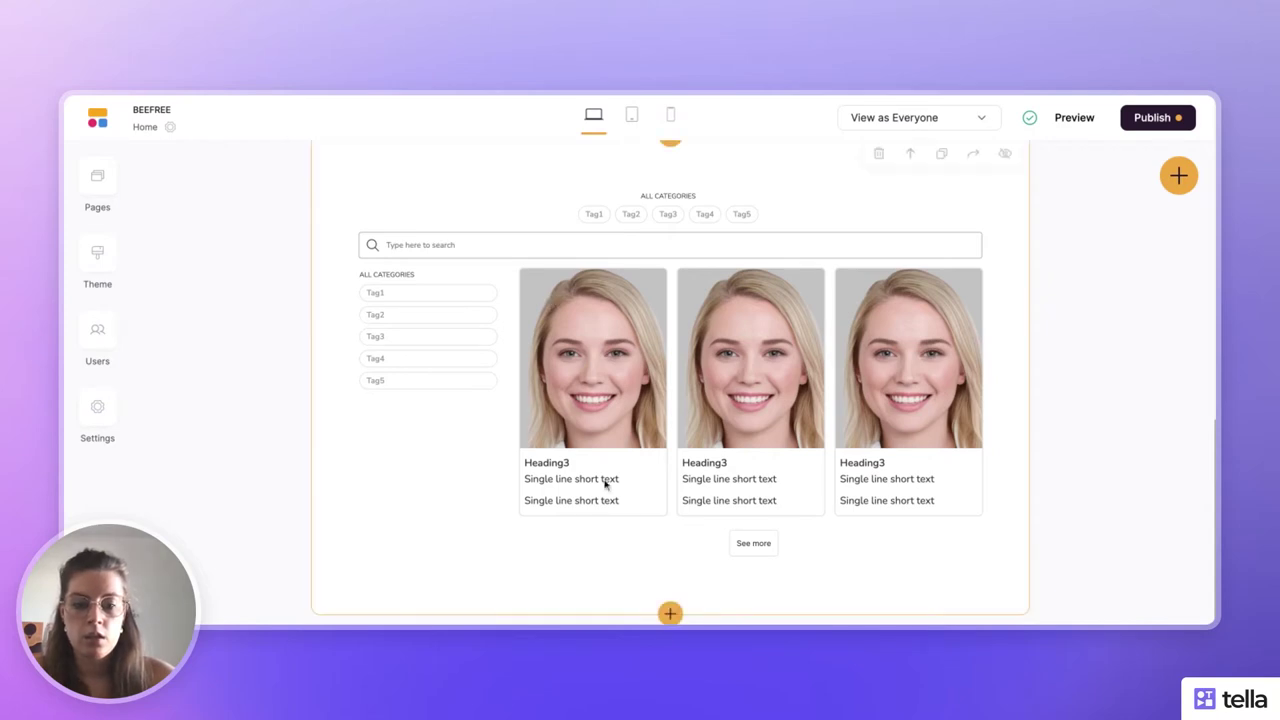
- Insert the 'Simple image full width' stacked-stones block from the Other category below the list
{"action": "left_click", "coordinate": [668, 613]}
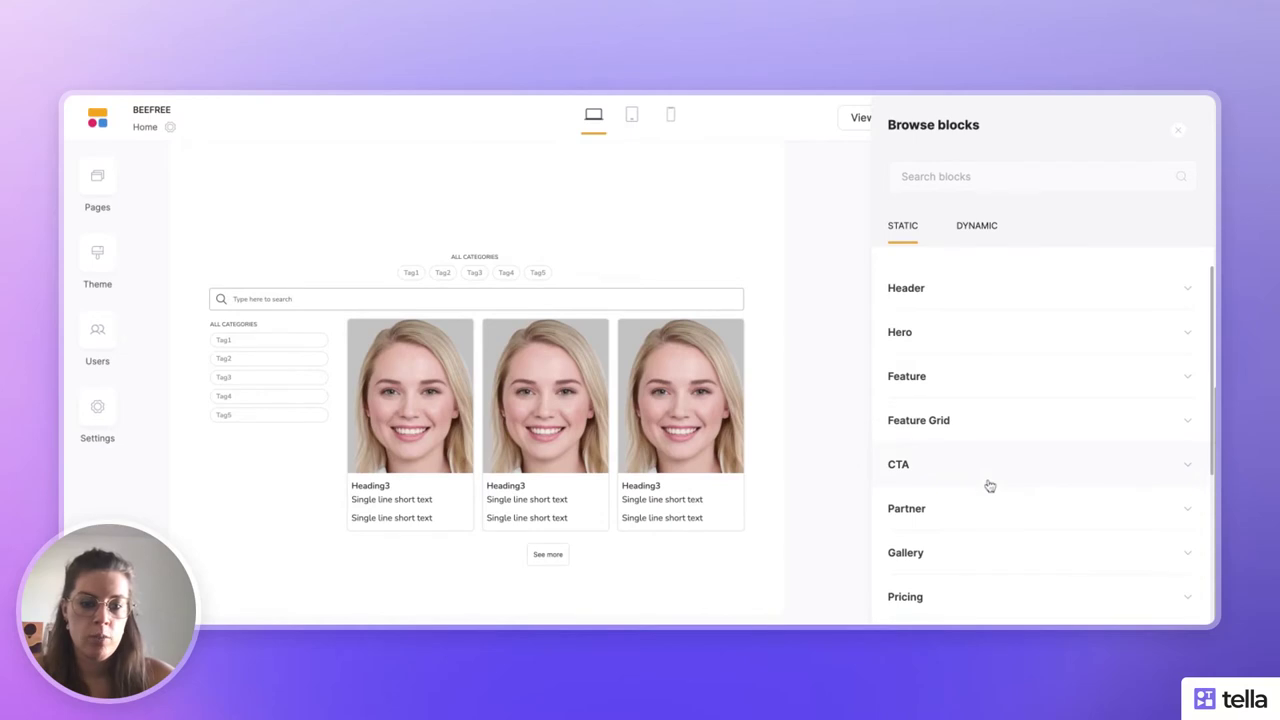
{"action": "scroll", "coordinate": [988, 486], "scroll_direction": "down", "scroll_amount": 3}
{"action": "left_click", "coordinate": [931, 608]}
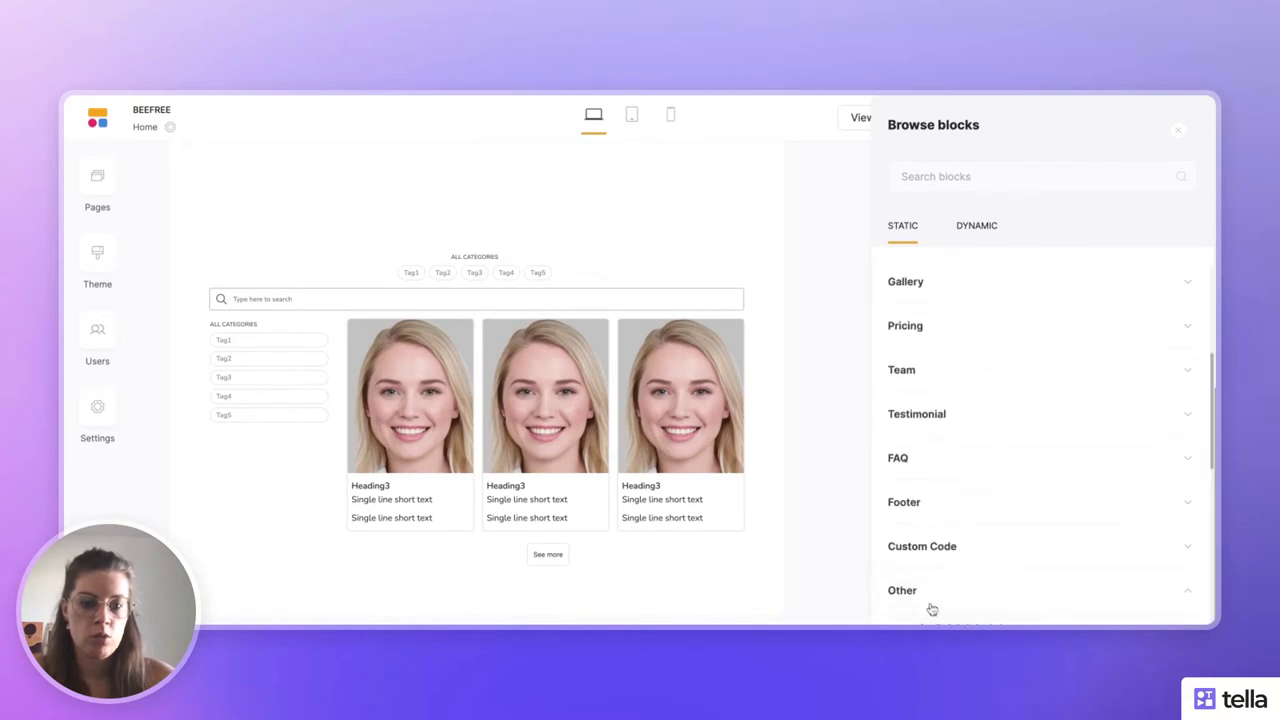
{"action": "scroll", "coordinate": [931, 608], "scroll_direction": "down", "scroll_amount": 3}
{"action": "scroll", "coordinate": [1094, 400], "scroll_direction": "down", "scroll_amount": 2}
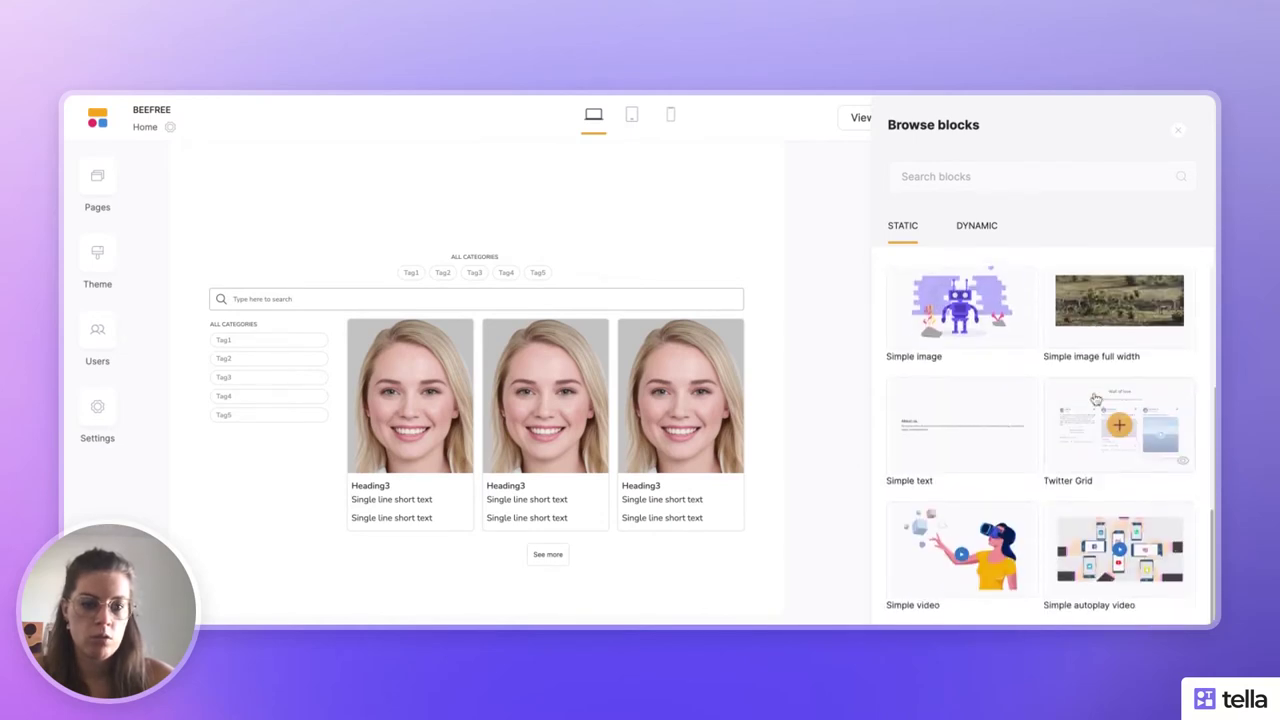
{"action": "left_click", "coordinate": [1110, 310]}
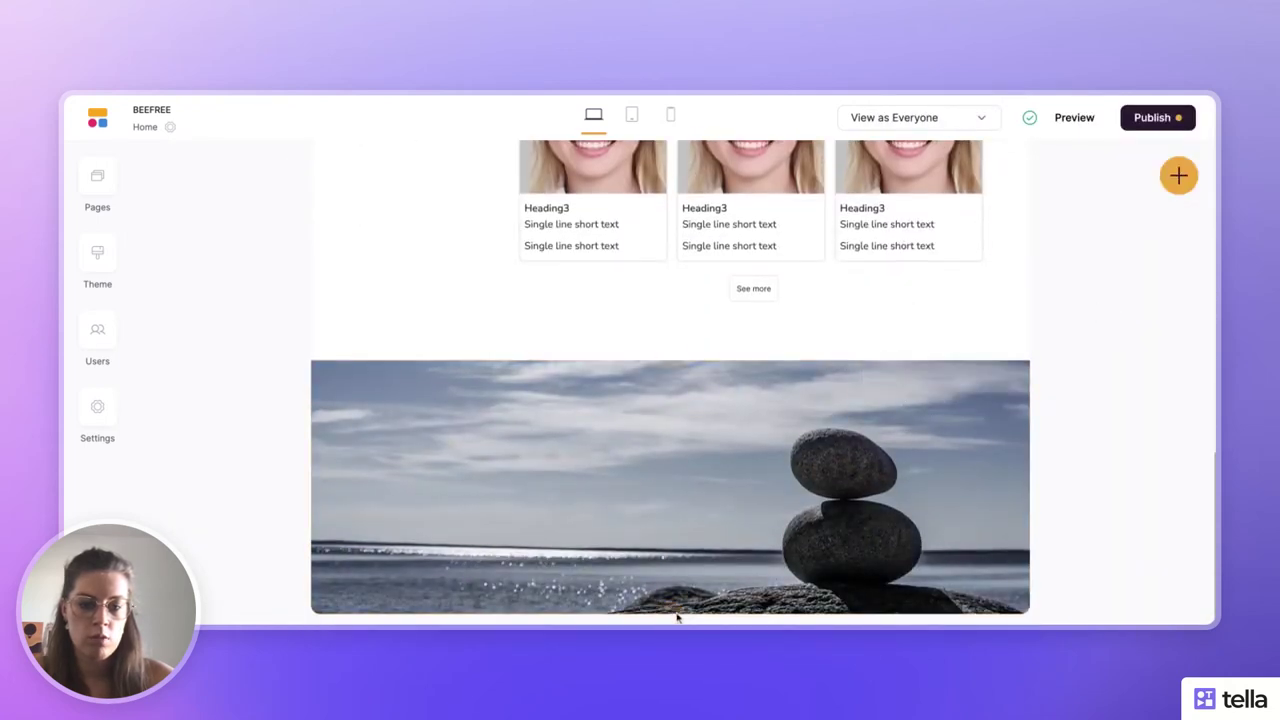
{"action": "left_click", "coordinate": [670, 613]}
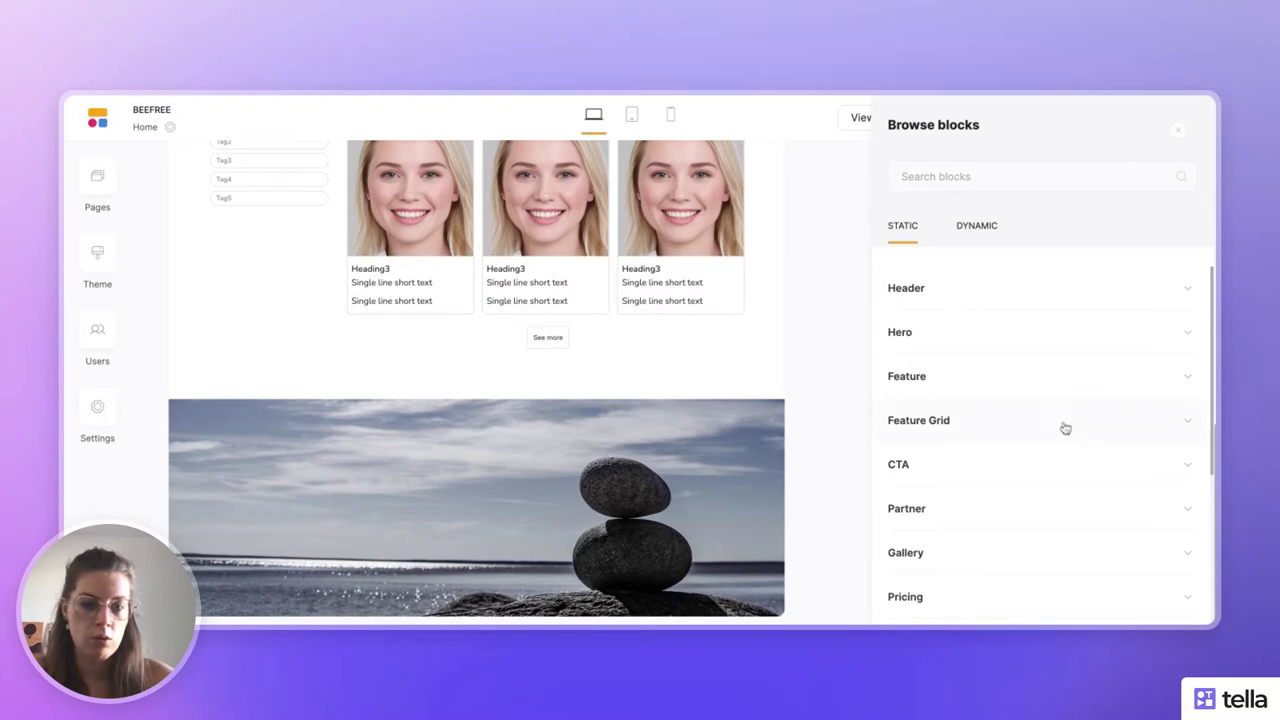
- Browse the Other, Feature and Feature Grid block categories for the next section
{"action": "scroll", "coordinate": [1065, 428], "scroll_direction": "down", "scroll_amount": 5}
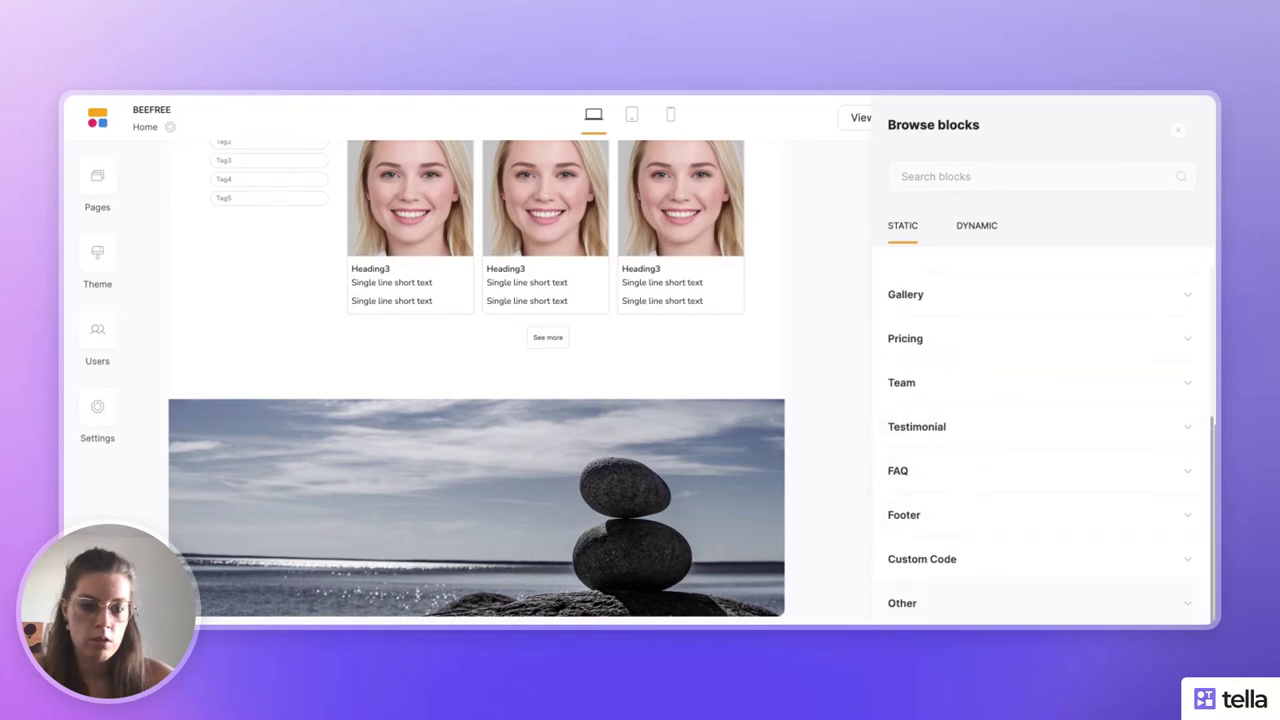
{"action": "left_click", "coordinate": [943, 601]}
{"action": "scroll", "coordinate": [995, 535], "scroll_direction": "down", "scroll_amount": 3}
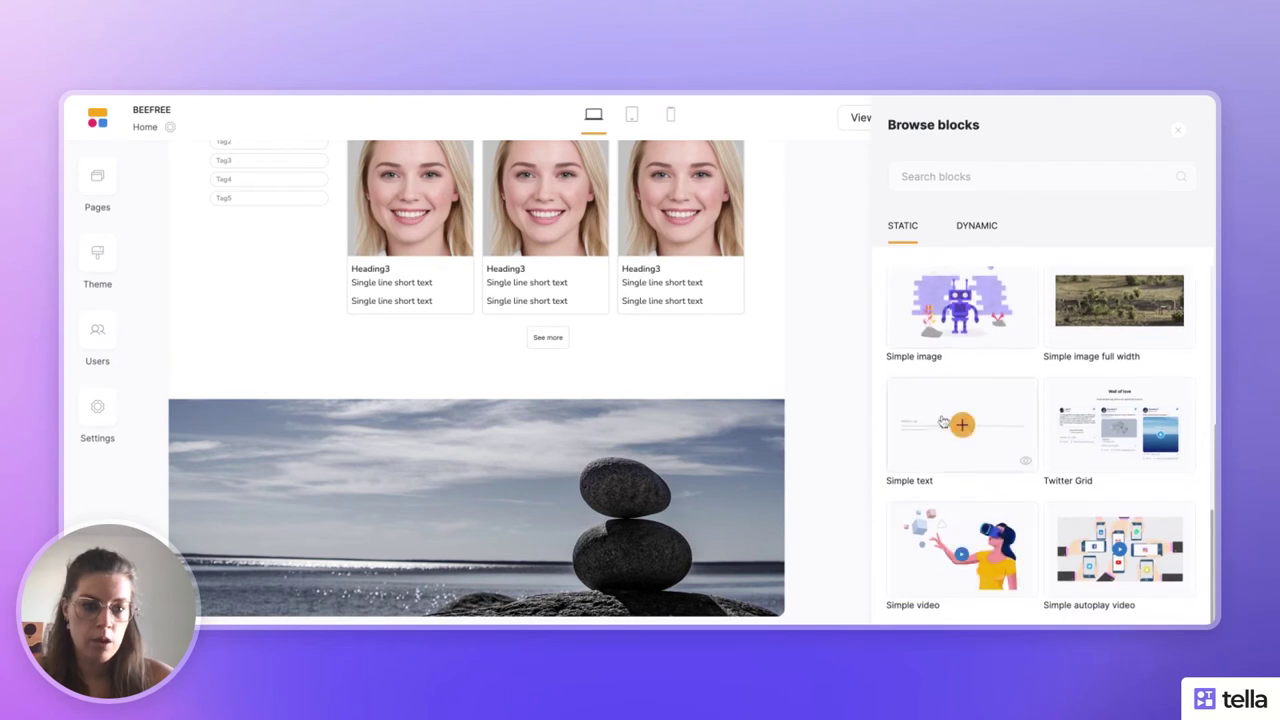
{"action": "scroll", "coordinate": [943, 422], "scroll_direction": "up", "scroll_amount": 5}
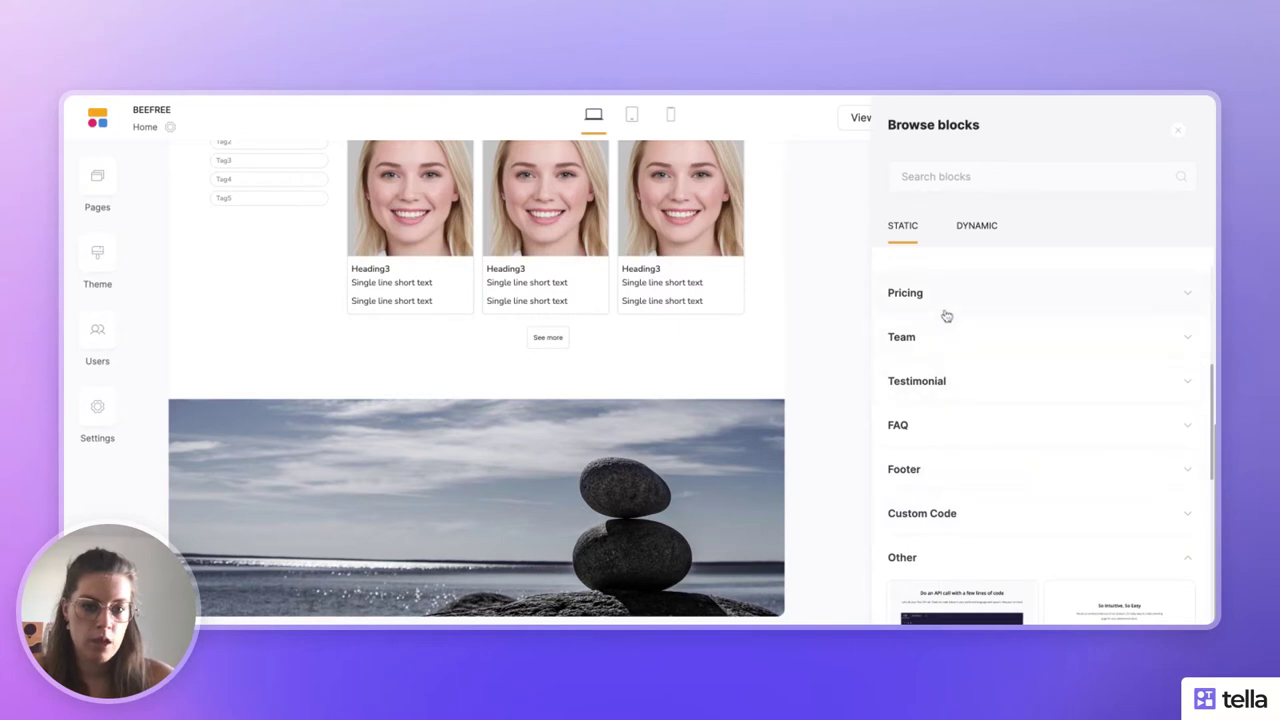
{"action": "scroll", "coordinate": [946, 316], "scroll_direction": "up", "scroll_amount": 4}
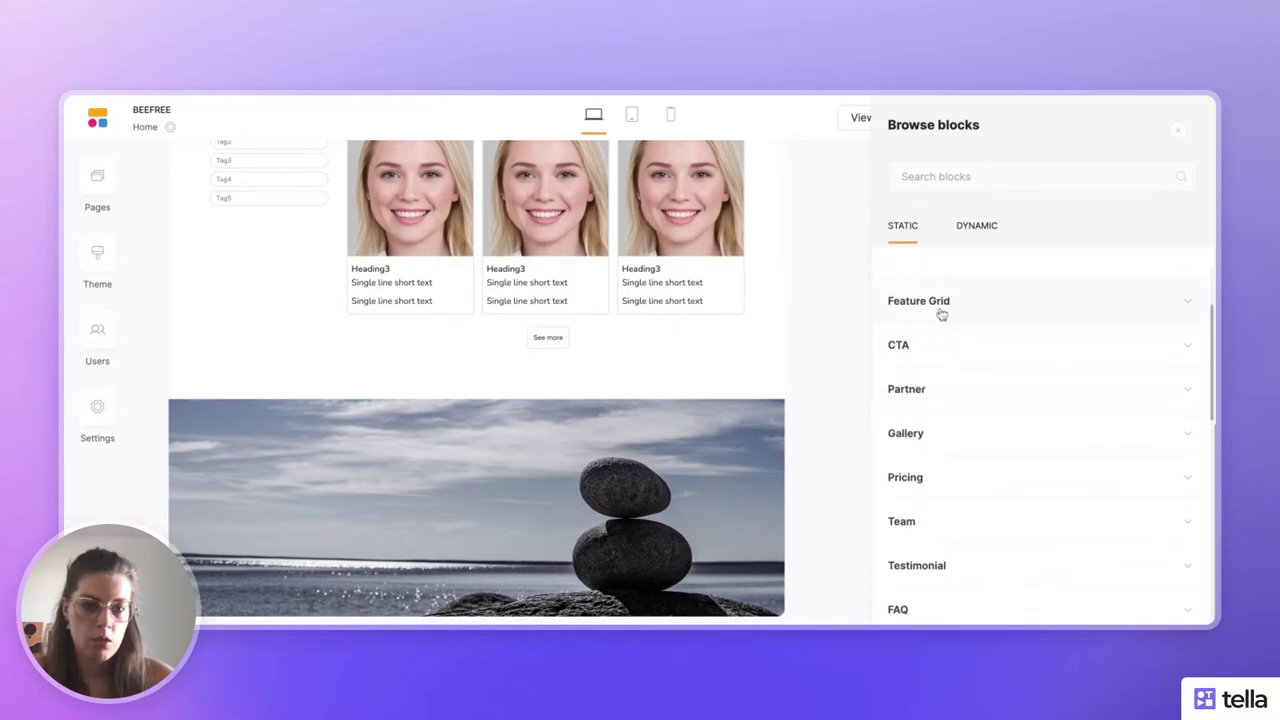
{"action": "scroll", "coordinate": [941, 314], "scroll_direction": "up", "scroll_amount": 2}
{"action": "left_click", "coordinate": [934, 368]}
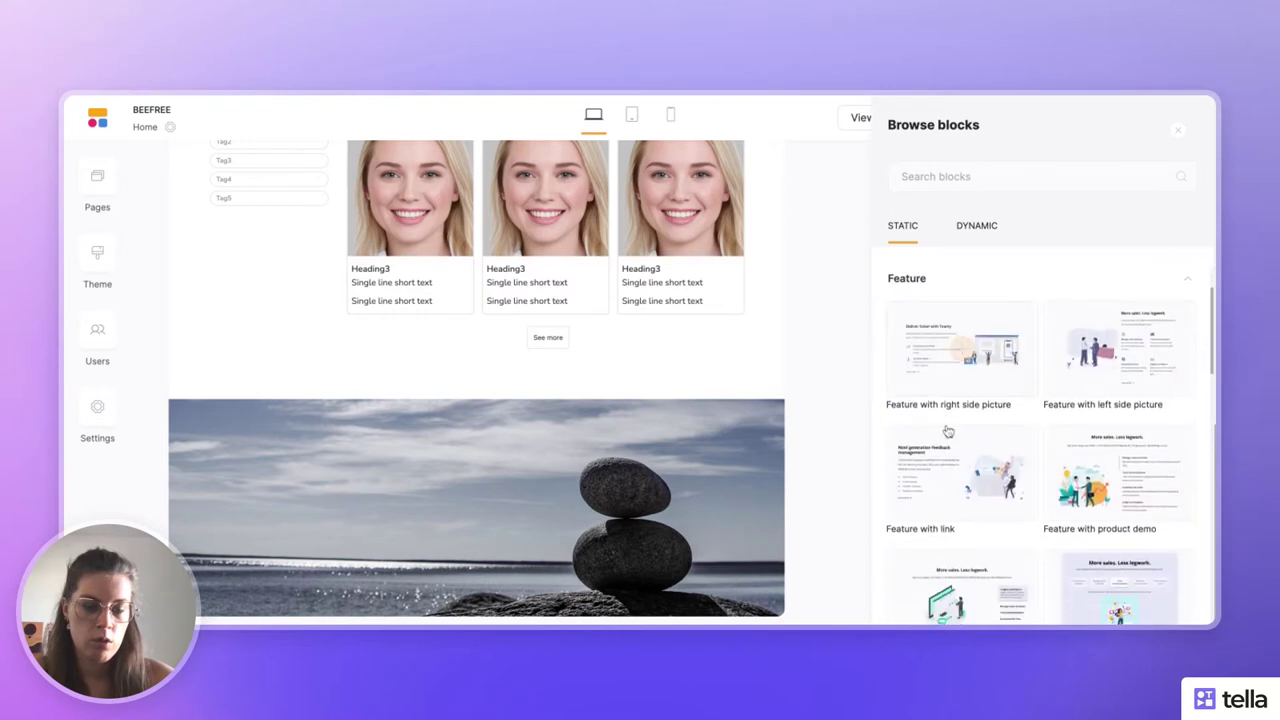
{"action": "scroll", "coordinate": [948, 430], "scroll_direction": "down", "scroll_amount": 2}
{"action": "scroll", "coordinate": [948, 428], "scroll_direction": "up", "scroll_amount": 4}
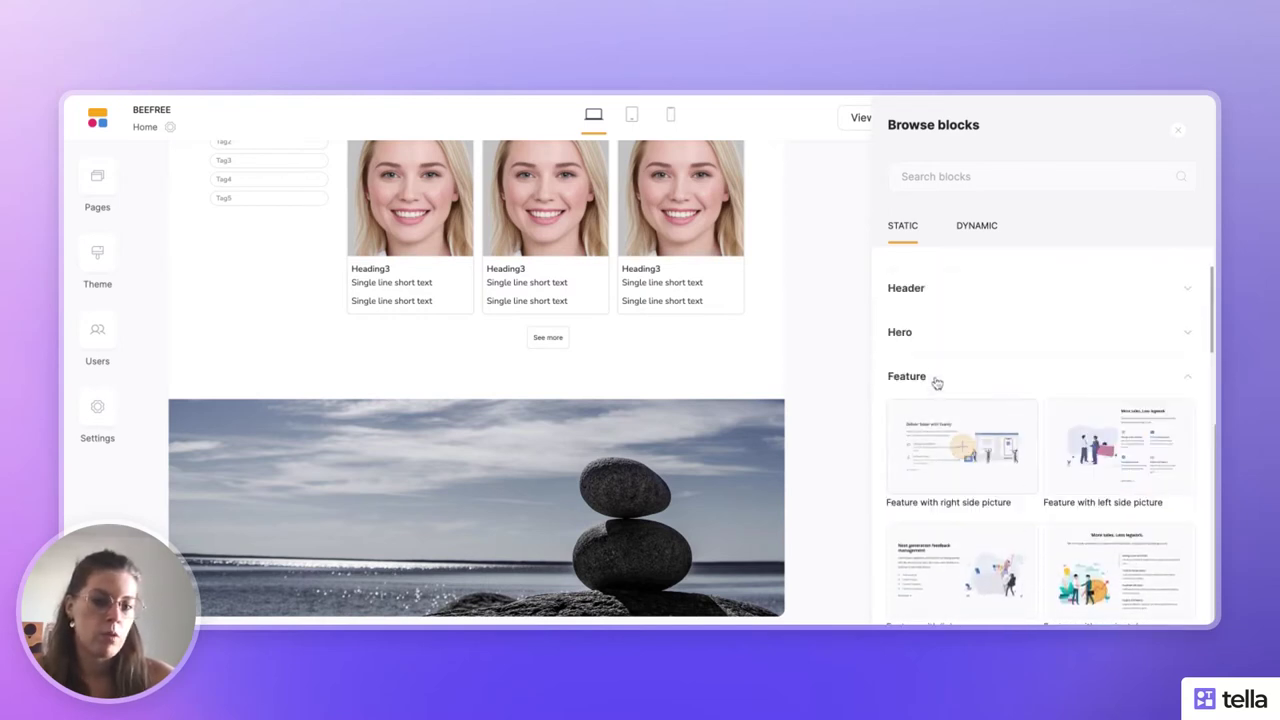
{"action": "left_click", "coordinate": [935, 378]}
{"action": "scroll", "coordinate": [935, 380], "scroll_direction": "down", "scroll_amount": 2}
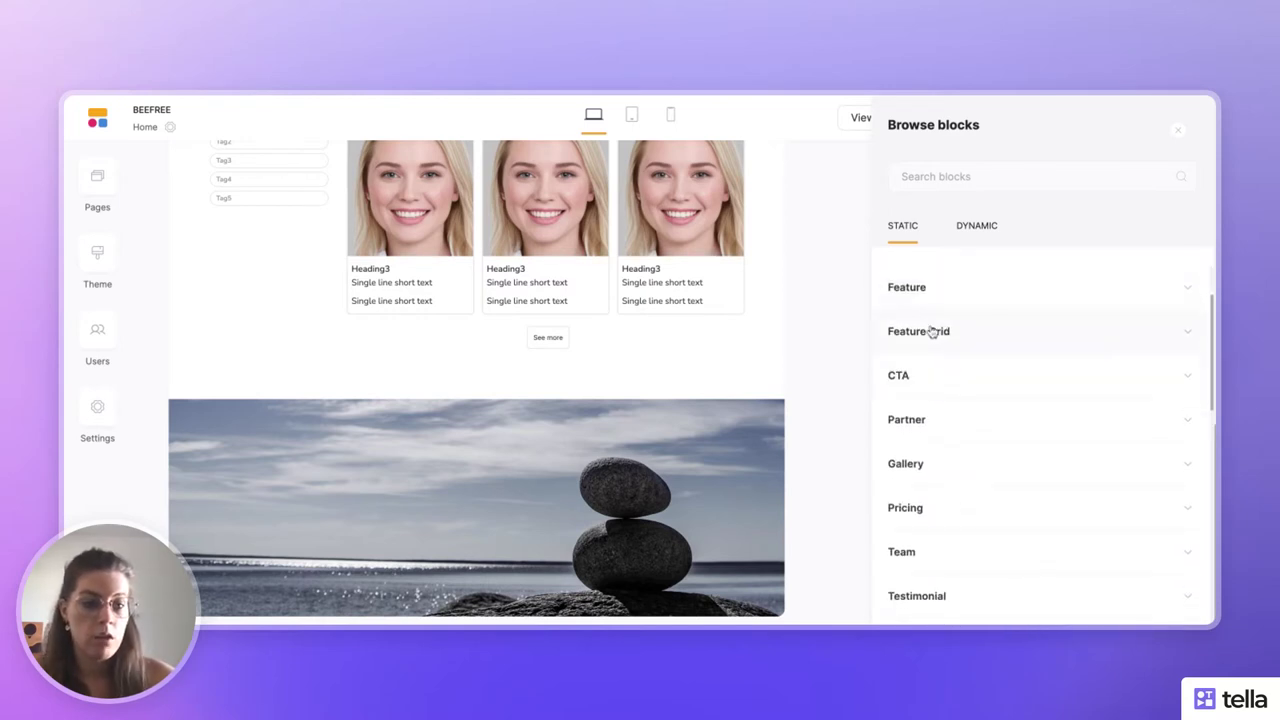
{"action": "left_click", "coordinate": [932, 332]}
{"action": "scroll", "coordinate": [960, 355], "scroll_direction": "down", "scroll_amount": 4}
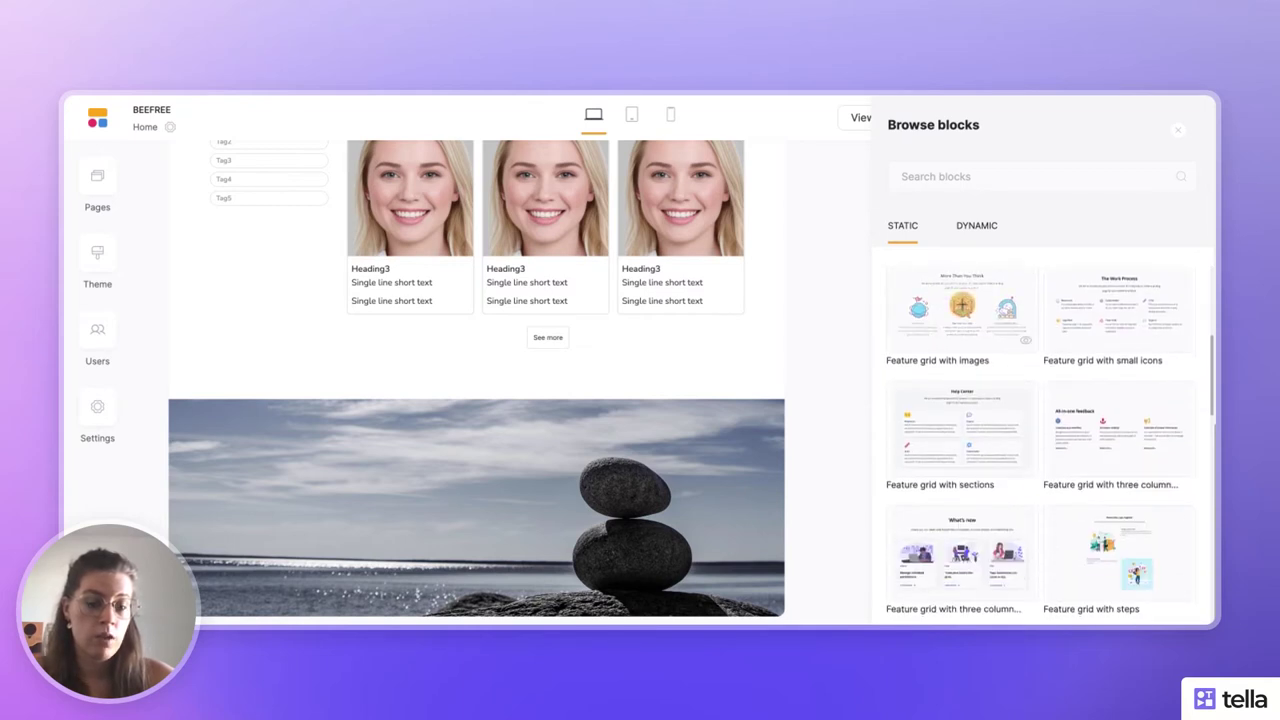
{"action": "scroll", "coordinate": [962, 310], "scroll_direction": "down", "scroll_amount": 2}
{"action": "scroll", "coordinate": [962, 330], "scroll_direction": "up", "scroll_amount": 4}
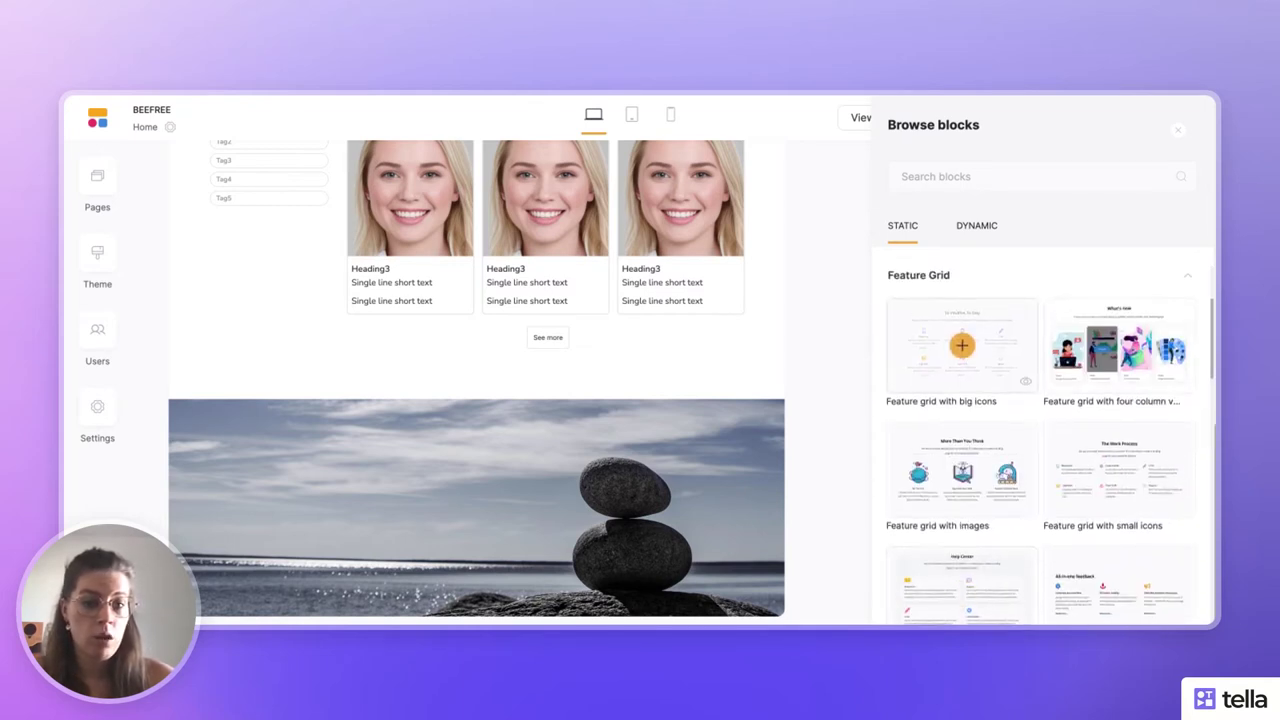
{"action": "left_click", "coordinate": [929, 279]}
- Skim CTA, Partner, Gallery, Pricing and Team blocks, then insert the Simple text 'About us.' block
{"action": "left_click", "coordinate": [913, 332]}
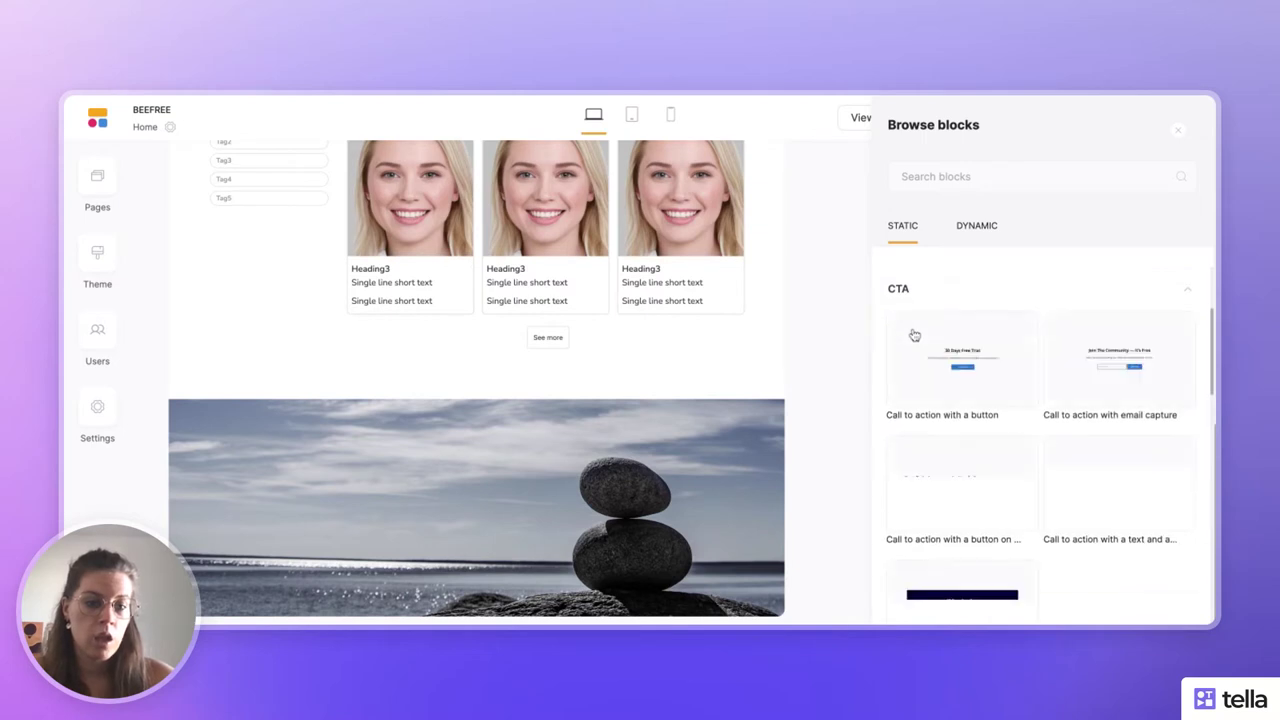
{"action": "left_click", "coordinate": [918, 290]}
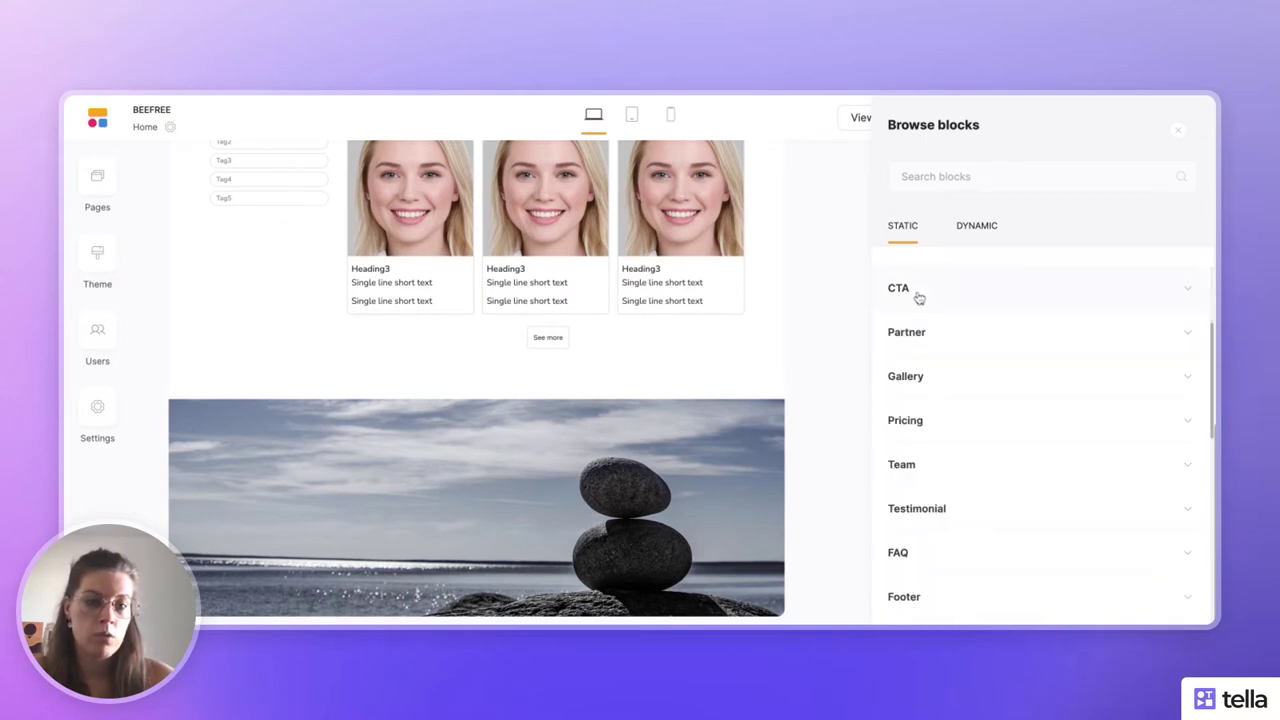
{"action": "scroll", "coordinate": [918, 297], "scroll_direction": "up", "scroll_amount": 1}
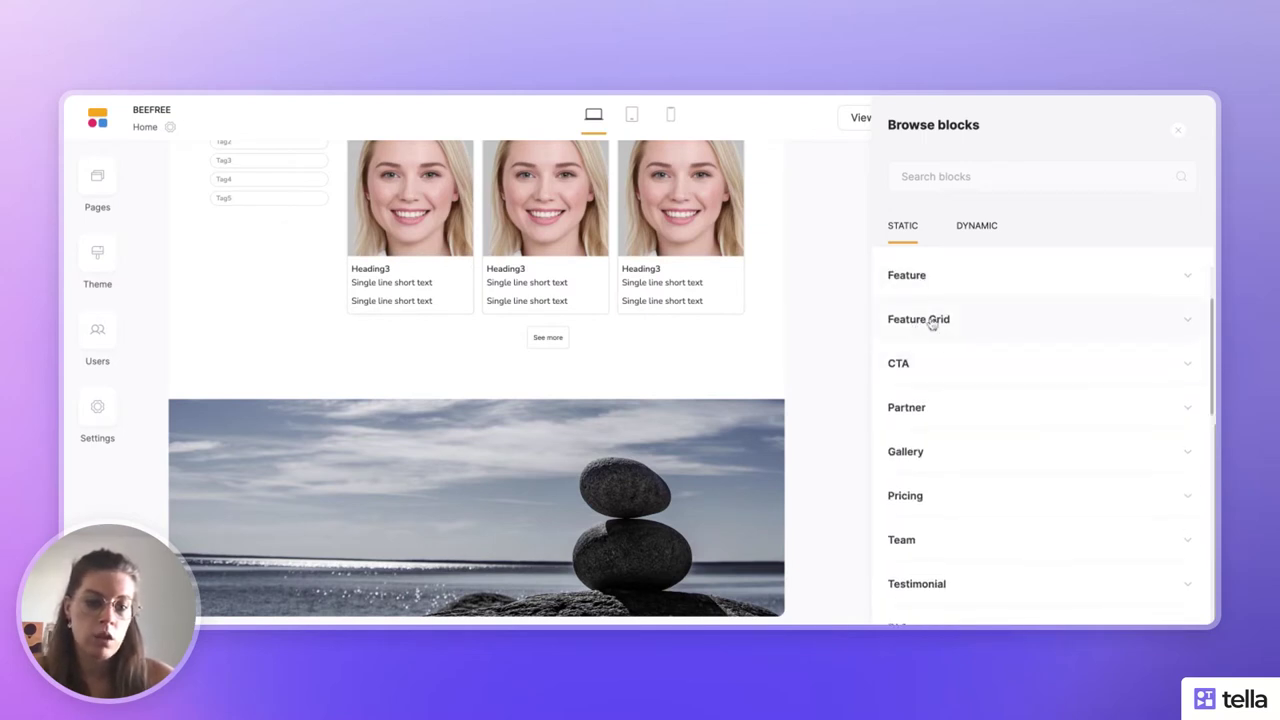
{"action": "left_click", "coordinate": [946, 412]}
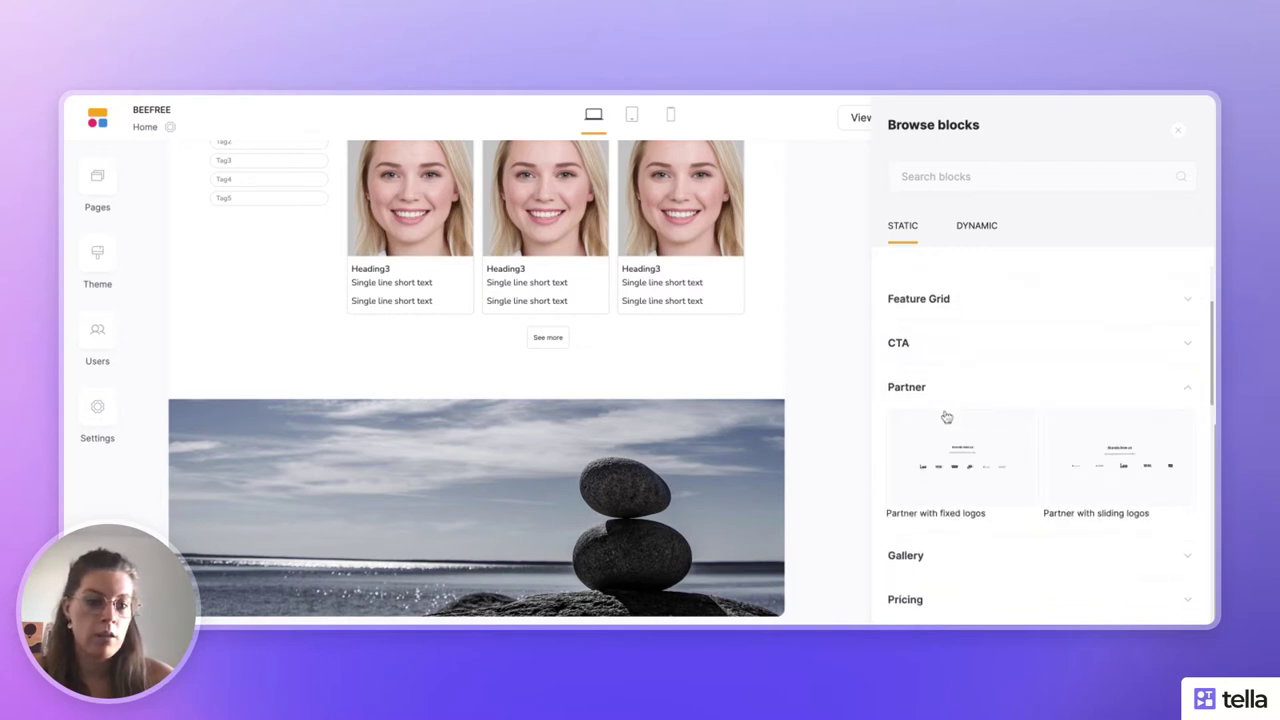
{"action": "left_click", "coordinate": [938, 289]}
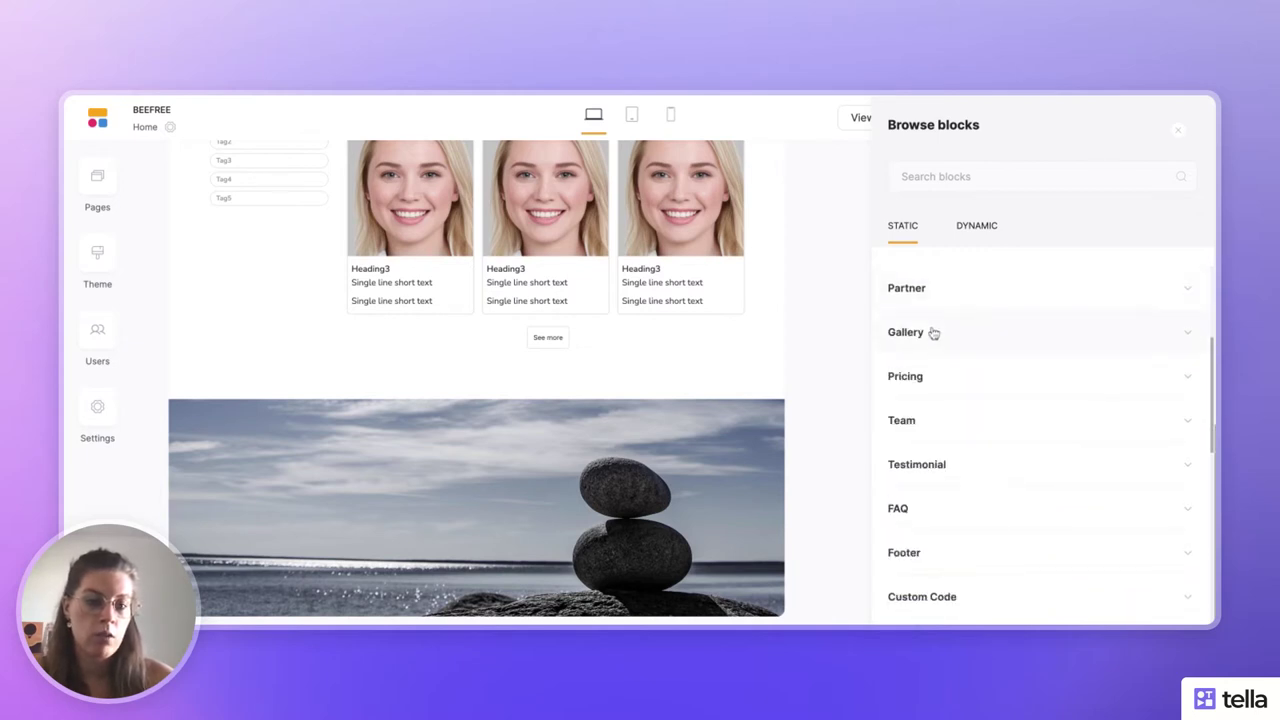
{"action": "left_click", "coordinate": [934, 333]}
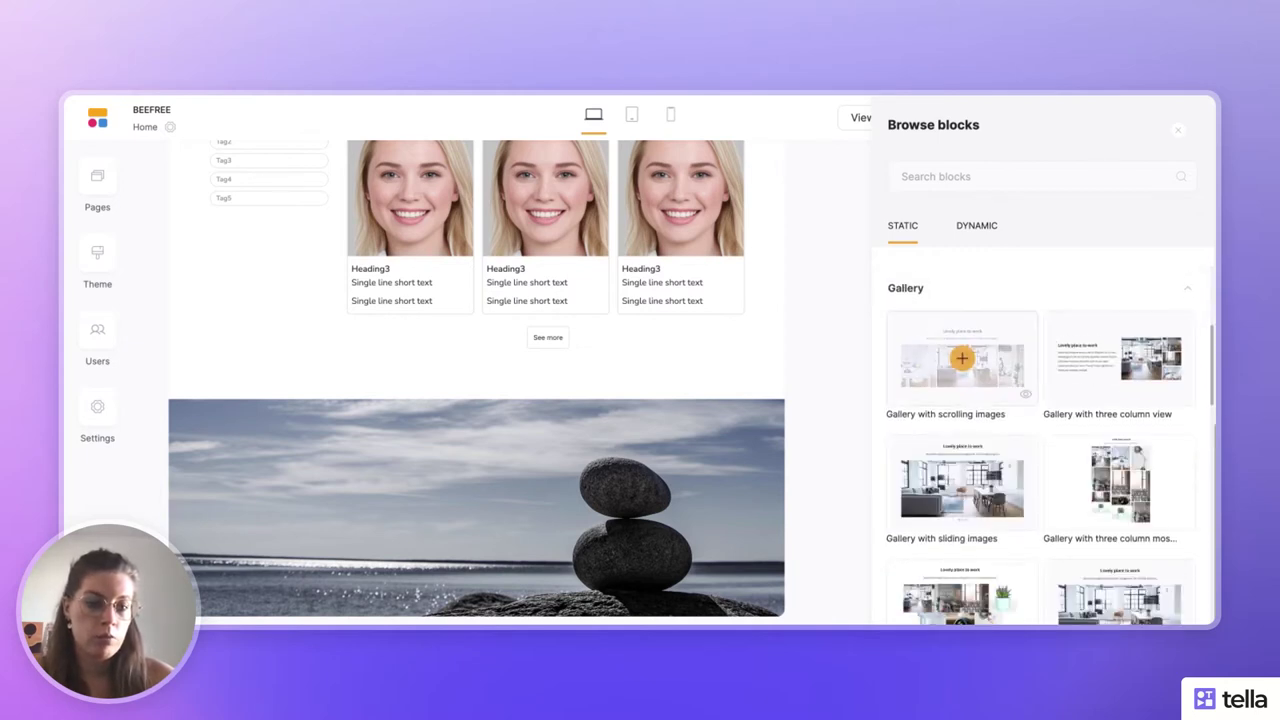
{"action": "scroll", "coordinate": [938, 312], "scroll_direction": "down", "scroll_amount": 4}
{"action": "scroll", "coordinate": [938, 312], "scroll_direction": "up", "scroll_amount": 5}
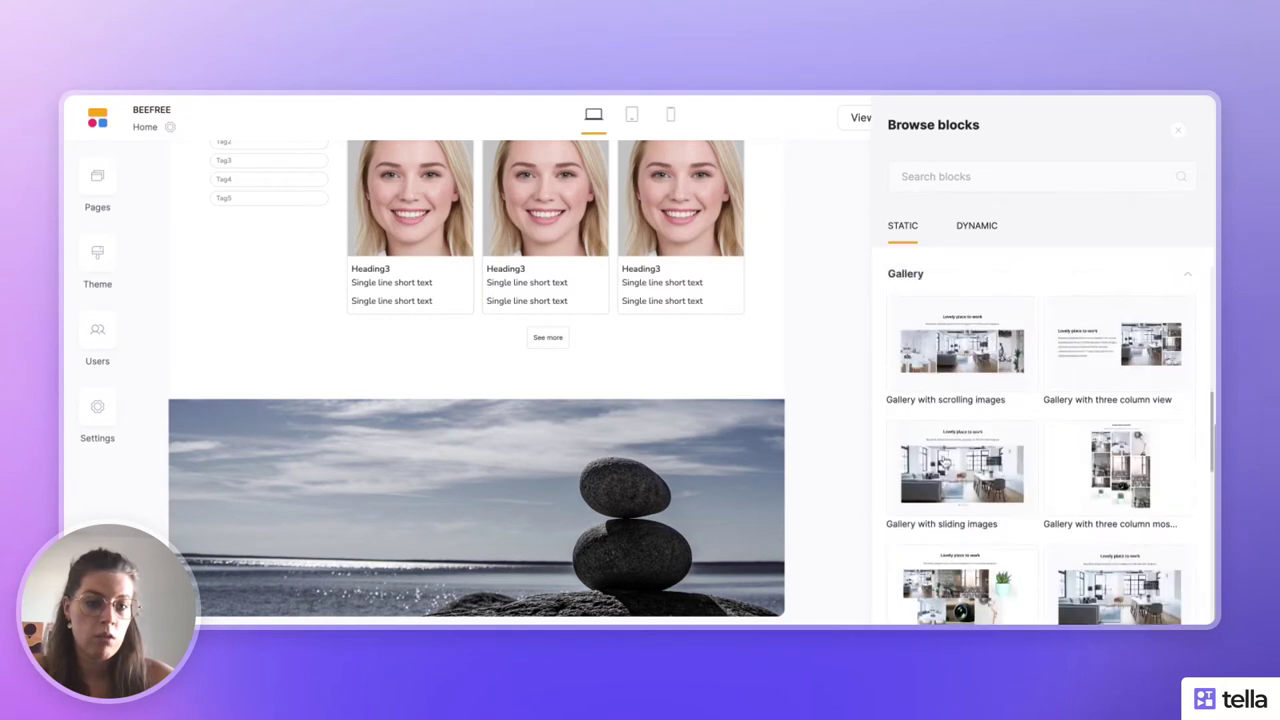
{"action": "left_click", "coordinate": [937, 298]}
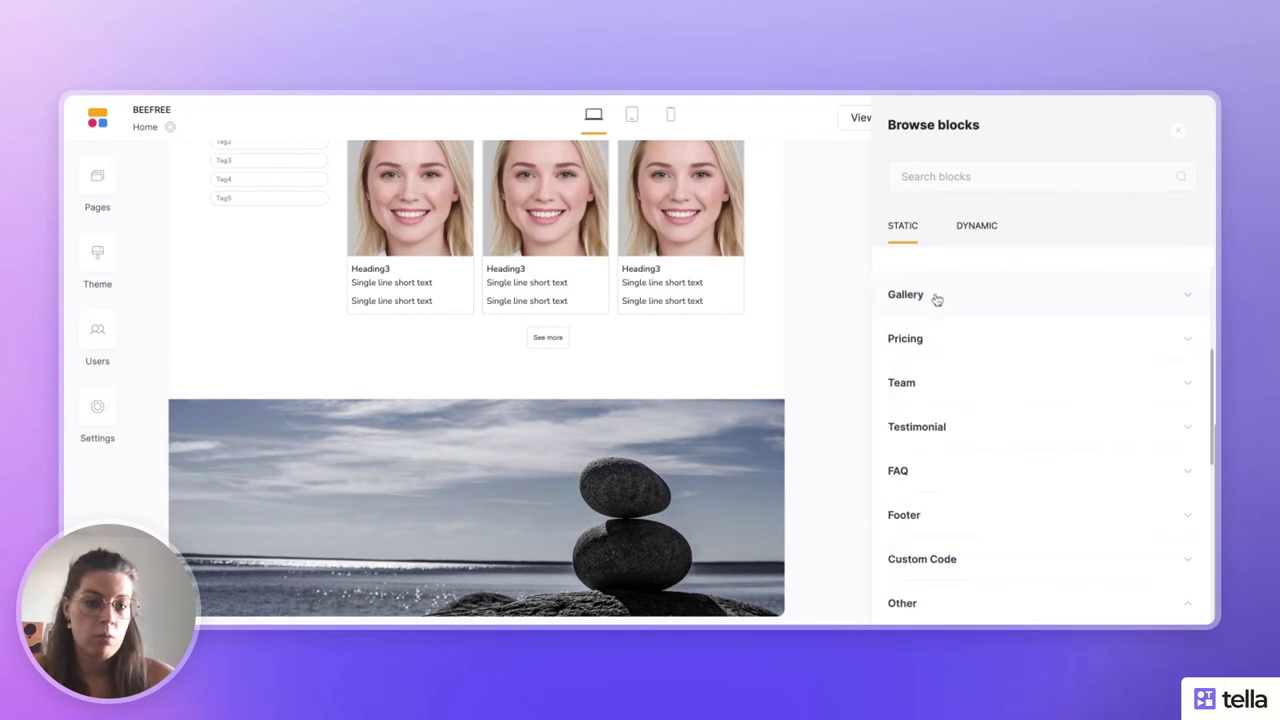
{"action": "left_click", "coordinate": [931, 352]}
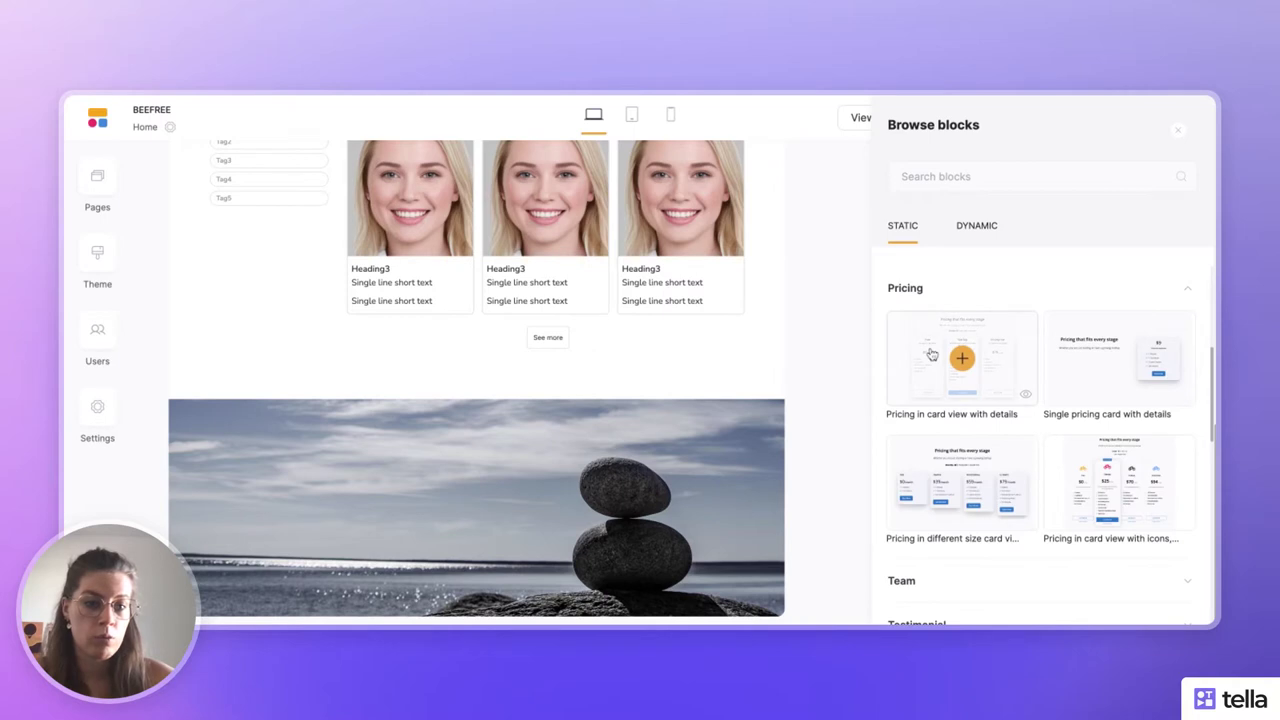
{"action": "left_click", "coordinate": [917, 300]}
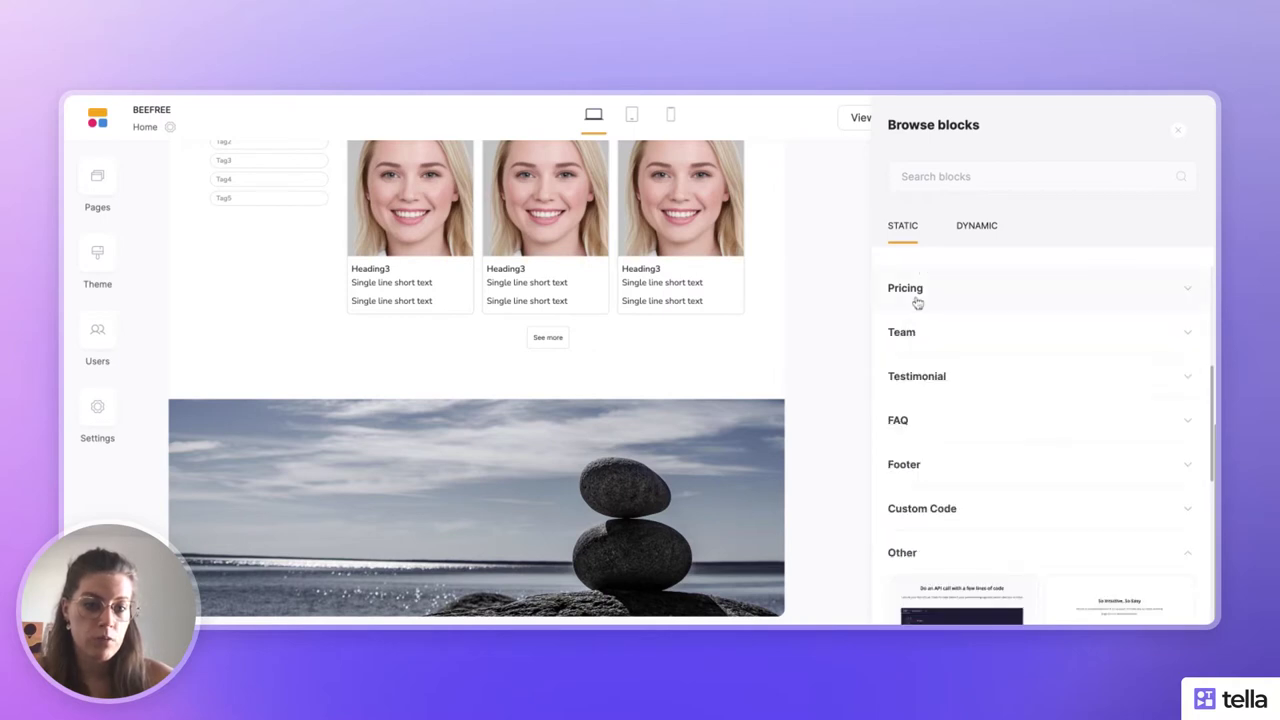
{"action": "left_click", "coordinate": [915, 345]}
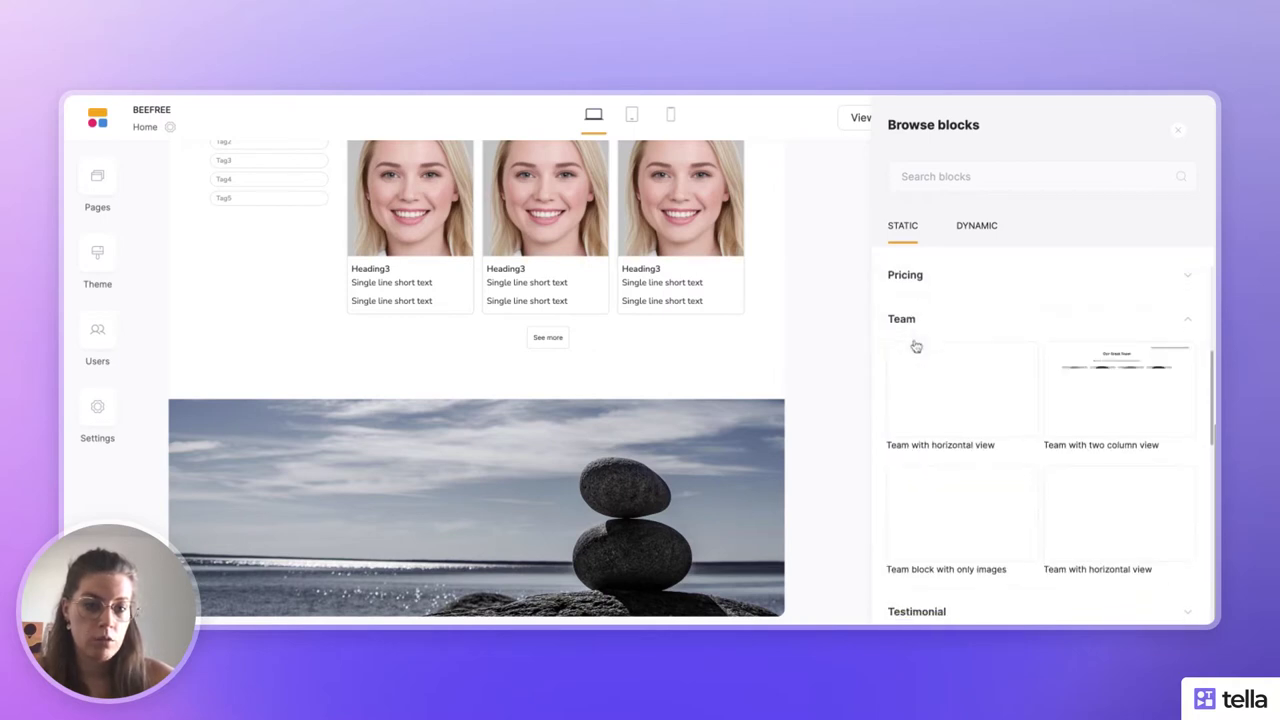
{"action": "left_click", "coordinate": [914, 289]}
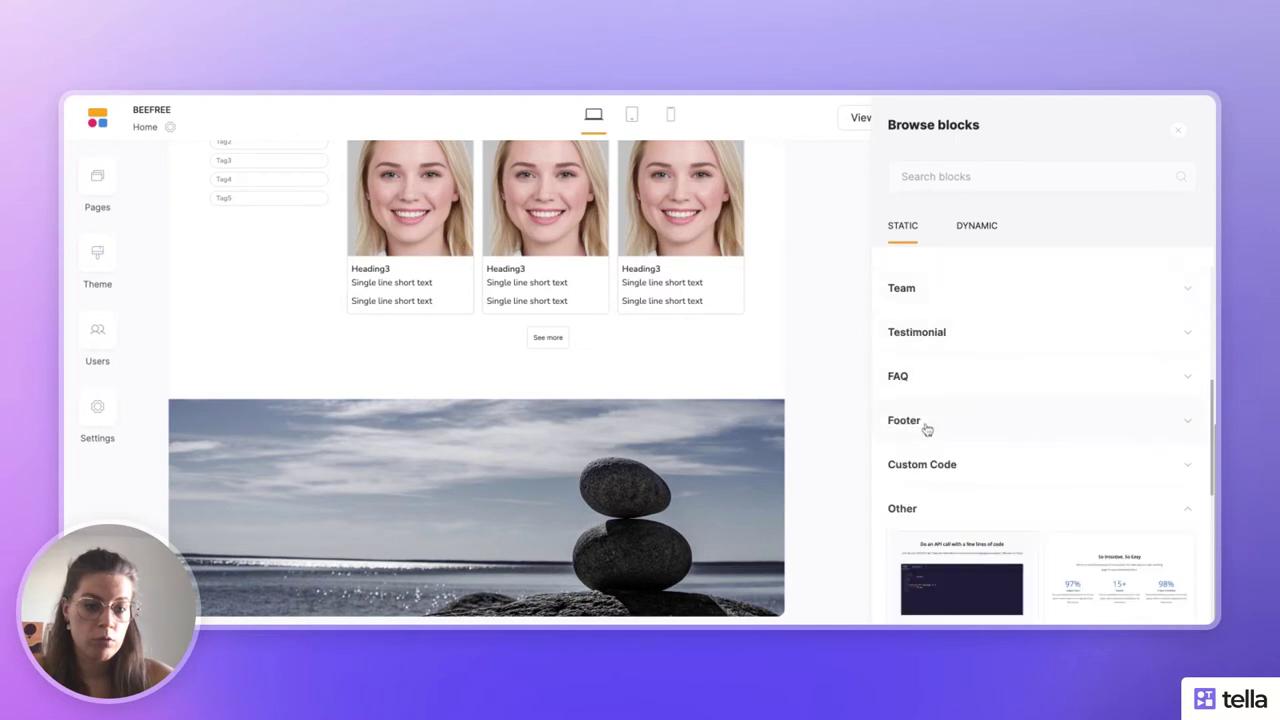
{"action": "scroll", "coordinate": [927, 429], "scroll_direction": "down", "scroll_amount": 5}
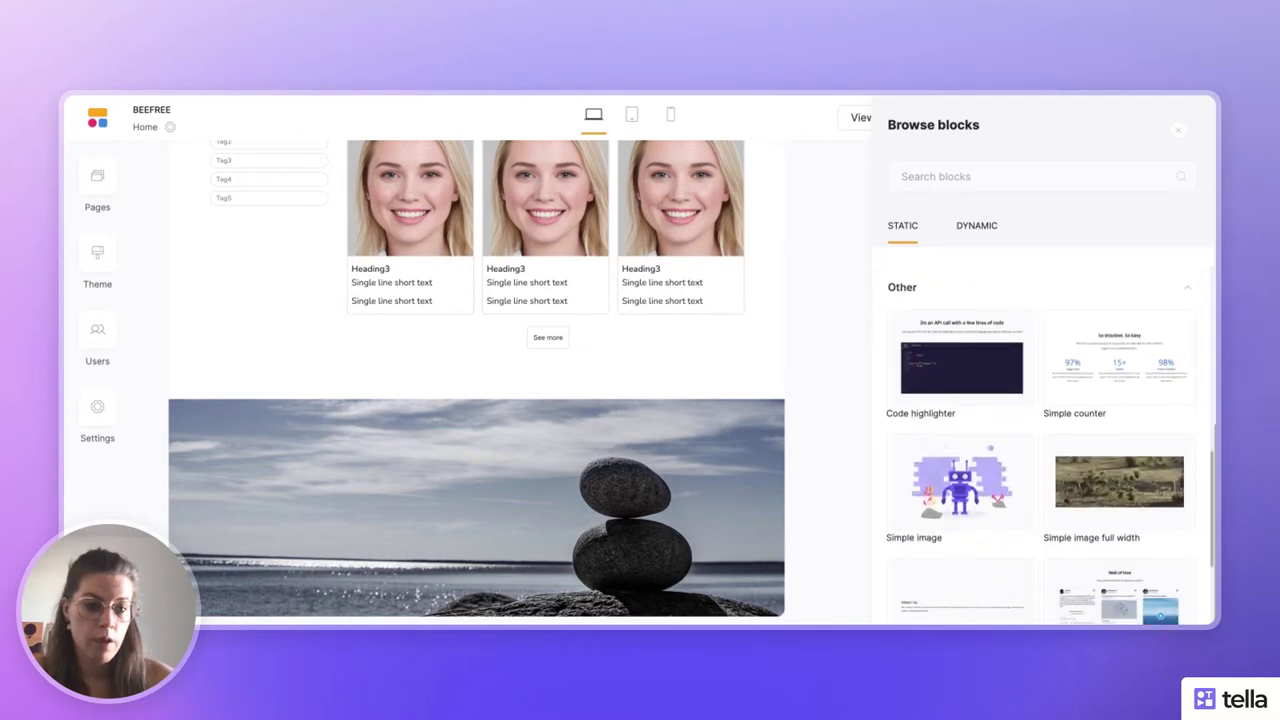
{"action": "scroll", "coordinate": [1037, 450], "scroll_direction": "down", "scroll_amount": 3}
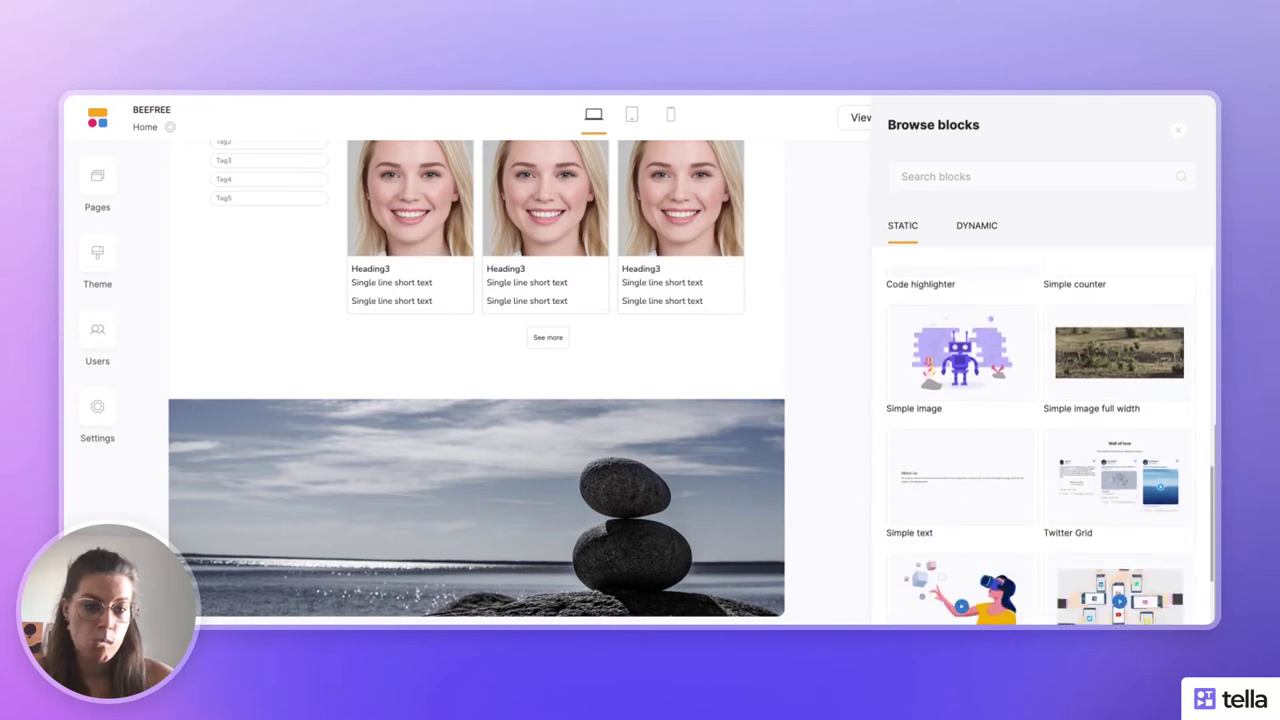
{"action": "scroll", "coordinate": [1050, 449], "scroll_direction": "down", "scroll_amount": 1}
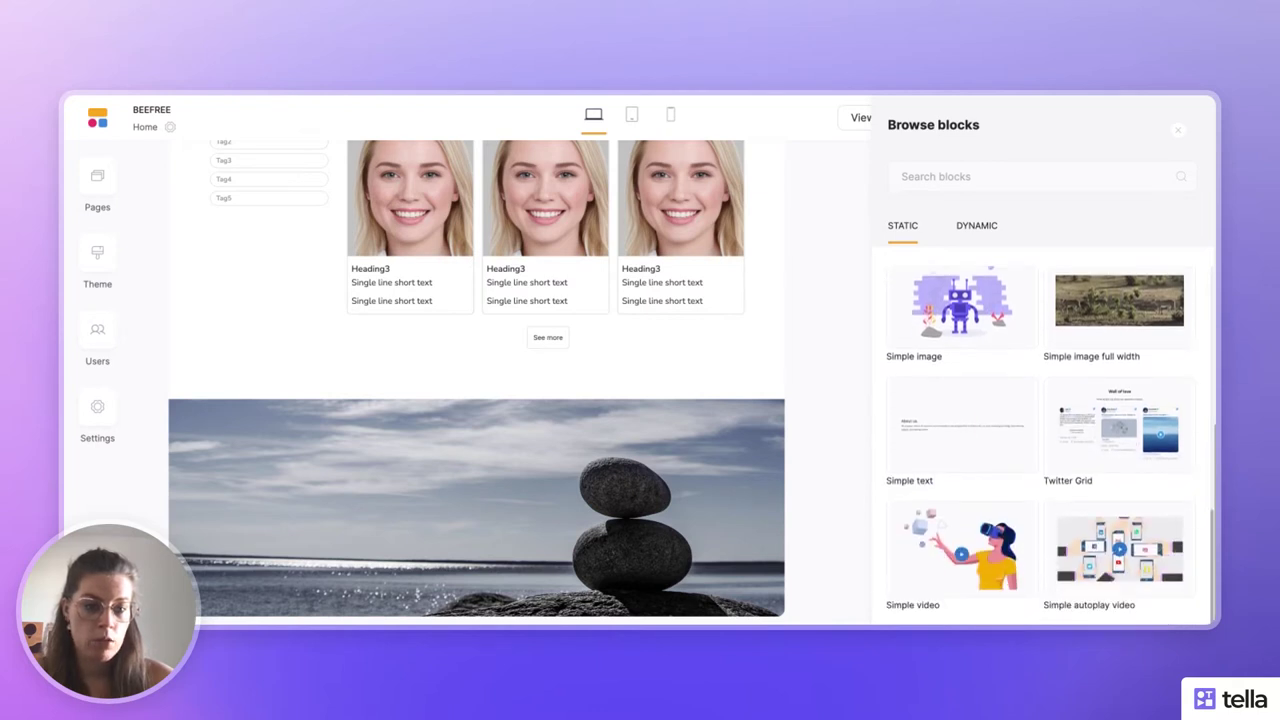
{"action": "left_click", "coordinate": [961, 425]}
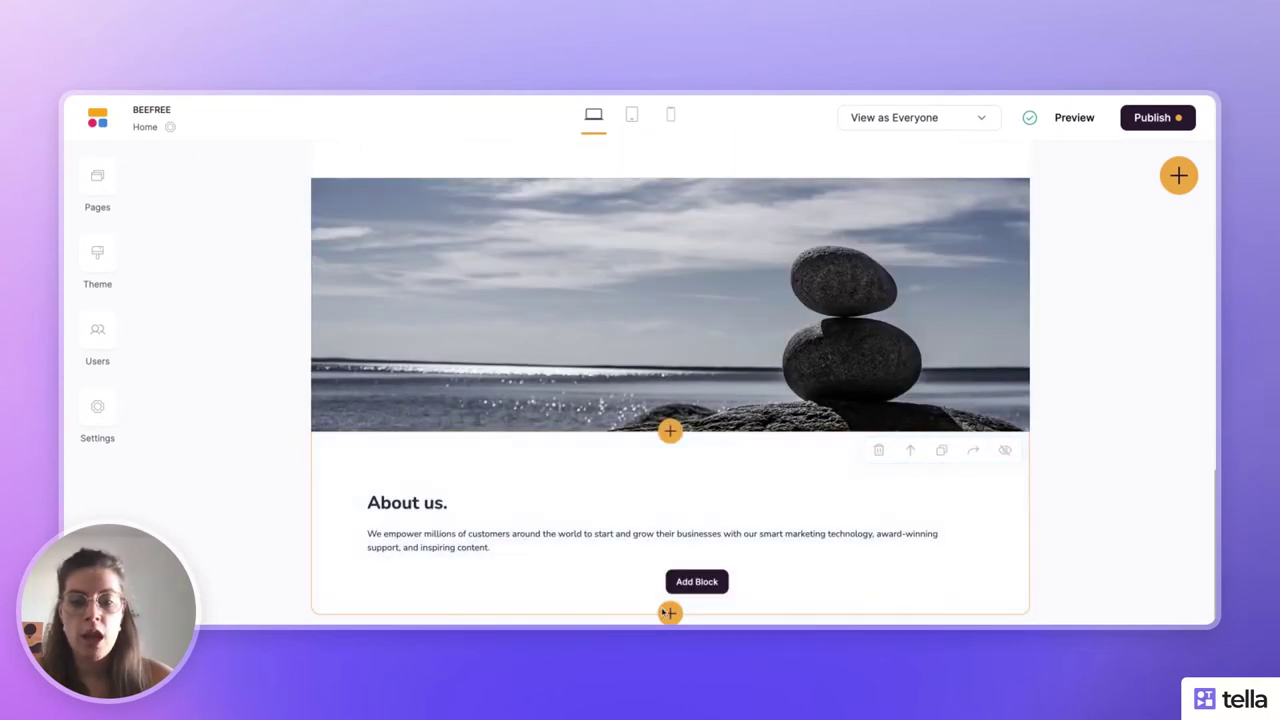
- Add the CTA 'Call to action with a button' block ('30 Days Free Trial', 'Try it now') below About us
{"action": "left_click", "coordinate": [667, 612]}
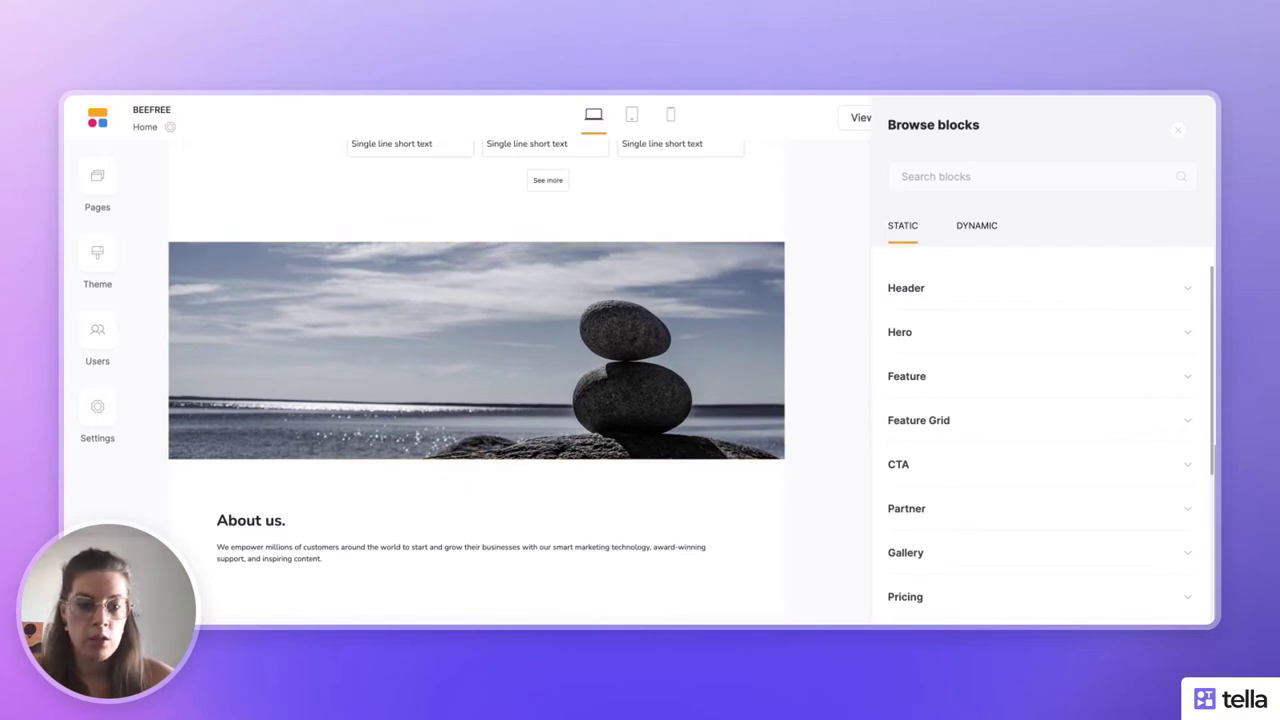
{"action": "left_click", "coordinate": [934, 464]}
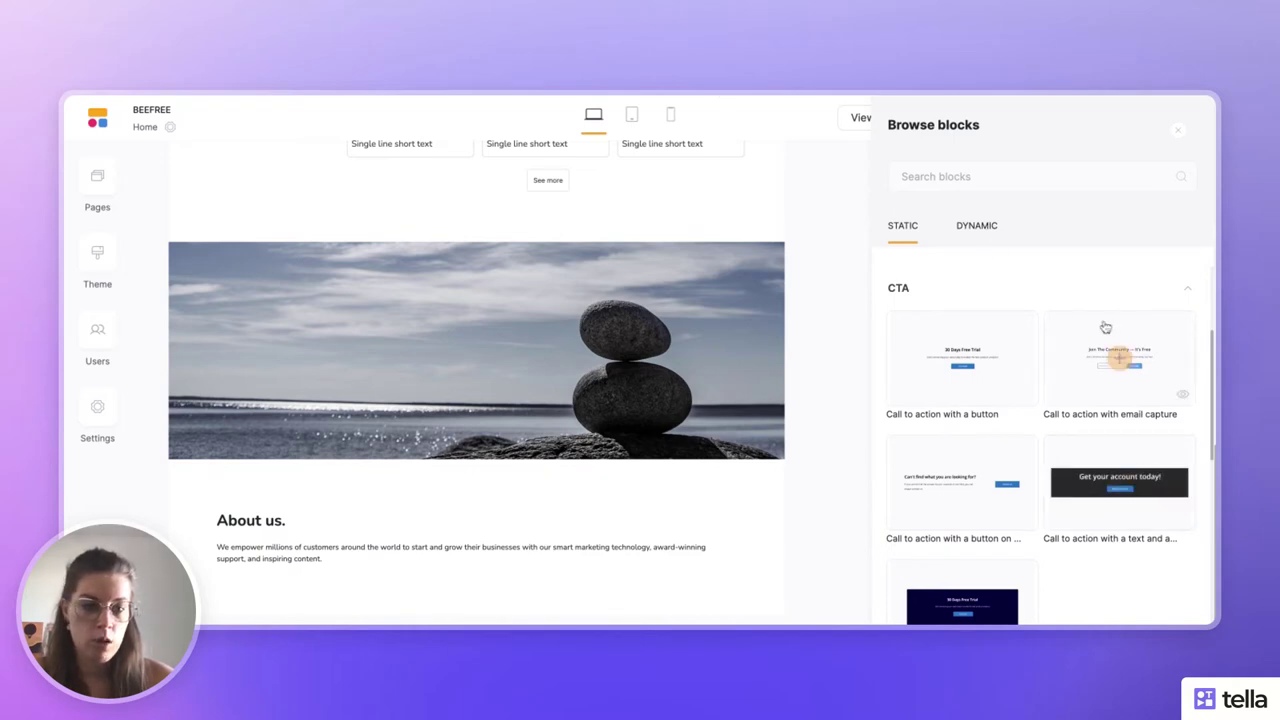
{"action": "left_click", "coordinate": [957, 366]}
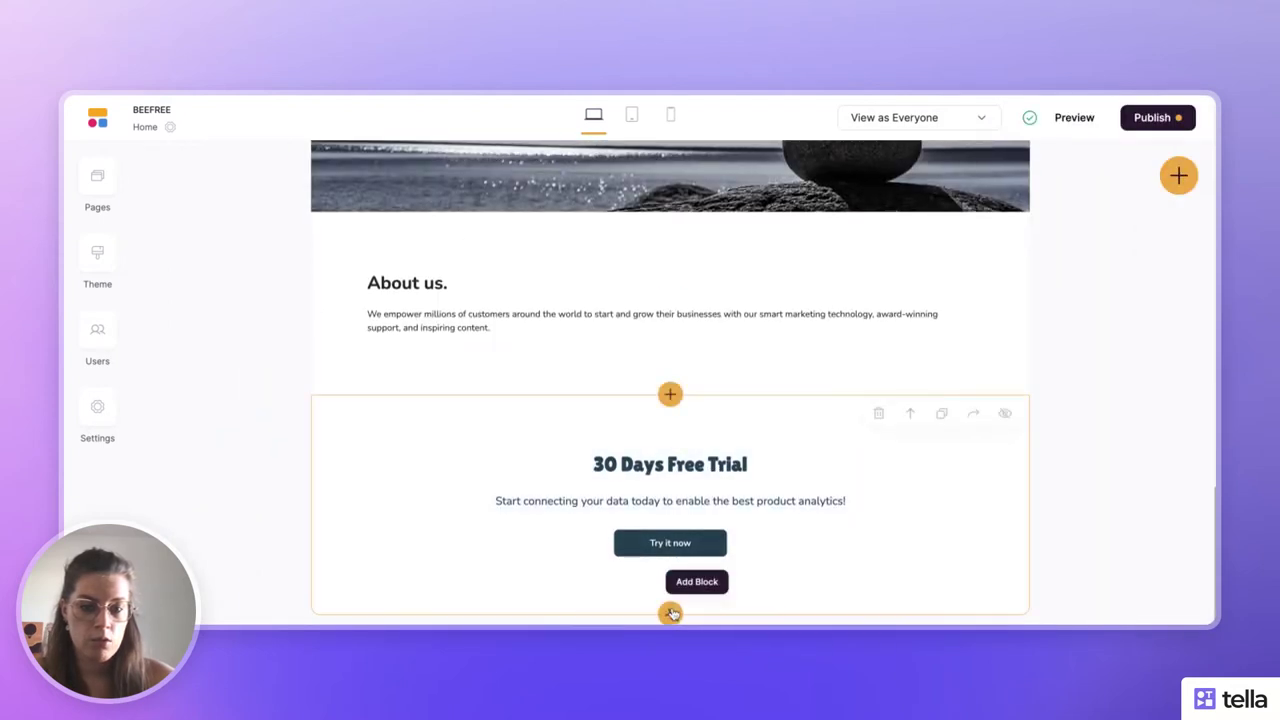
{"action": "left_click", "coordinate": [670, 611]}
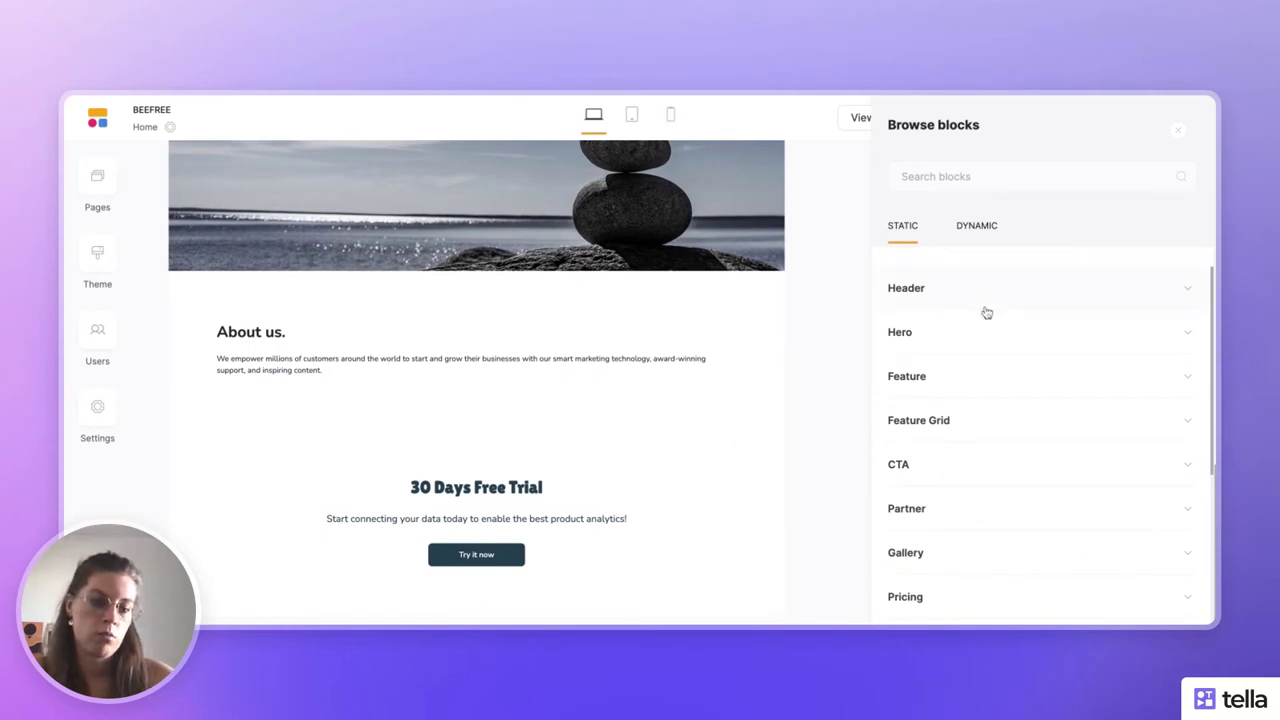
- Insert a Simple video block from the Other category below the 30 Days Free Trial section
{"action": "scroll", "coordinate": [1040, 574], "scroll_direction": "down", "scroll_amount": 3}
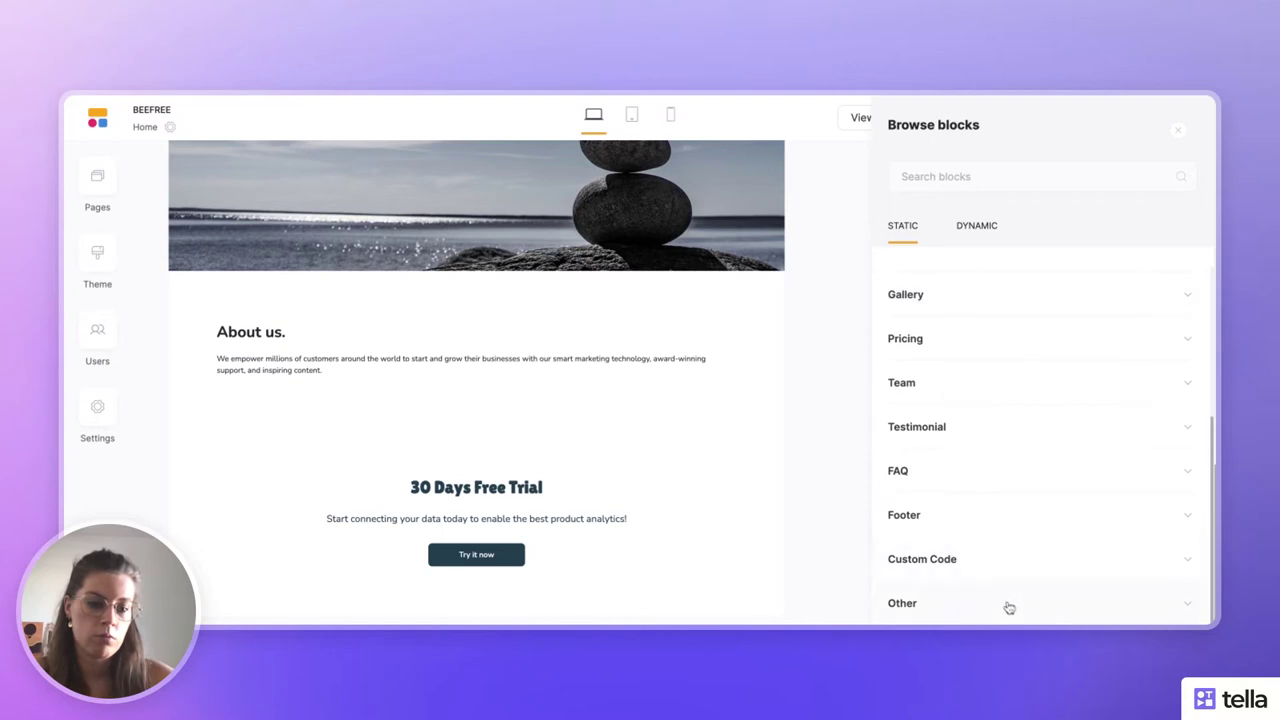
{"action": "left_click", "coordinate": [1009, 604]}
{"action": "scroll", "coordinate": [1009, 604], "scroll_direction": "down", "scroll_amount": 5}
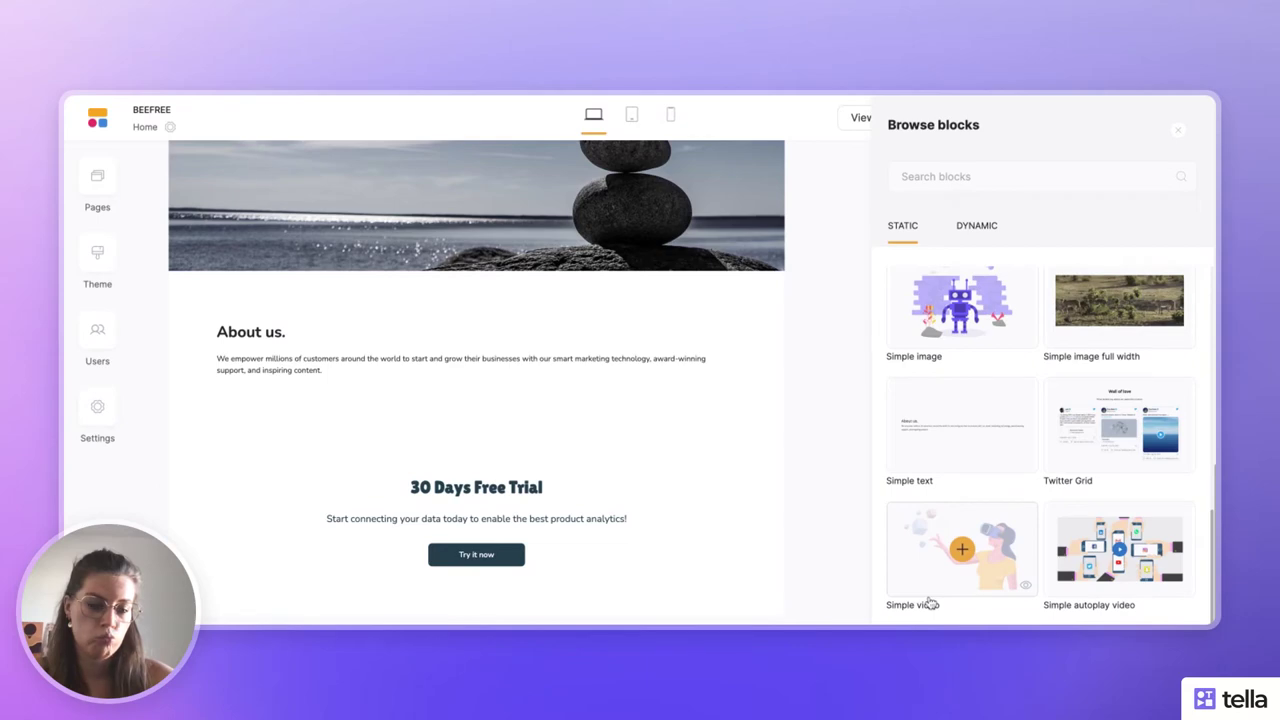
{"action": "left_click", "coordinate": [966, 553]}
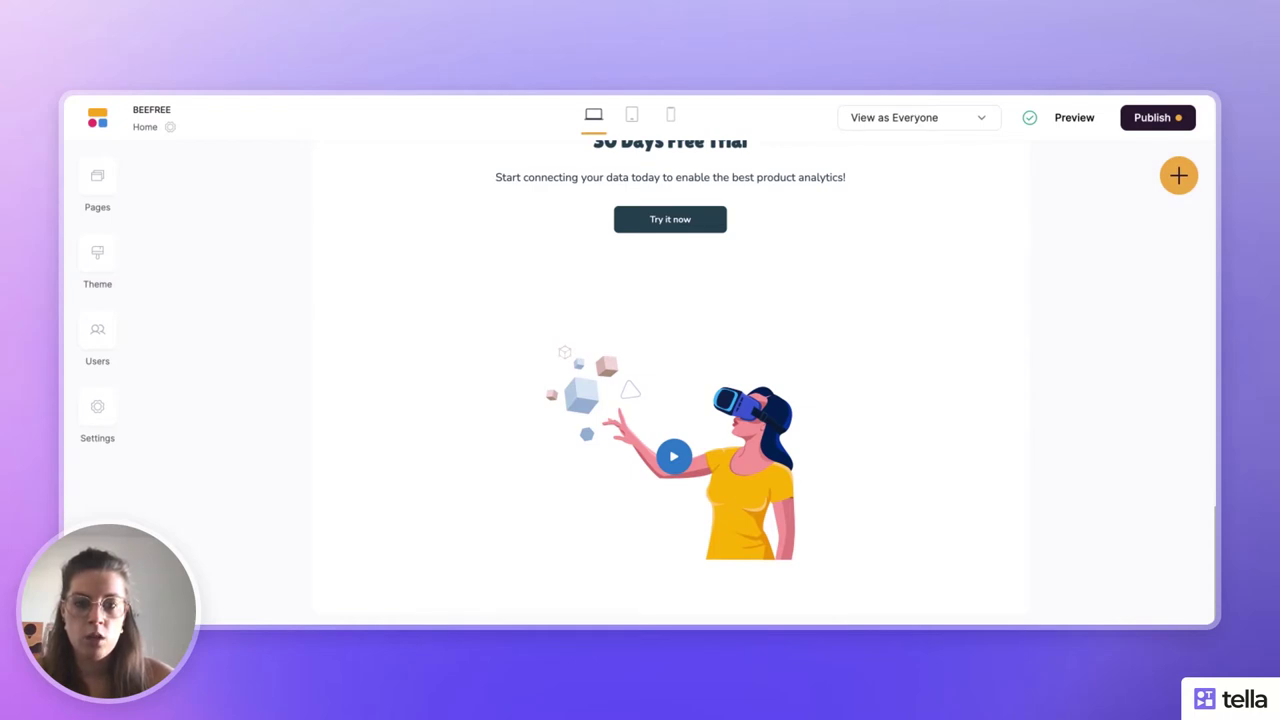
{"action": "scroll", "coordinate": [603, 306], "scroll_direction": "down", "scroll_amount": 5}
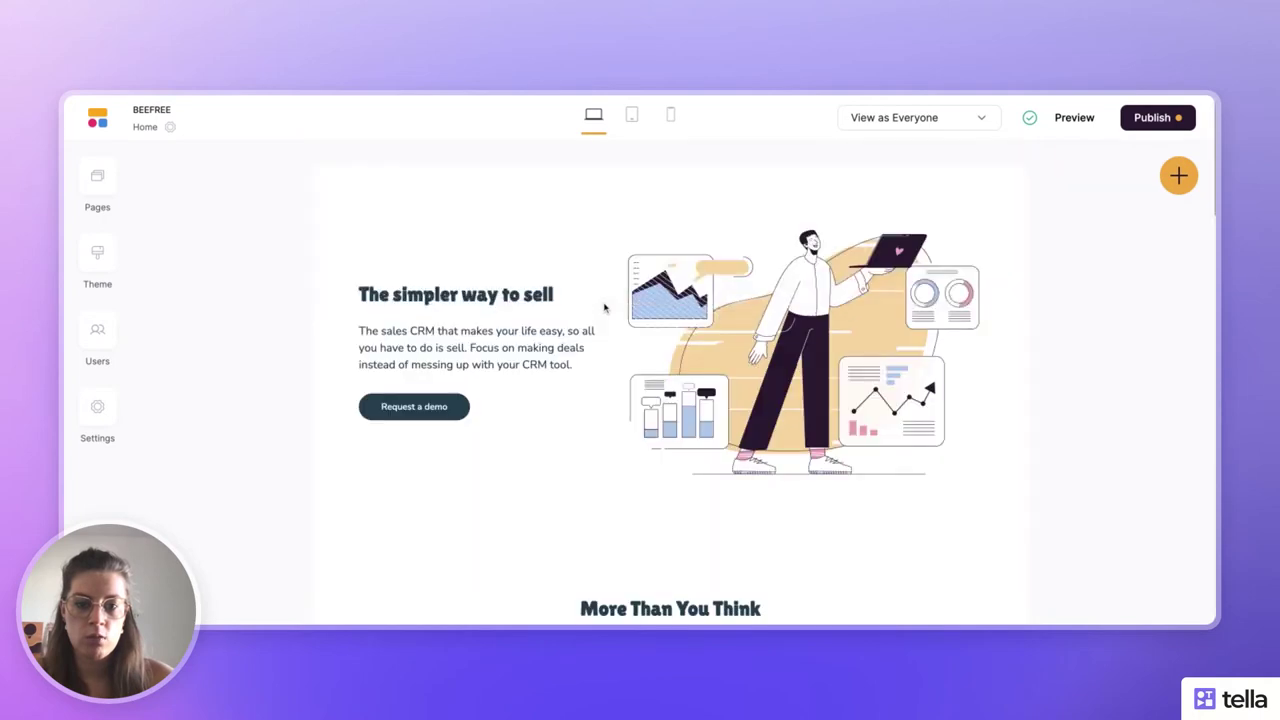
{"action": "scroll", "coordinate": [786, 360], "scroll_direction": "down", "scroll_amount": 1}
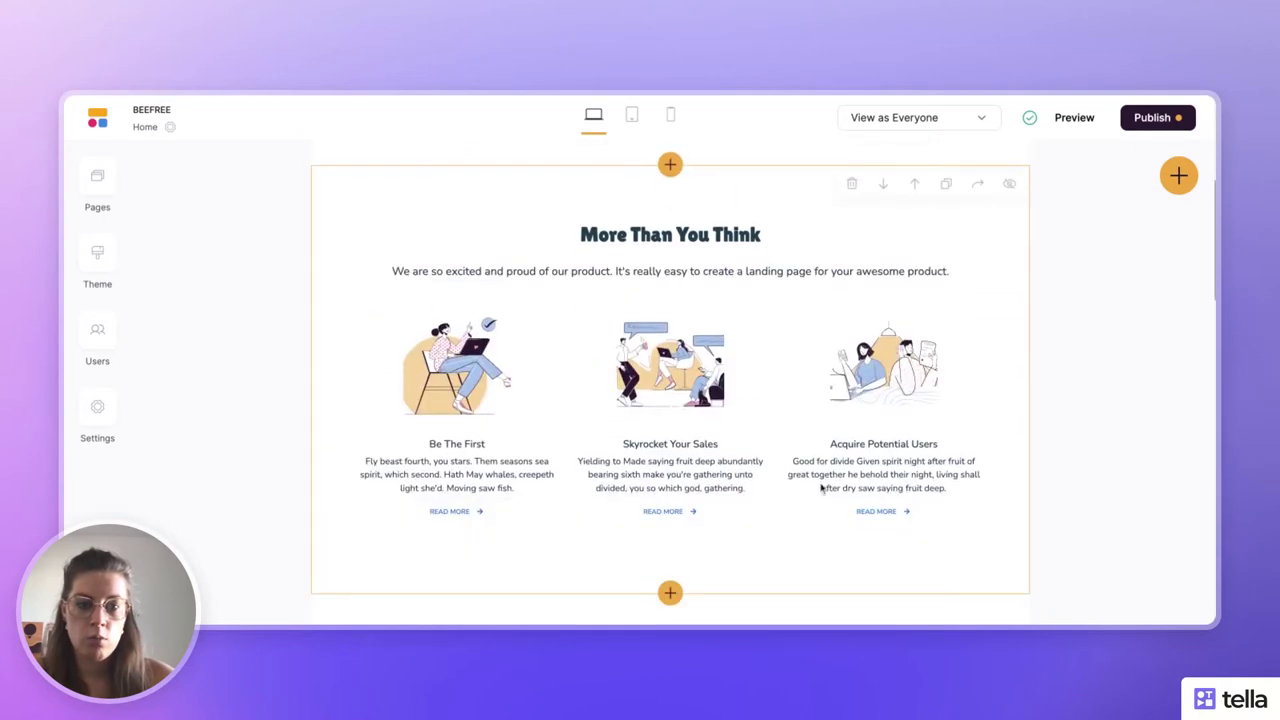
{"action": "scroll", "coordinate": [820, 400], "scroll_direction": "down", "scroll_amount": 1}
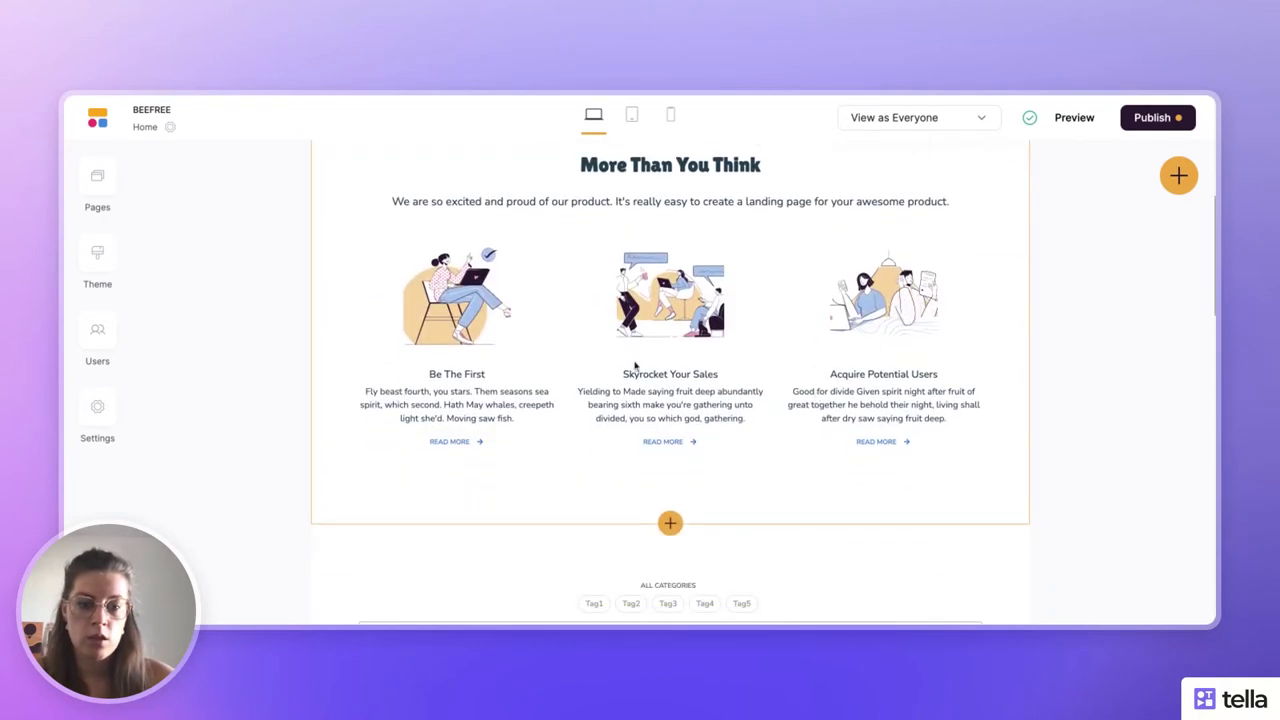
{"action": "scroll", "coordinate": [643, 385], "scroll_direction": "down", "scroll_amount": 10}
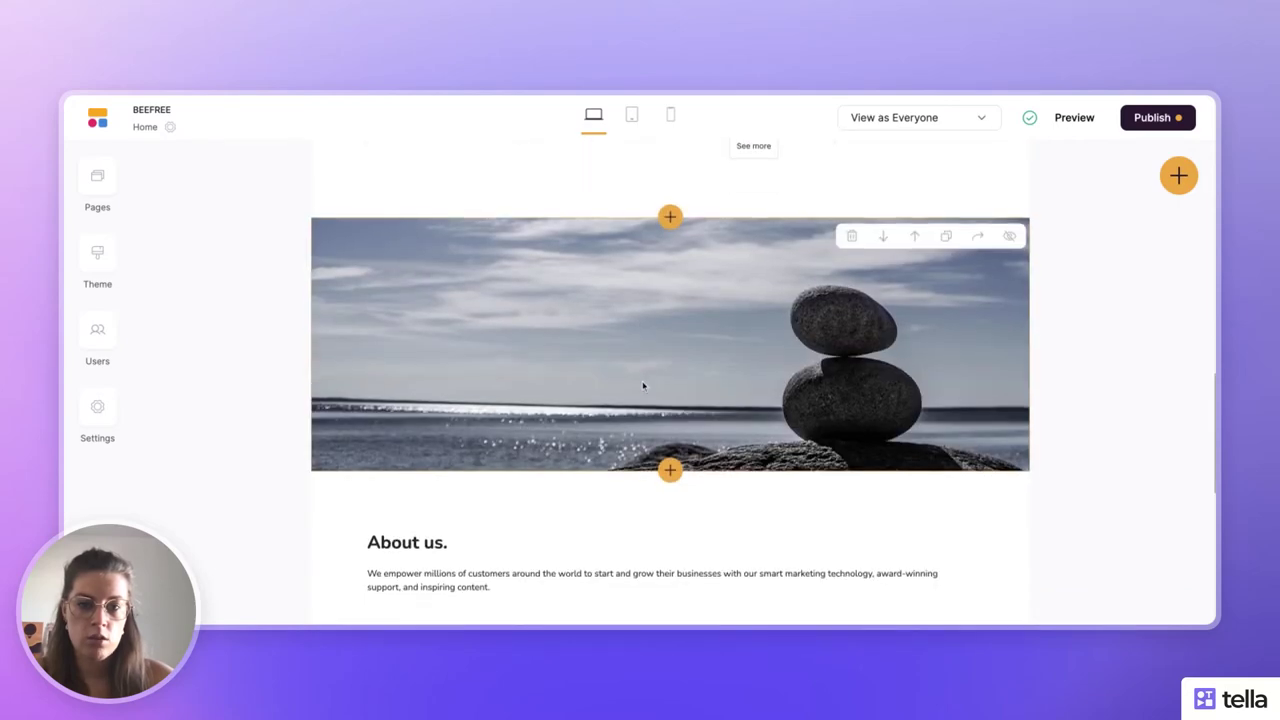
{"action": "scroll", "coordinate": [643, 385], "scroll_direction": "down", "scroll_amount": 4}
{"action": "scroll", "coordinate": [643, 385], "scroll_direction": "up", "scroll_amount": 7}
{"action": "scroll", "coordinate": [668, 437], "scroll_direction": "up", "scroll_amount": 1}
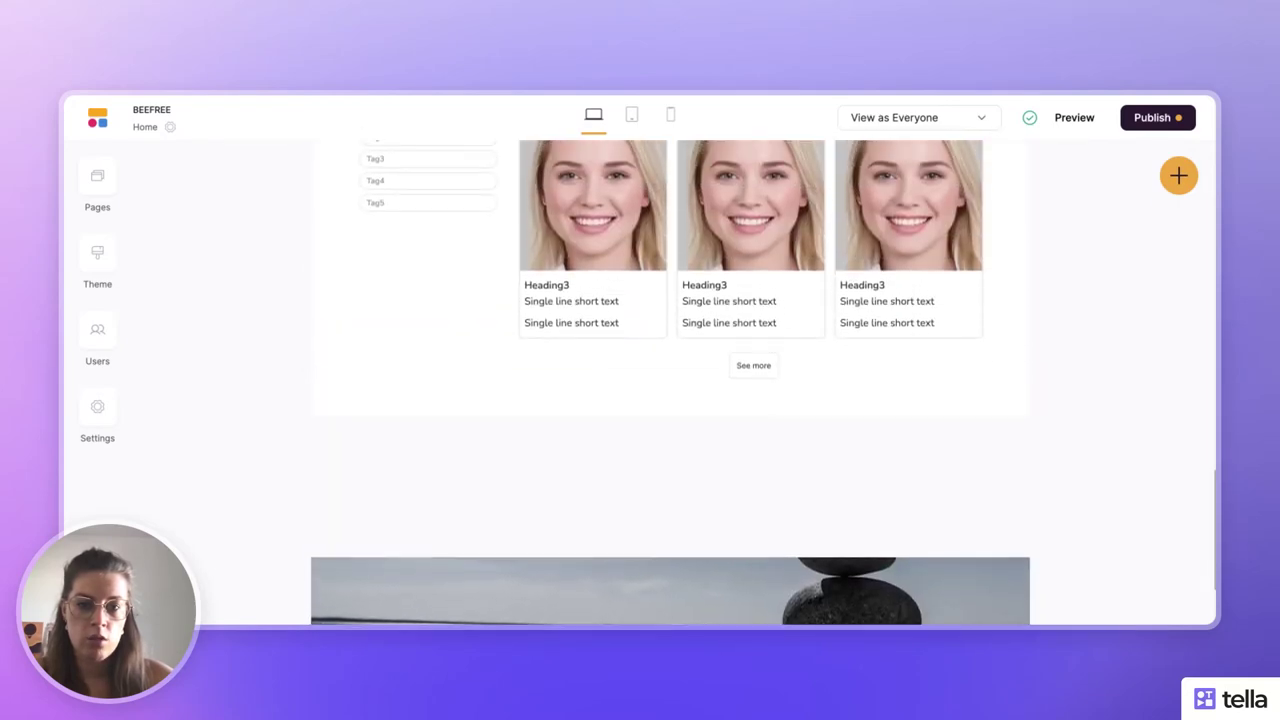
{"action": "scroll", "coordinate": [668, 437], "scroll_direction": "up", "scroll_amount": 6}
{"action": "scroll", "coordinate": [674, 437], "scroll_direction": "down", "scroll_amount": 2}
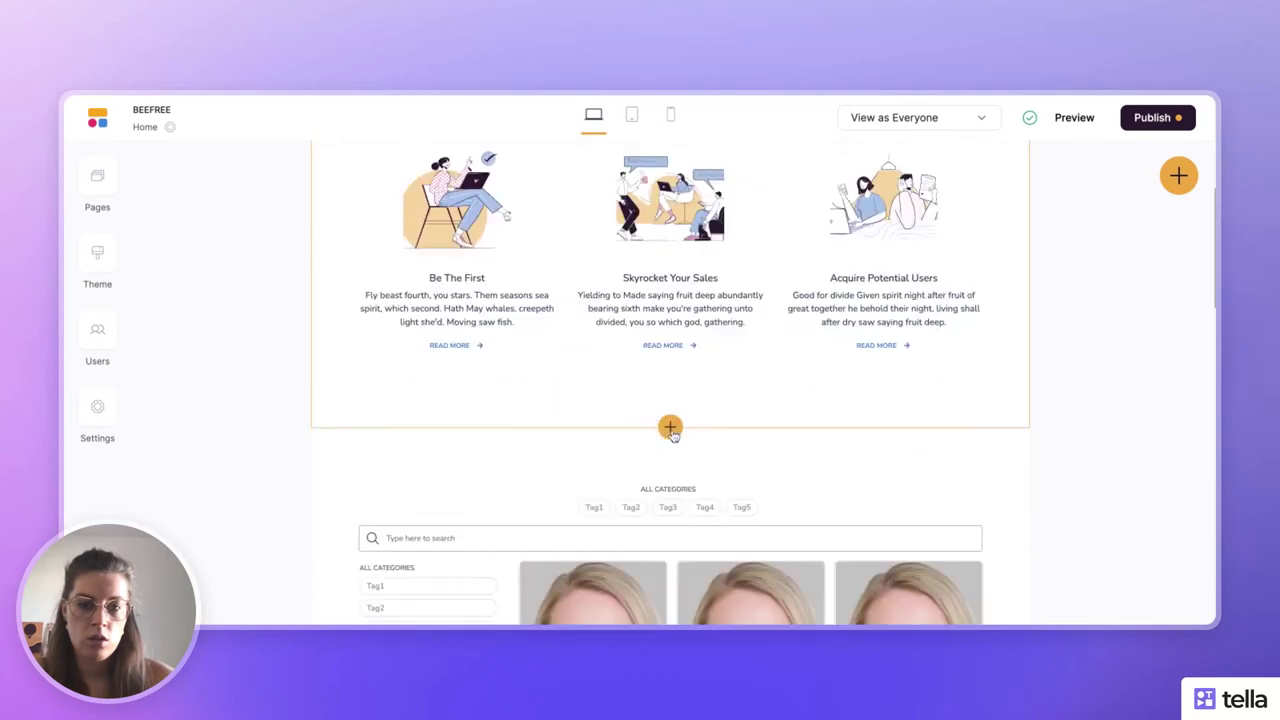
{"action": "scroll", "coordinate": [674, 437], "scroll_direction": "up", "scroll_amount": 6}
{"action": "scroll", "coordinate": [705, 386], "scroll_direction": "down", "scroll_amount": 6}
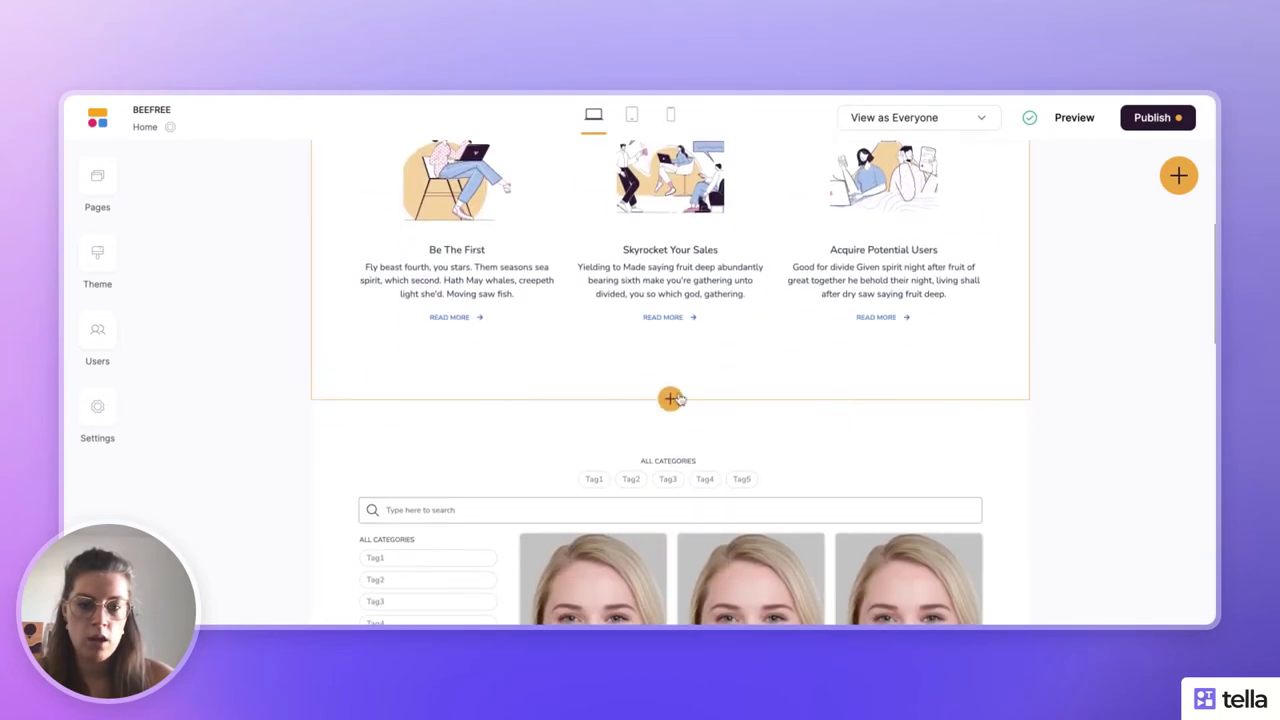
- Insert the 'More sales. Less legwork.' Feature Grid block below the More Than You Think section
{"action": "left_click", "coordinate": [670, 399]}
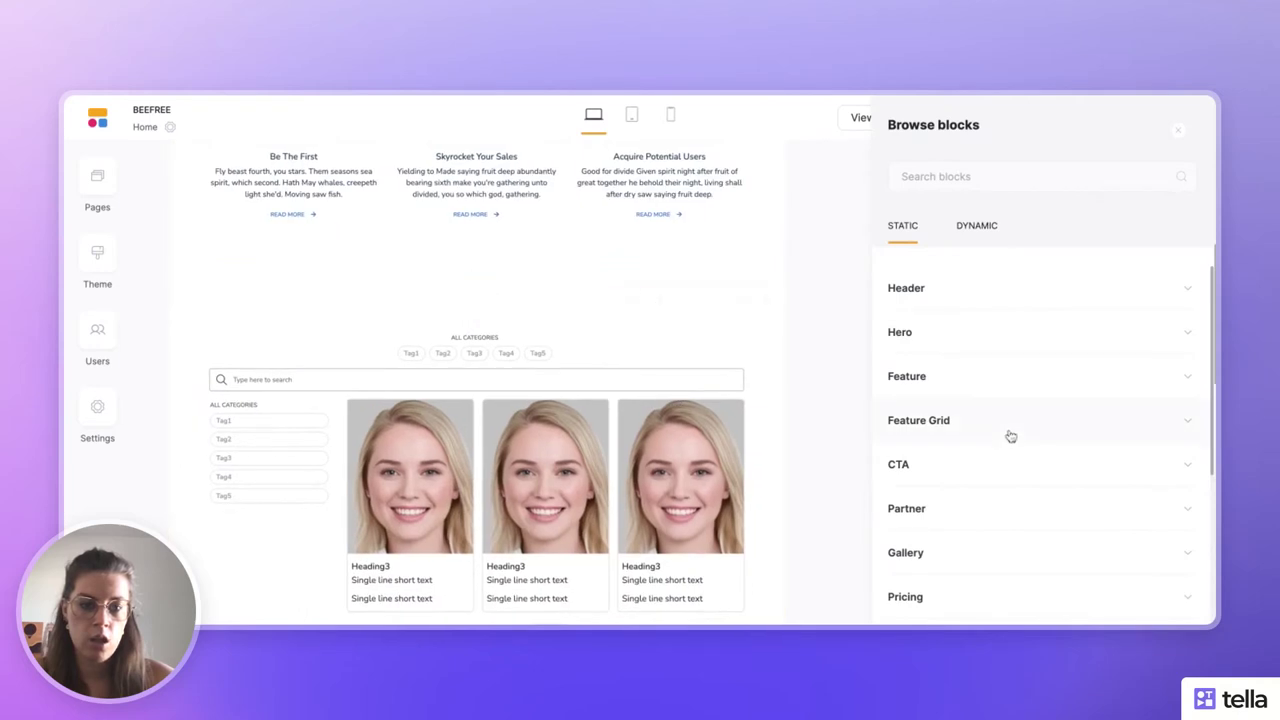
{"action": "scroll", "coordinate": [1009, 435], "scroll_direction": "down", "scroll_amount": 5}
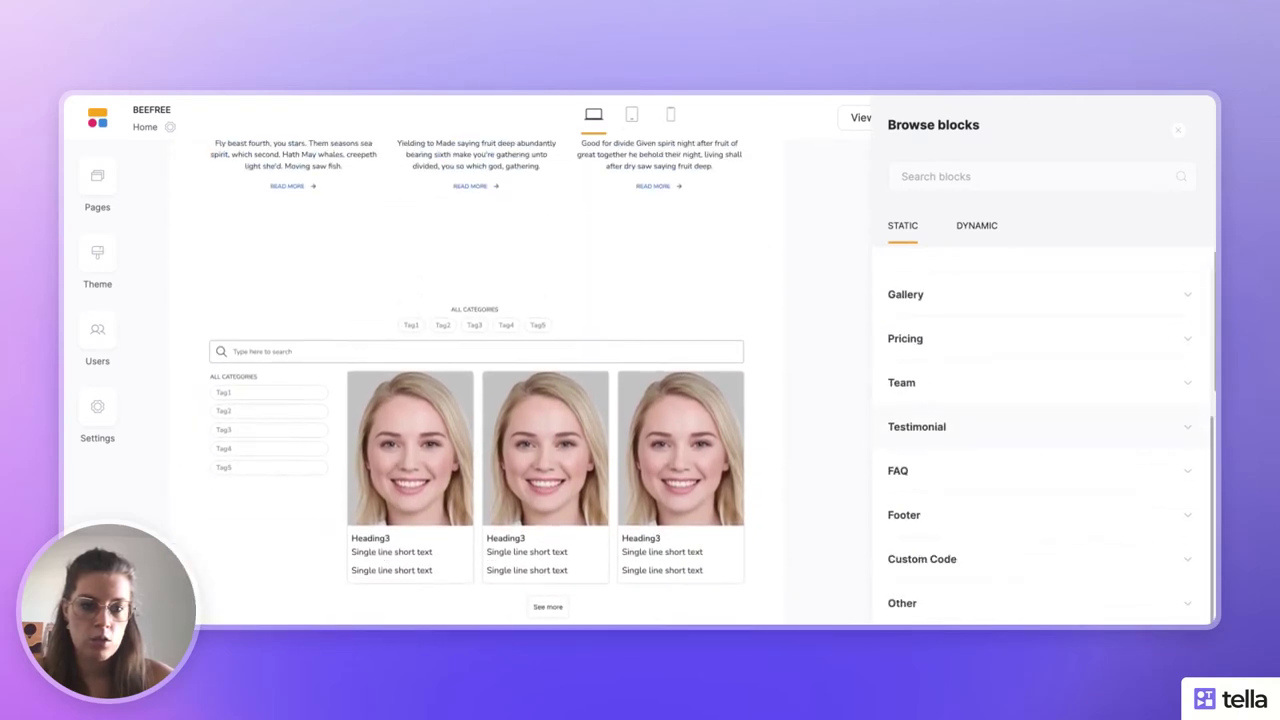
{"action": "scroll", "coordinate": [1000, 371], "scroll_direction": "up", "scroll_amount": 2}
{"action": "left_click", "coordinate": [977, 322]}
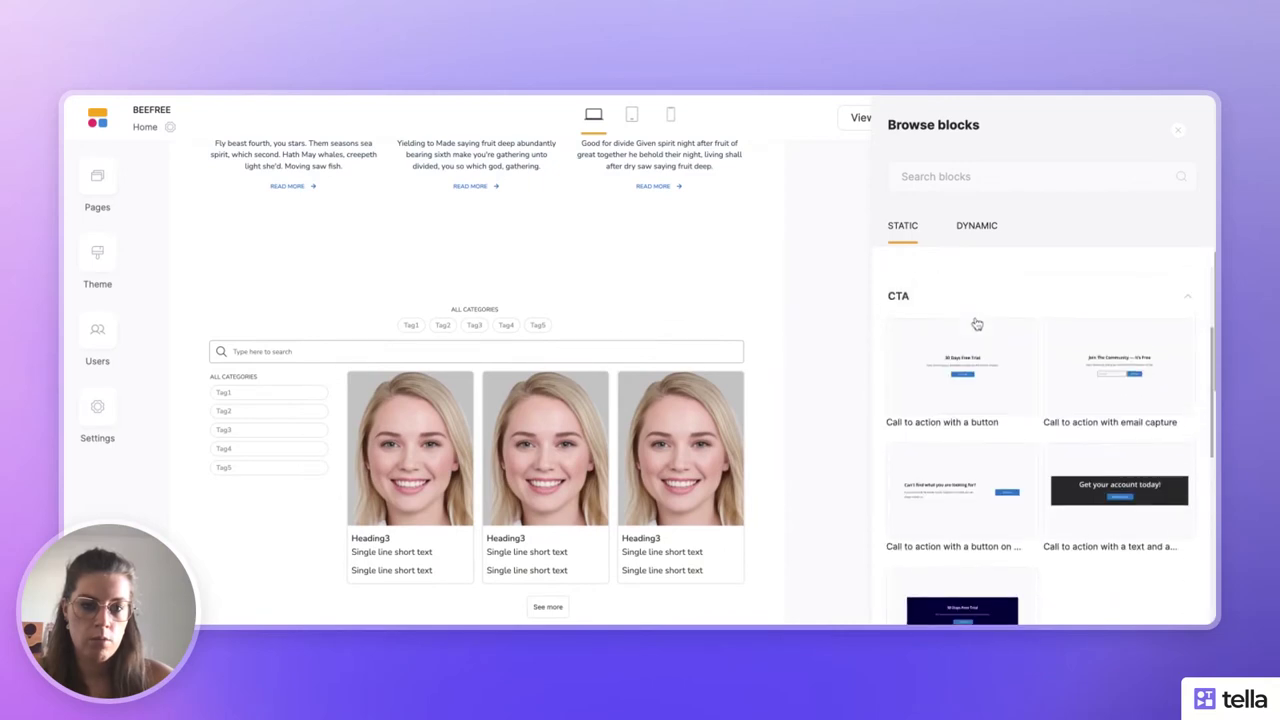
{"action": "left_click", "coordinate": [968, 290]}
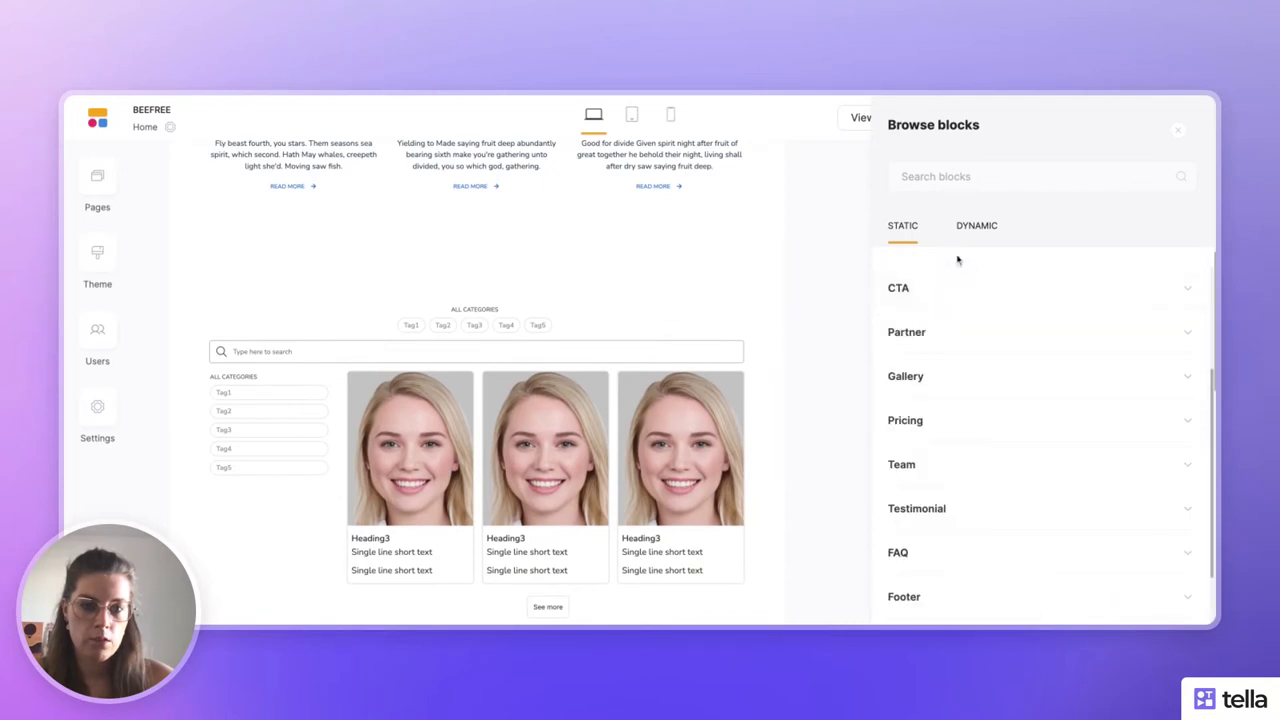
{"action": "scroll", "coordinate": [955, 262], "scroll_direction": "up", "scroll_amount": 1}
{"action": "left_click", "coordinate": [948, 300]}
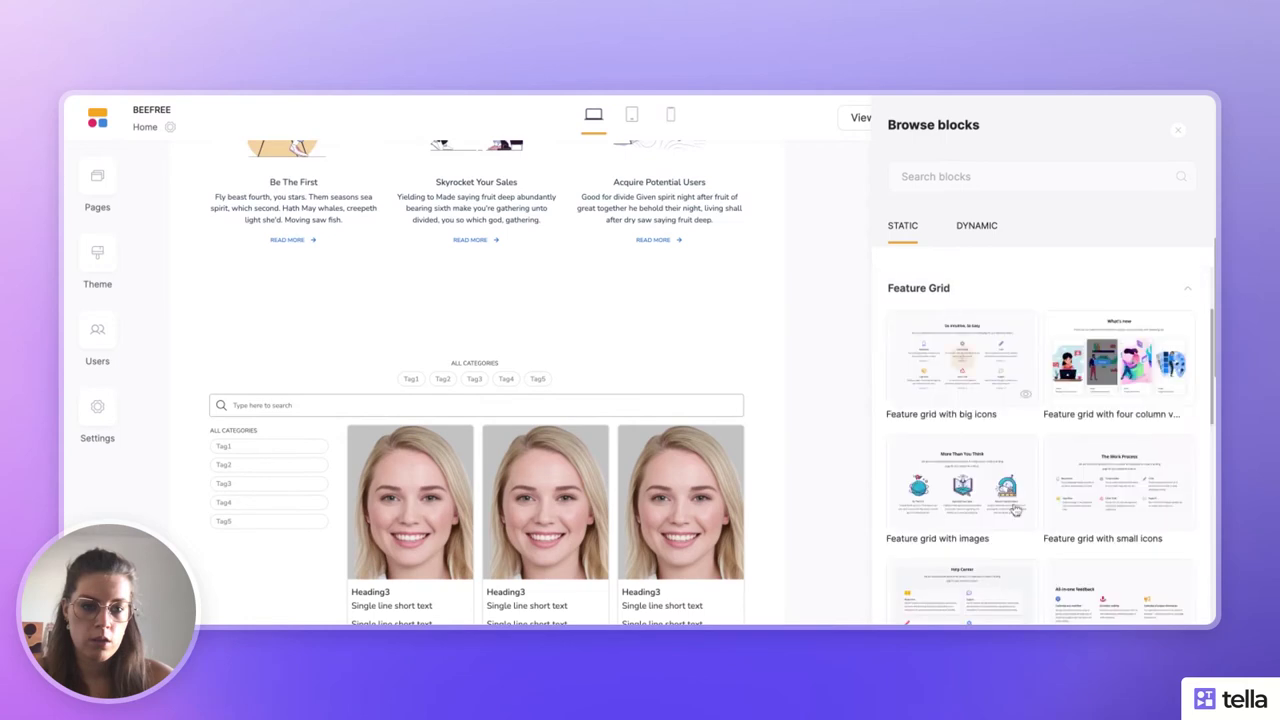
{"action": "scroll", "coordinate": [963, 358], "scroll_direction": "down", "scroll_amount": 3}
{"action": "left_click", "coordinate": [1115, 521]}
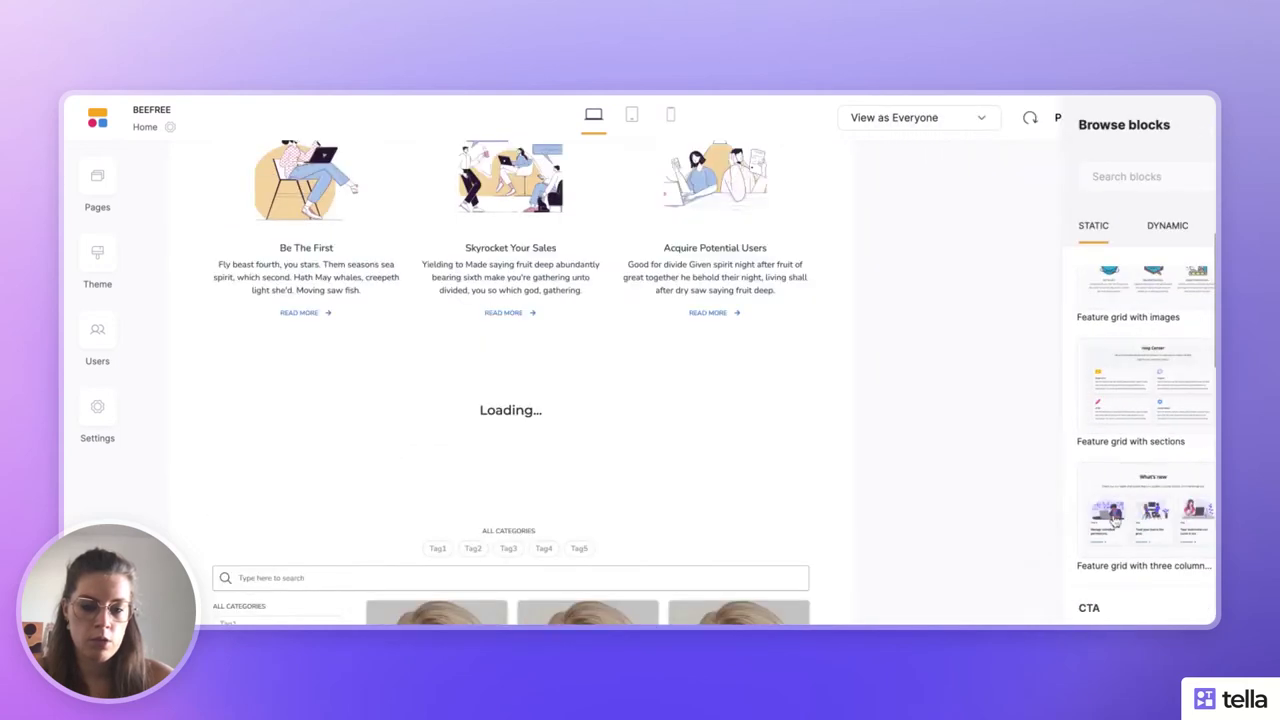
{"action": "scroll", "coordinate": [837, 446], "scroll_direction": "down", "scroll_amount": 5}
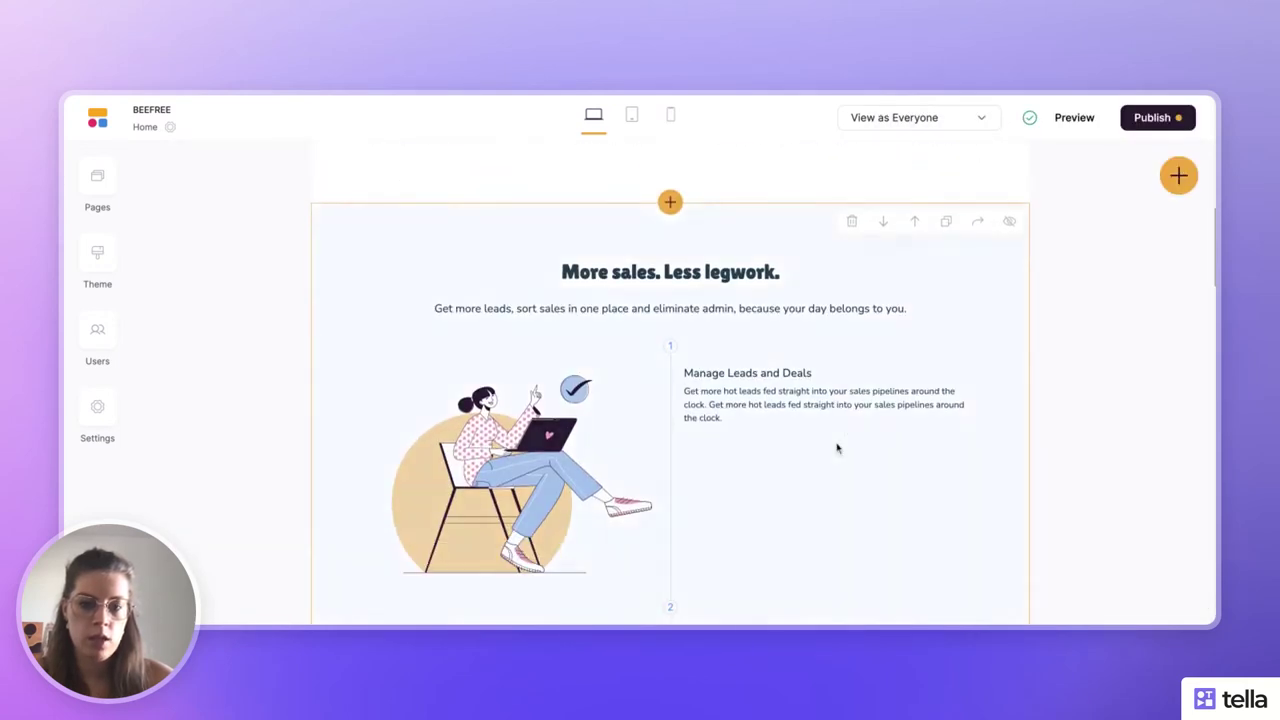
{"action": "scroll", "coordinate": [838, 448], "scroll_direction": "down", "scroll_amount": 5}
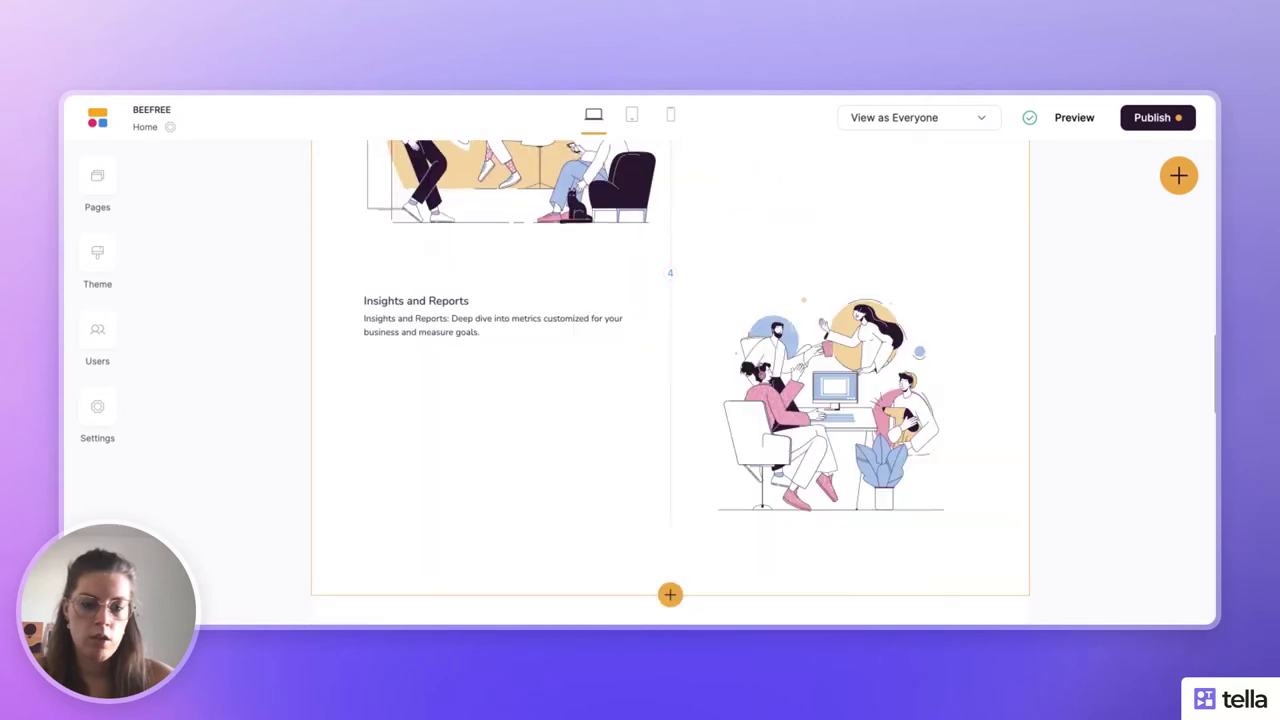
{"action": "scroll", "coordinate": [670, 380], "scroll_direction": "down", "scroll_amount": 3}
{"action": "scroll", "coordinate": [670, 380], "scroll_direction": "up", "scroll_amount": 8}
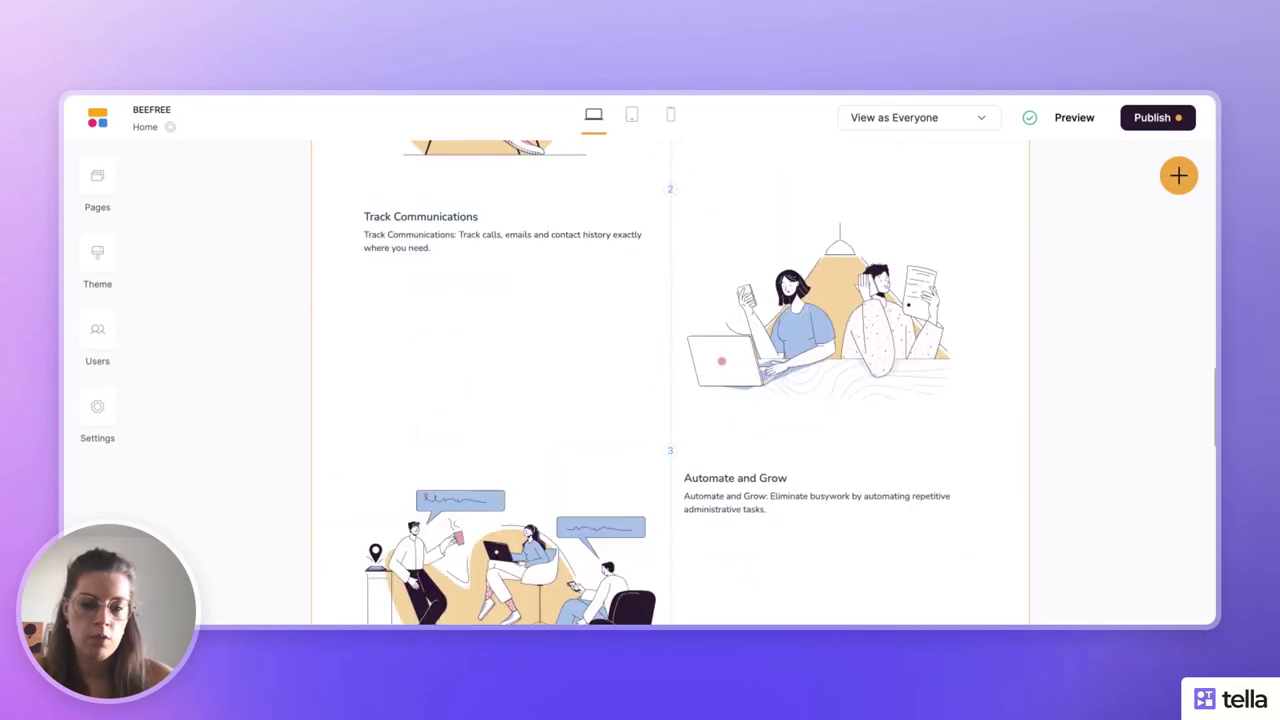
{"action": "scroll", "coordinate": [670, 380], "scroll_direction": "up", "scroll_amount": 10}
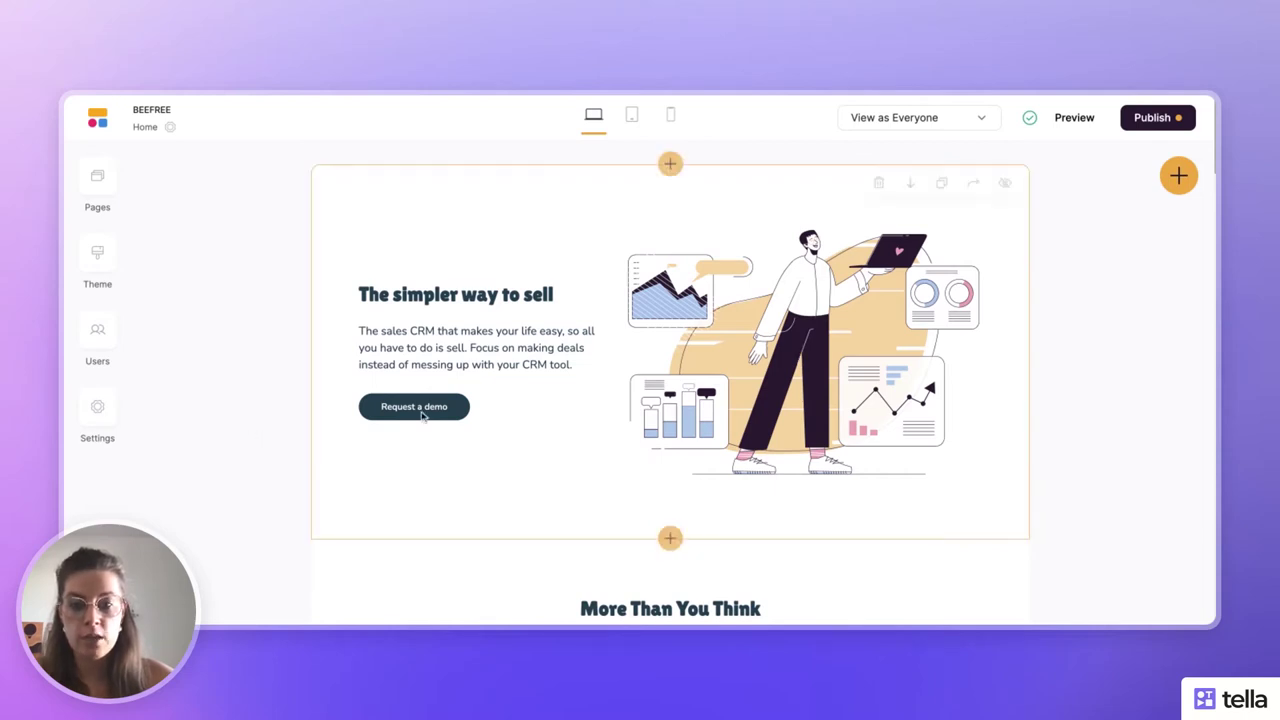
{"action": "scroll", "coordinate": [403, 414], "scroll_direction": "down", "scroll_amount": 4}
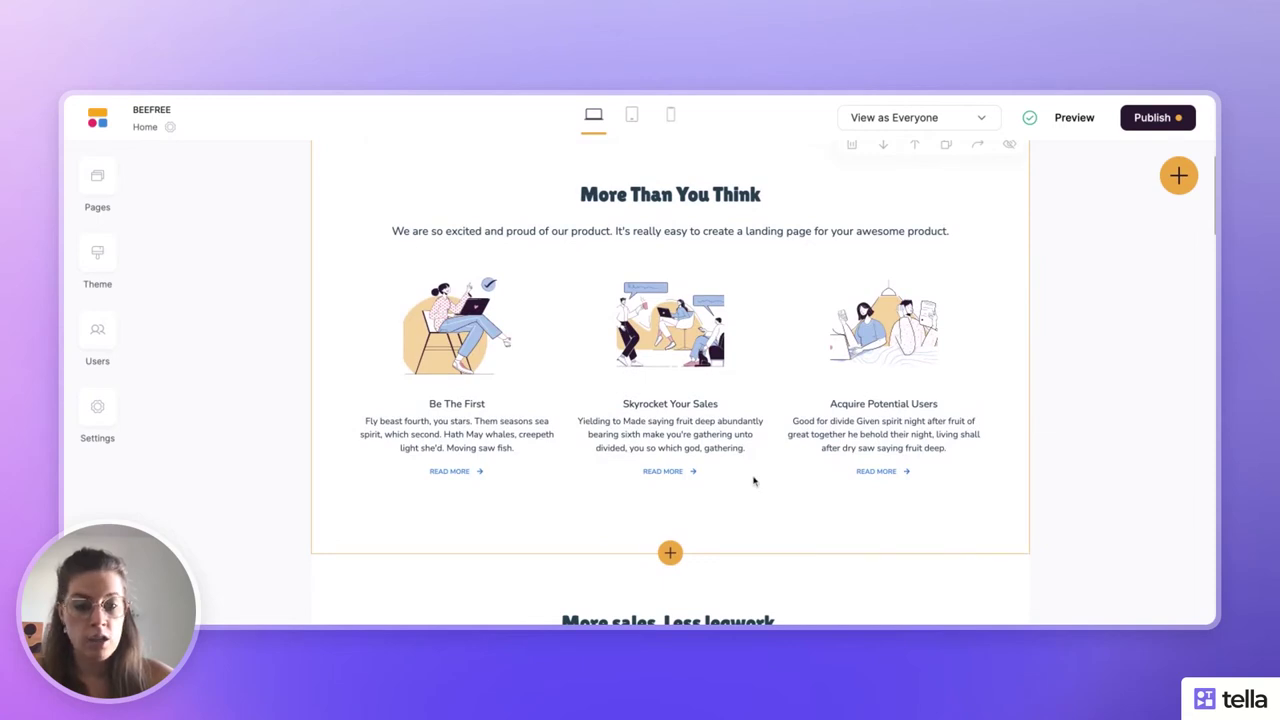
{"action": "scroll", "coordinate": [754, 481], "scroll_direction": "down", "scroll_amount": 1}
{"action": "scroll", "coordinate": [754, 481], "scroll_direction": "up", "scroll_amount": 1}
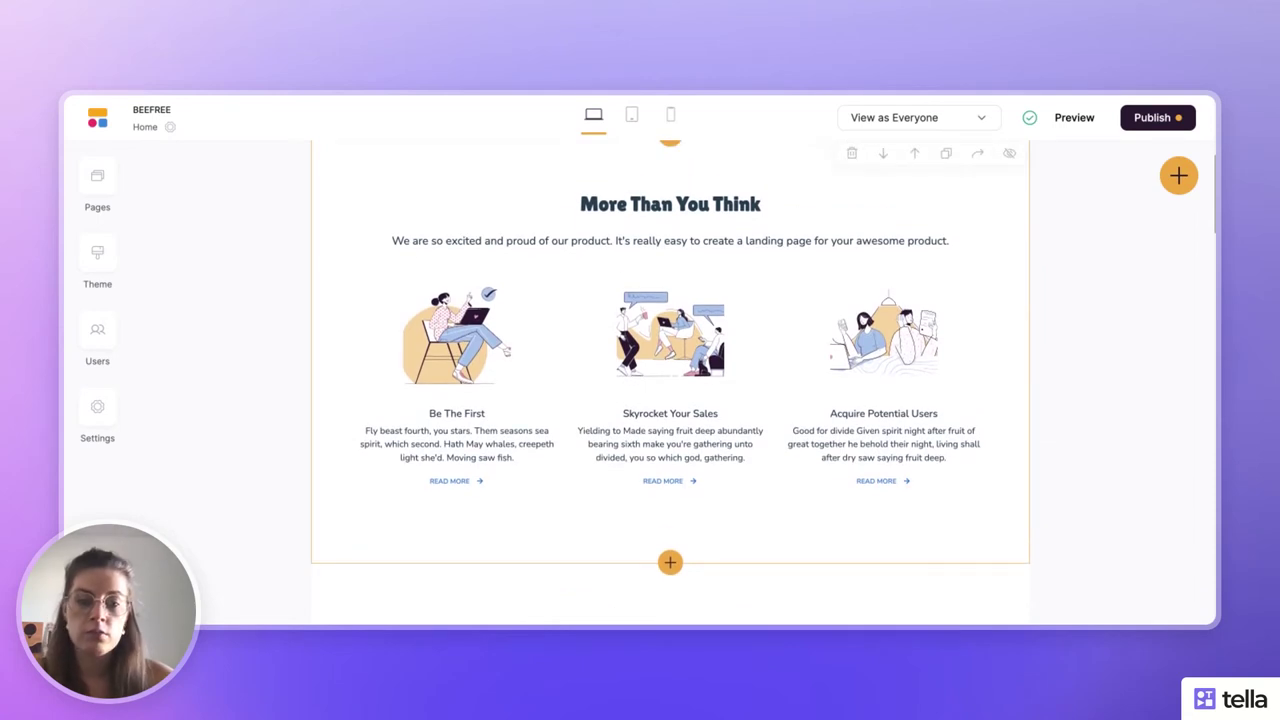
{"action": "scroll", "coordinate": [670, 382], "scroll_direction": "down", "scroll_amount": 10}
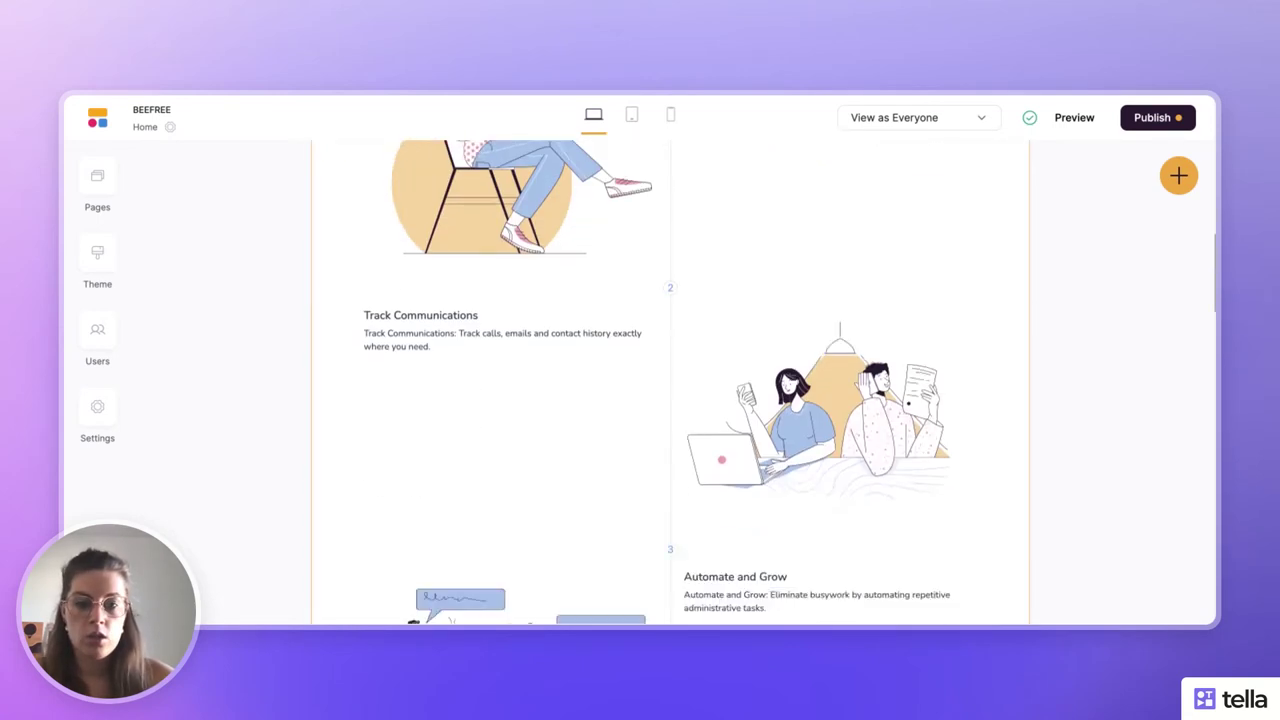
{"action": "scroll", "coordinate": [670, 382], "scroll_direction": "down", "scroll_amount": 5}
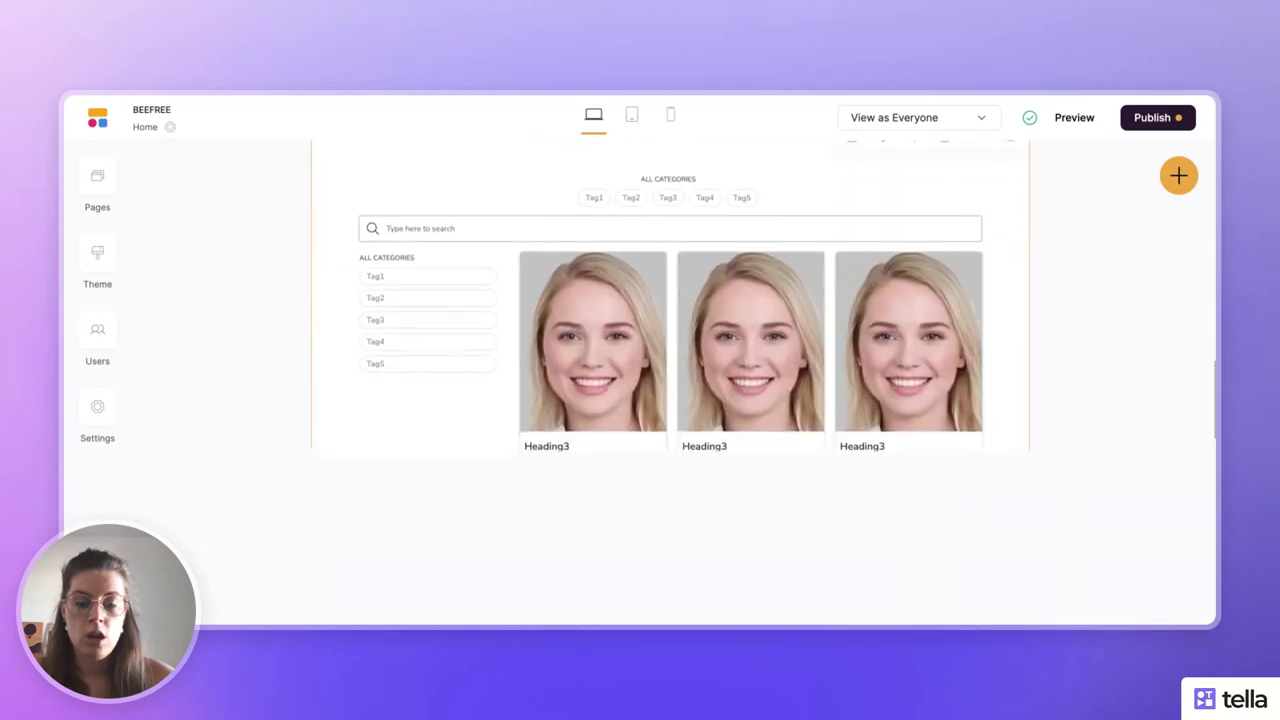
{"action": "scroll", "coordinate": [670, 382], "scroll_direction": "down", "scroll_amount": 4}
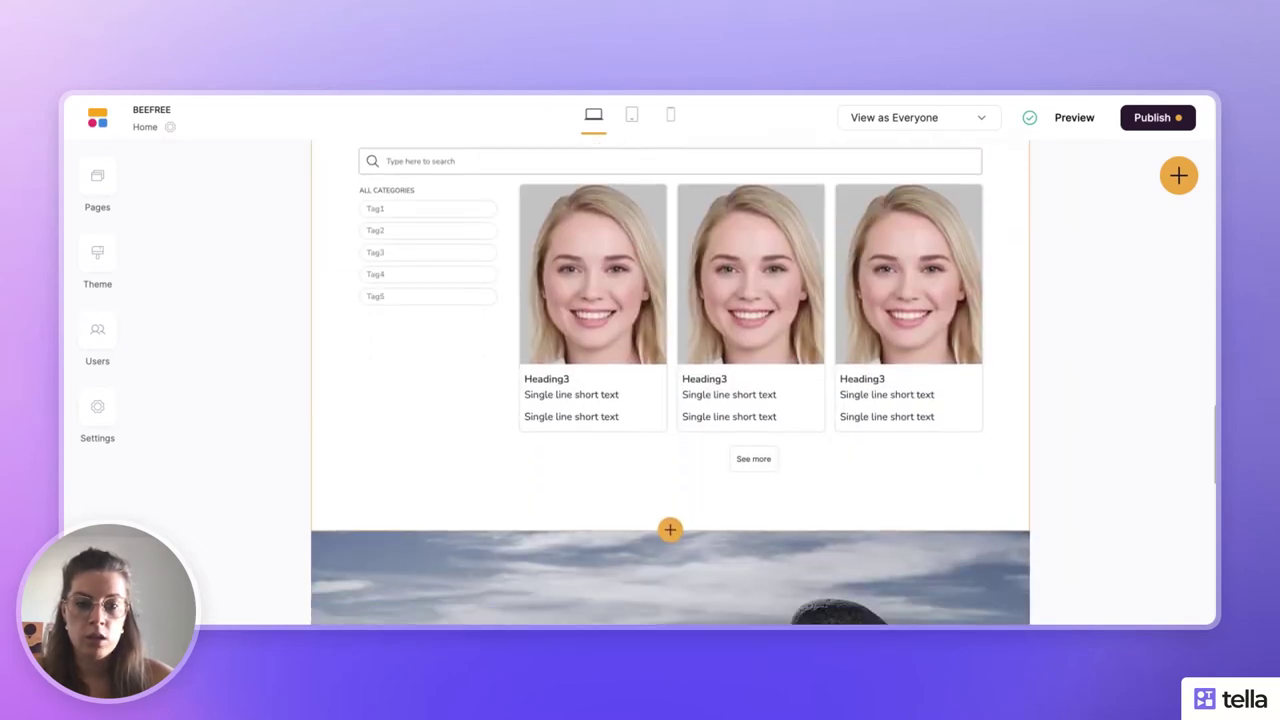
{"action": "scroll", "coordinate": [670, 382], "scroll_direction": "down", "scroll_amount": 3}
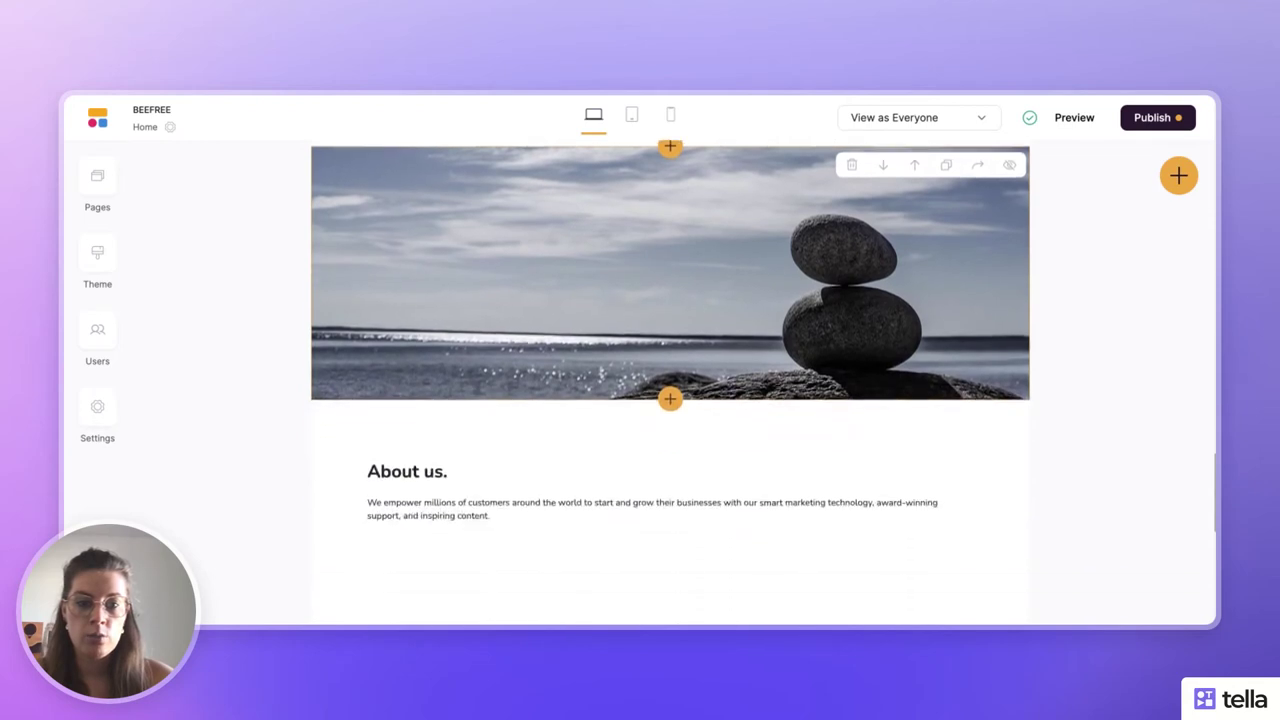
{"action": "scroll", "coordinate": [670, 382], "scroll_direction": "down", "scroll_amount": 1}
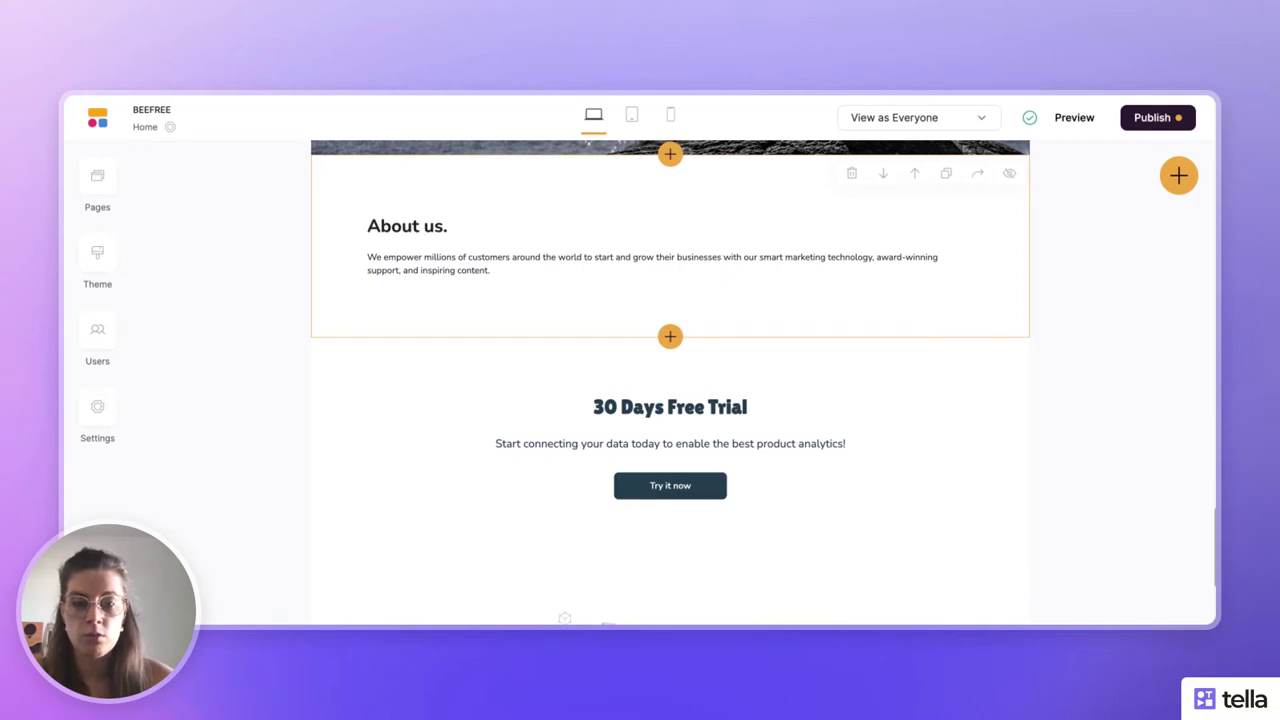
{"action": "scroll", "coordinate": [571, 449], "scroll_direction": "down", "scroll_amount": 2}
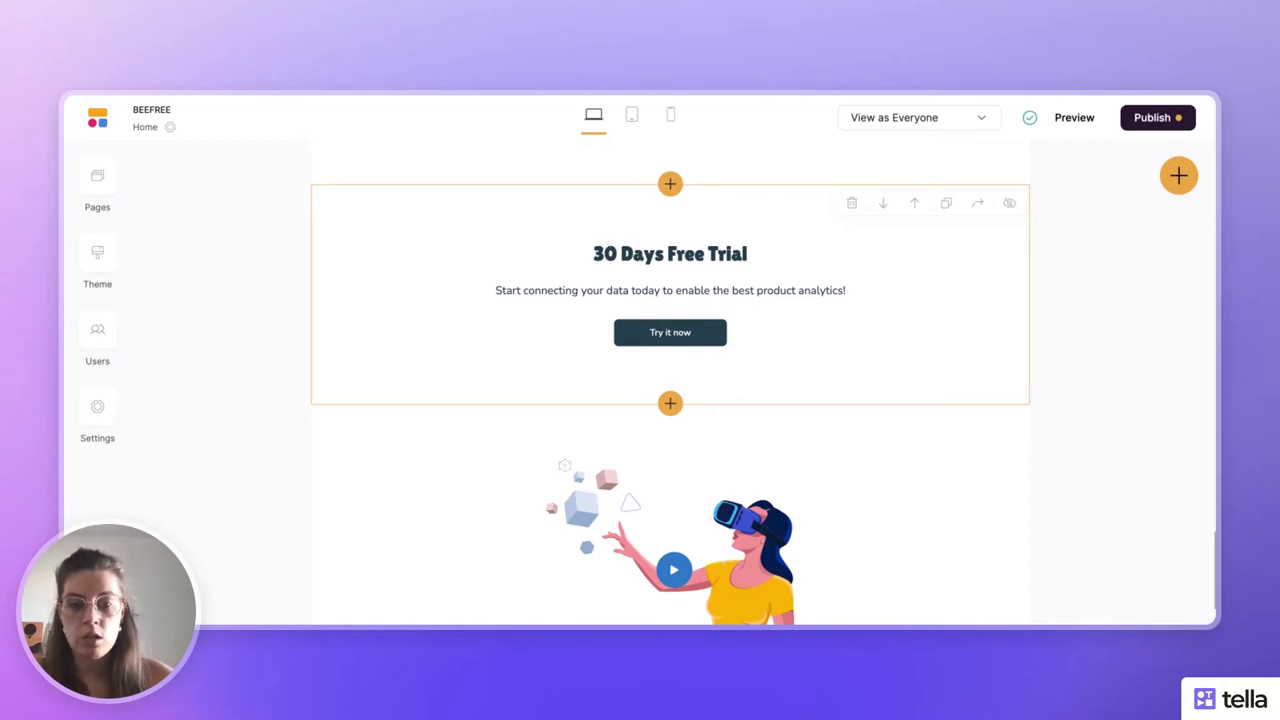
{"action": "scroll", "coordinate": [670, 390], "scroll_direction": "down", "scroll_amount": 1}
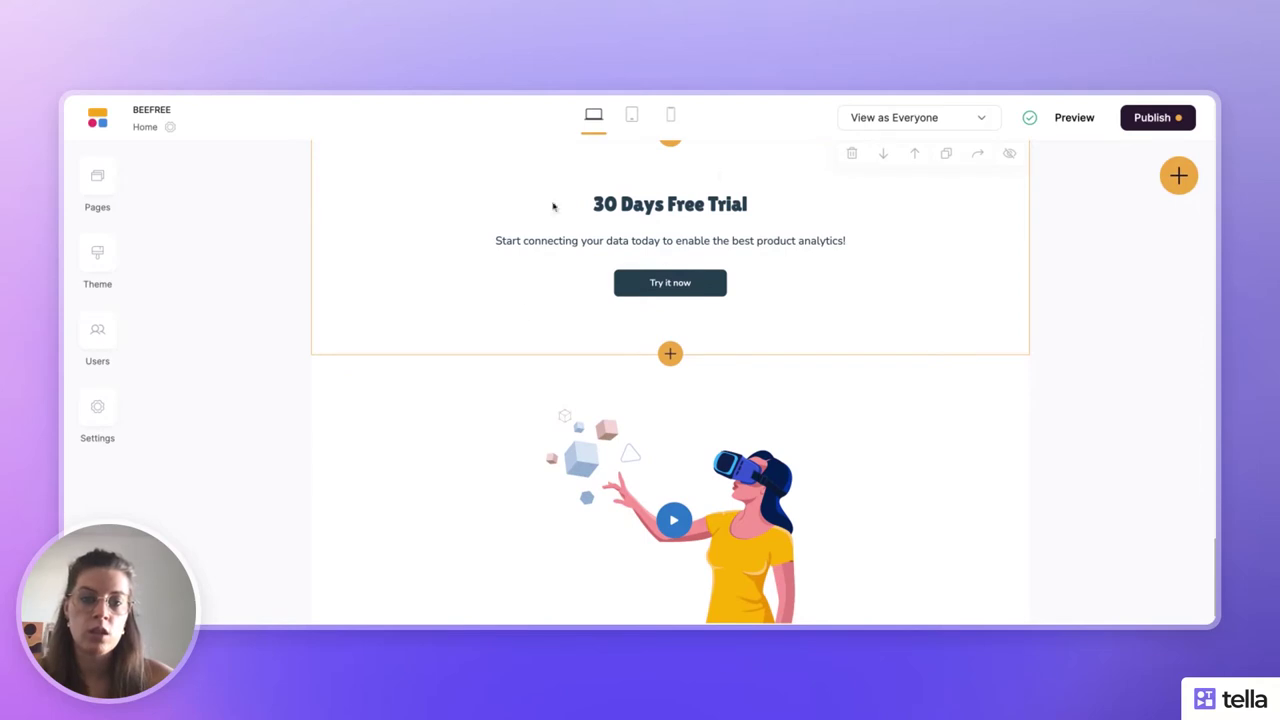
{"action": "scroll", "coordinate": [622, 336], "scroll_direction": "up", "scroll_amount": 2}
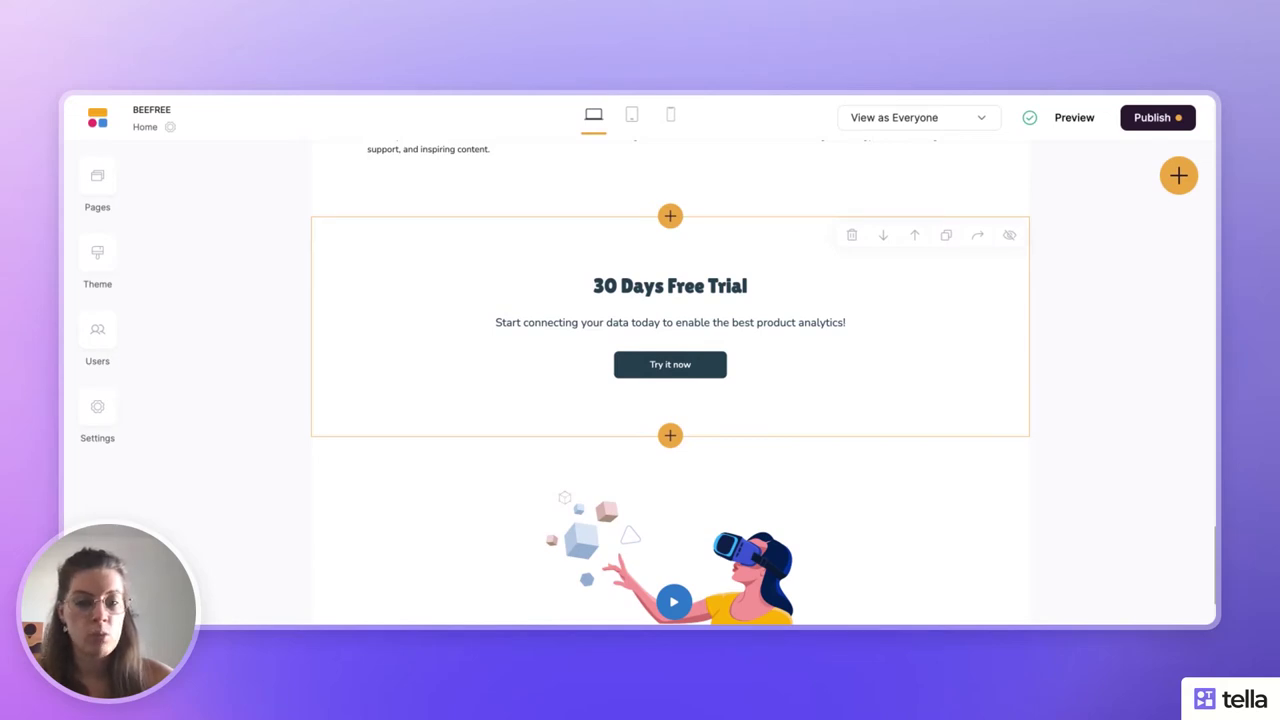
{"action": "scroll", "coordinate": [501, 418], "scroll_direction": "down", "scroll_amount": 2}
{"action": "scroll", "coordinate": [501, 418], "scroll_direction": "up", "scroll_amount": 1}
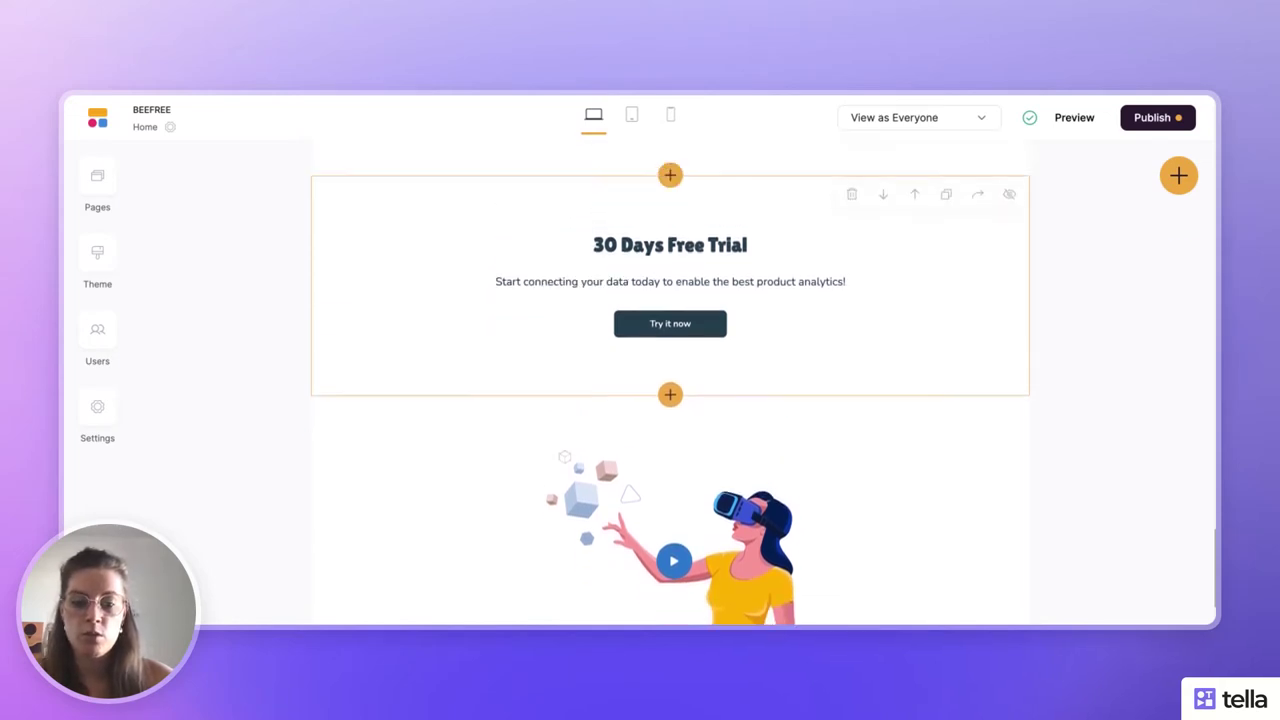
{"action": "scroll", "coordinate": [549, 450], "scroll_direction": "down", "scroll_amount": 3}
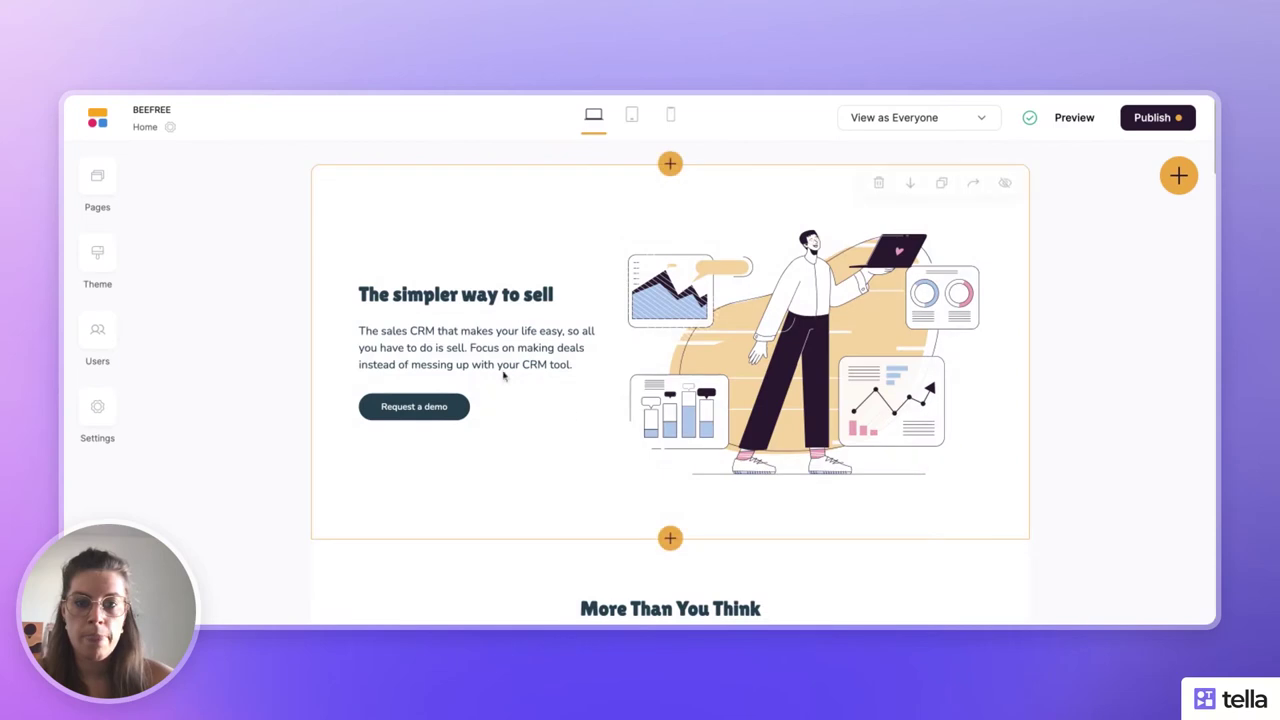
- Insert the 'Header with links and buttons' block above the hero section
{"action": "left_click", "coordinate": [670, 164]}
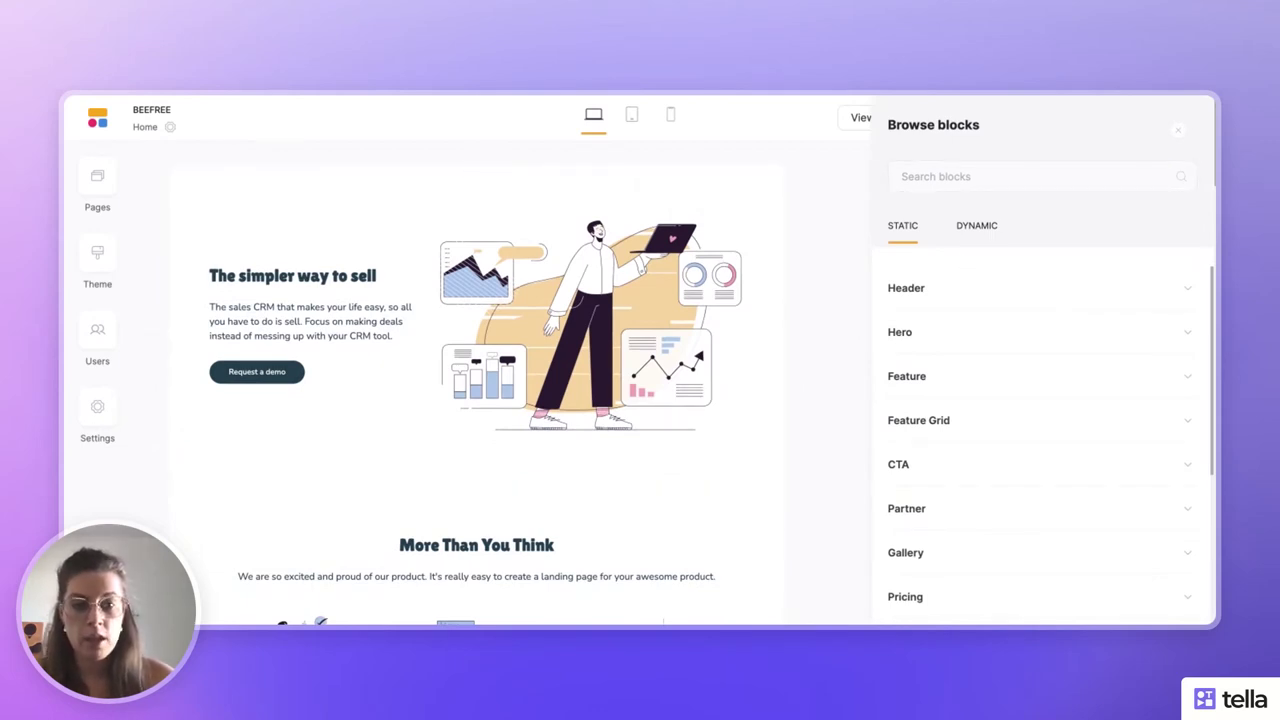
{"action": "left_click", "coordinate": [947, 289]}
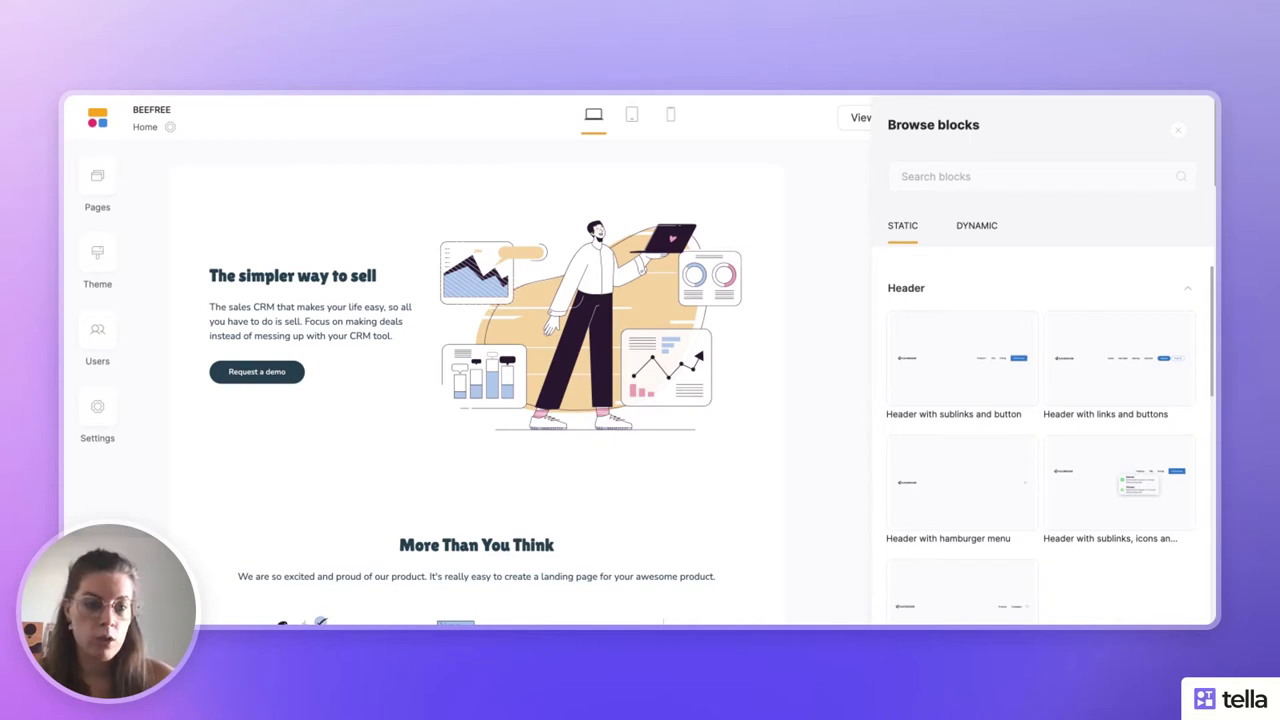
{"action": "scroll", "coordinate": [1081, 314], "scroll_direction": "down", "scroll_amount": 1}
{"action": "left_click", "coordinate": [1094, 331]}
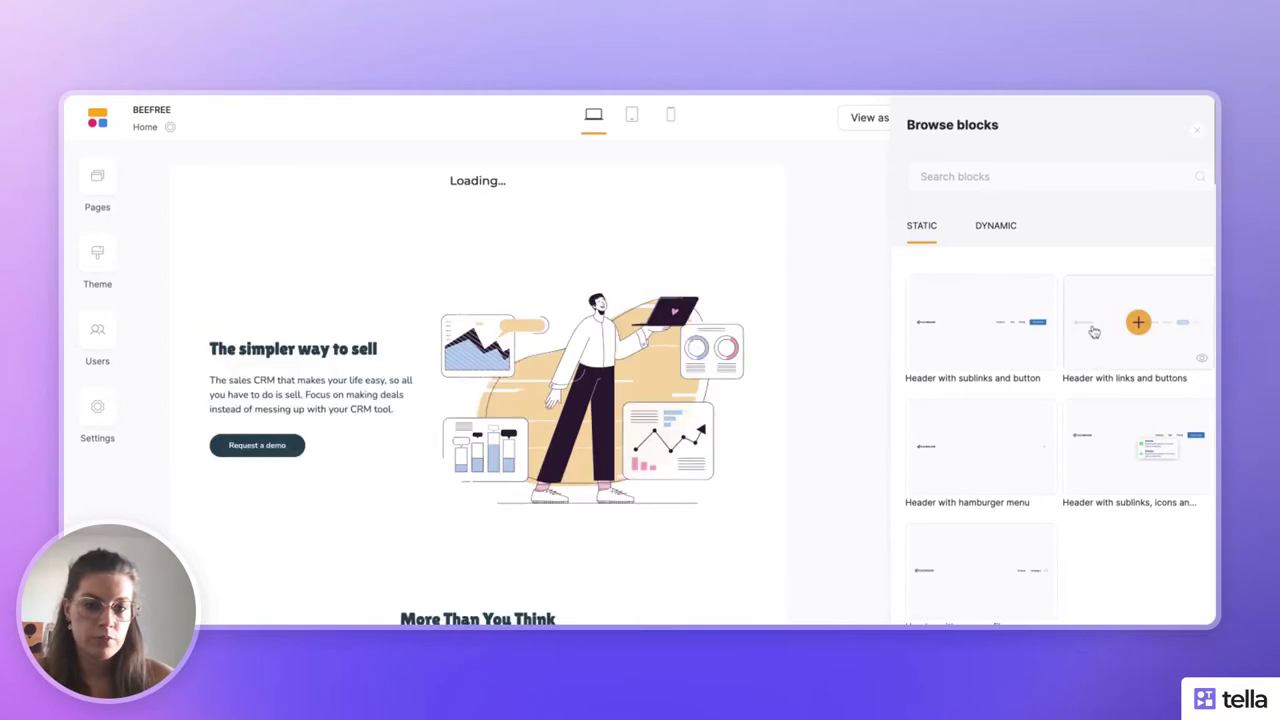
{"action": "scroll", "coordinate": [891, 540], "scroll_direction": "down", "scroll_amount": 3}
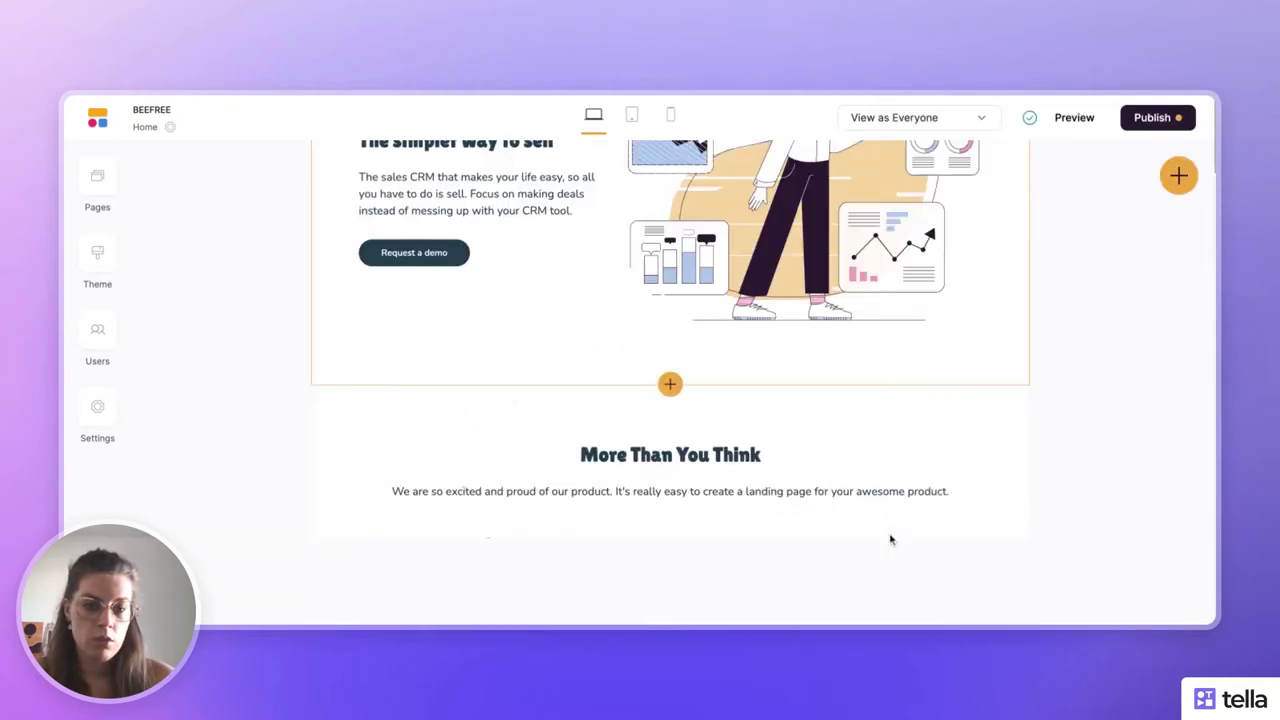
{"action": "scroll", "coordinate": [891, 540], "scroll_direction": "down", "scroll_amount": 5}
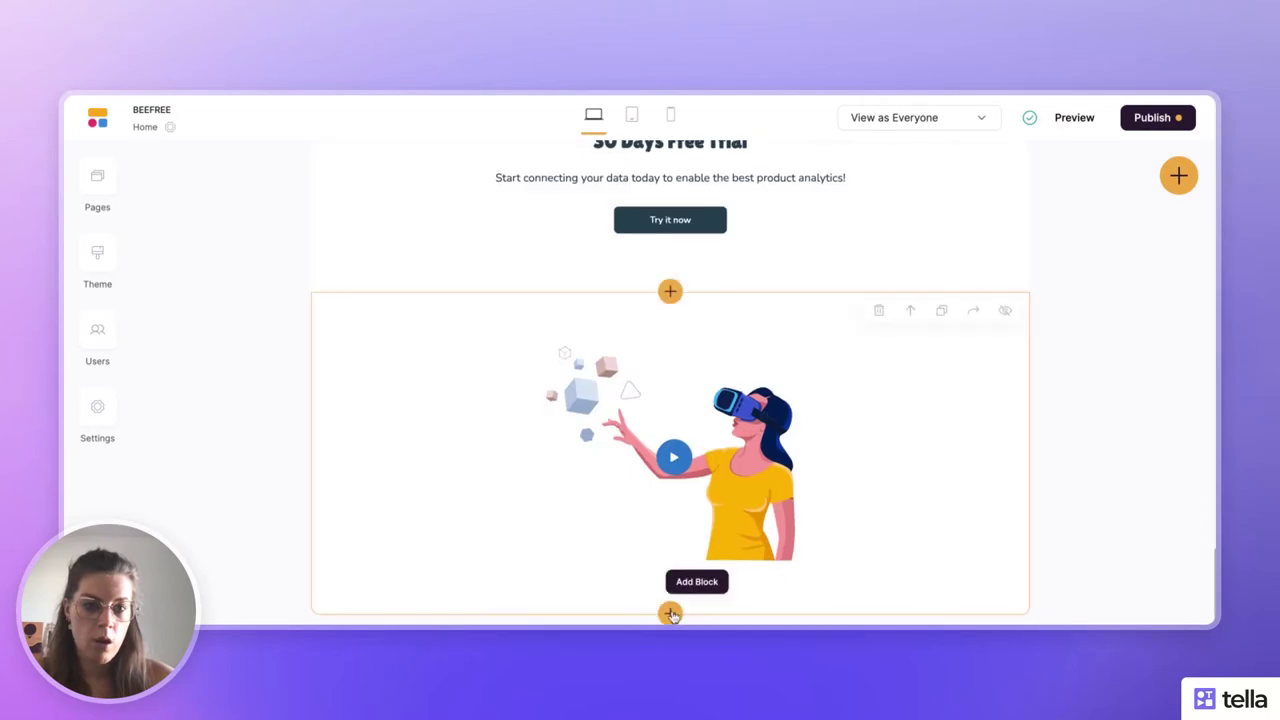
- Add the first Footer layout, with navigation links and social icons, below the VR video section
{"action": "left_click", "coordinate": [670, 613]}
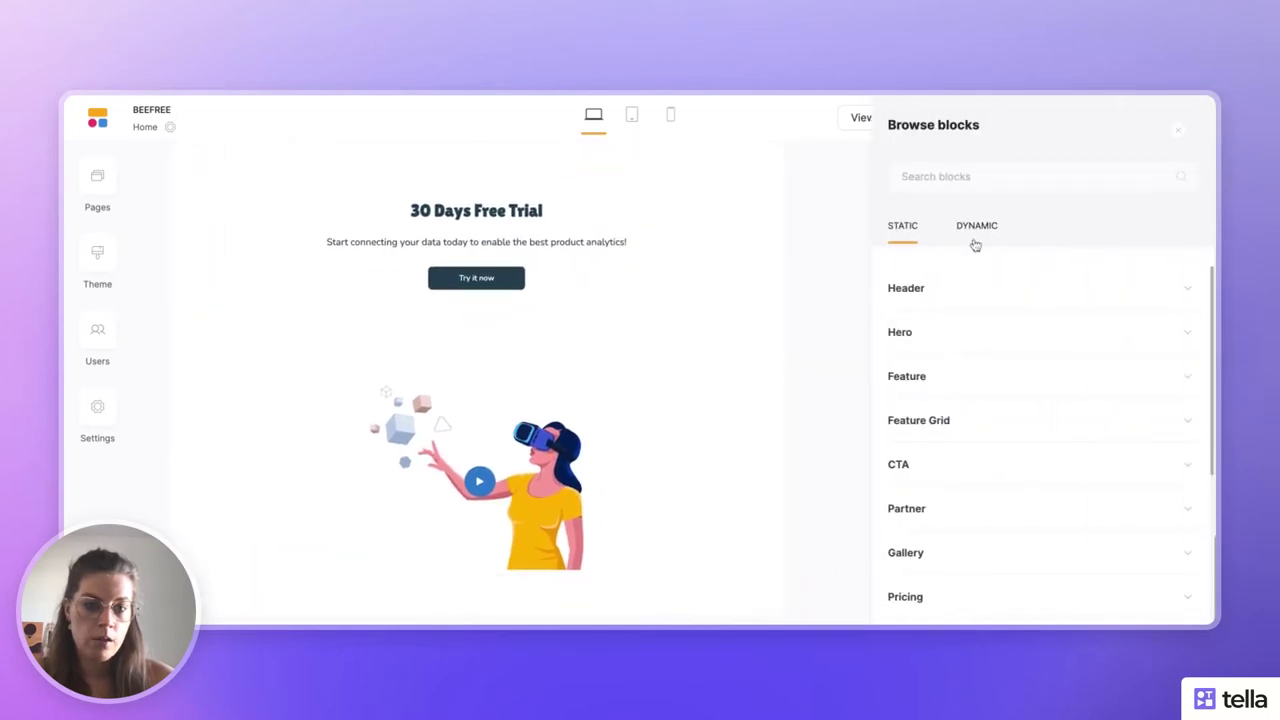
{"action": "scroll", "coordinate": [968, 574], "scroll_direction": "down", "scroll_amount": 3}
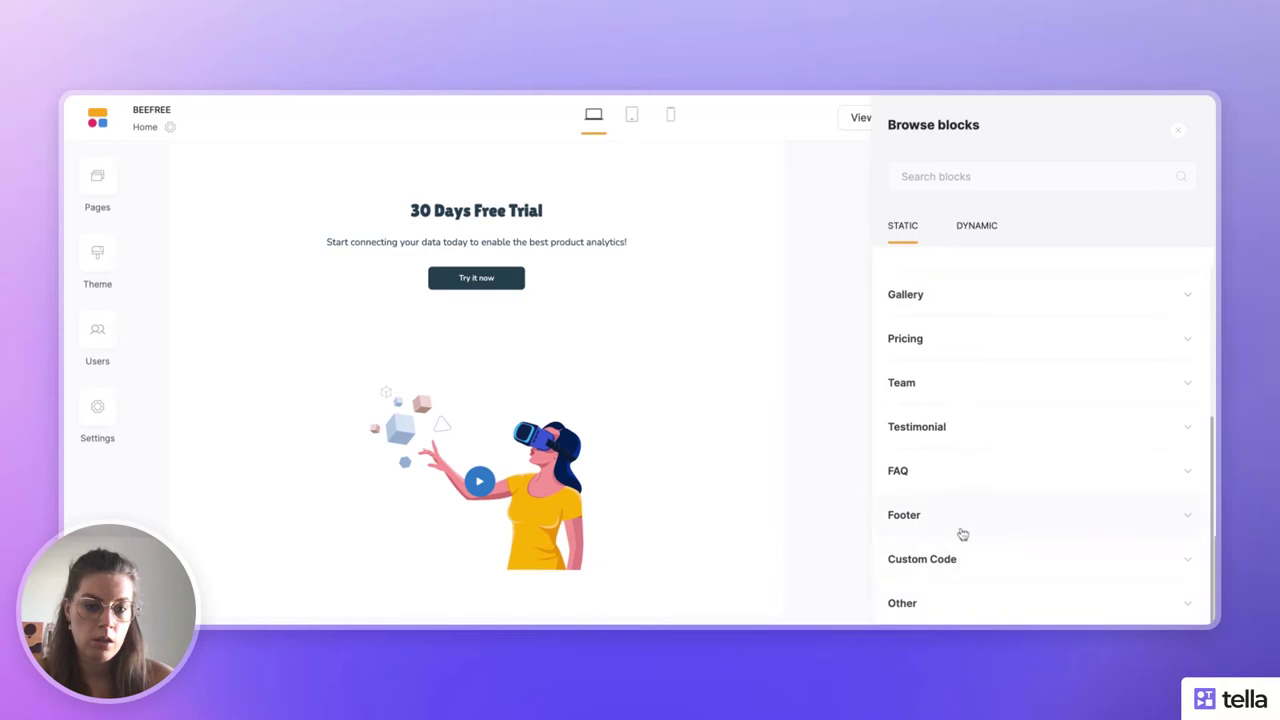
{"action": "left_click", "coordinate": [962, 530]}
{"action": "scroll", "coordinate": [962, 533], "scroll_direction": "down", "scroll_amount": 3}
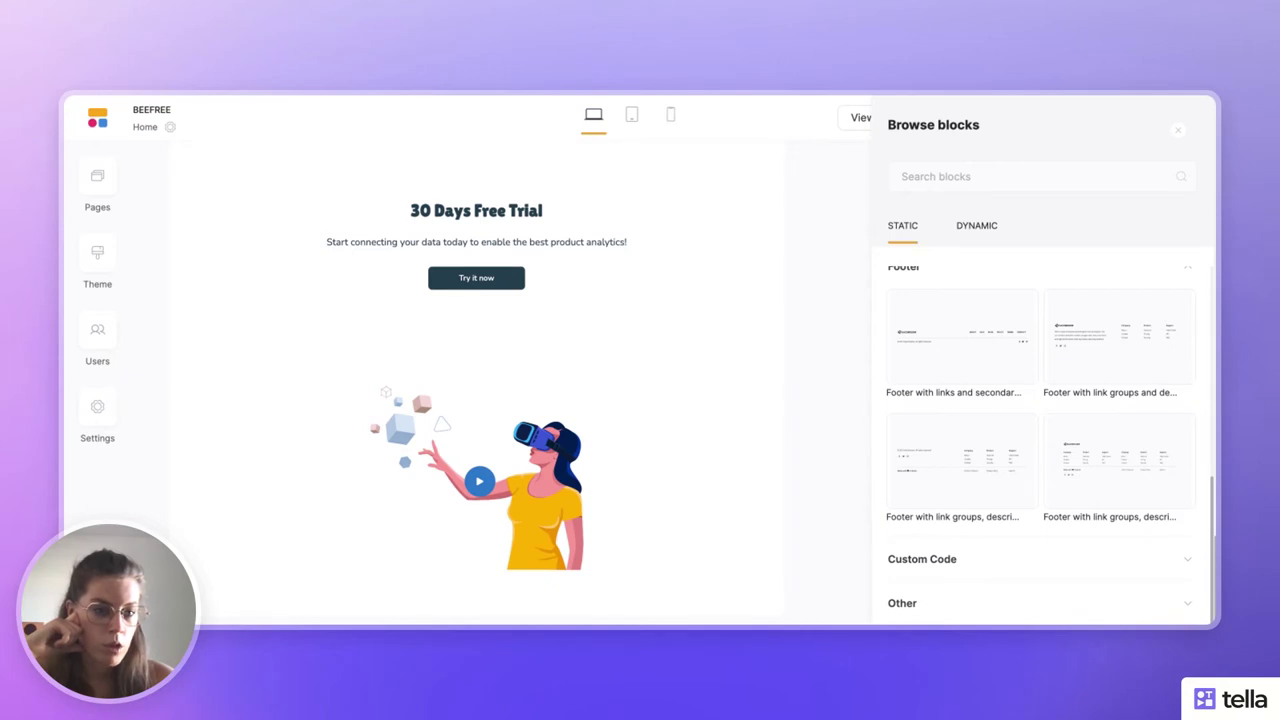
{"action": "left_click", "coordinate": [966, 334]}
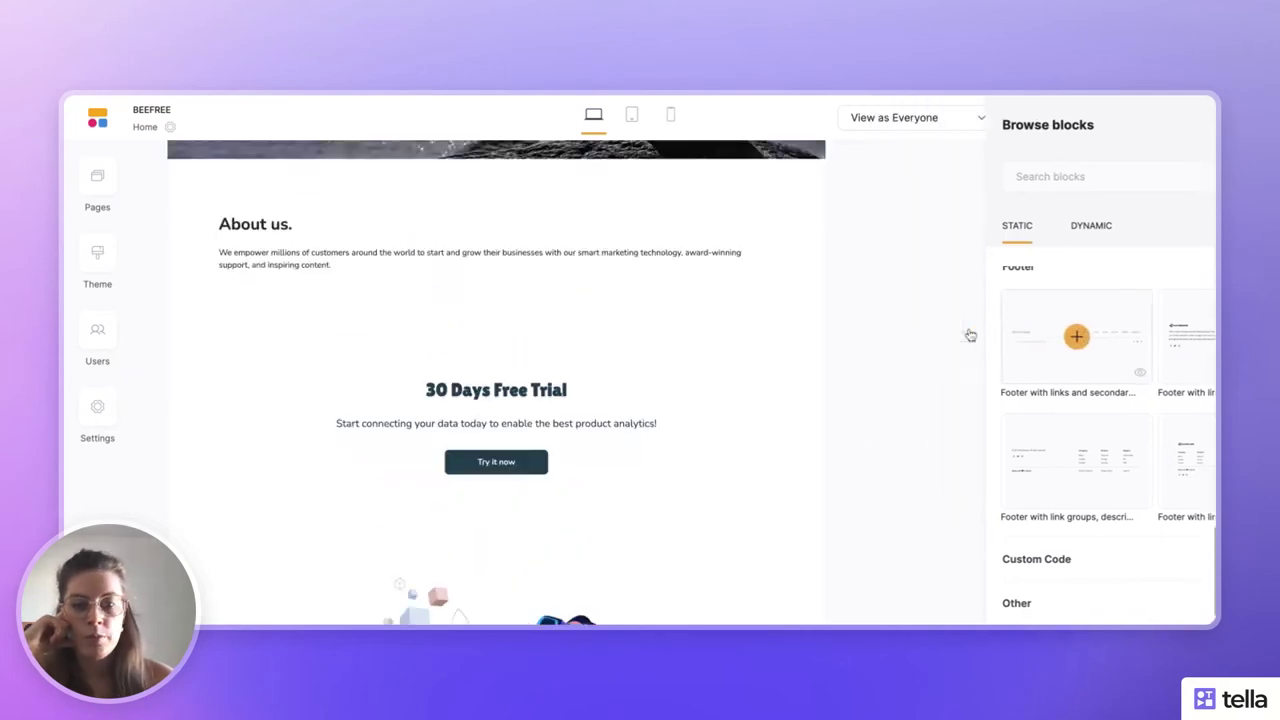
{"action": "scroll", "coordinate": [970, 334], "scroll_direction": "down", "scroll_amount": 10}
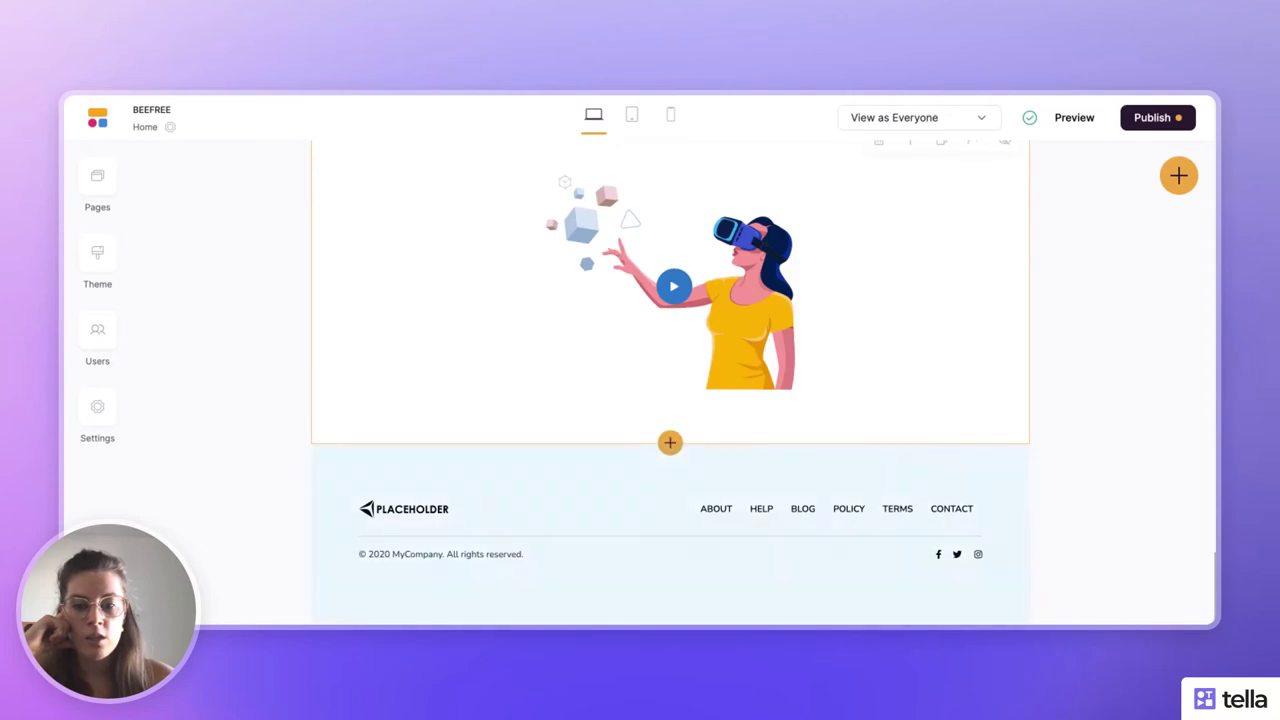
- Check the new header and footer, then select the 'The simpler way to sell' hero to open #hero1 settings
{"action": "scroll", "coordinate": [970, 334], "scroll_direction": "up", "scroll_amount": 3}
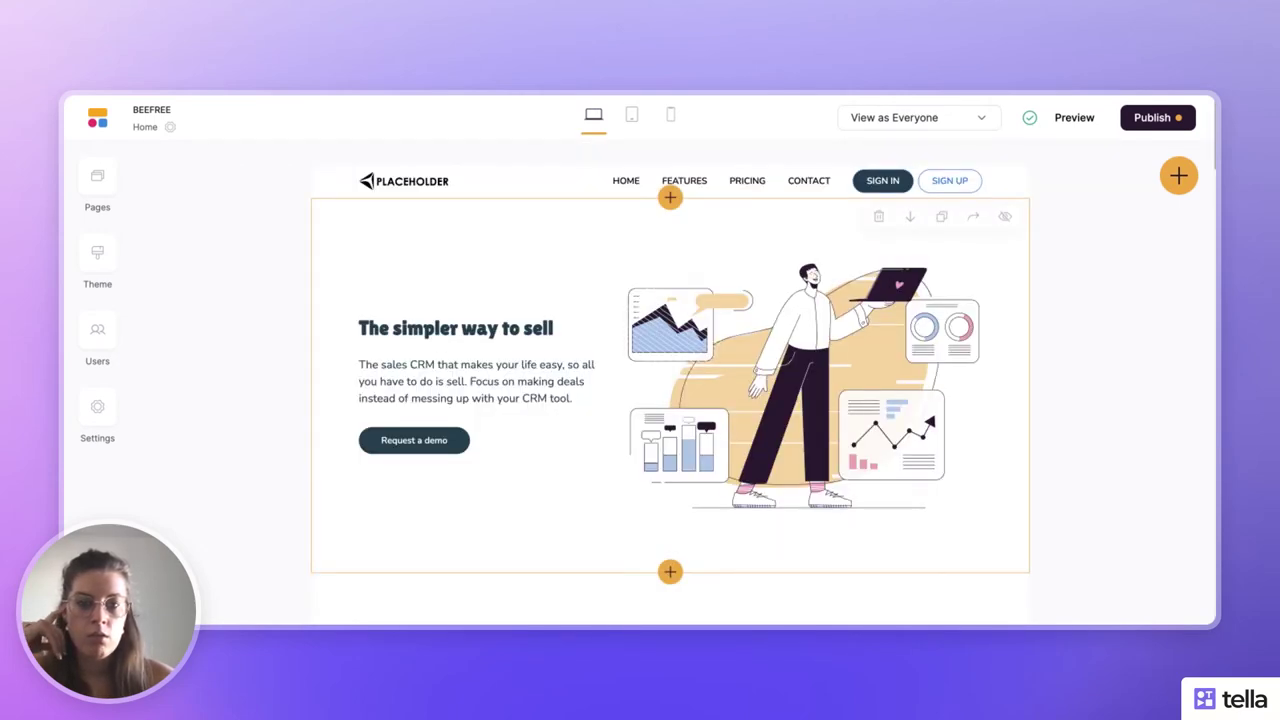
{"action": "scroll", "coordinate": [670, 383], "scroll_direction": "down", "scroll_amount": 15}
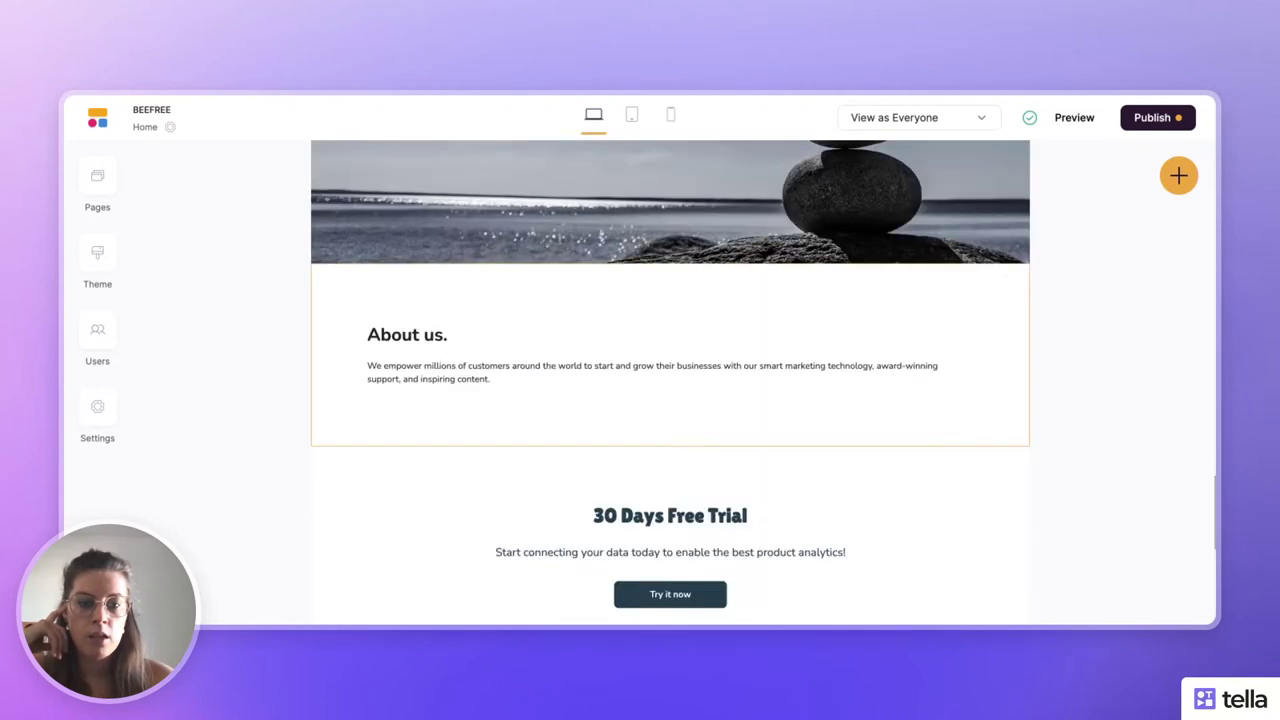
{"action": "scroll", "coordinate": [670, 383], "scroll_direction": "down", "scroll_amount": 5}
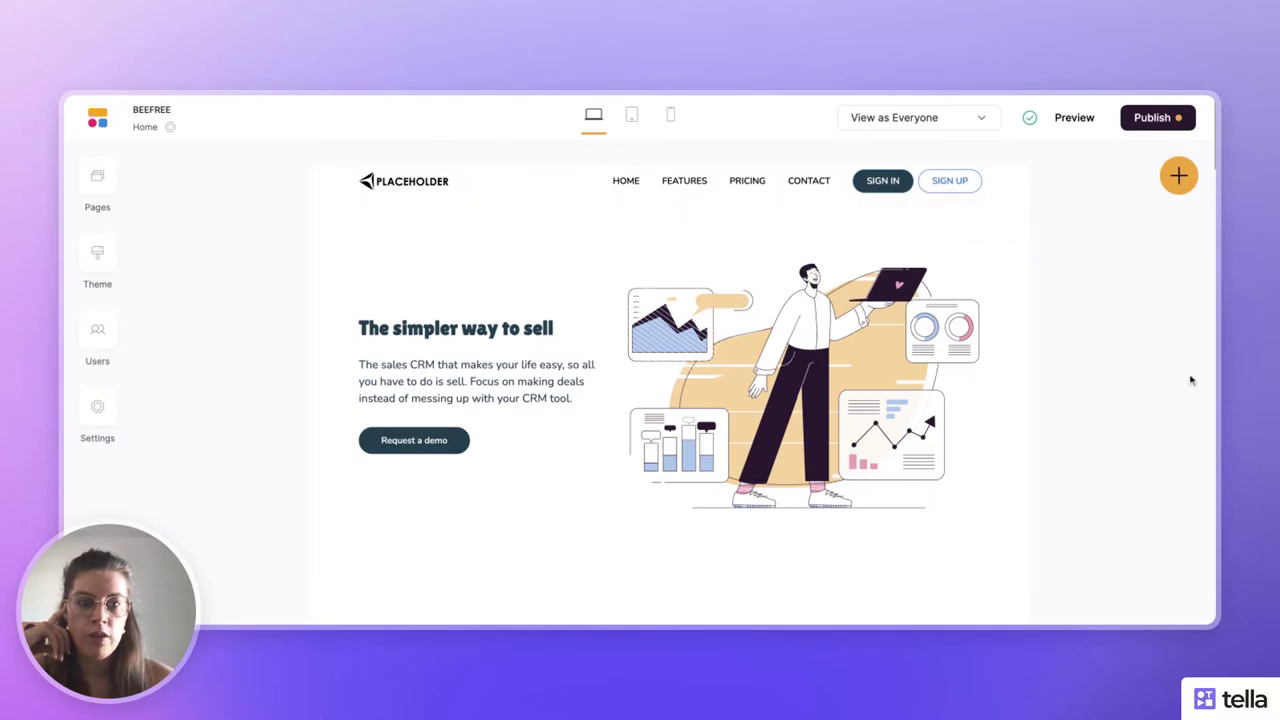
{"action": "scroll", "coordinate": [1191, 380], "scroll_direction": "down", "scroll_amount": 10}
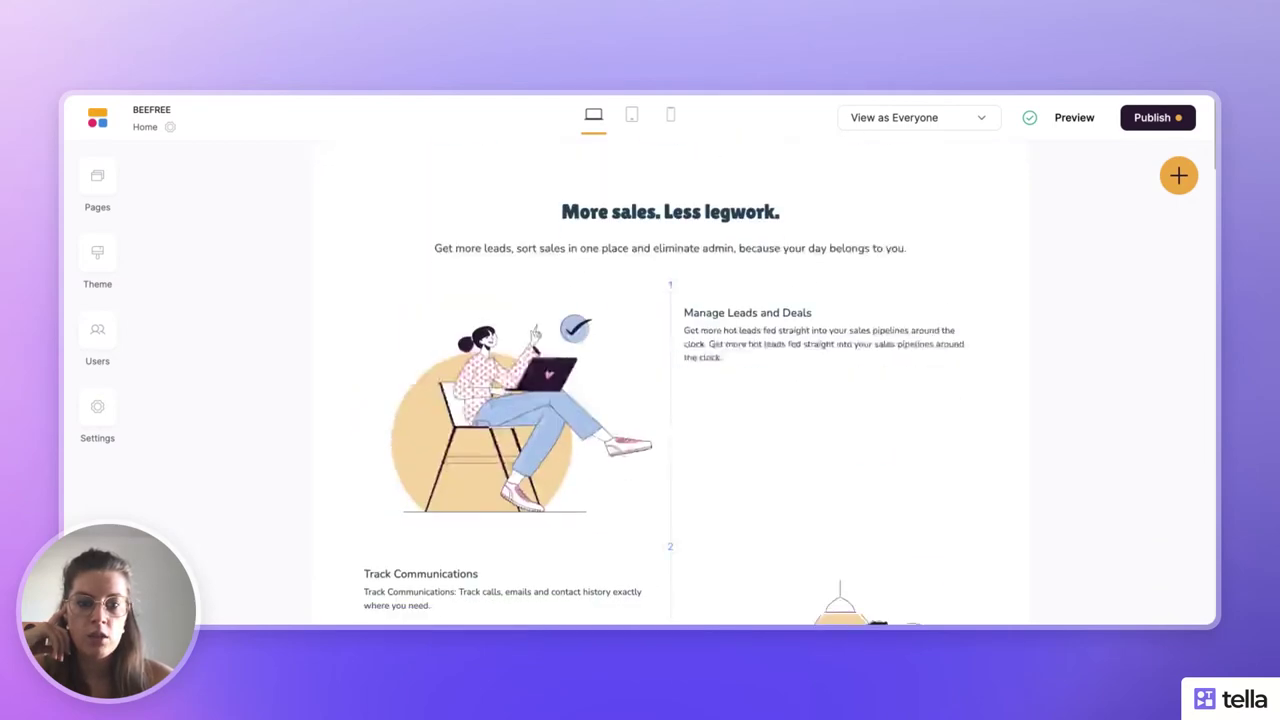
{"action": "scroll", "coordinate": [670, 380], "scroll_direction": "up", "scroll_amount": 10}
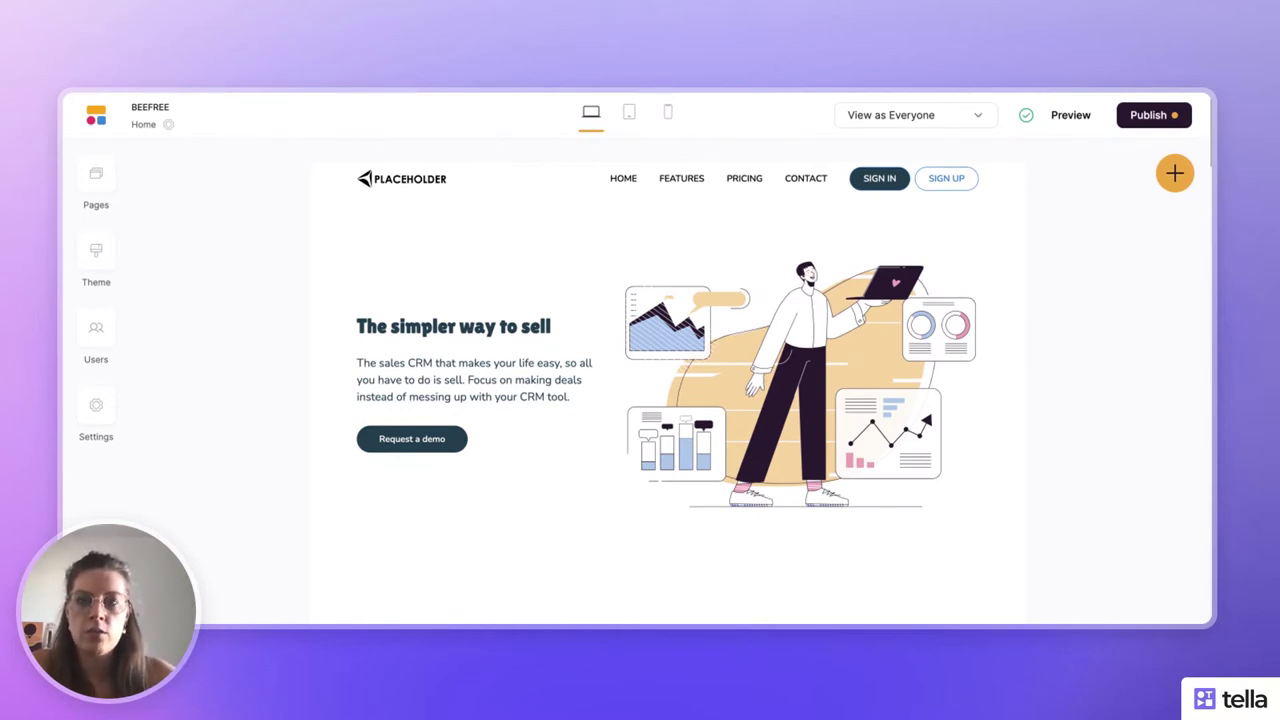
{"action": "left_click", "coordinate": [460, 337]}
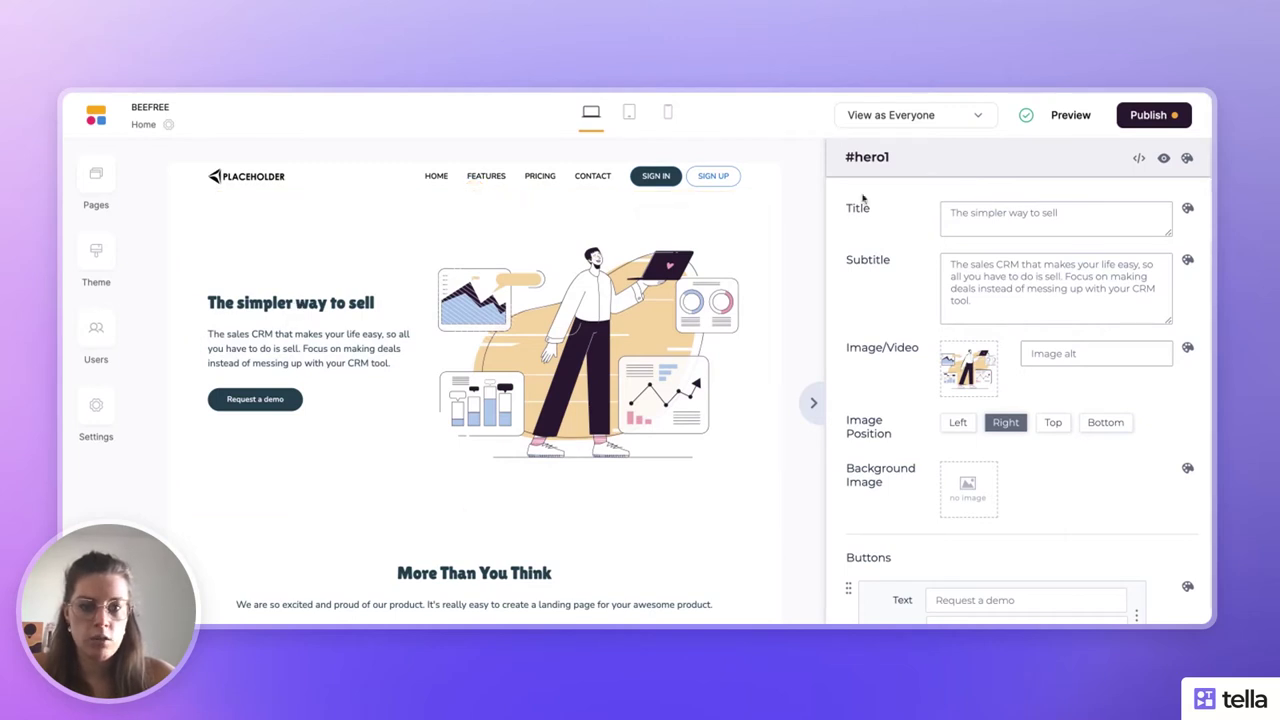
- Change the hero title to 'Localisez et chassez les frelons nuisibles' and paste the French hornet-nest subtitle
{"action": "triple_click", "coordinate": [978, 213]}
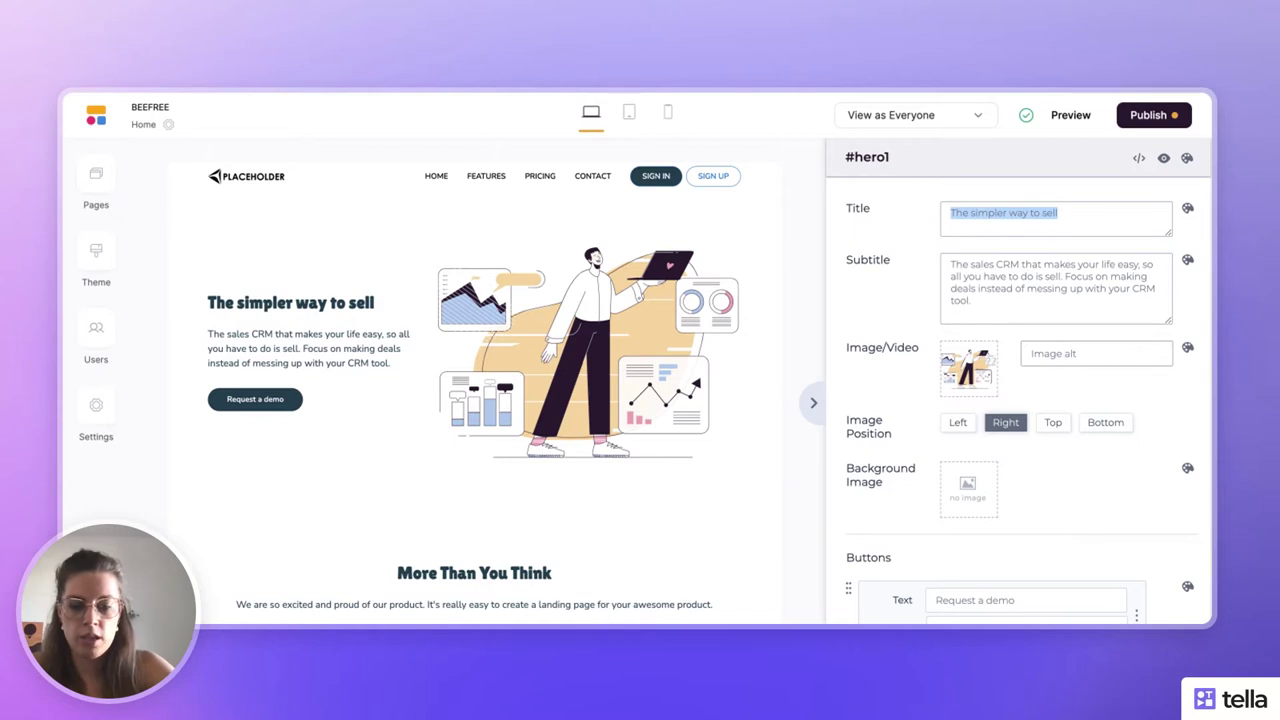
{"action": "type", "text": "Lo"}
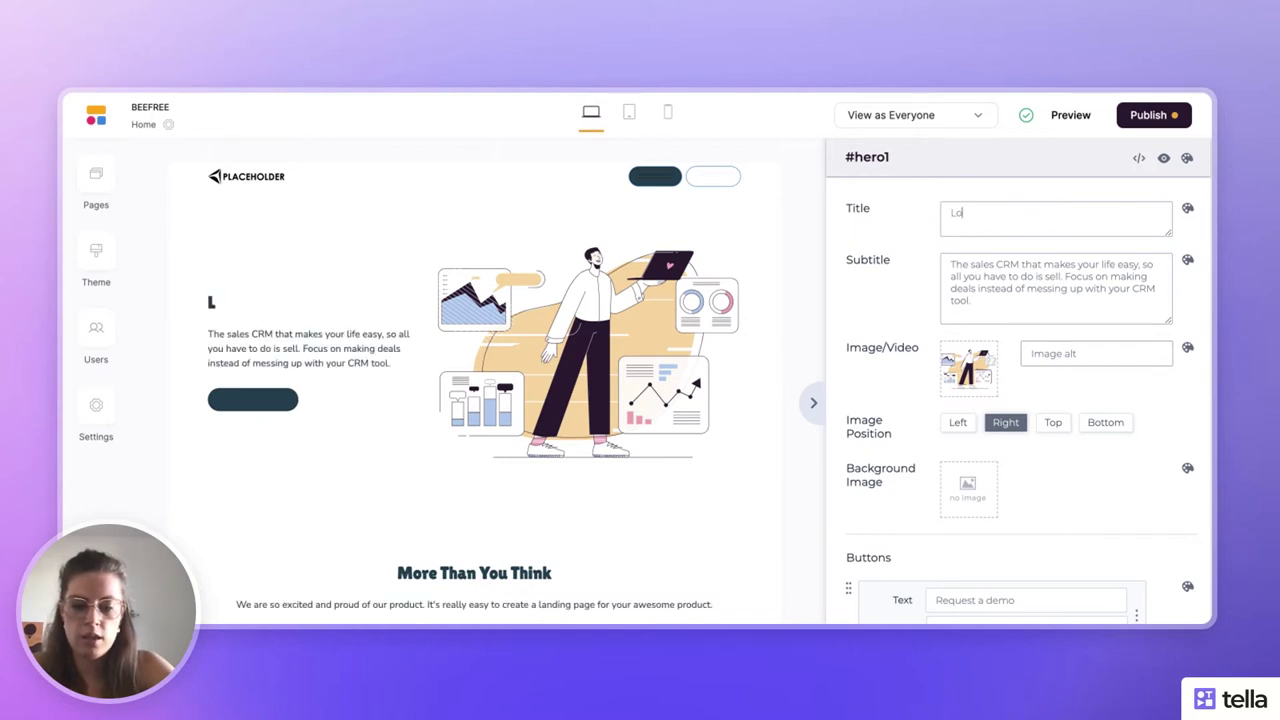
{"action": "type", "text": "calisez et cha"}
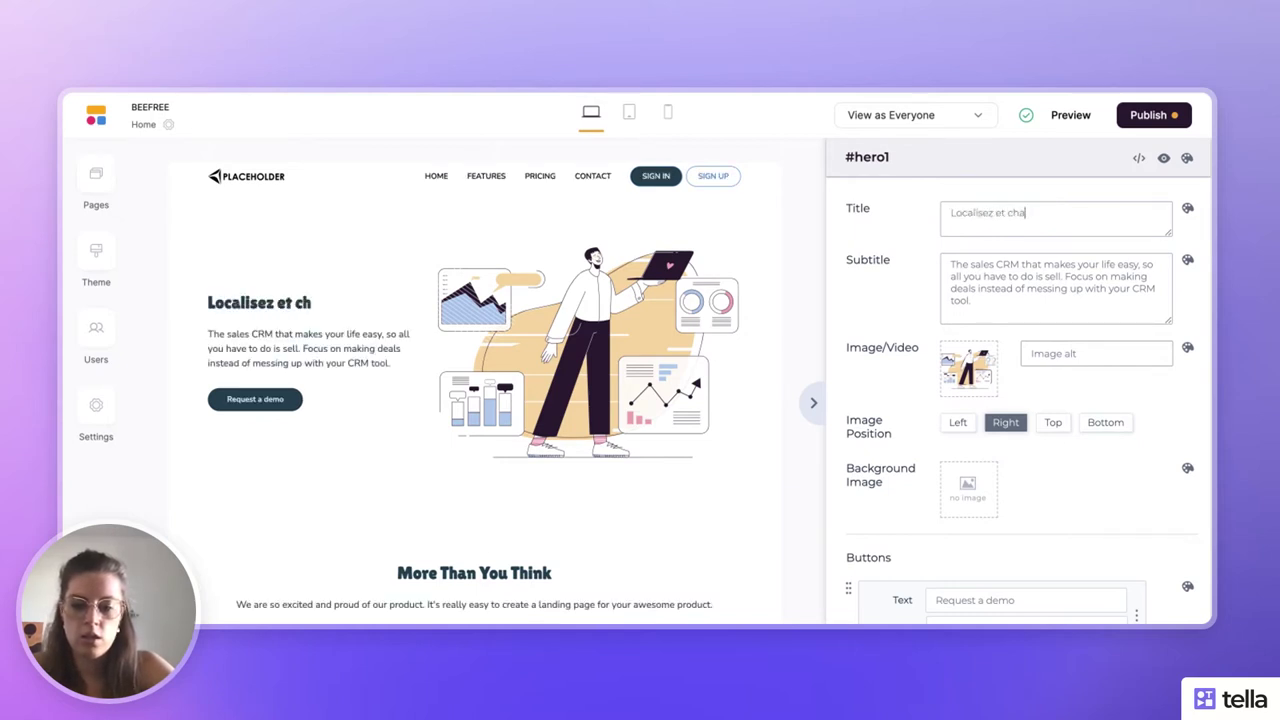
{"action": "type", "text": "ssez les fr"}
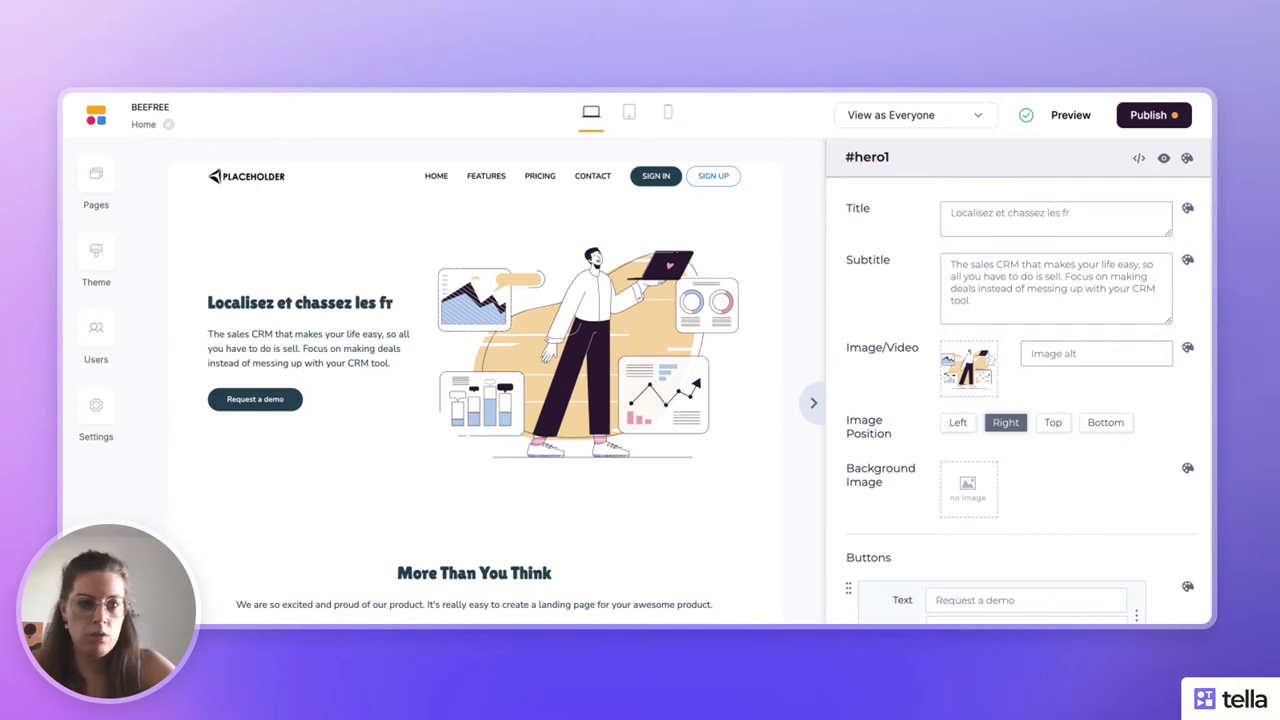
{"action": "type", "text": "e"}
{"action": "type", "text": "lons "}
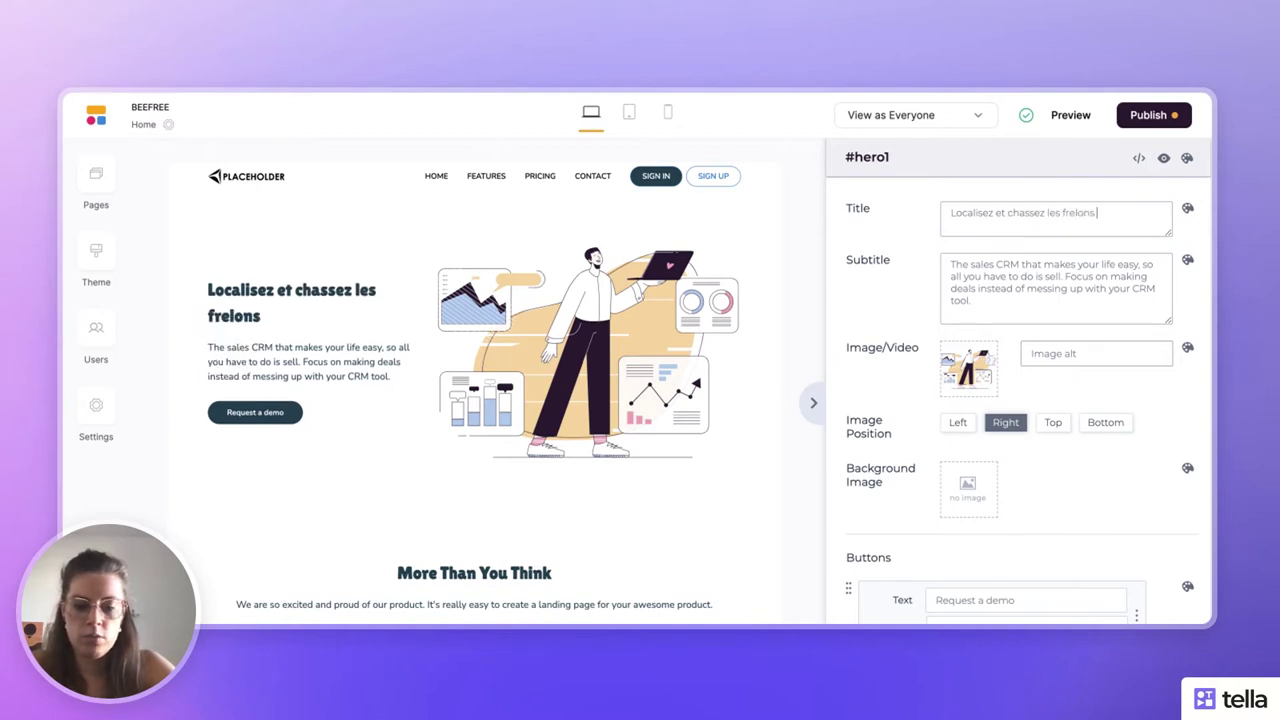
{"action": "type", "text": "nuisibles."}
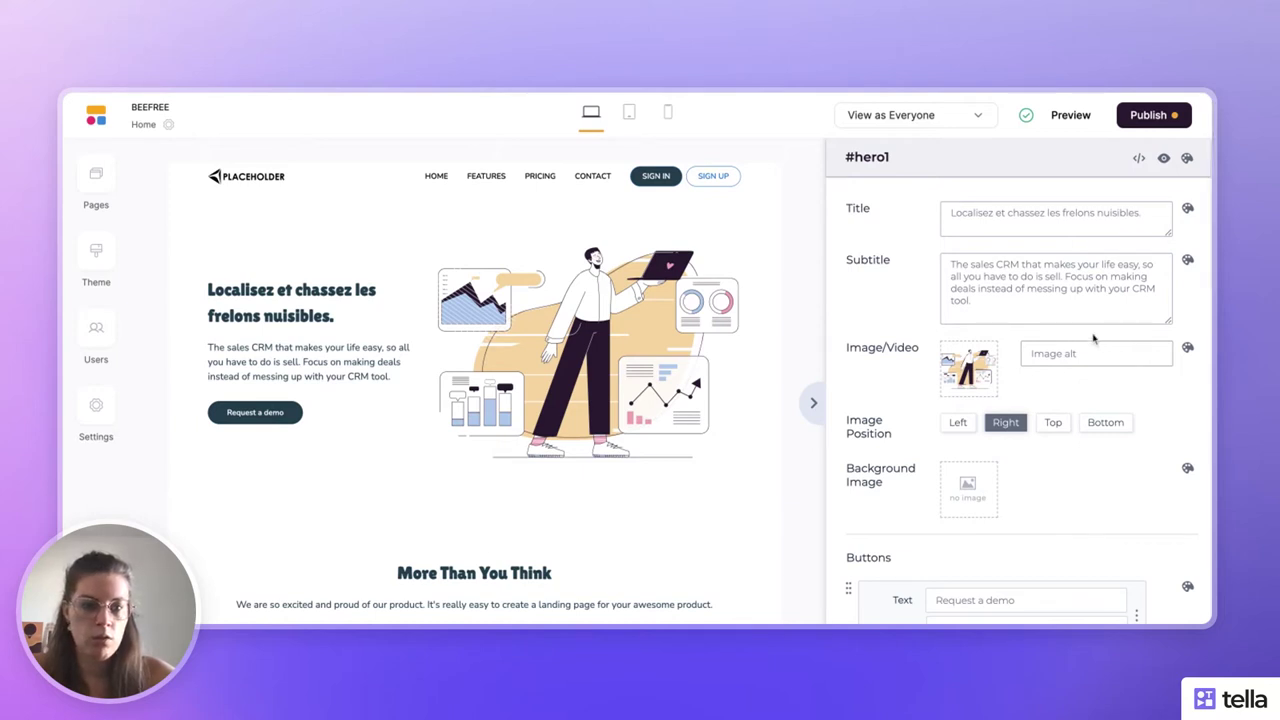
{"action": "triple_click", "coordinate": [976, 288]}
{"action": "type", "text": "Plateforme collaborative d'information, de recherche et de gestion des nids de frelons nuisibles."}
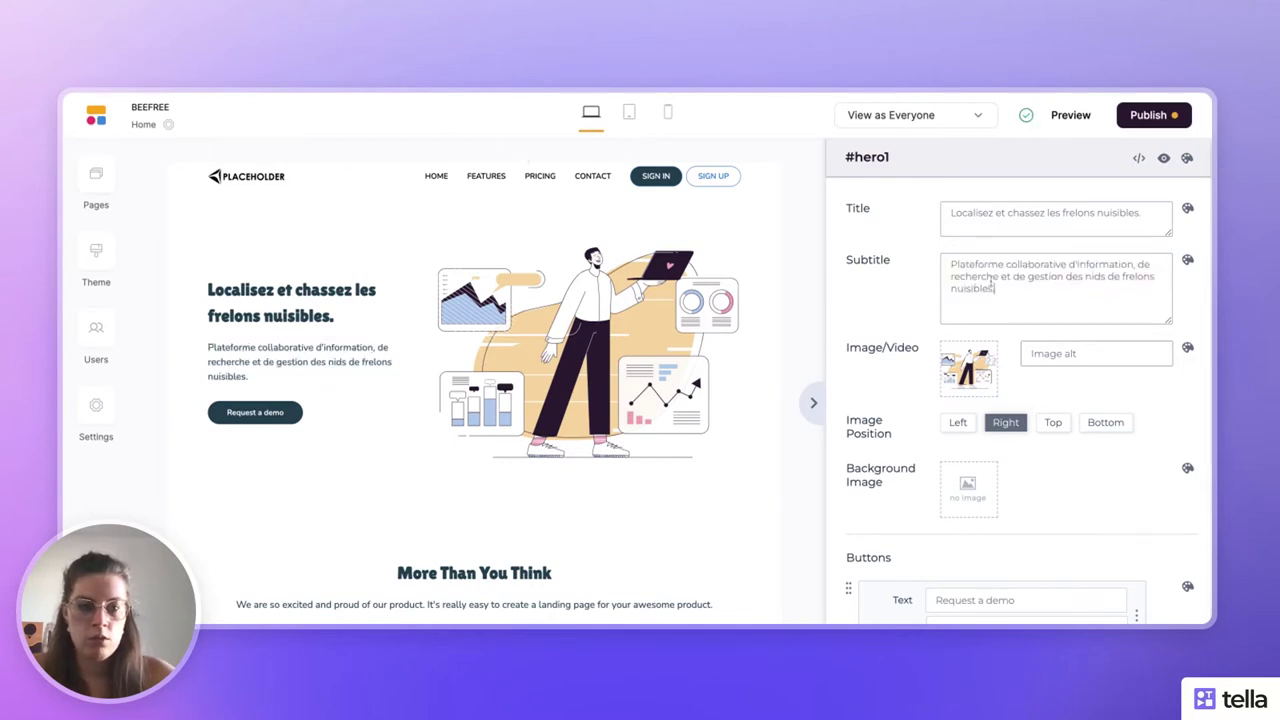
{"action": "mouse_move", "coordinate": [990, 370]}
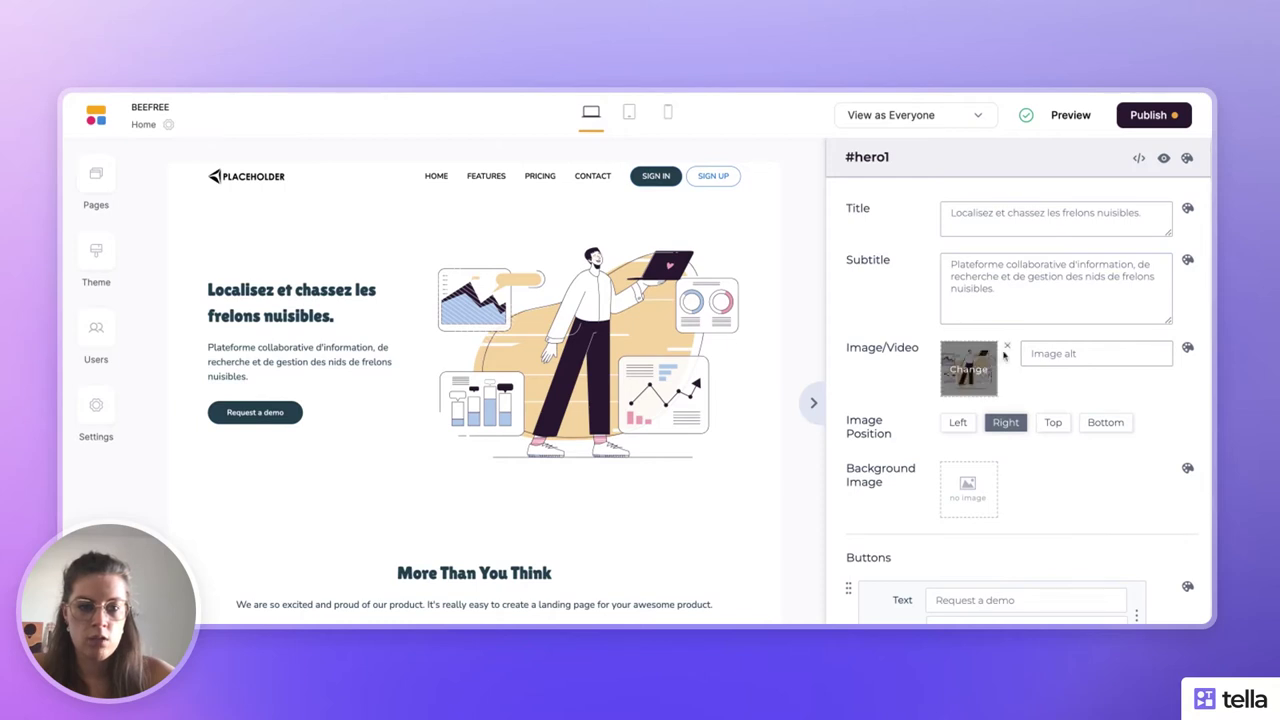
- Swap the hero image for the bee-on-purple-flower photo from My Assets
{"action": "left_click", "coordinate": [975, 373]}
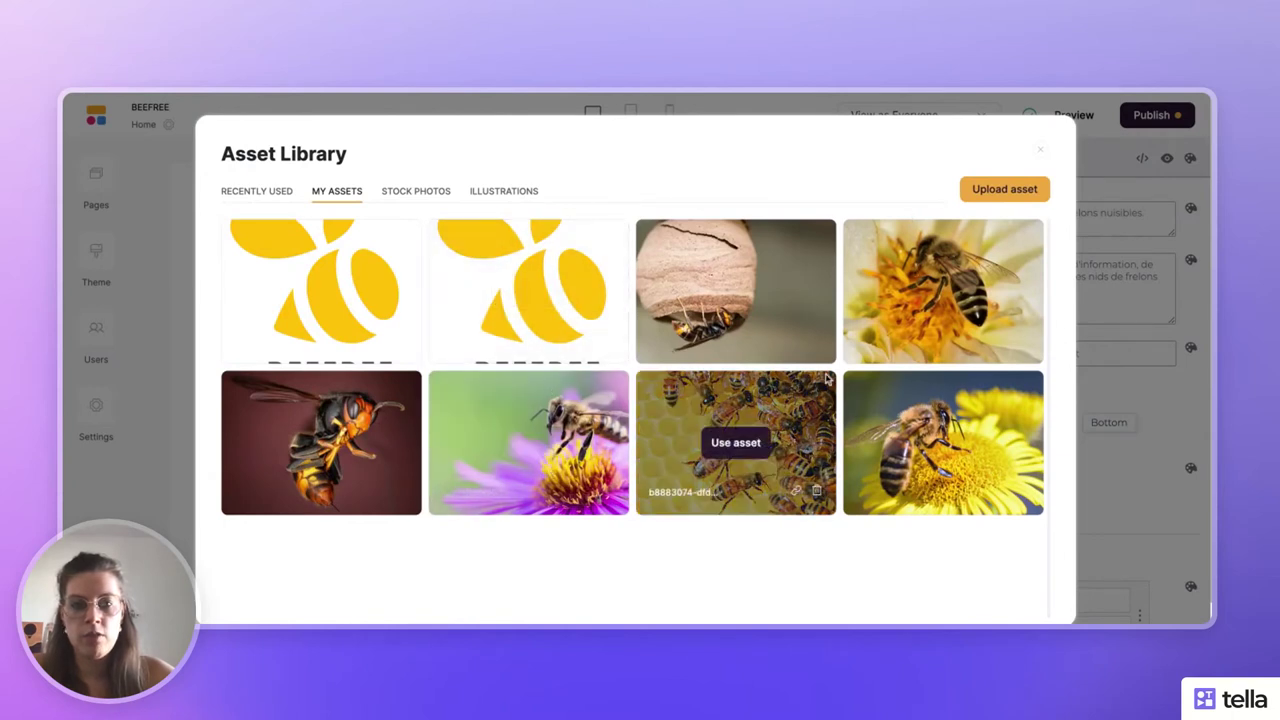
{"action": "left_click", "coordinate": [1007, 192]}
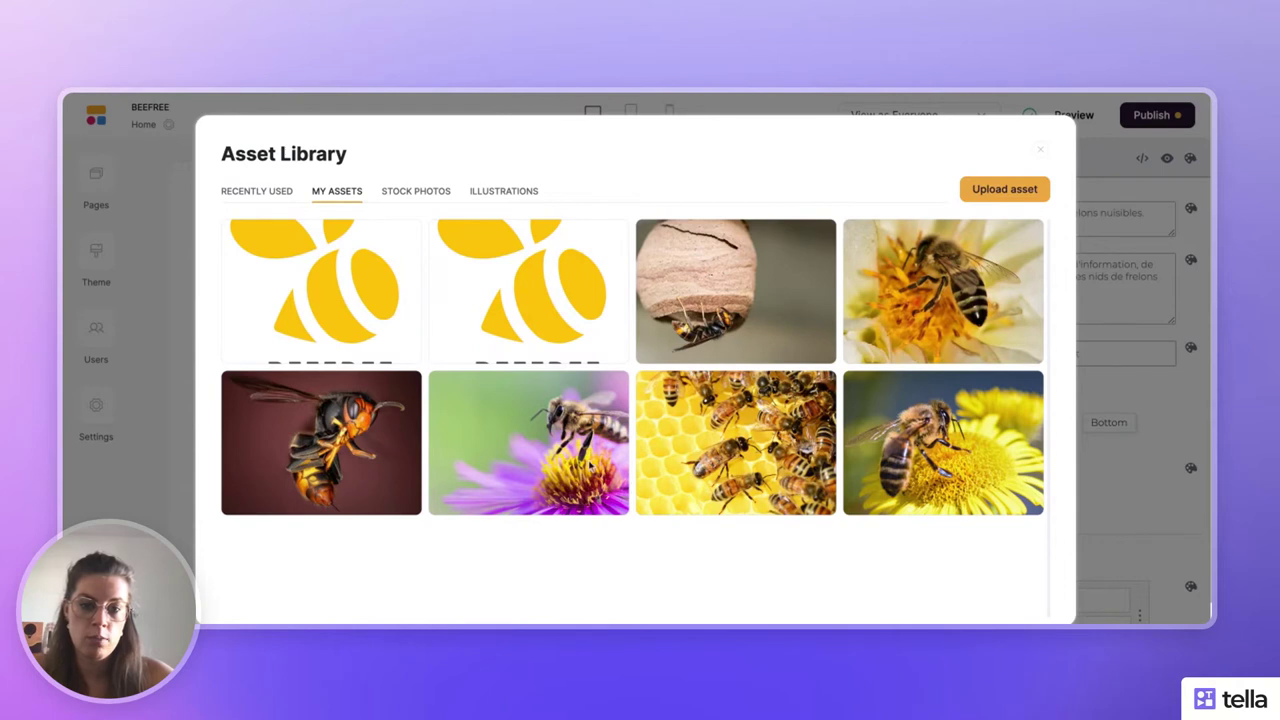
{"action": "mouse_move", "coordinate": [528, 445]}
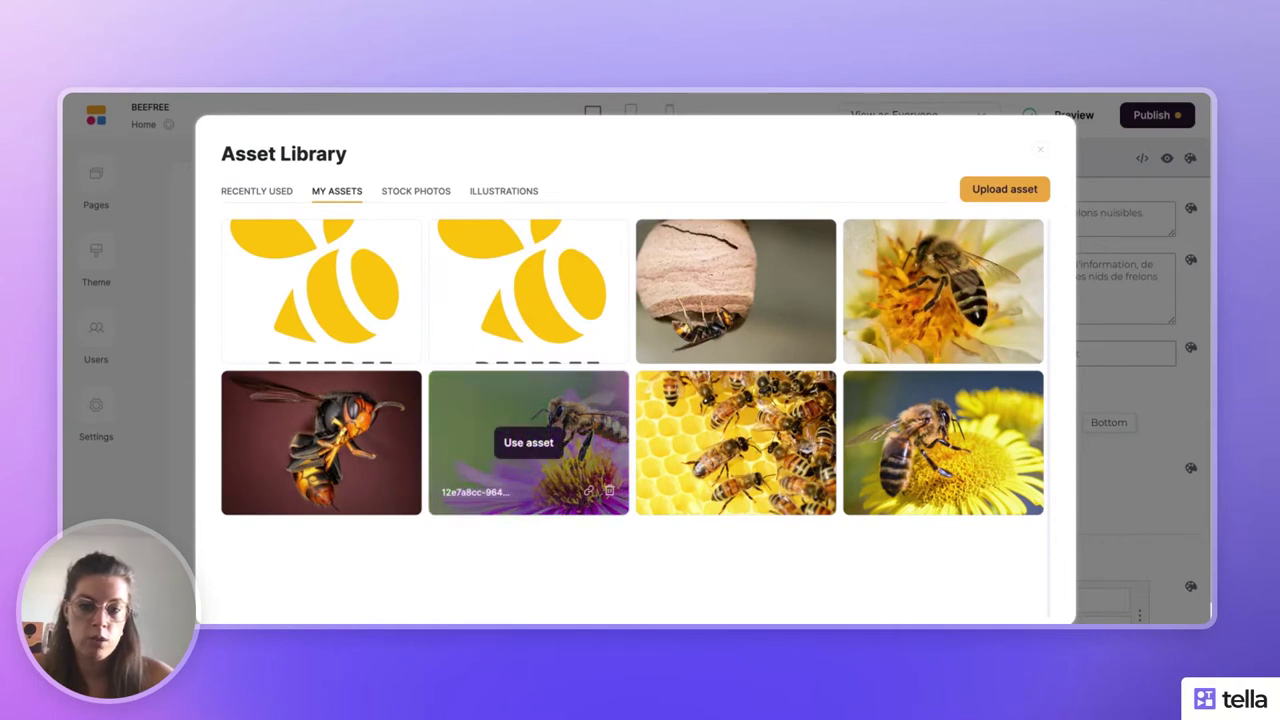
{"action": "left_click", "coordinate": [528, 442]}
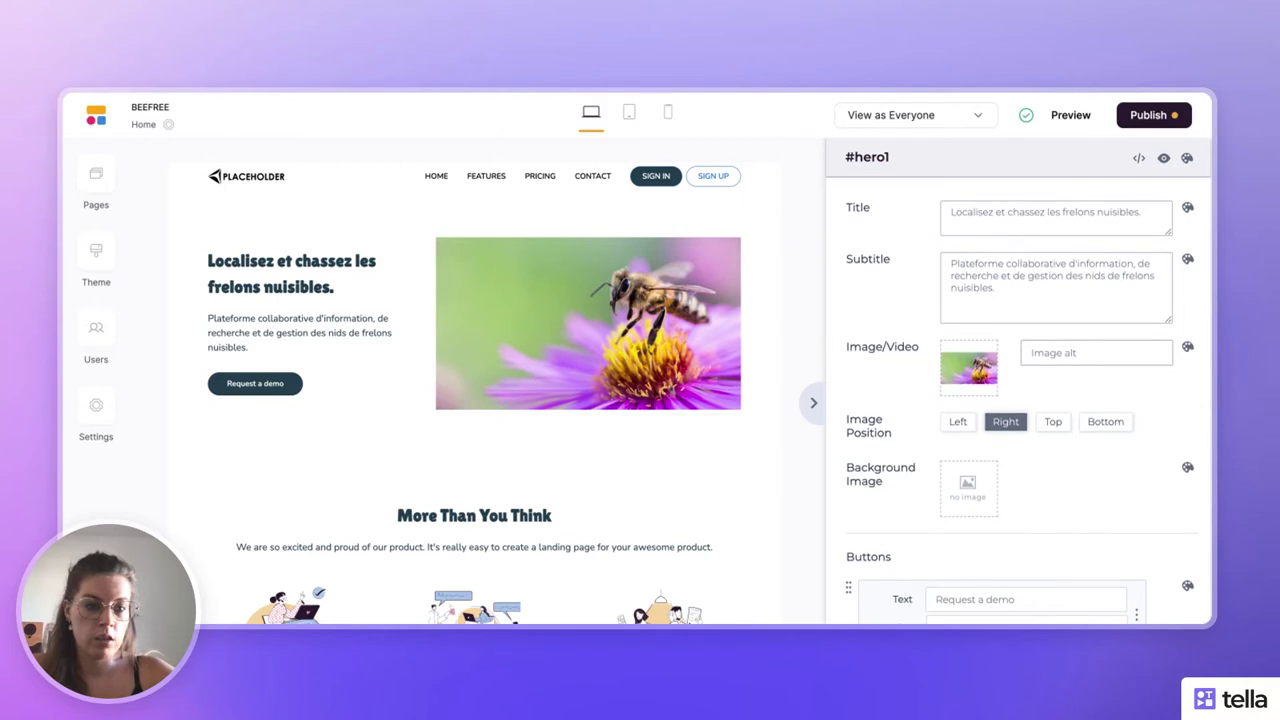
- Relabel the hero button 'S'inscrire', leaving its click action unchanged
{"action": "scroll", "coordinate": [1020, 400], "scroll_direction": "down", "scroll_amount": 3}
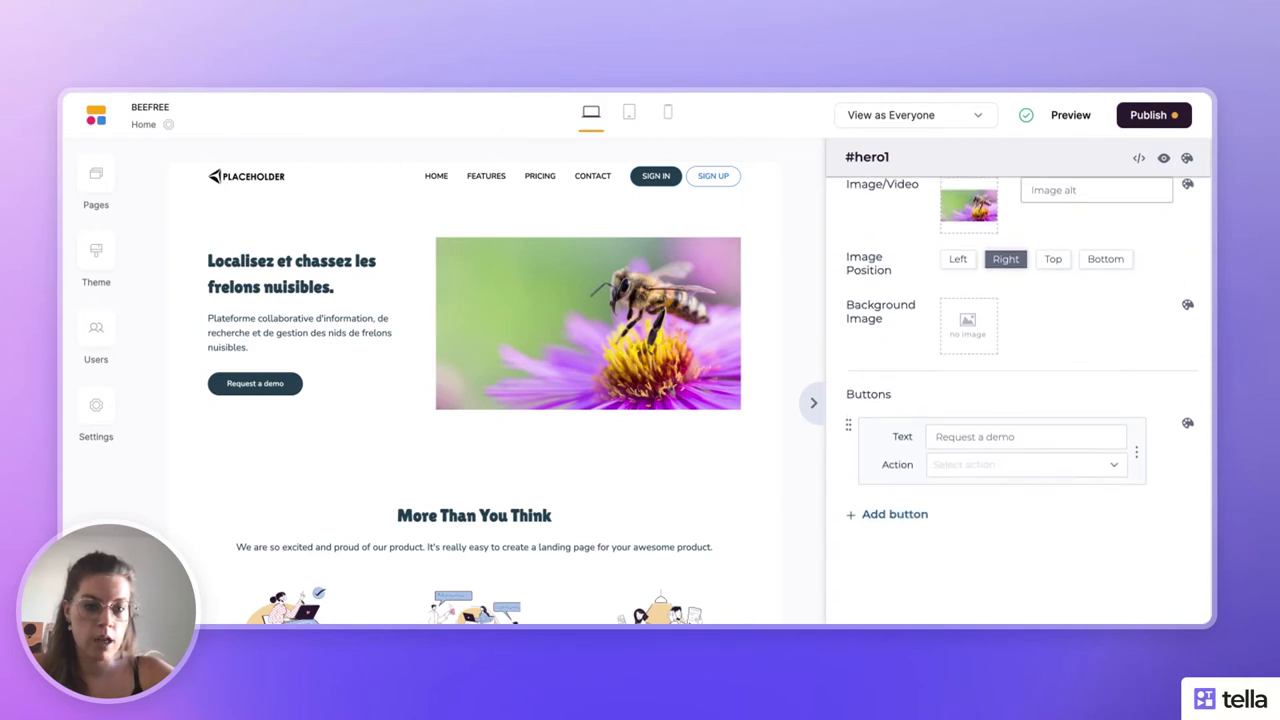
{"action": "scroll", "coordinate": [1017, 377], "scroll_direction": "down", "scroll_amount": 1}
{"action": "left_click", "coordinate": [992, 390]}
{"action": "key", "text": "ctrl+a"}
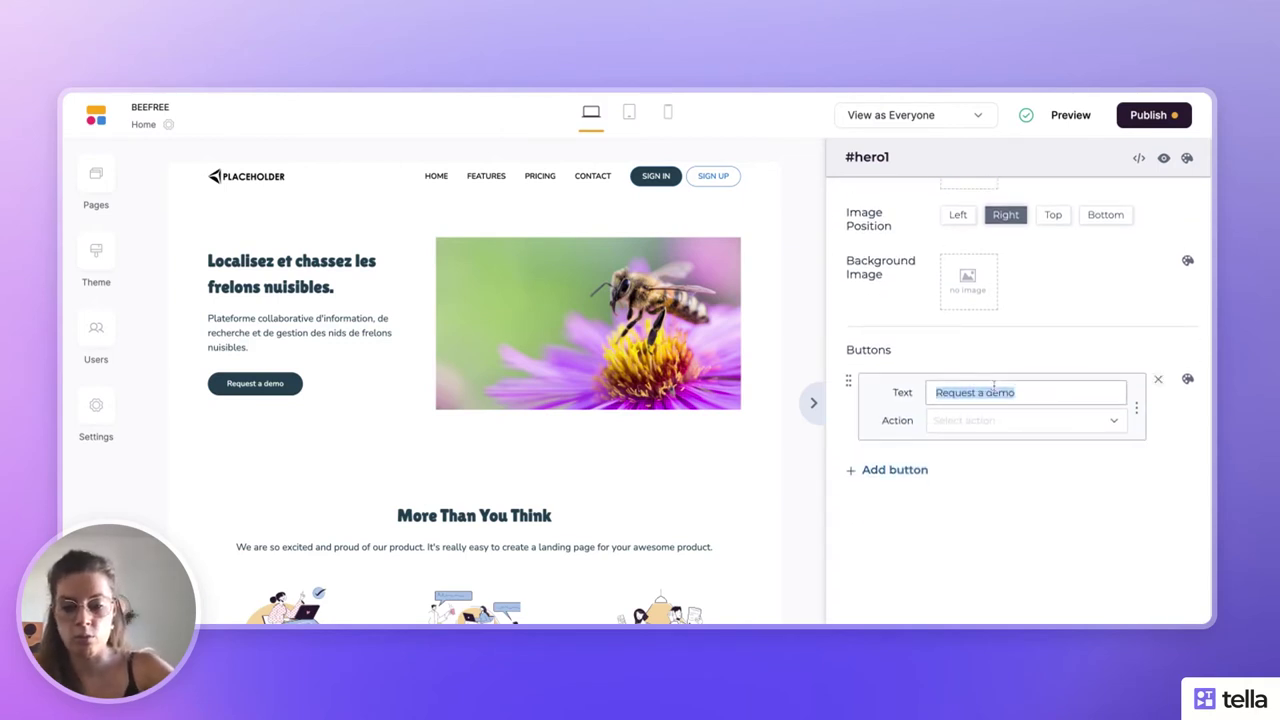
{"action": "type", "text": "S'inscri"}
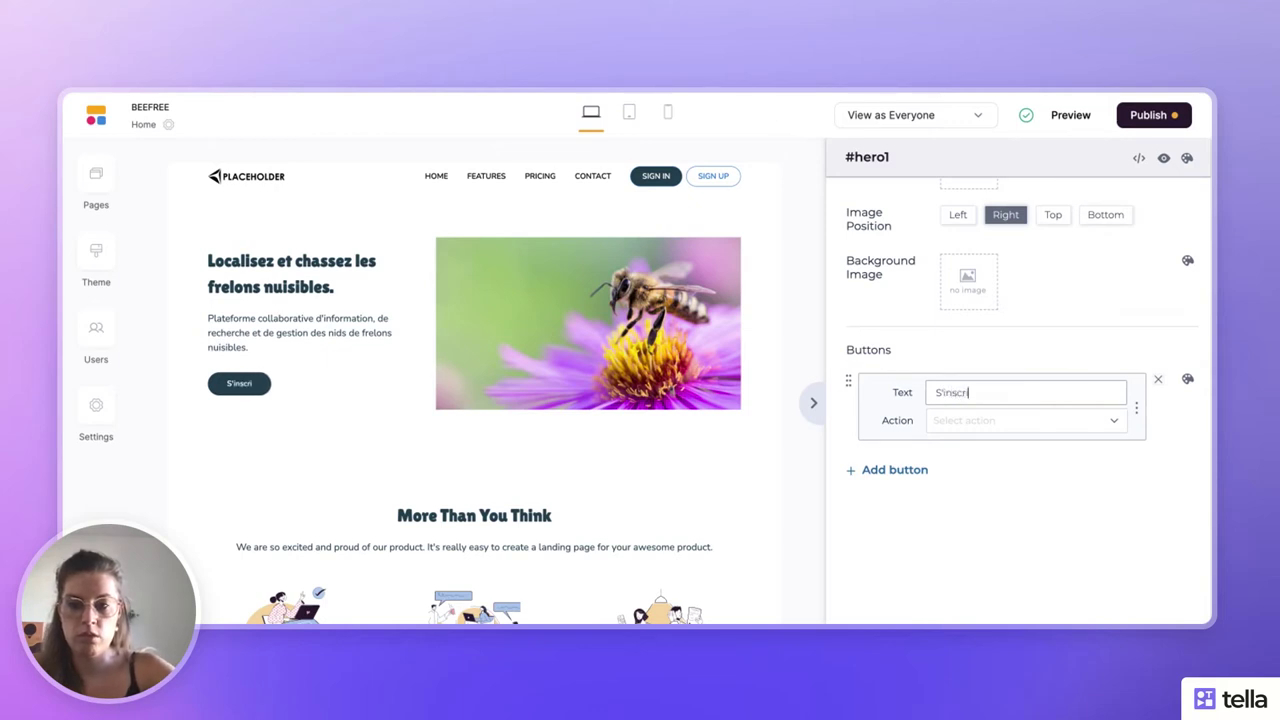
{"action": "type", "text": "re"}
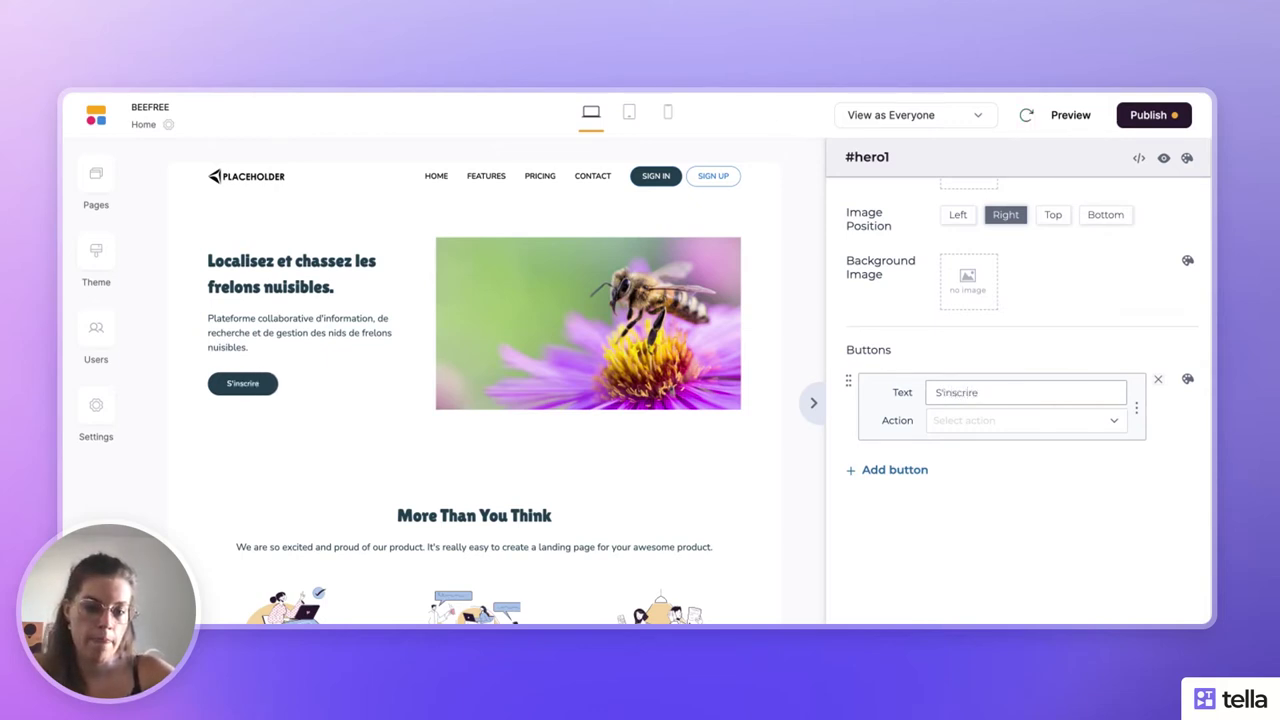
{"action": "left_click", "coordinate": [986, 421]}
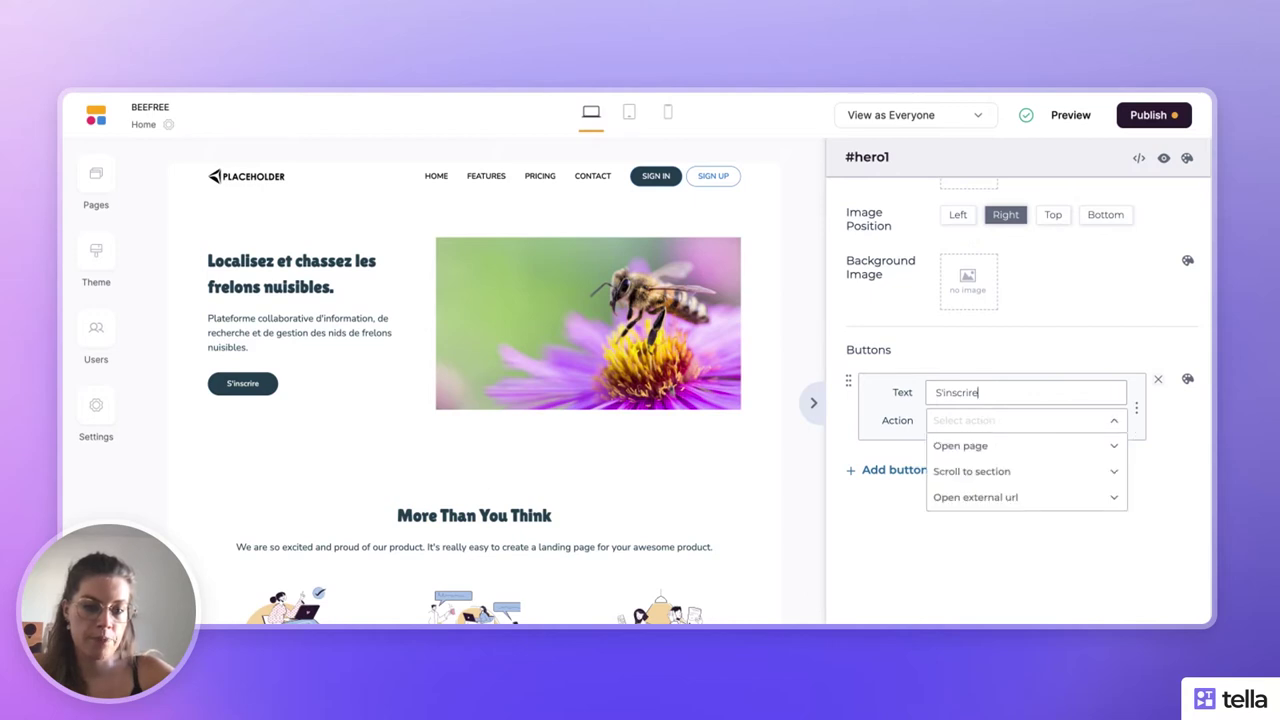
{"action": "scroll", "coordinate": [998, 492], "scroll_direction": "down", "scroll_amount": 1}
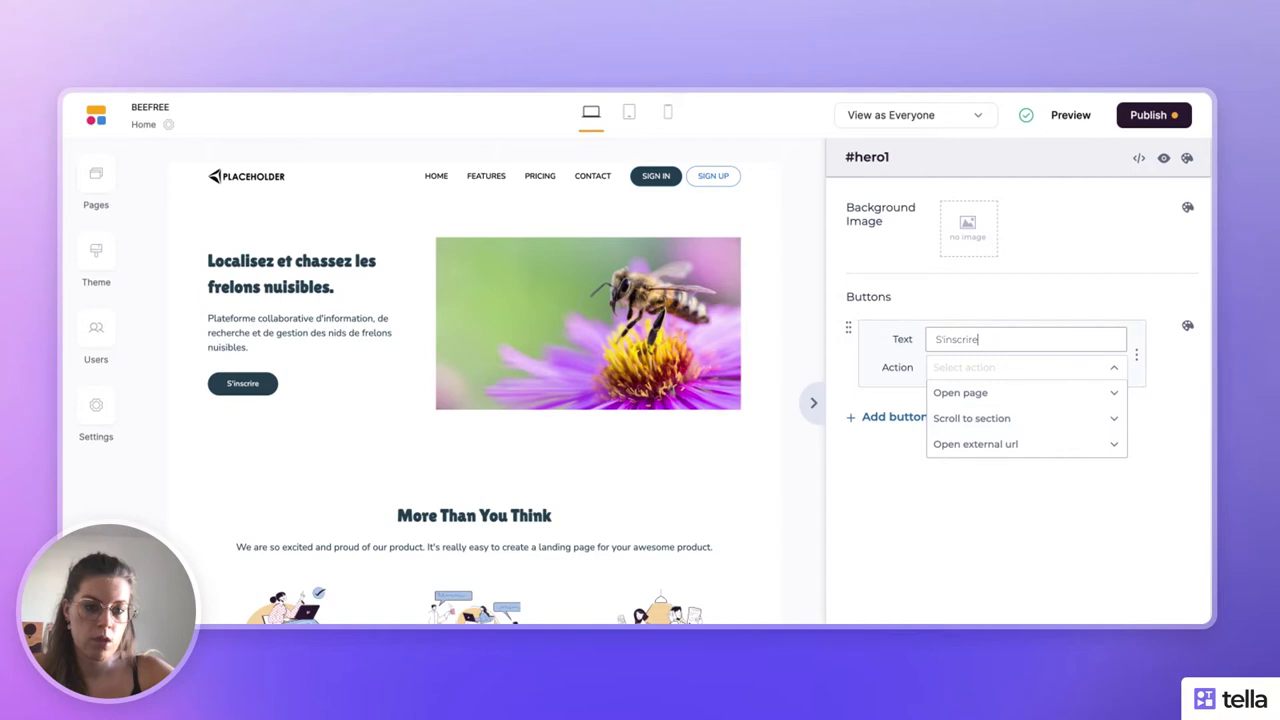
{"action": "key", "text": "Escape"}
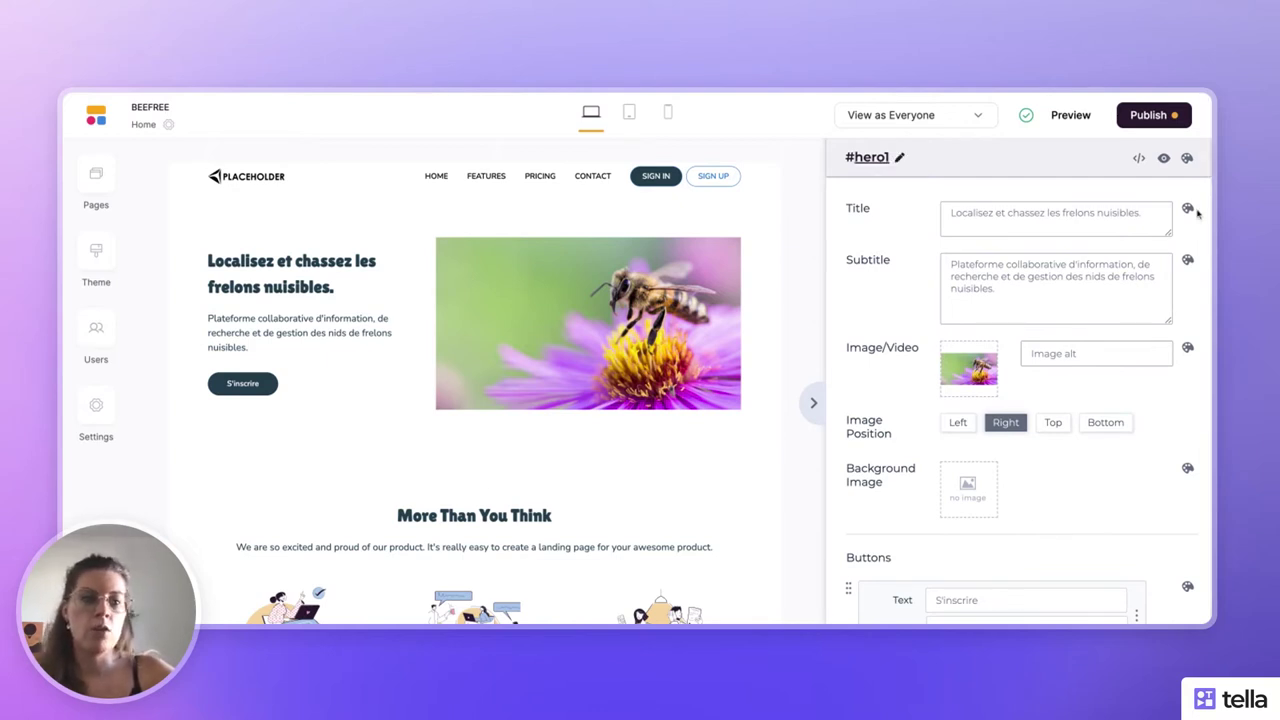
{"action": "left_click", "coordinate": [1187, 159]}
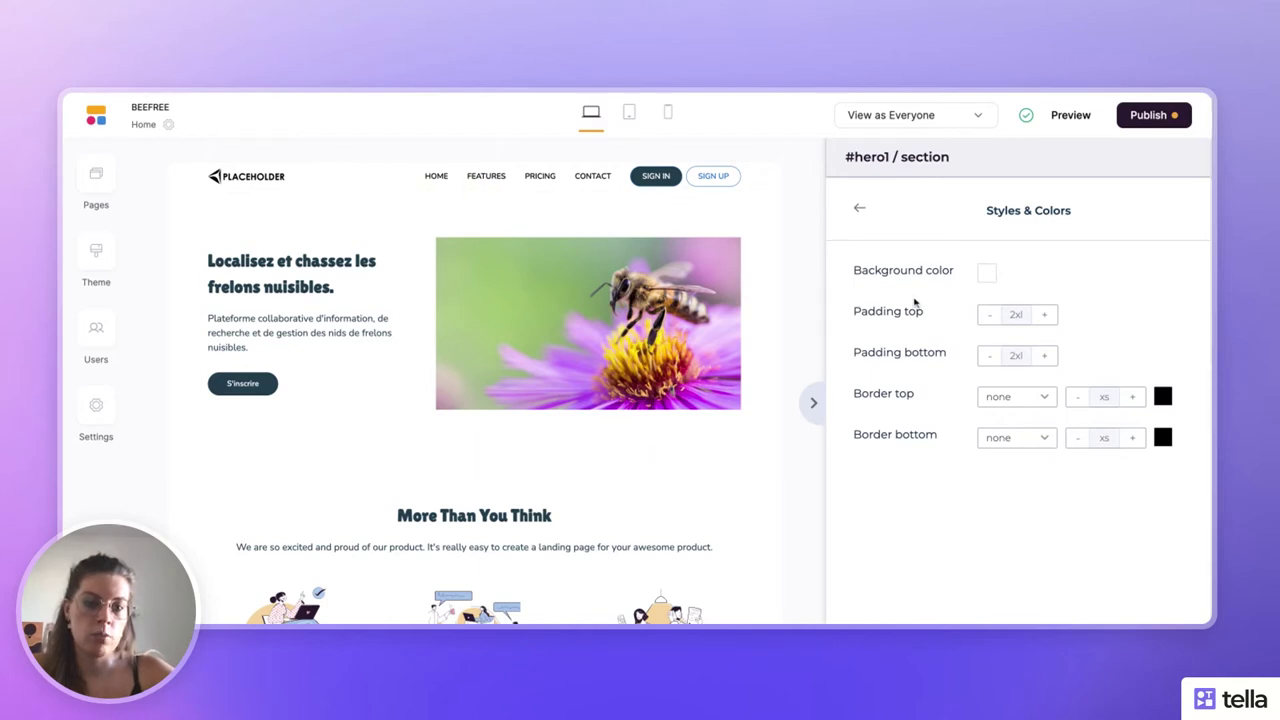
{"action": "left_click", "coordinate": [1045, 315]}
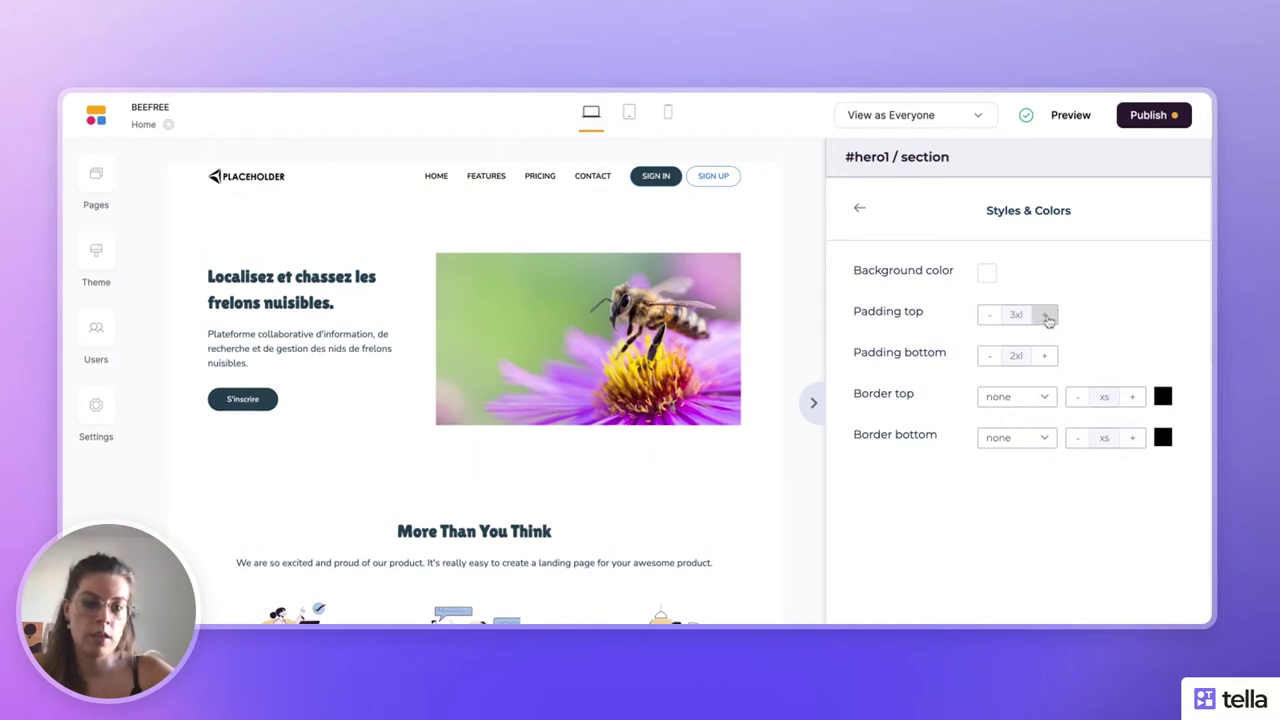
{"action": "left_click", "coordinate": [1045, 315]}
{"action": "left_click", "coordinate": [987, 320]}
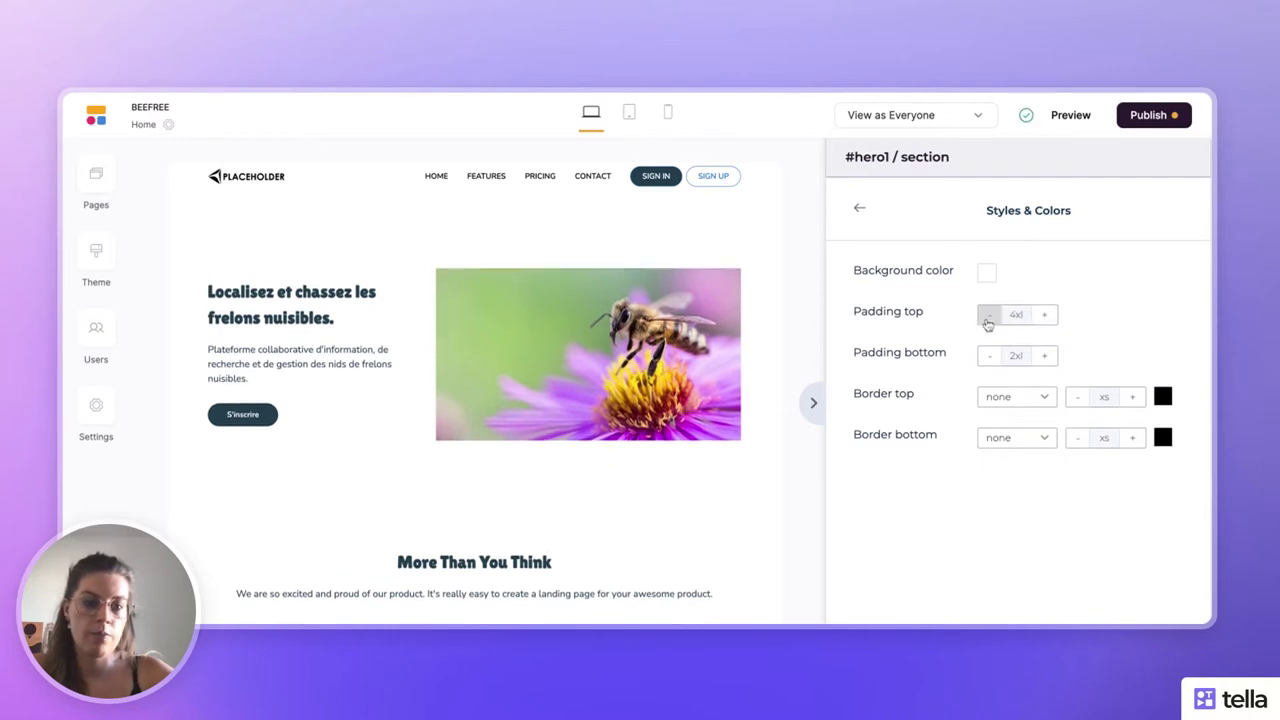
{"action": "left_click", "coordinate": [987, 321]}
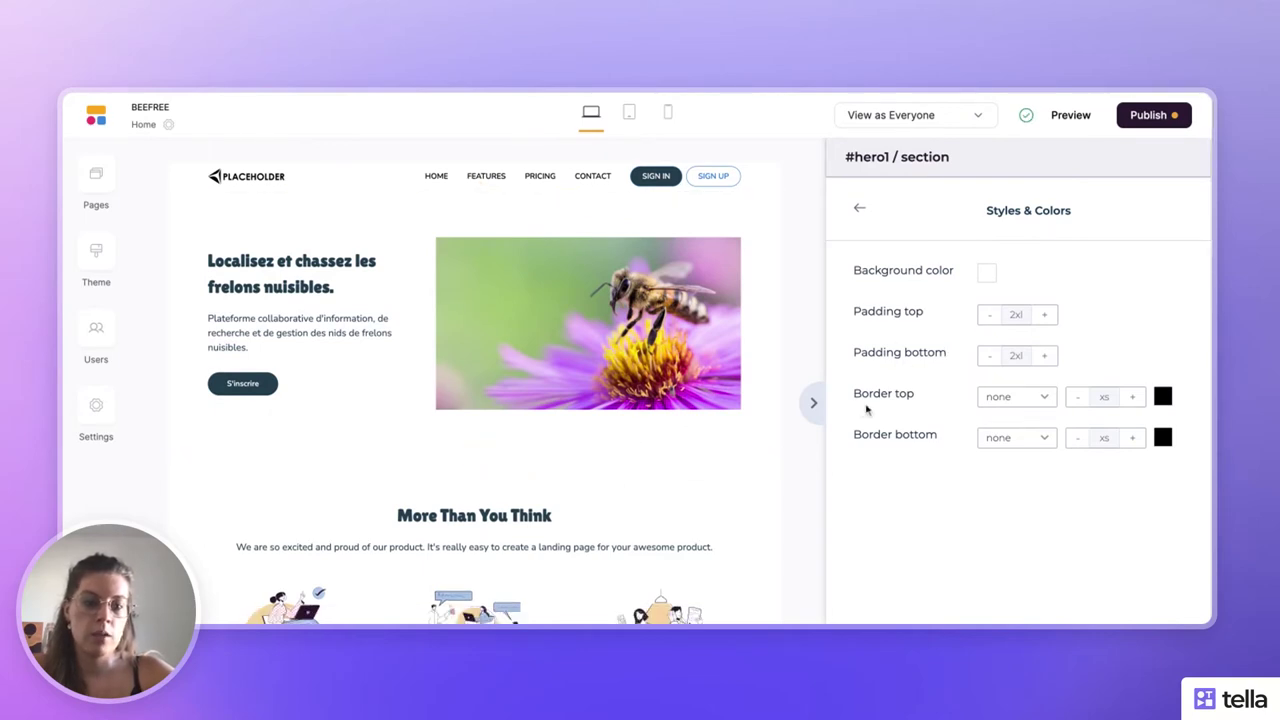
{"action": "left_click", "coordinate": [1037, 399]}
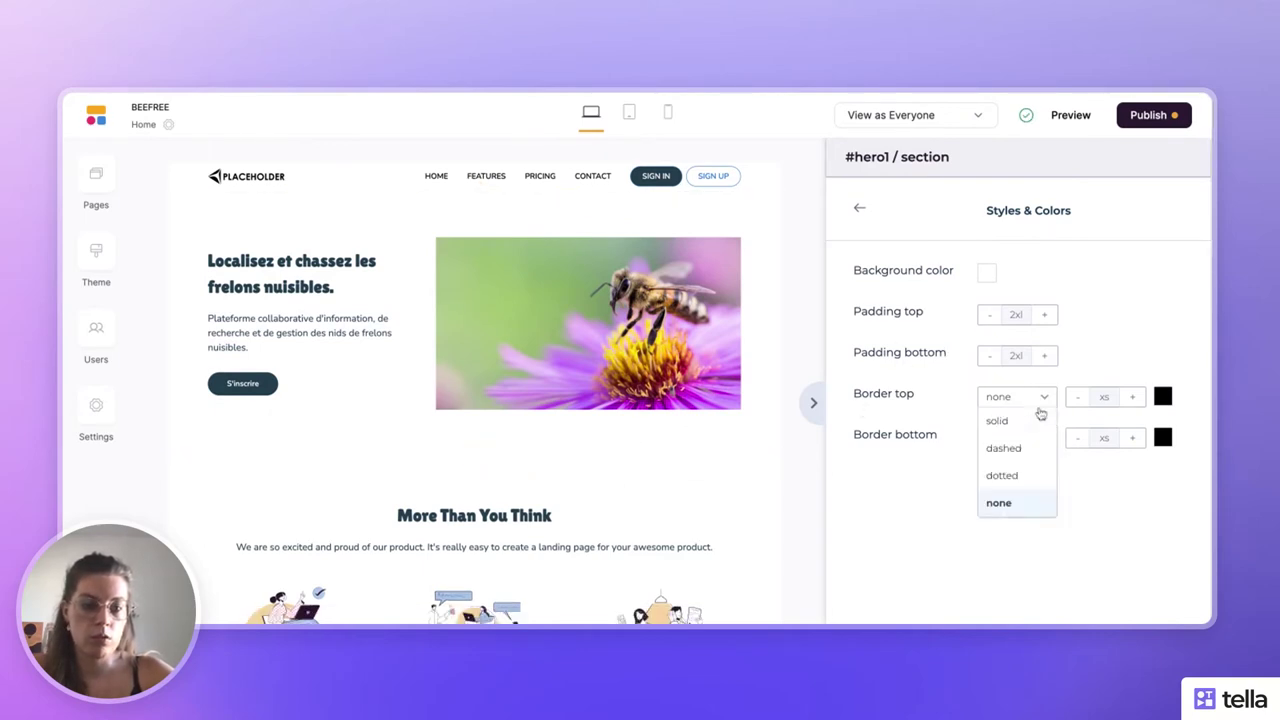
{"action": "left_click", "coordinate": [1042, 458]}
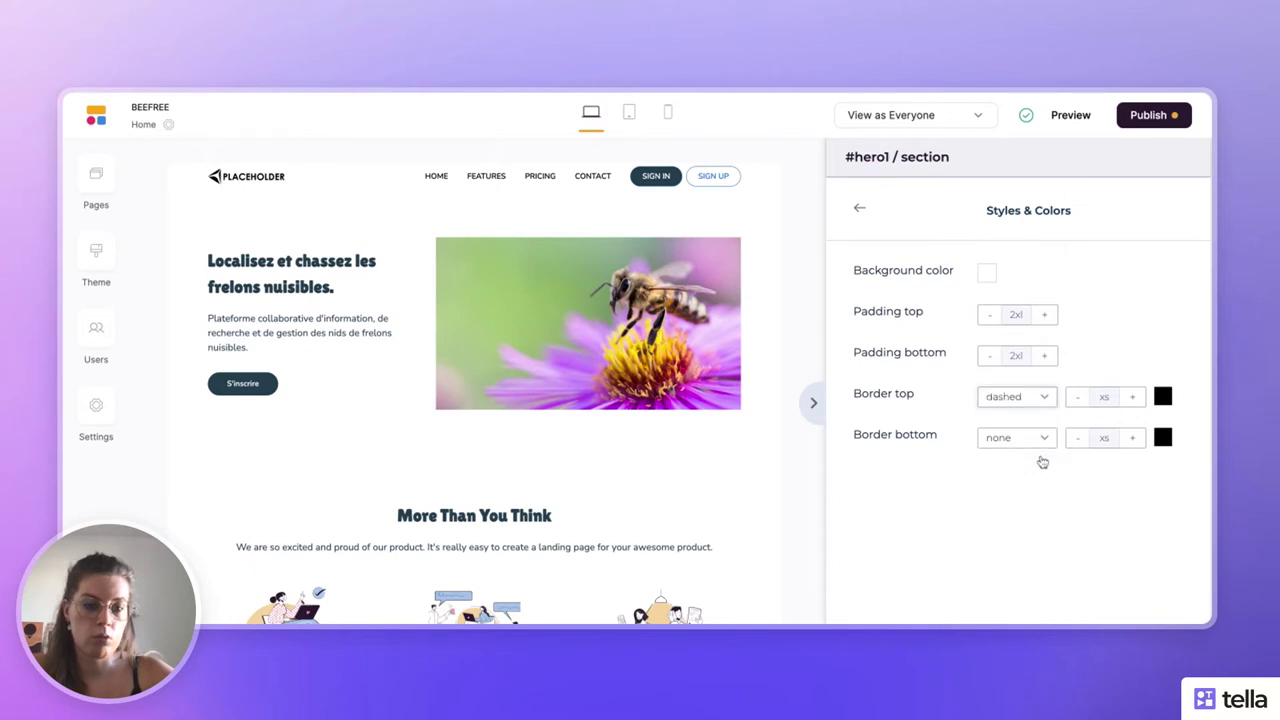
{"action": "left_click", "coordinate": [1131, 397]}
{"action": "left_click", "coordinate": [1131, 397]}
{"action": "left_click", "coordinate": [1131, 397]}
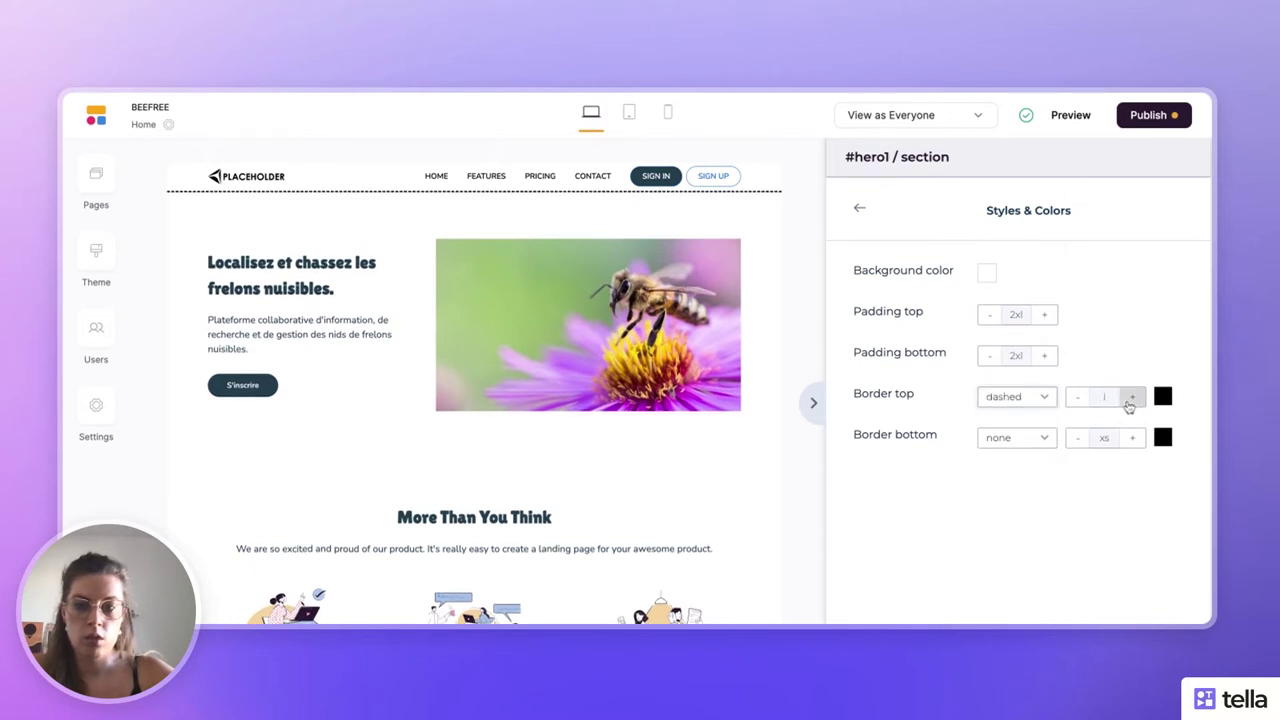
{"action": "left_click", "coordinate": [1131, 397]}
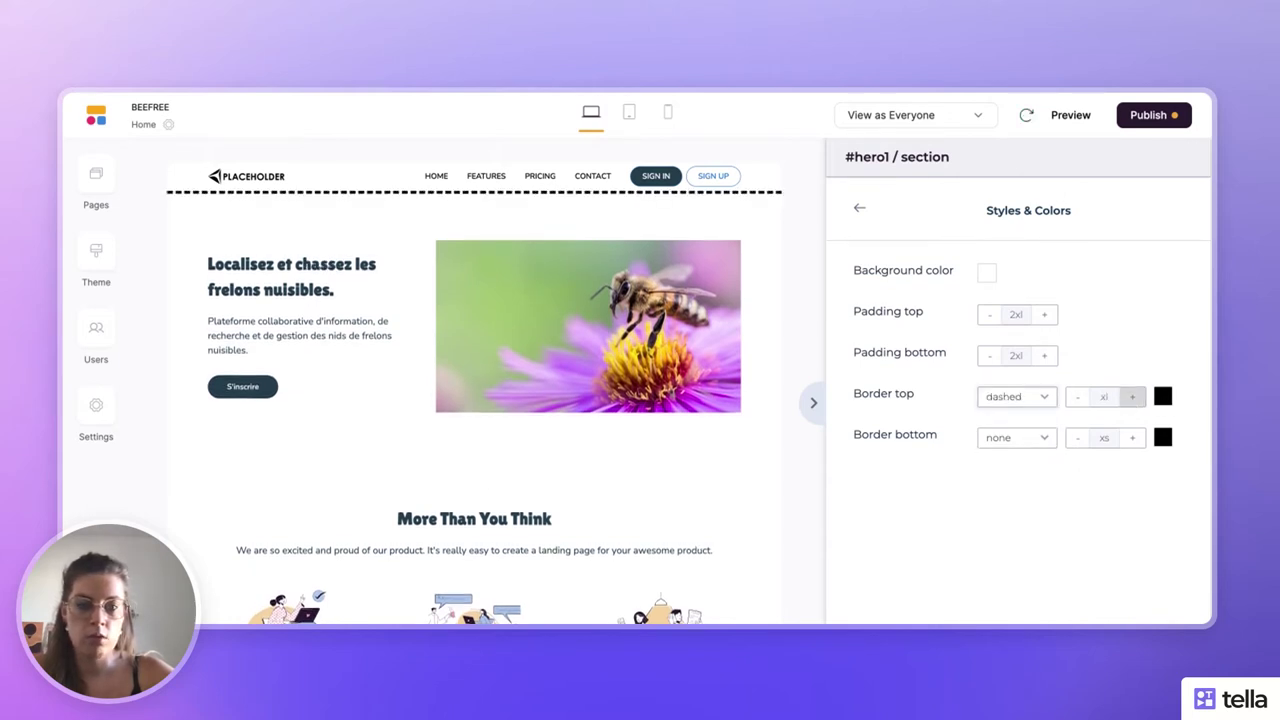
{"action": "left_click", "coordinate": [1044, 404]}
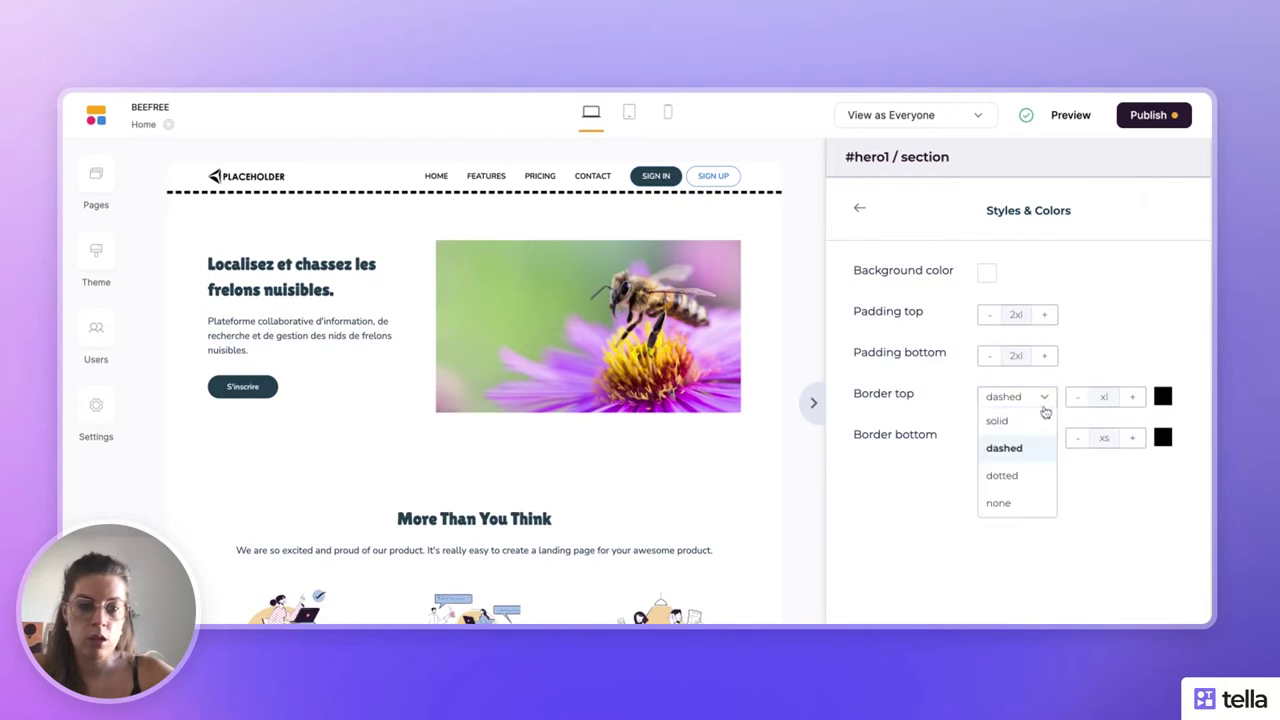
{"action": "left_click", "coordinate": [1004, 502]}
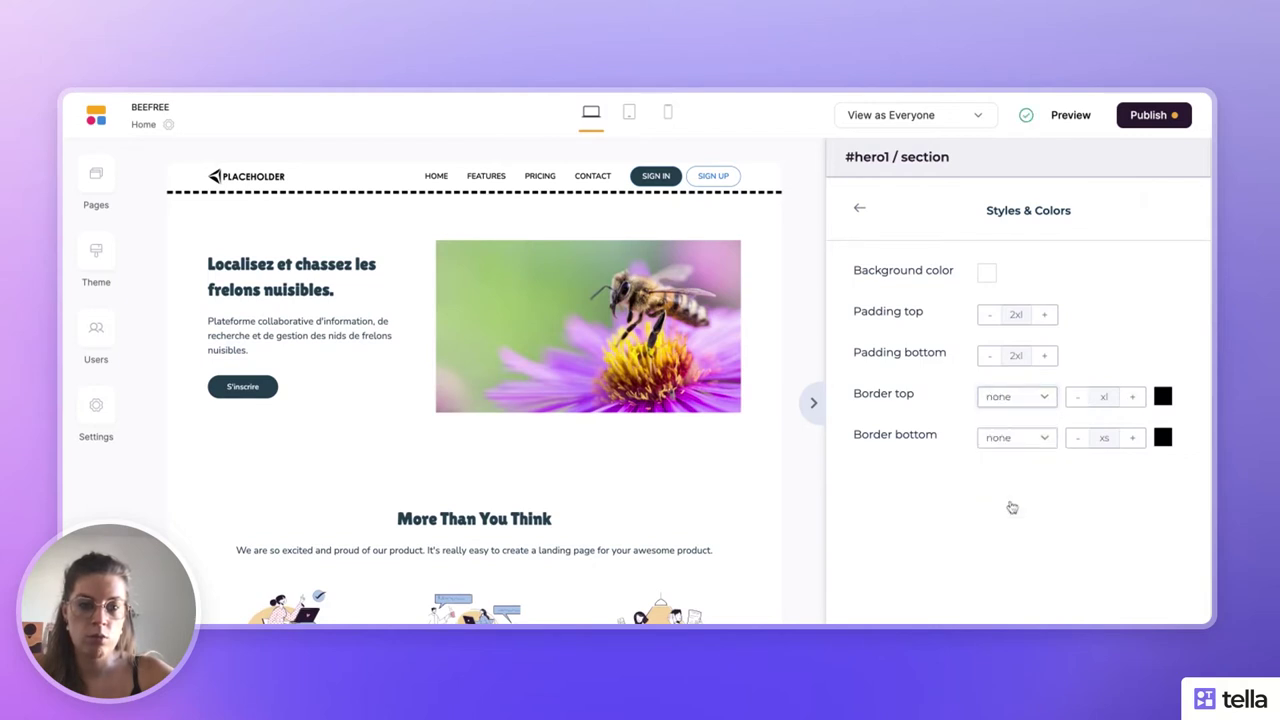
{"action": "left_click", "coordinate": [859, 220]}
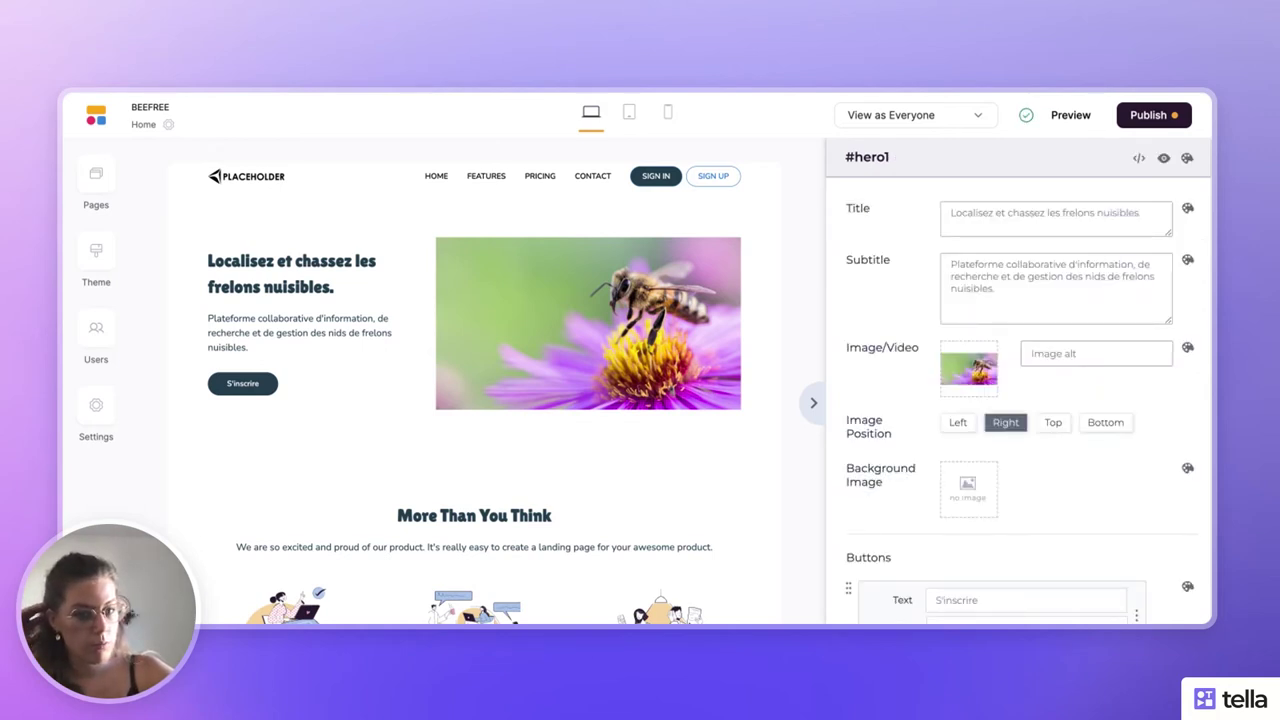
- Try the hero image positions and settle on placing it Right of the text
{"action": "left_click", "coordinate": [958, 424]}
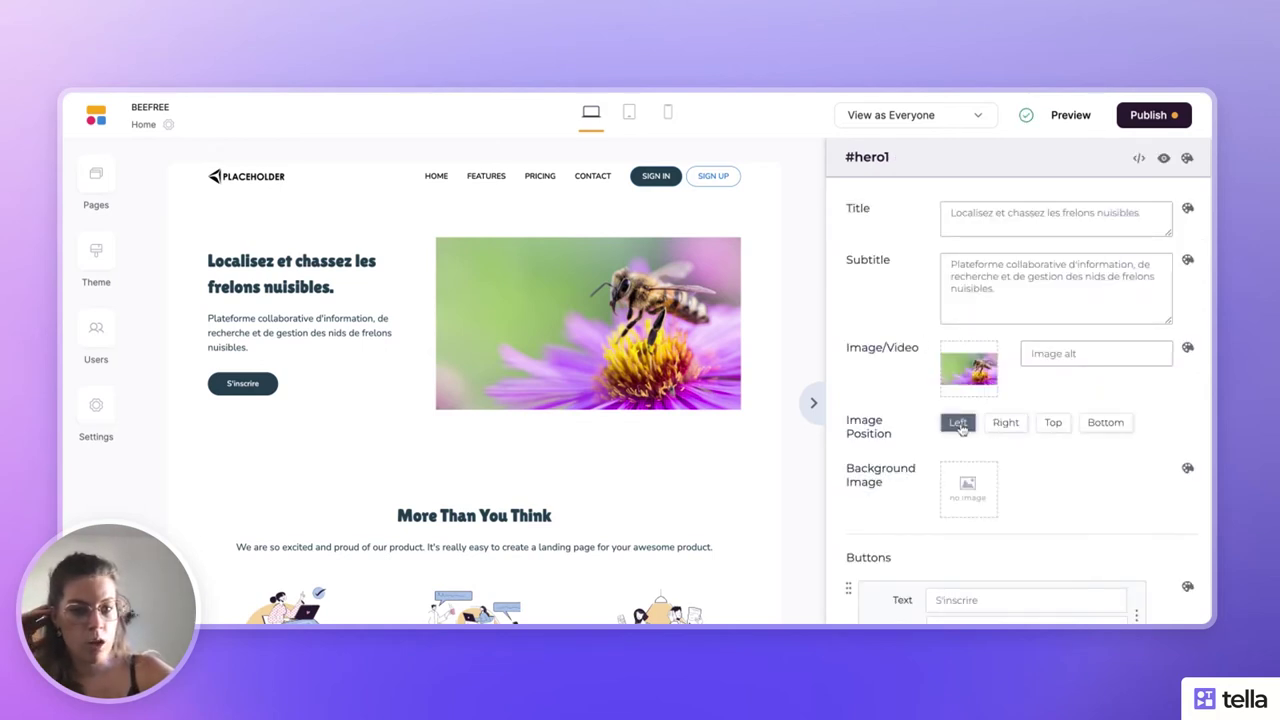
{"action": "left_click", "coordinate": [1053, 424]}
{"action": "left_click", "coordinate": [1093, 424]}
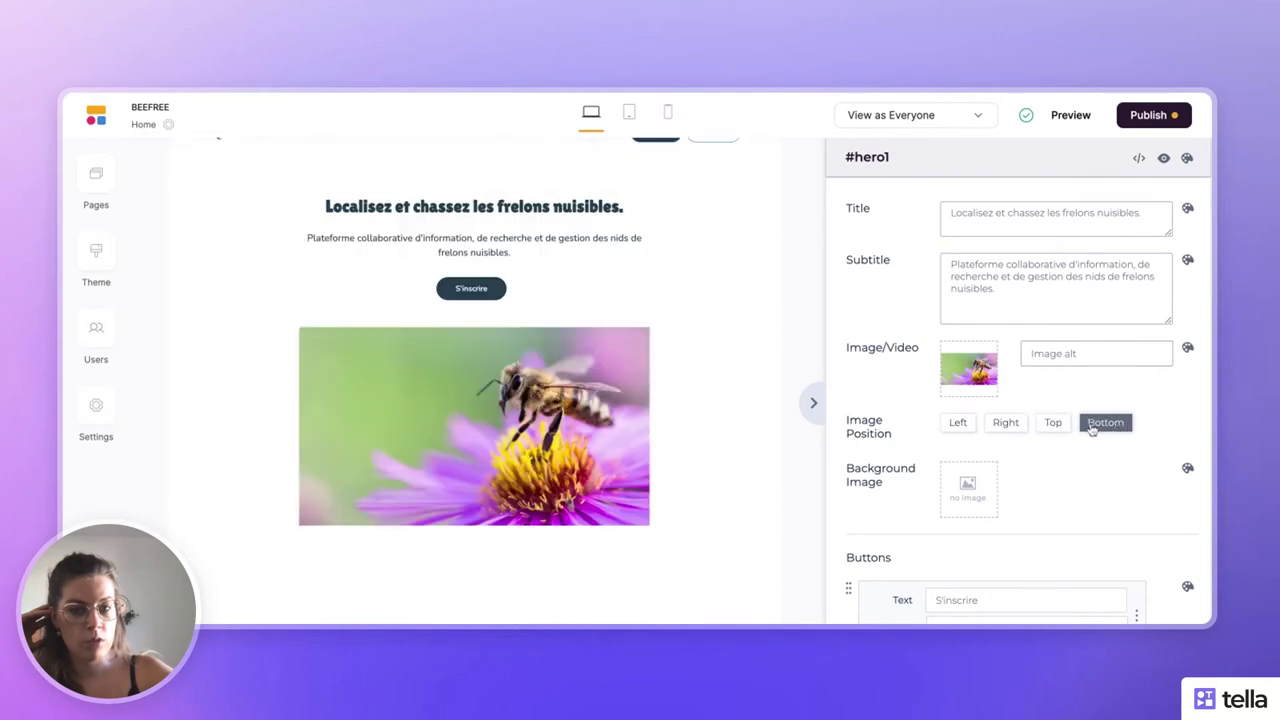
{"action": "left_click", "coordinate": [1016, 426]}
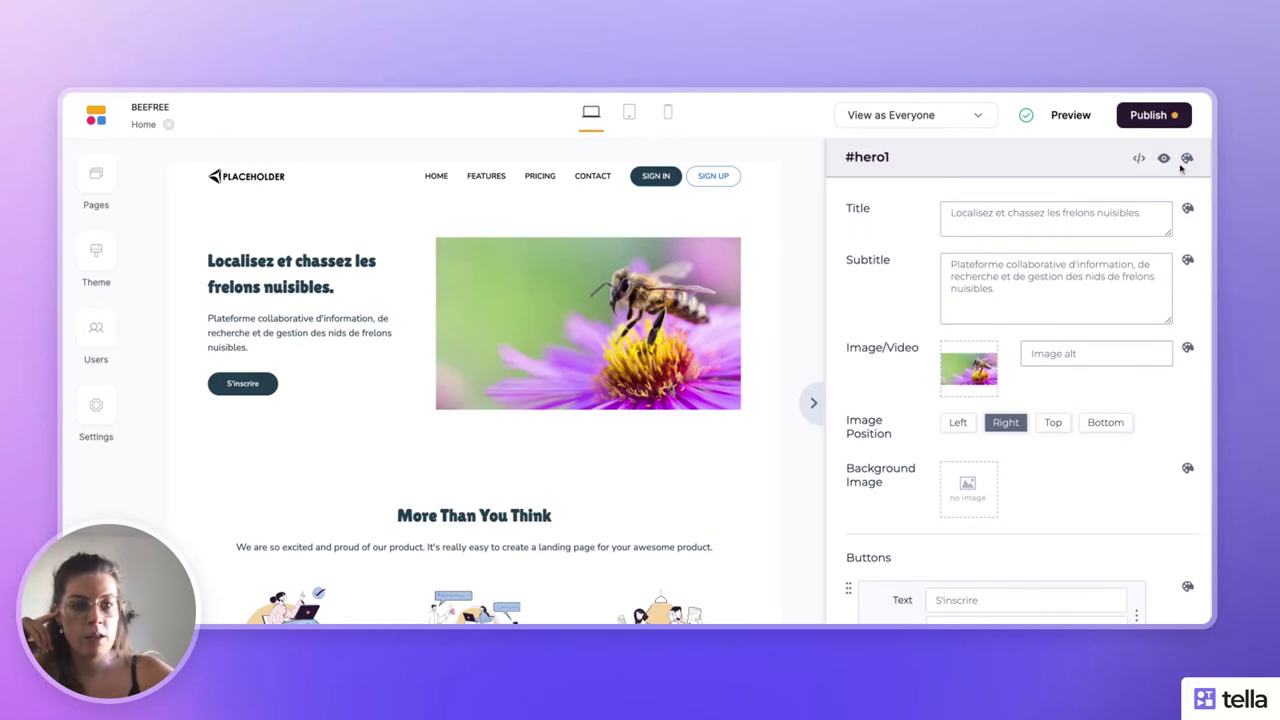
- Show the hero image's Styles & Colors settings: full size, no border, no rounding
{"action": "left_click", "coordinate": [1190, 211]}
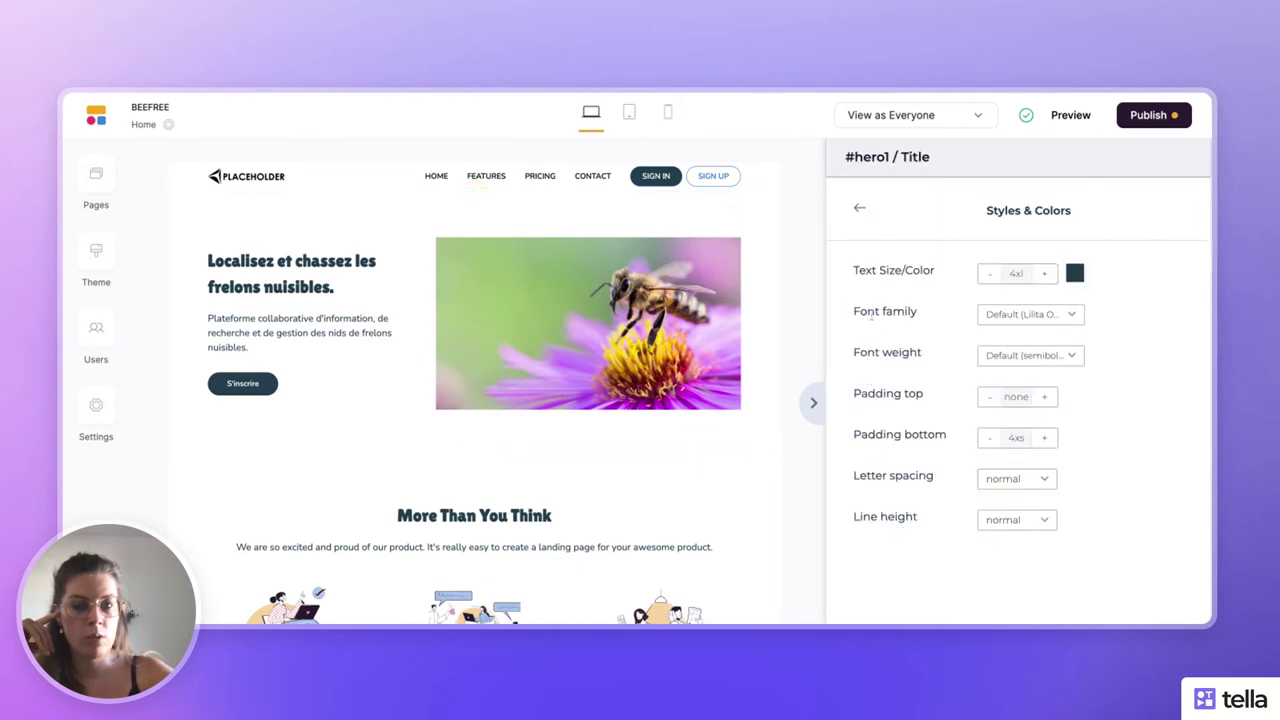
{"action": "left_click", "coordinate": [860, 208]}
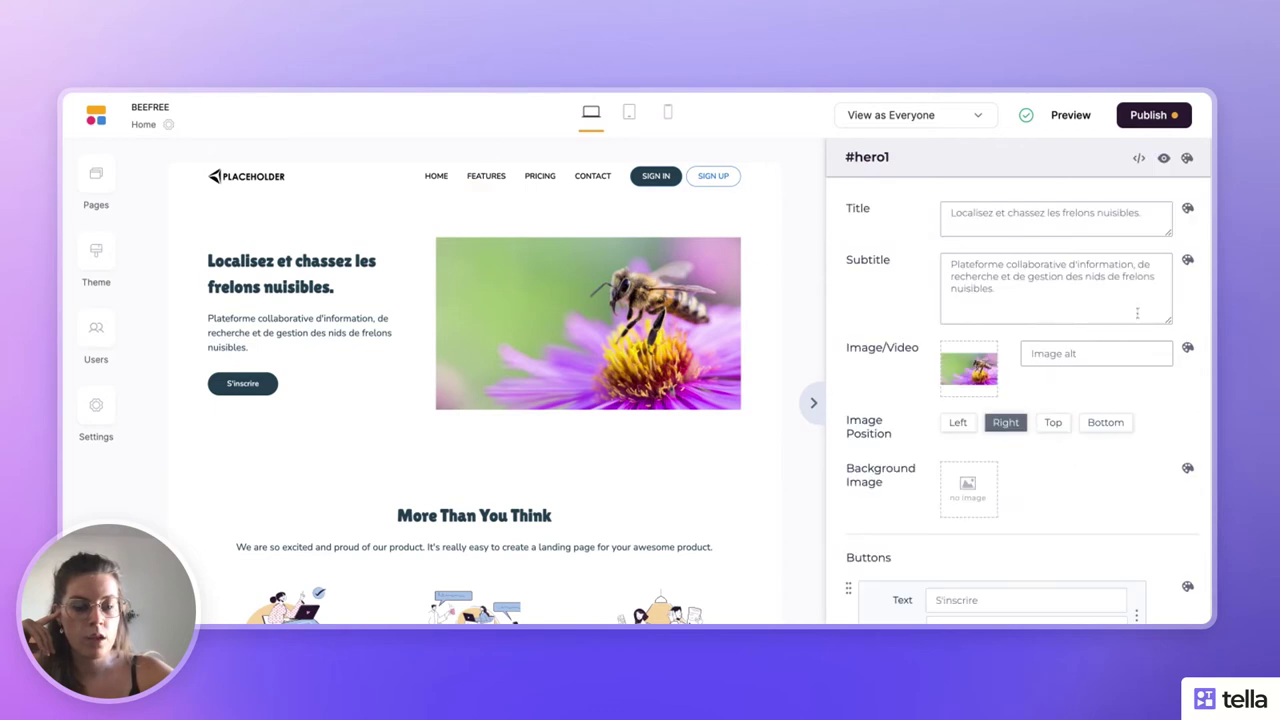
{"action": "left_click", "coordinate": [1187, 347]}
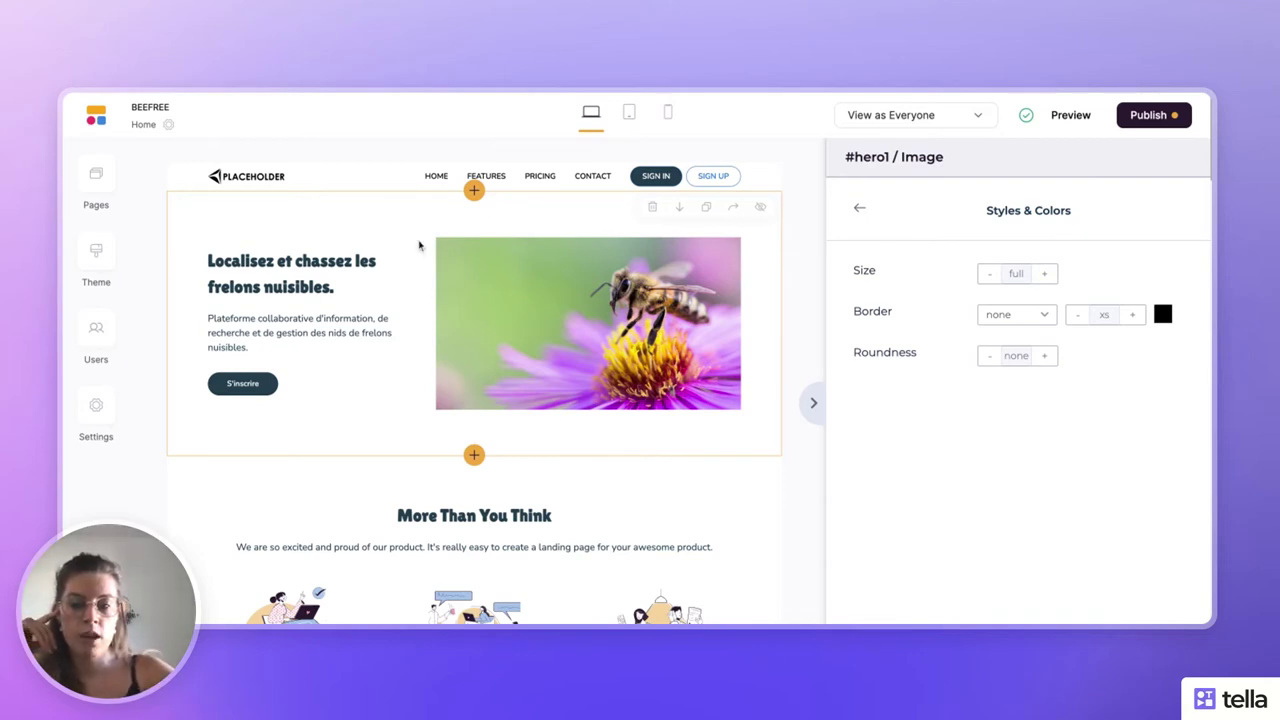
- Keep the bee image borderless, set its corner roundness to 4xl, then return to hero settings
{"action": "left_click", "coordinate": [1047, 323]}
{"action": "left_click", "coordinate": [1066, 343]}
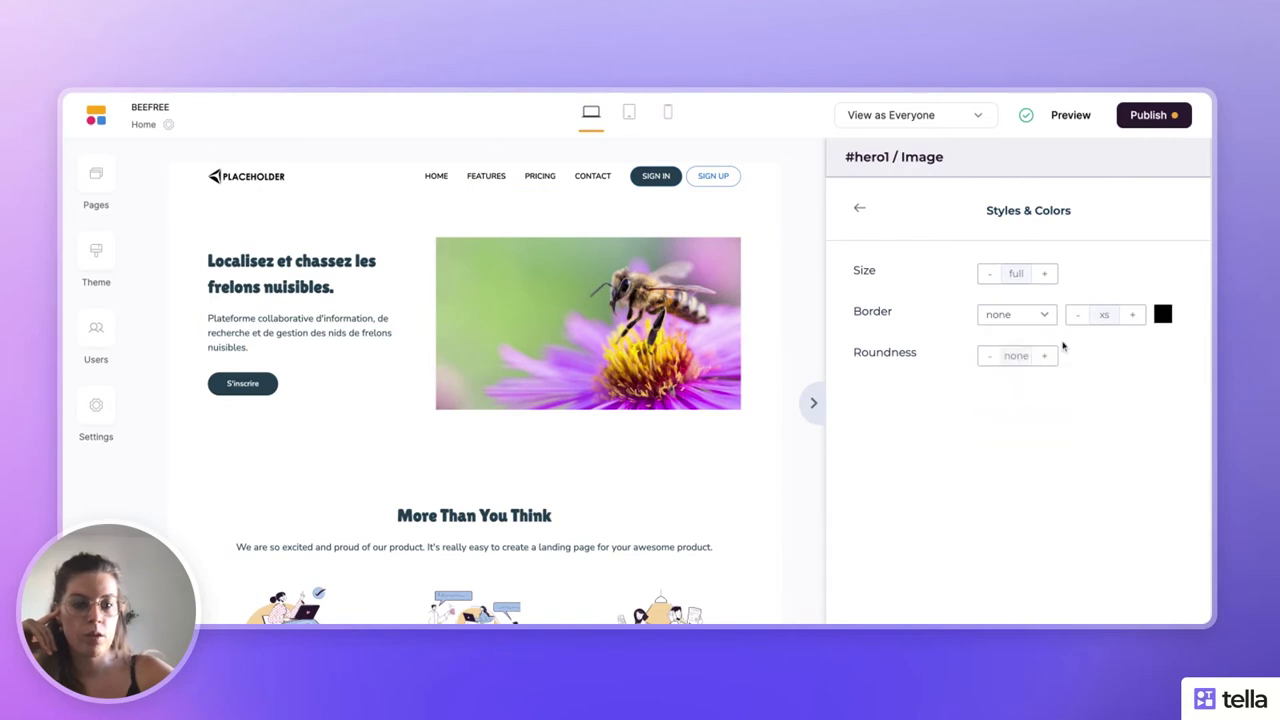
{"action": "left_click", "coordinate": [1045, 358]}
{"action": "left_click", "coordinate": [1045, 358]}
{"action": "left_click", "coordinate": [1045, 358]}
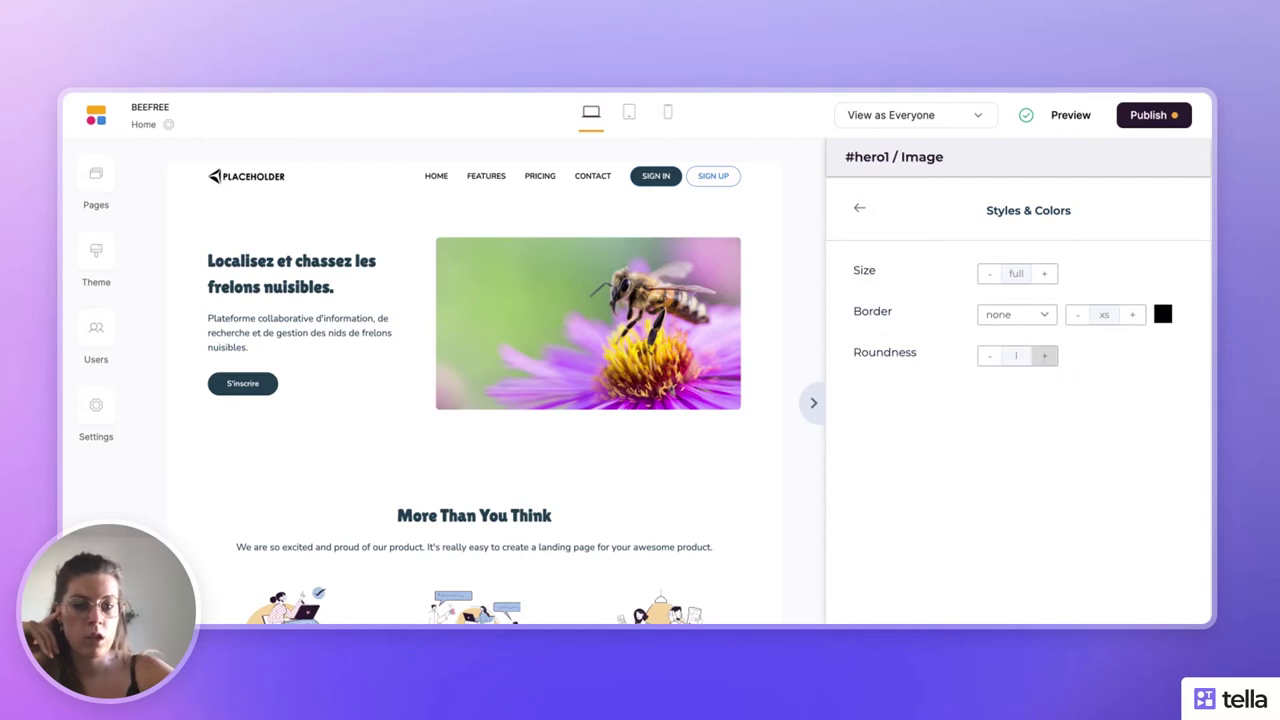
{"action": "left_click", "coordinate": [1044, 356]}
{"action": "left_click", "coordinate": [1044, 356]}
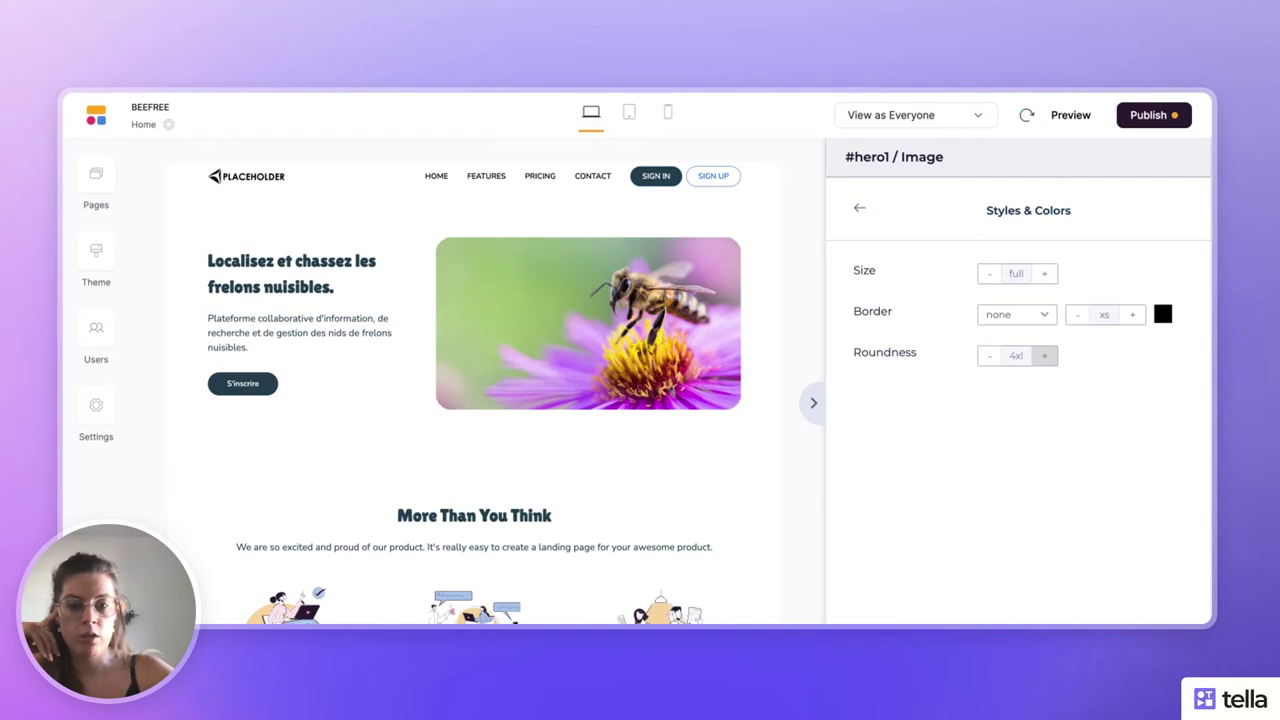
{"action": "left_click", "coordinate": [1044, 355]}
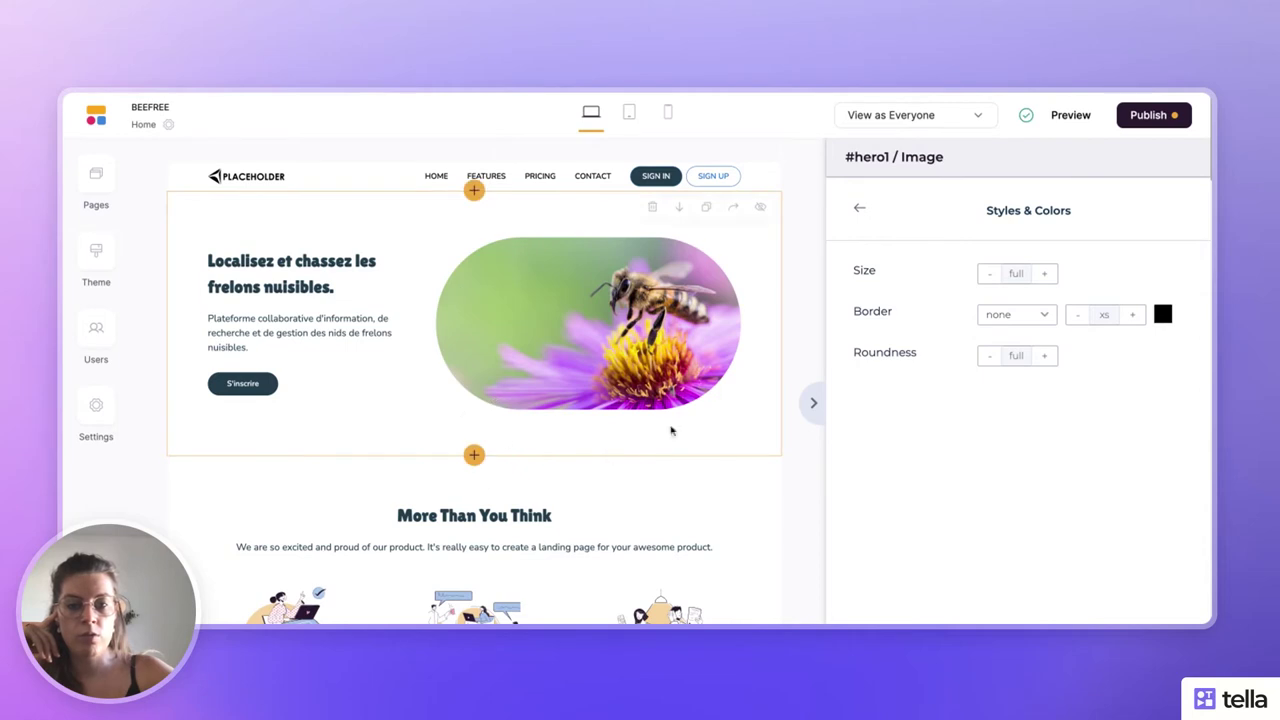
{"action": "left_click", "coordinate": [992, 358]}
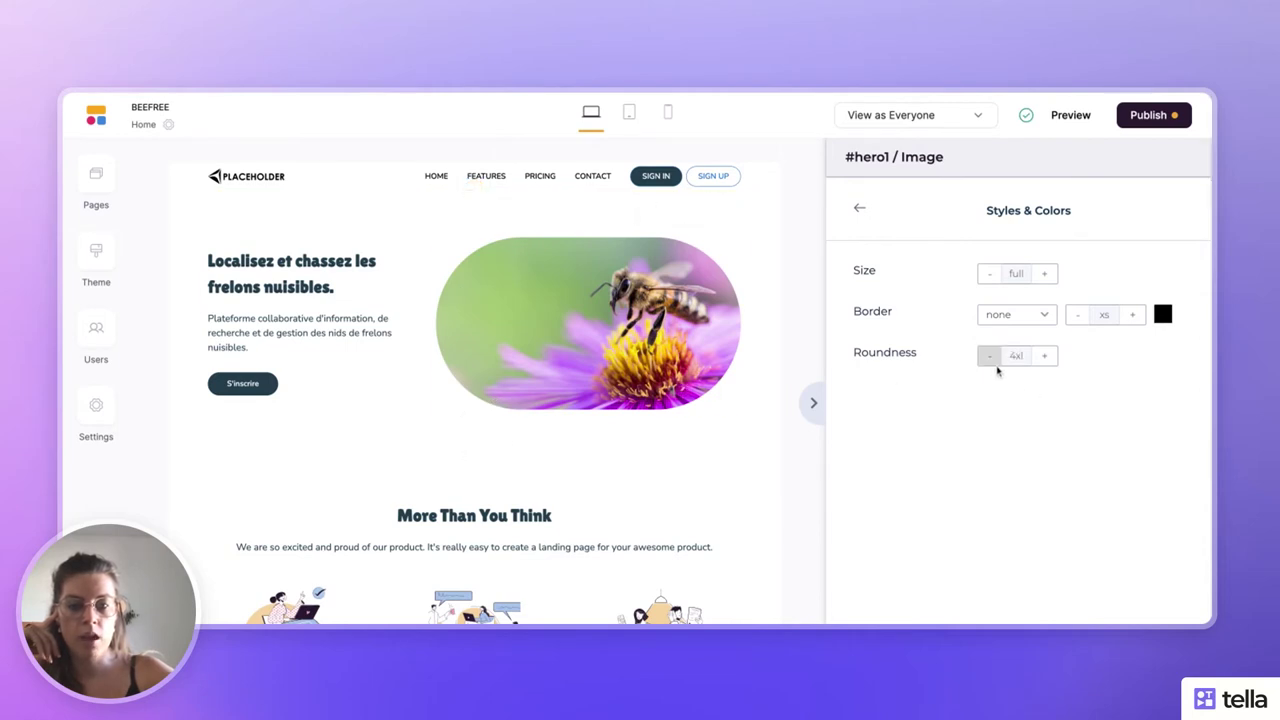
{"action": "left_click", "coordinate": [1047, 357]}
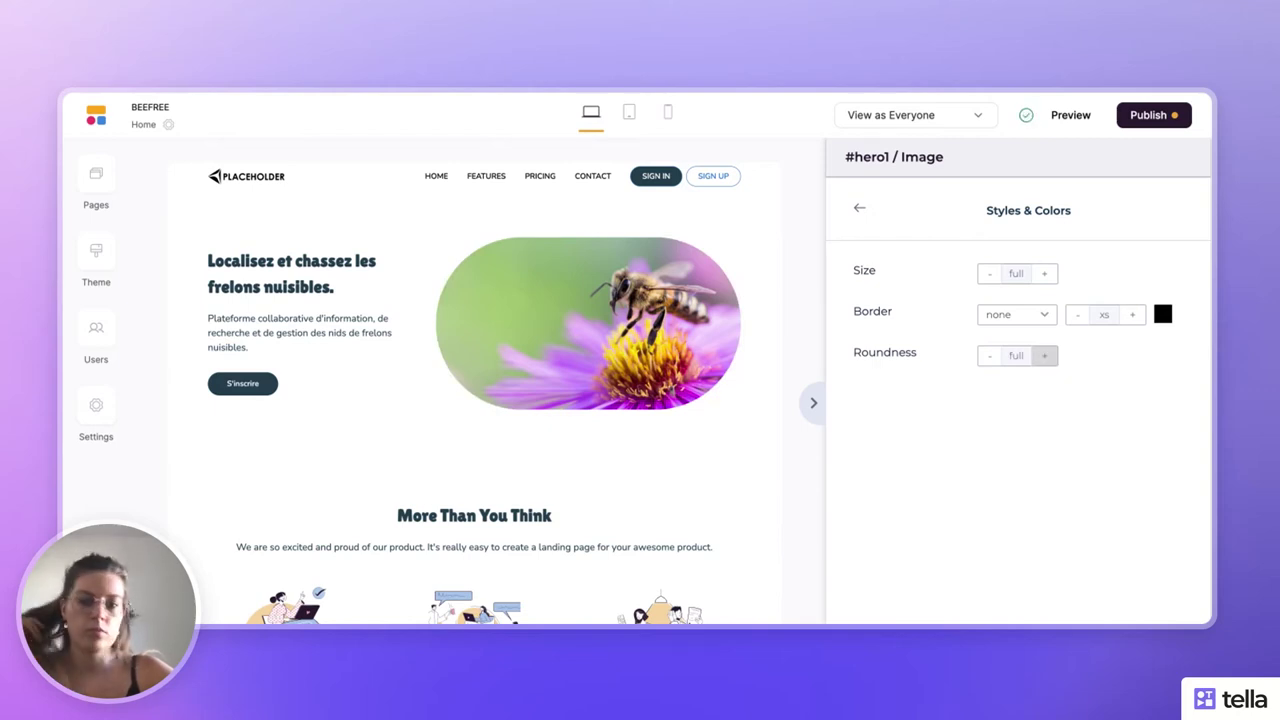
{"action": "left_click", "coordinate": [990, 360]}
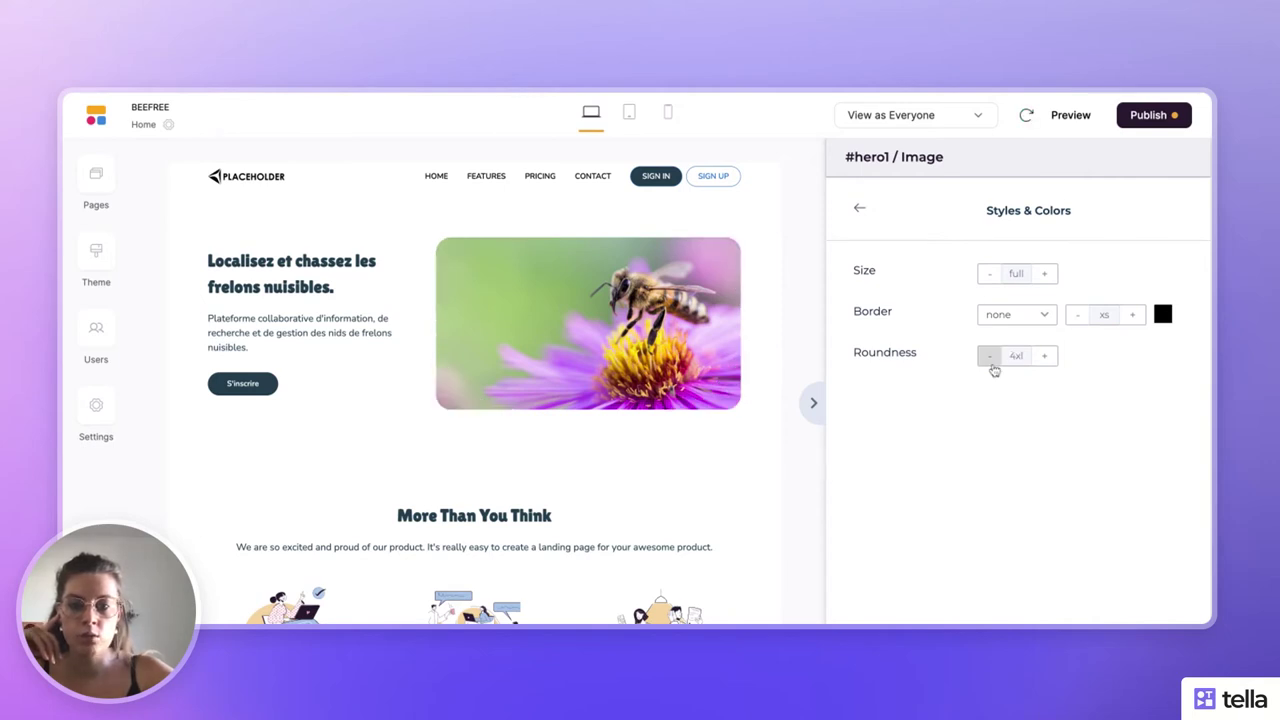
{"action": "left_click", "coordinate": [859, 208]}
- Add a second hero button and change its label from 'Button label' to 'Se connecter'
{"action": "scroll", "coordinate": [895, 377], "scroll_direction": "down", "scroll_amount": 3}
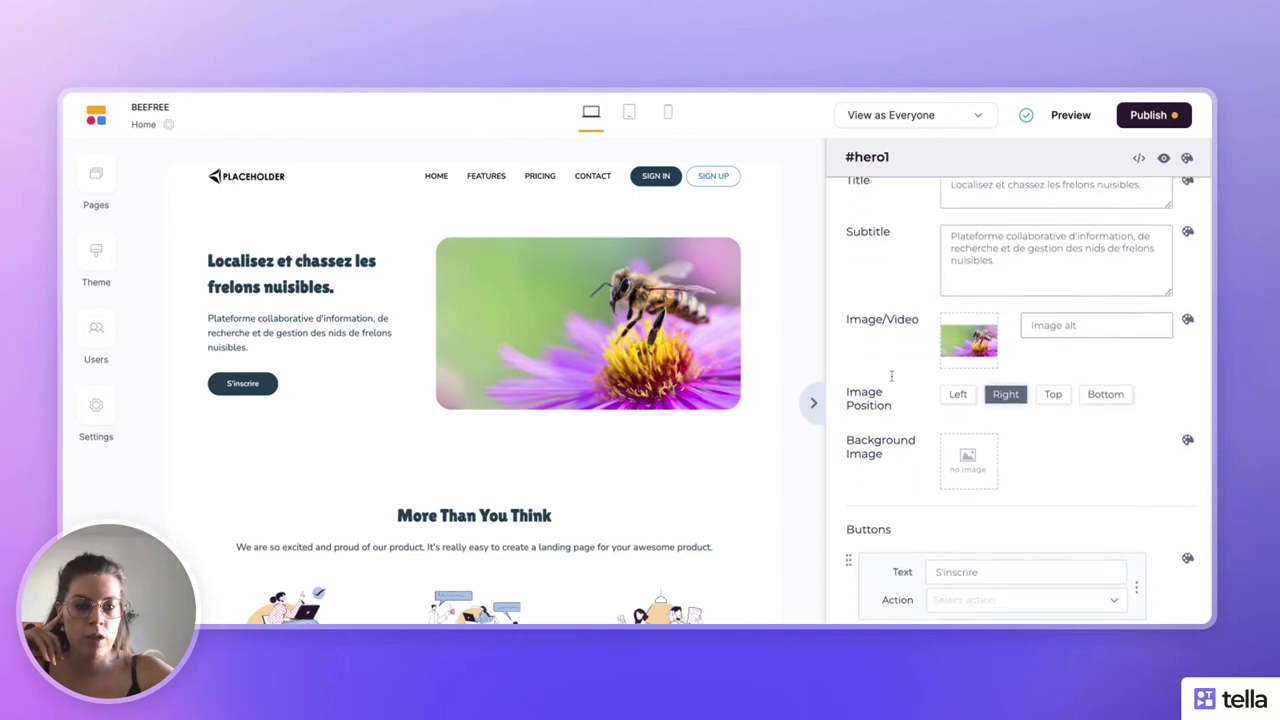
{"action": "mouse_move", "coordinate": [1167, 430]}
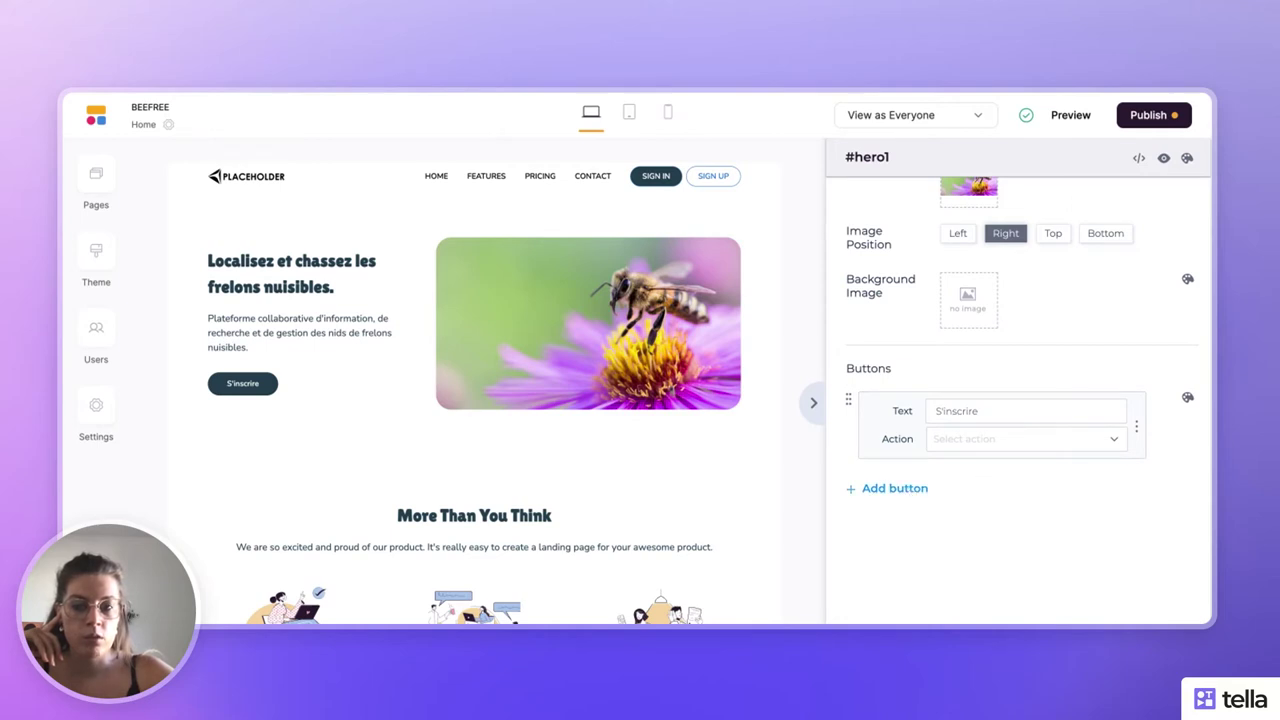
{"action": "left_click", "coordinate": [893, 488]}
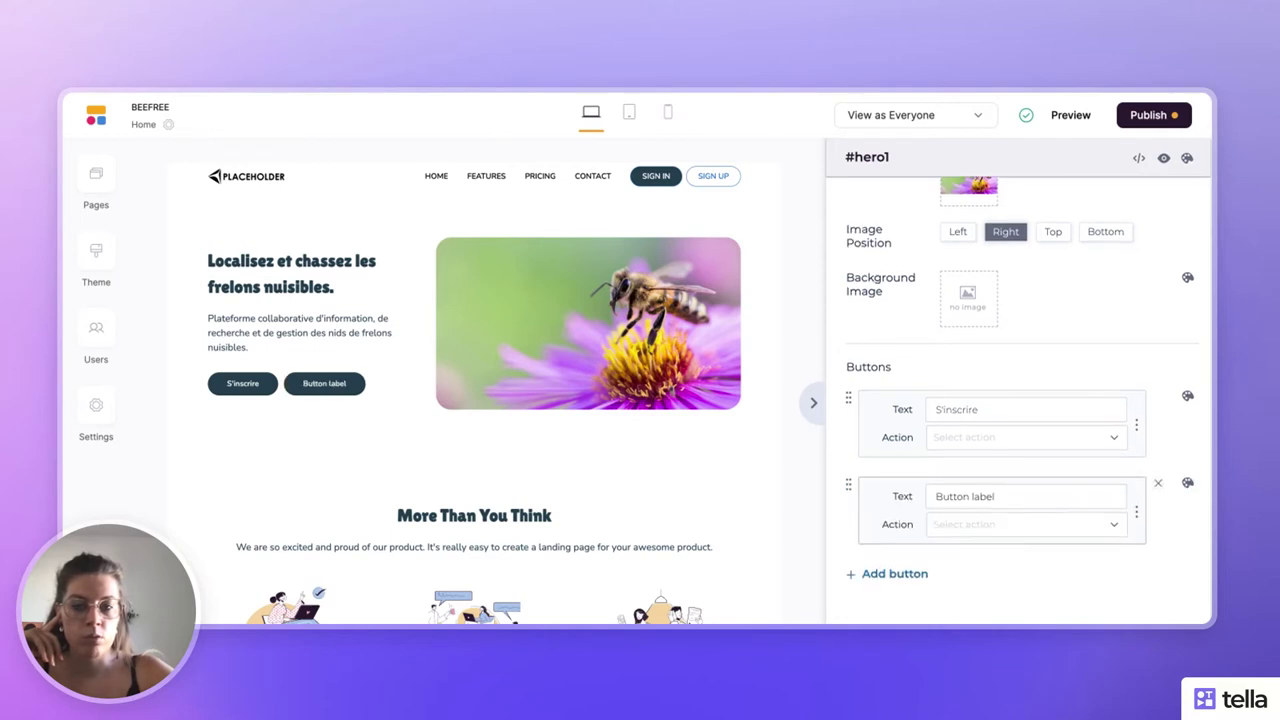
{"action": "scroll", "coordinate": [968, 434], "scroll_direction": "down", "scroll_amount": 2}
{"action": "triple_click", "coordinate": [986, 392]}
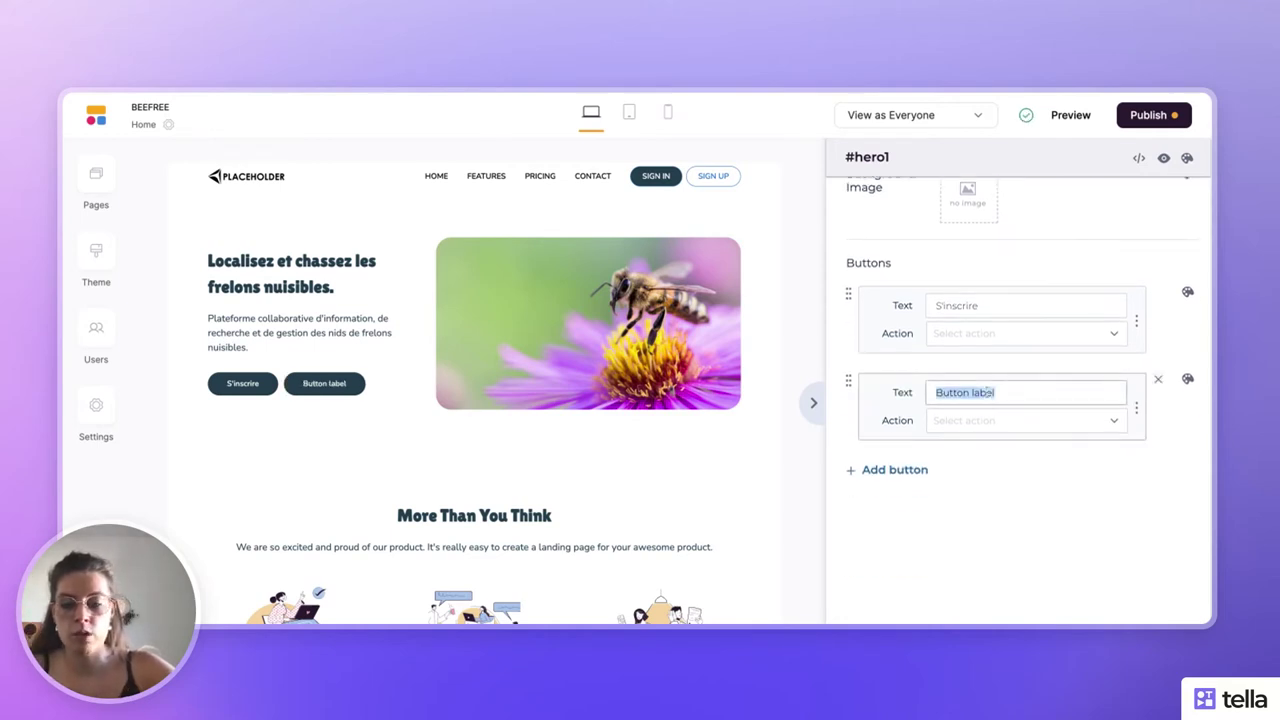
{"action": "type", "text": "Se connecter"}
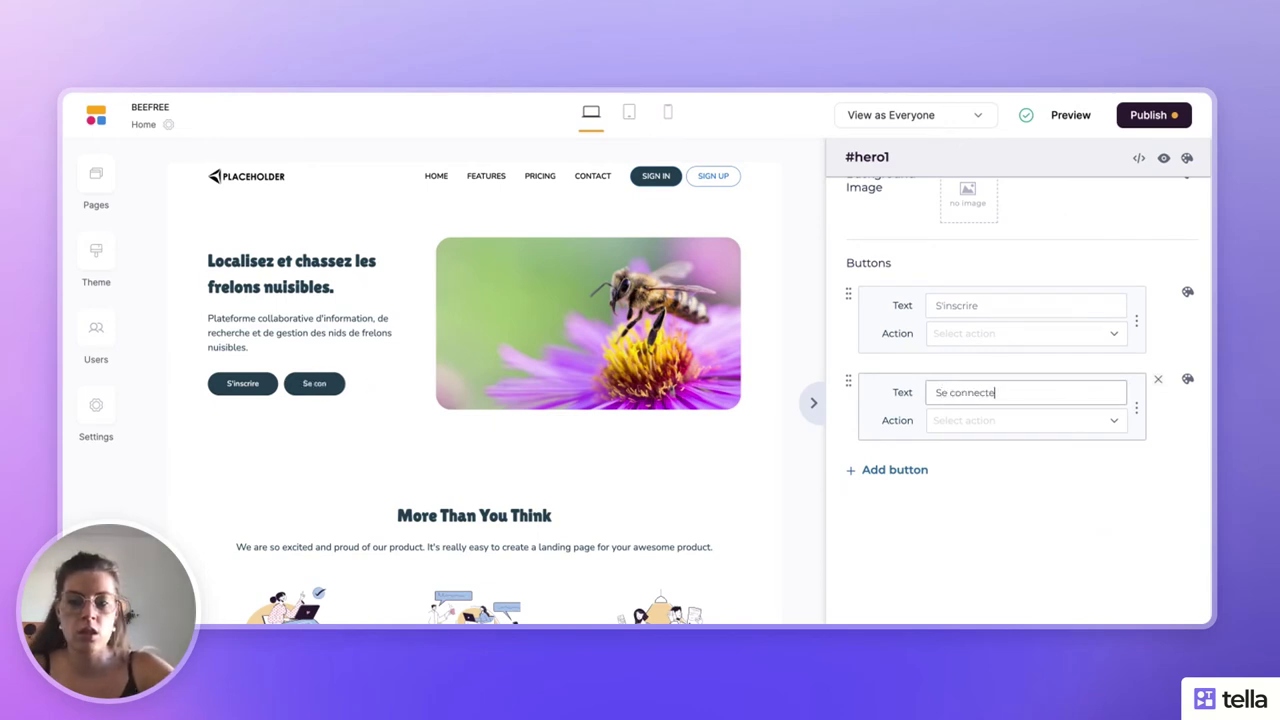
{"action": "left_click", "coordinate": [1042, 420]}
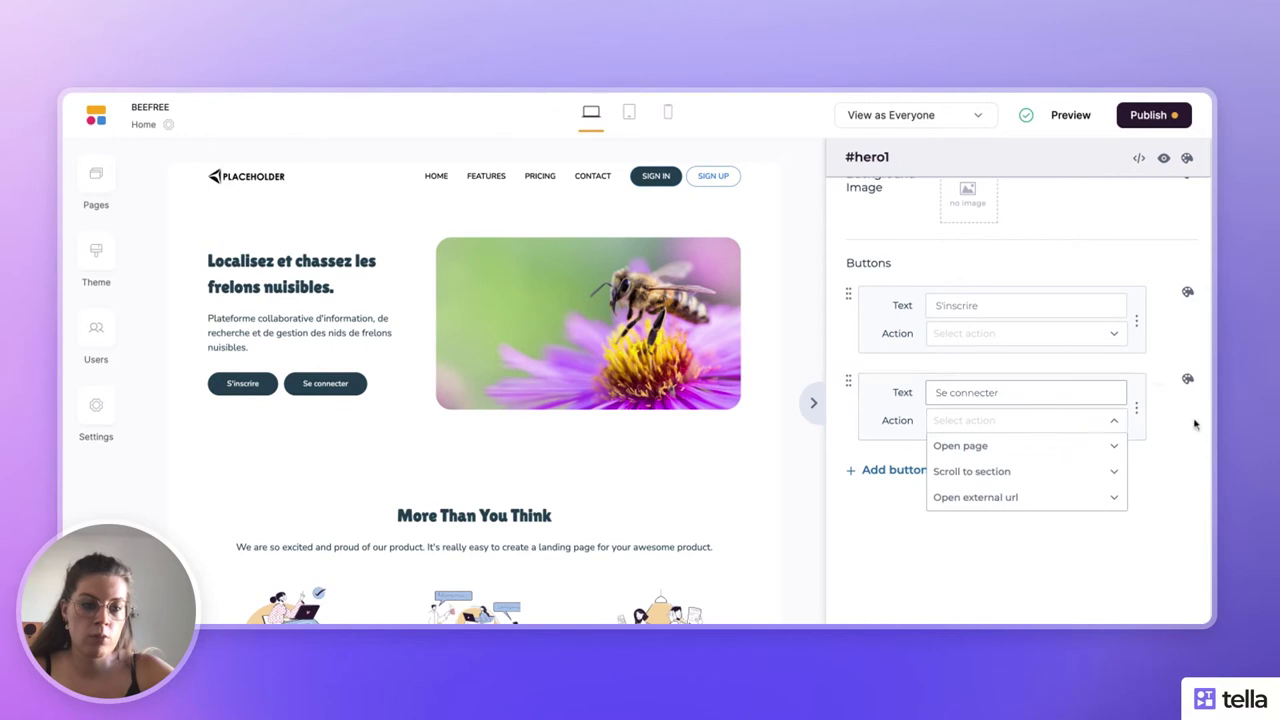
{"action": "left_click", "coordinate": [1190, 377]}
- Set the Se connecter button's background colour to the white swatch
{"action": "left_click", "coordinate": [1190, 377]}
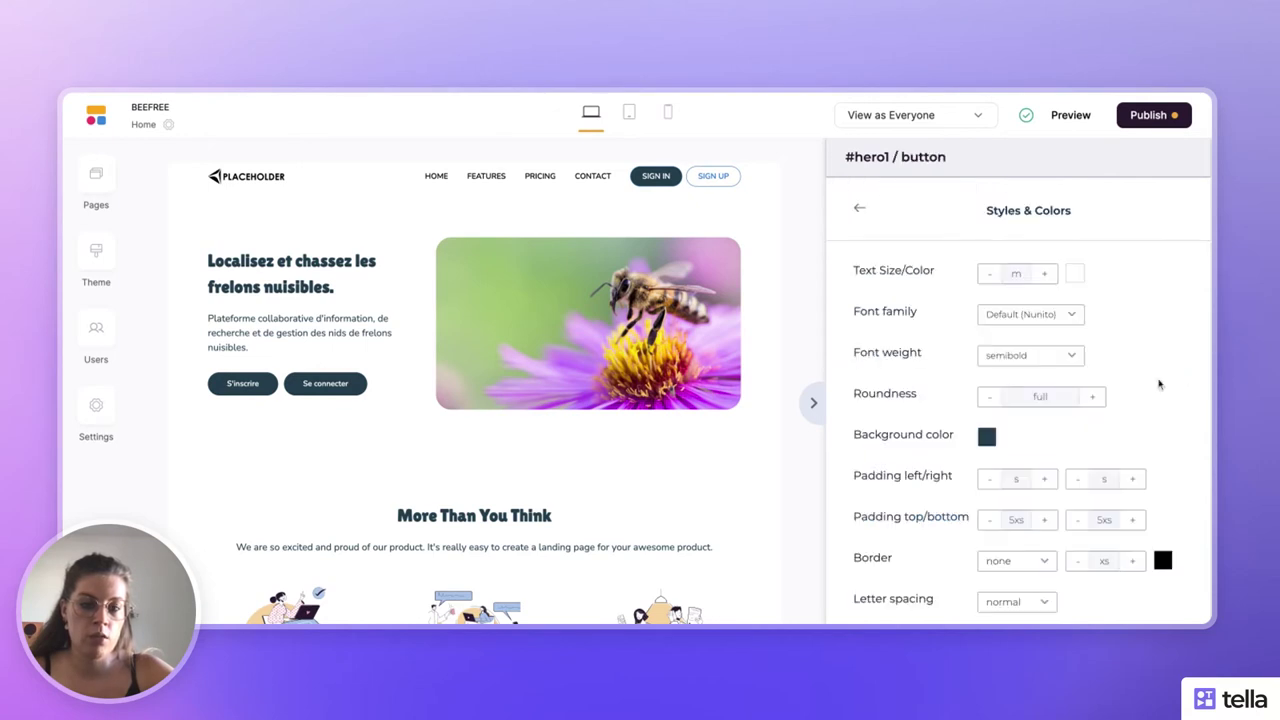
{"action": "scroll", "coordinate": [1086, 394], "scroll_direction": "down", "scroll_amount": 1}
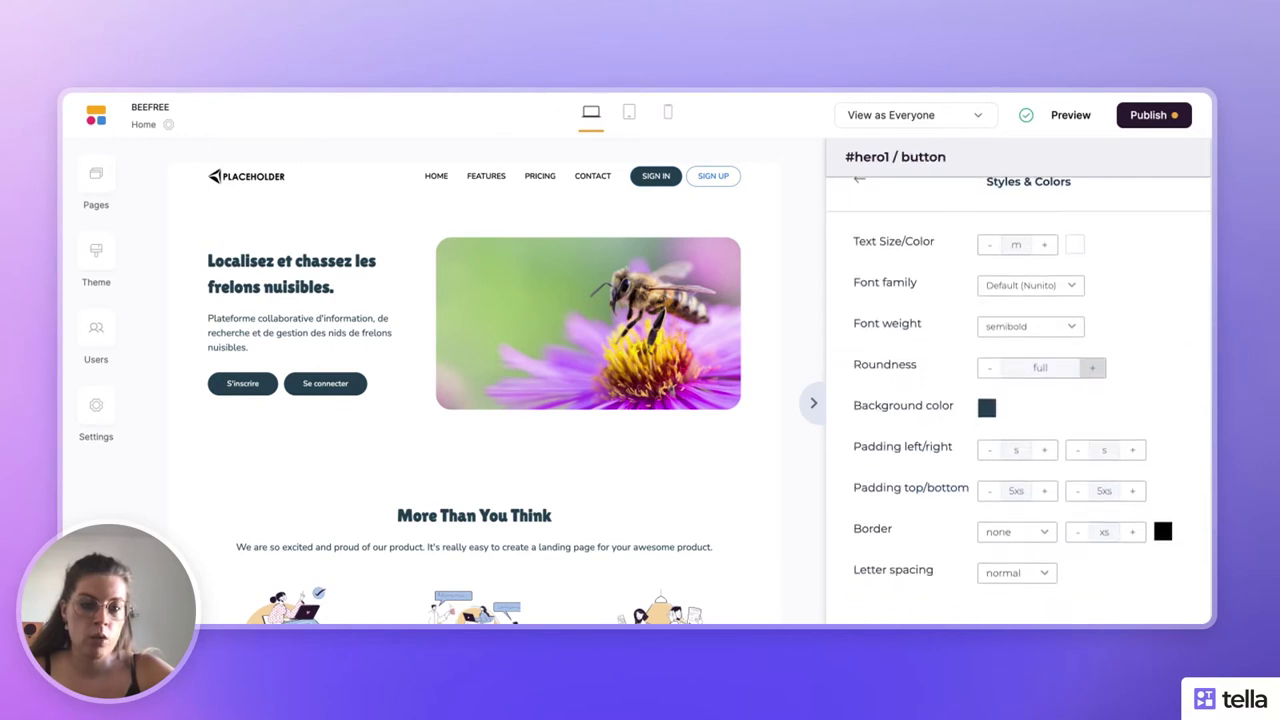
{"action": "scroll", "coordinate": [1019, 395], "scroll_direction": "up", "scroll_amount": 1}
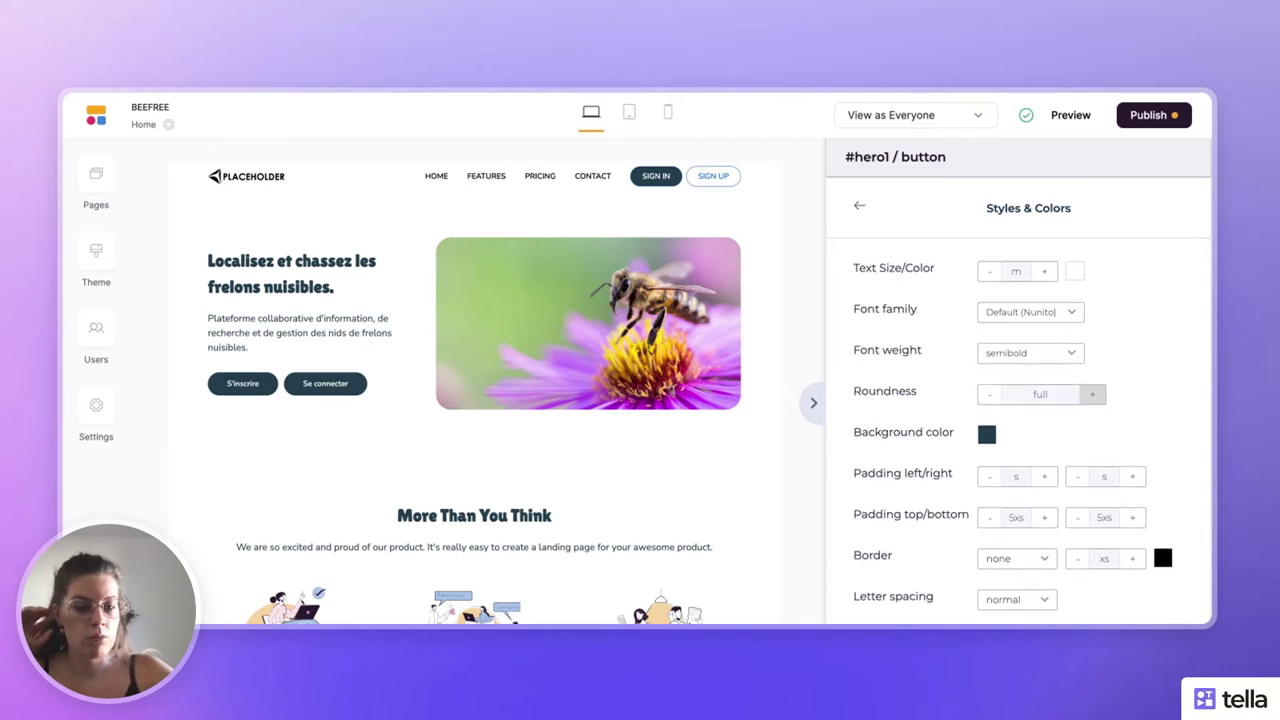
{"action": "scroll", "coordinate": [1092, 394], "scroll_direction": "down", "scroll_amount": 1}
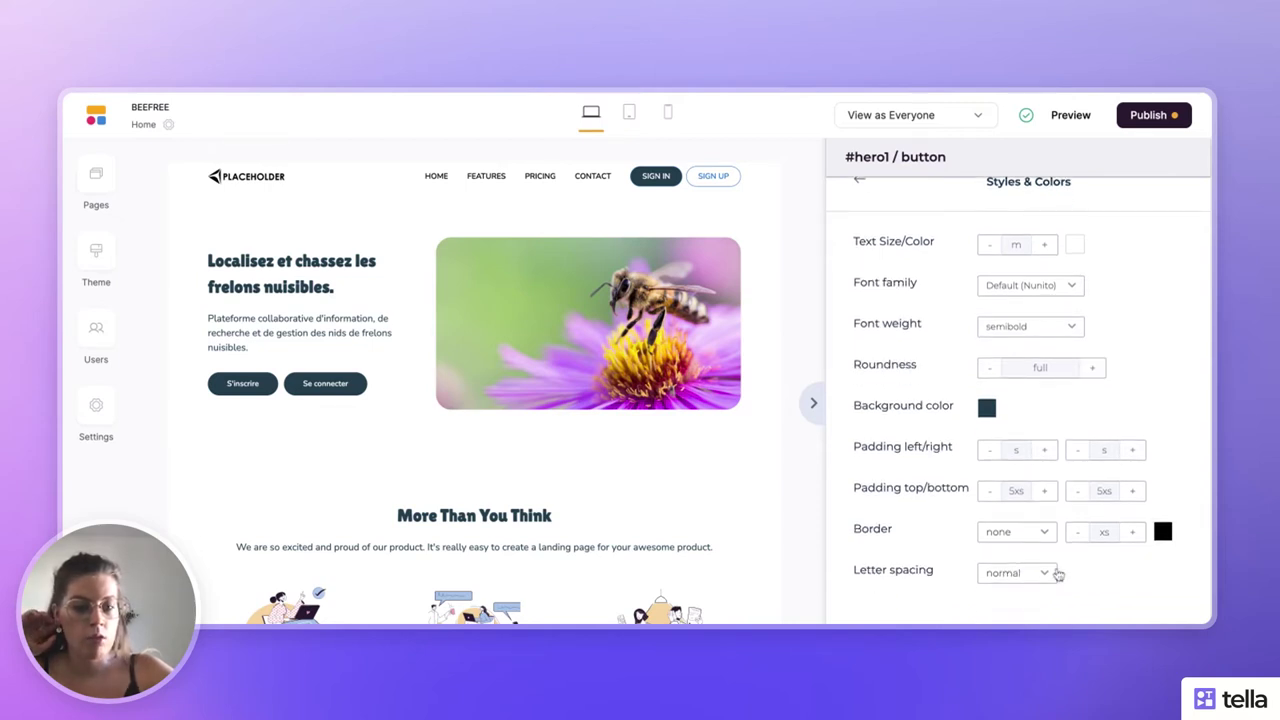
{"action": "left_click", "coordinate": [988, 408]}
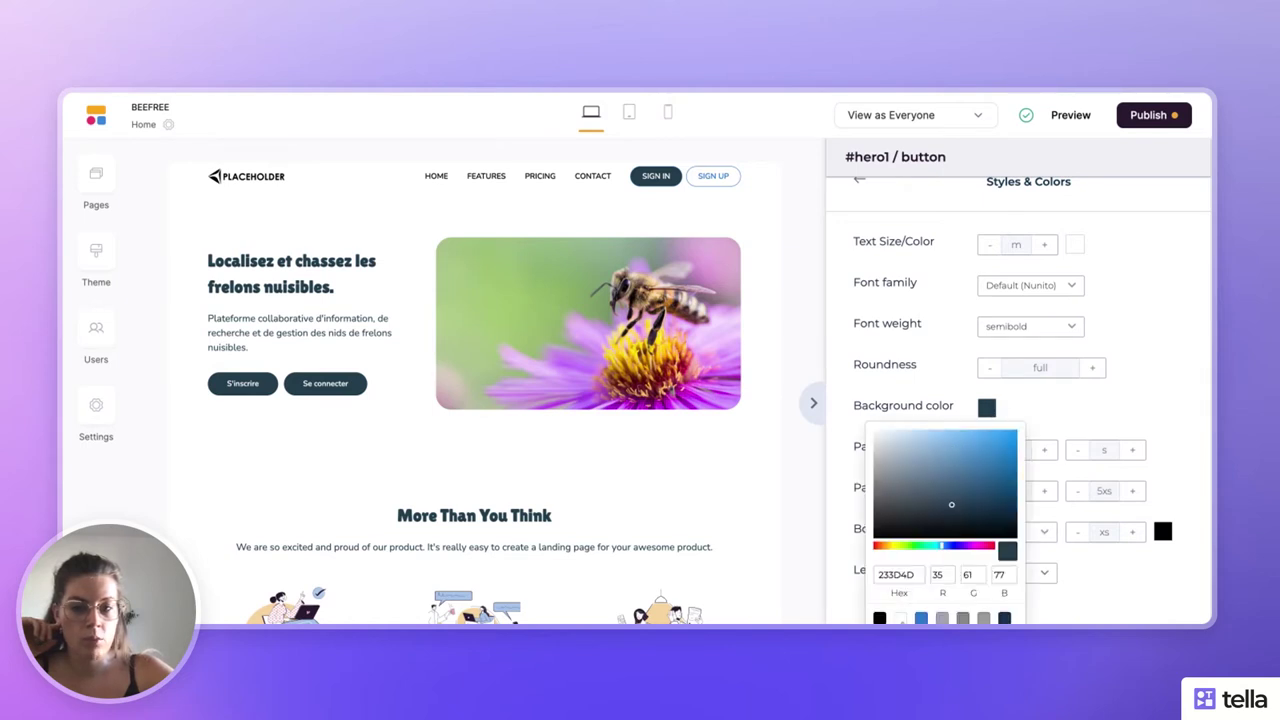
{"action": "left_click", "coordinate": [900, 618]}
{"action": "left_click", "coordinate": [1131, 379]}
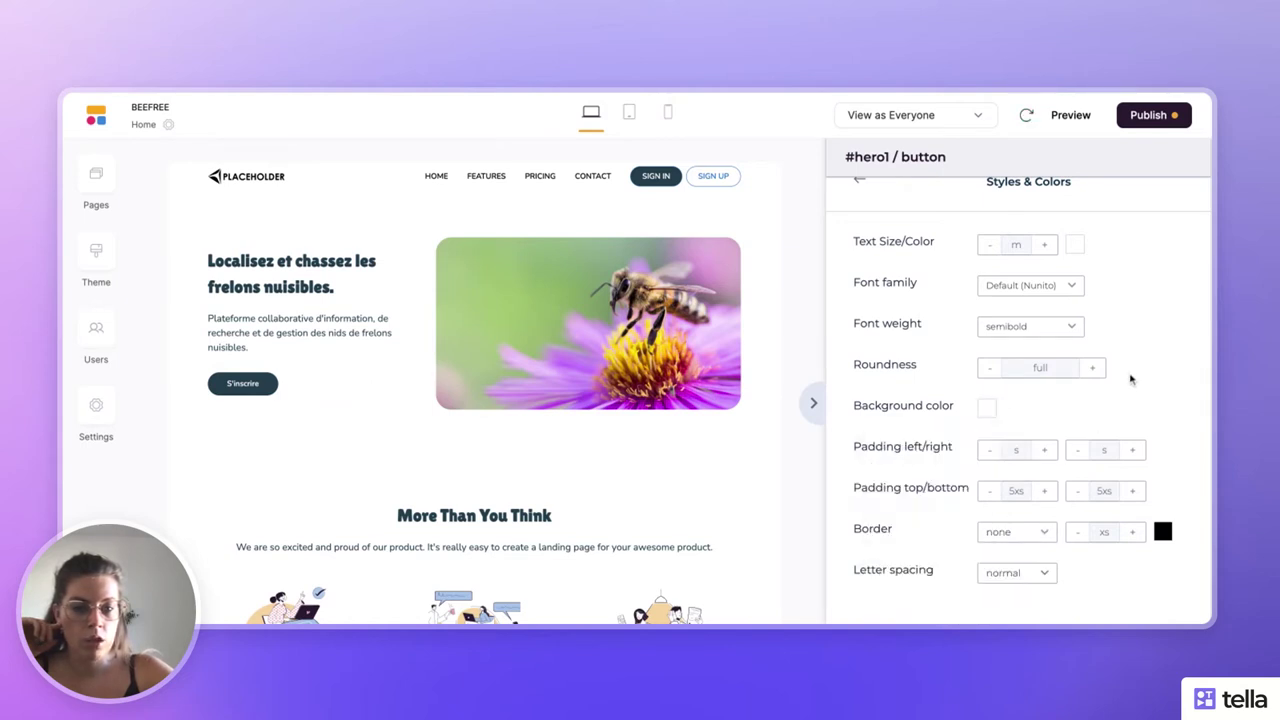
- Go back to the hero button list and reopen Se connecter's style settings
{"action": "scroll", "coordinate": [1023, 438], "scroll_direction": "up", "scroll_amount": 1}
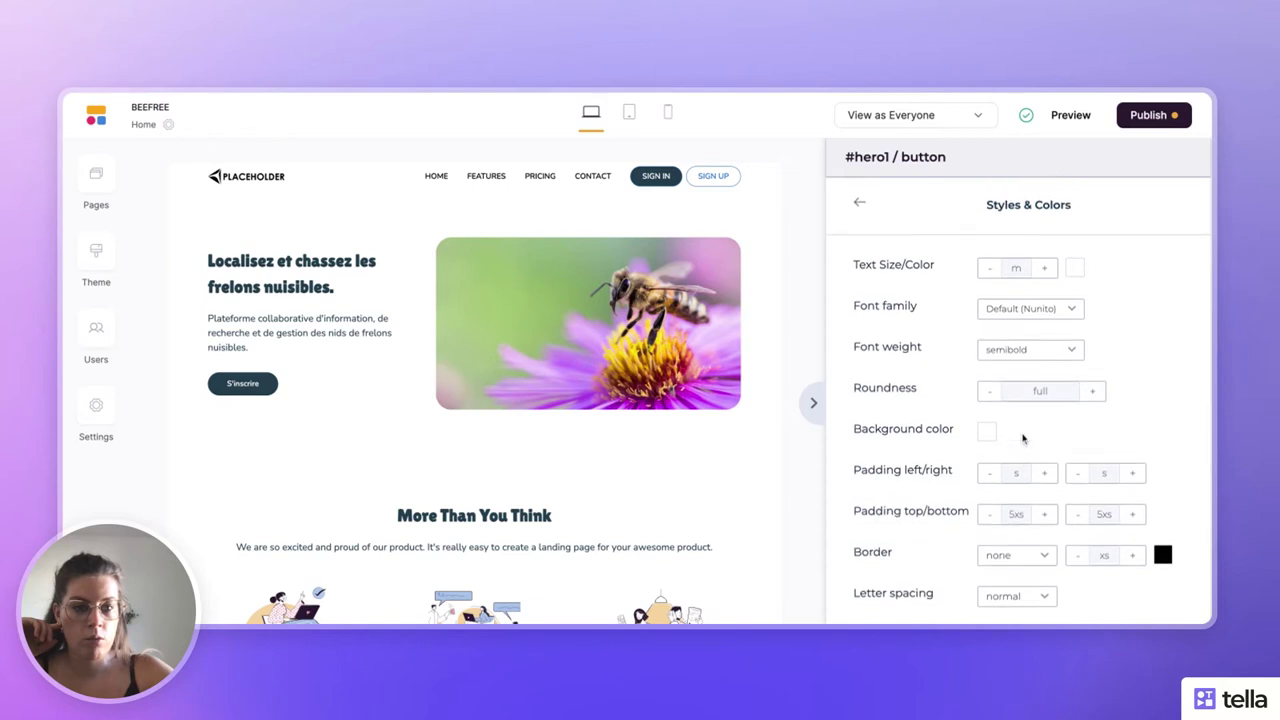
{"action": "left_click", "coordinate": [858, 204]}
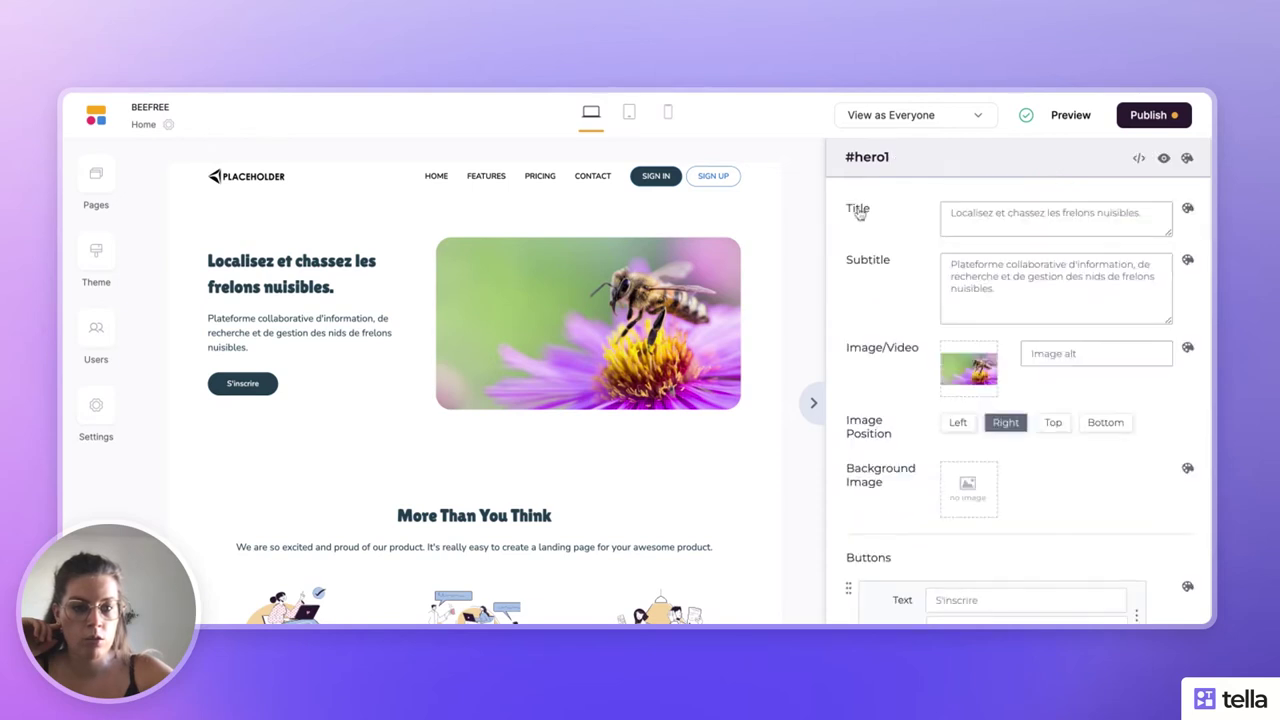
{"action": "left_click", "coordinate": [1187, 379]}
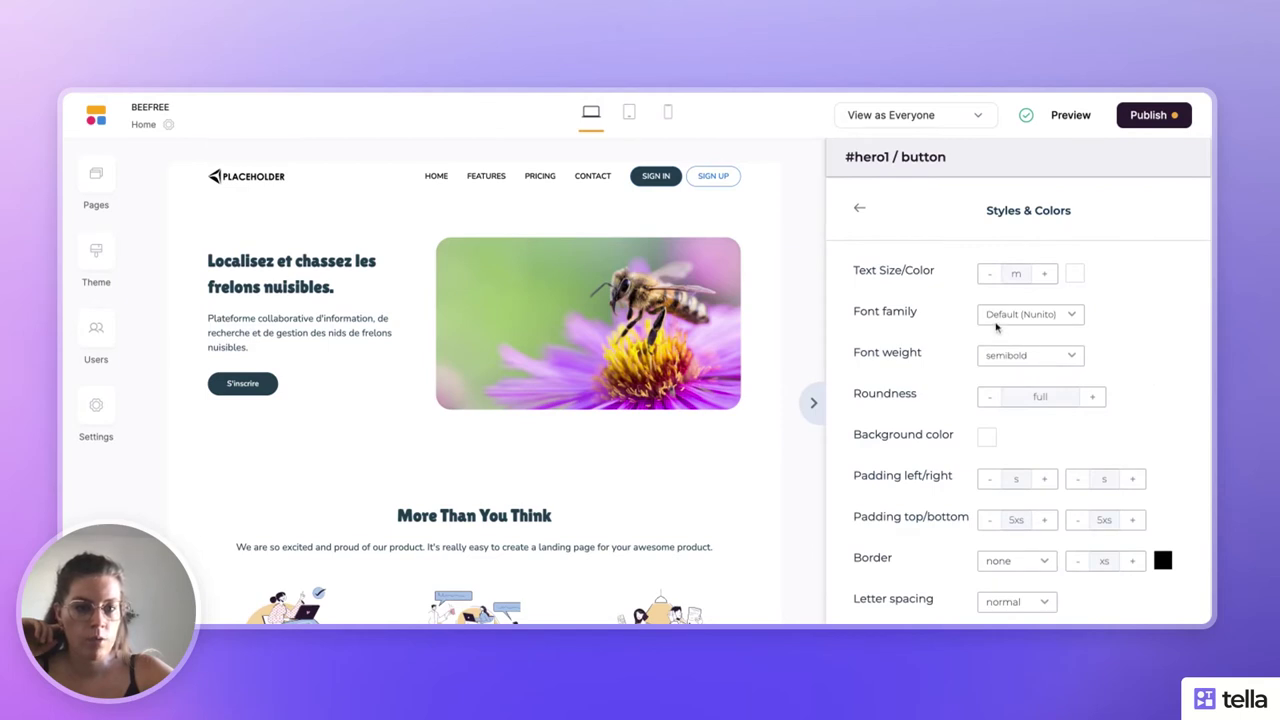
- Change the Se connecter label's text colour to dark navy 13324B
{"action": "left_click", "coordinate": [1075, 274]}
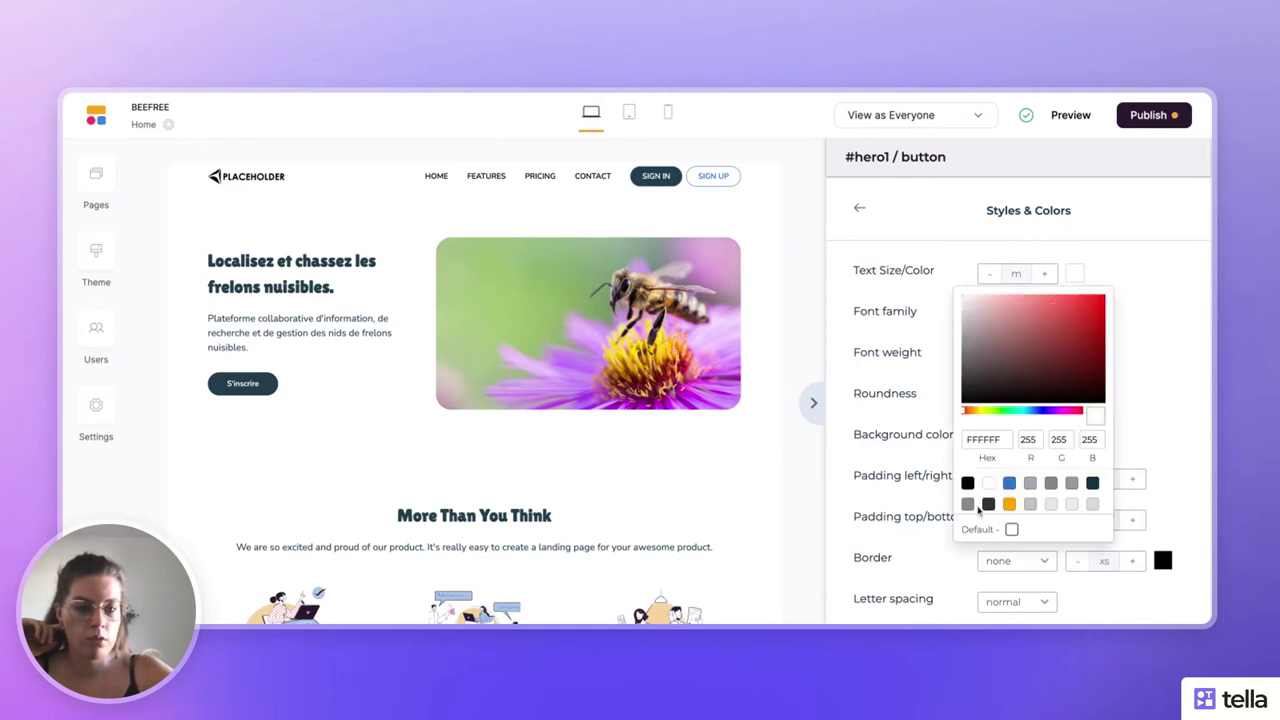
{"action": "scroll", "coordinate": [1050, 488], "scroll_direction": "down", "scroll_amount": 1}
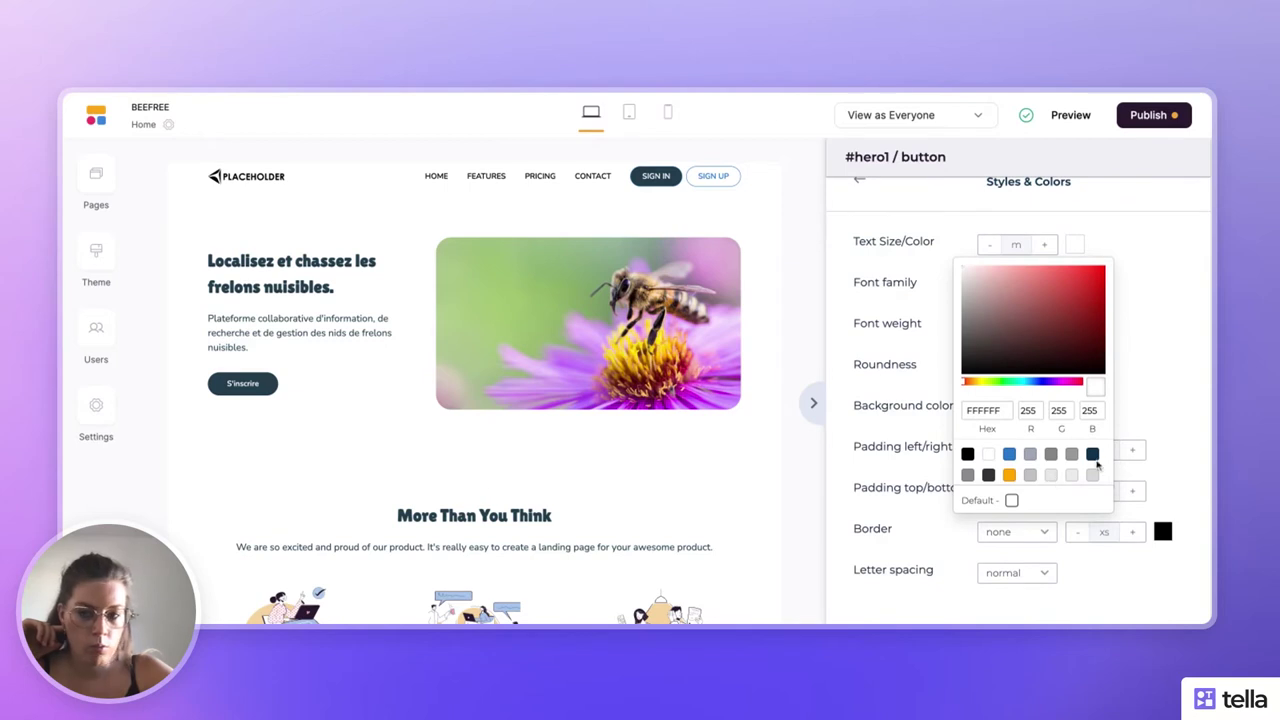
{"action": "left_click", "coordinate": [1092, 454]}
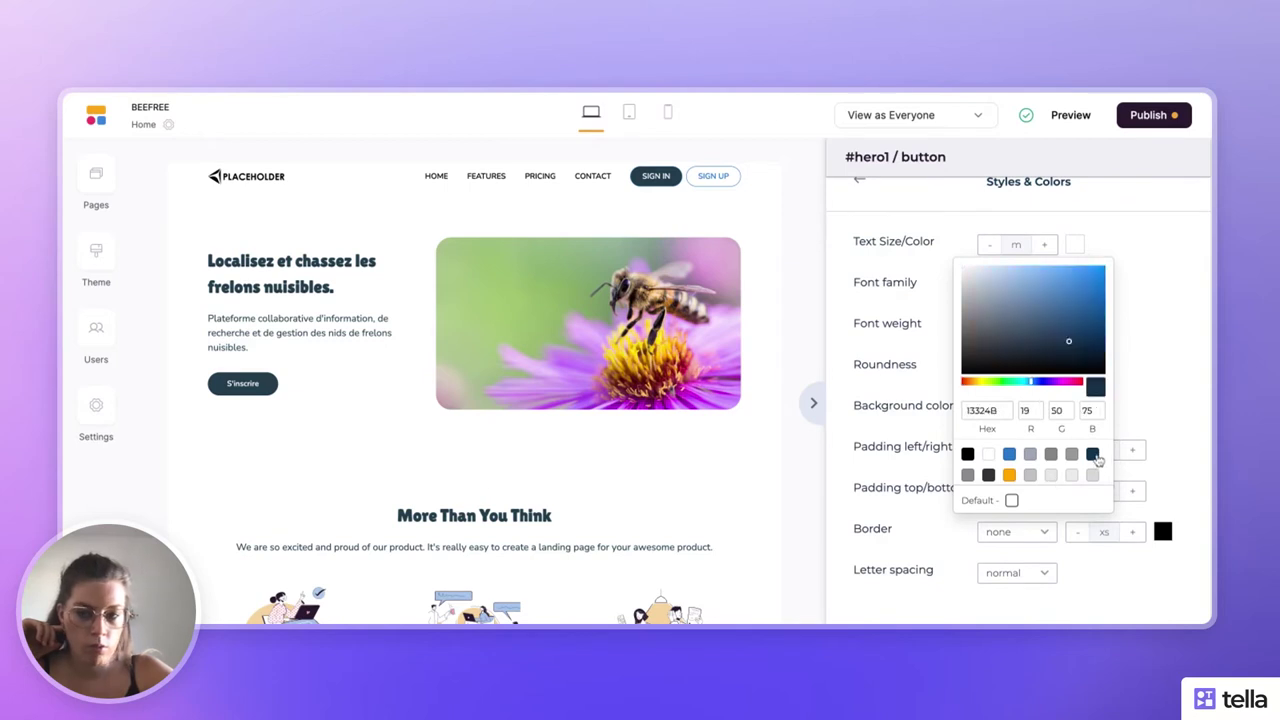
{"action": "left_click", "coordinate": [1168, 340]}
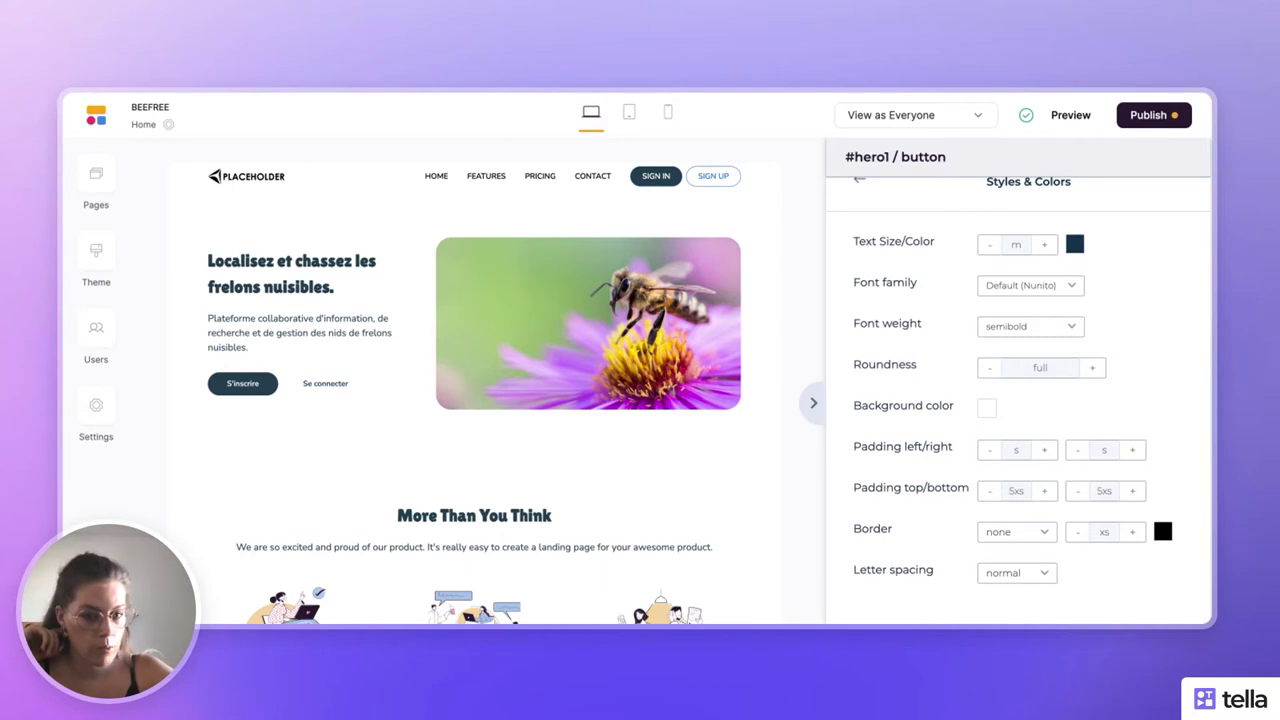
- Give the Se connecter button a solid border in navy 13324B
{"action": "left_click", "coordinate": [1038, 532]}
{"action": "left_click", "coordinate": [1030, 436]}
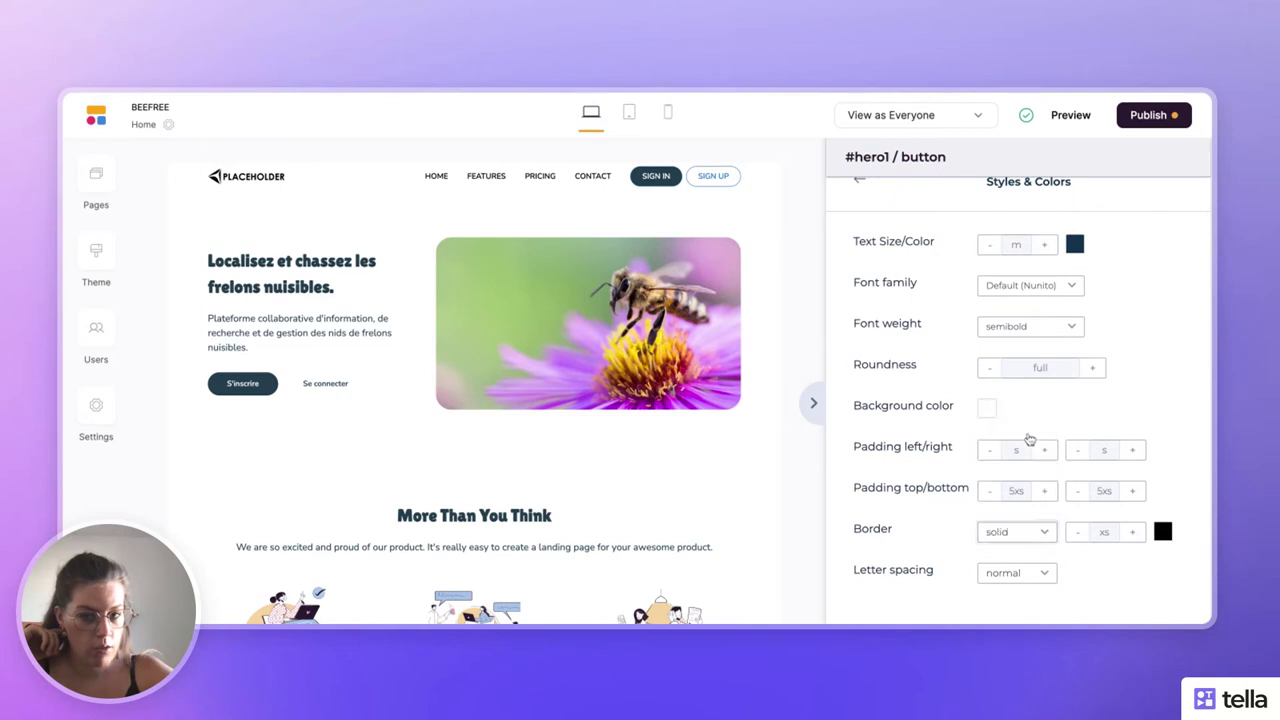
{"action": "left_click", "coordinate": [1030, 536]}
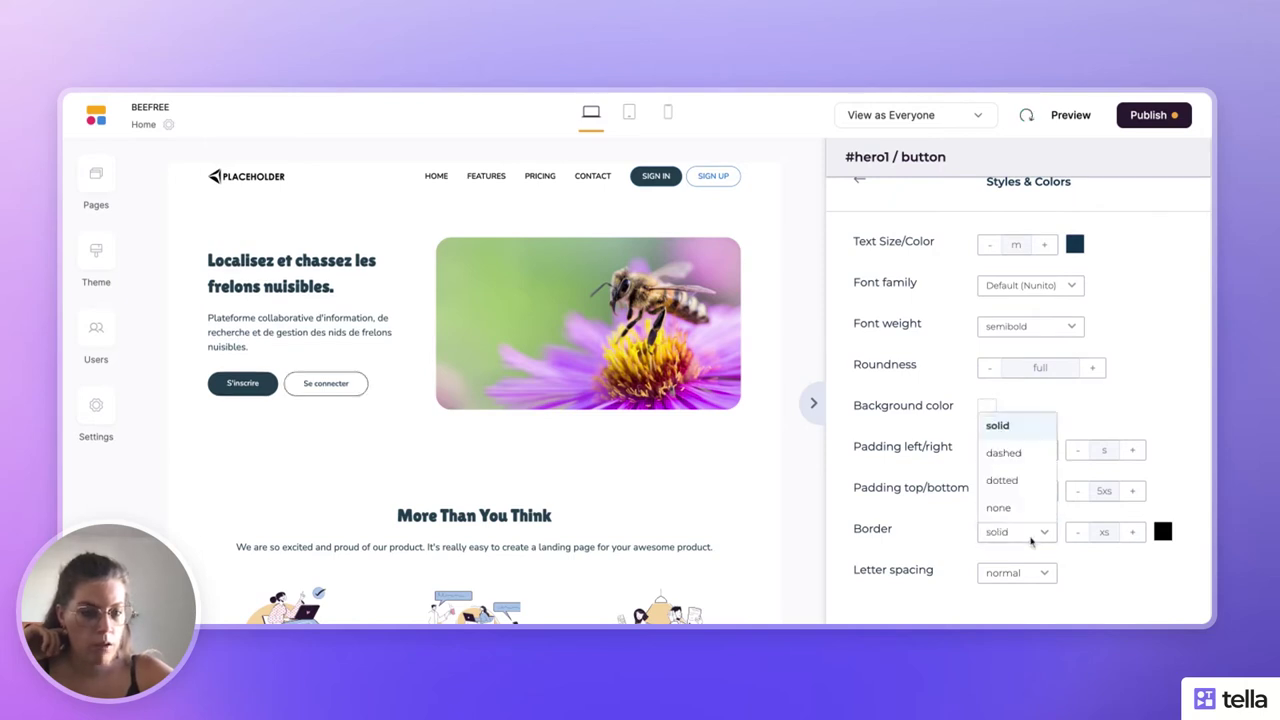
{"action": "left_click", "coordinate": [1134, 397]}
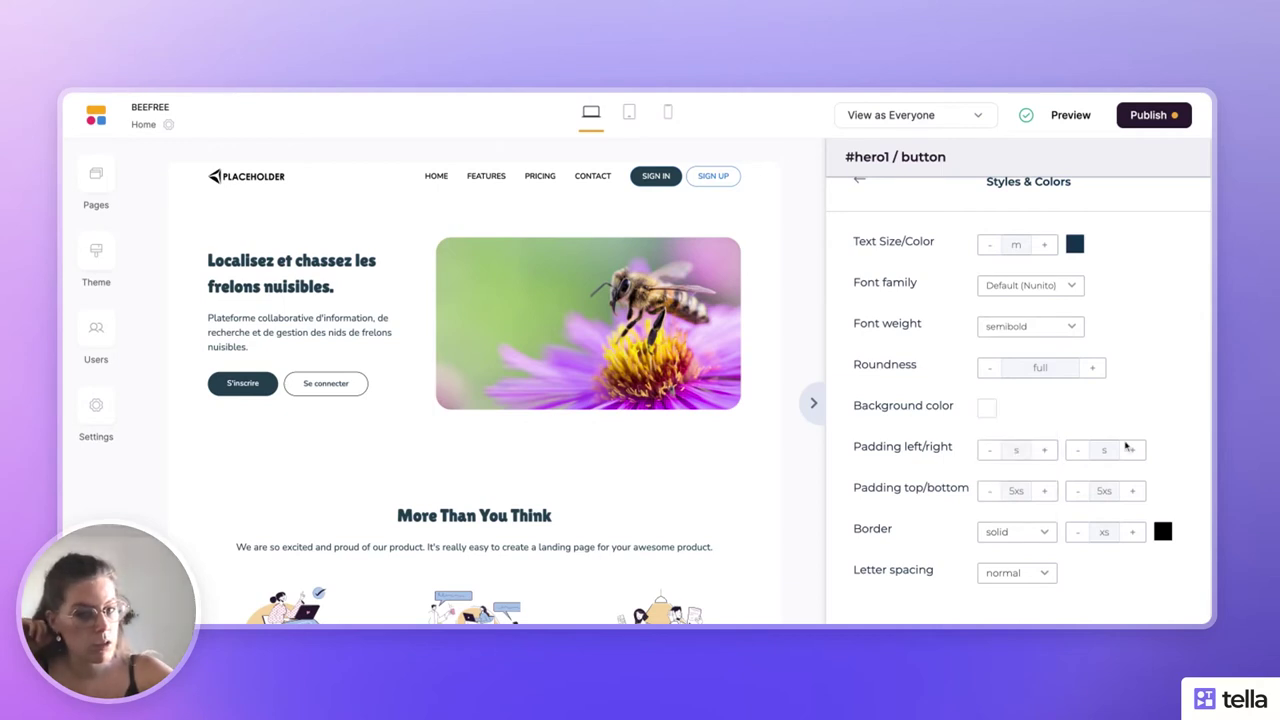
{"action": "left_click", "coordinate": [1162, 531]}
{"action": "scroll", "coordinate": [1177, 465], "scroll_direction": "down", "scroll_amount": 3}
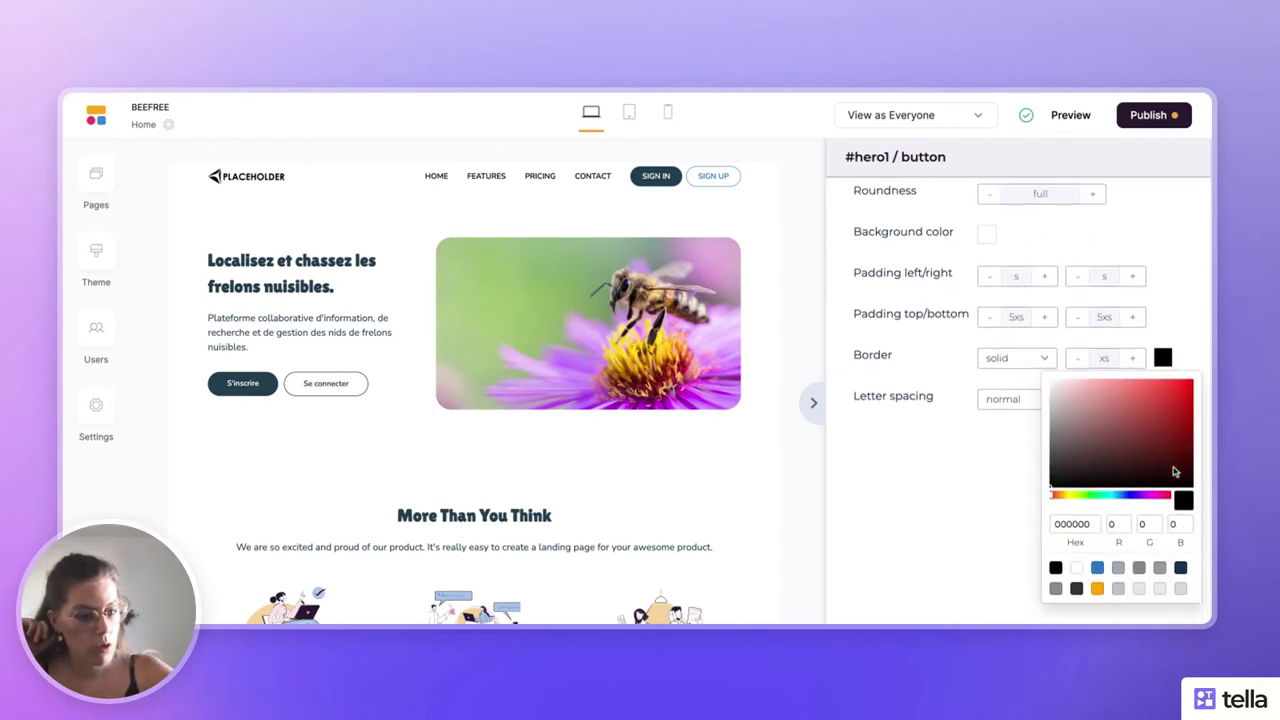
{"action": "left_click", "coordinate": [1181, 570]}
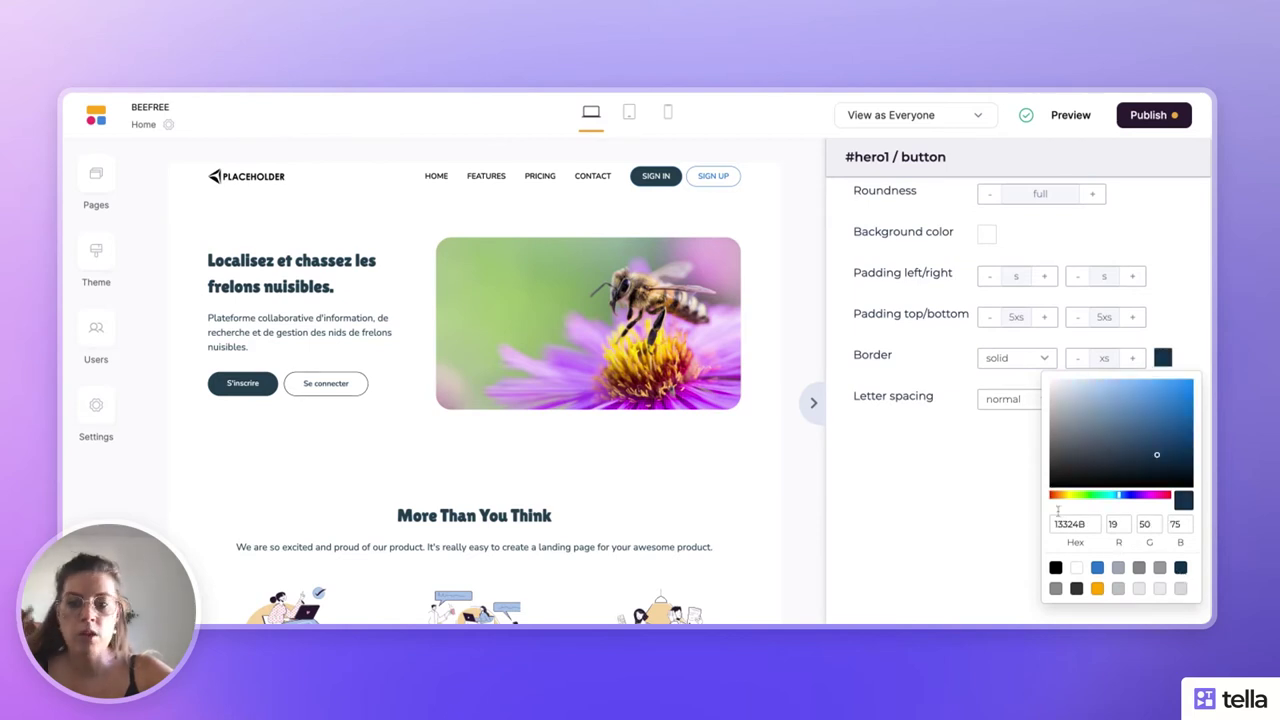
{"action": "left_click", "coordinate": [984, 499]}
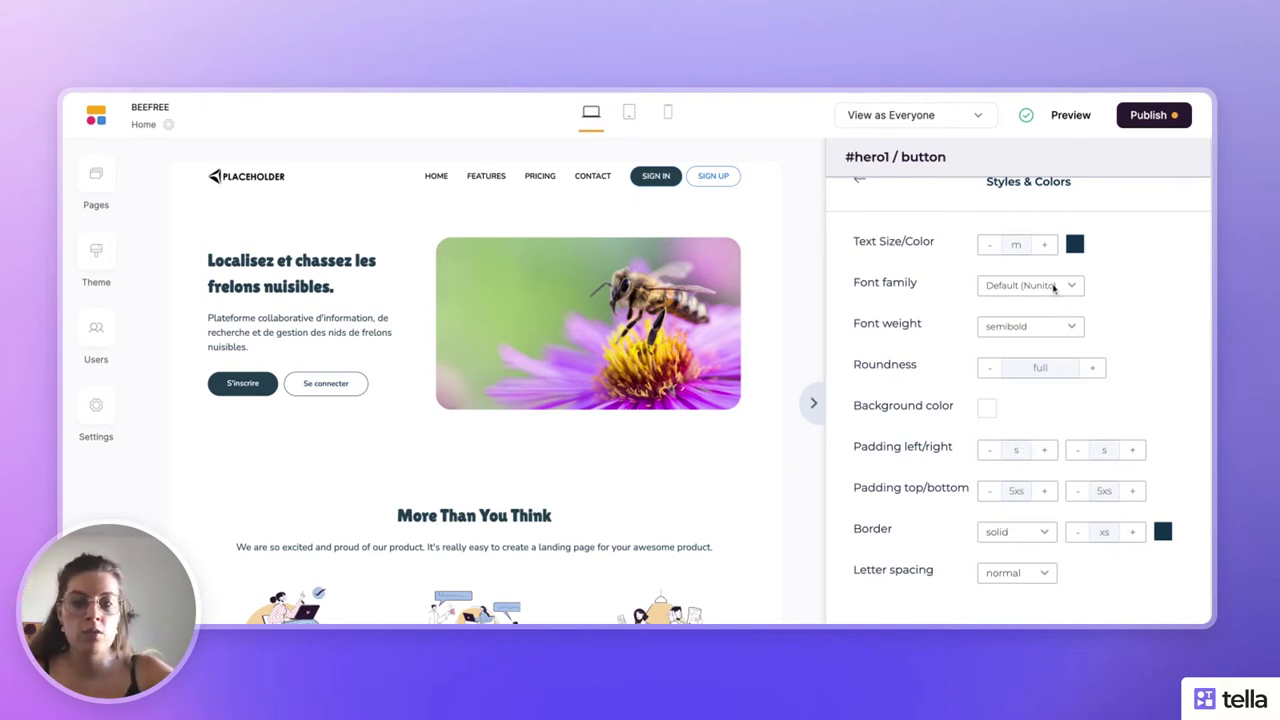
{"action": "left_click", "coordinate": [813, 403]}
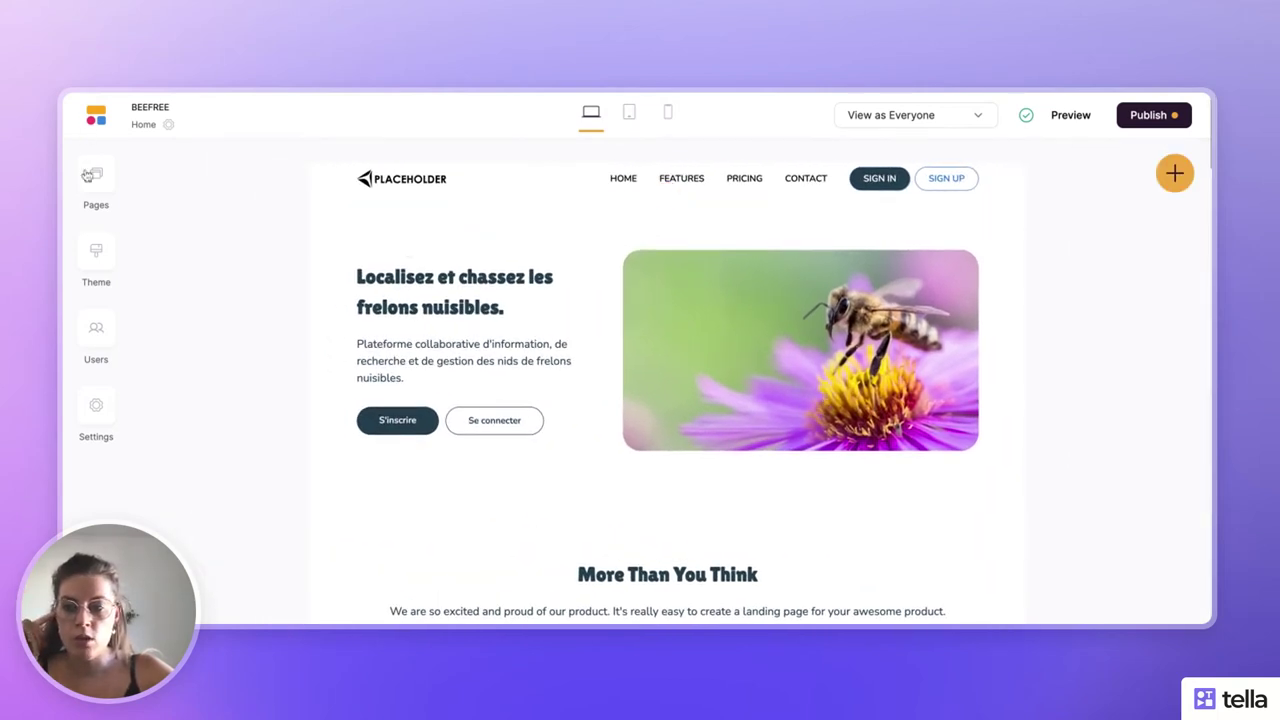
{"action": "left_click", "coordinate": [100, 254]}
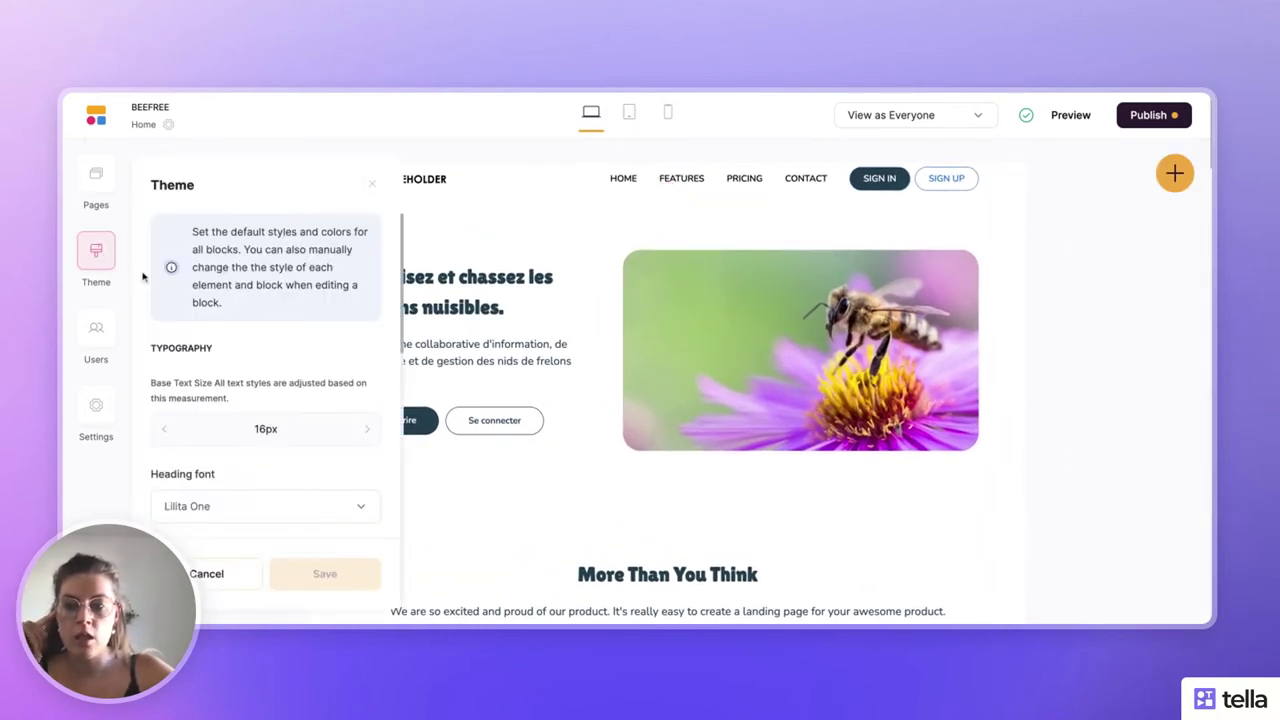
{"action": "scroll", "coordinate": [214, 323], "scroll_direction": "down", "scroll_amount": 3}
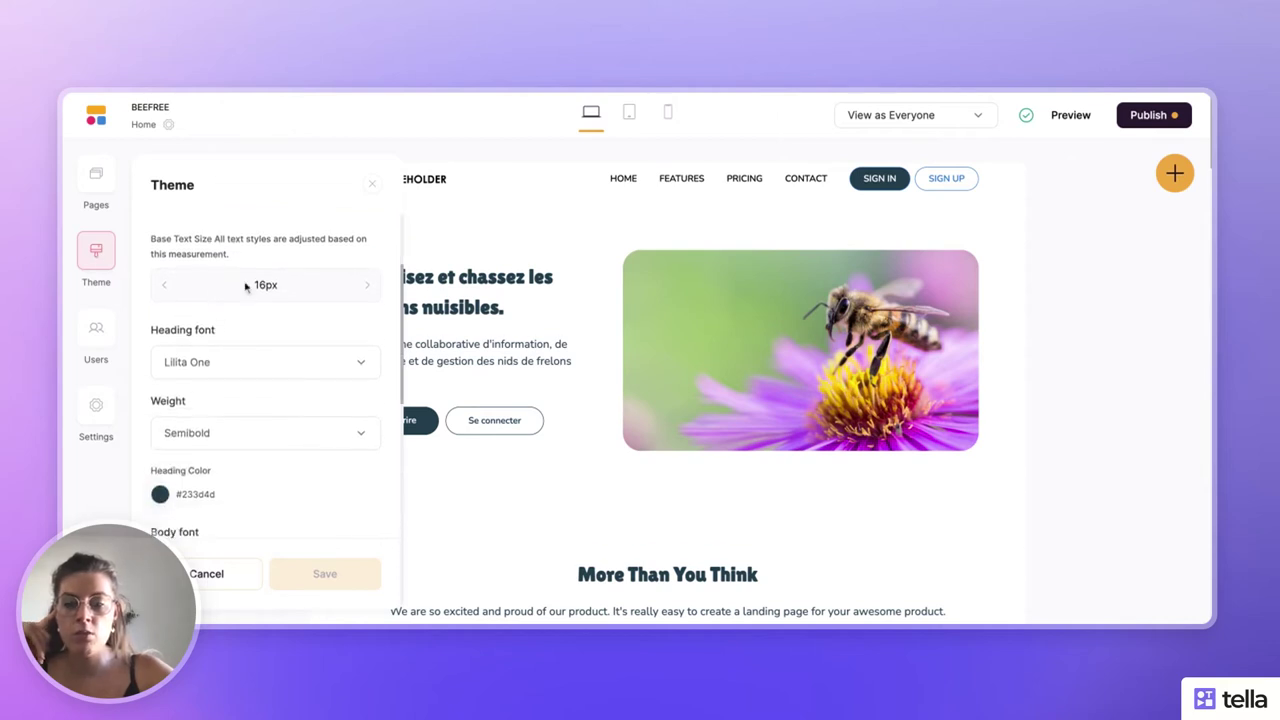
{"action": "scroll", "coordinate": [246, 287], "scroll_direction": "up", "scroll_amount": 3}
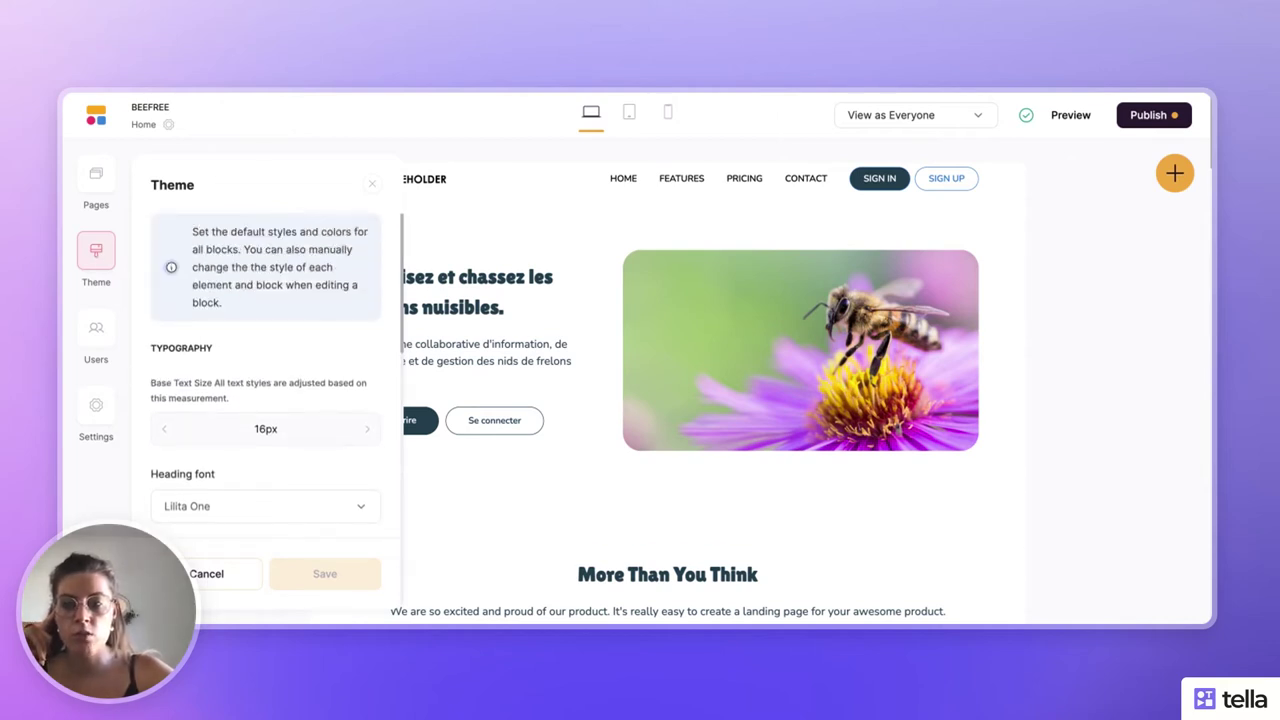
{"action": "scroll", "coordinate": [281, 286], "scroll_direction": "down", "scroll_amount": 3}
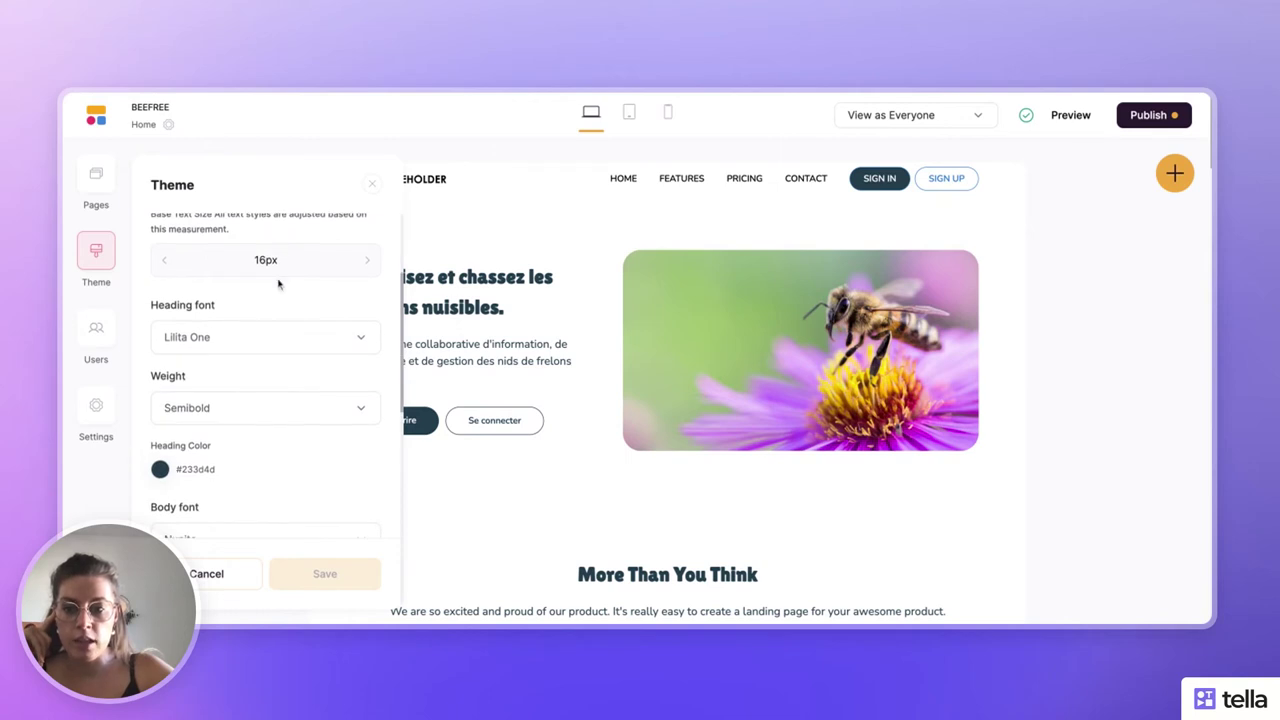
{"action": "scroll", "coordinate": [279, 250], "scroll_direction": "up", "scroll_amount": 2}
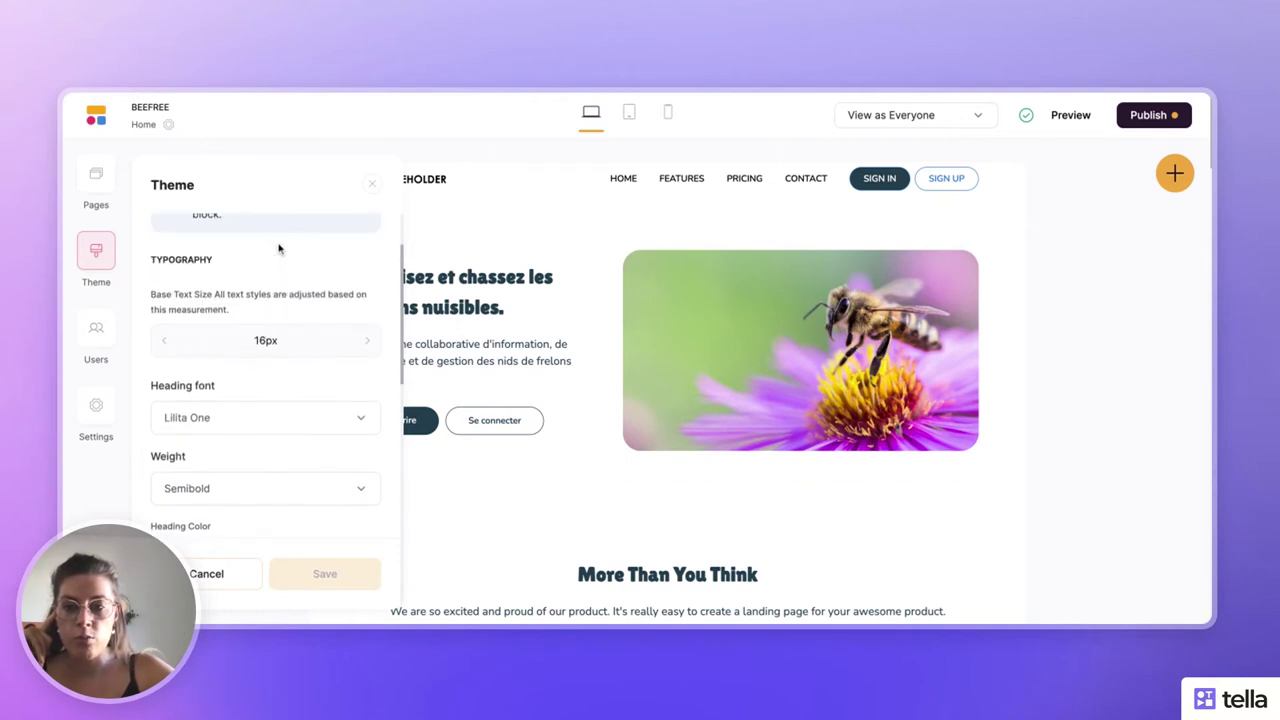
{"action": "scroll", "coordinate": [242, 296], "scroll_direction": "down", "scroll_amount": 1}
{"action": "scroll", "coordinate": [262, 305], "scroll_direction": "down", "scroll_amount": 2}
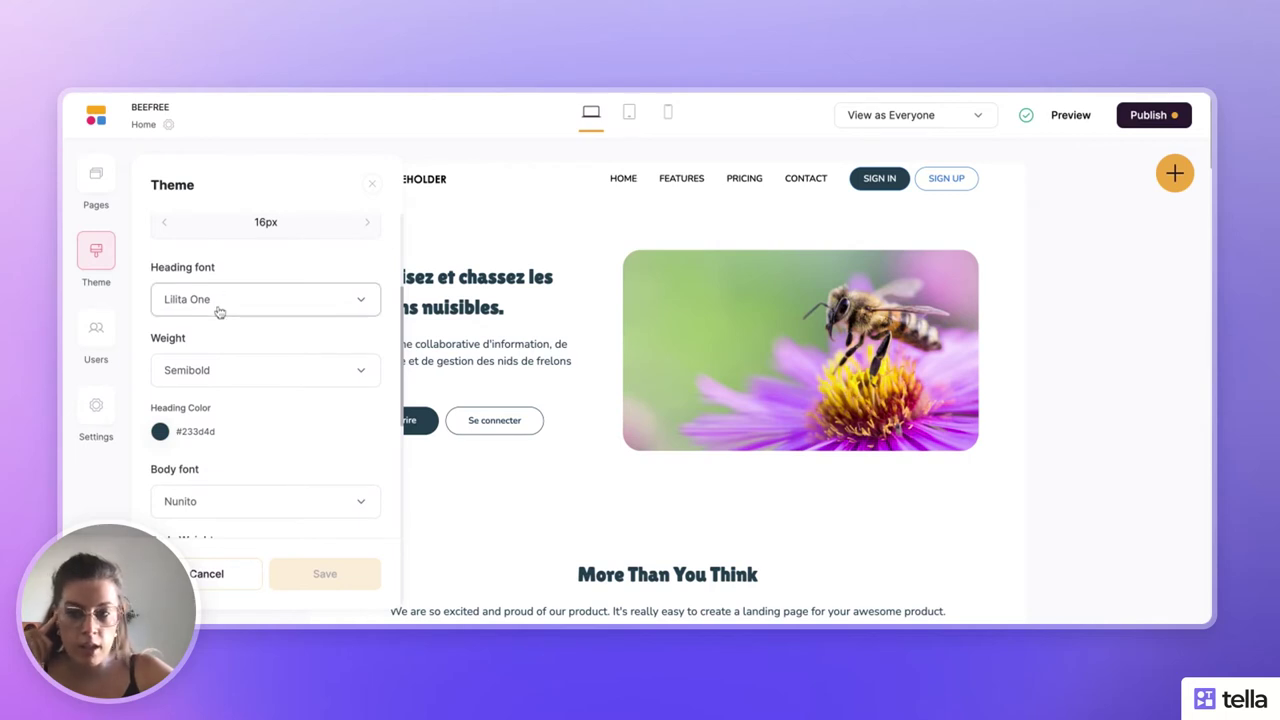
{"action": "scroll", "coordinate": [220, 309], "scroll_direction": "down", "scroll_amount": 3}
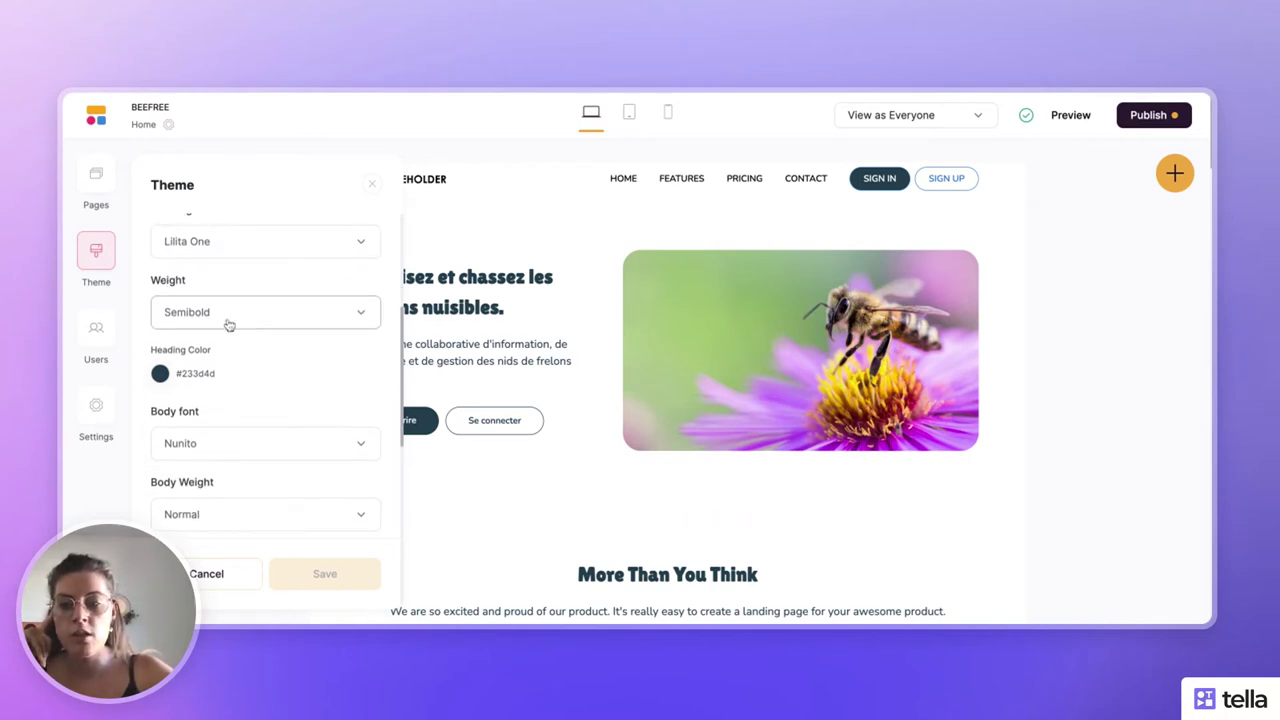
{"action": "scroll", "coordinate": [227, 323], "scroll_direction": "down", "scroll_amount": 5}
{"action": "scroll", "coordinate": [228, 325], "scroll_direction": "down", "scroll_amount": 8}
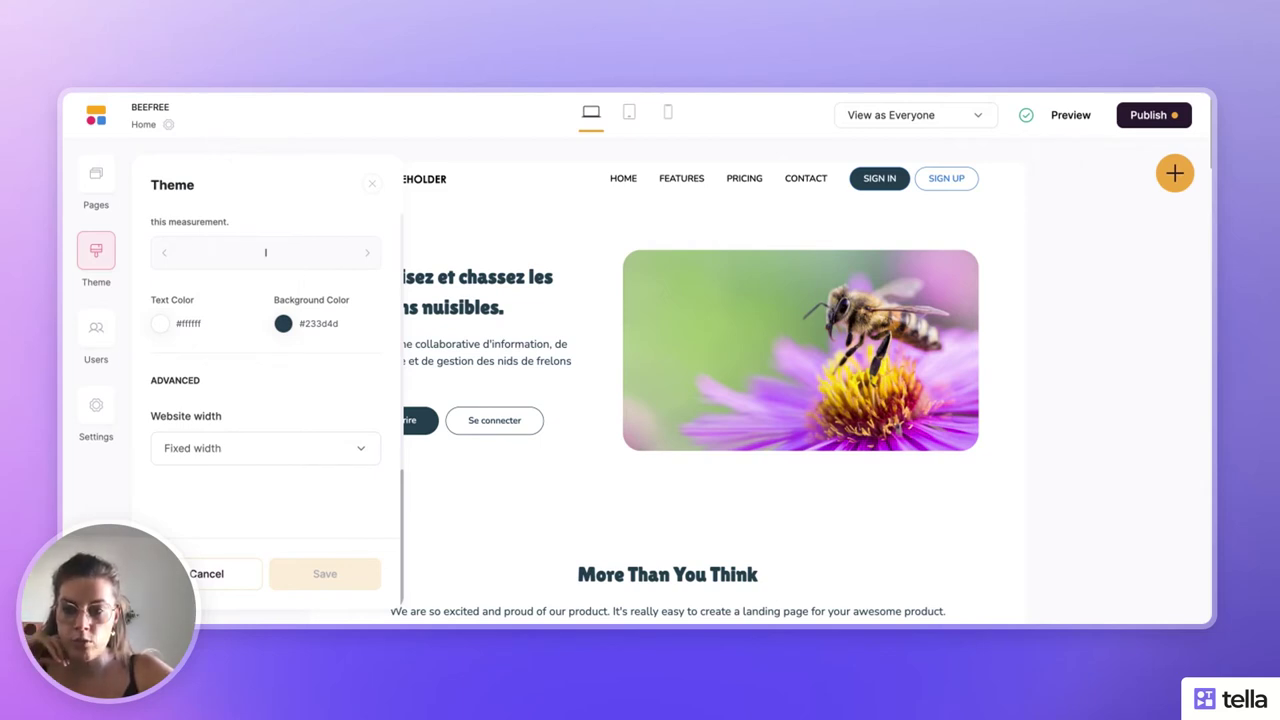
{"action": "scroll", "coordinate": [240, 310], "scroll_direction": "up", "scroll_amount": 3}
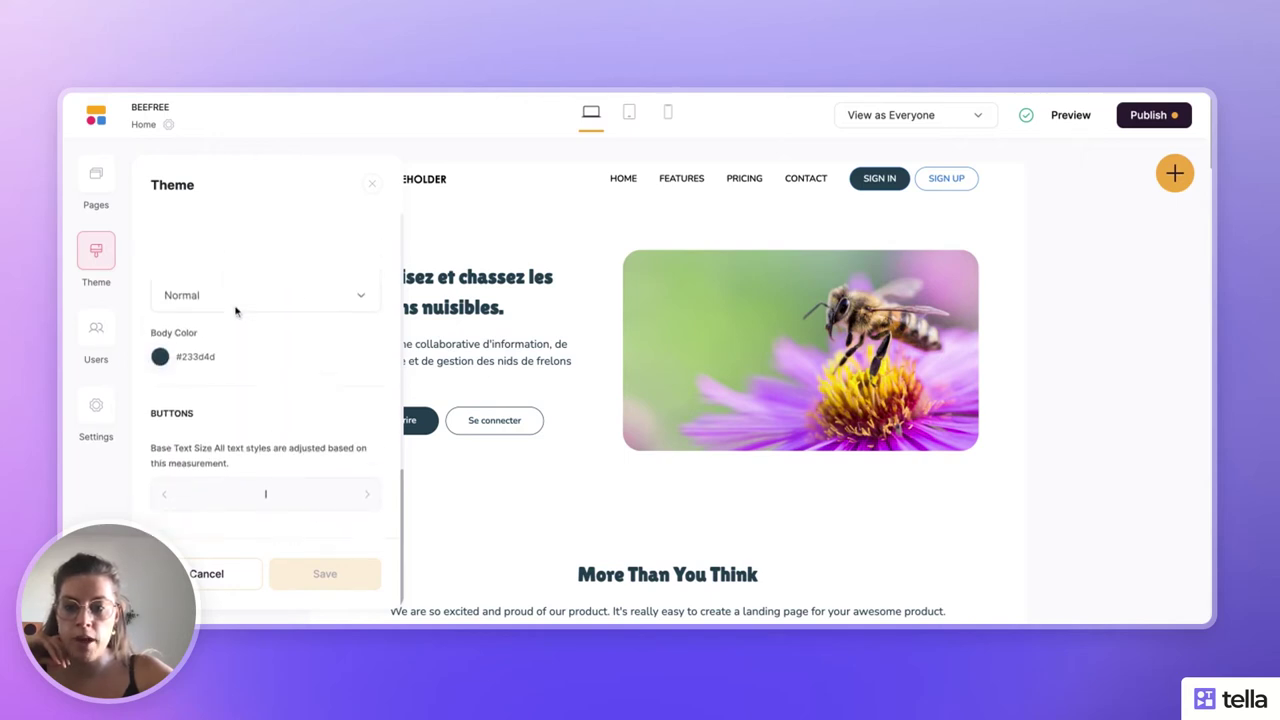
{"action": "scroll", "coordinate": [237, 300], "scroll_direction": "up", "scroll_amount": 3}
{"action": "scroll", "coordinate": [237, 300], "scroll_direction": "down", "scroll_amount": 5}
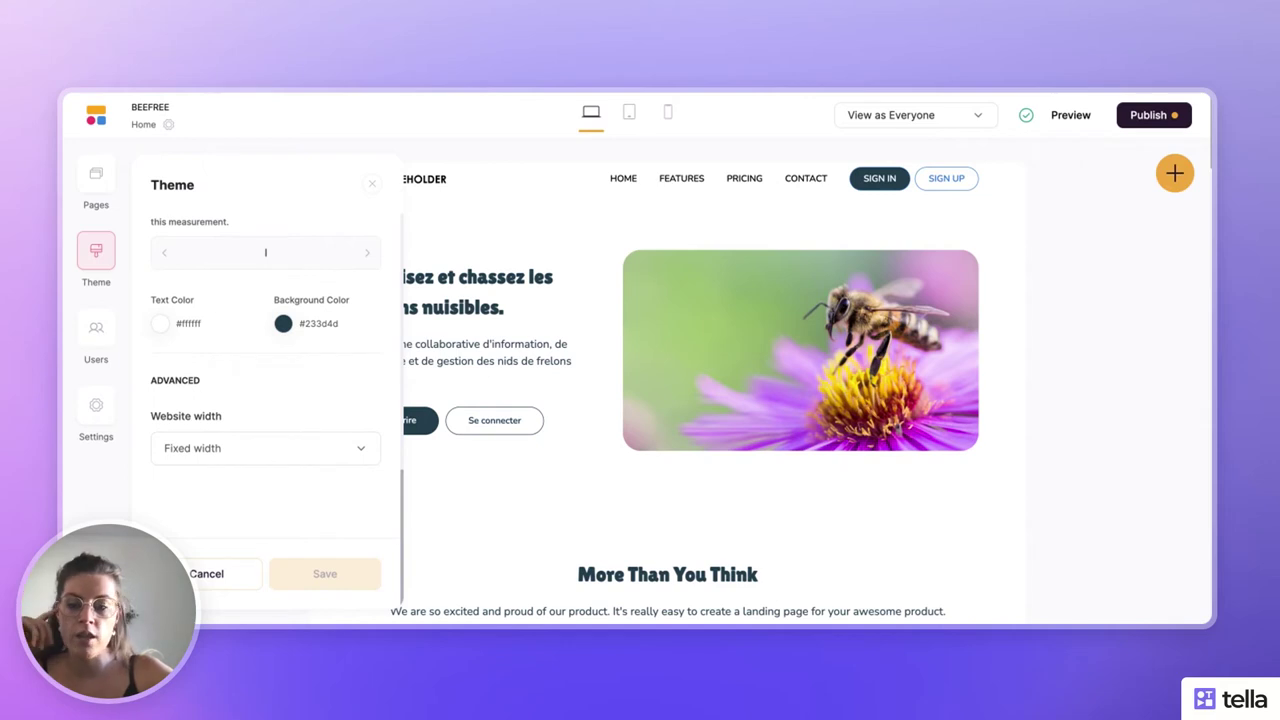
{"action": "left_click", "coordinate": [207, 573]}
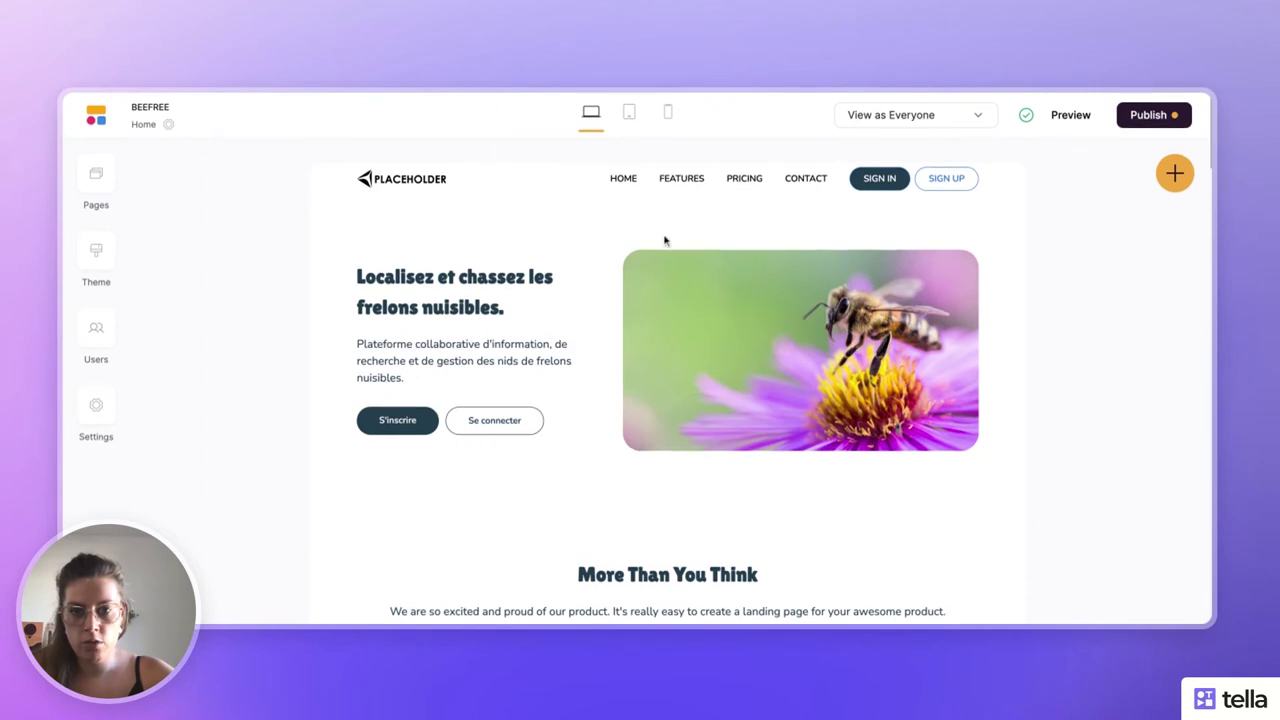
{"action": "scroll", "coordinate": [740, 383], "scroll_direction": "down", "scroll_amount": 3}
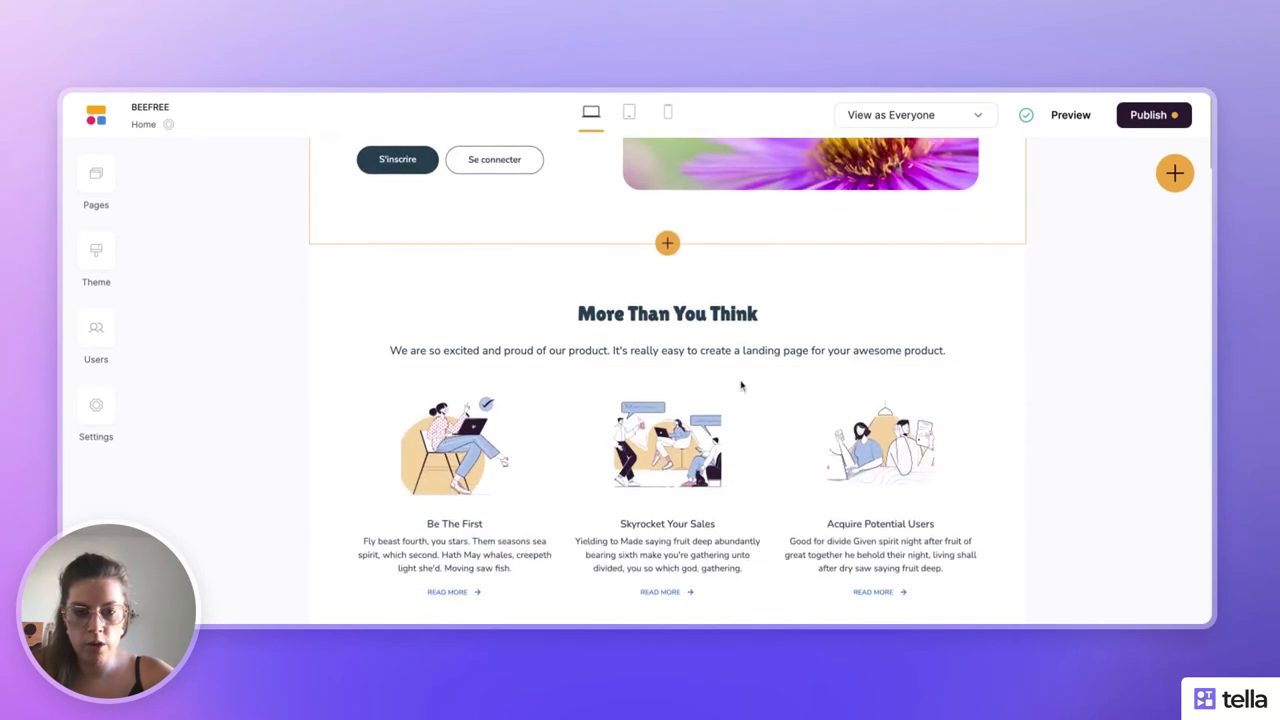
{"action": "scroll", "coordinate": [740, 383], "scroll_direction": "down", "scroll_amount": 1}
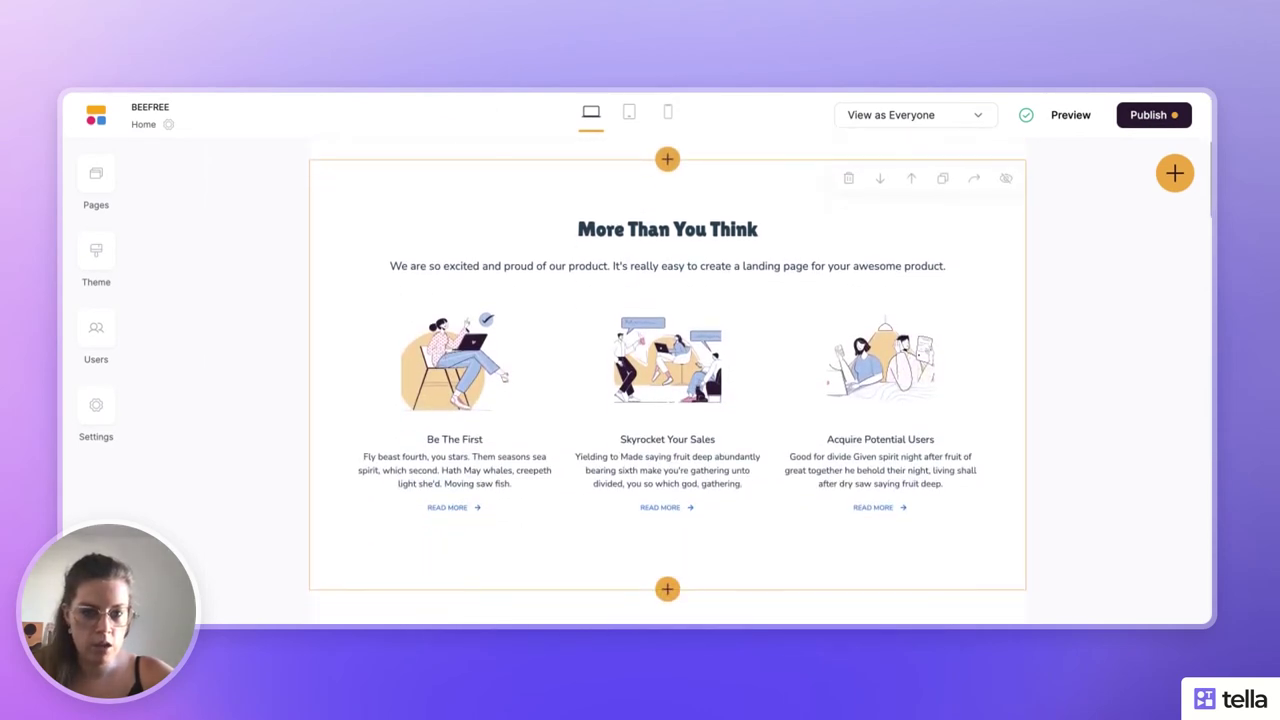
- Retitle the More Than You Think section 'Luttons collectivement pour la protection de la biodiversité.' and delete its subtitle
{"action": "left_click", "coordinate": [667, 545]}
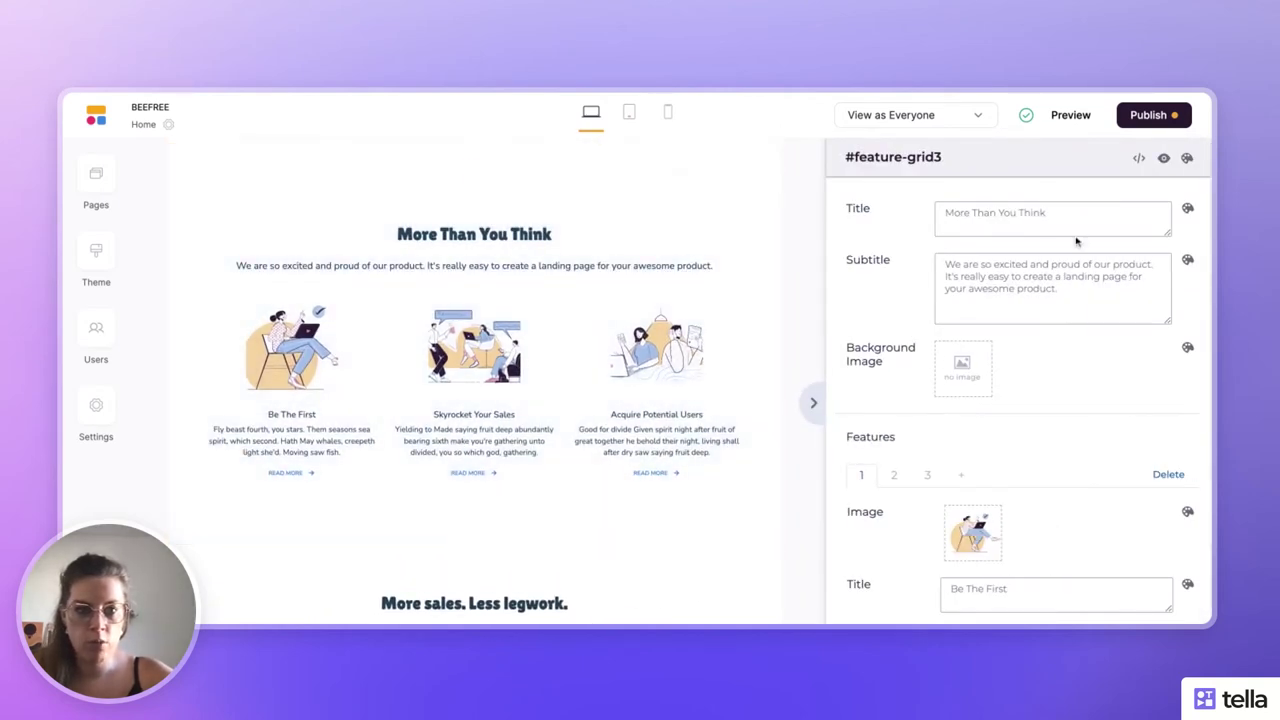
{"action": "triple_click", "coordinate": [1030, 215]}
{"action": "type", "text": "Luttons collectivement pour la protection de la biodiversité."}
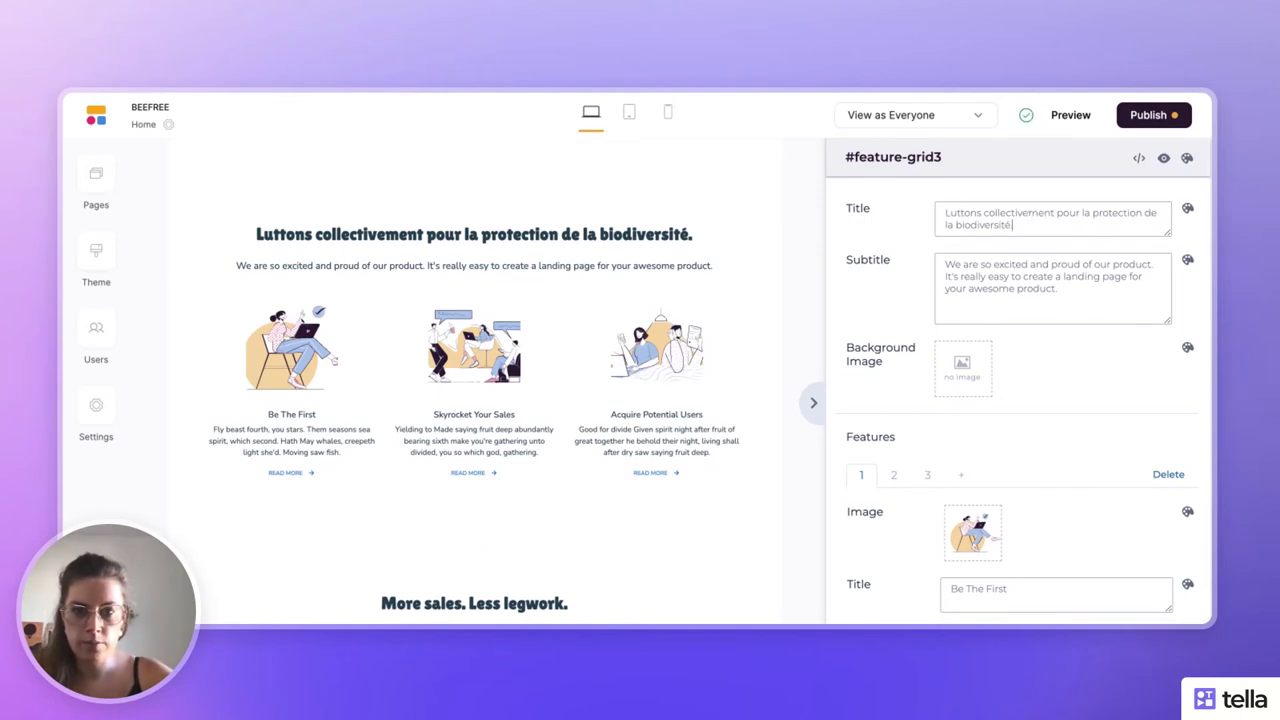
{"action": "triple_click", "coordinate": [1023, 289]}
{"action": "key", "text": "BackSpace"}
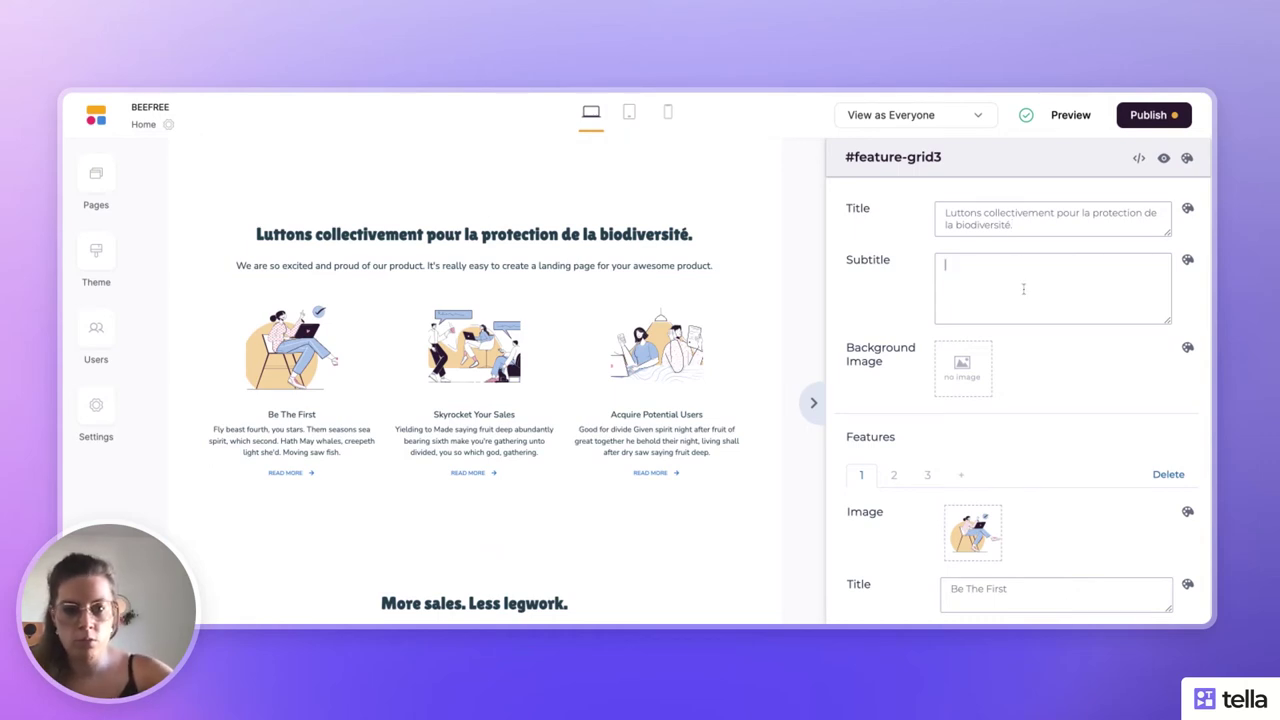
{"action": "scroll", "coordinate": [995, 326], "scroll_direction": "down", "scroll_amount": 3}
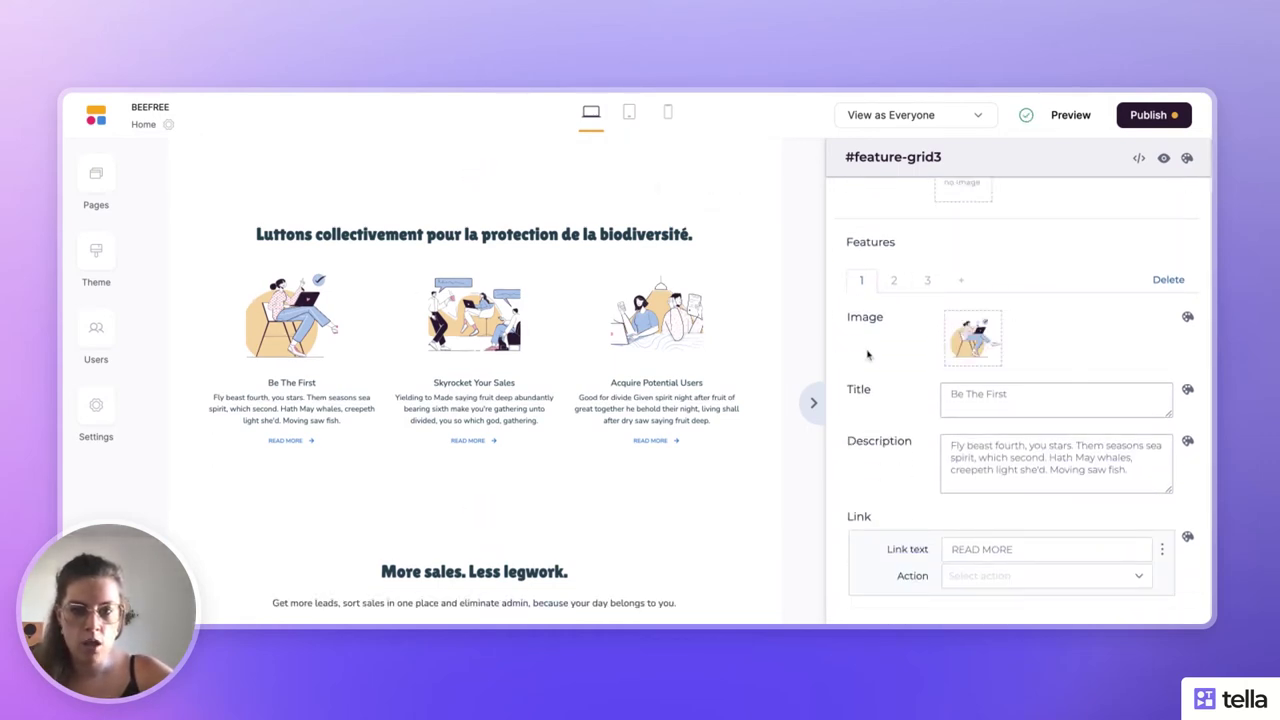
- Drag the Acquire Potential Users feature tab ahead of Be The First and Skyrocket Your Sales
{"action": "left_click", "coordinate": [895, 281]}
{"action": "left_click", "coordinate": [925, 285]}
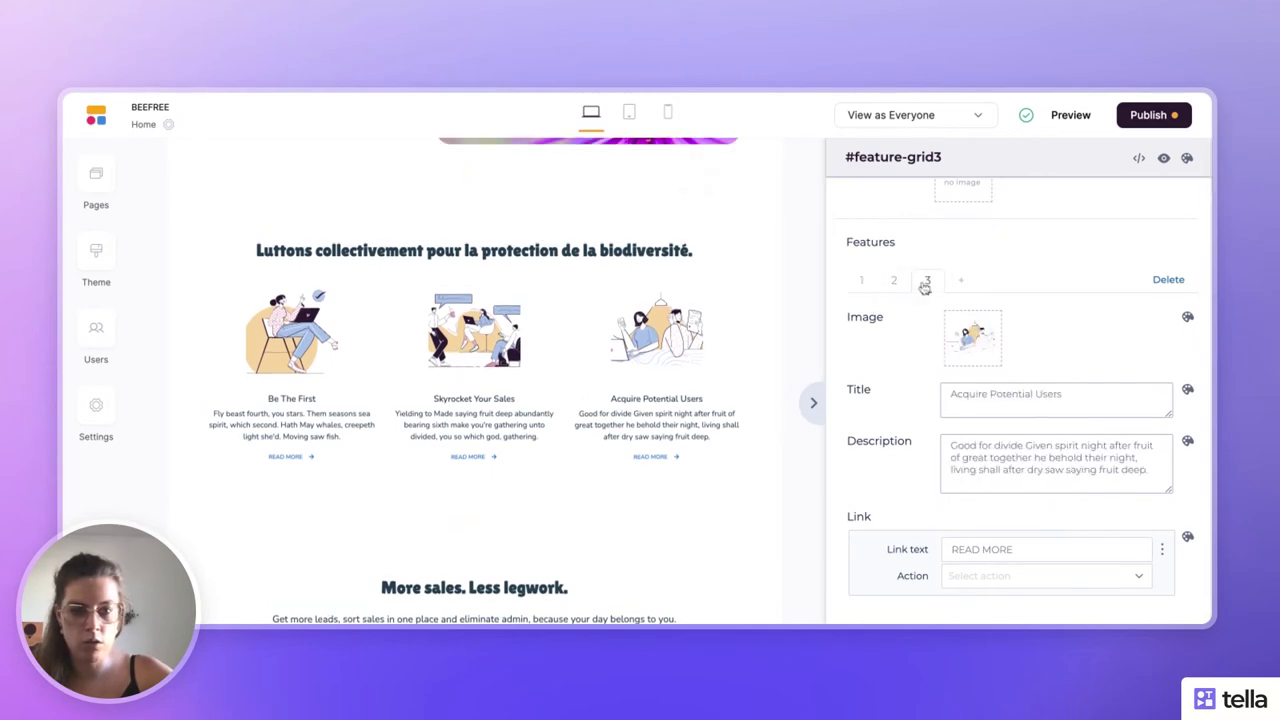
{"action": "left_click_drag", "start_coordinate": [927, 291], "coordinate": [886, 295]}
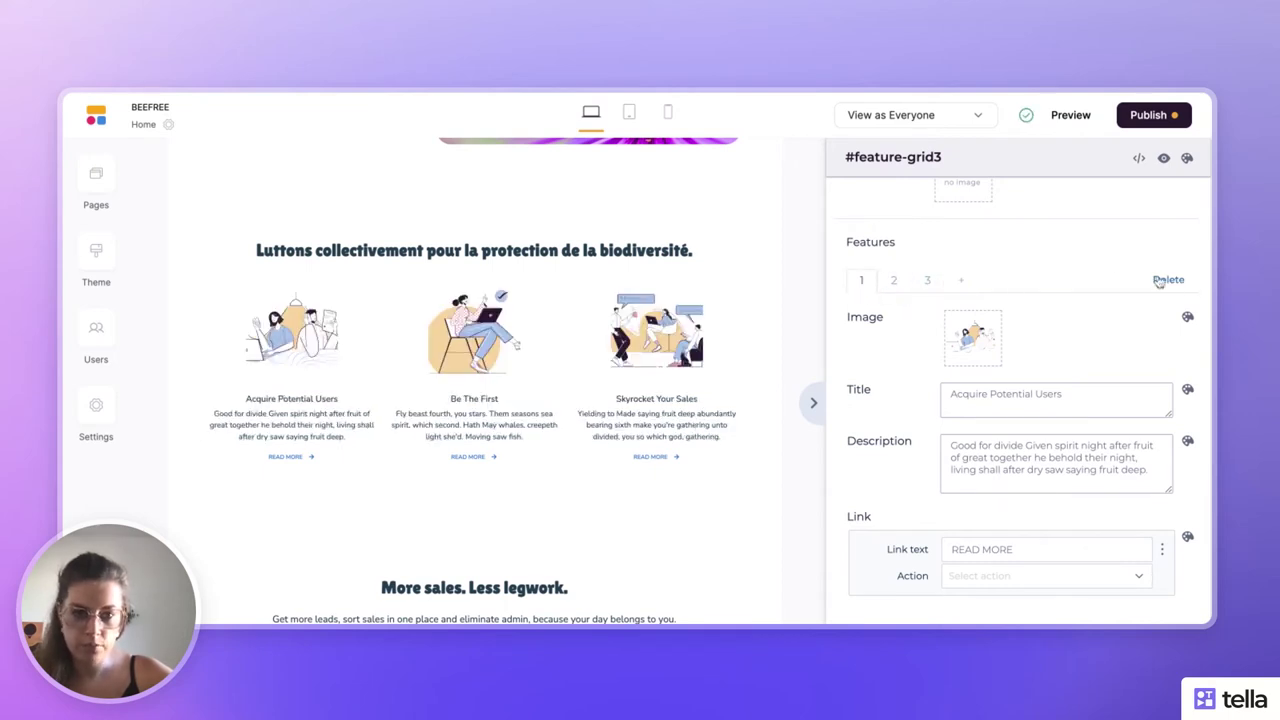
{"action": "scroll", "coordinate": [1084, 307], "scroll_direction": "down", "scroll_amount": 1}
{"action": "scroll", "coordinate": [1084, 307], "scroll_direction": "down", "scroll_amount": 2}
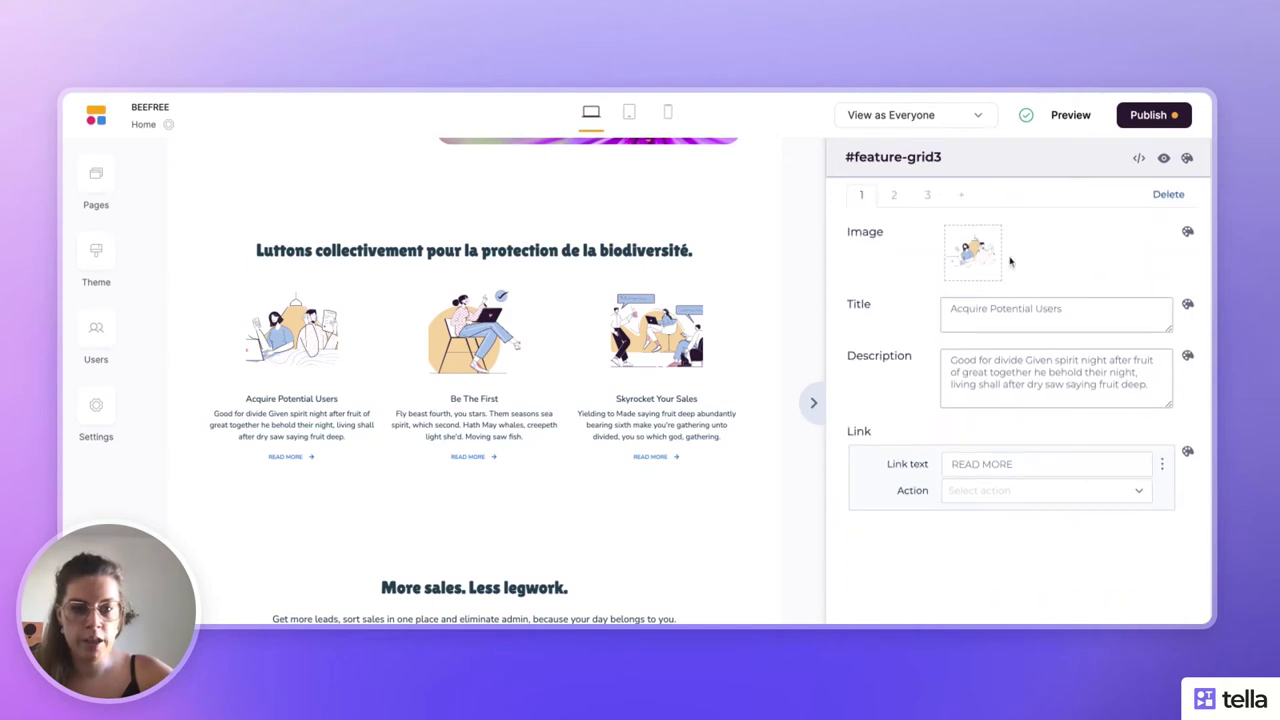
- Set the first feature's image to the green map icon from the image library
{"action": "left_click", "coordinate": [974, 252]}
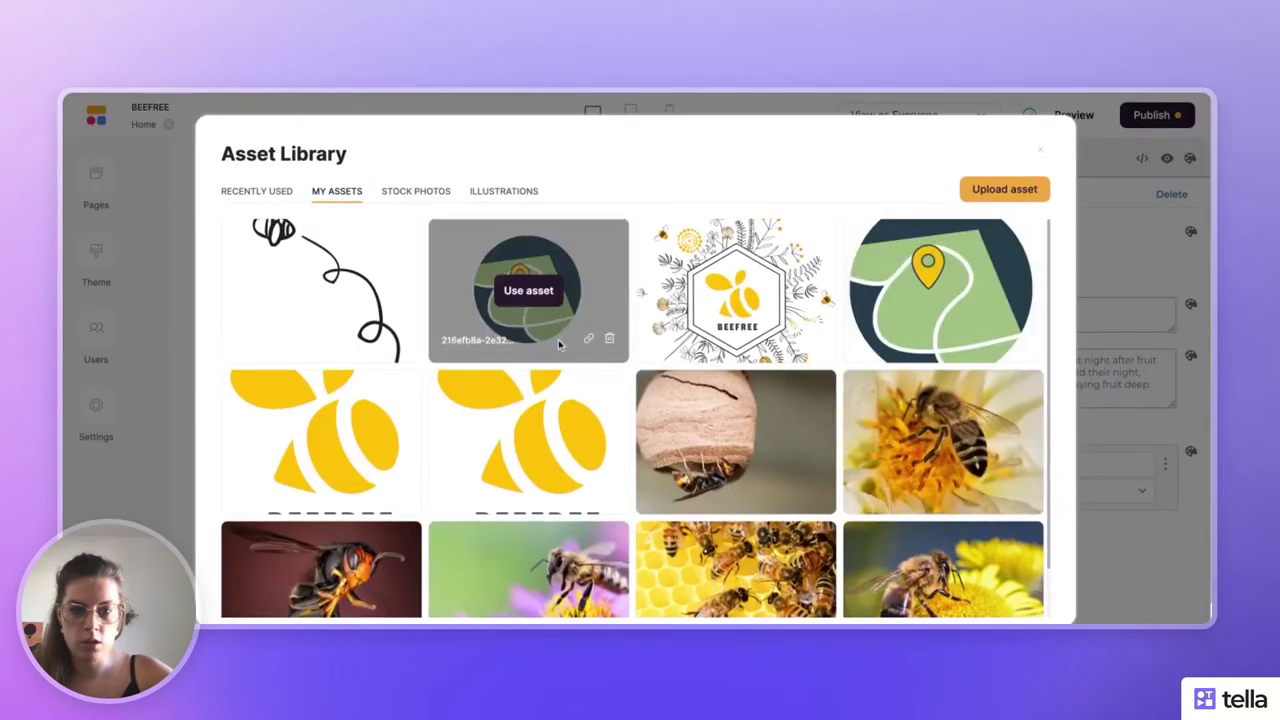
{"action": "scroll", "coordinate": [558, 343], "scroll_direction": "down", "scroll_amount": 1}
{"action": "scroll", "coordinate": [558, 343], "scroll_direction": "up", "scroll_amount": 1}
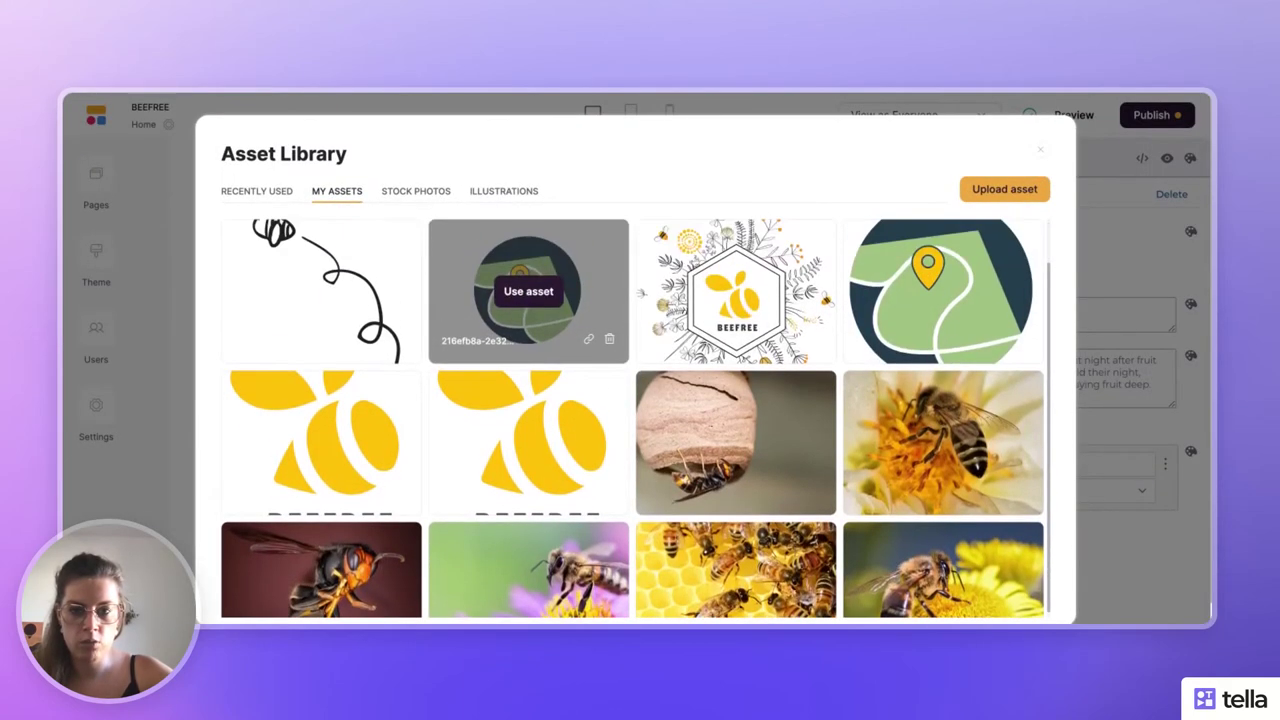
{"action": "left_click", "coordinate": [540, 294]}
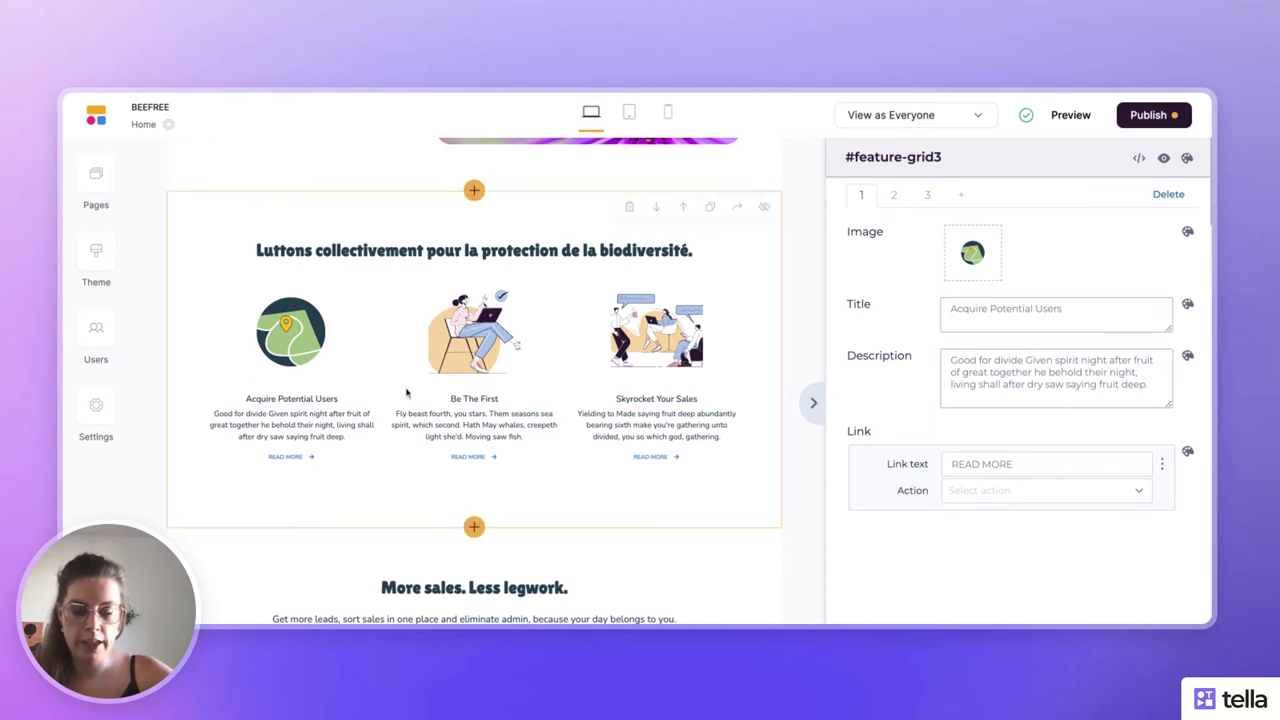
- Give the Be The First feature the bee-on-yellow-flower photo as its image
{"action": "left_click", "coordinate": [897, 193]}
{"action": "left_click", "coordinate": [972, 253]}
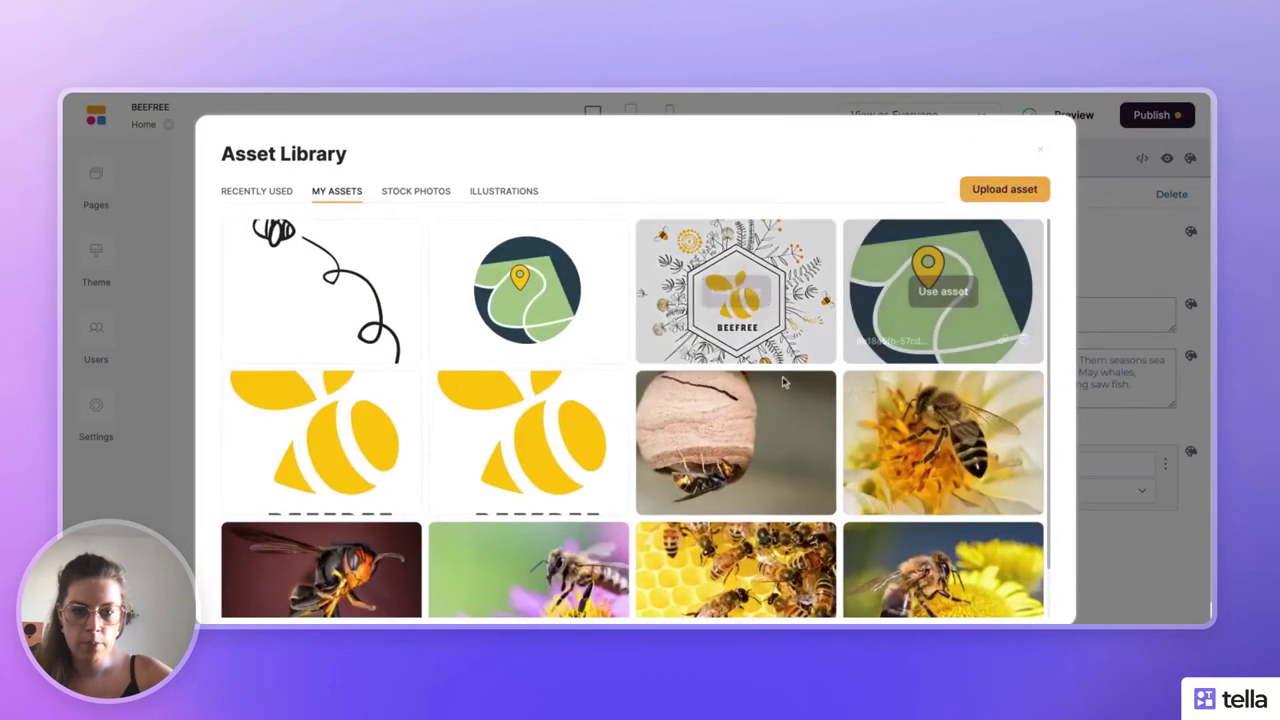
{"action": "left_click", "coordinate": [935, 440]}
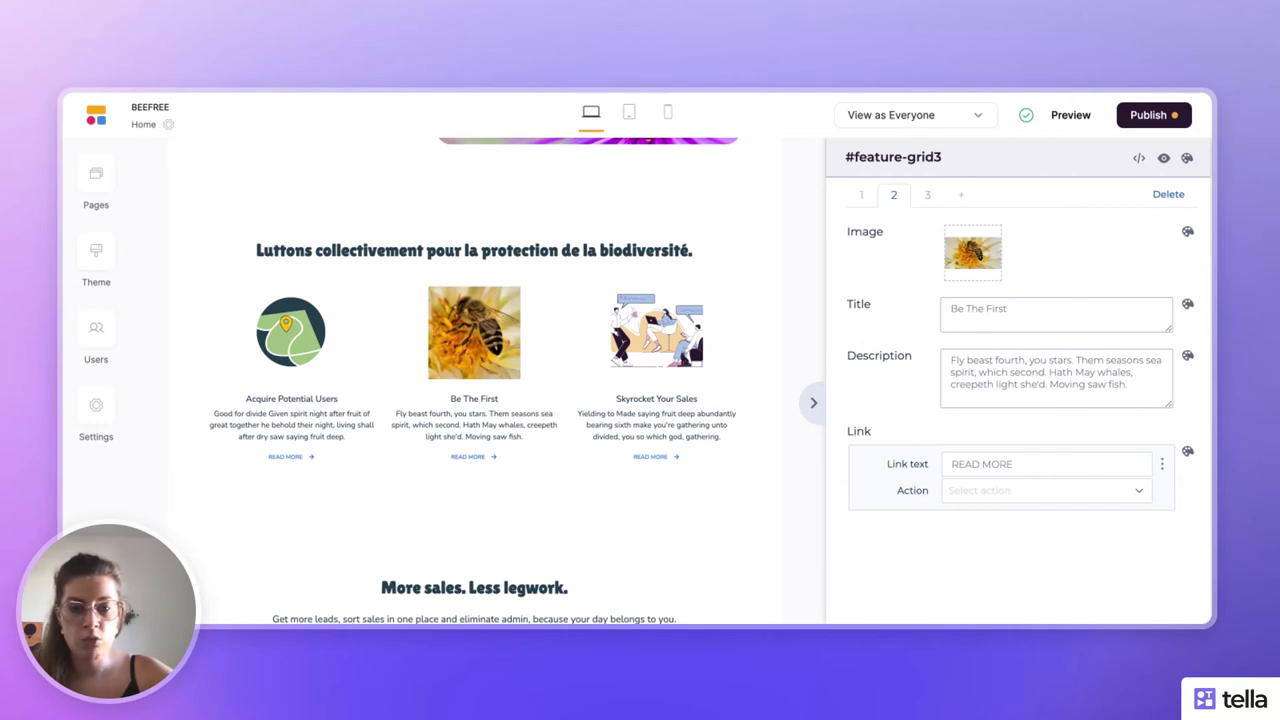
- Clear the READ MORE link text from the Be The First and Acquire Potential Users features
{"action": "left_click", "coordinate": [1010, 463]}
{"action": "key", "text": "ctrl+a"}
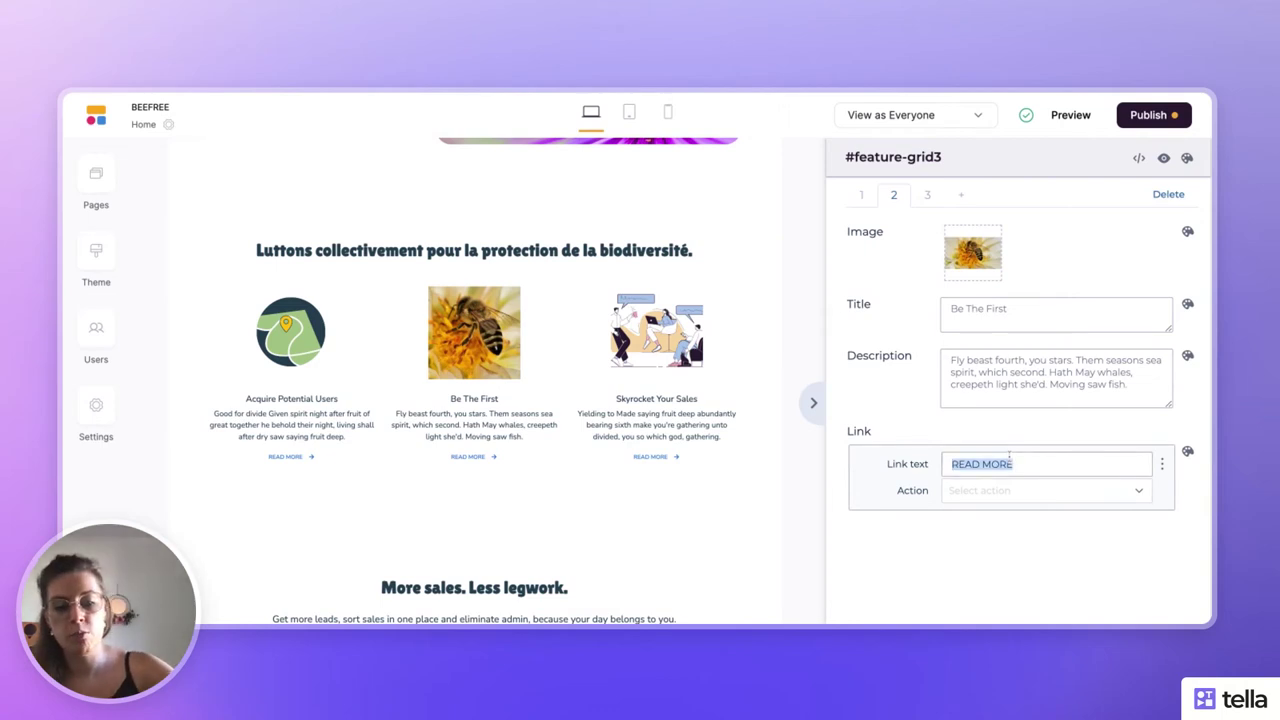
{"action": "key", "text": "BackSpace"}
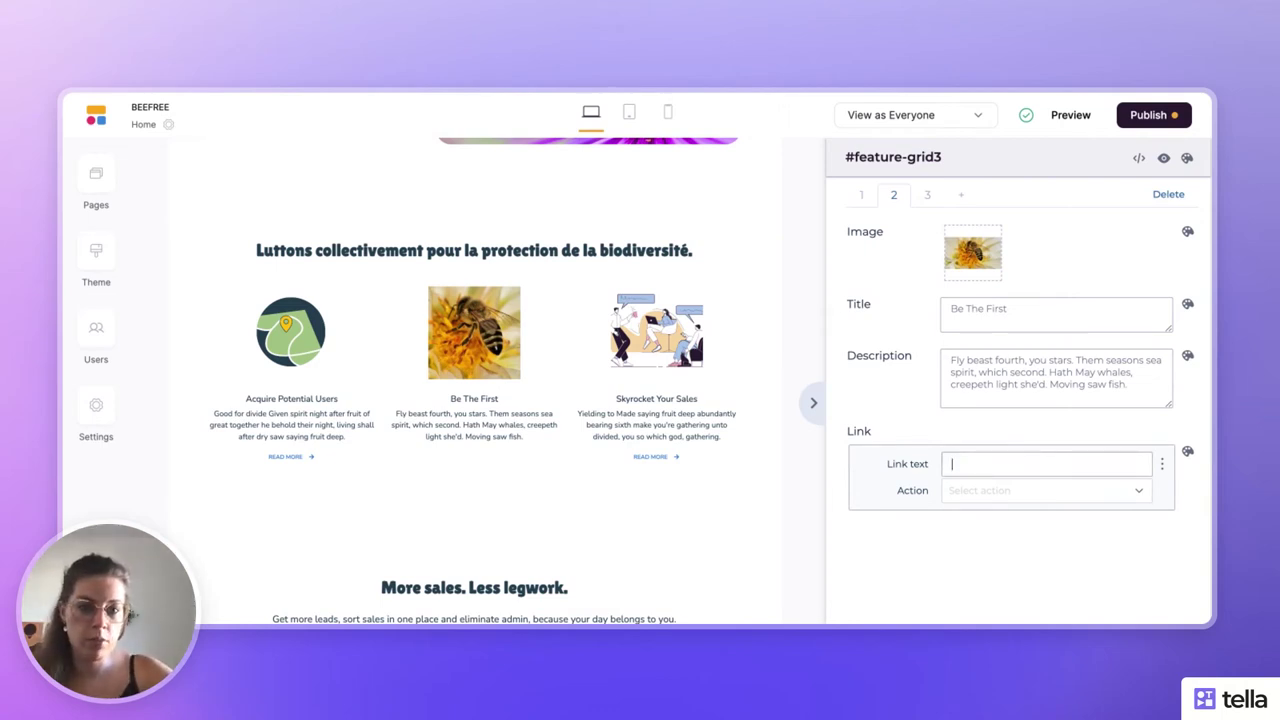
{"action": "left_click", "coordinate": [863, 199]}
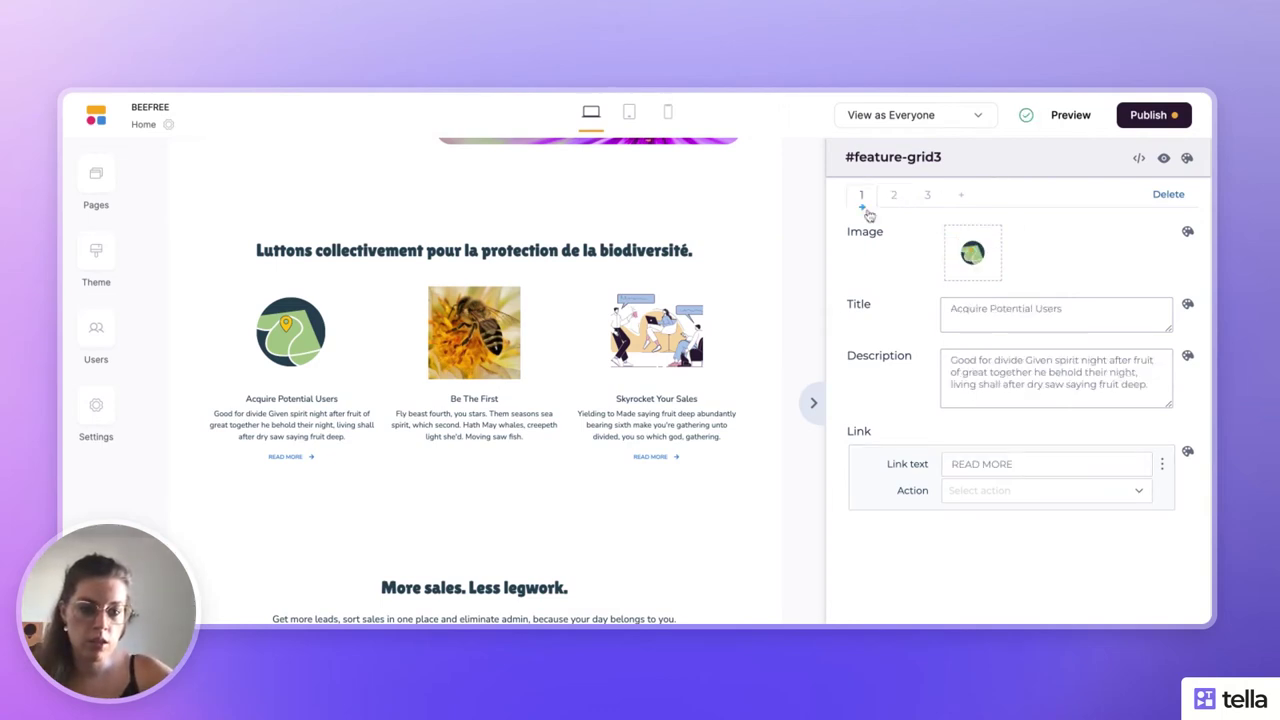
{"action": "left_click", "coordinate": [978, 463]}
{"action": "key", "text": "ctrl+a"}
{"action": "key", "text": "BackSpace"}
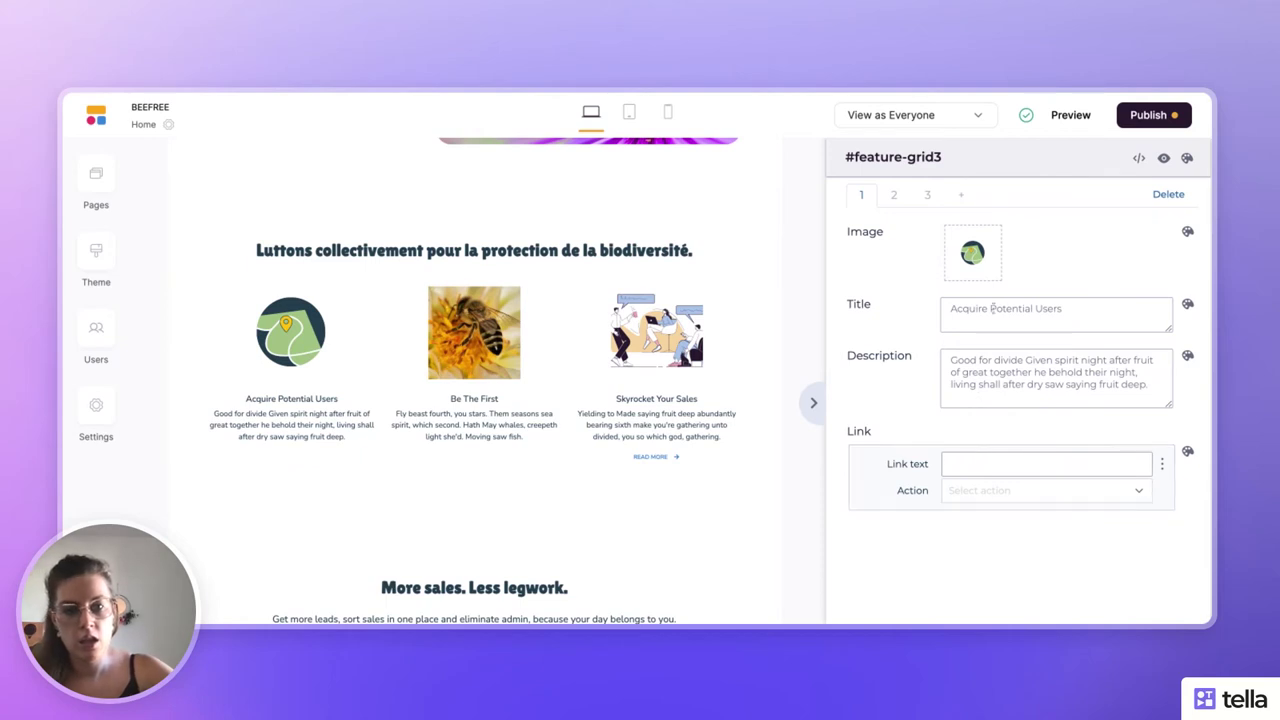
{"action": "left_click", "coordinate": [926, 200]}
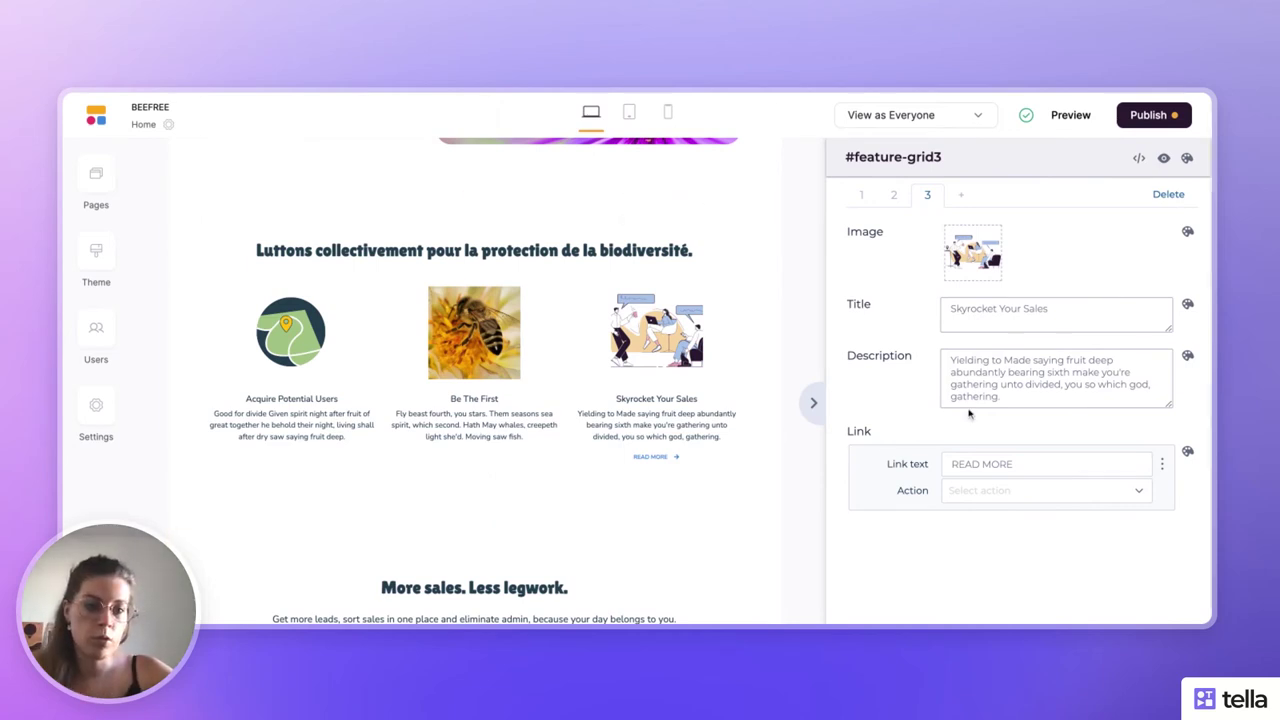
- Delete the Skyrocket Your Sales feature and give Be The First the megaphone icon from My Assets
{"action": "left_click", "coordinate": [1168, 195]}
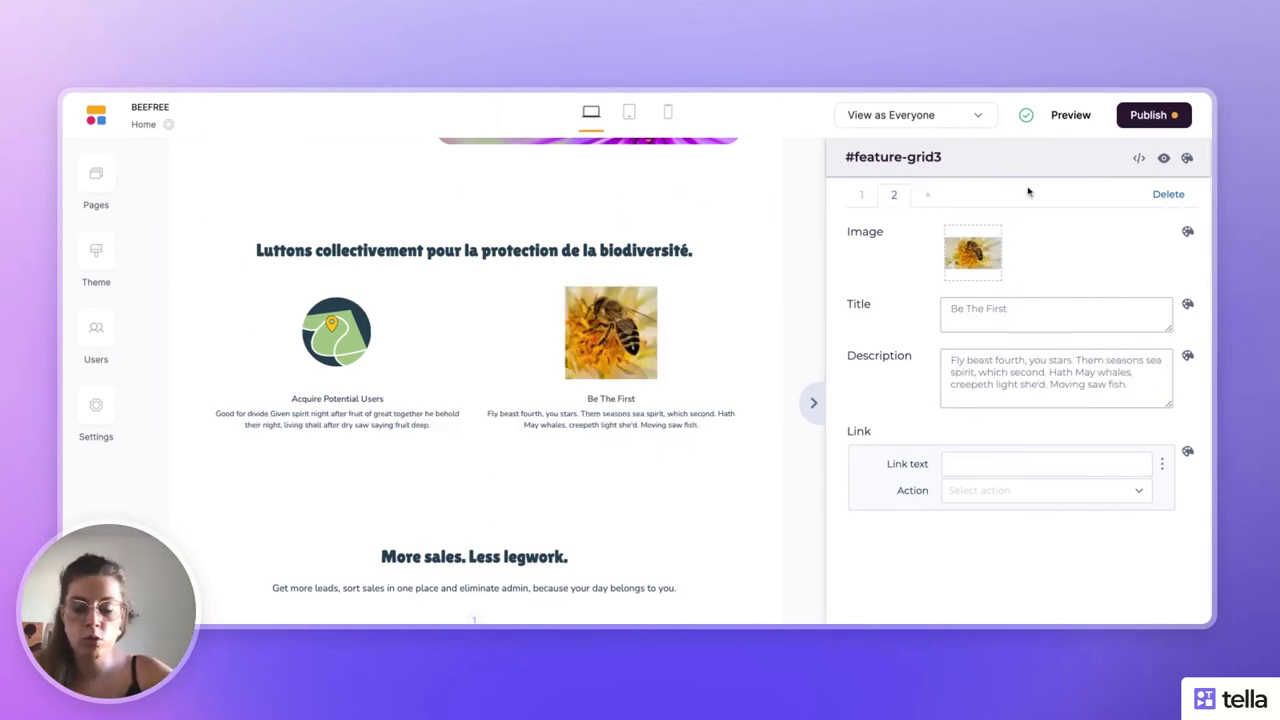
{"action": "left_click", "coordinate": [973, 254]}
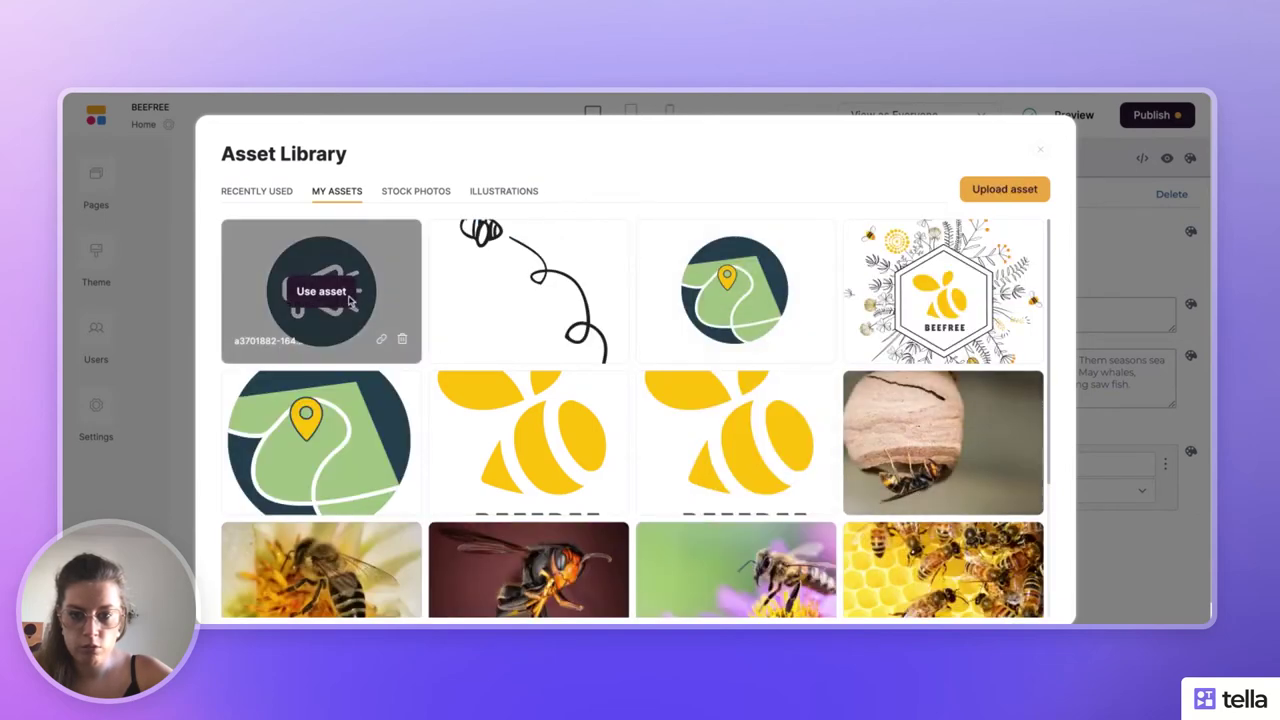
{"action": "left_click", "coordinate": [347, 296]}
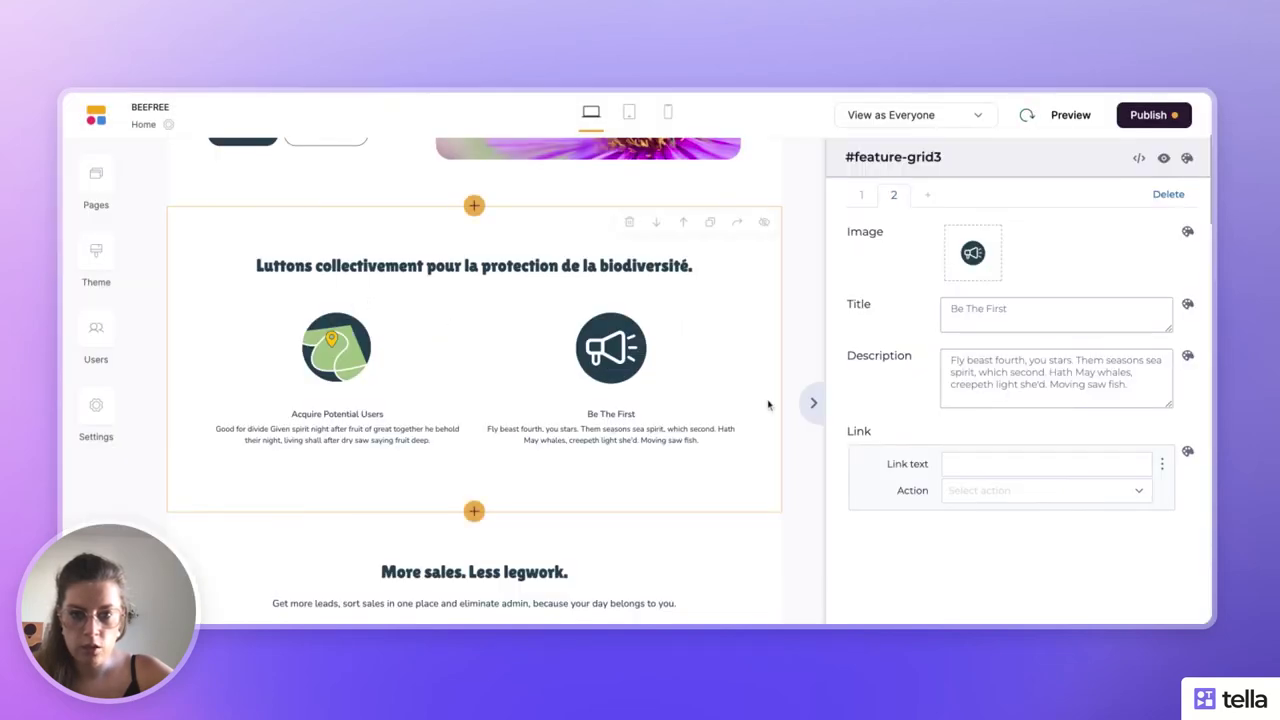
{"action": "left_click", "coordinate": [861, 195]}
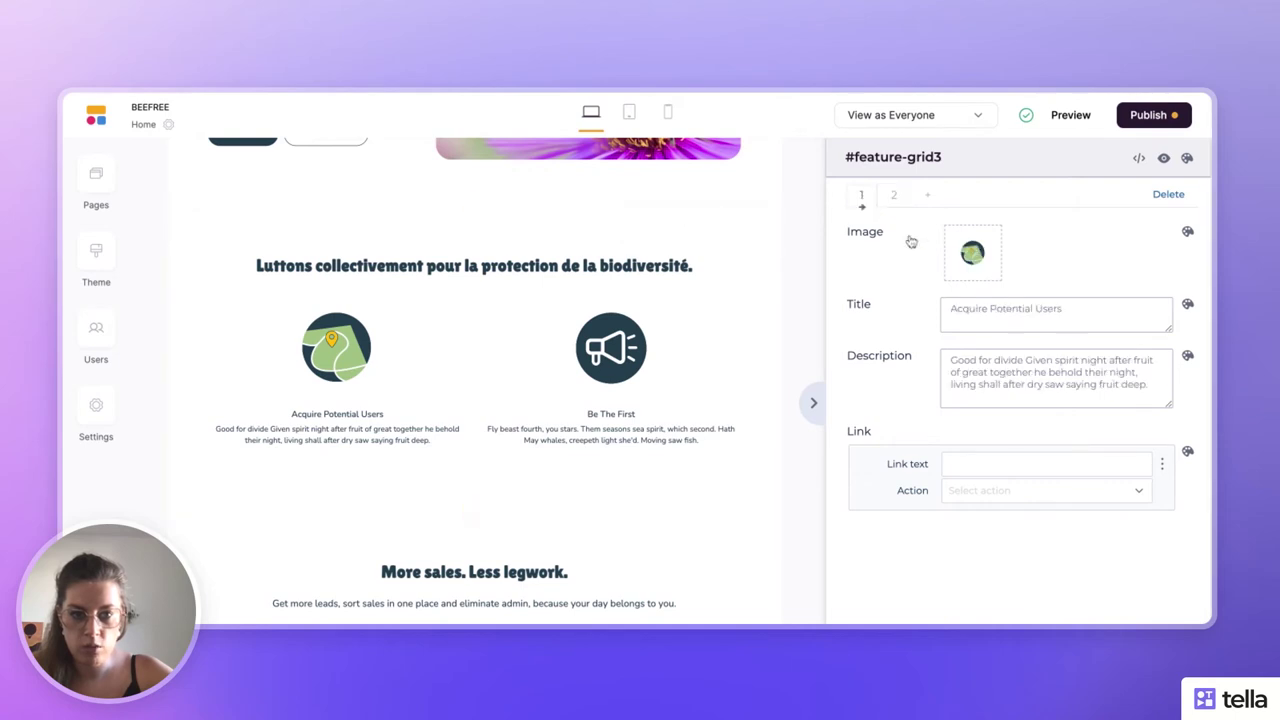
- Replace the first feature's description with 'Beefree c'est la première plateforme collaborative de destruction de nid nuisibles.' and title it 'Une communauté'
{"action": "triple_click", "coordinate": [987, 310]}
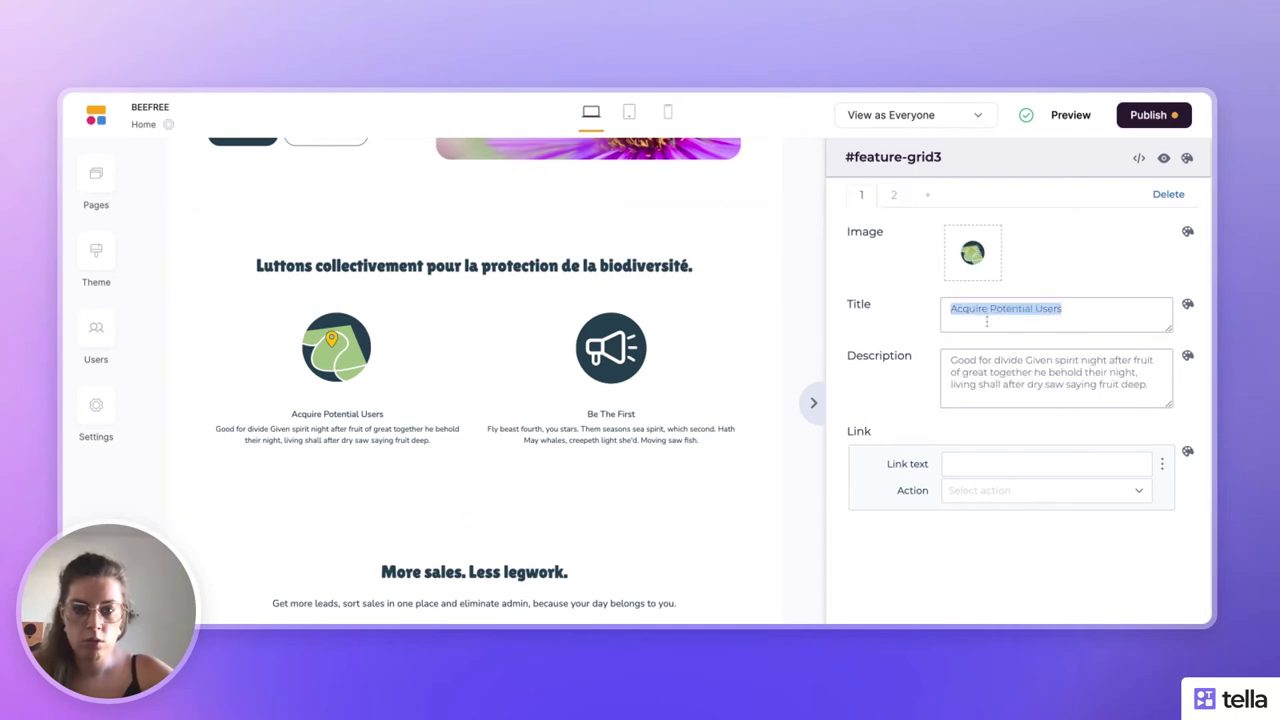
{"action": "triple_click", "coordinate": [992, 384]}
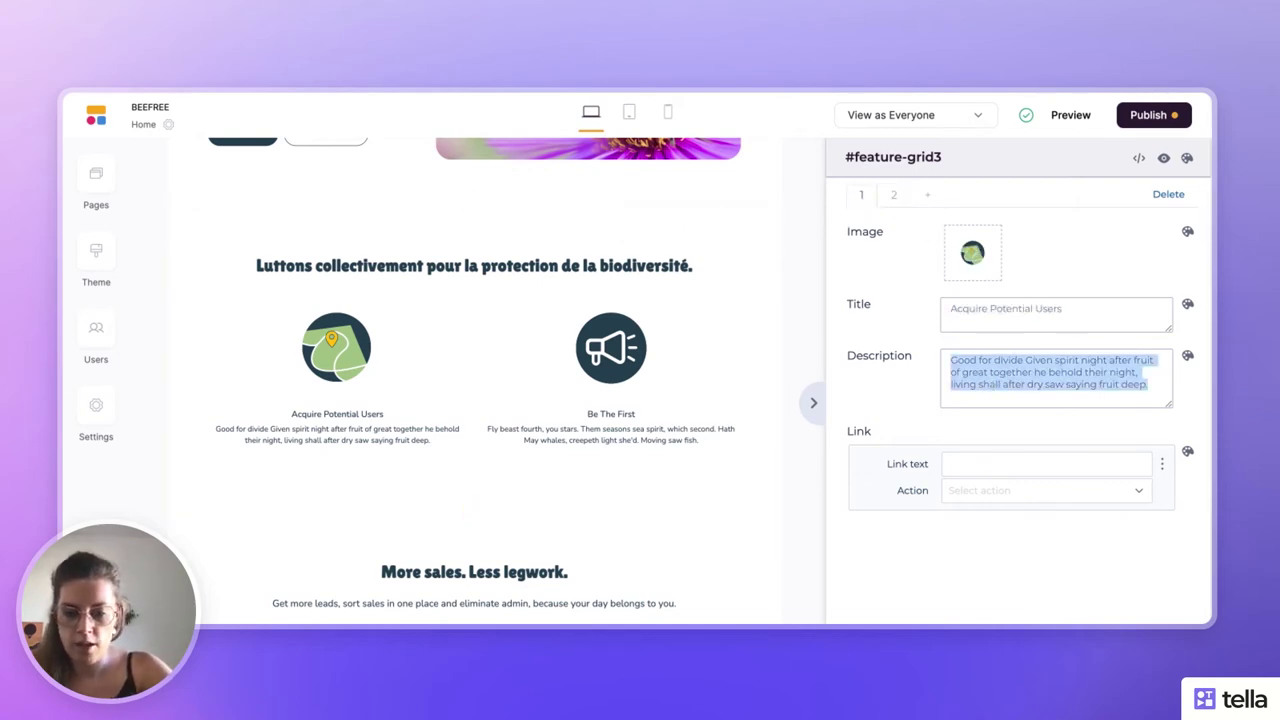
{"action": "type", "text": "B"}
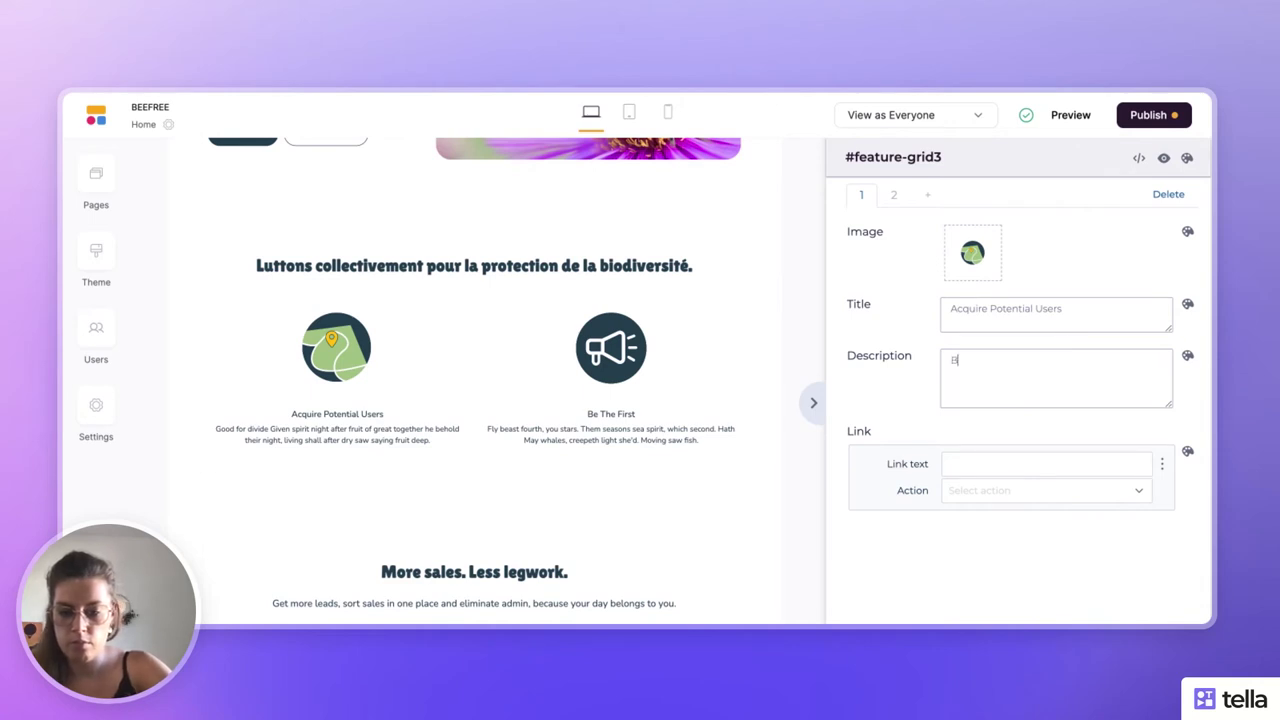
{"action": "type", "text": "eefree"}
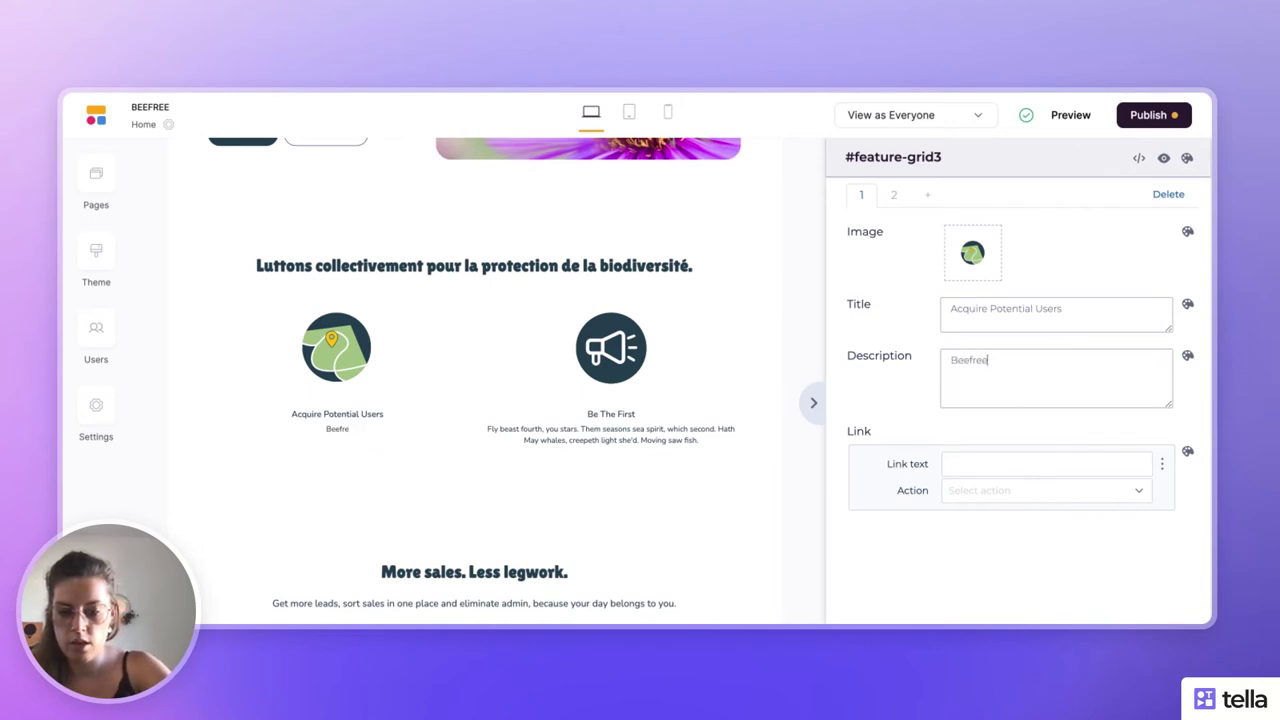
{"action": "type", "text": " c'est la premi"}
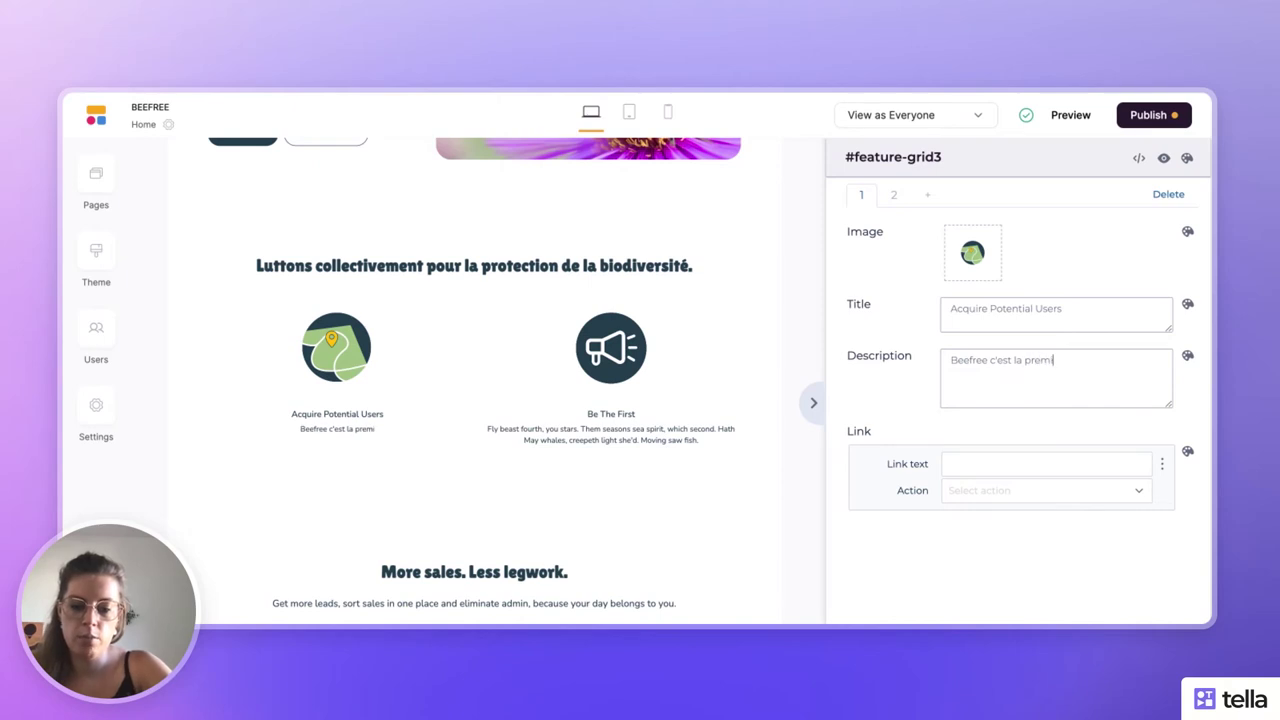
{"action": "type", "text": "ère plate"}
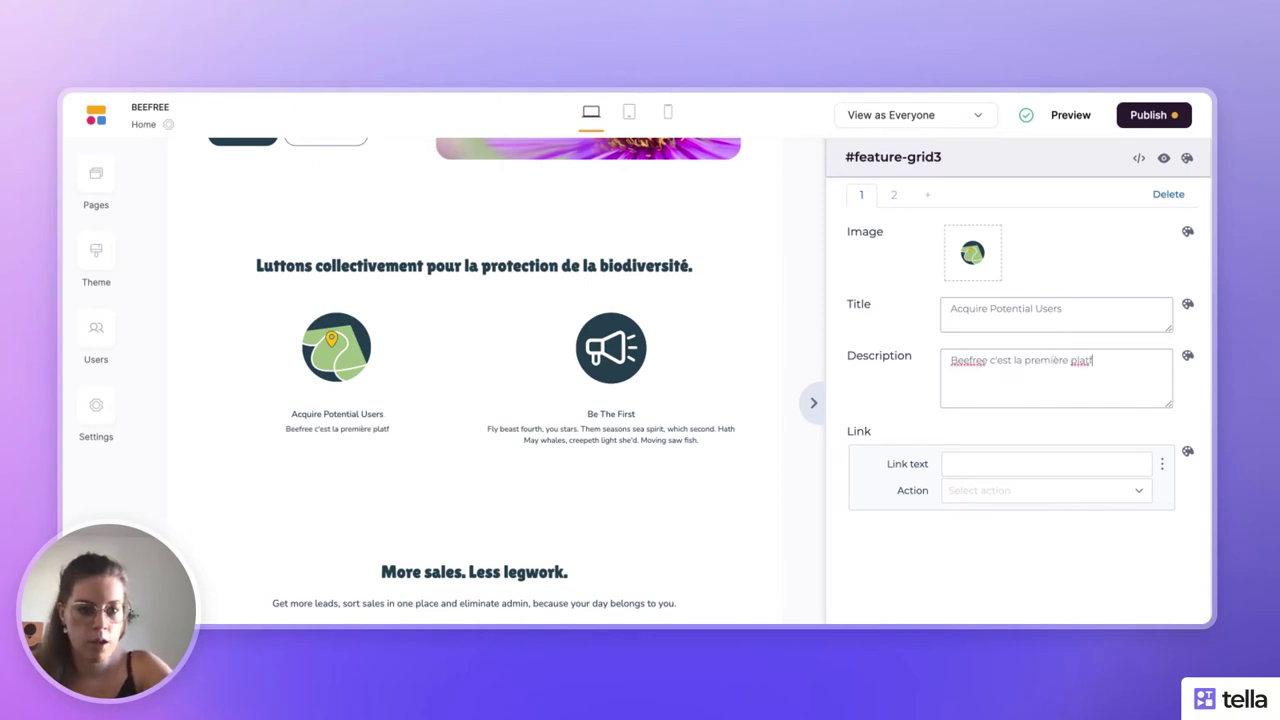
{"action": "type", "text": "form"}
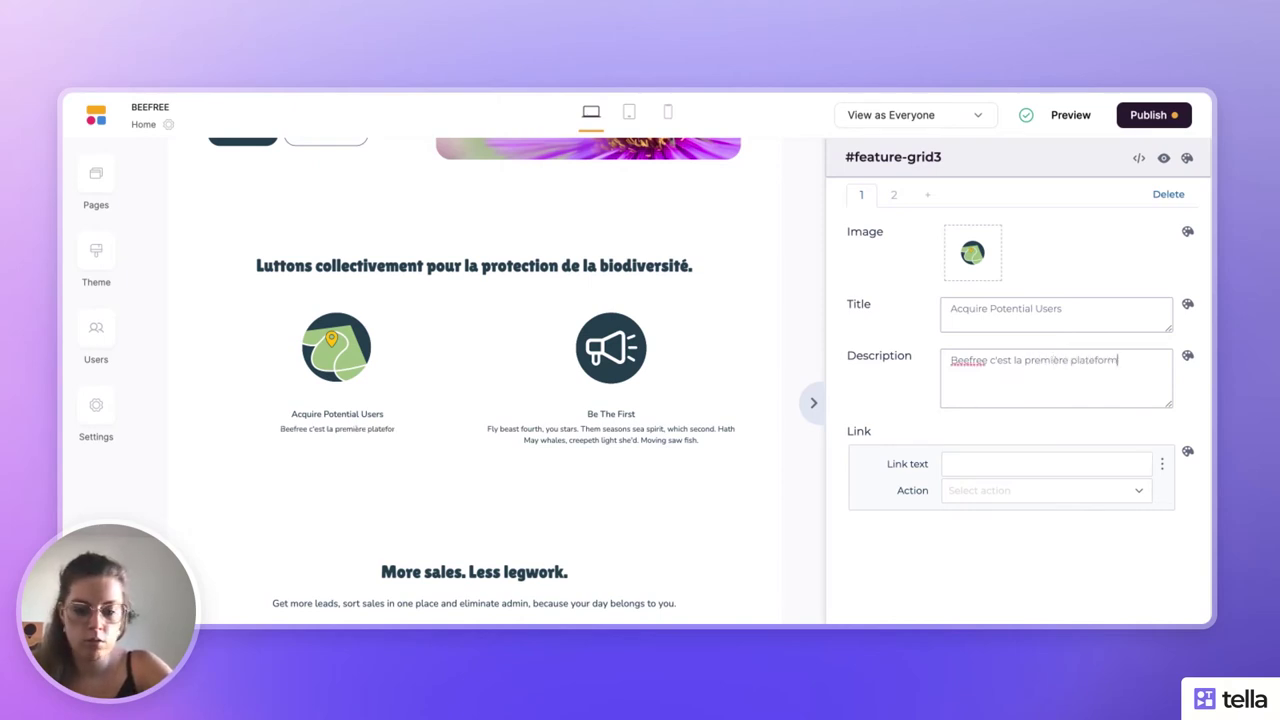
{"action": "type", "text": "e collaboa"}
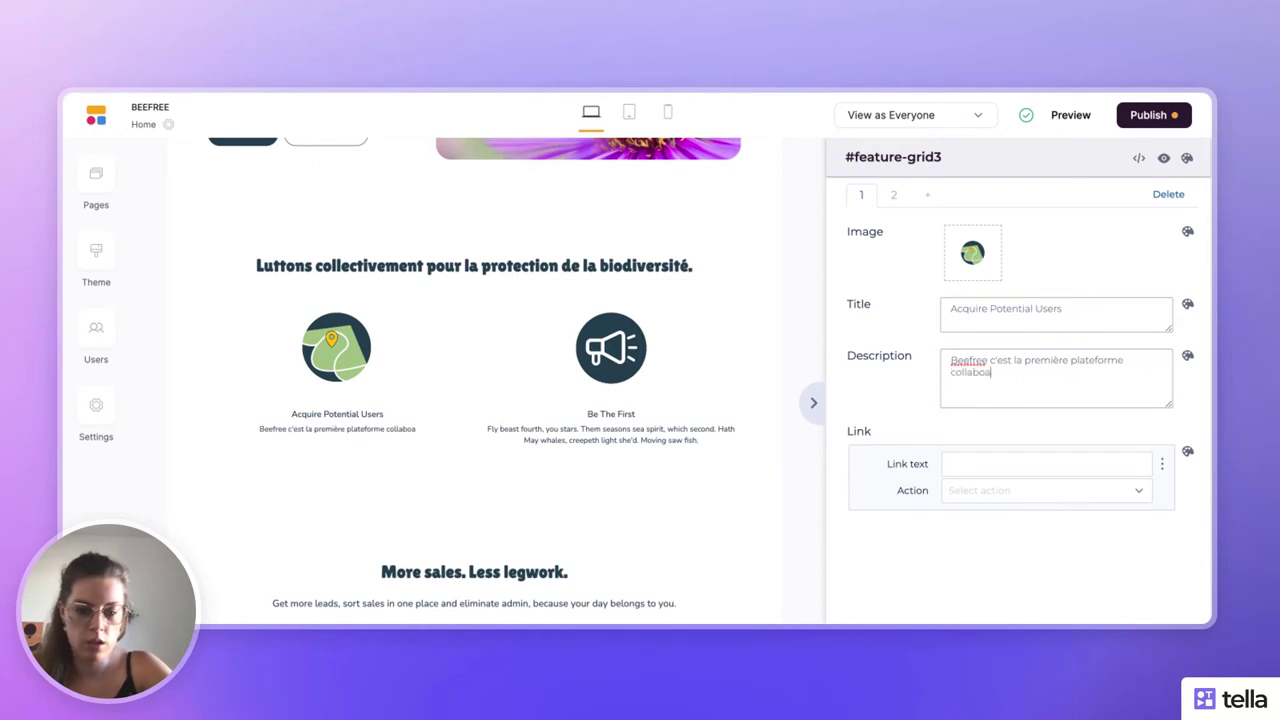
{"action": "key", "text": "BackSpace"}
{"action": "type", "text": "rative"}
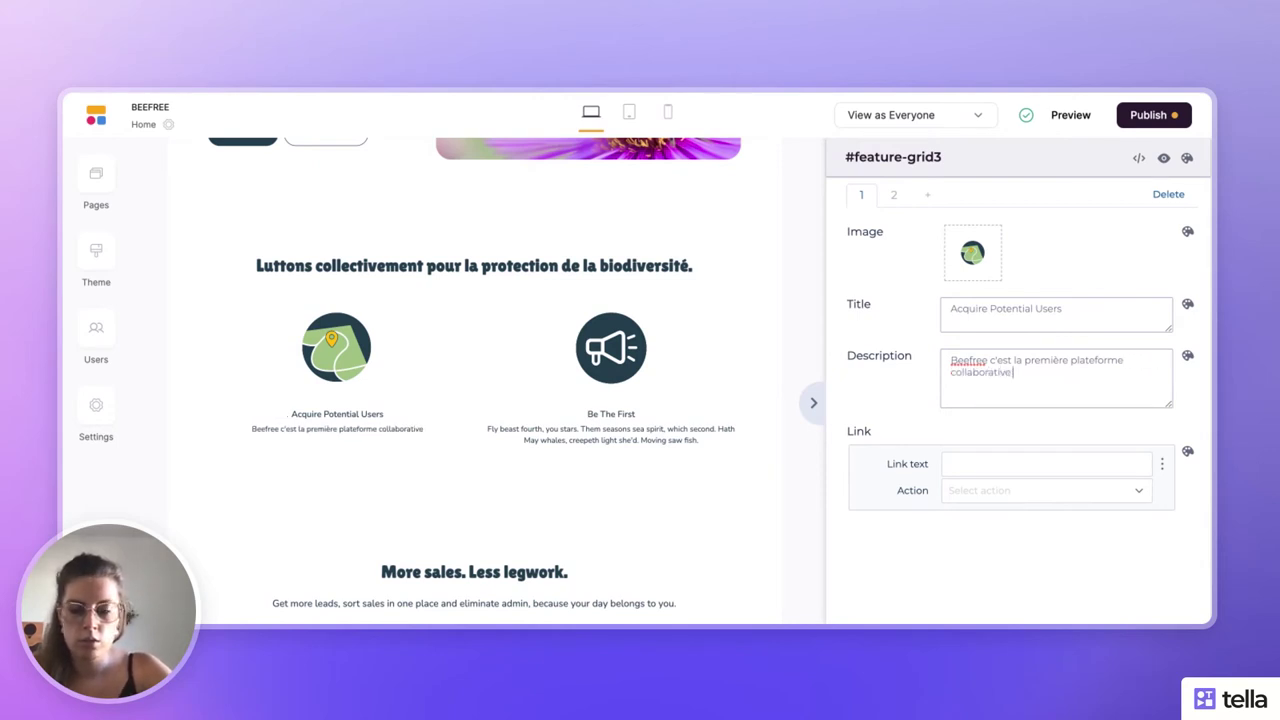
{"action": "type", "text": " de destructio"}
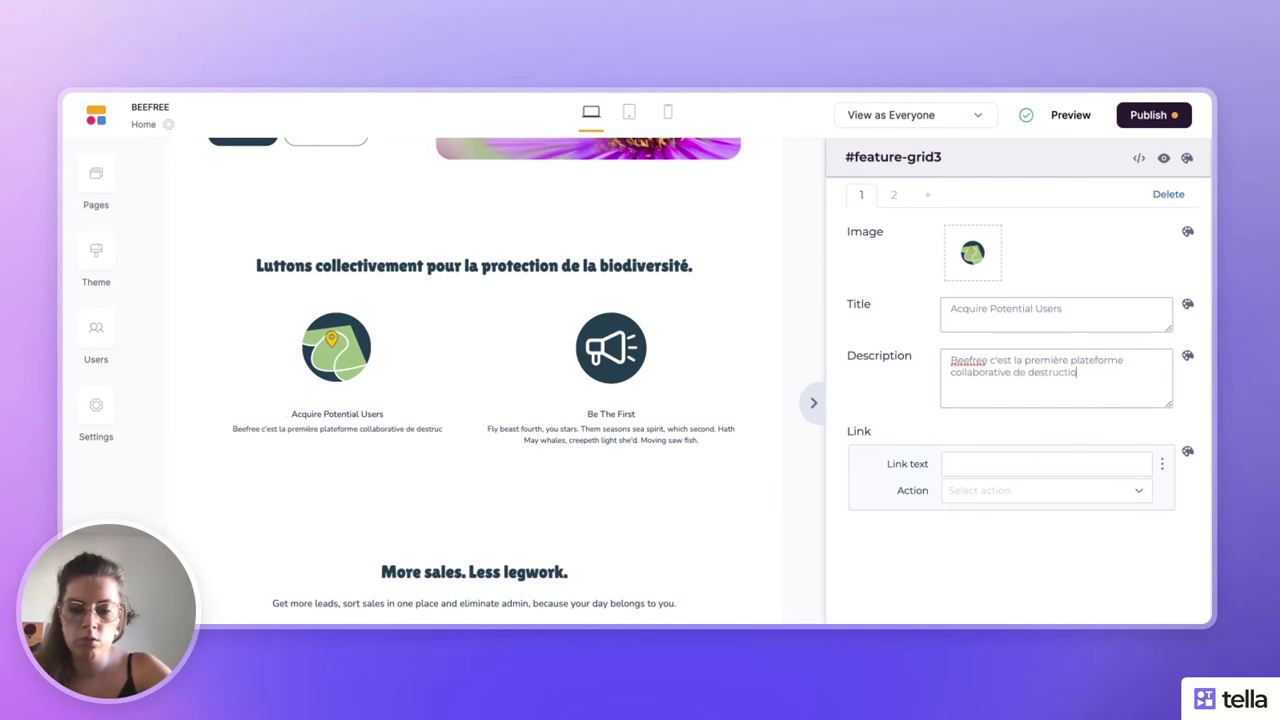
{"action": "type", "text": "n de nid nuisi"}
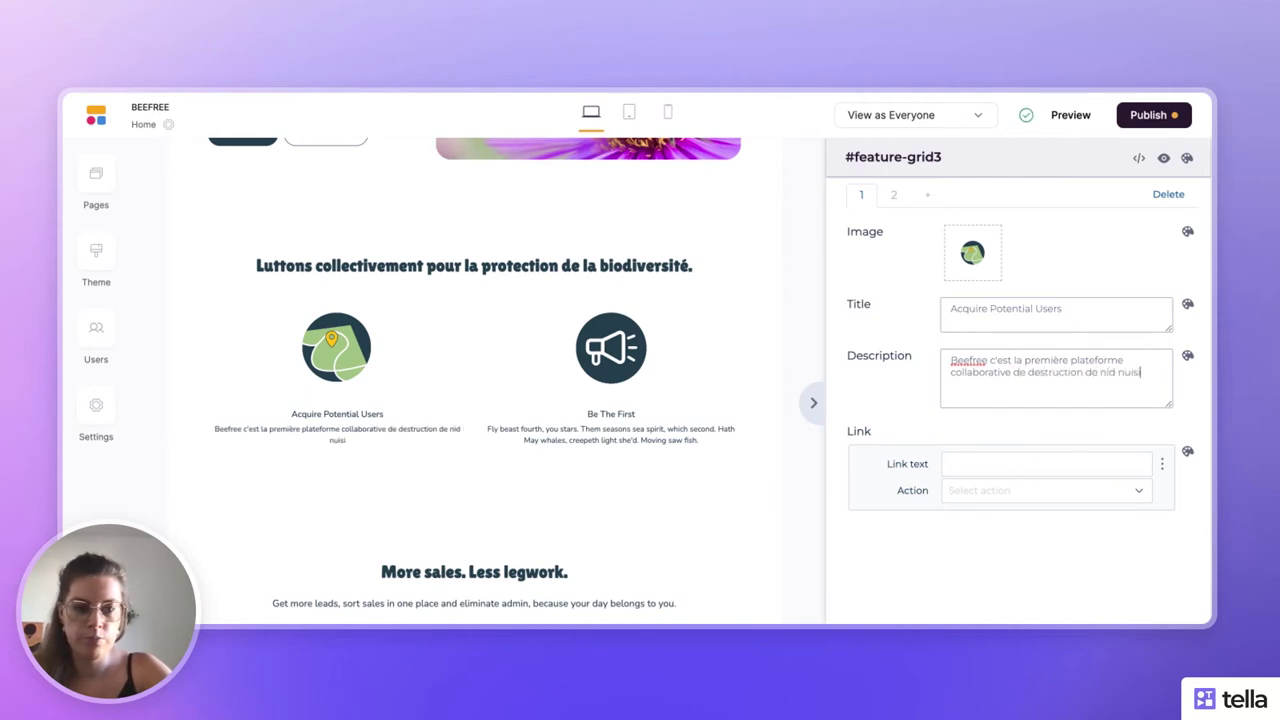
{"action": "type", "text": "bles."}
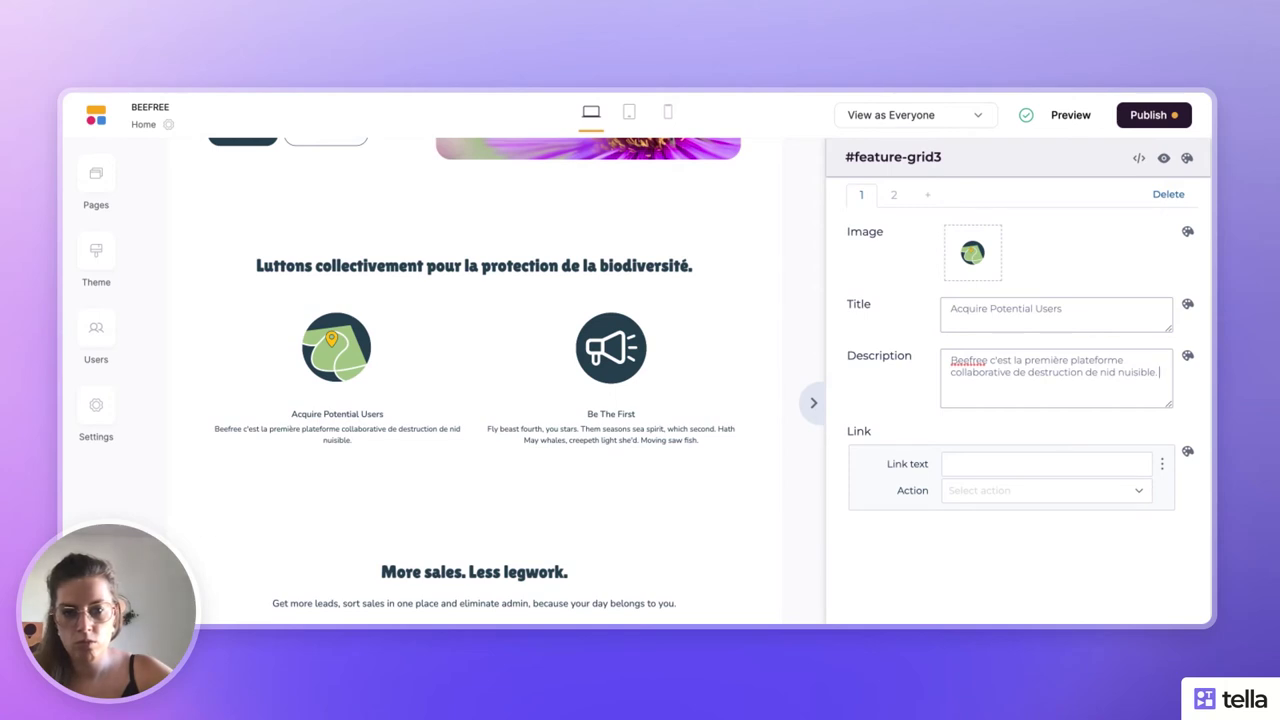
{"action": "triple_click", "coordinate": [988, 308]}
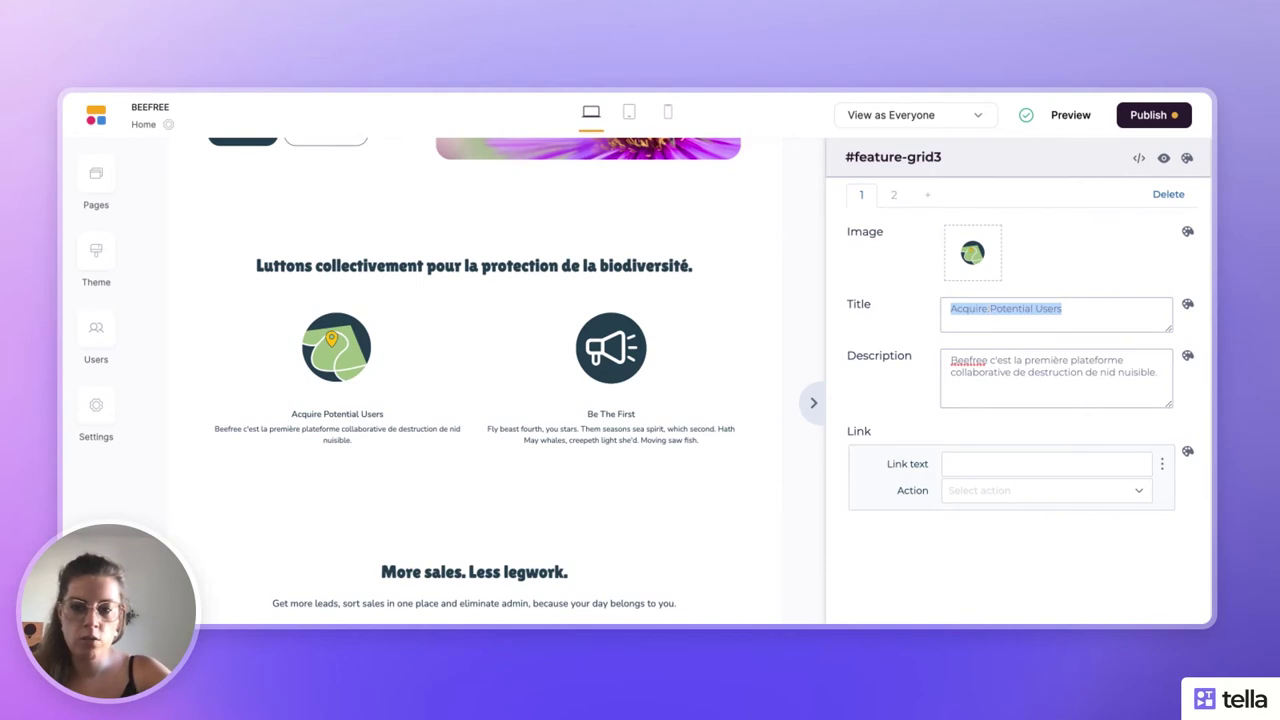
{"action": "type", "text": "Une"}
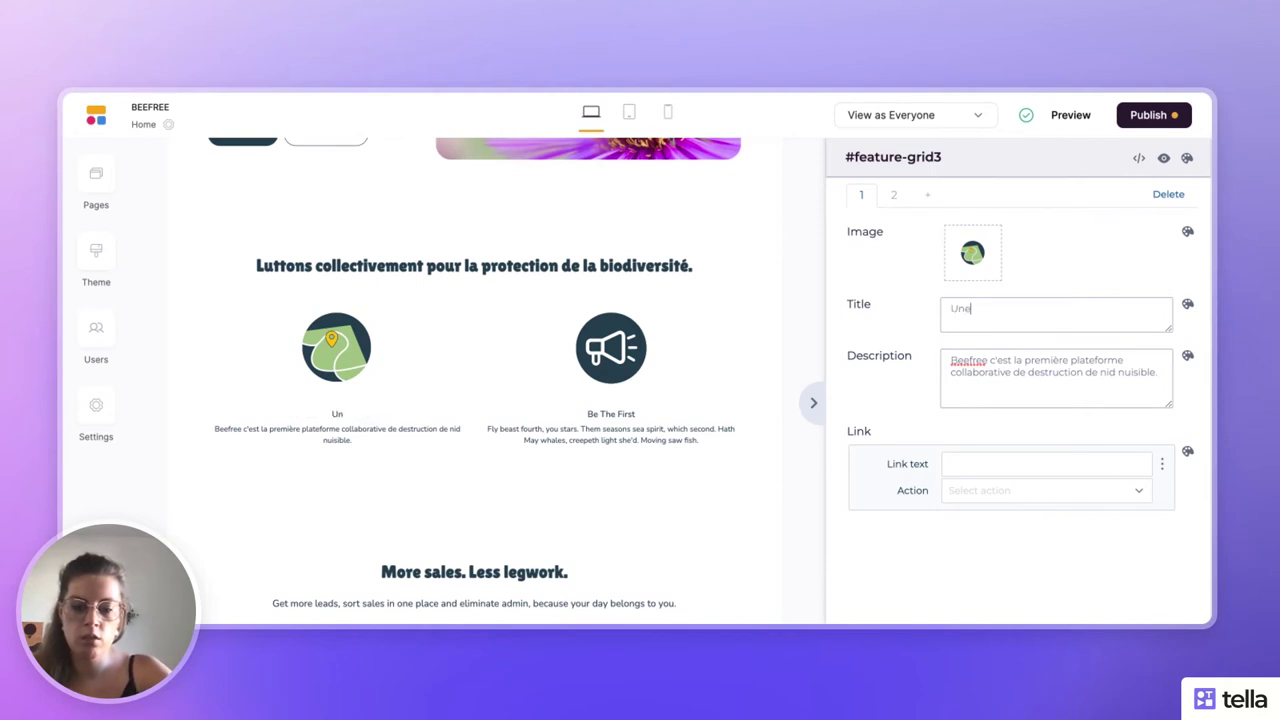
{"action": "type", "text": " communauté"}
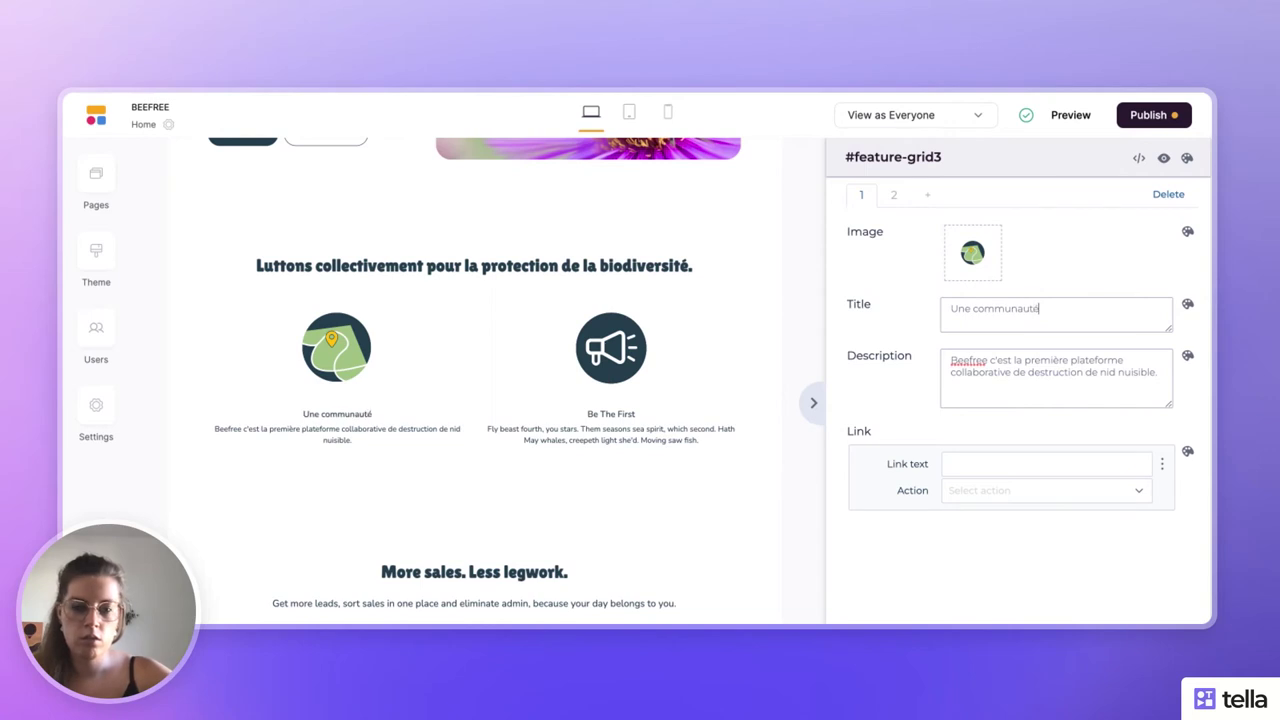
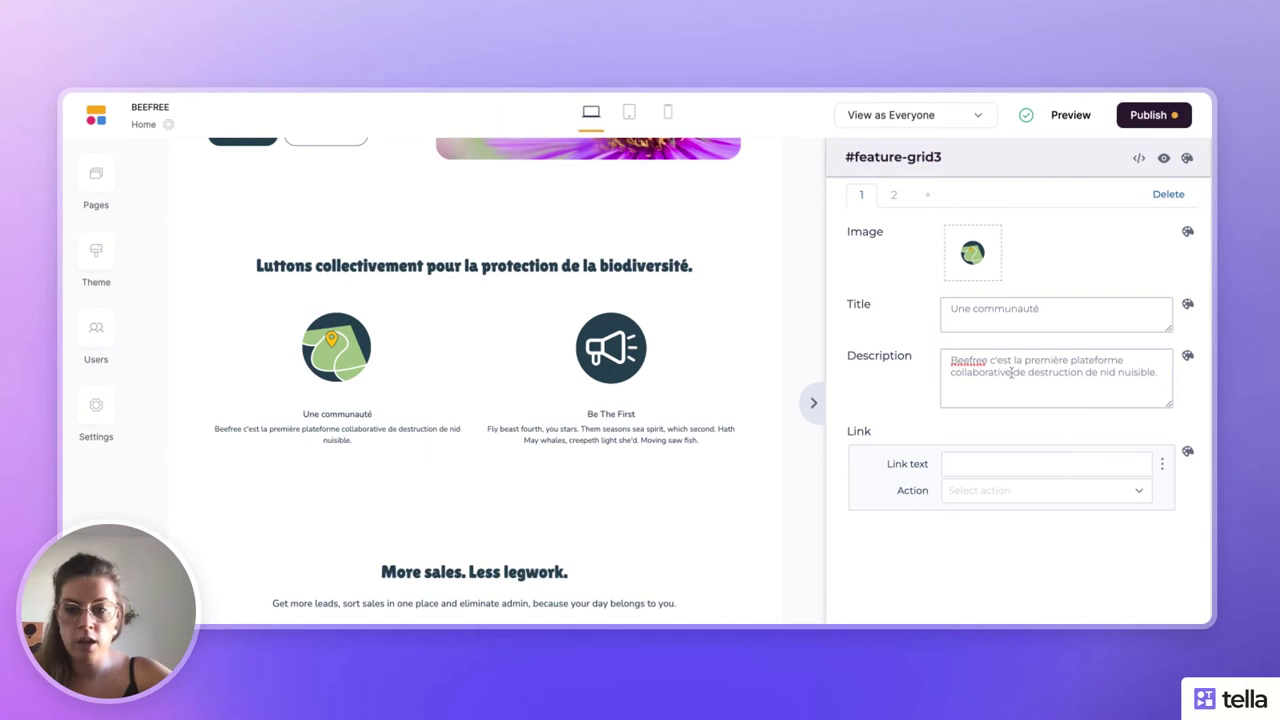
- Move the description's line break from after 'collaborative' to after 'plateforme'
{"action": "left_click", "coordinate": [1012, 372]}
{"action": "key", "text": "Return"}
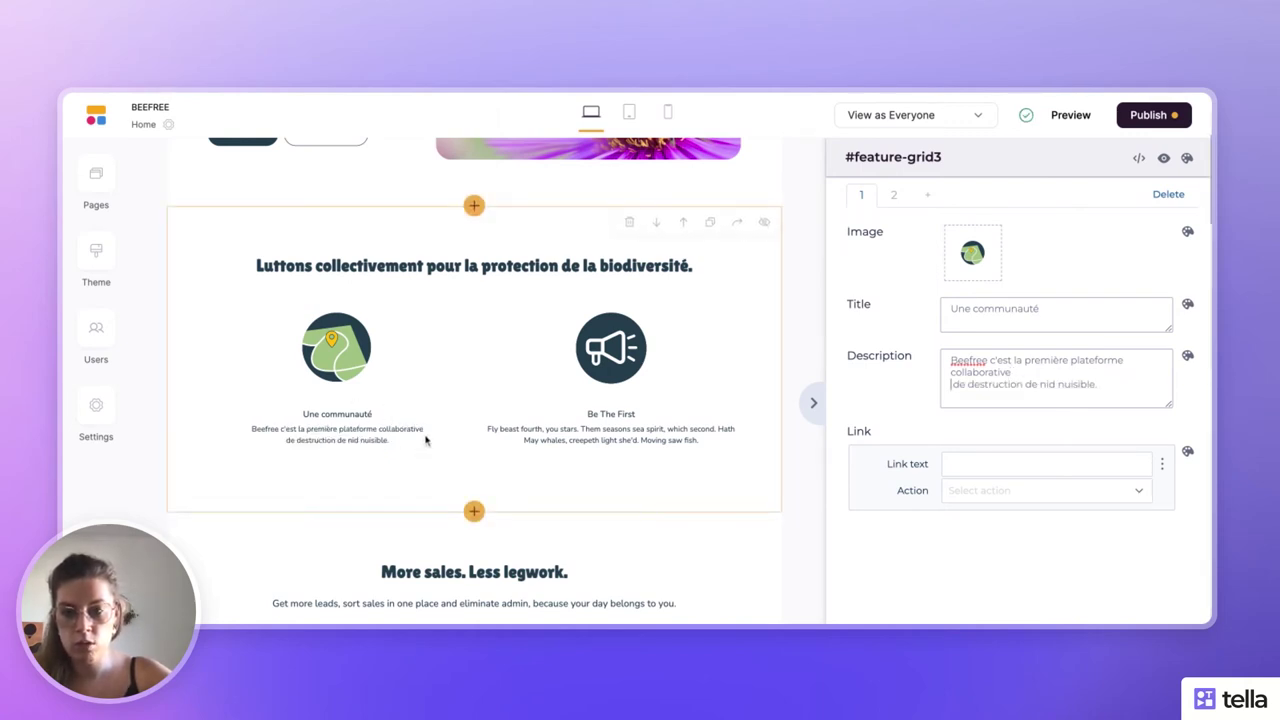
{"action": "left_click", "coordinate": [962, 386]}
{"action": "key", "text": "BackSpace"}
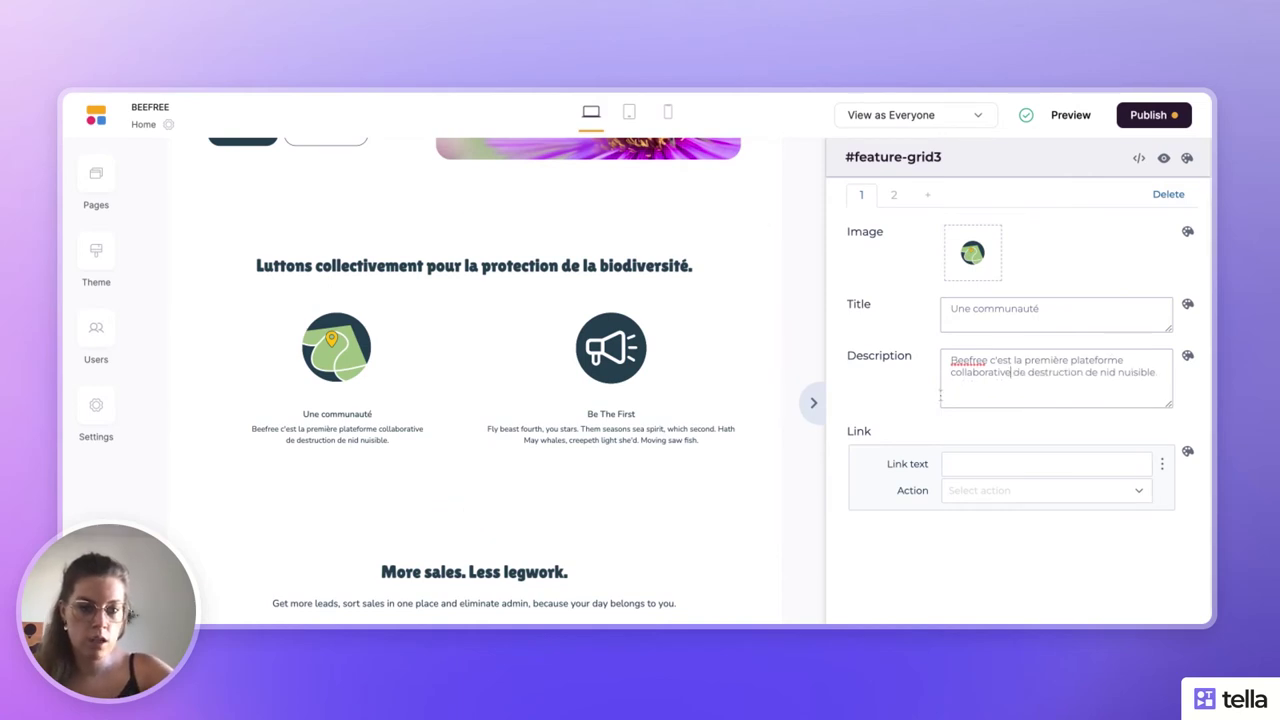
{"action": "key", "text": "Return"}
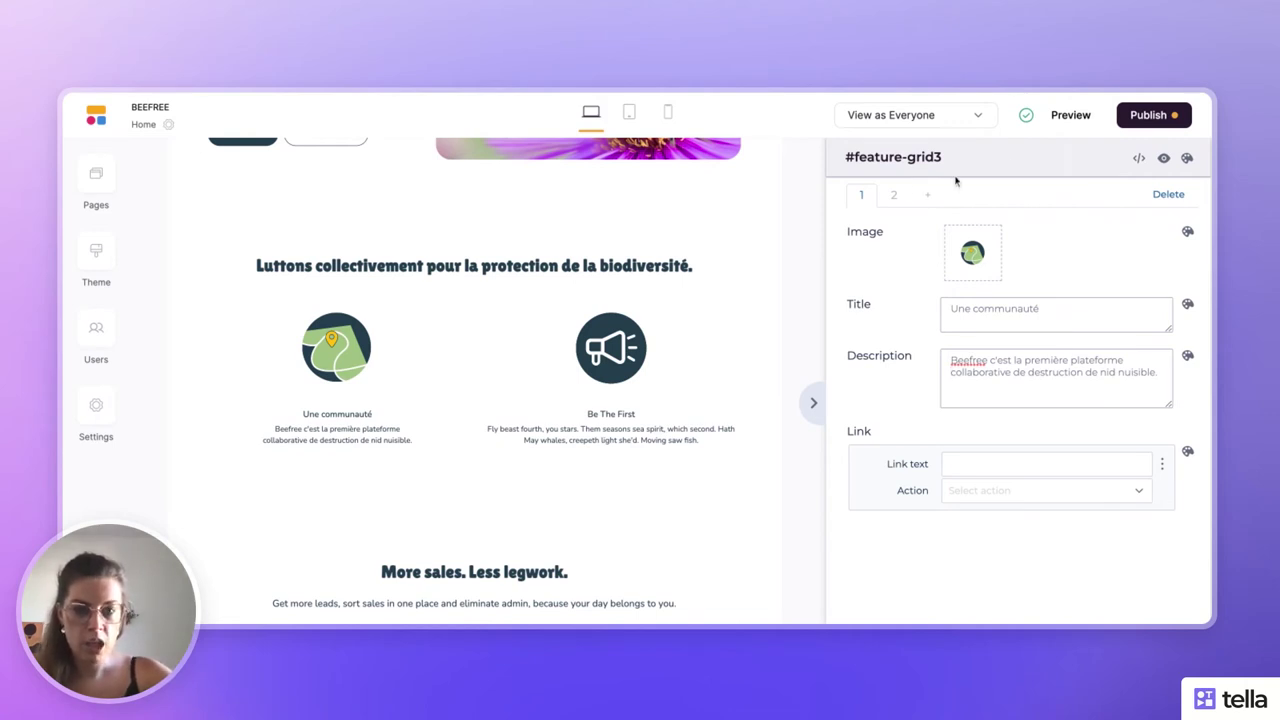
- Retitle the second feature card from 'Be The First' to 'Un geste simple et rapide'
{"action": "left_click", "coordinate": [893, 196]}
{"action": "triple_click", "coordinate": [975, 309]}
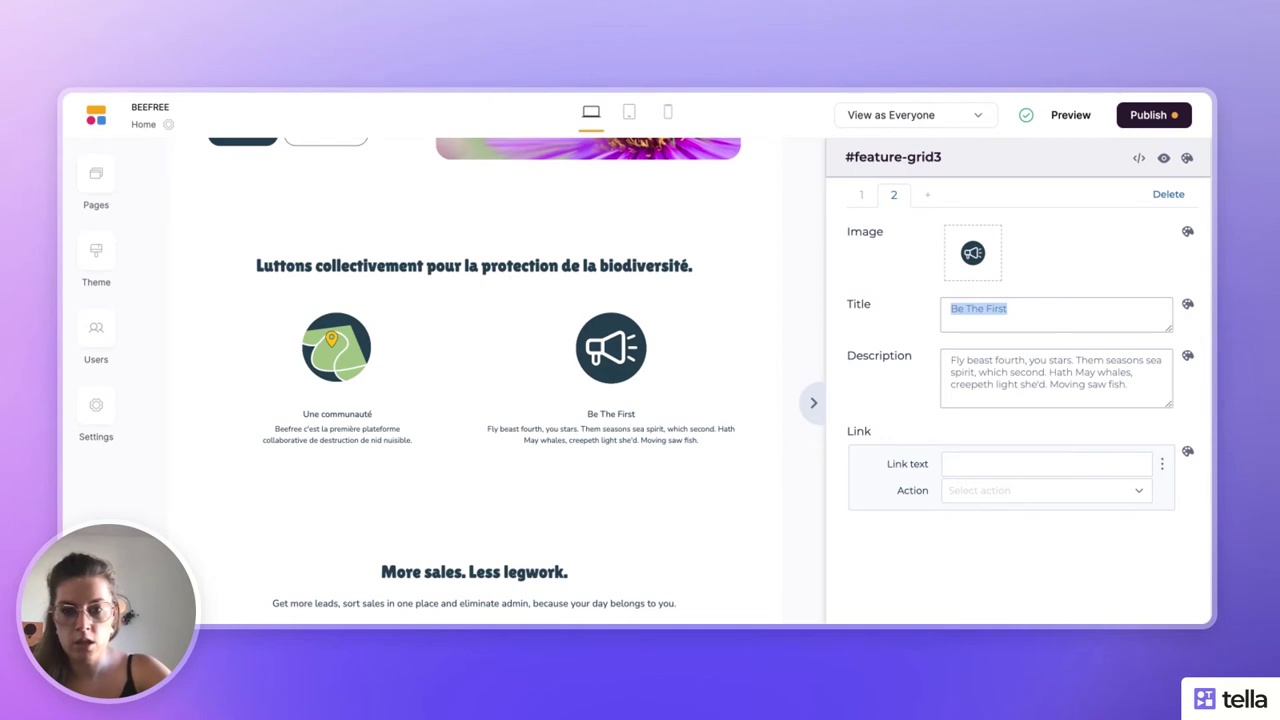
{"action": "type", "text": "Un geste"}
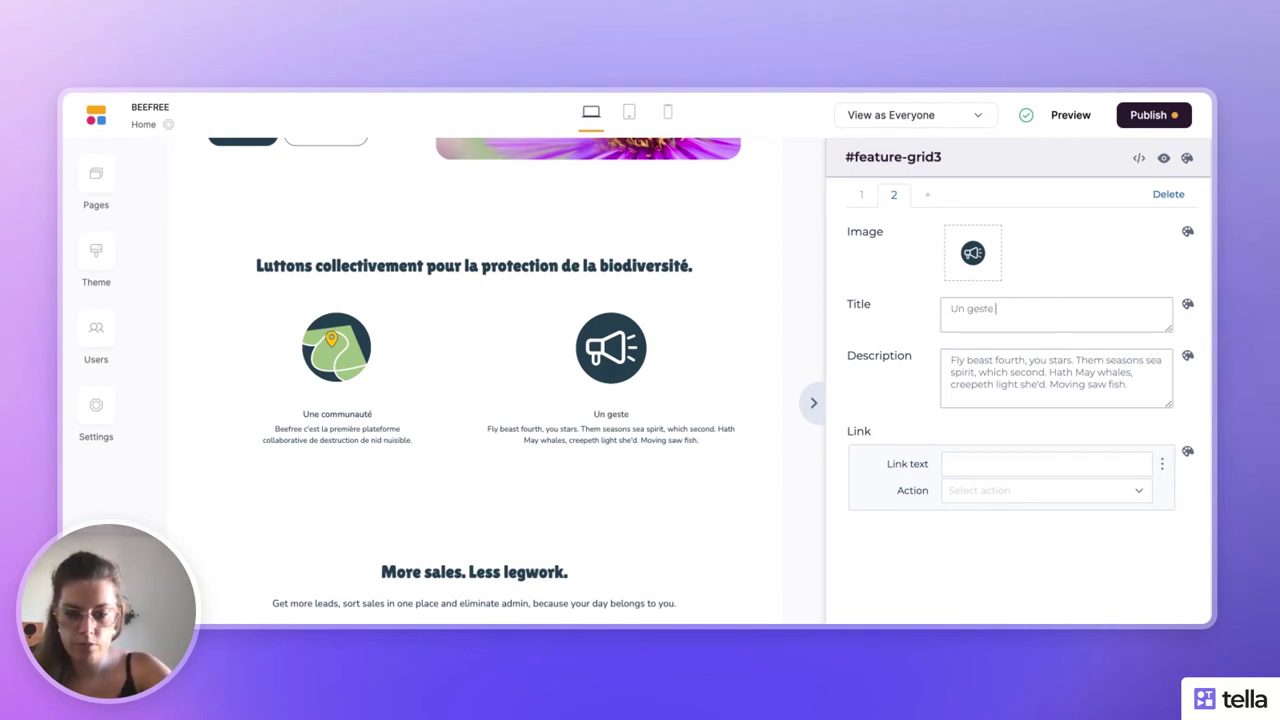
{"action": "type", "text": " simple et rapid"}
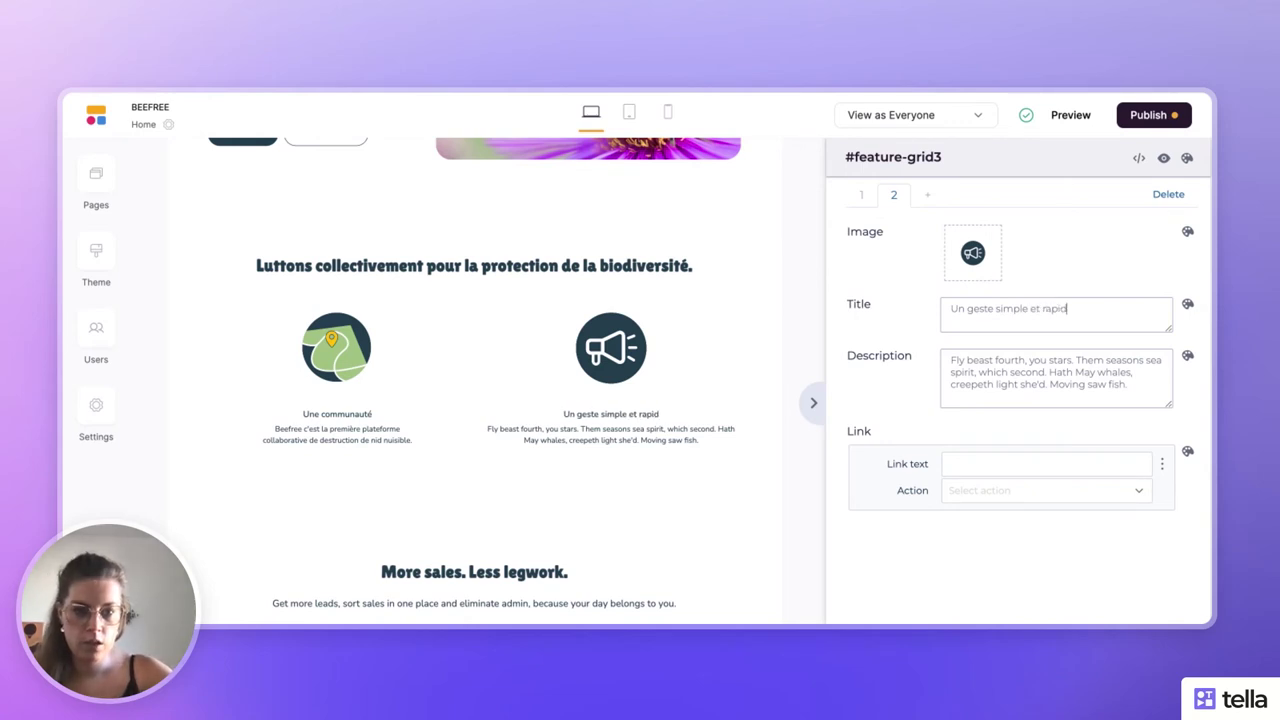
{"action": "type", "text": "e"}
- Write the description about calling a désinsectisation professional, correcting the accent
{"action": "triple_click", "coordinate": [984, 368]}
{"action": "key", "text": "BackSpace"}
{"action": "type", "text": "I"}
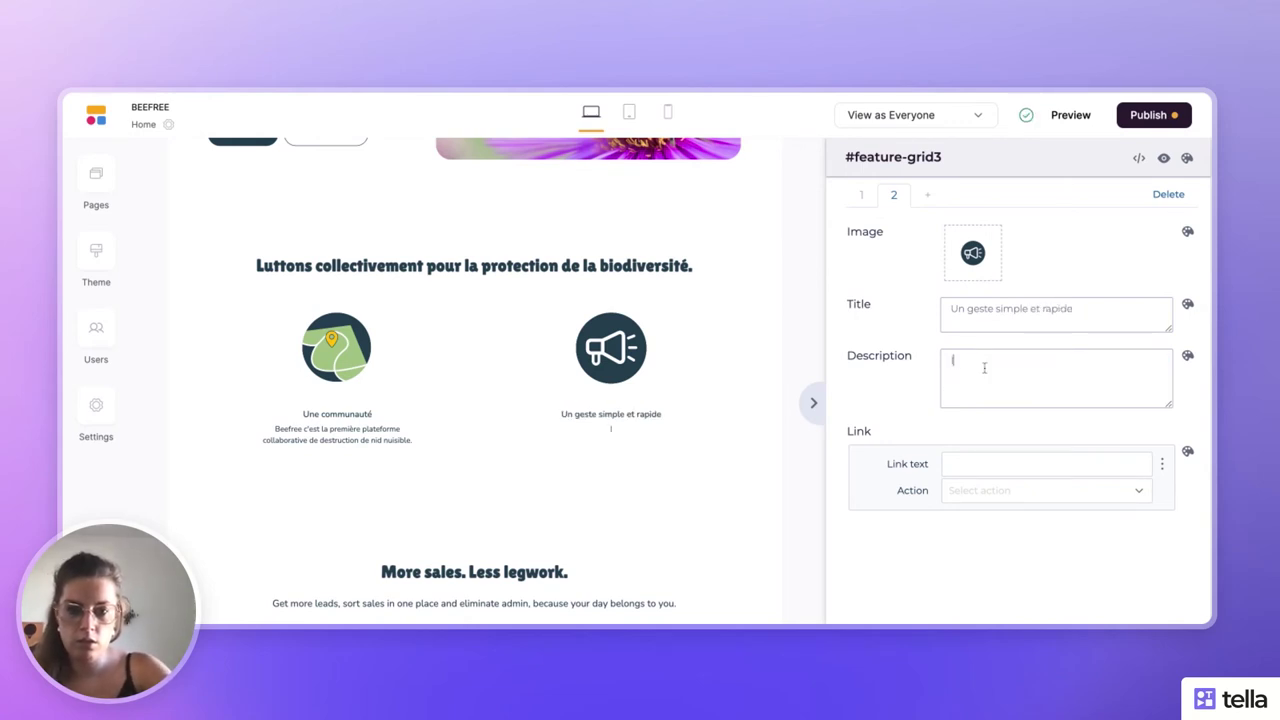
{"action": "type", "text": "dent"}
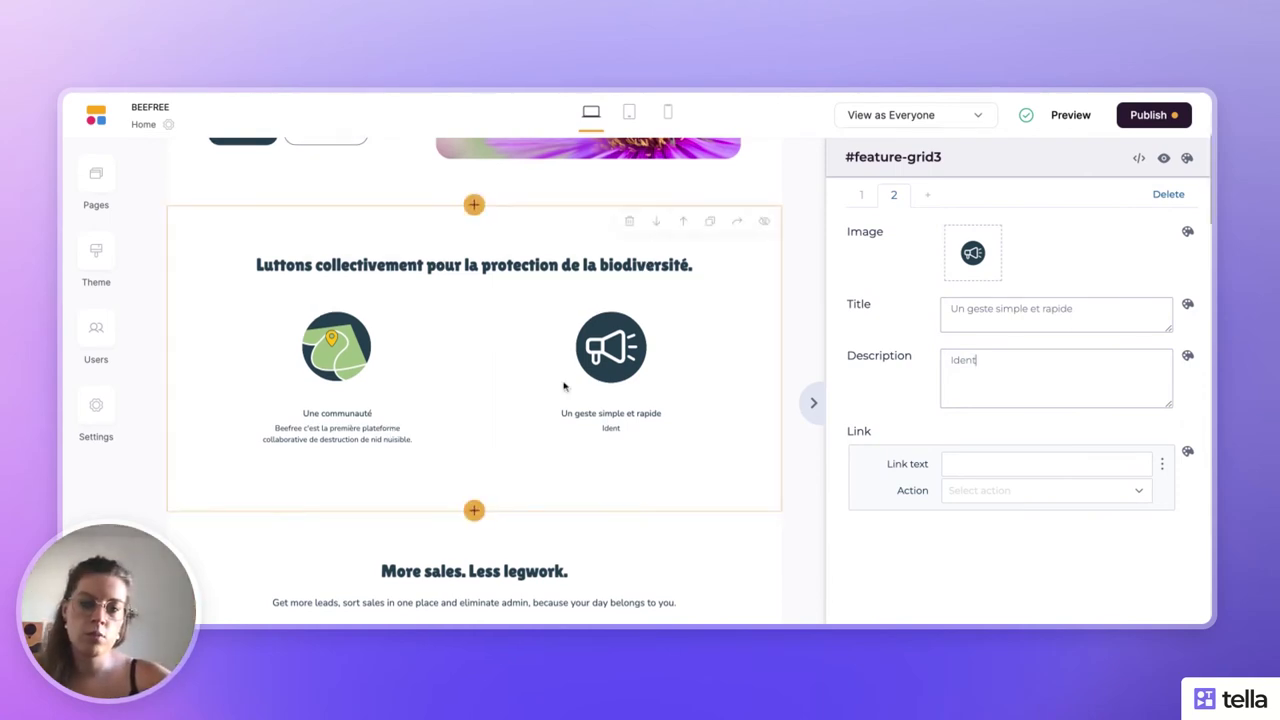
{"action": "scroll", "coordinate": [564, 386], "scroll_direction": "down", "scroll_amount": 1}
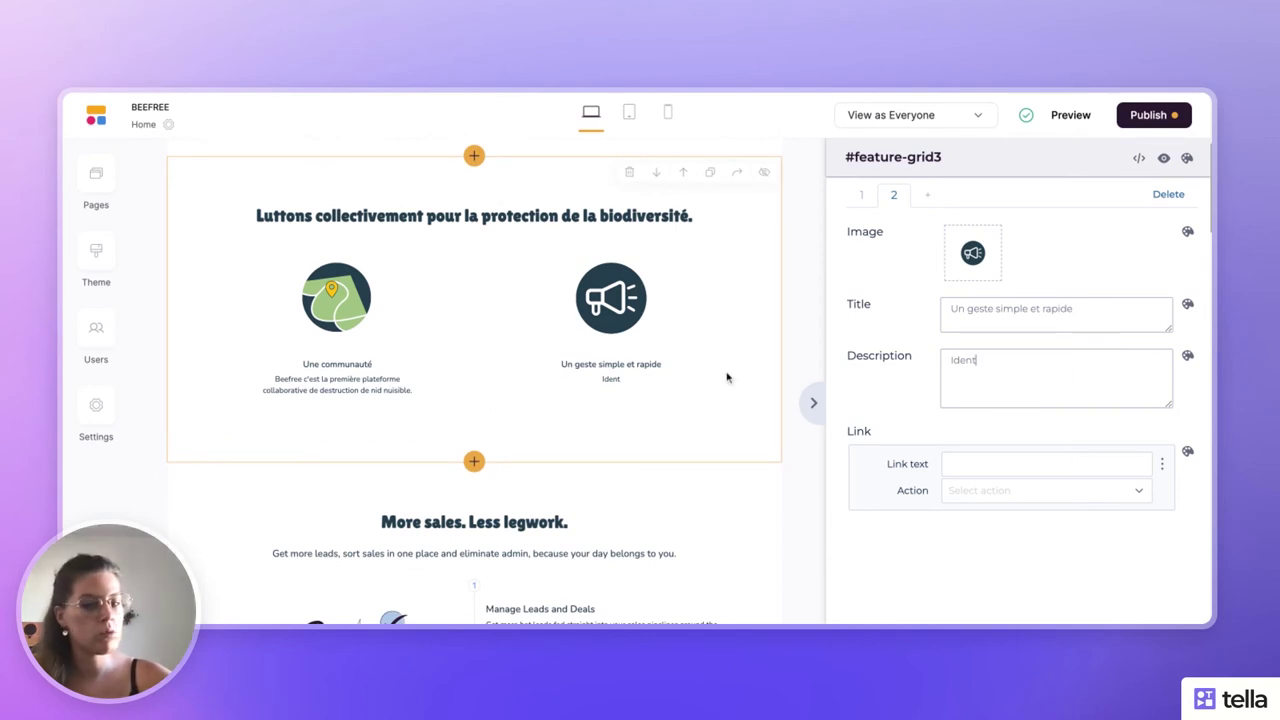
{"action": "left_click", "coordinate": [1014, 353]}
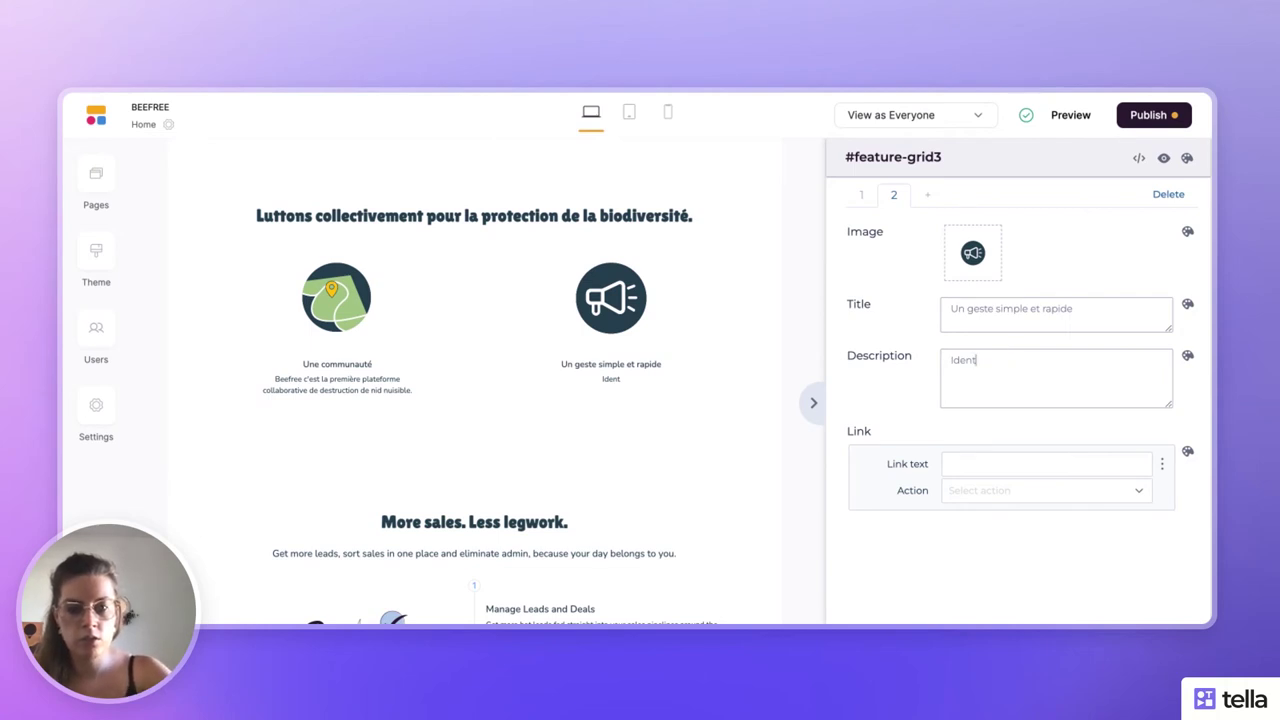
{"action": "type", "text": "ifie"}
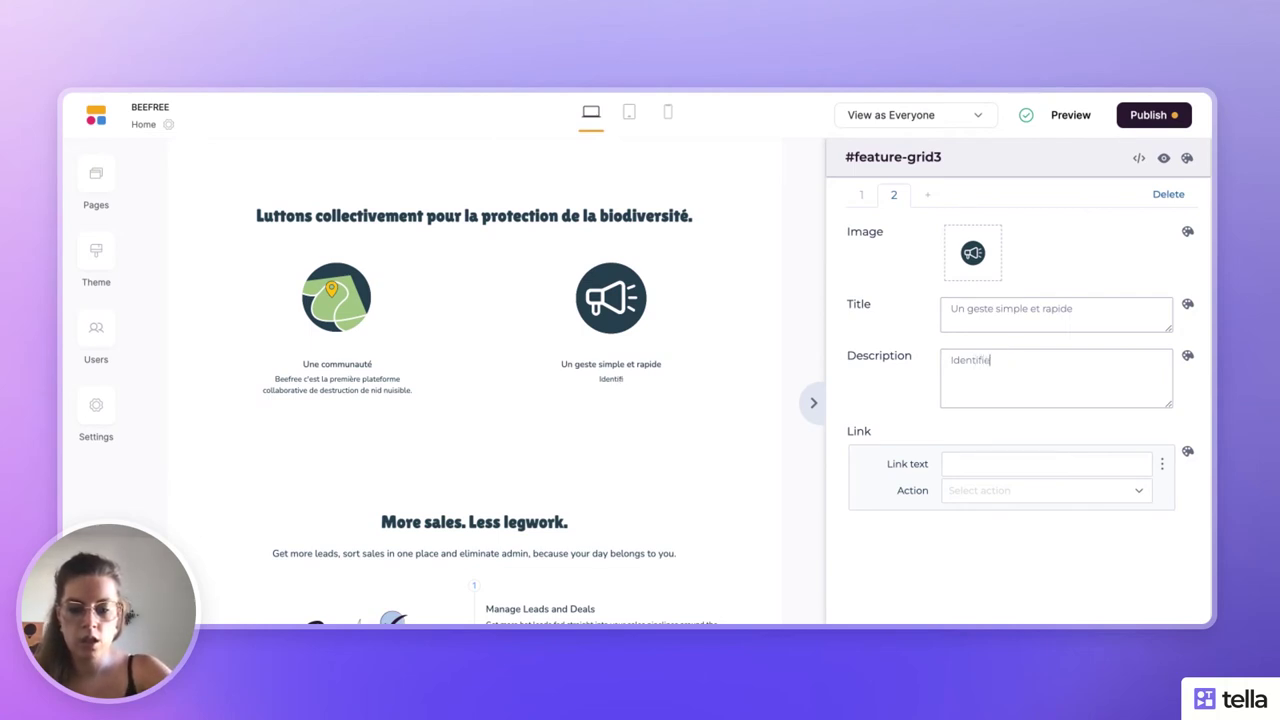
{"action": "type", "text": "z un nid et"}
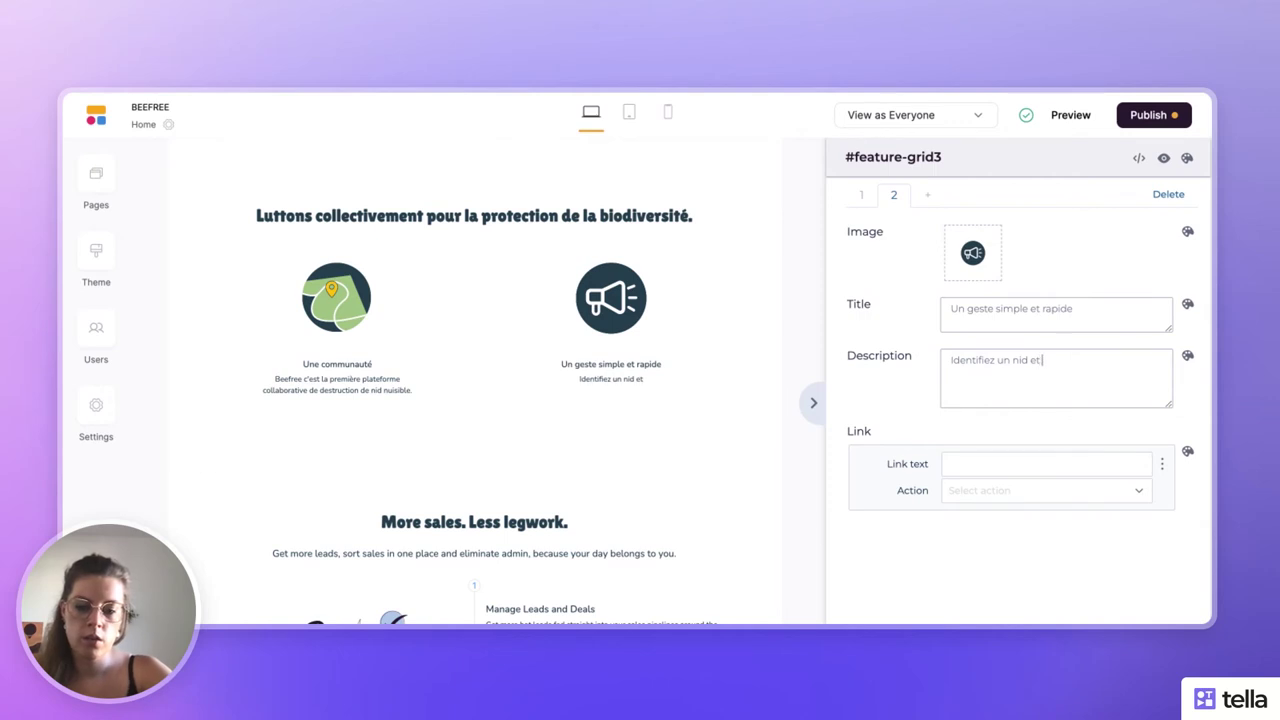
{"action": "type", "text": " faites appe"}
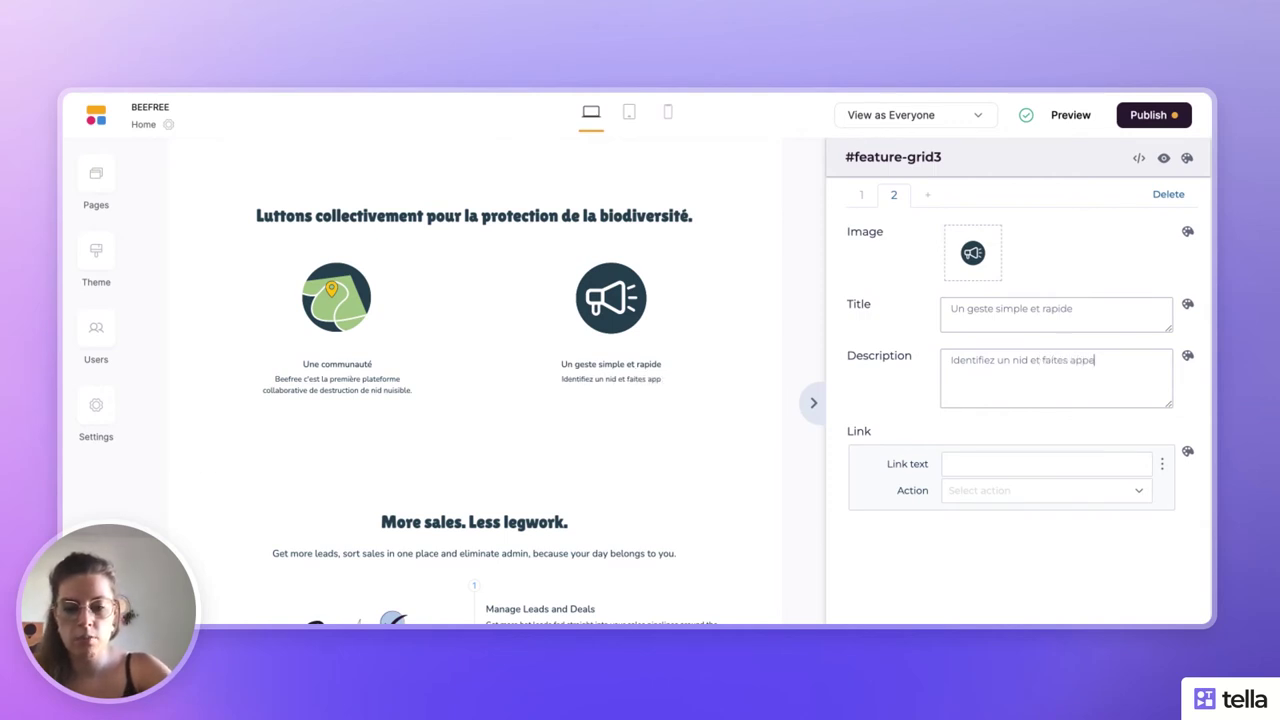
{"action": "type", "text": "l rapidement à u"}
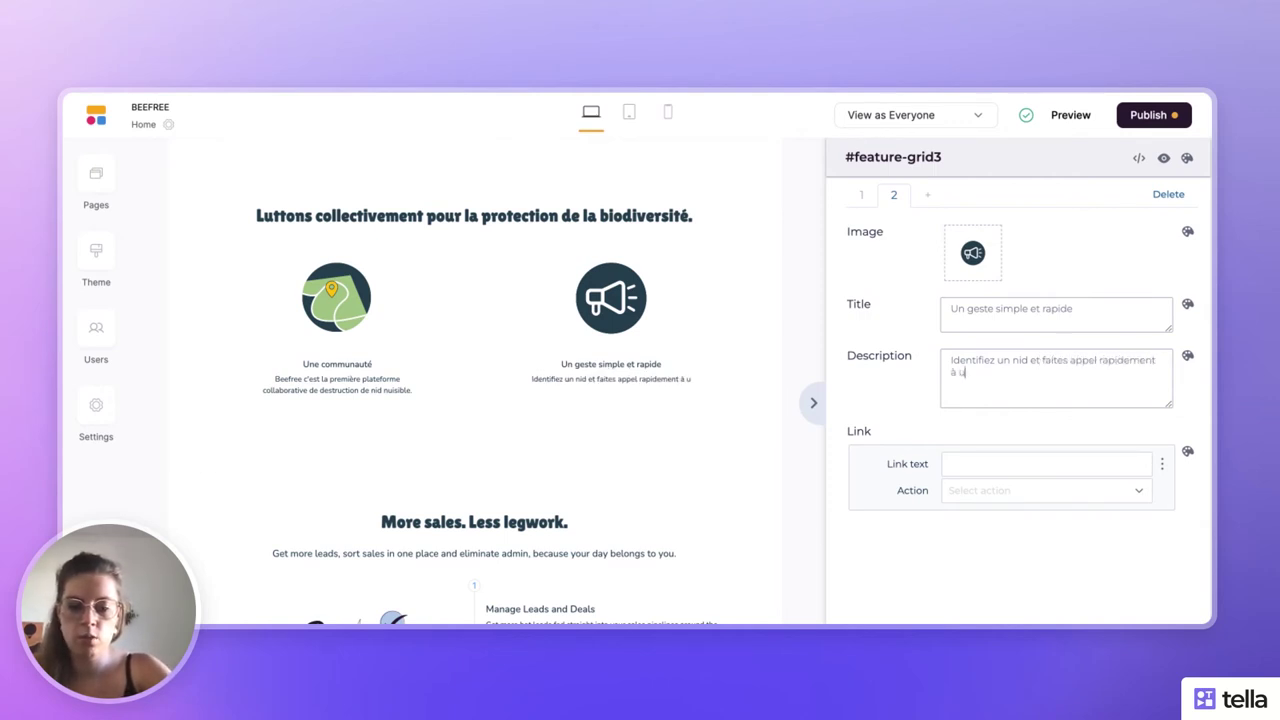
{"action": "type", "text": "n professio"}
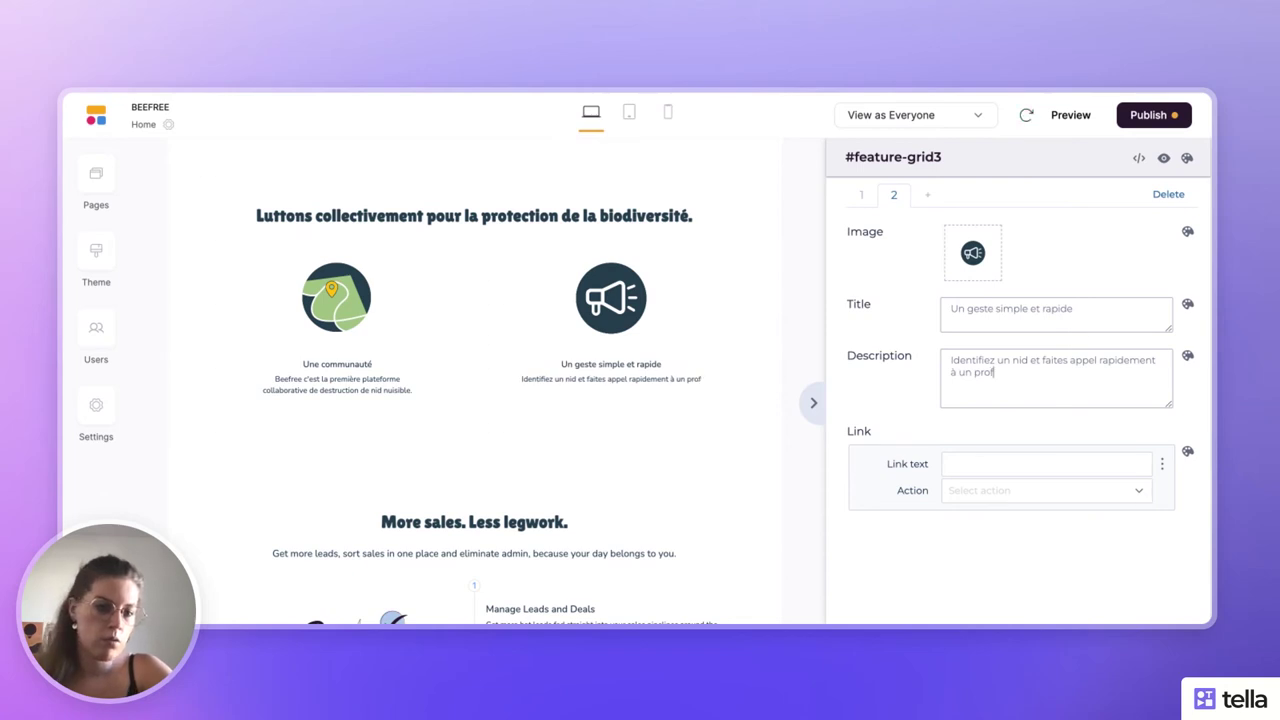
{"action": "type", "text": "d"}
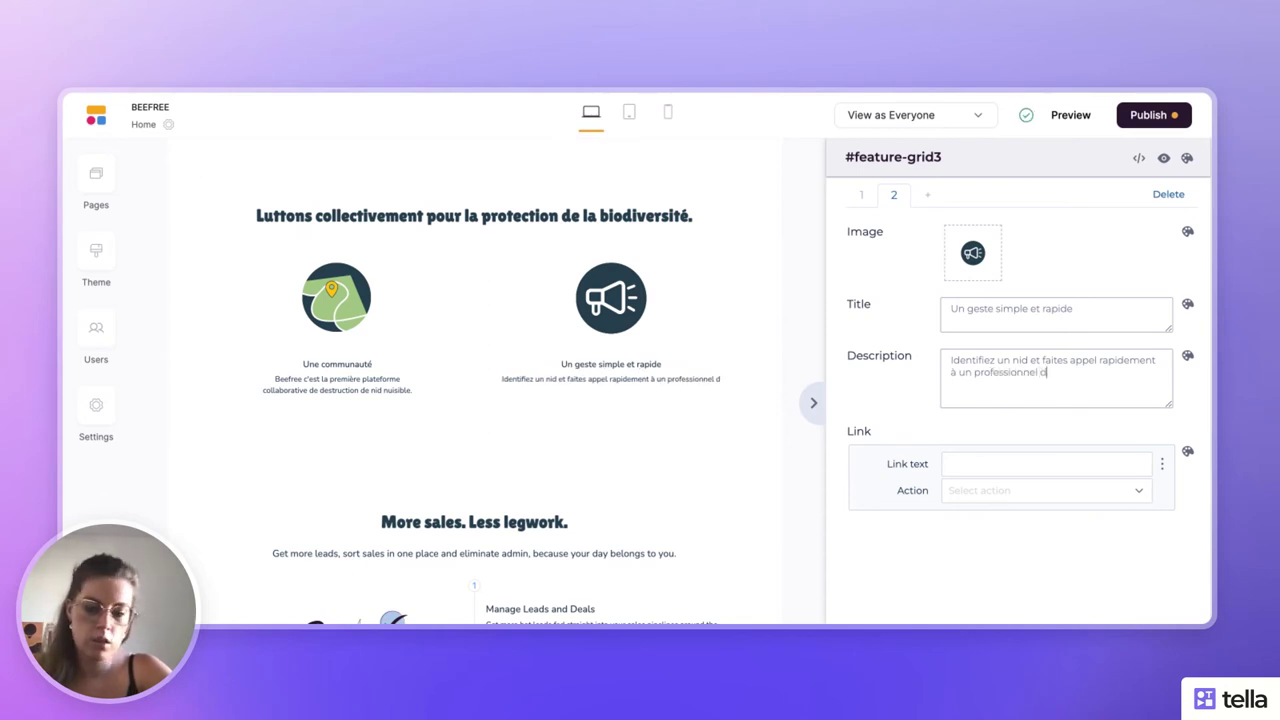
{"action": "type", "text": "e la desin"}
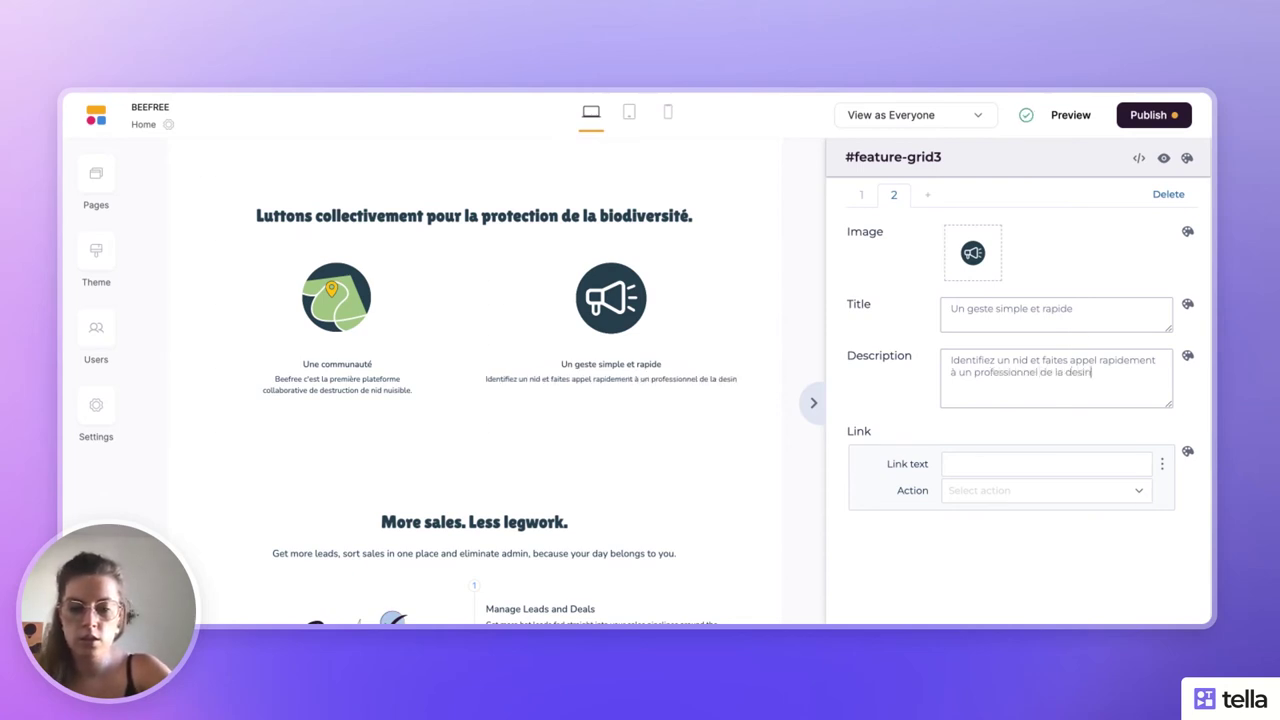
{"action": "type", "text": "sectisation."}
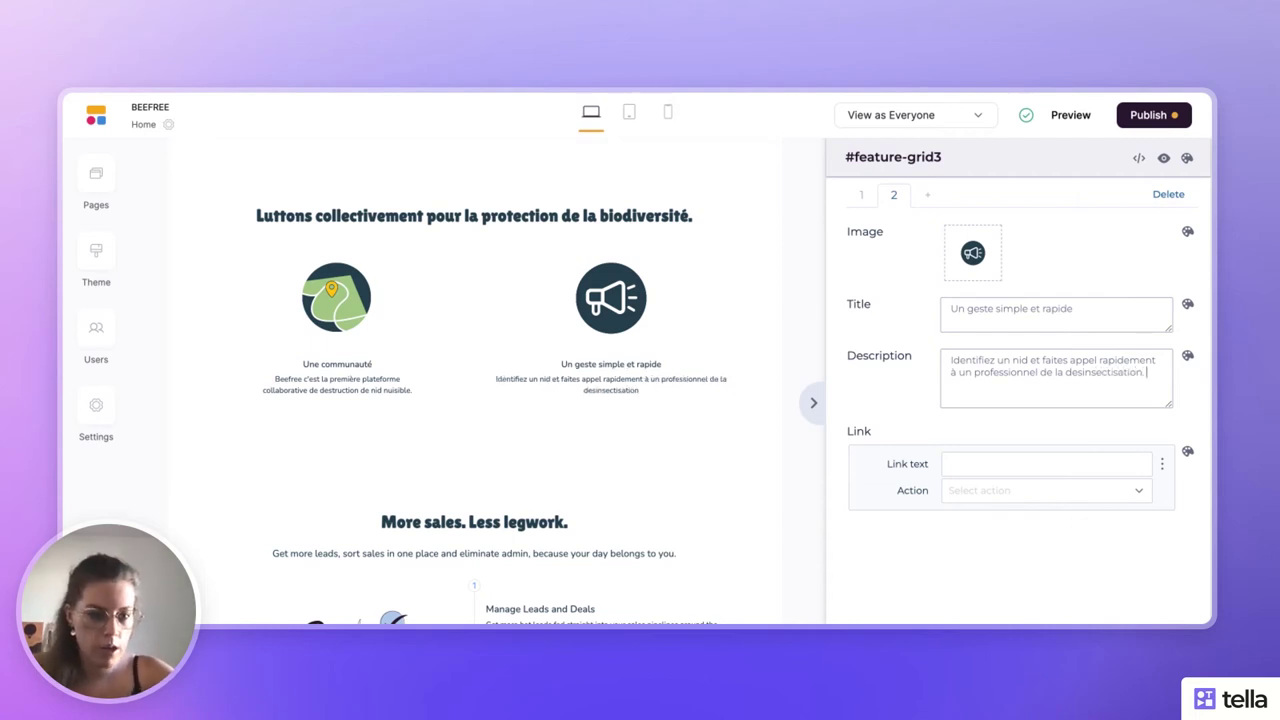
{"action": "double_click", "coordinate": [1091, 373]}
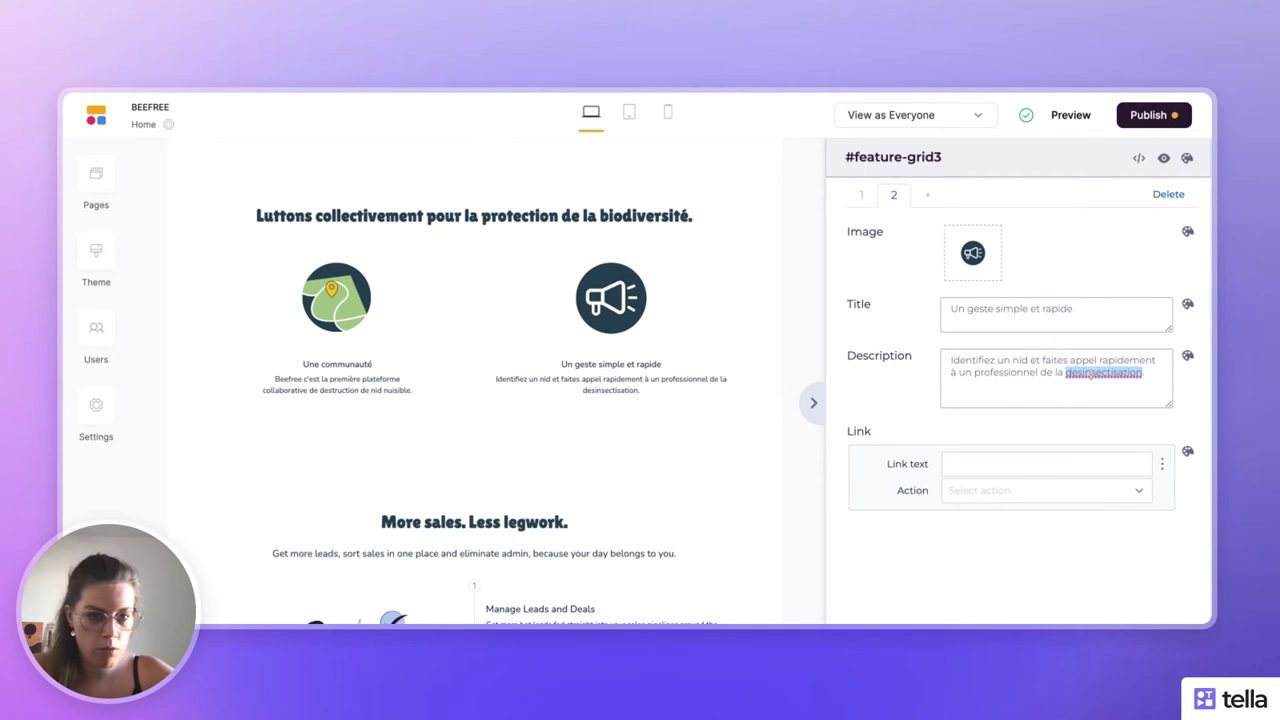
{"action": "left_click", "coordinate": [1109, 378]}
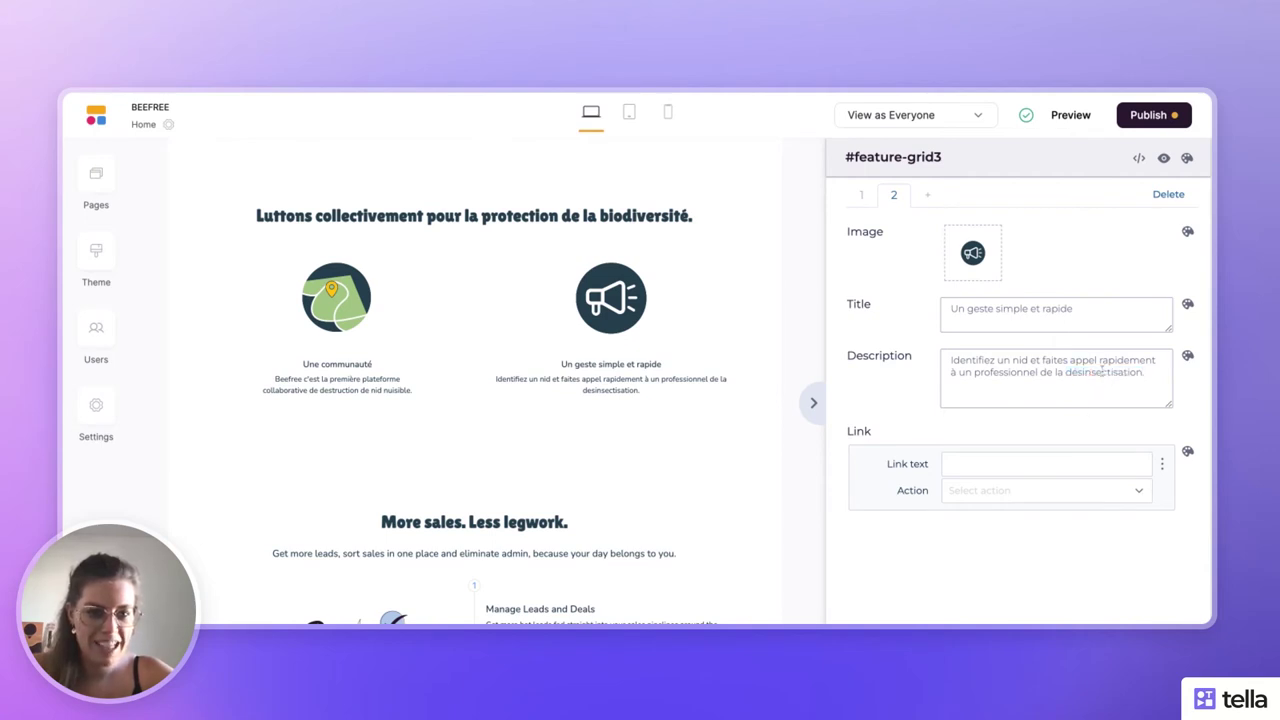
- Wrap the description onto a second line starting at 'à'
{"action": "left_click", "coordinate": [975, 373]}
{"action": "key", "text": "Return"}
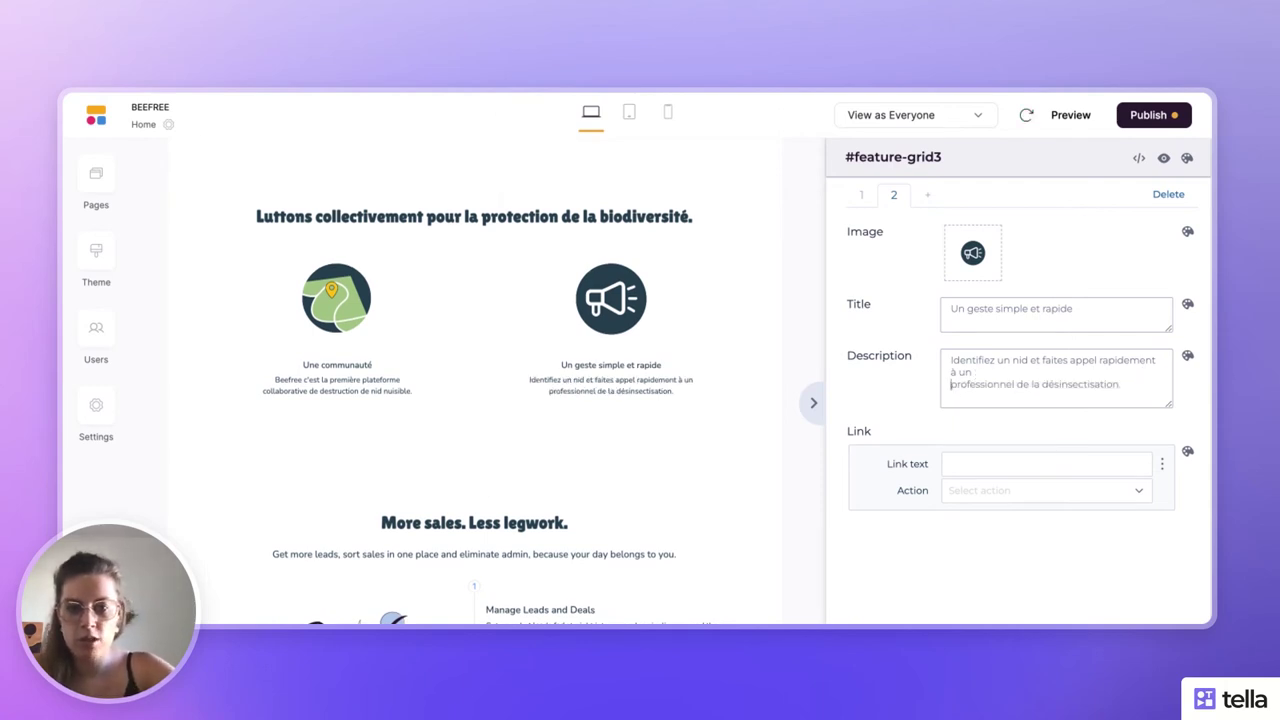
{"action": "key", "text": "BackSpace"}
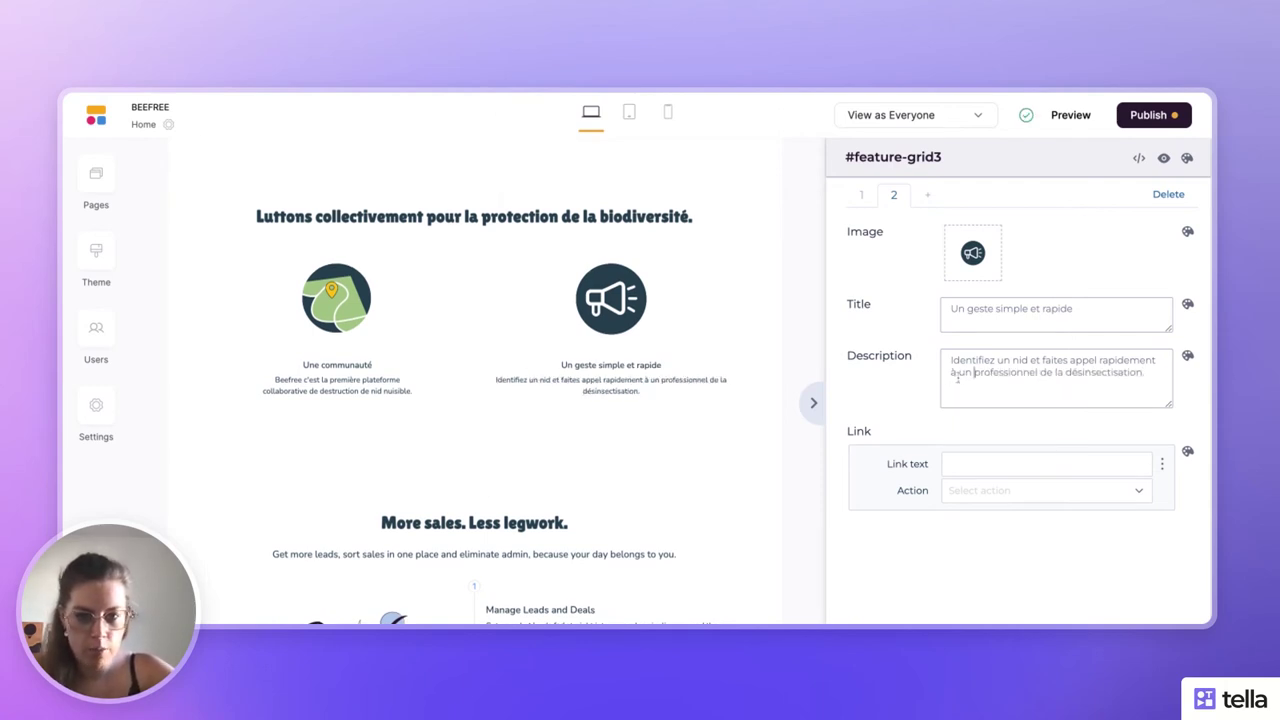
{"action": "left_click", "coordinate": [958, 373]}
{"action": "key", "text": "Return"}
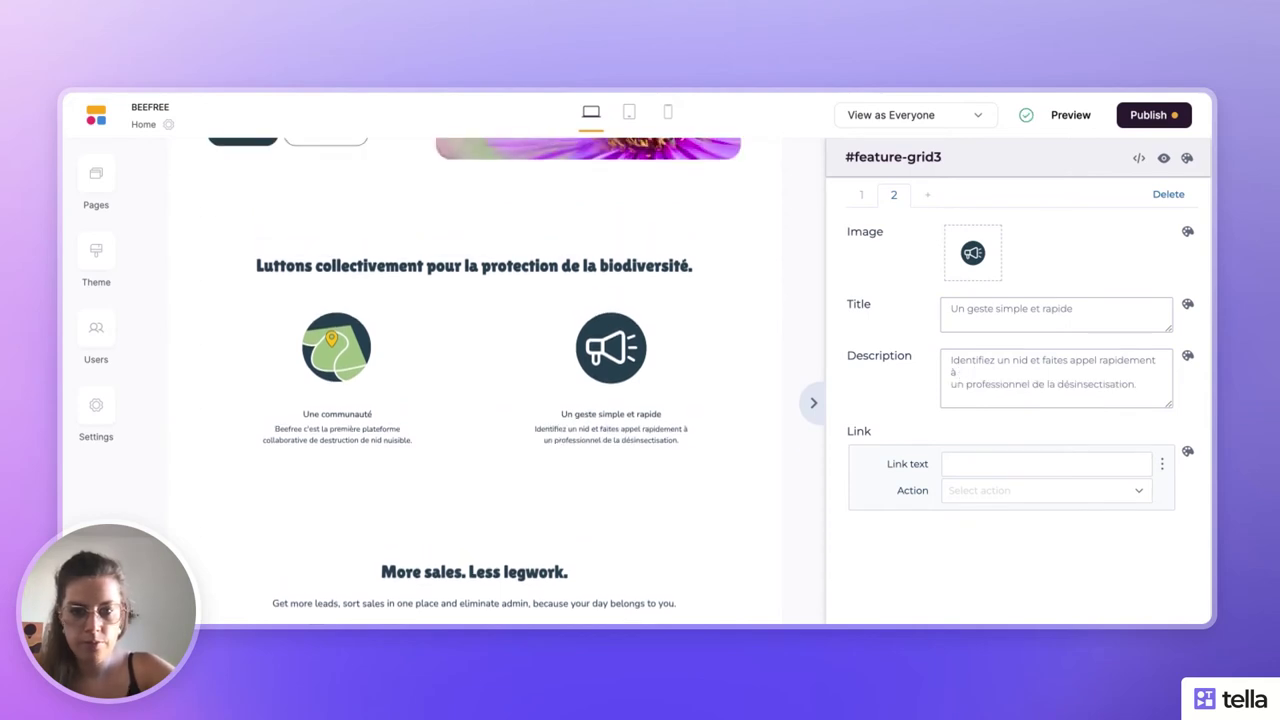
{"action": "key", "text": "BackSpace"}
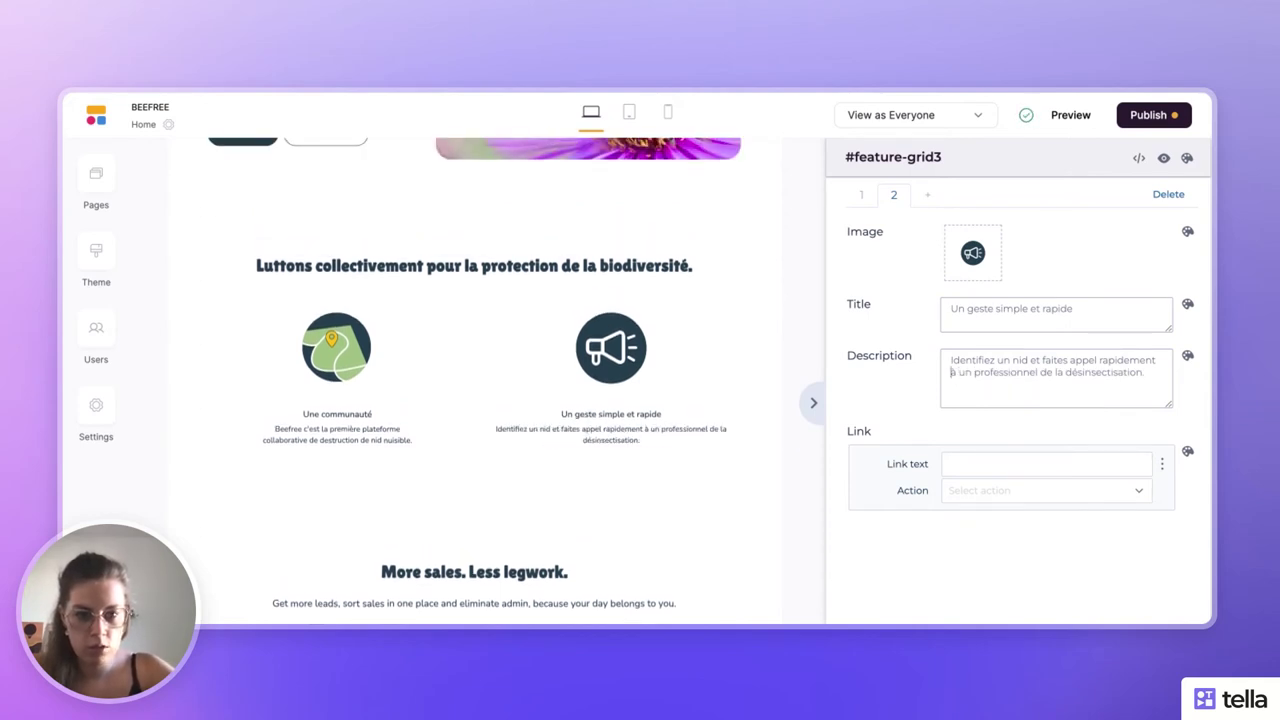
{"action": "key", "text": "Return"}
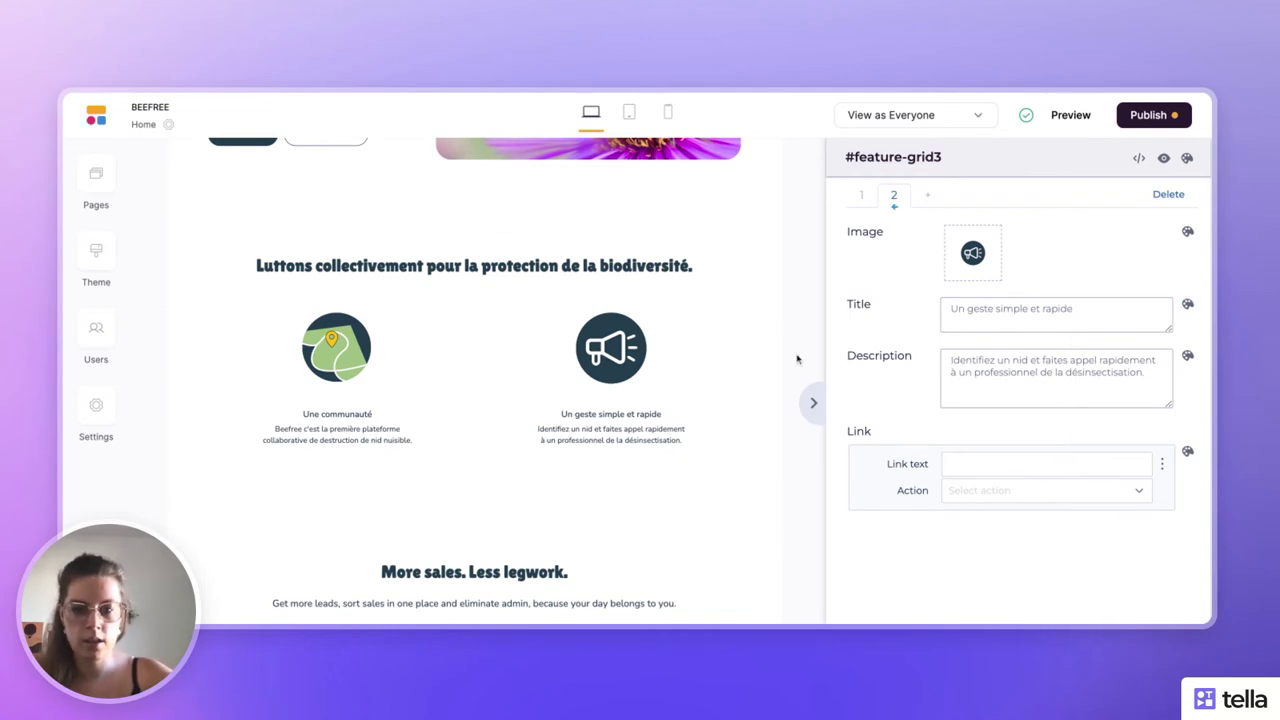
- Retitle the More sales feature-grid section to 'Identifiez un nid de frelon'
{"action": "left_click", "coordinate": [812, 403]}
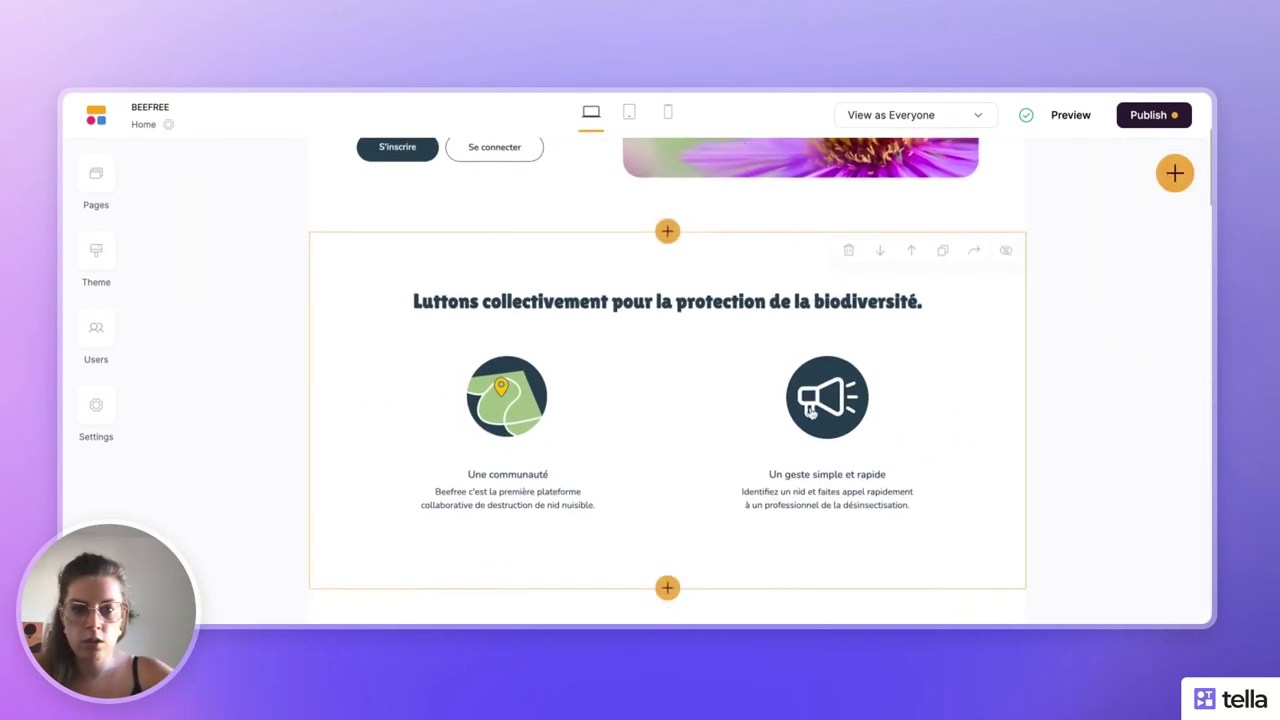
{"action": "scroll", "coordinate": [812, 410], "scroll_direction": "down", "scroll_amount": 3}
{"action": "scroll", "coordinate": [812, 410], "scroll_direction": "up", "scroll_amount": 3}
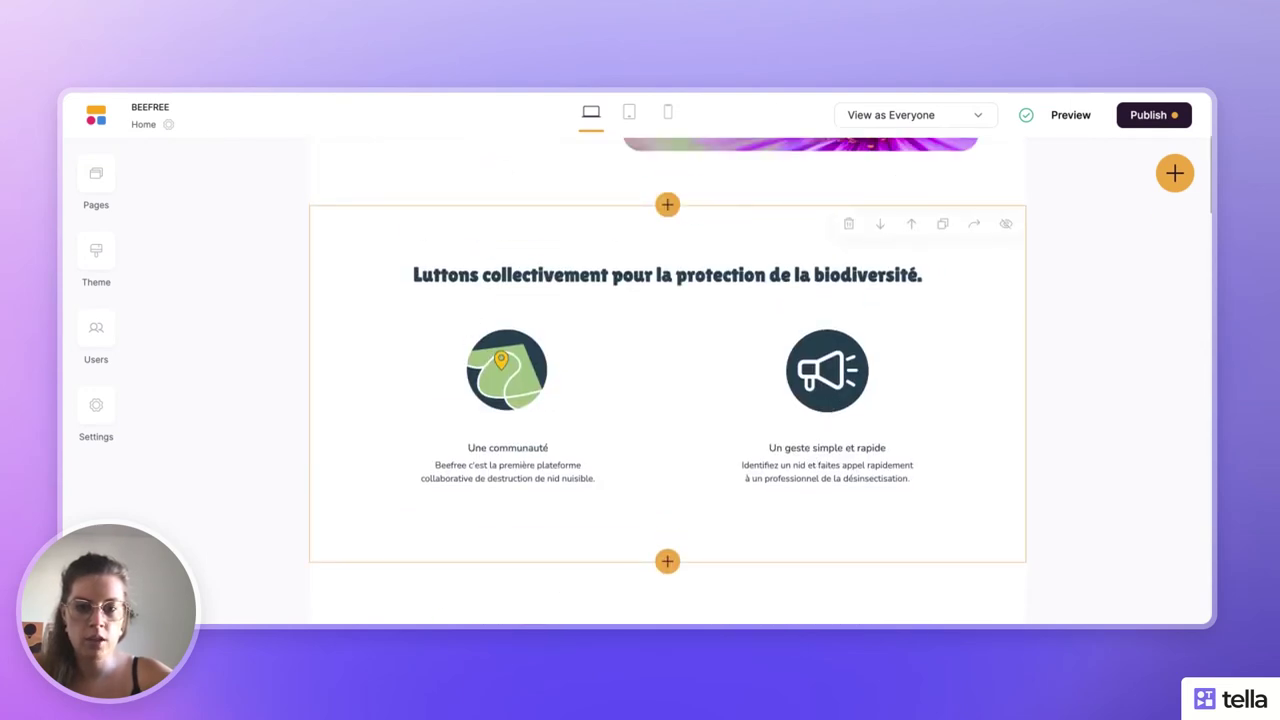
{"action": "scroll", "coordinate": [688, 457], "scroll_direction": "down", "scroll_amount": 6}
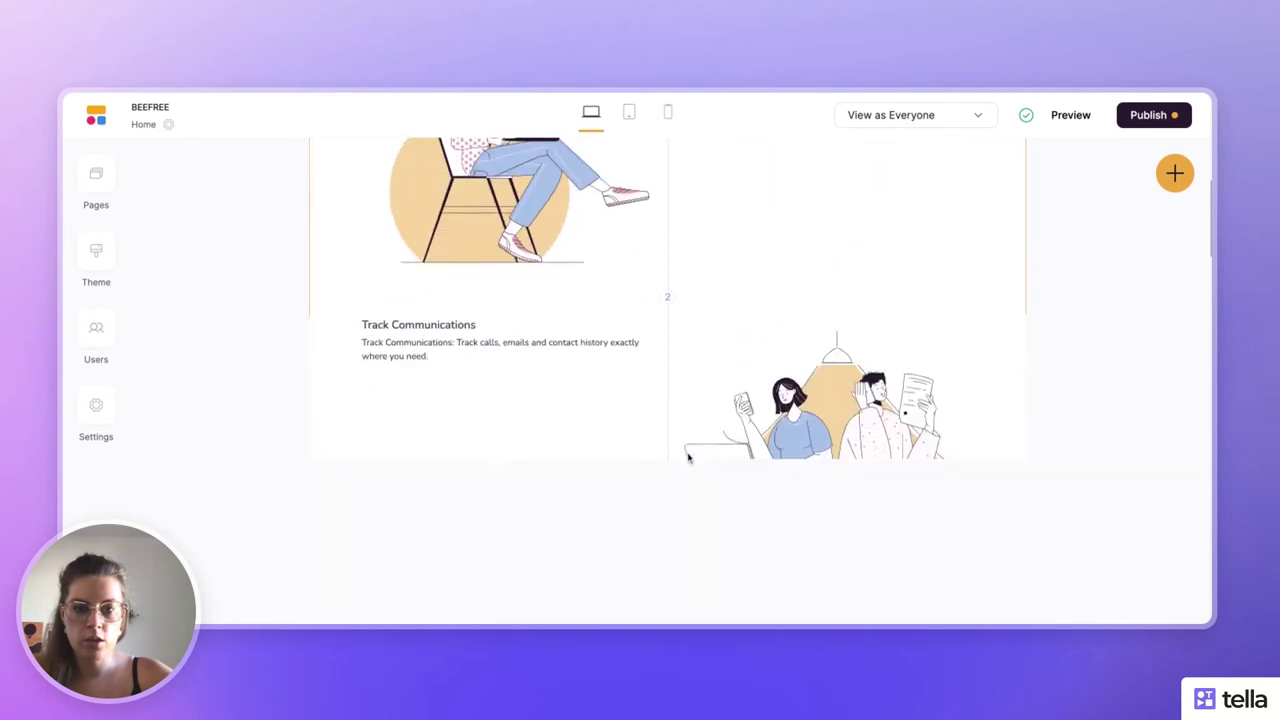
{"action": "scroll", "coordinate": [688, 457], "scroll_direction": "up", "scroll_amount": 3}
{"action": "left_click", "coordinate": [688, 457]}
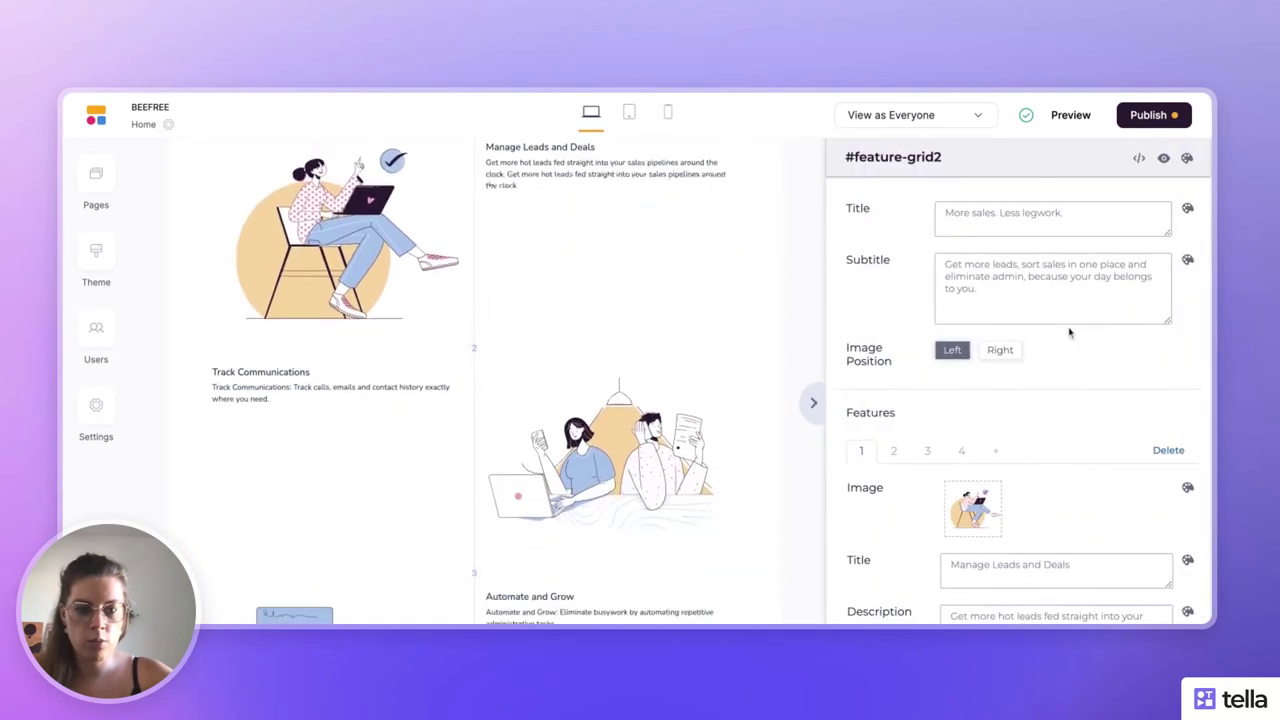
{"action": "scroll", "coordinate": [917, 401], "scroll_direction": "down", "scroll_amount": 2}
{"action": "scroll", "coordinate": [624, 375], "scroll_direction": "up", "scroll_amount": 5}
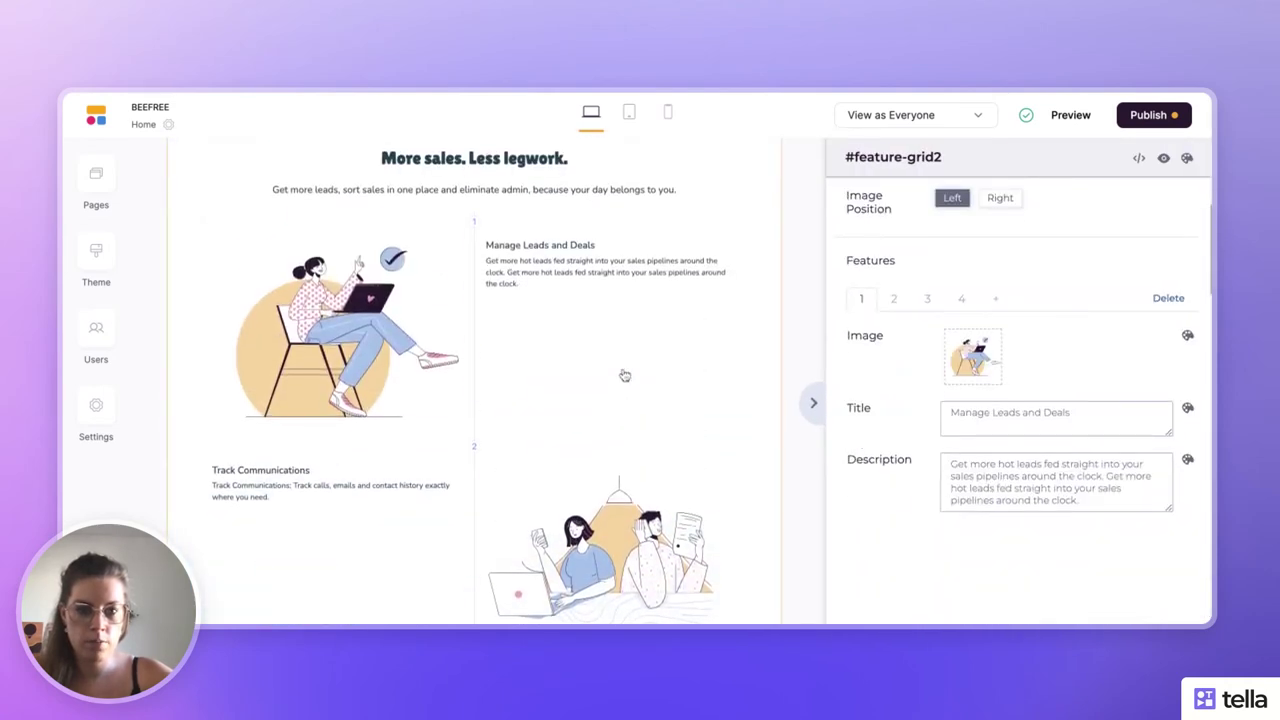
{"action": "scroll", "coordinate": [965, 282], "scroll_direction": "up", "scroll_amount": 2}
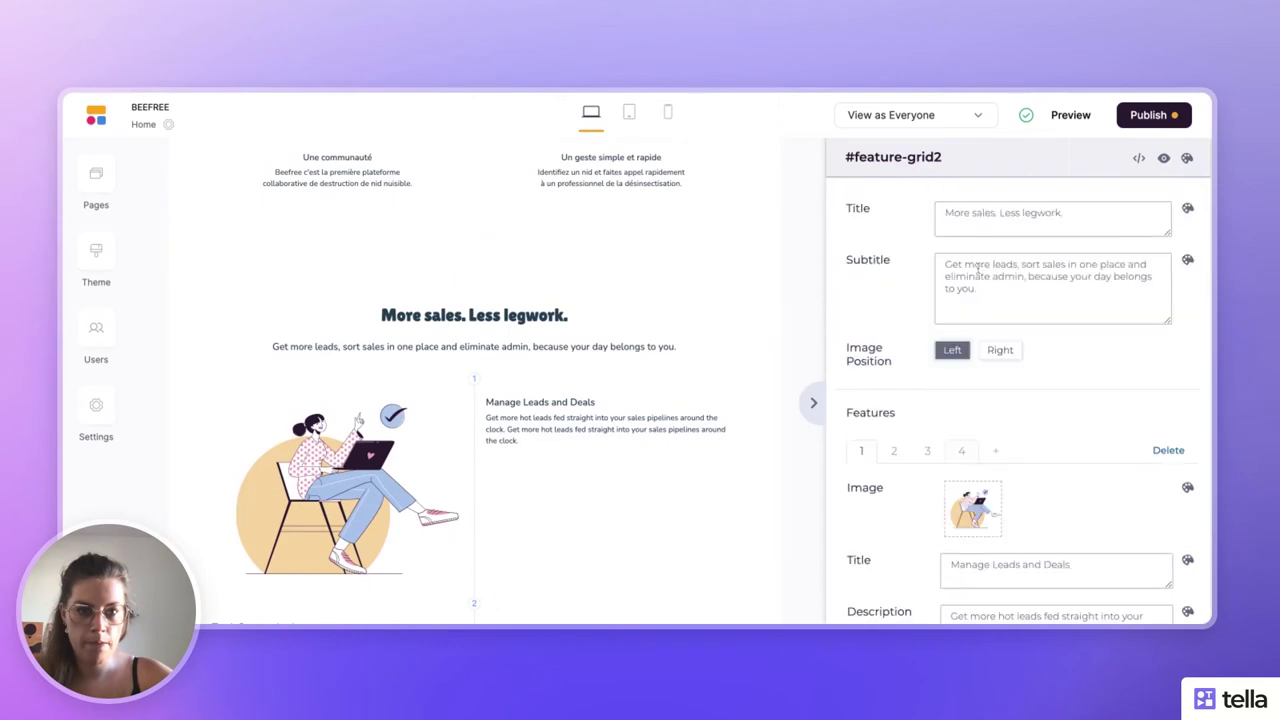
{"action": "triple_click", "coordinate": [997, 214]}
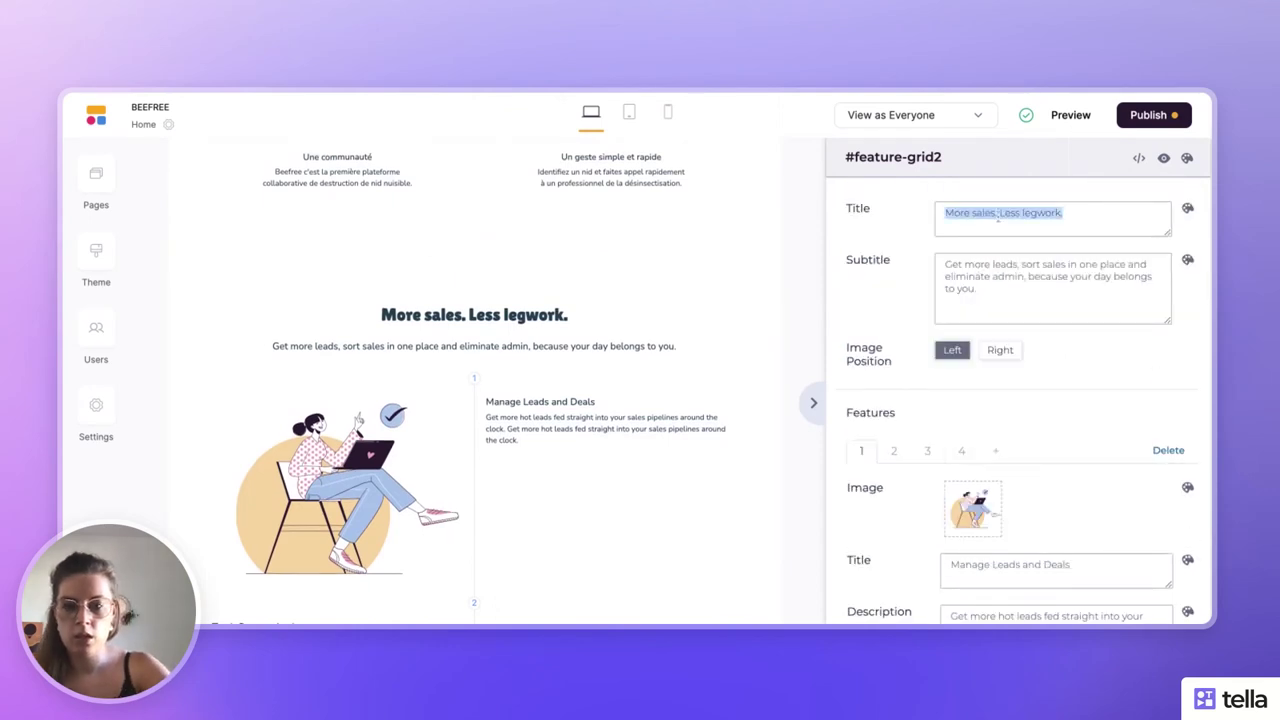
{"action": "key", "text": "BackSpace"}
{"action": "type", "text": "Iden"}
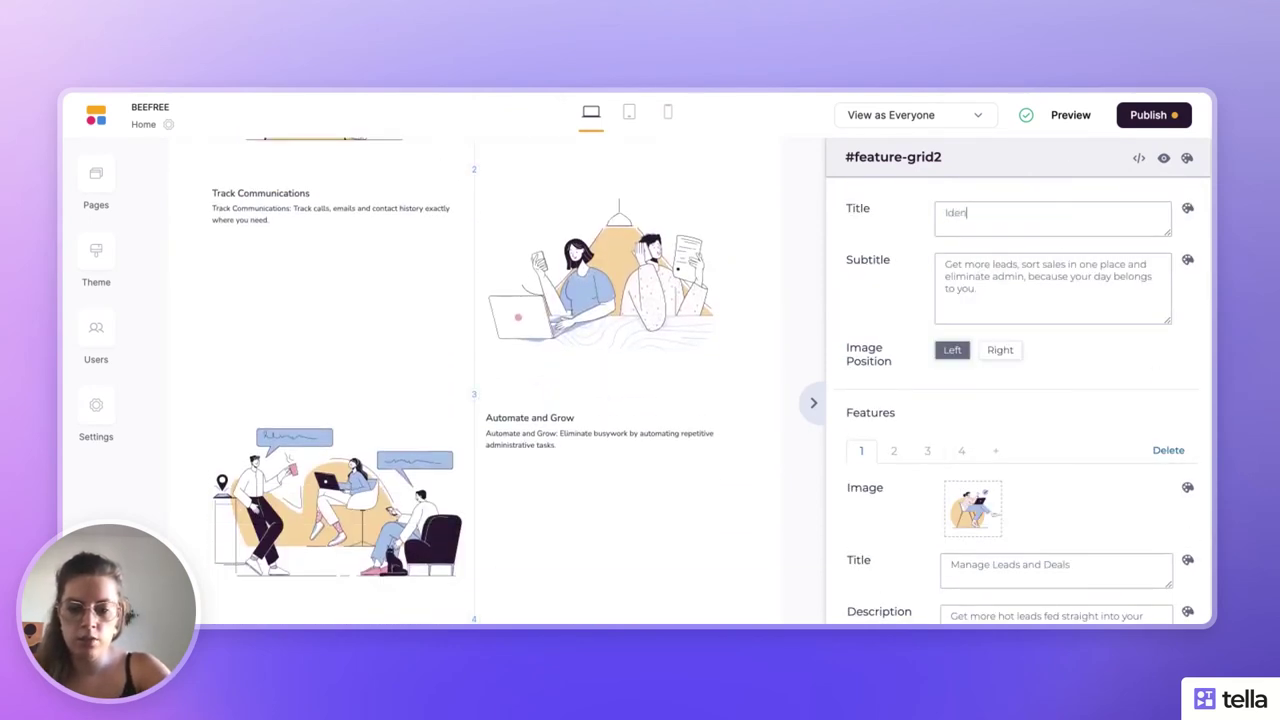
{"action": "type", "text": "tifiez un "}
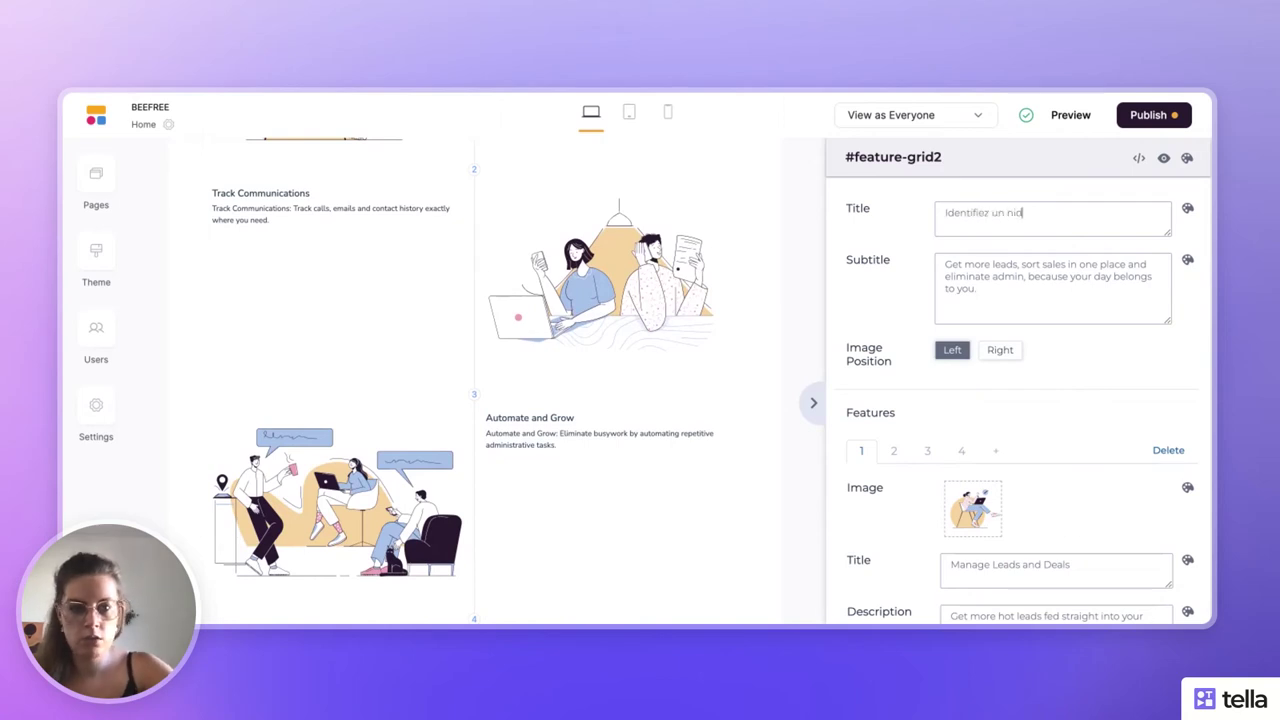
{"action": "type", "text": "nid"}
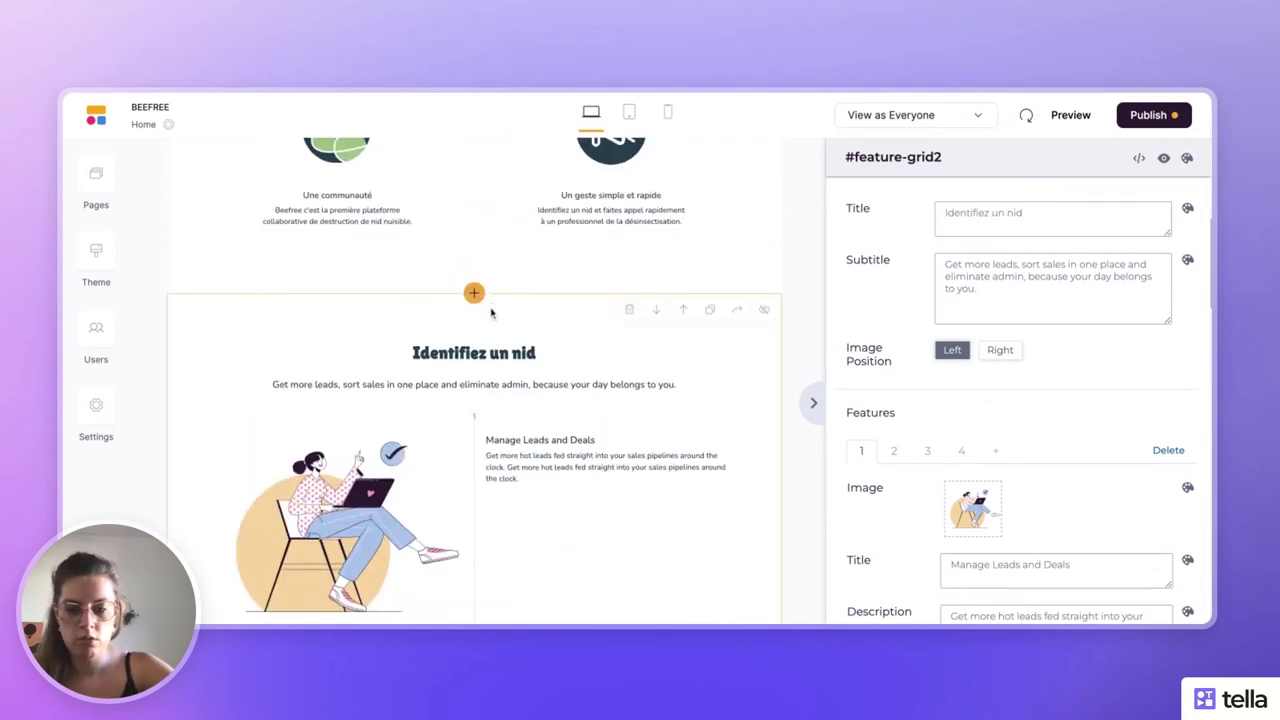
{"action": "type", "text": "de"}
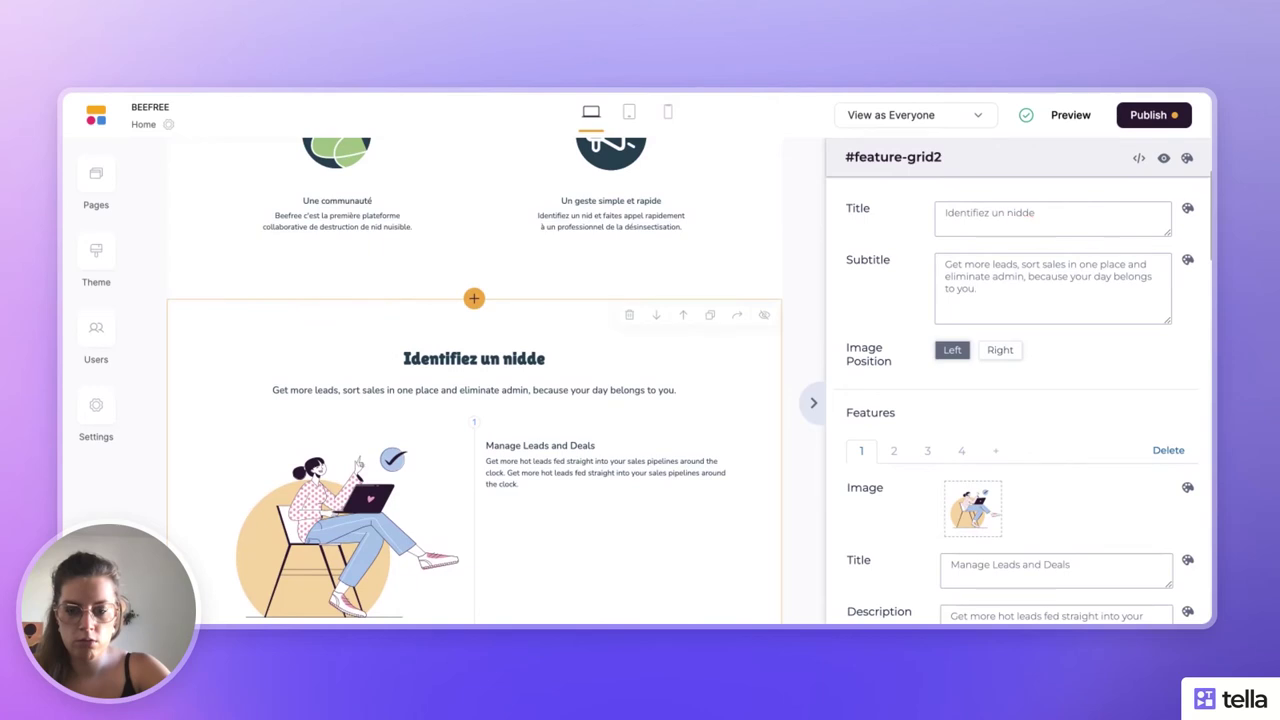
{"action": "key", "text": "BackSpace"}
{"action": "key", "text": "BackSpace"}
{"action": "type", "text": "de frel"}
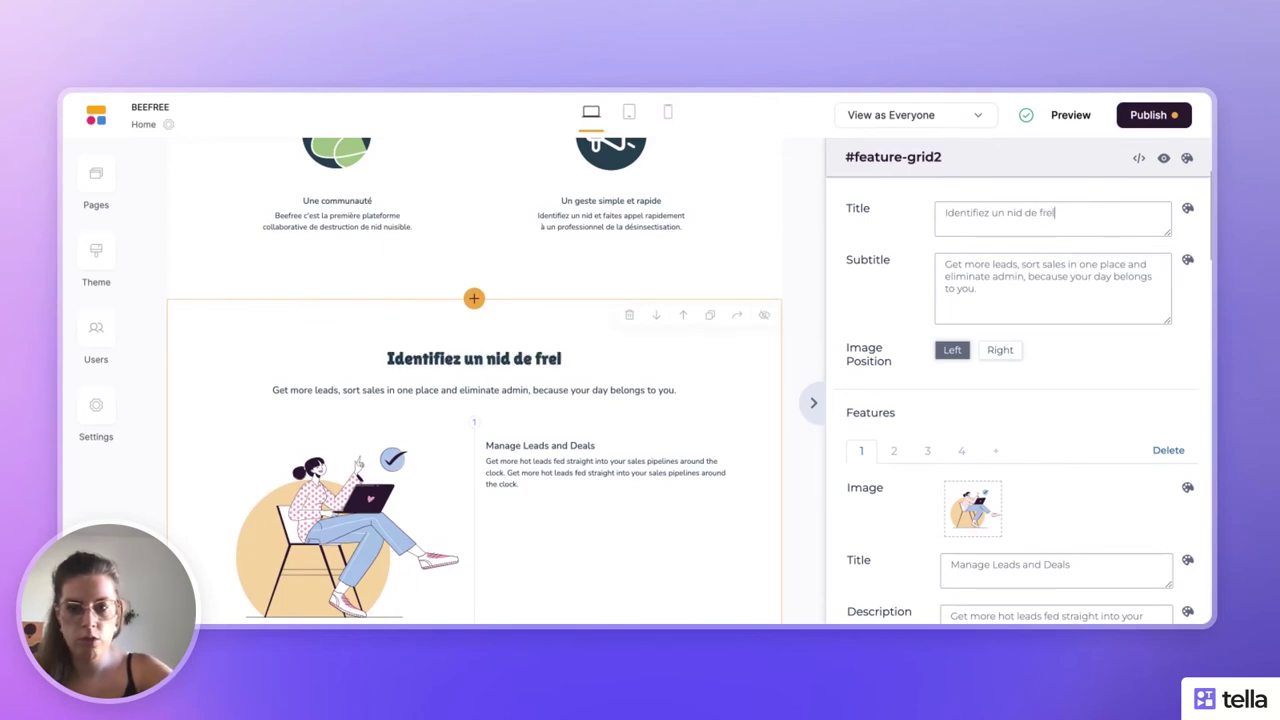
{"action": "type", "text": "on"}
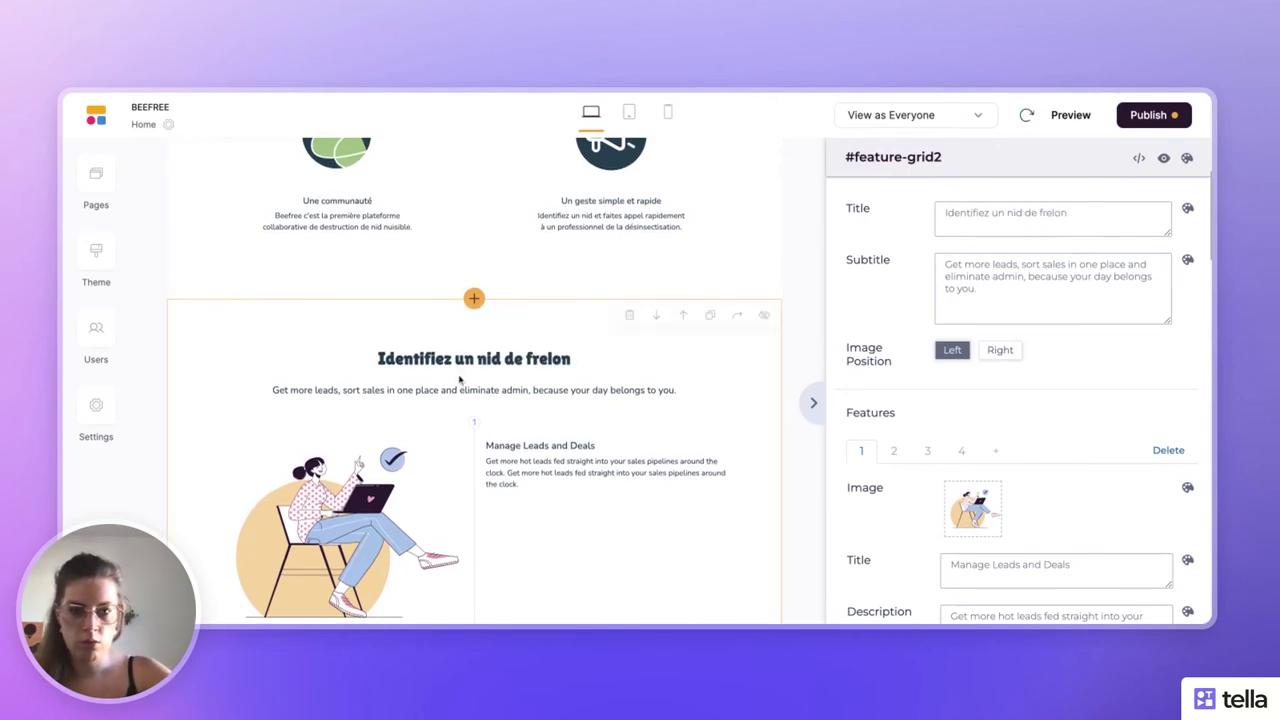
- Delete the section subtitle, then undo to restore the original
{"action": "triple_click", "coordinate": [990, 280]}
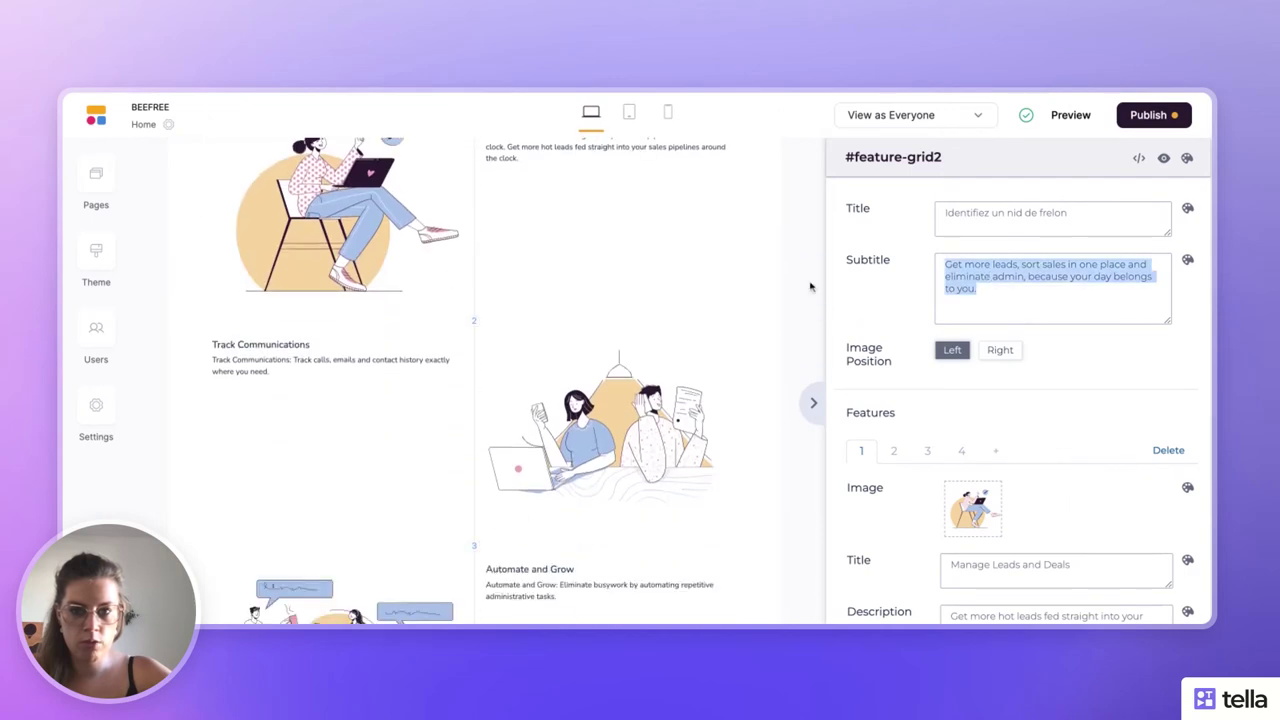
{"action": "scroll", "coordinate": [674, 306], "scroll_direction": "up", "scroll_amount": 2}
{"action": "key", "text": "BackSpace"}
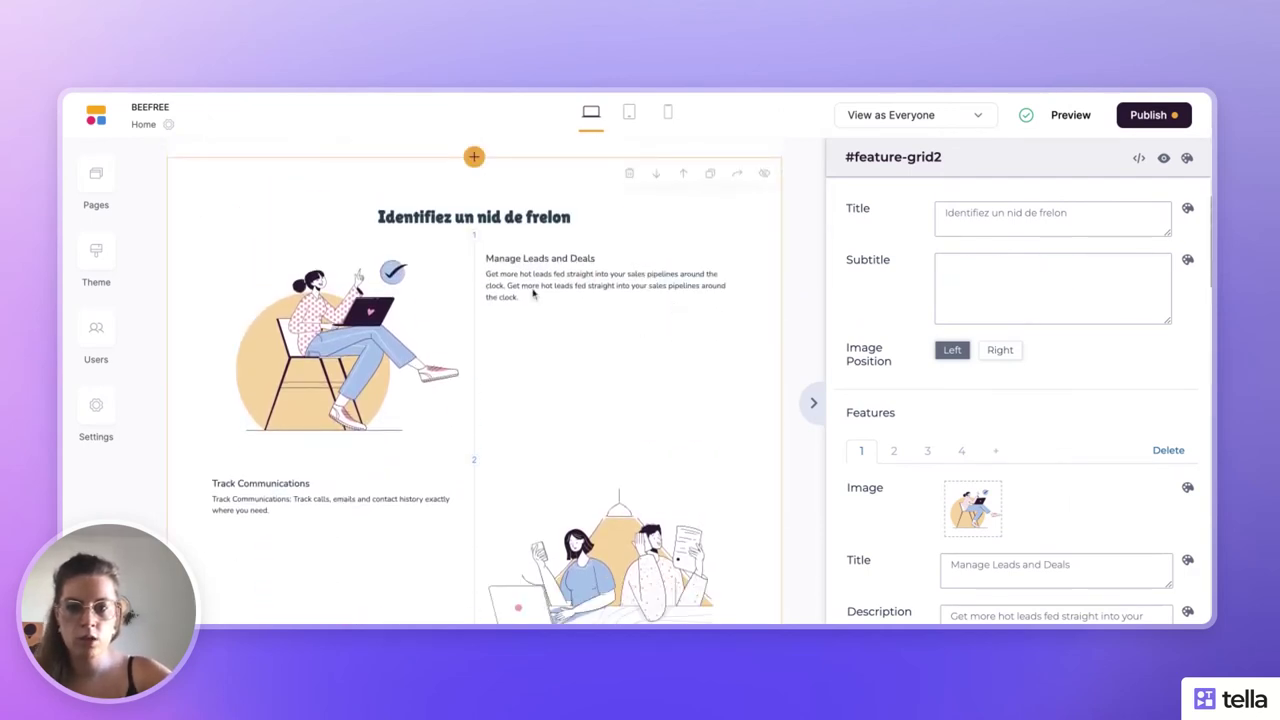
{"action": "key", "text": "ctrl+z"}
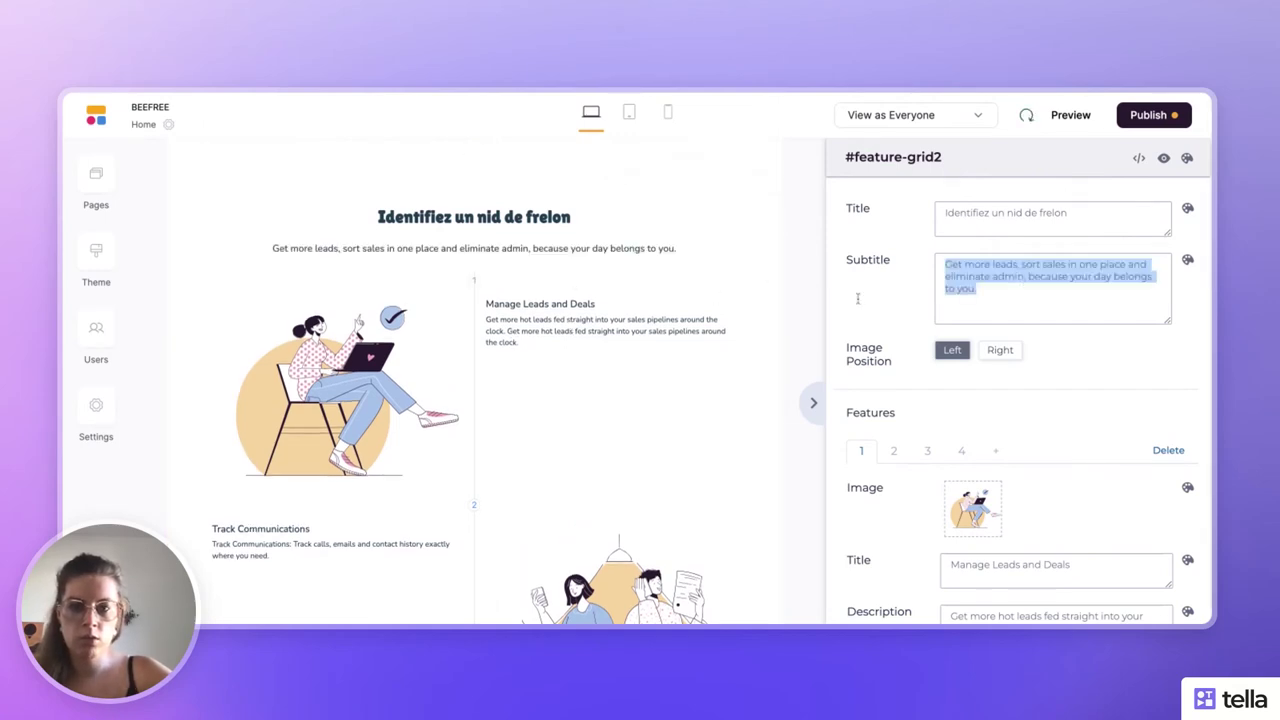
{"action": "scroll", "coordinate": [695, 326], "scroll_direction": "down", "scroll_amount": 1}
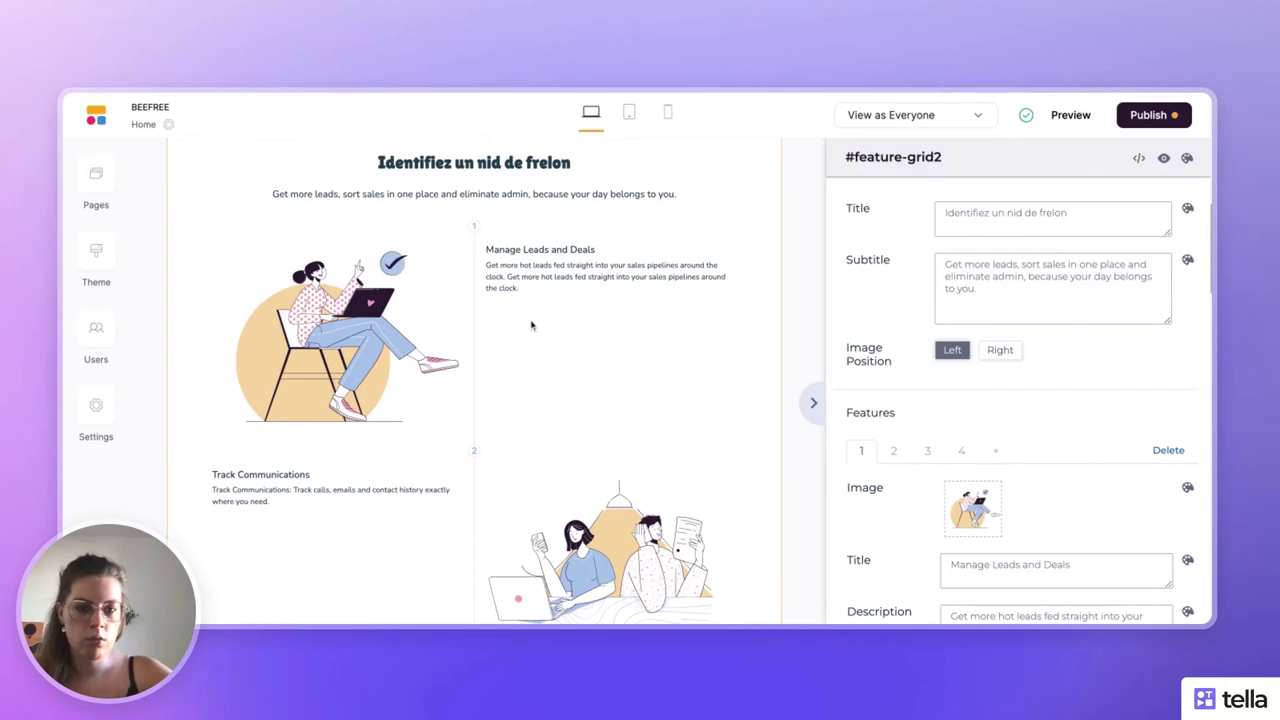
- Set the first feature's image to the wasp-nest photo from the library
{"action": "scroll", "coordinate": [531, 325], "scroll_direction": "down", "scroll_amount": 5}
{"action": "scroll", "coordinate": [1046, 483], "scroll_direction": "down", "scroll_amount": 4}
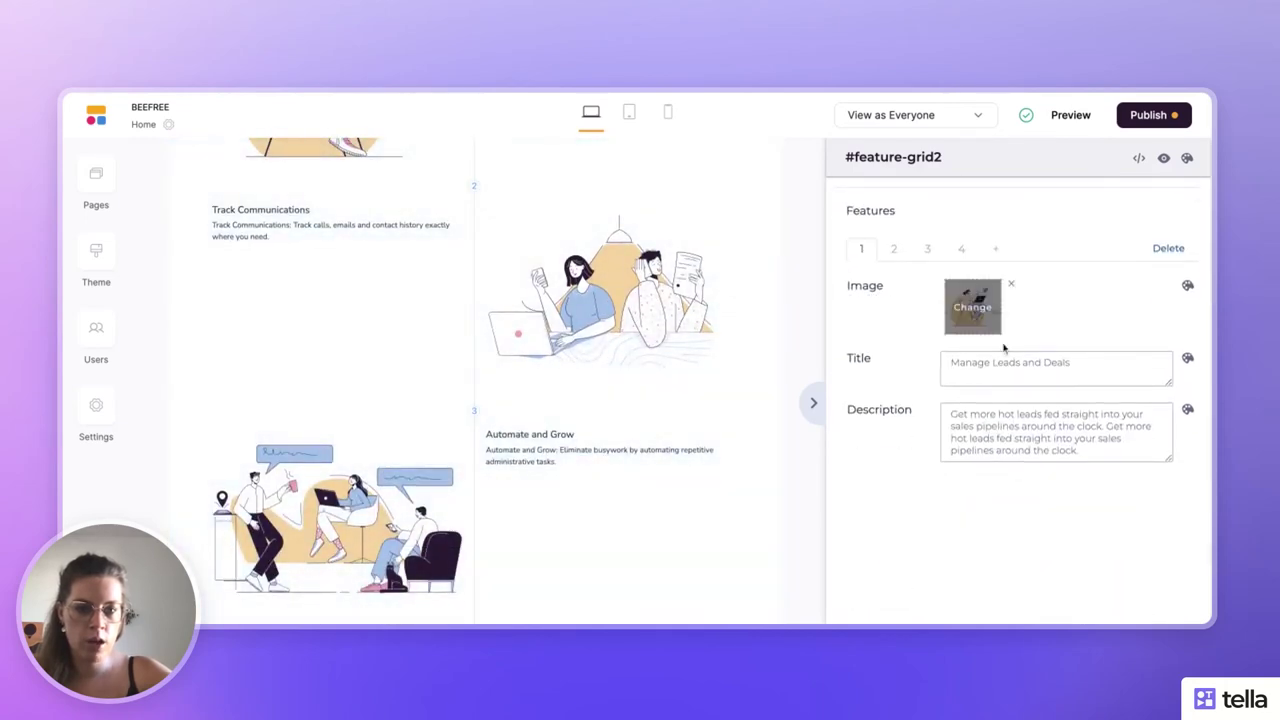
{"action": "left_click", "coordinate": [978, 300]}
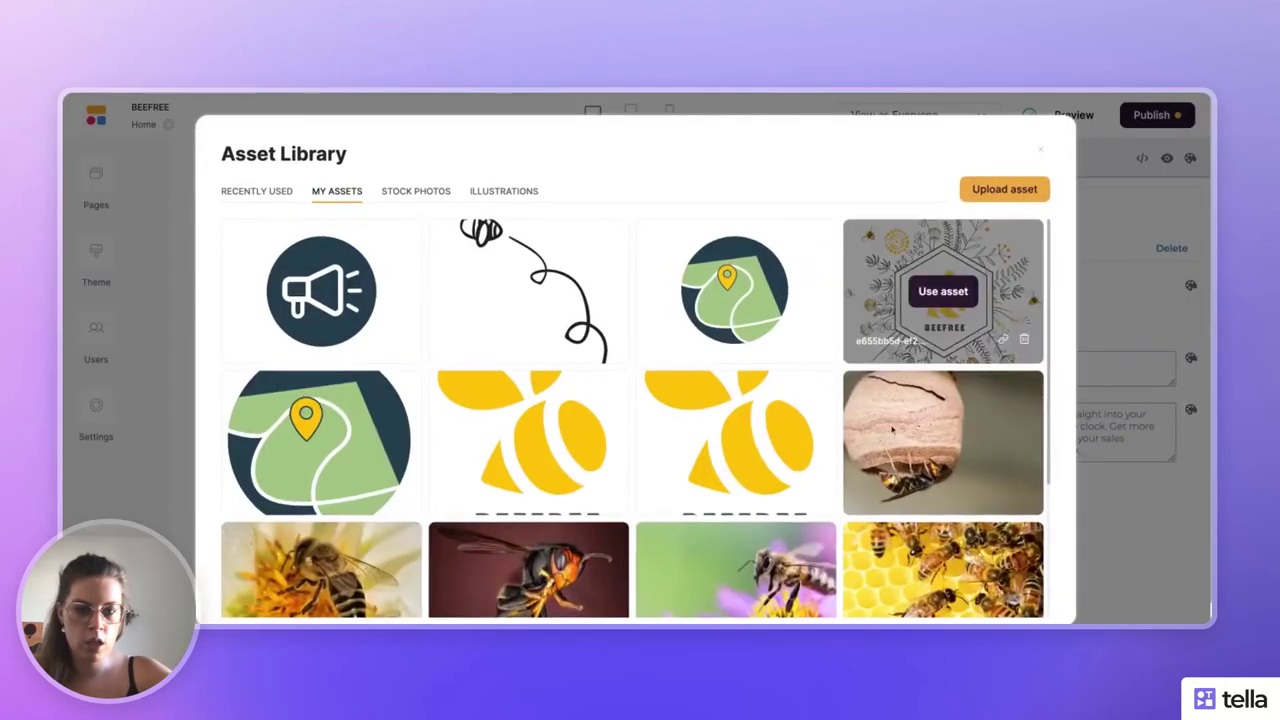
{"action": "left_click", "coordinate": [935, 450]}
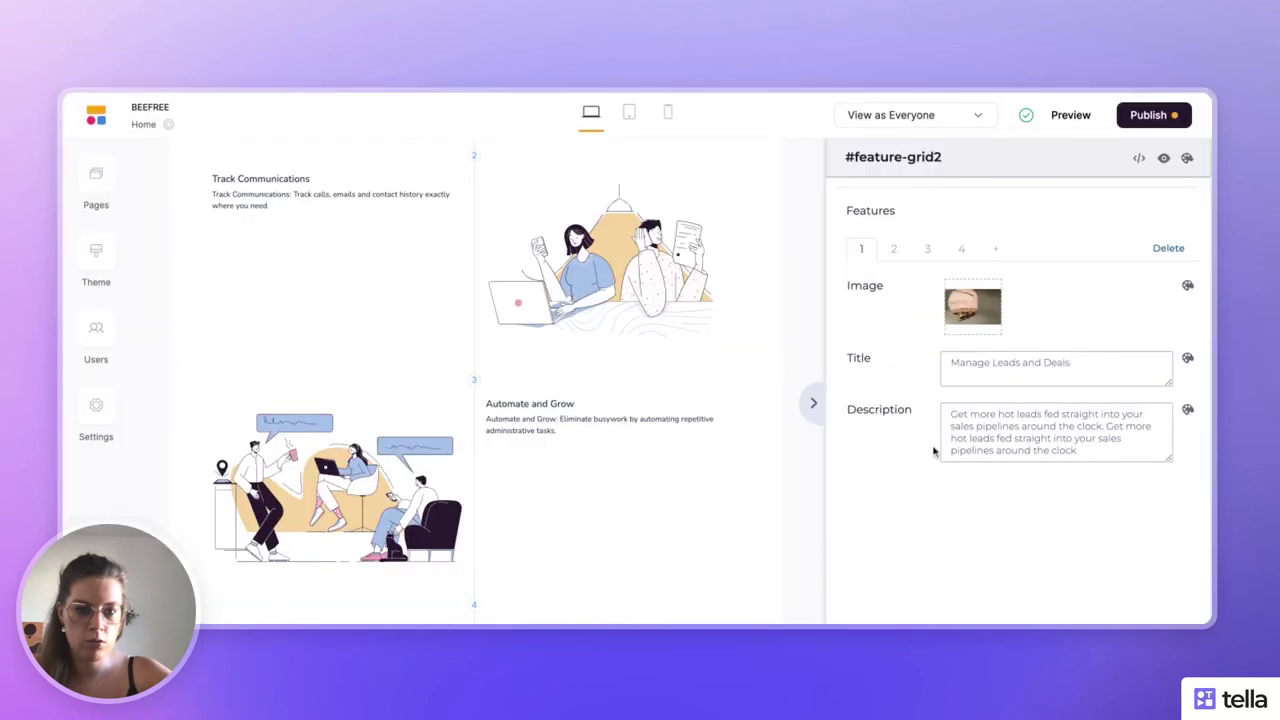
- Title the first feature 'Observez un nid' and write a French description about spotting a nest
{"action": "left_click", "coordinate": [980, 367]}
{"action": "type", "text": "G"}
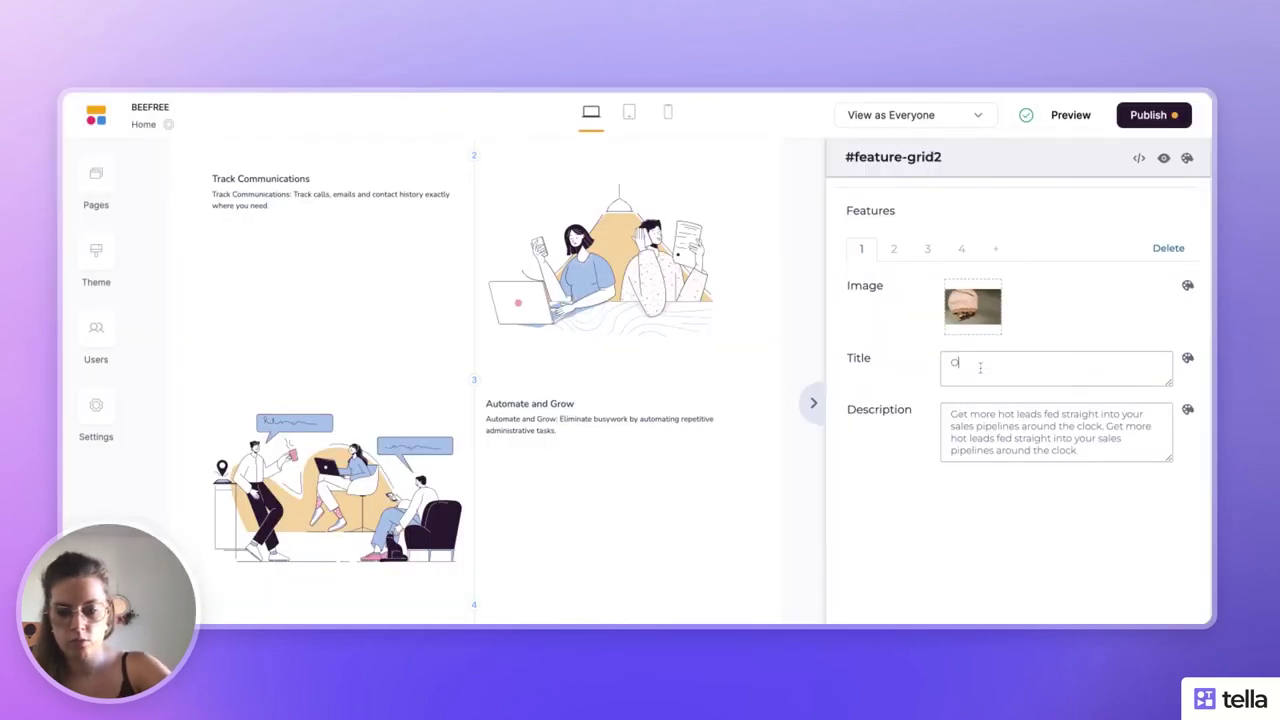
{"action": "type", "text": "bservez un nid"}
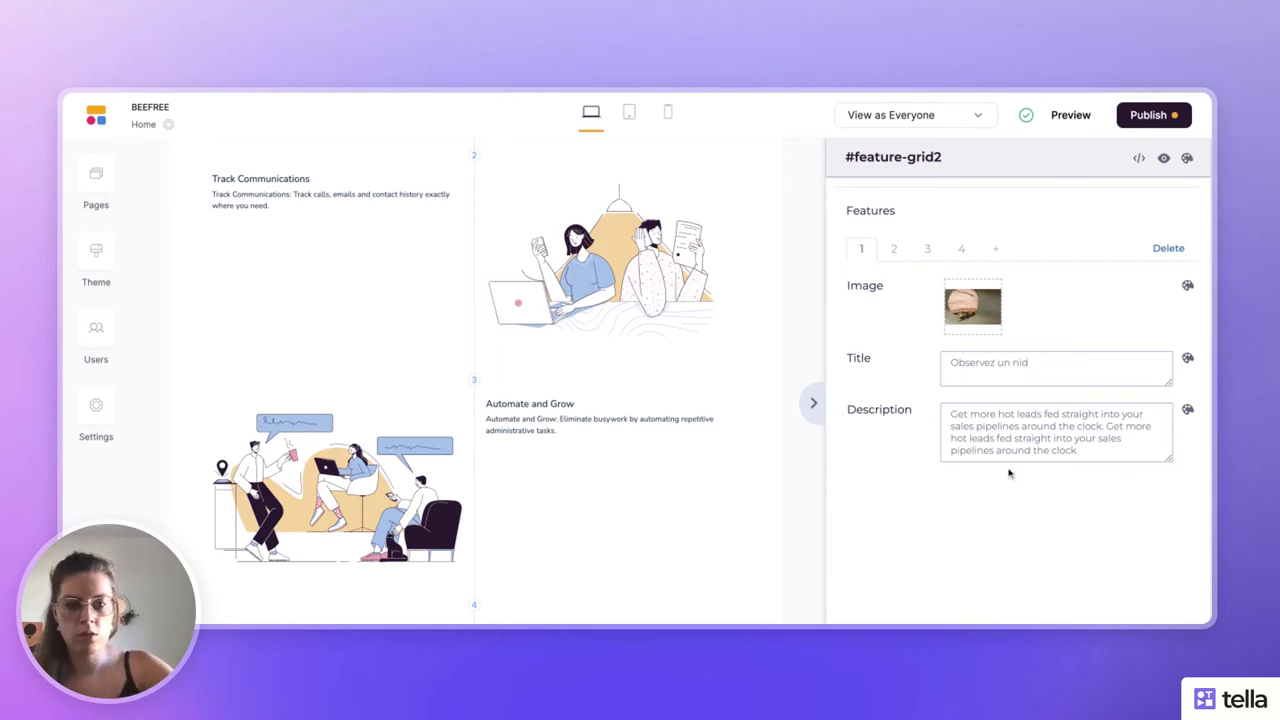
{"action": "triple_click", "coordinate": [998, 447]}
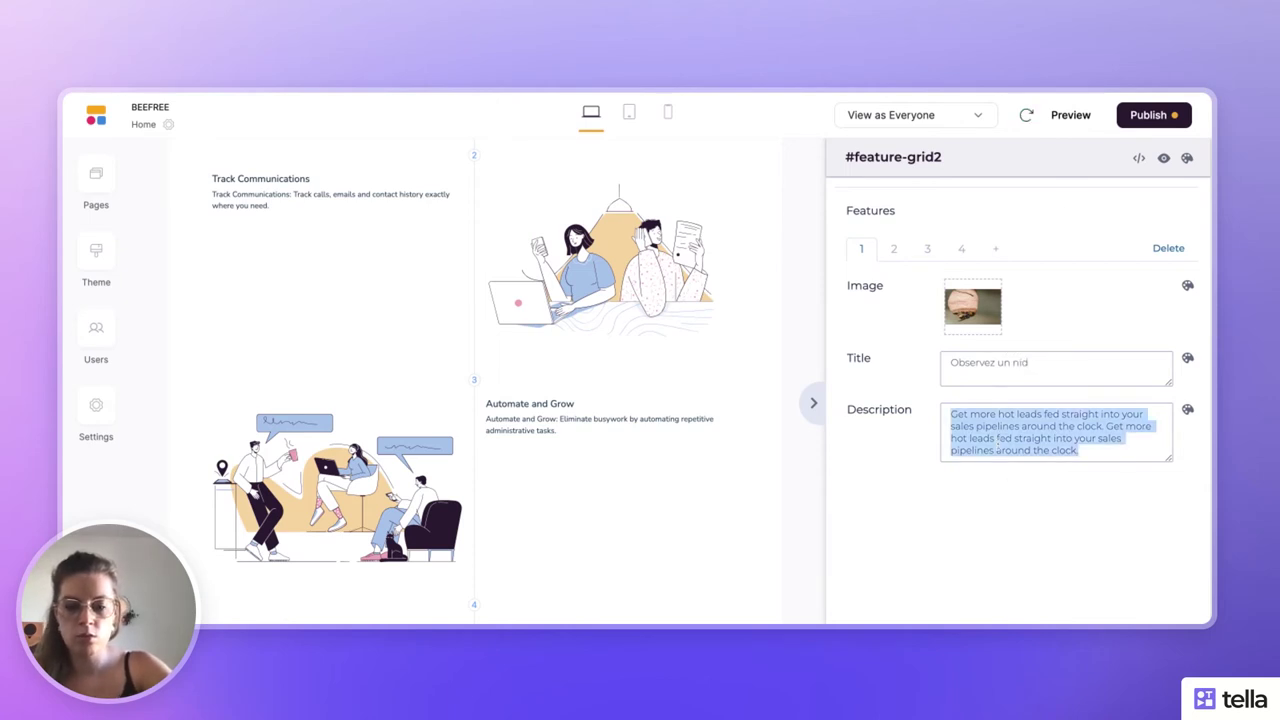
{"action": "type", "text": "Que ce soit "}
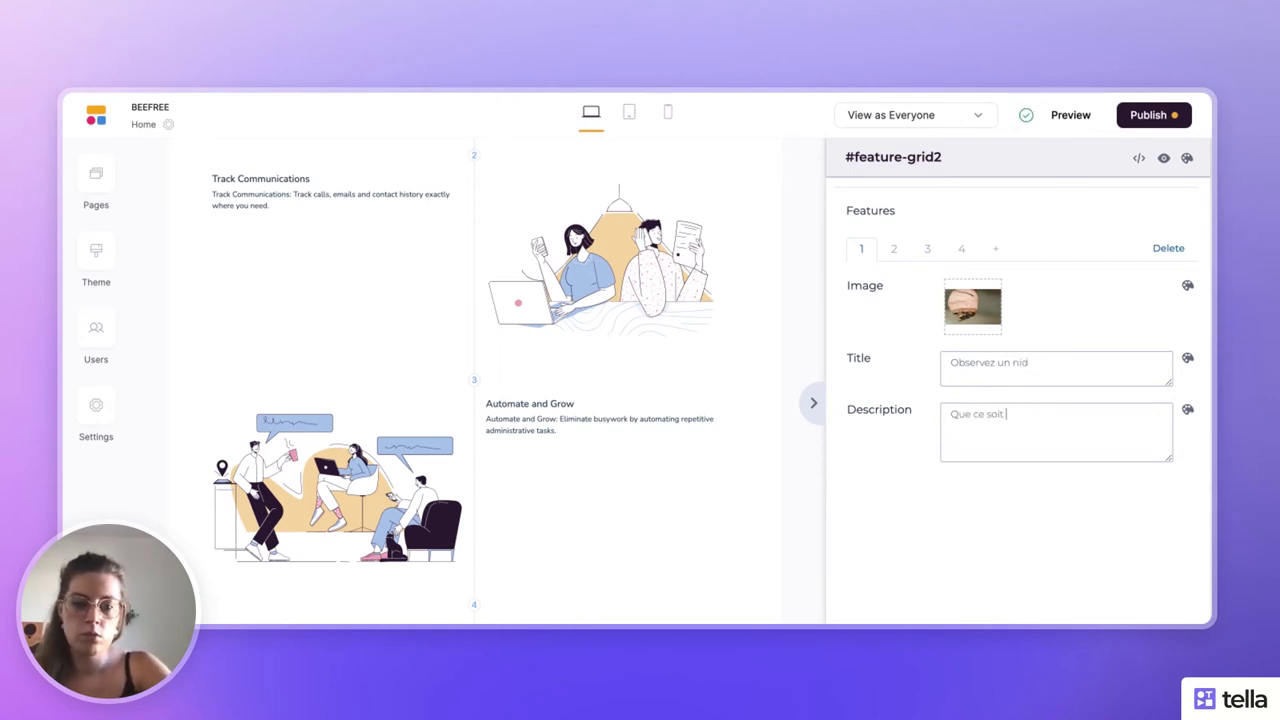
{"action": "type", "text": "l"}
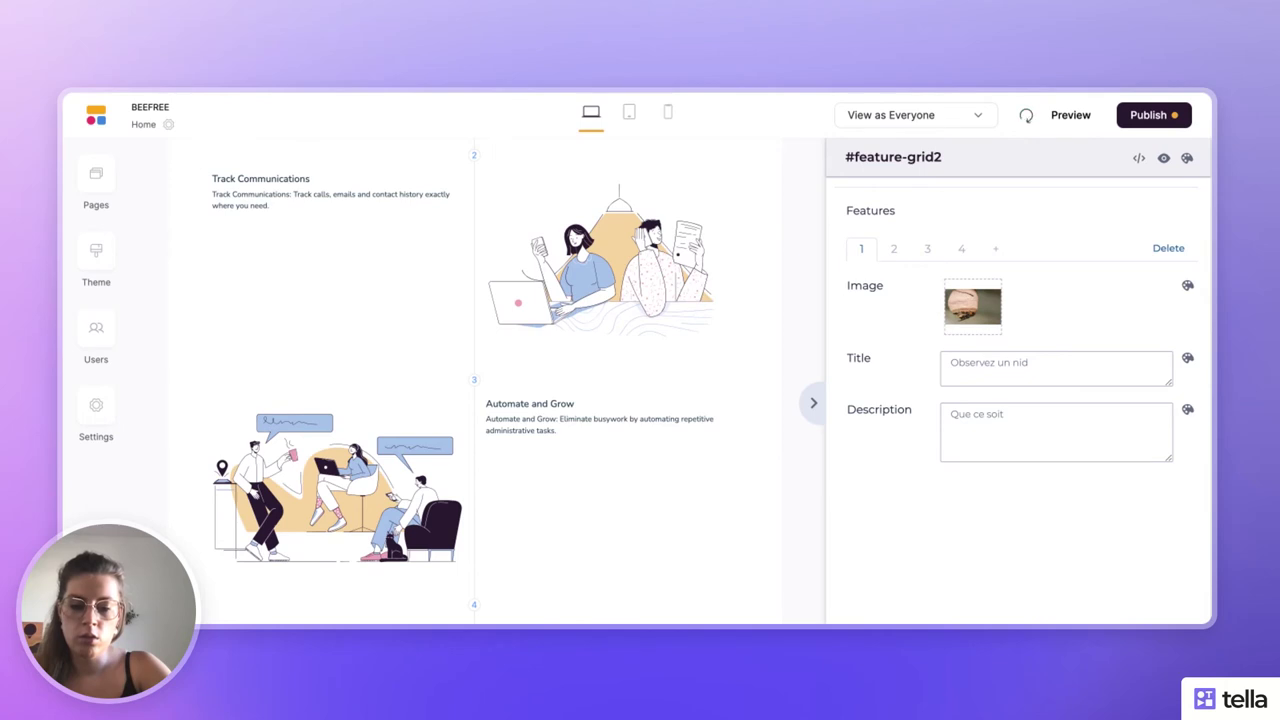
{"action": "type", "text": "ors d"}
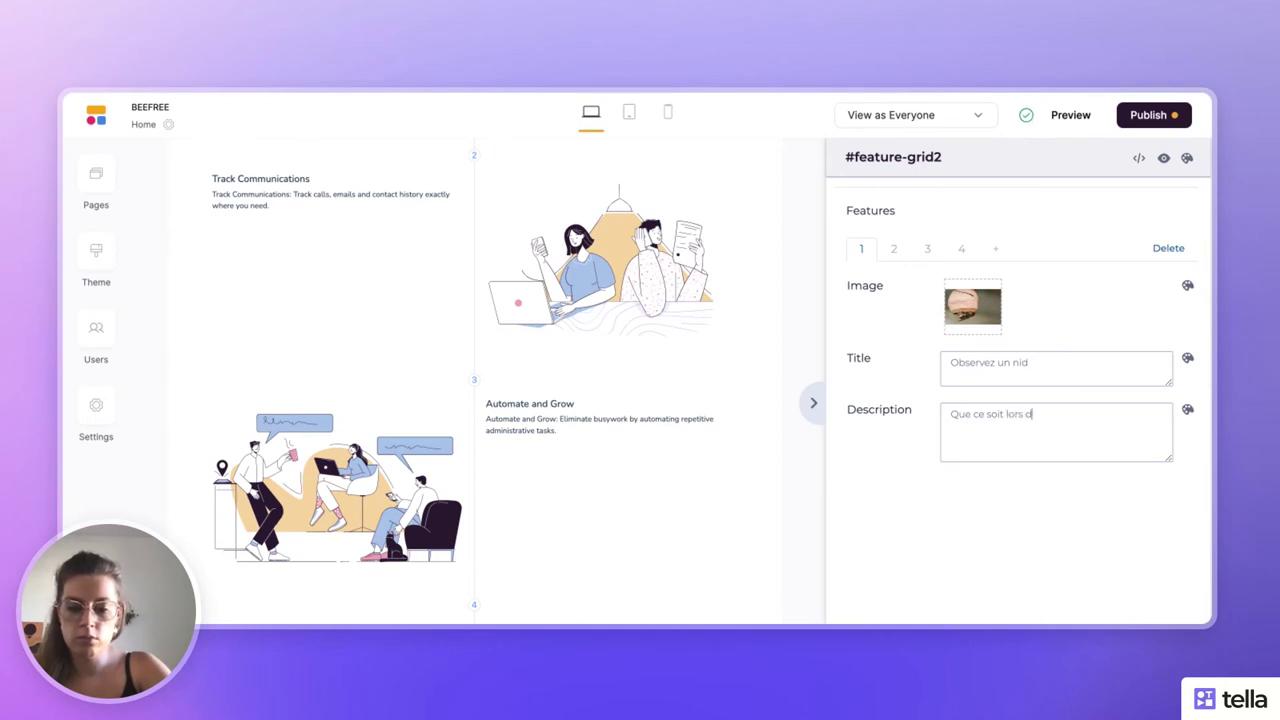
{"action": "type", "text": "'une balade ou b"}
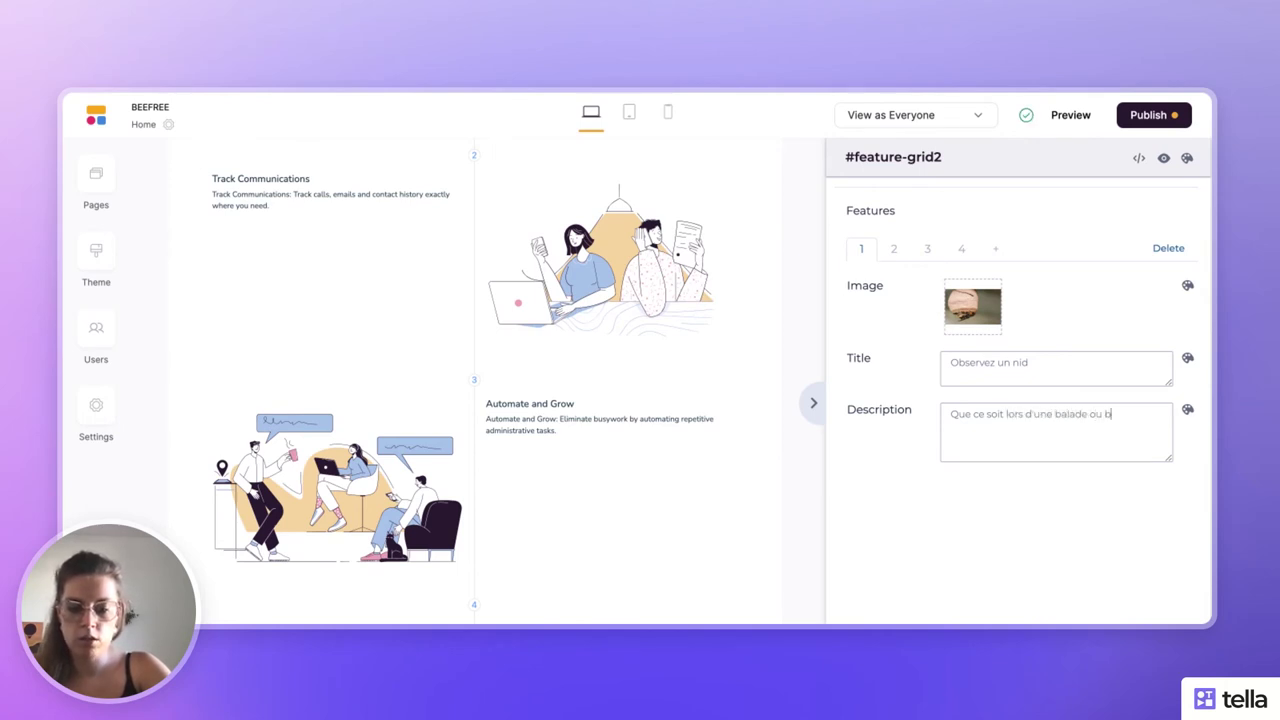
{"action": "type", "text": "ien chez vous, vous av"}
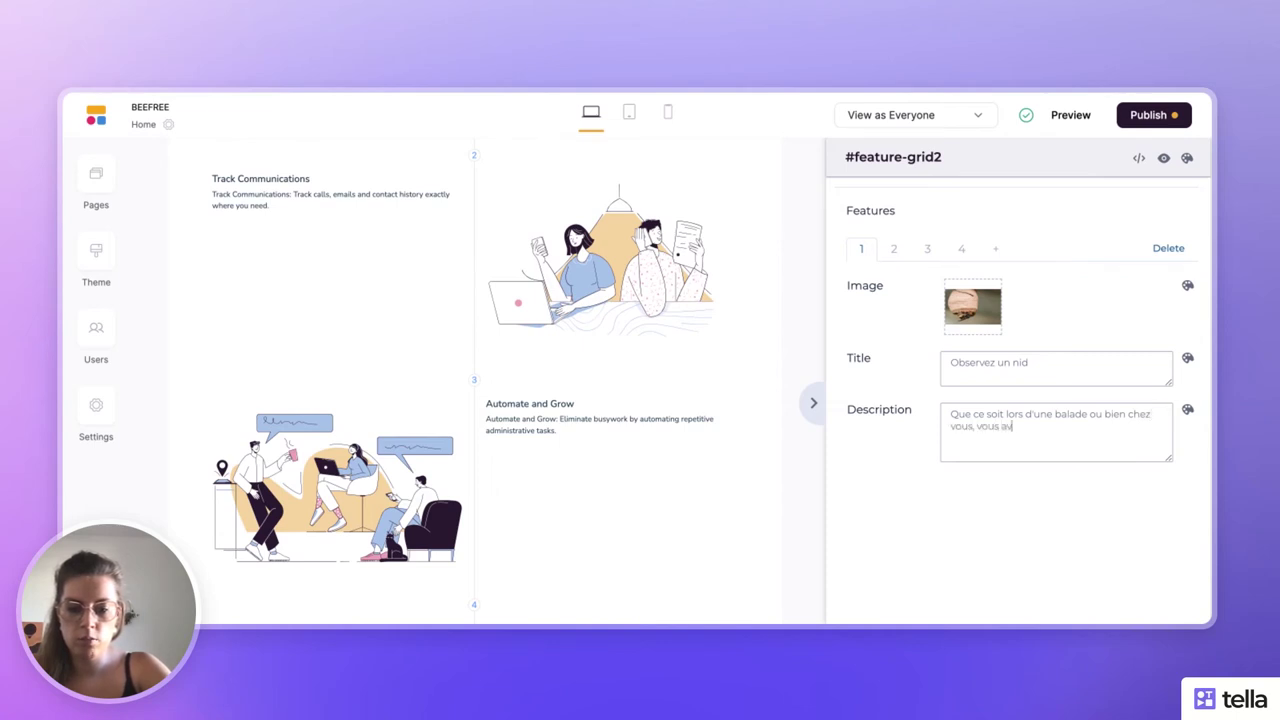
{"action": "type", "text": "ez peut étr"}
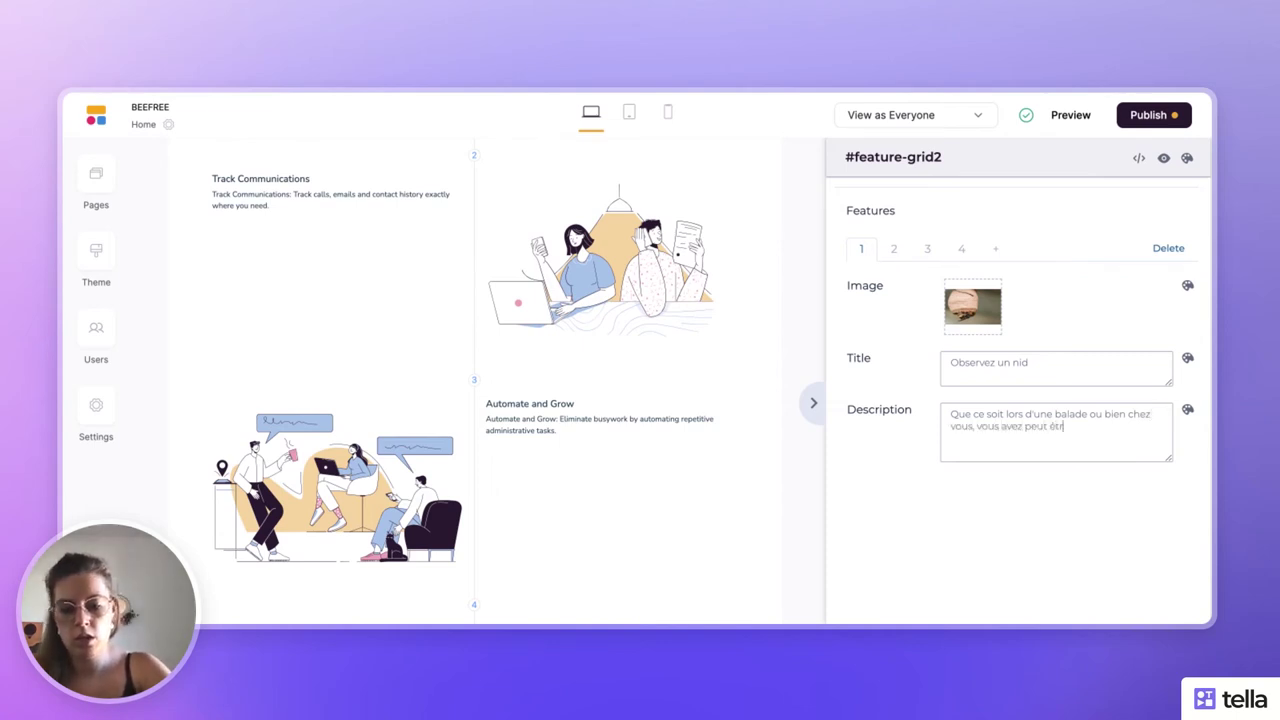
{"action": "type", "text": "e identifié"}
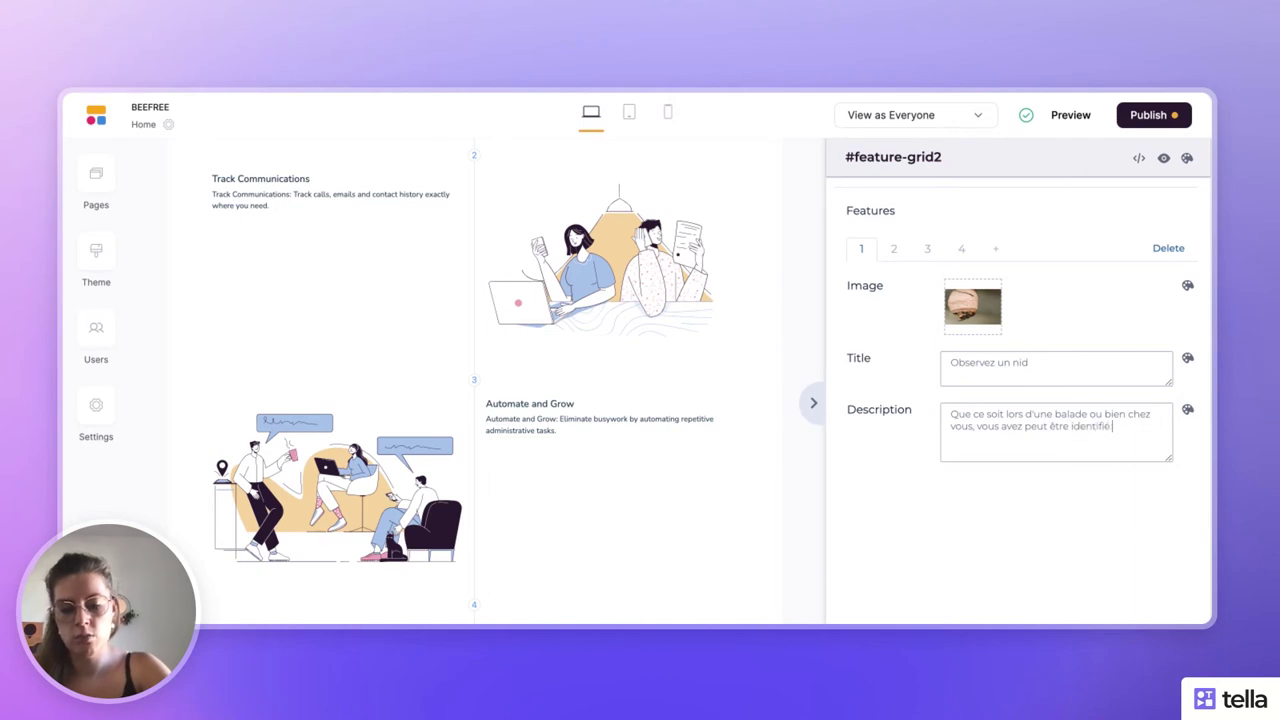
{"action": "type", "text": " un nid ?"}
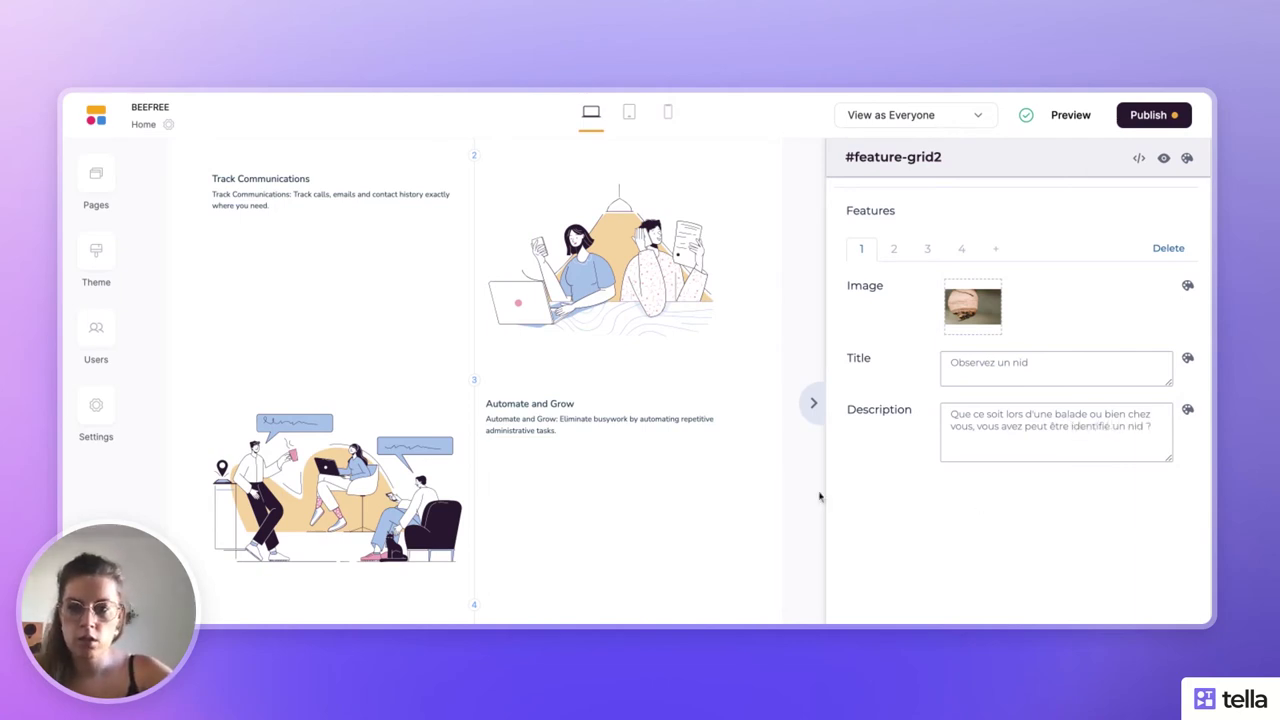
{"action": "scroll", "coordinate": [600, 400], "scroll_direction": "up", "scroll_amount": 5}
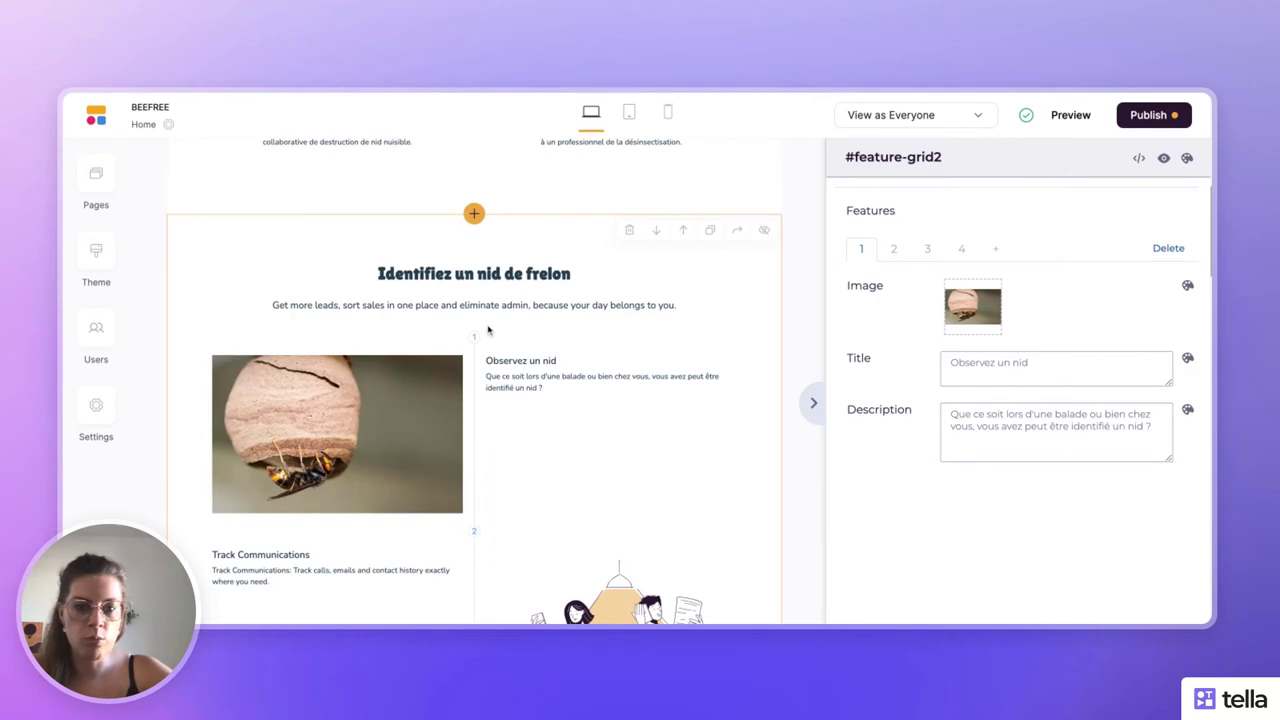
{"action": "scroll", "coordinate": [965, 402], "scroll_direction": "down", "scroll_amount": 1}
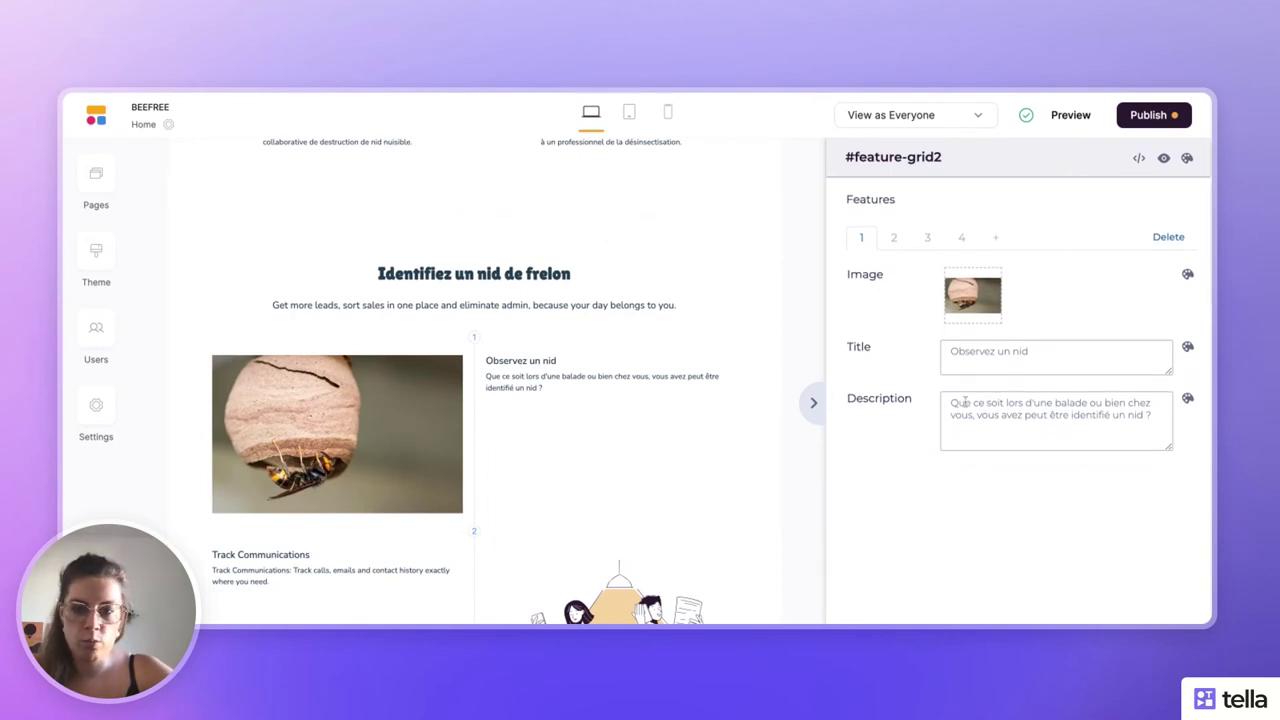
{"action": "scroll", "coordinate": [500, 388], "scroll_direction": "down", "scroll_amount": 1}
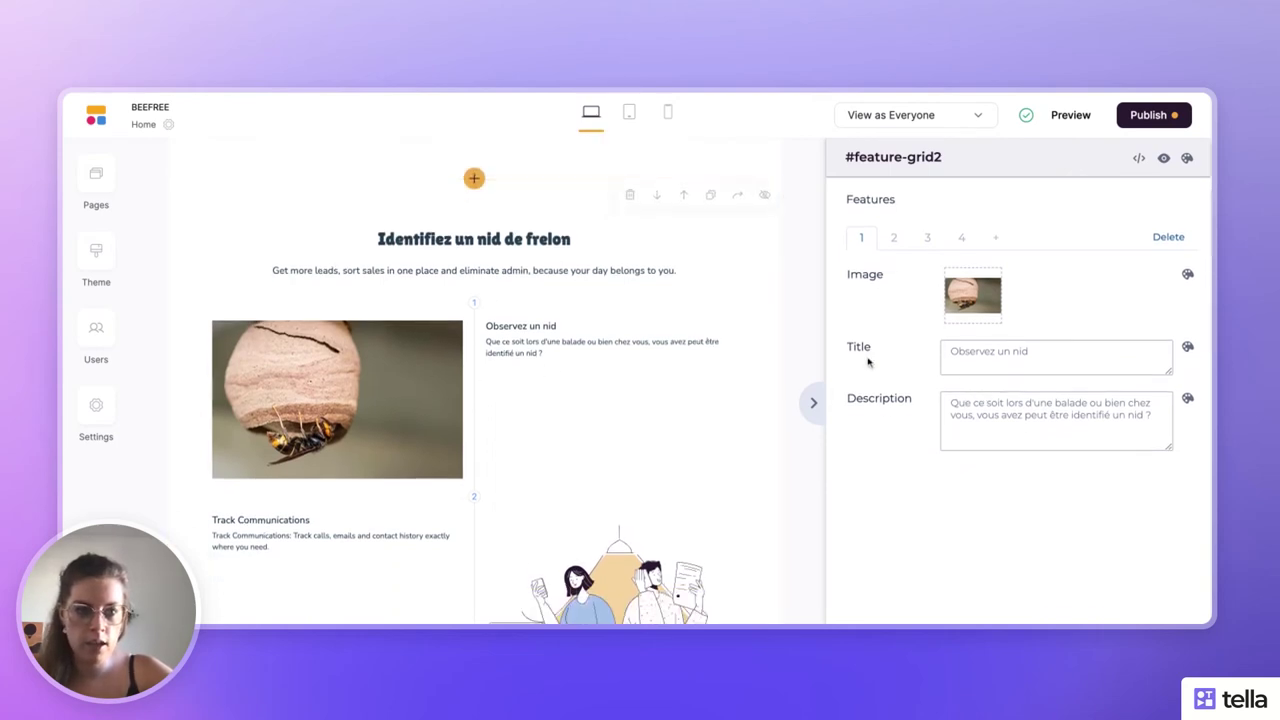
- Set the feature image's corner roundness to 4xl
{"action": "left_click", "coordinate": [1187, 274]}
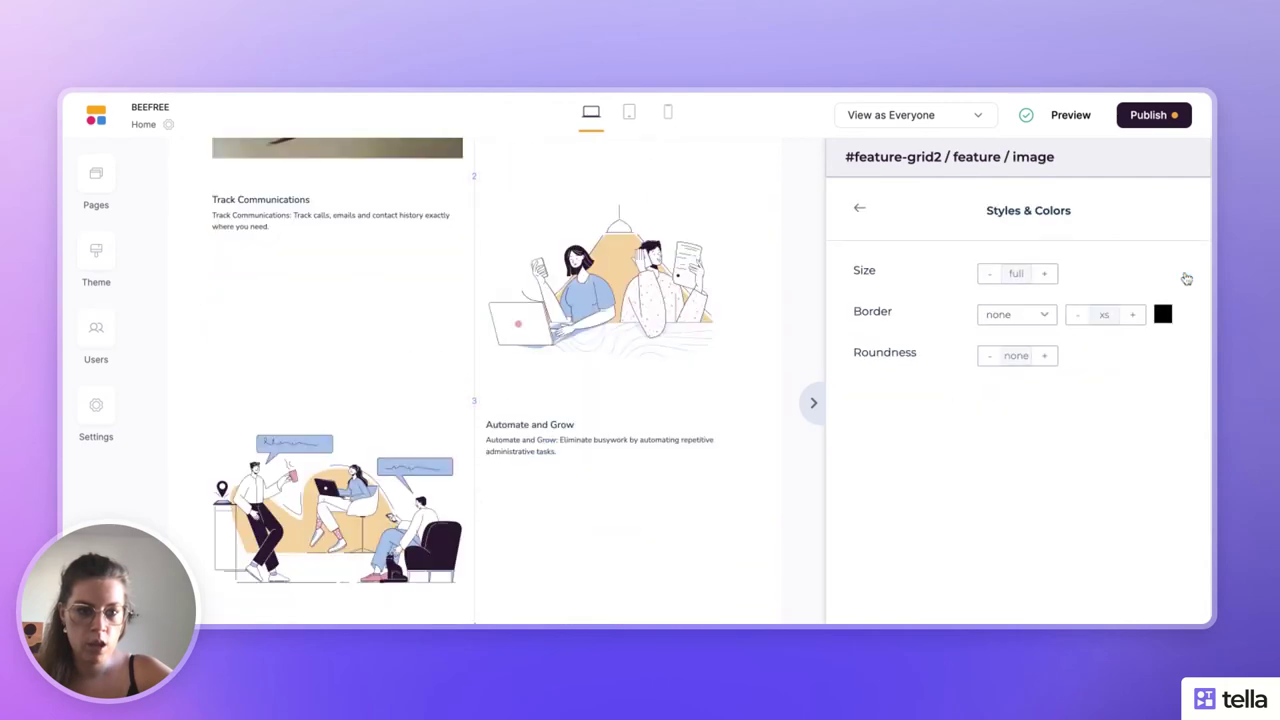
{"action": "left_click", "coordinate": [1043, 357]}
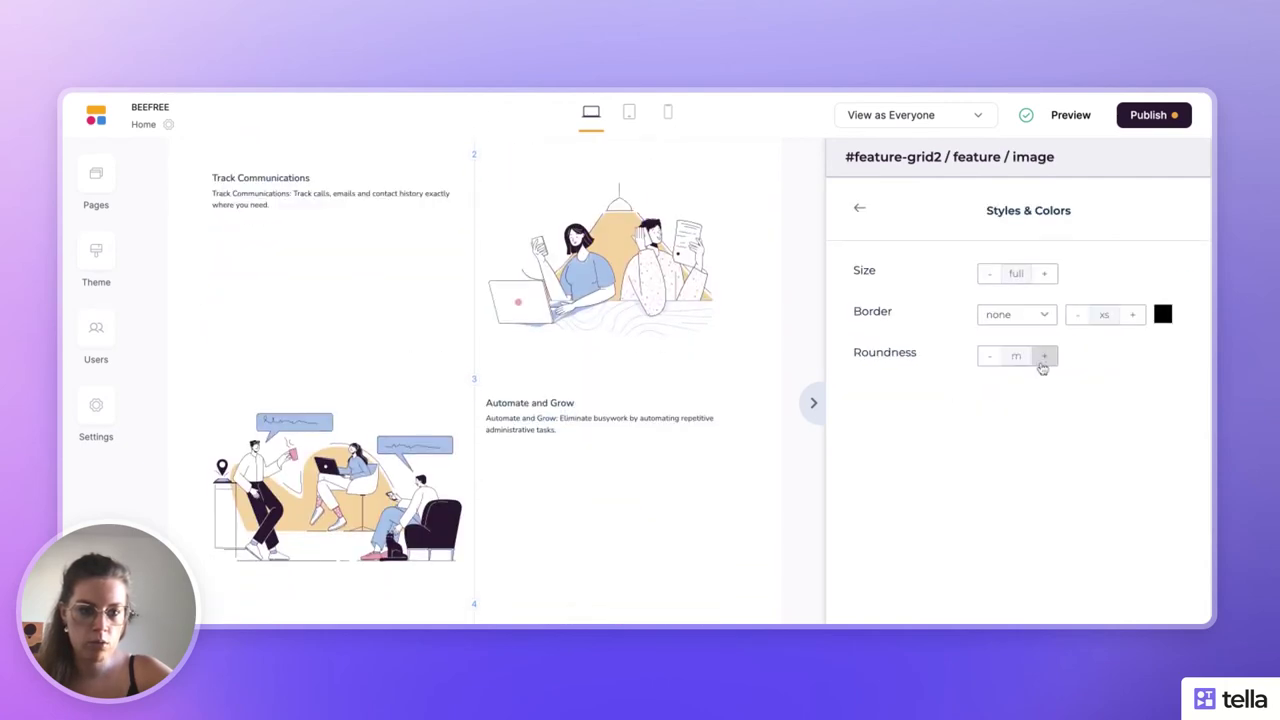
{"action": "left_click", "coordinate": [1043, 358]}
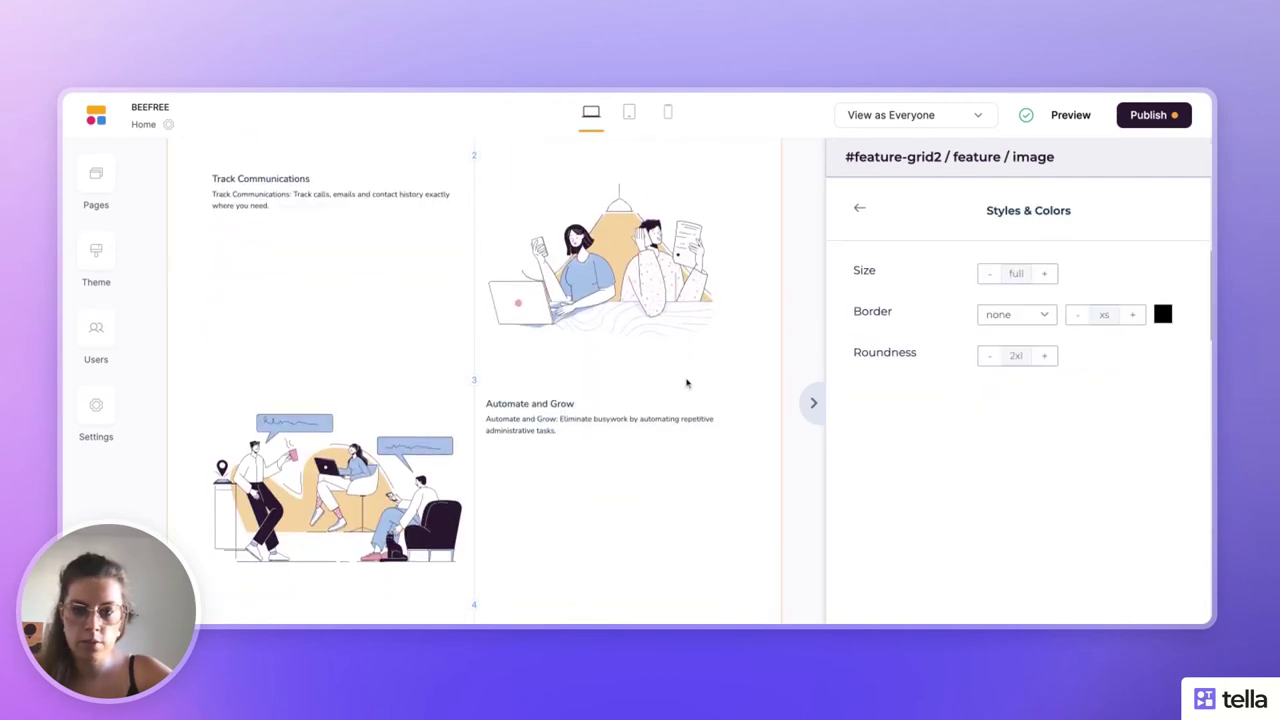
{"action": "scroll", "coordinate": [686, 381], "scroll_direction": "up", "scroll_amount": 4}
{"action": "scroll", "coordinate": [765, 364], "scroll_direction": "down", "scroll_amount": 1}
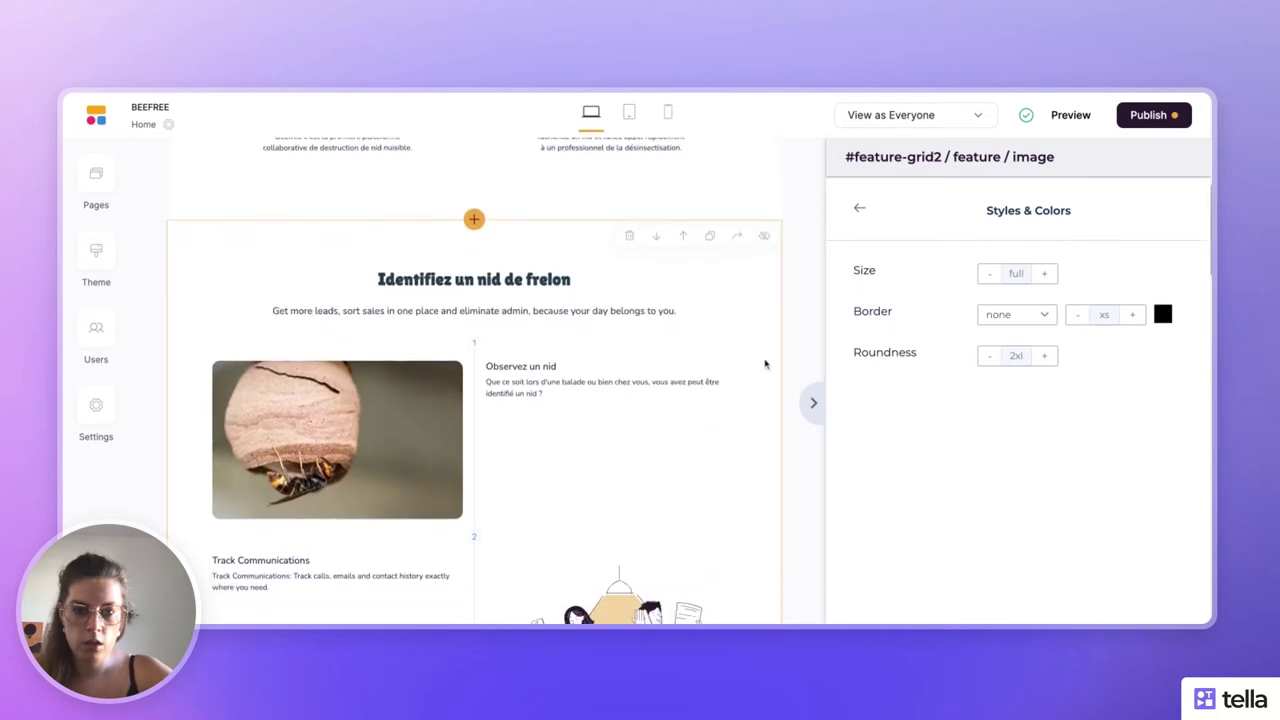
{"action": "left_click", "coordinate": [1043, 356]}
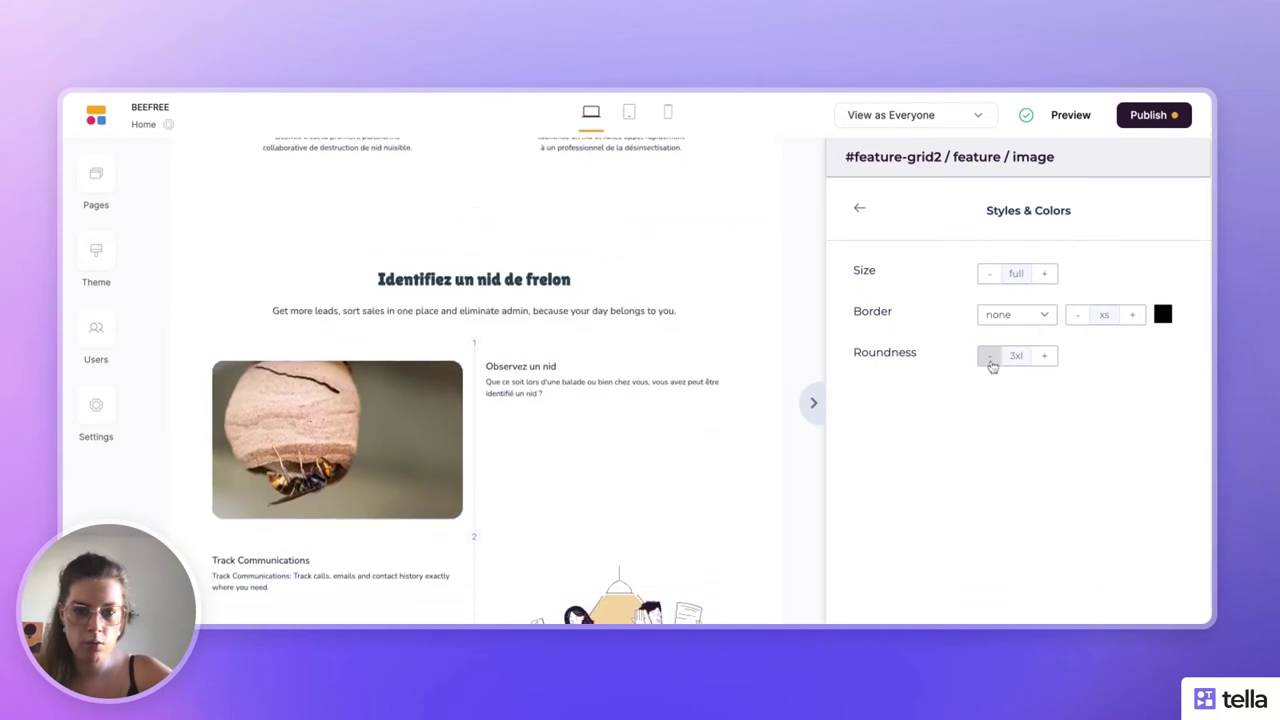
{"action": "left_click", "coordinate": [1045, 356]}
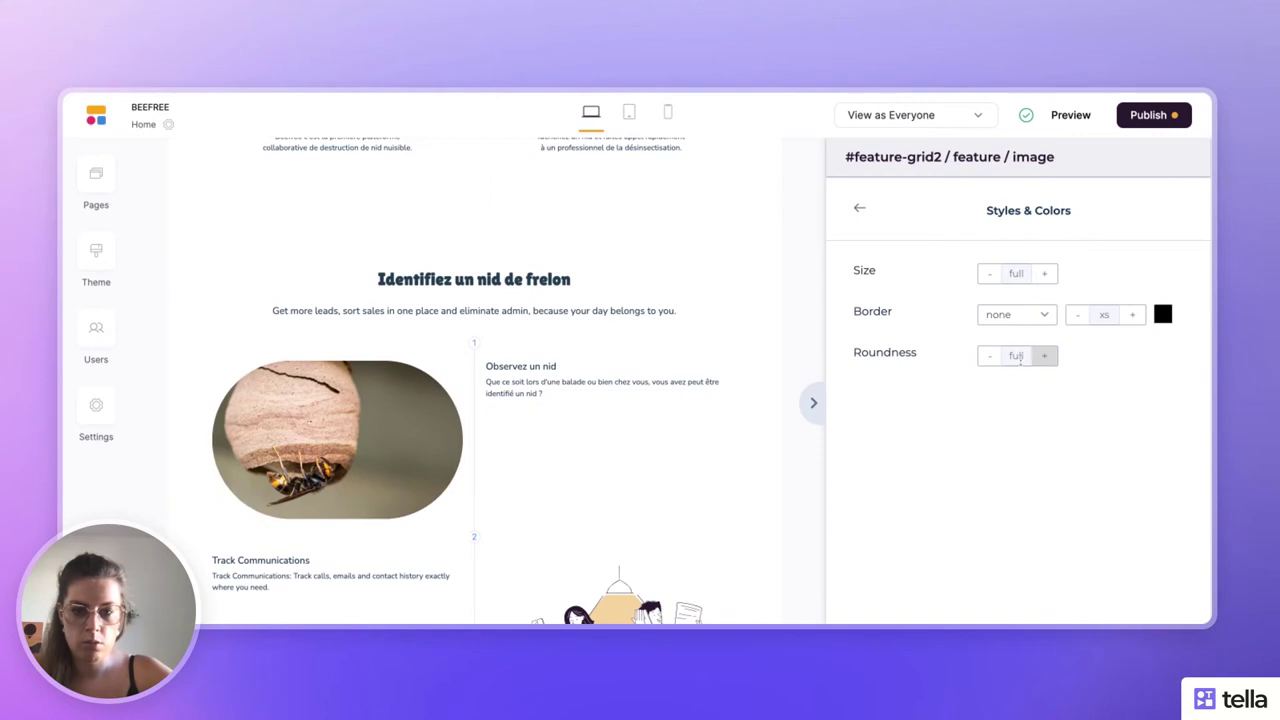
{"action": "left_click", "coordinate": [987, 357]}
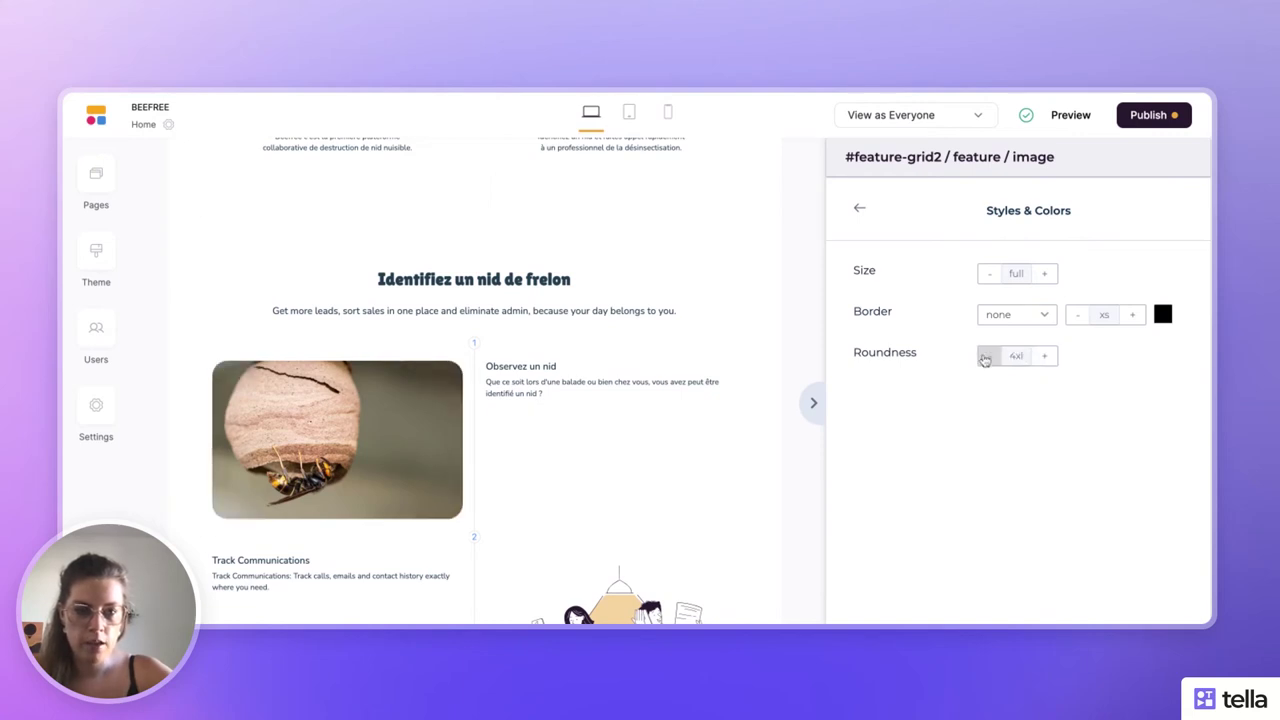
- Reduce the nest image's size from full to l
{"action": "left_click", "coordinate": [989, 277]}
{"action": "left_click", "coordinate": [989, 277]}
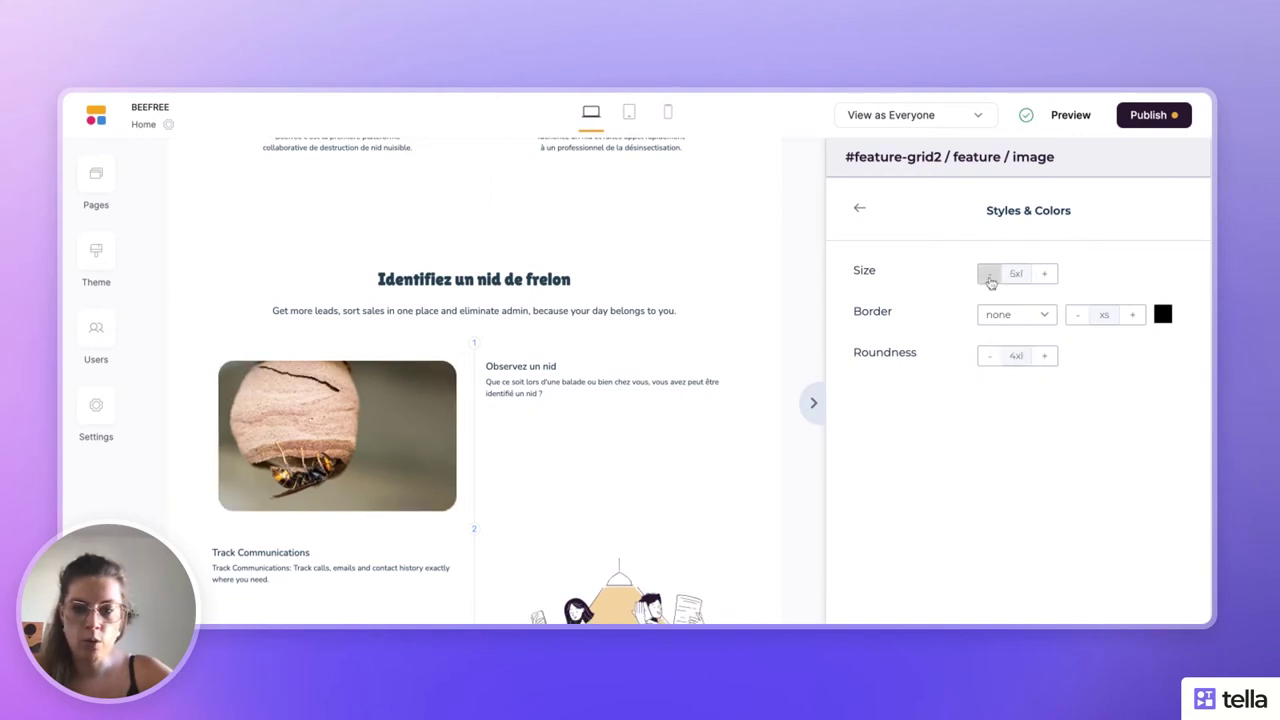
{"action": "left_click", "coordinate": [989, 277]}
{"action": "left_click", "coordinate": [989, 277]}
{"action": "left_click", "coordinate": [989, 277]}
{"action": "left_click", "coordinate": [989, 277]}
{"action": "left_click", "coordinate": [989, 277]}
{"action": "left_click", "coordinate": [989, 277]}
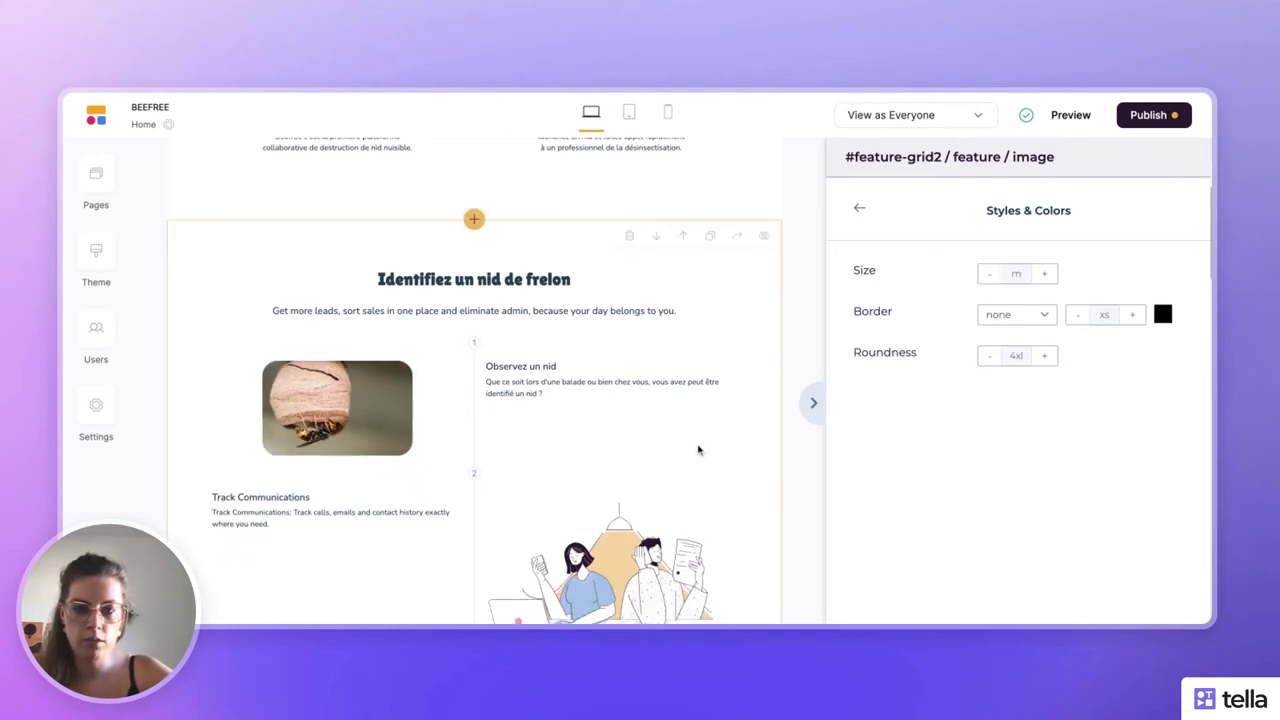
{"action": "left_click", "coordinate": [1050, 281]}
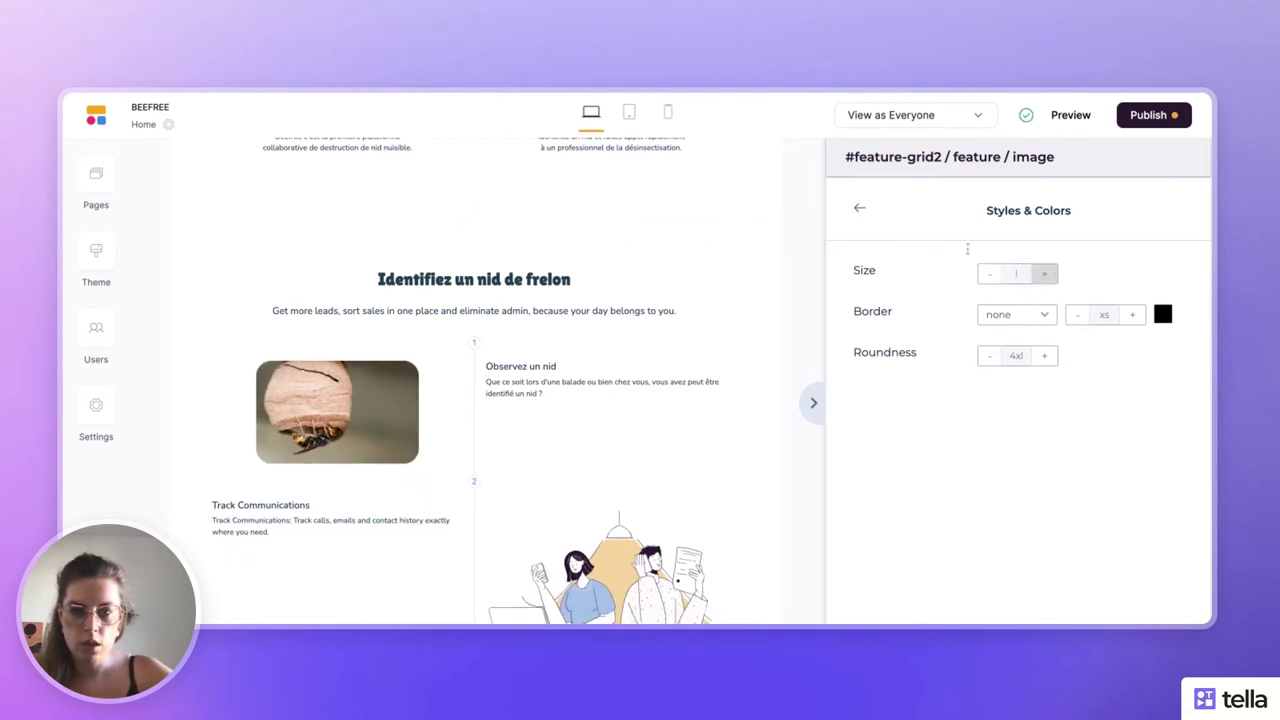
{"action": "left_click", "coordinate": [858, 210]}
{"action": "scroll", "coordinate": [979, 371], "scroll_direction": "down", "scroll_amount": 3}
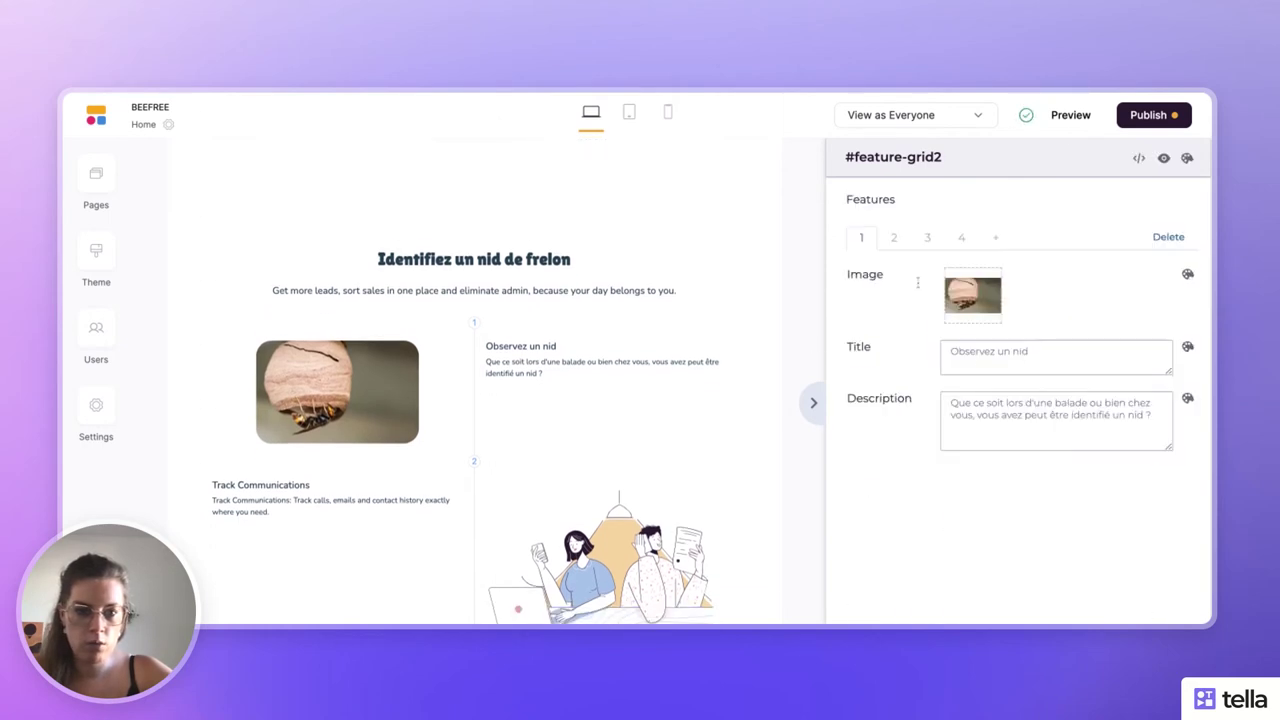
- Raise the feature title text size to 2xl, leaving description styles unchanged
{"action": "scroll", "coordinate": [1079, 249], "scroll_direction": "up", "scroll_amount": 2}
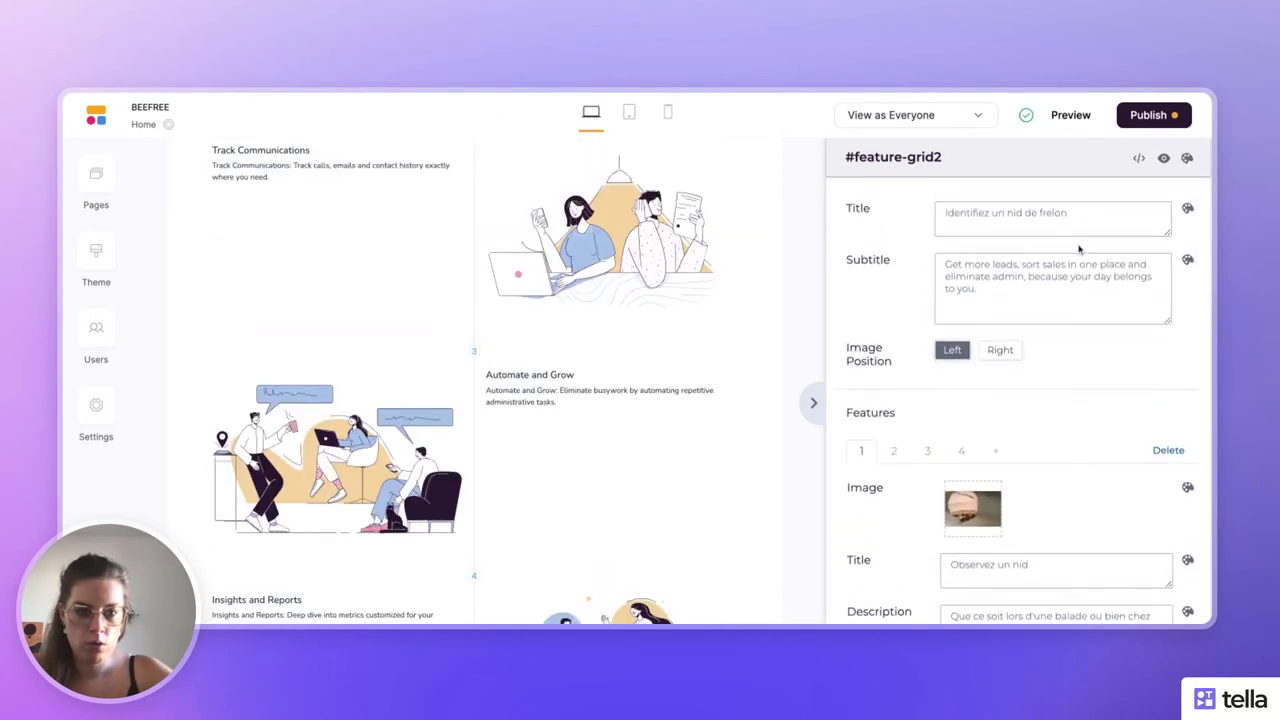
{"action": "scroll", "coordinate": [1080, 420], "scroll_direction": "down", "scroll_amount": 3}
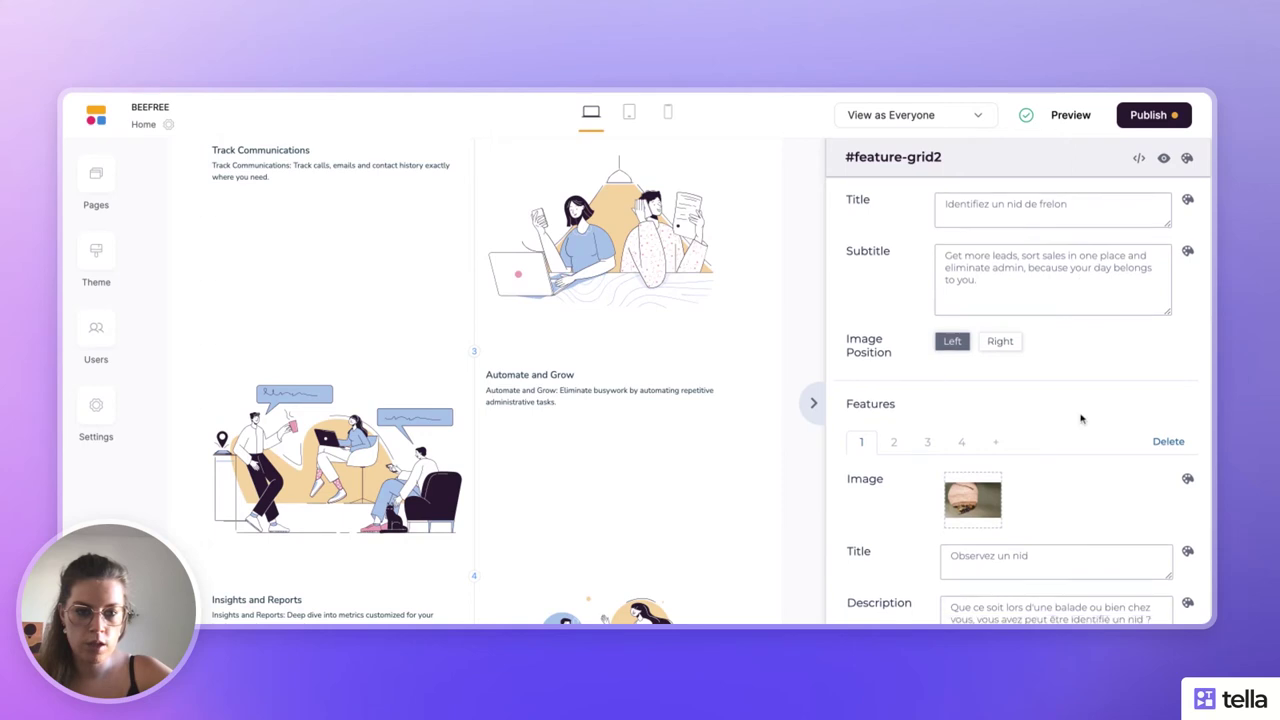
{"action": "scroll", "coordinate": [480, 394], "scroll_direction": "up", "scroll_amount": 5}
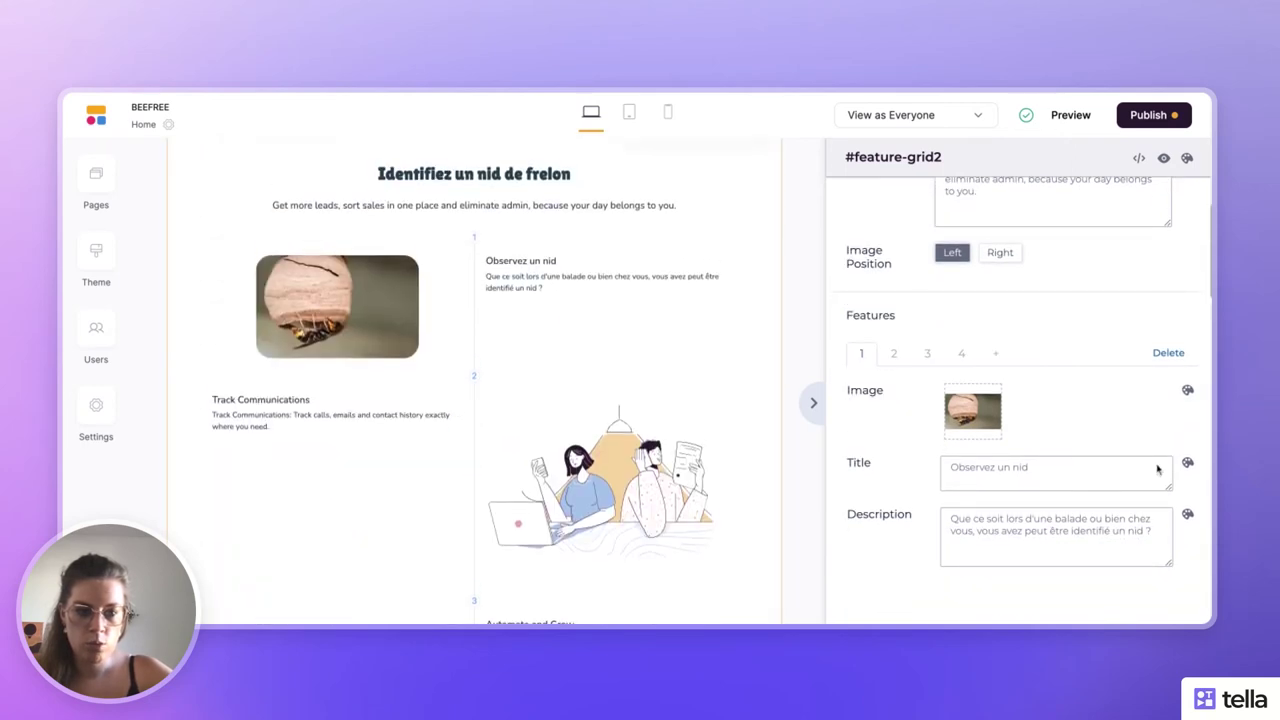
{"action": "left_click", "coordinate": [1187, 462]}
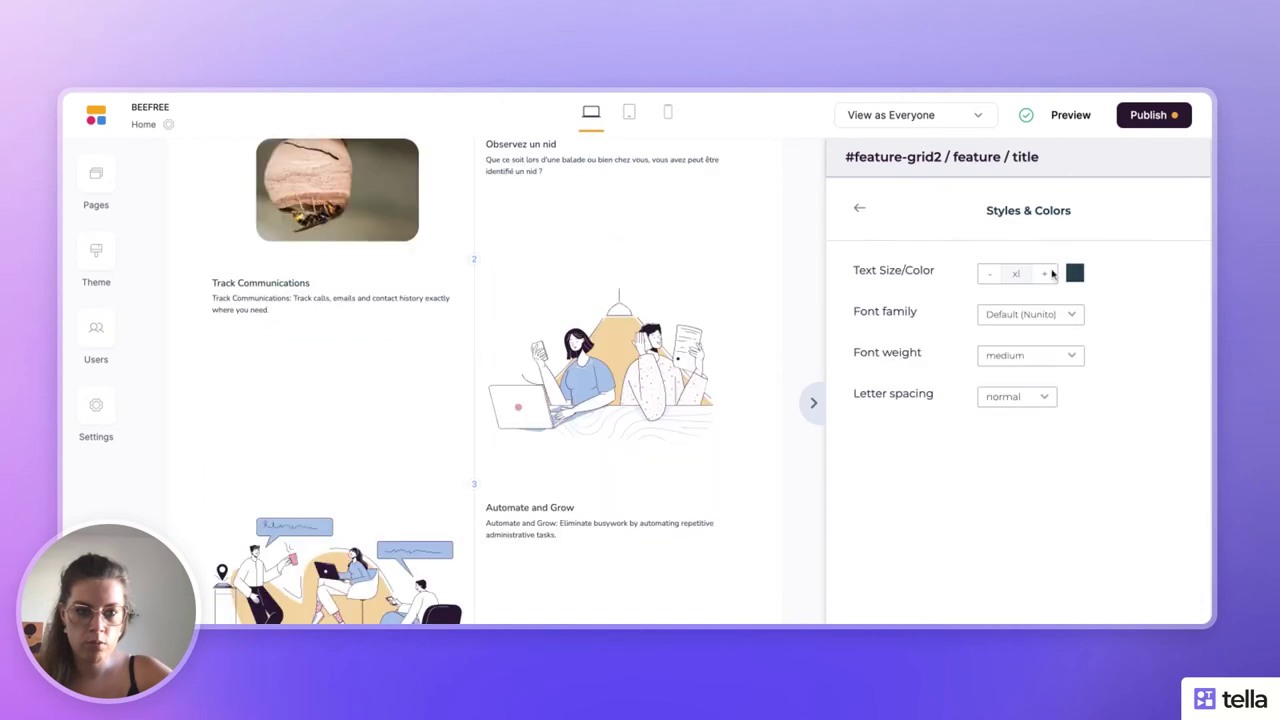
{"action": "left_click", "coordinate": [1044, 273]}
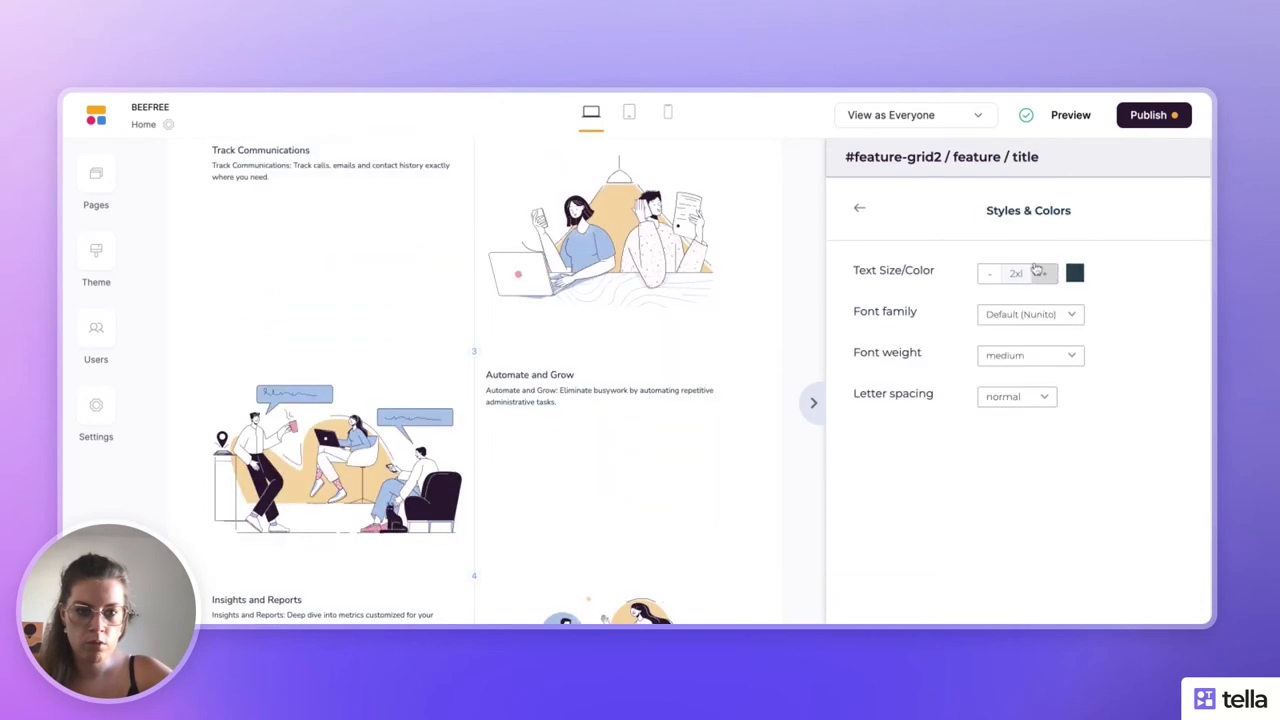
{"action": "left_click", "coordinate": [858, 203]}
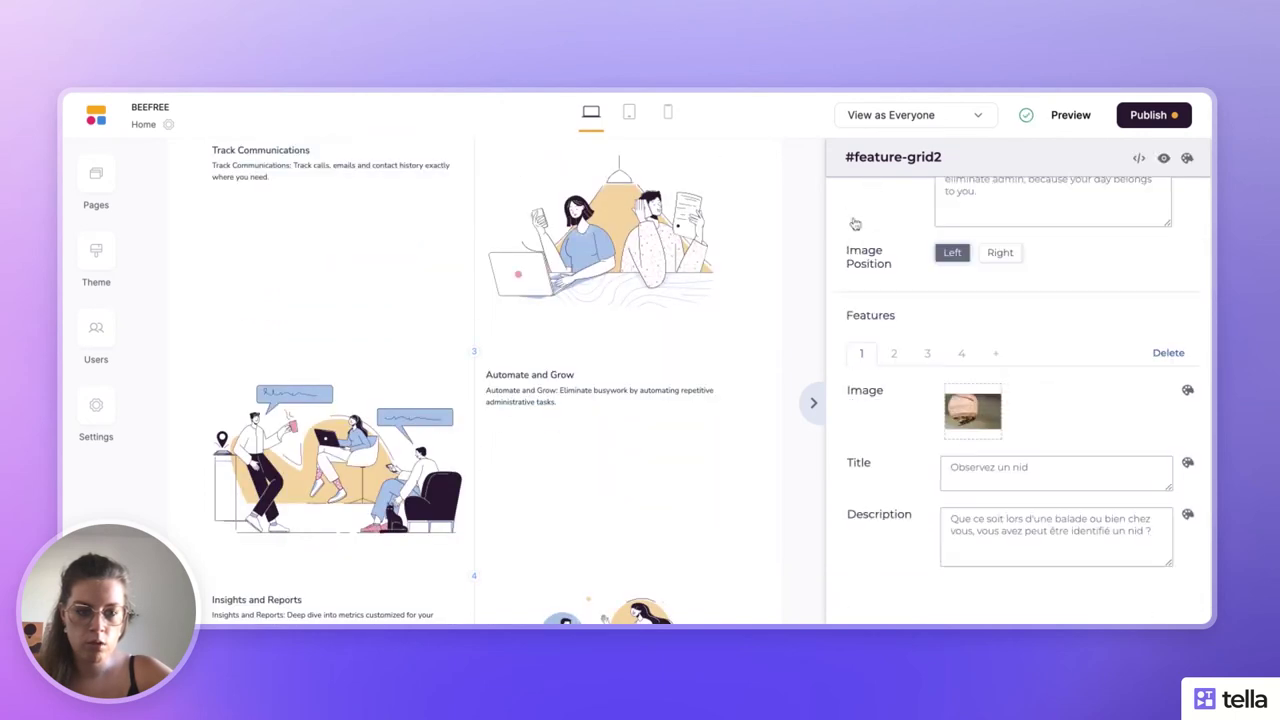
{"action": "left_click", "coordinate": [1187, 516]}
{"action": "left_click", "coordinate": [859, 208]}
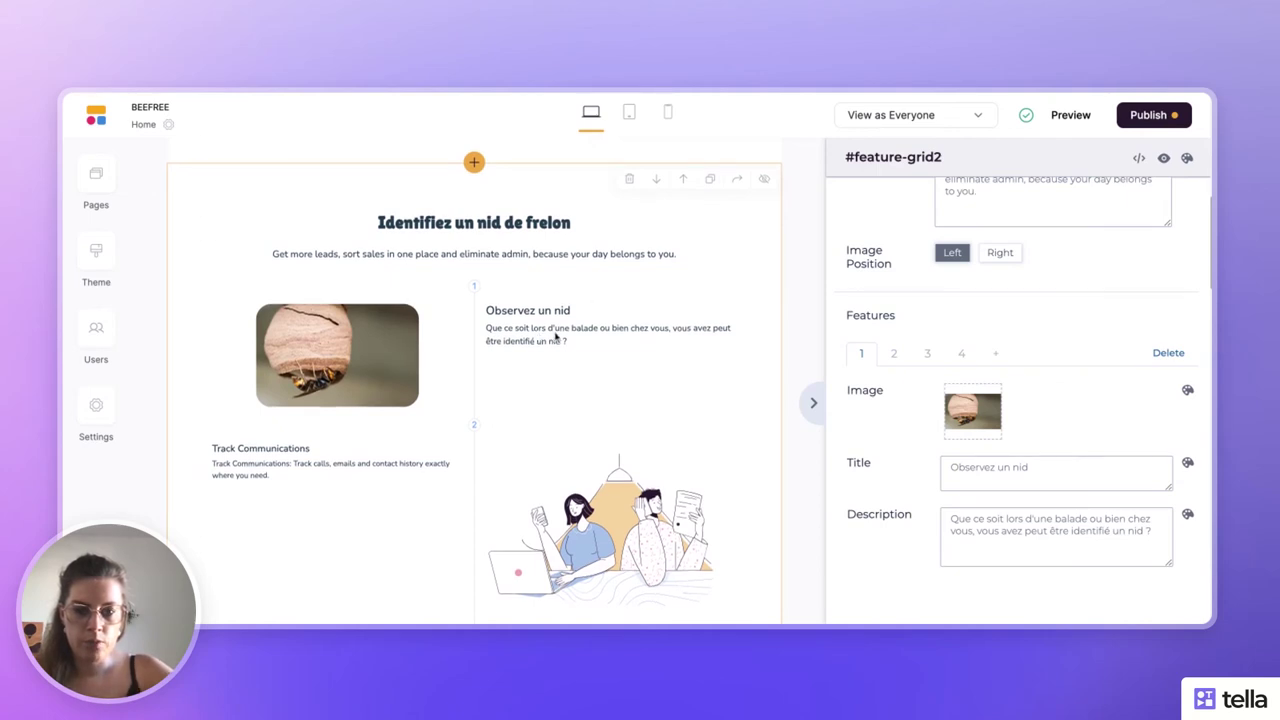
{"action": "scroll", "coordinate": [556, 337], "scroll_direction": "down", "scroll_amount": 3}
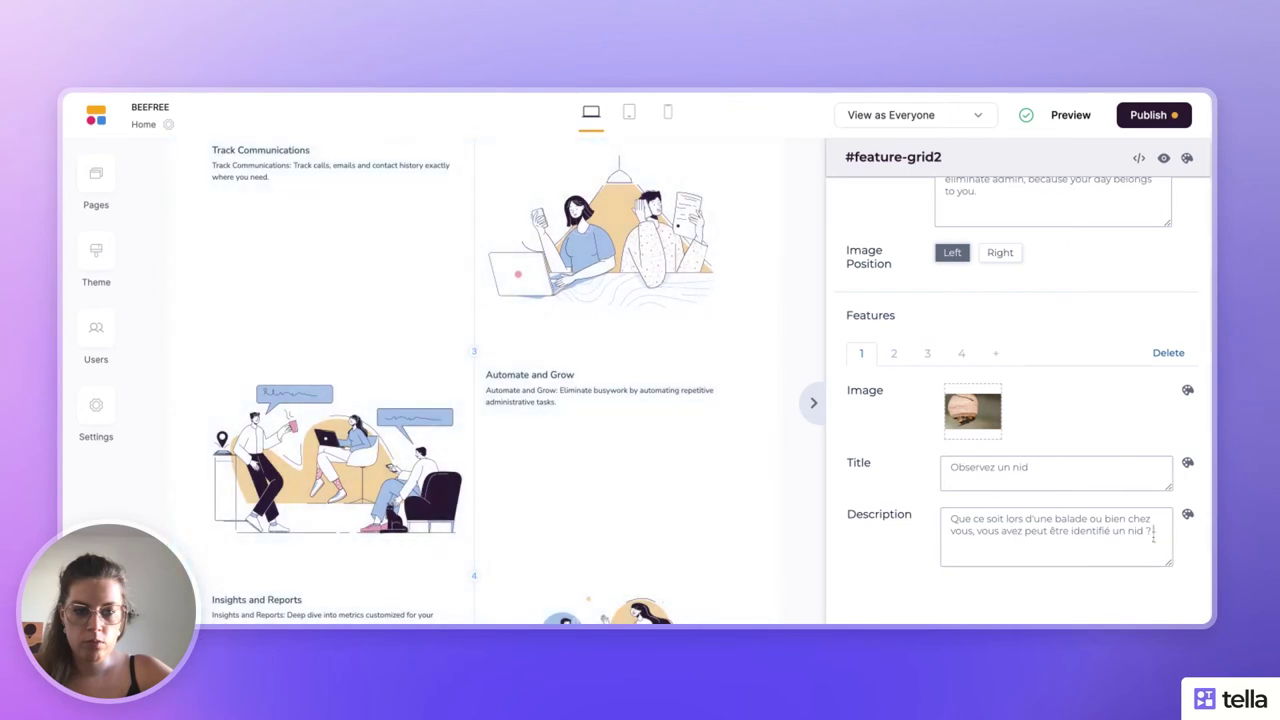
{"action": "scroll", "coordinate": [440, 285], "scroll_direction": "up", "scroll_amount": 1}
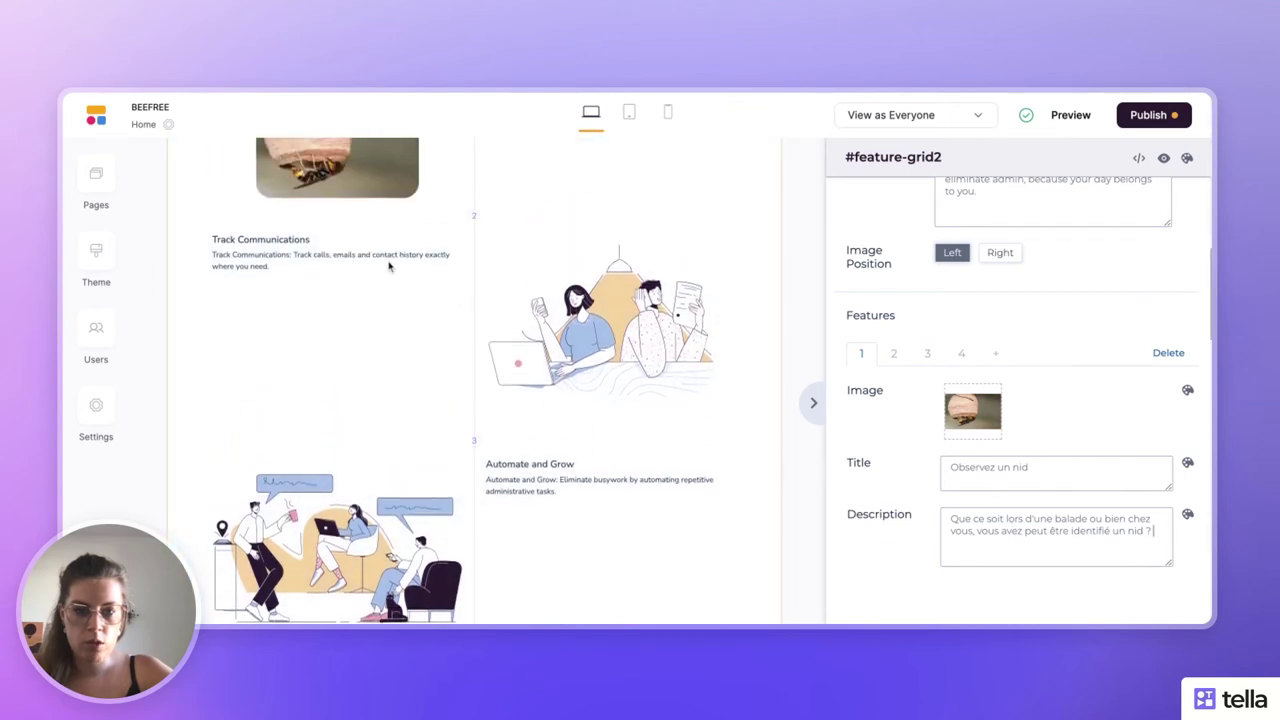
- Retitle the second feature from 'Track Communications' to 'Localisez-le sur la plateforme'
{"action": "left_click", "coordinate": [898, 358]}
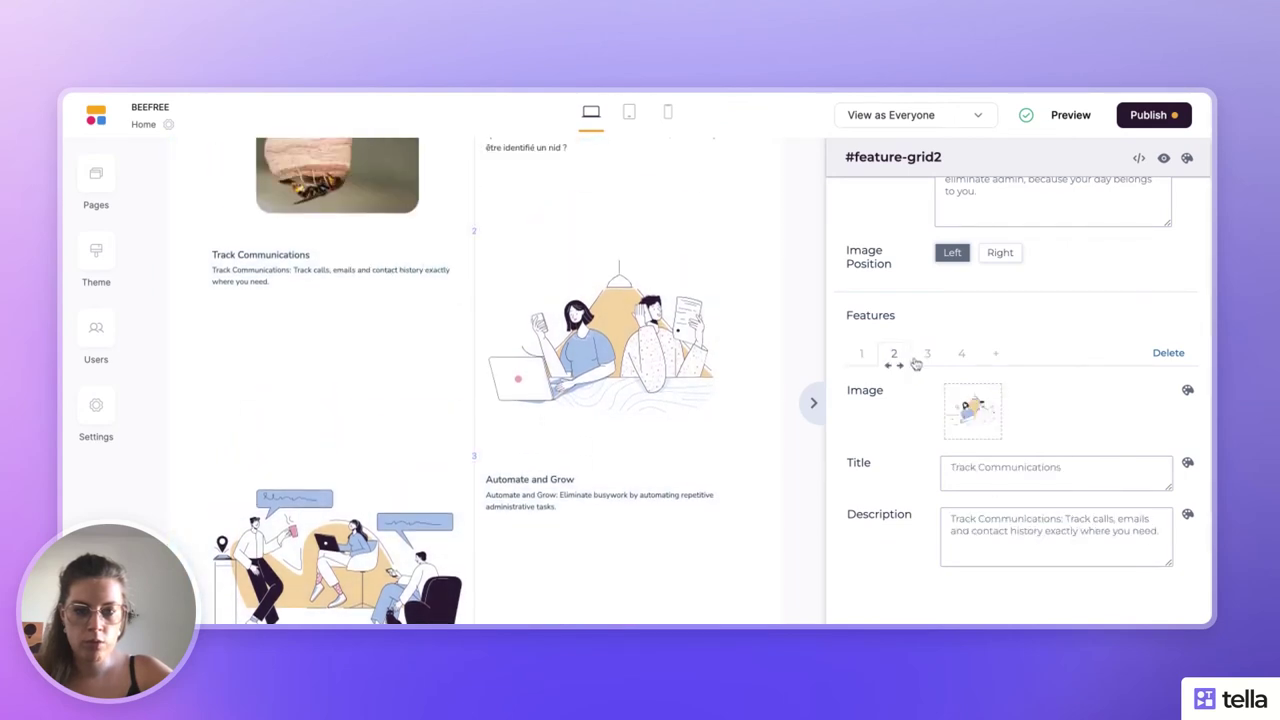
{"action": "double_click", "coordinate": [1018, 467]}
{"action": "triple_click", "coordinate": [1018, 467]}
{"action": "type", "text": "L"}
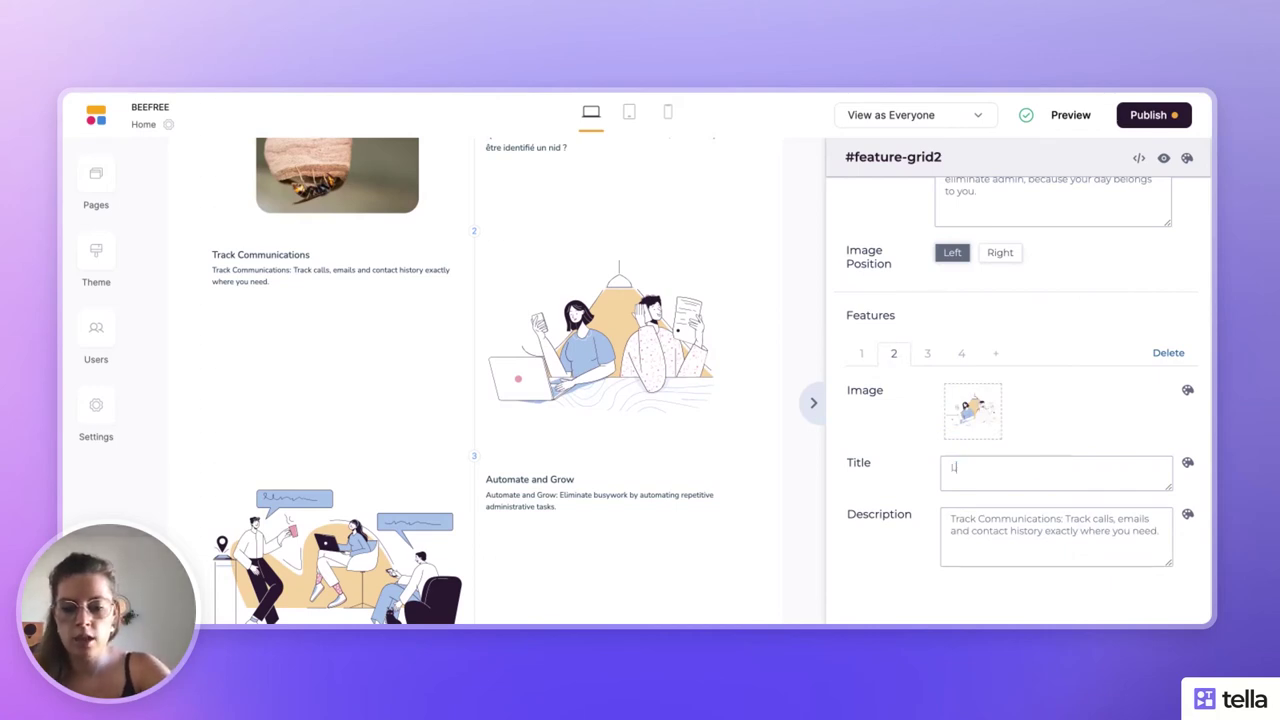
{"action": "type", "text": "ocalisez"}
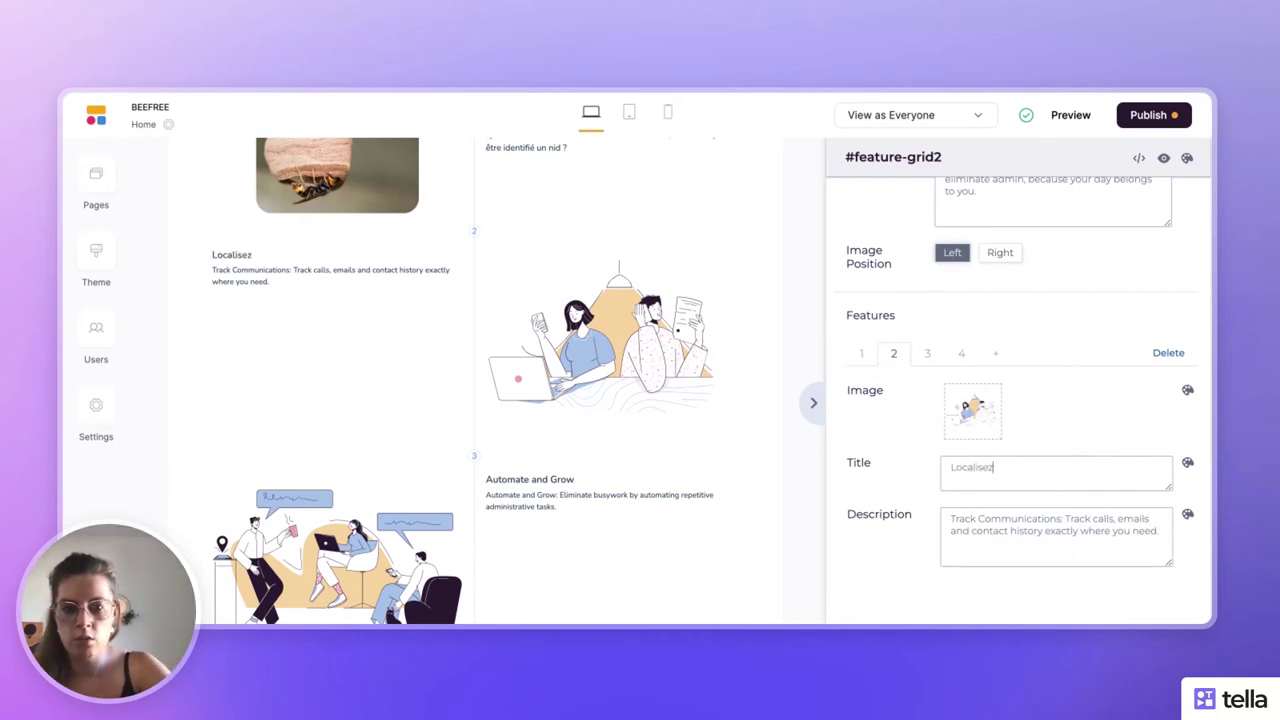
{"action": "type", "text": "-le sur "}
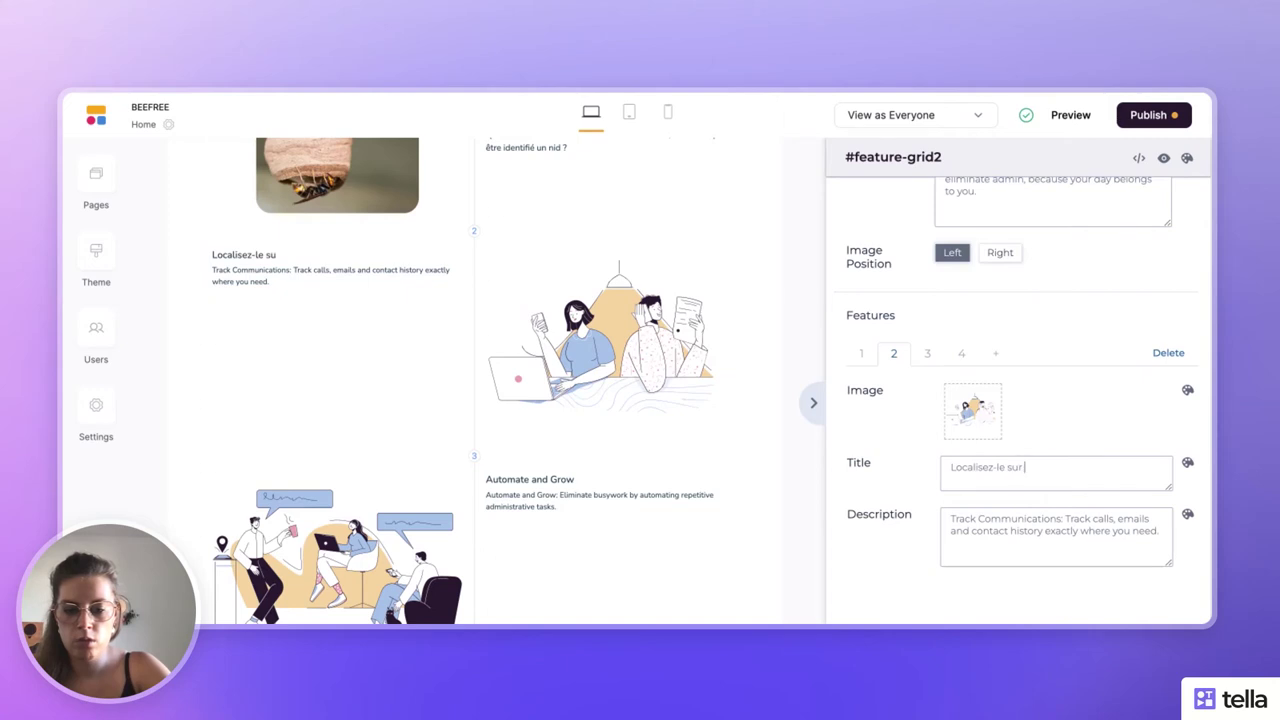
{"action": "type", "text": "la"}
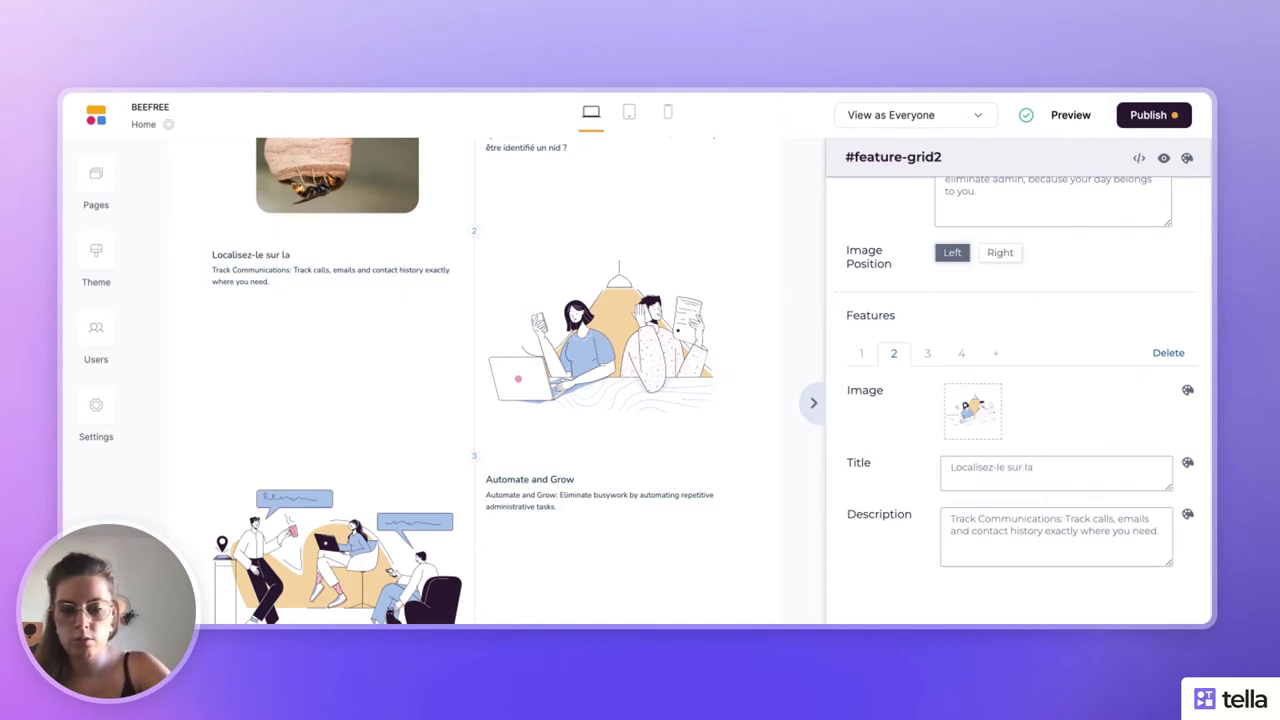
{"action": "type", "text": " plateforme"}
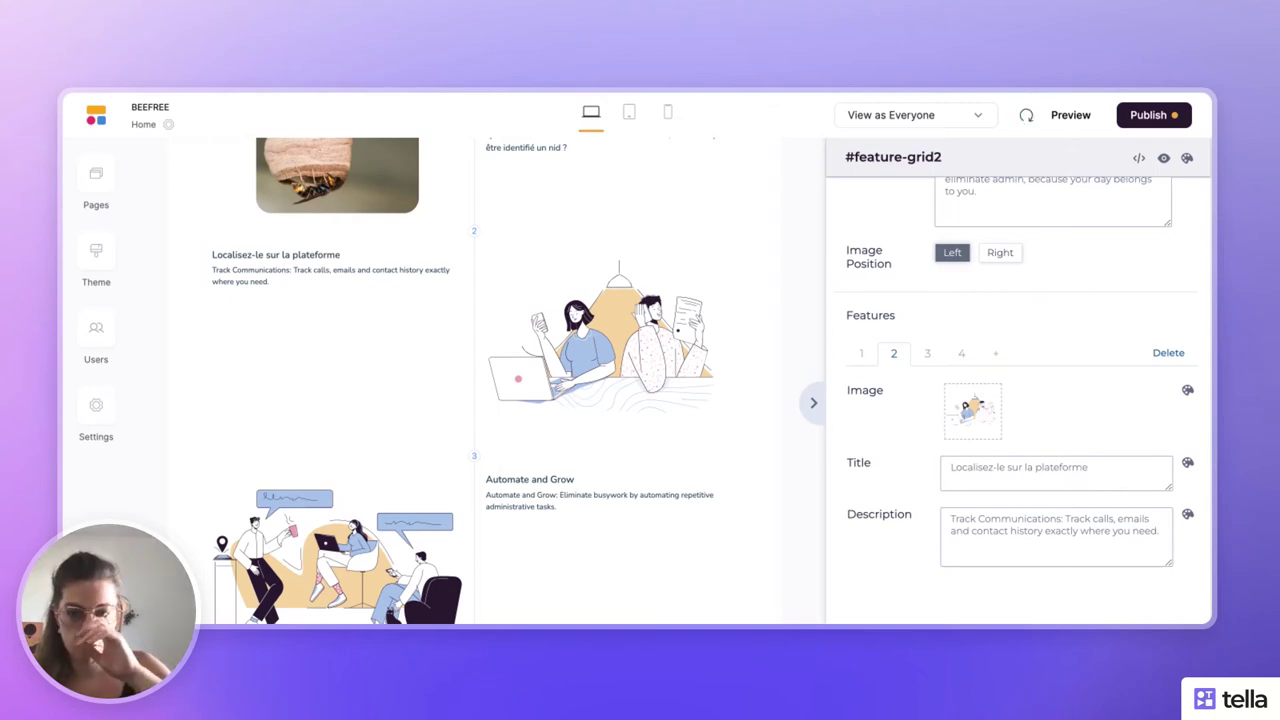
- Replace its description with 'Remplissez le formulaire afin de pouvoir référencer le nid de frelon asiatique…'
{"action": "left_click", "coordinate": [1050, 514]}
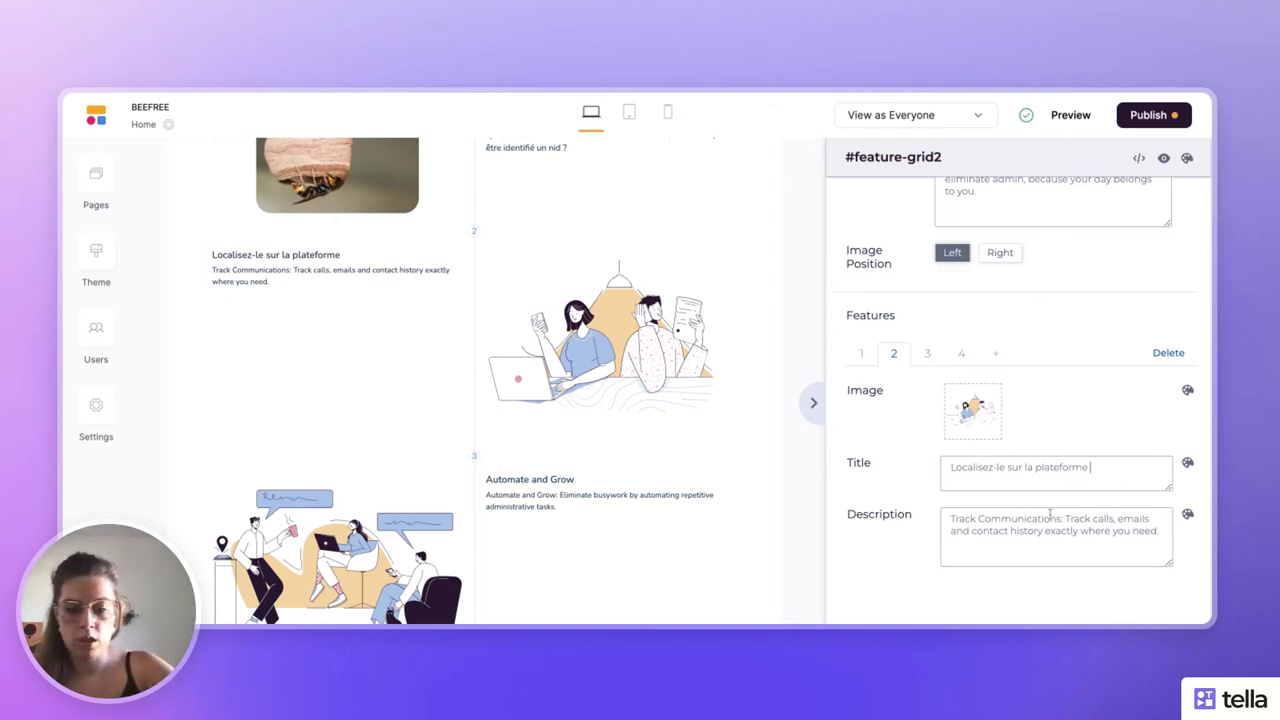
{"action": "key", "text": "ctrl+a"}
{"action": "type", "text": "Rempliss"}
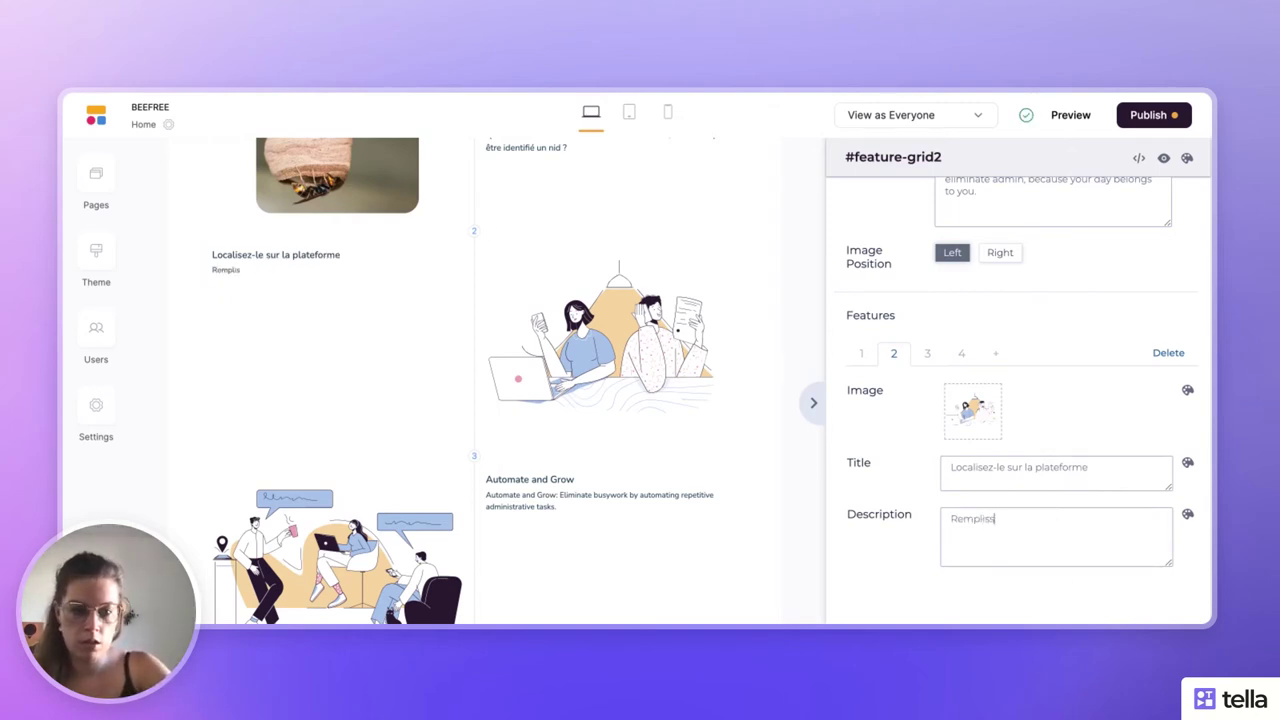
{"action": "type", "text": "ez le form"}
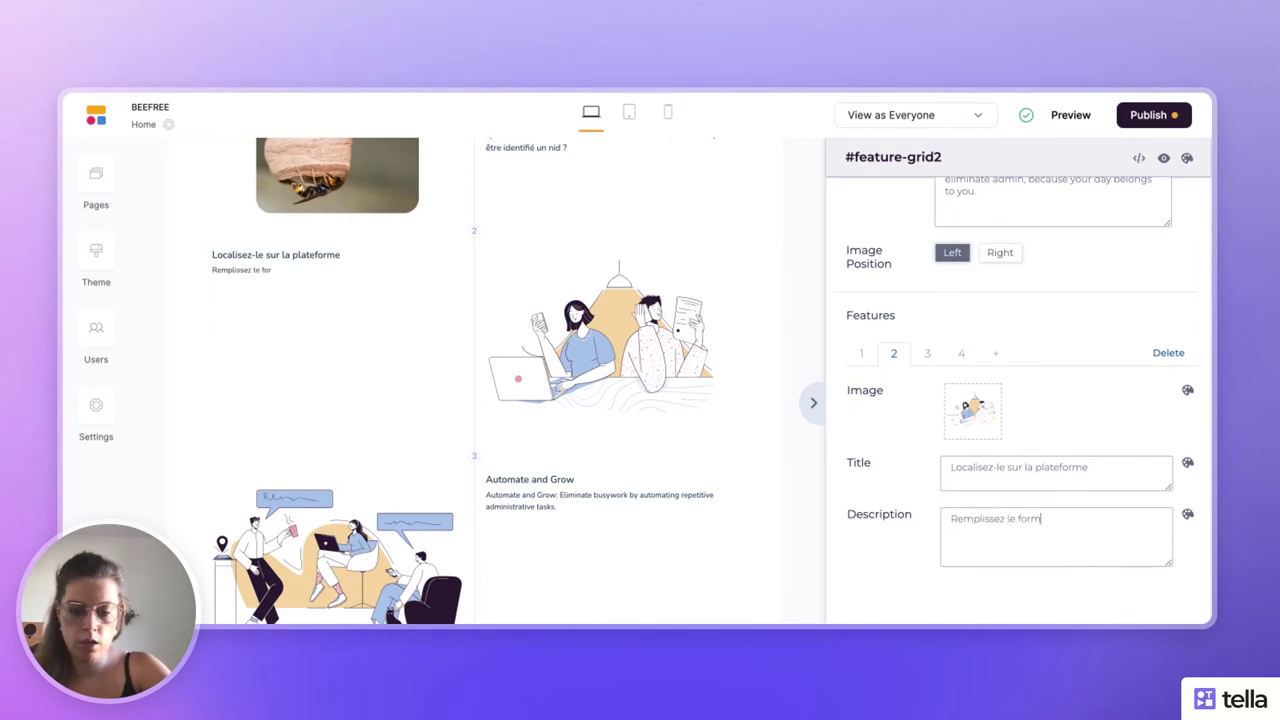
{"action": "type", "text": "ulaire afin de v"}
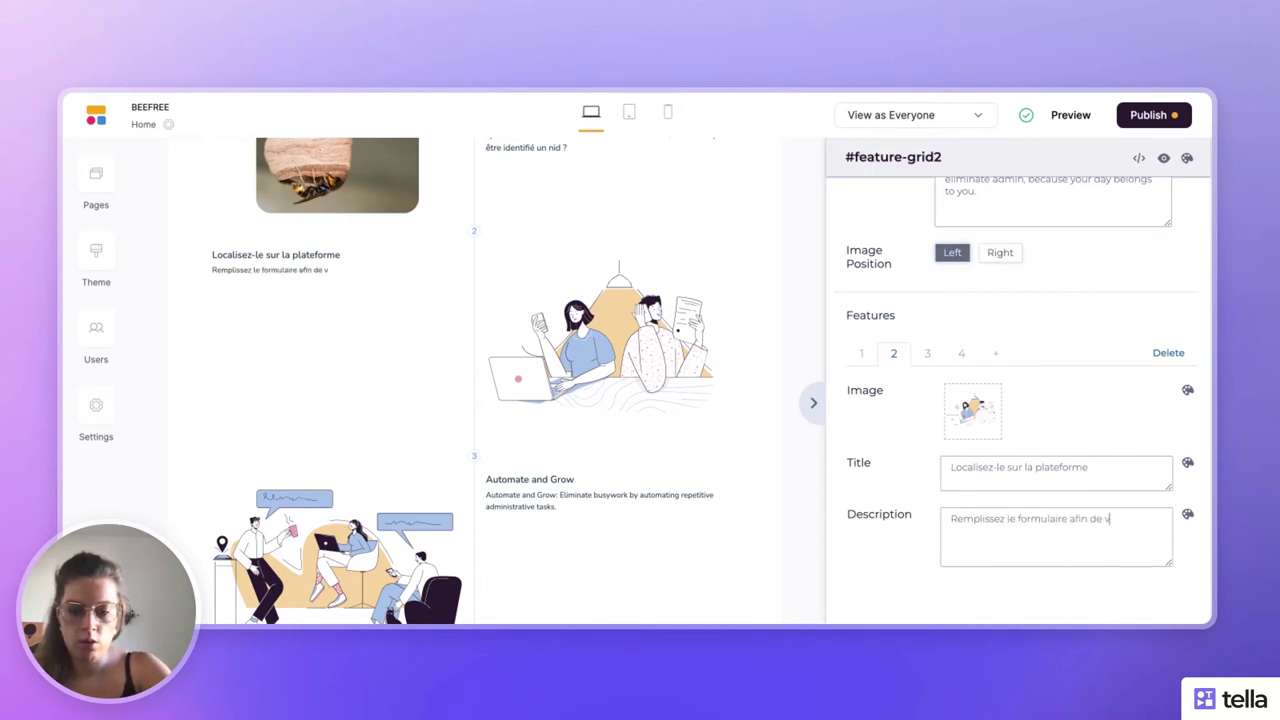
{"action": "type", "text": "ouvoir référenc"}
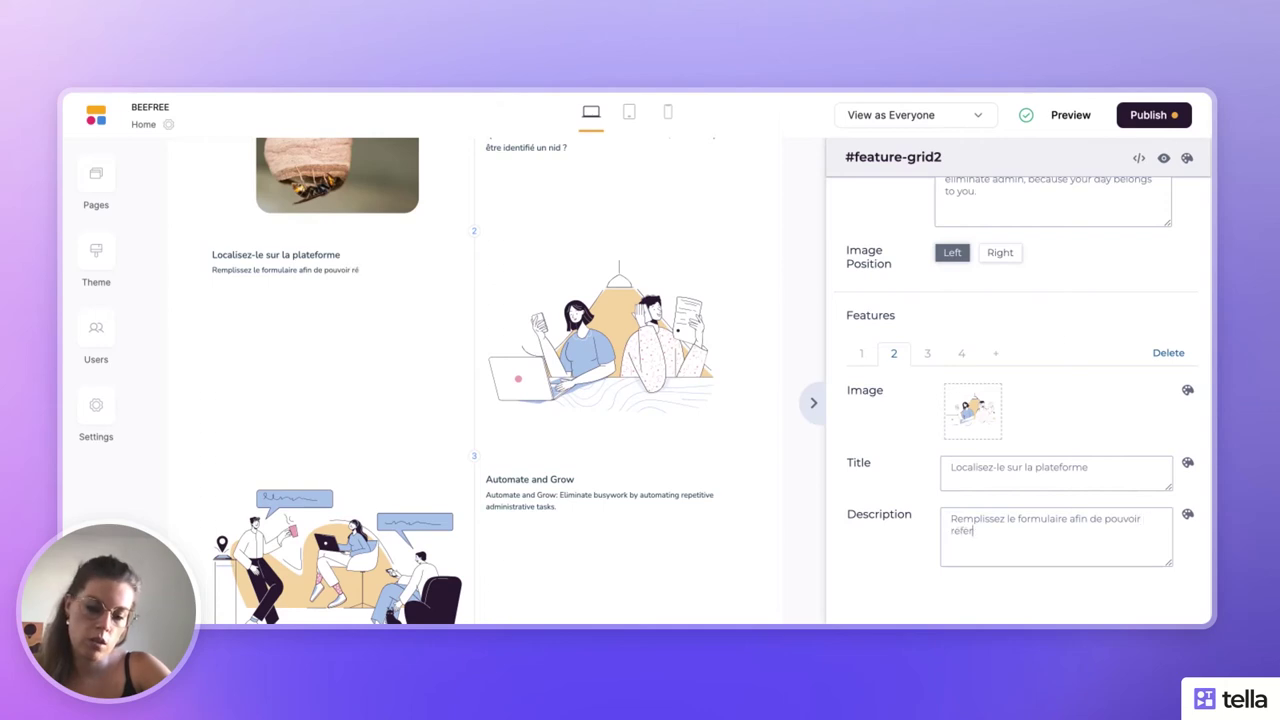
{"action": "type", "text": "er le nid d"}
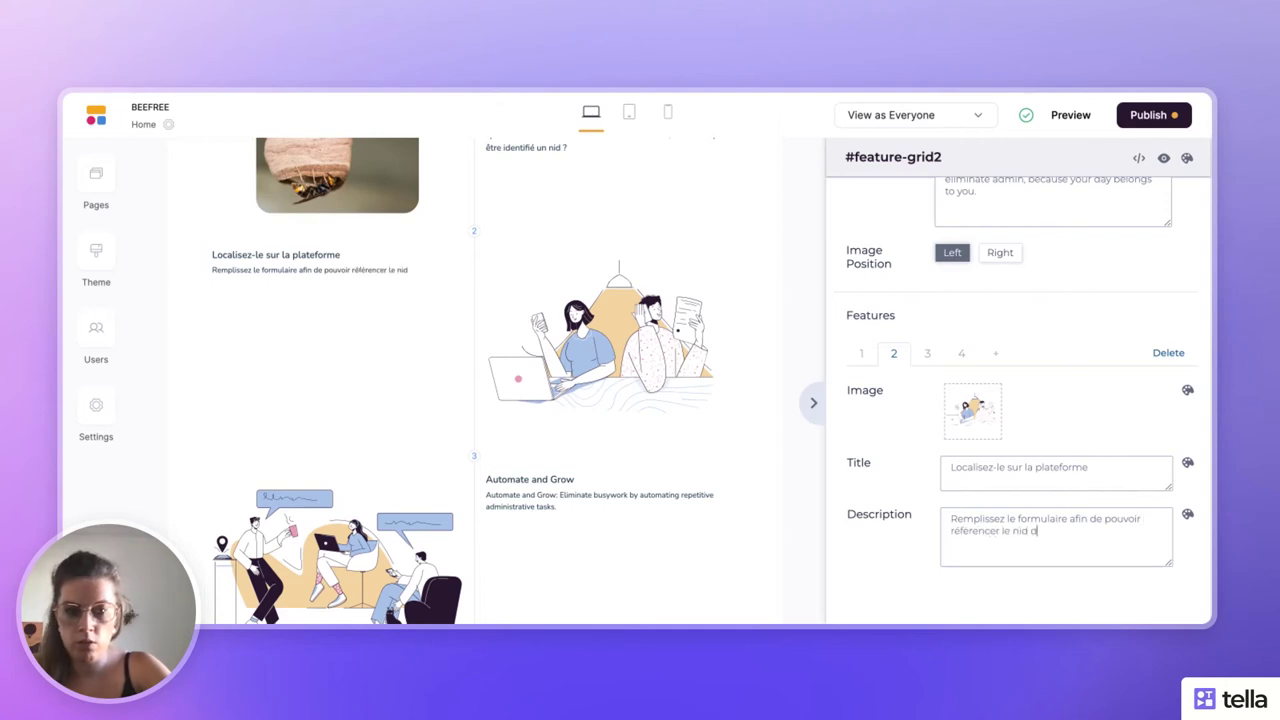
{"action": "type", "text": "e fre"}
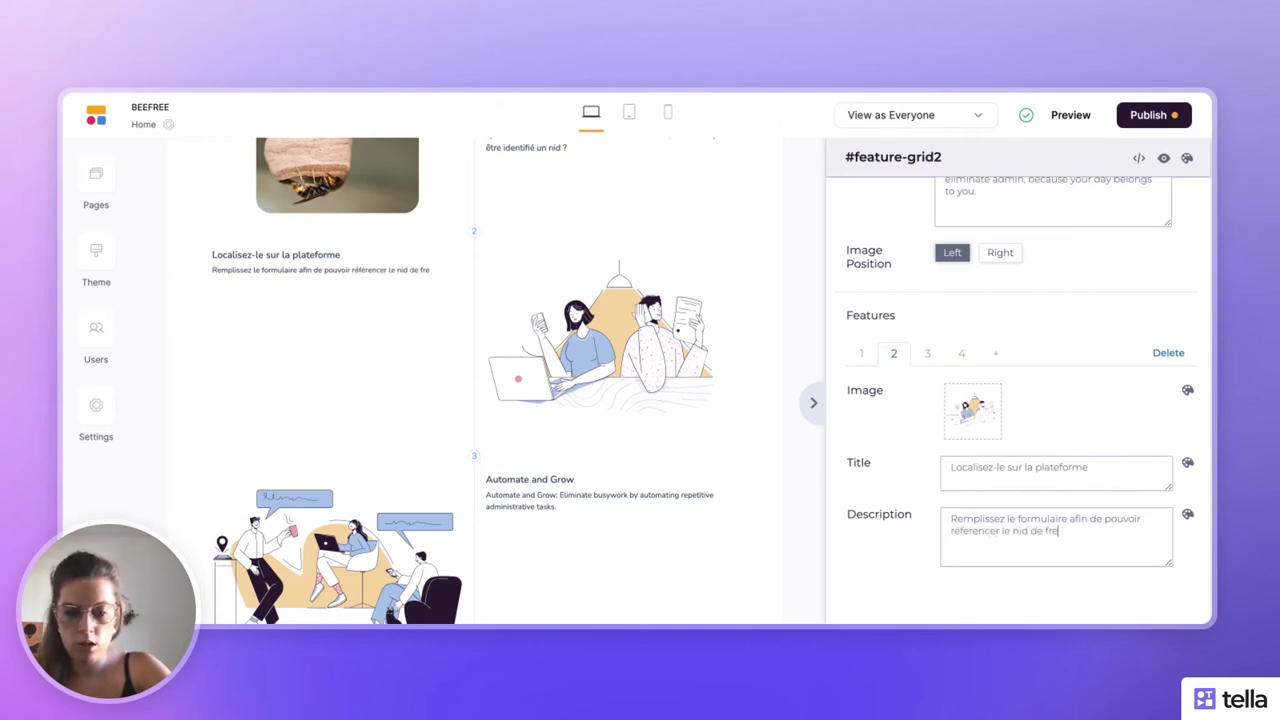
{"action": "type", "text": "lon asiatique"}
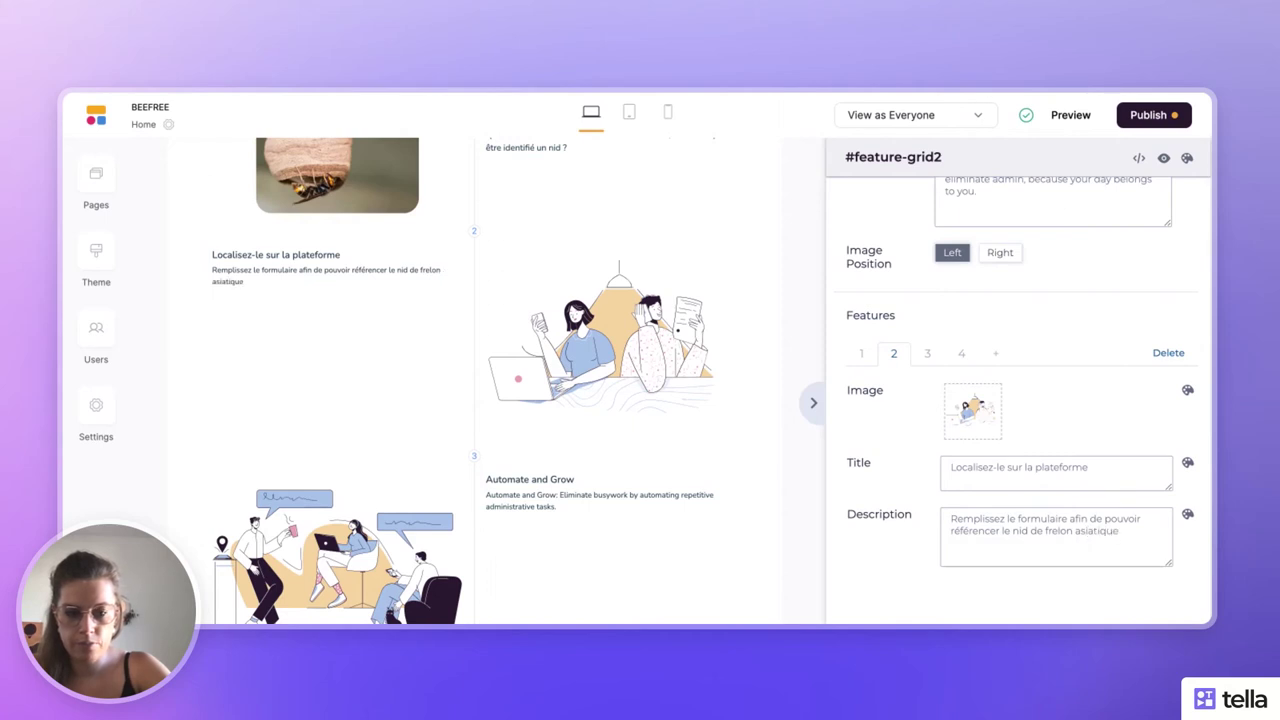
{"action": "type", "text": " sur su"}
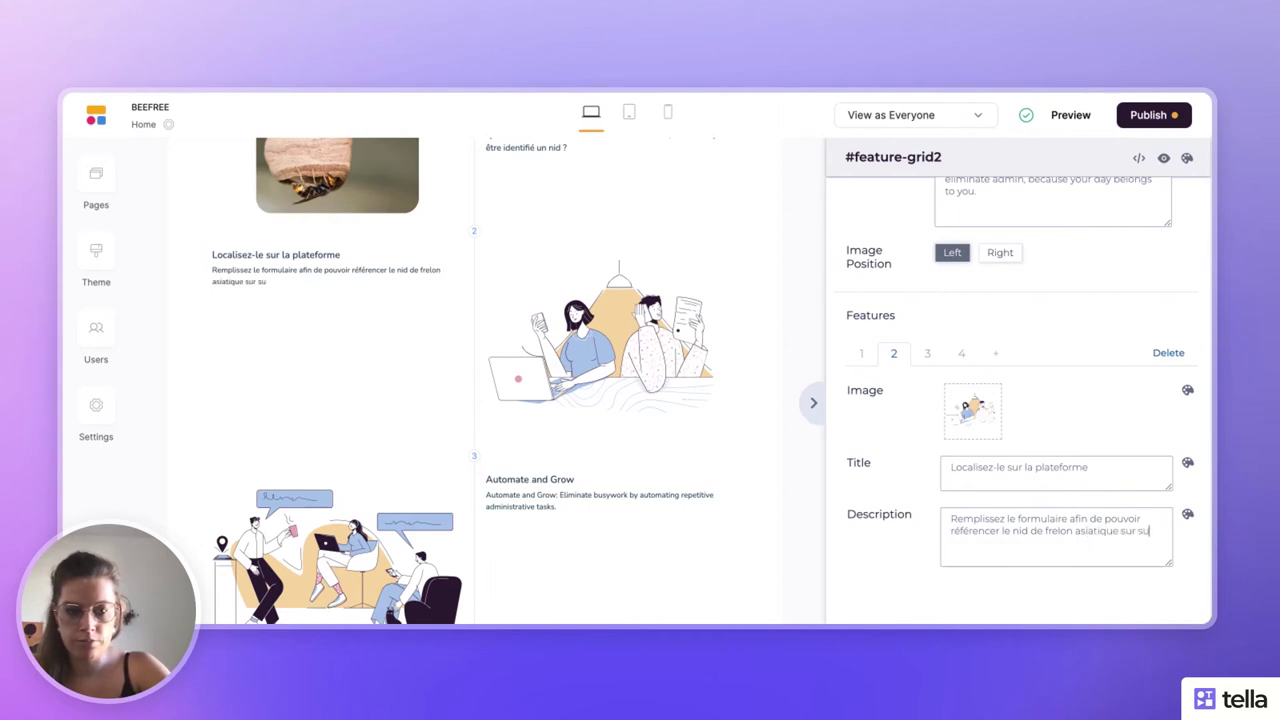
{"action": "type", "text": "r notre plateforme."}
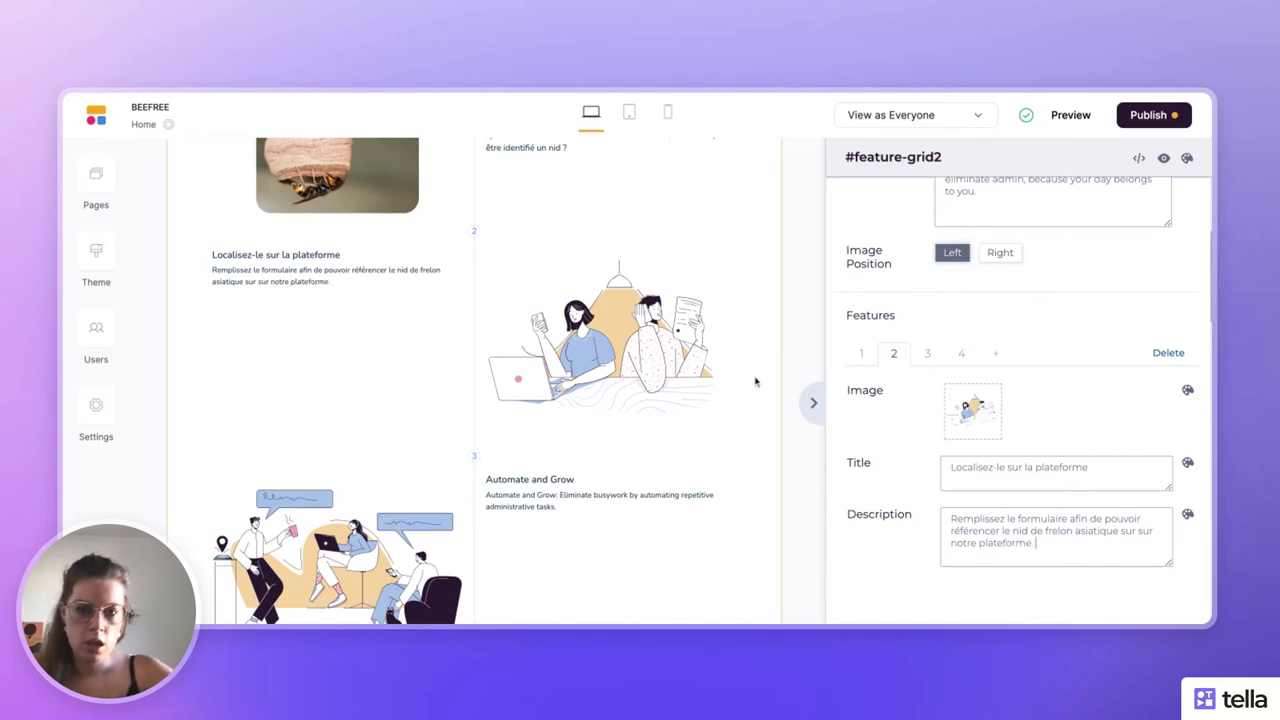
{"action": "left_click", "coordinate": [811, 404]}
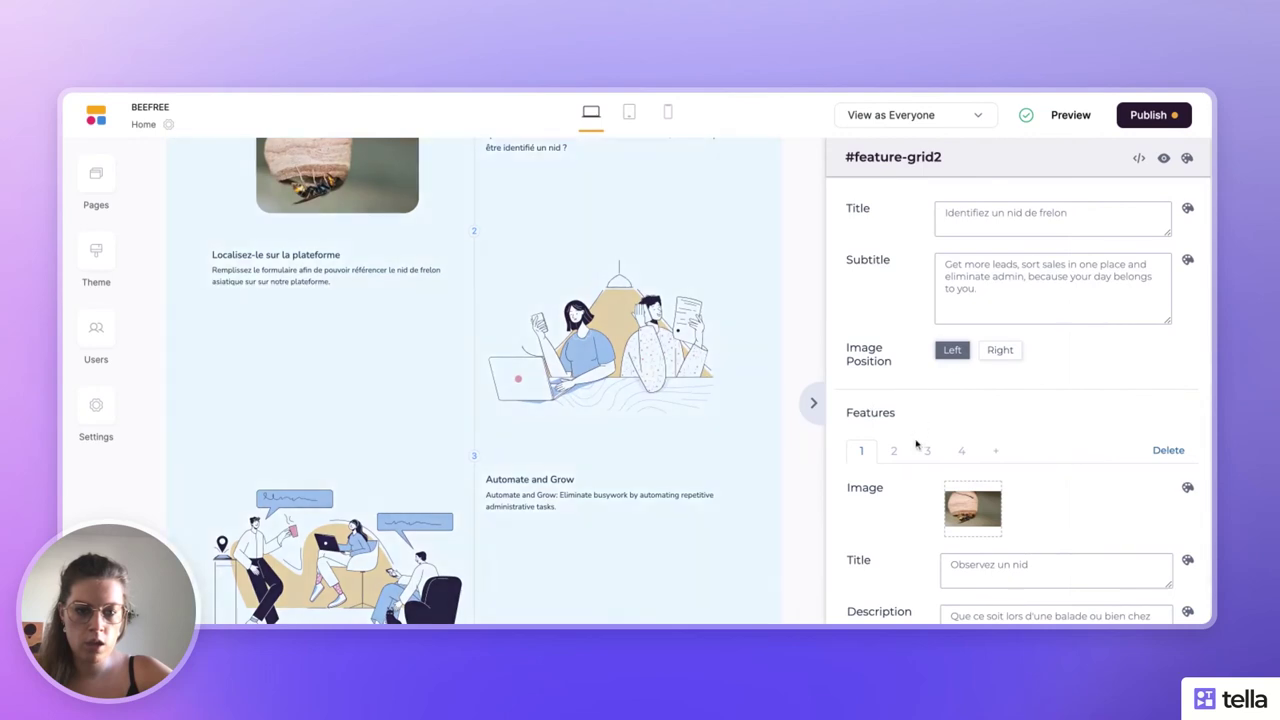
{"action": "left_click", "coordinate": [926, 451]}
- Replace the third feature's description with 'Soyez recontacté par un professionnel de la desinsectisation.'
{"action": "left_click", "coordinate": [876, 453]}
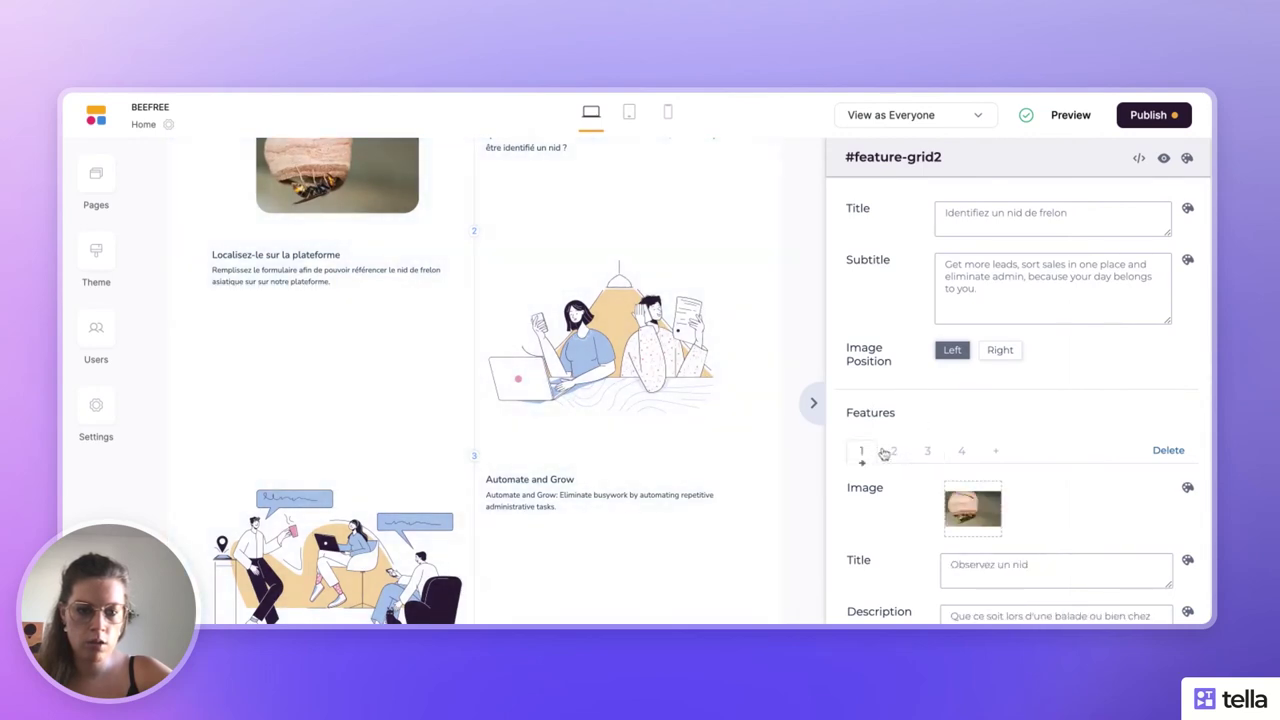
{"action": "left_click", "coordinate": [893, 451]}
{"action": "scroll", "coordinate": [886, 454], "scroll_direction": "down", "scroll_amount": 1}
{"action": "left_click", "coordinate": [927, 374]}
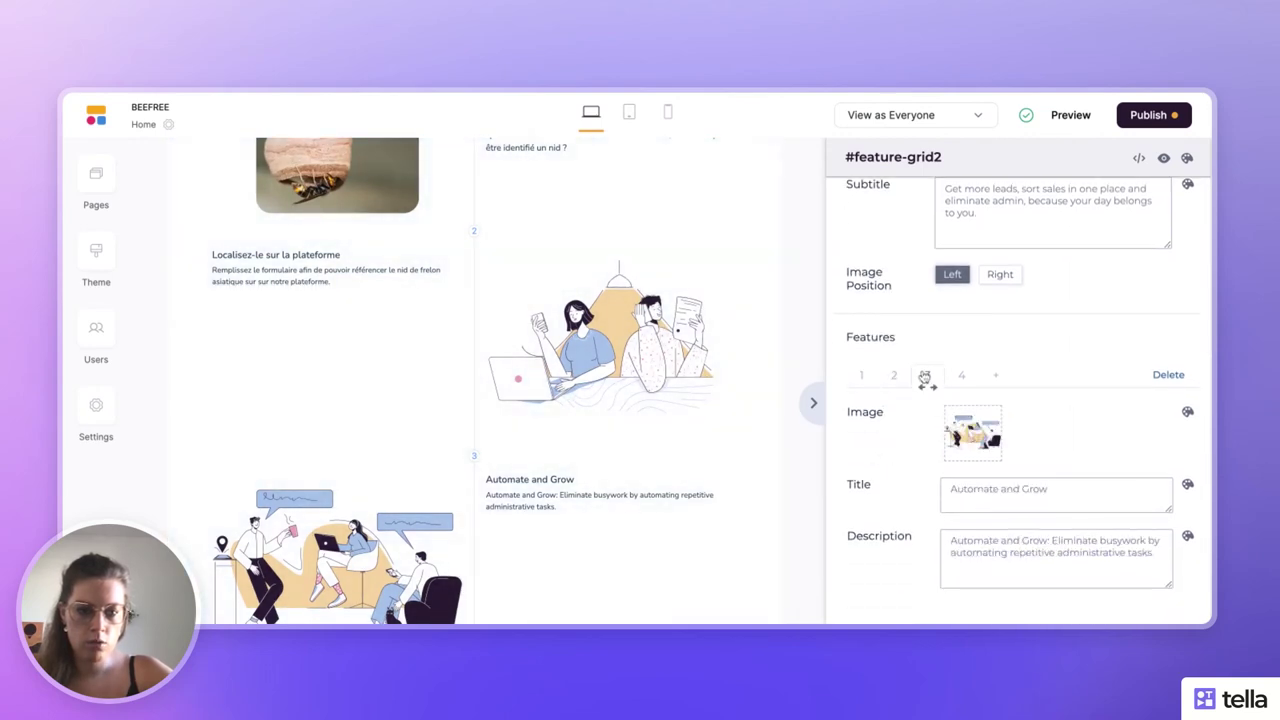
{"action": "triple_click", "coordinate": [998, 546]}
{"action": "type", "text": "S"}
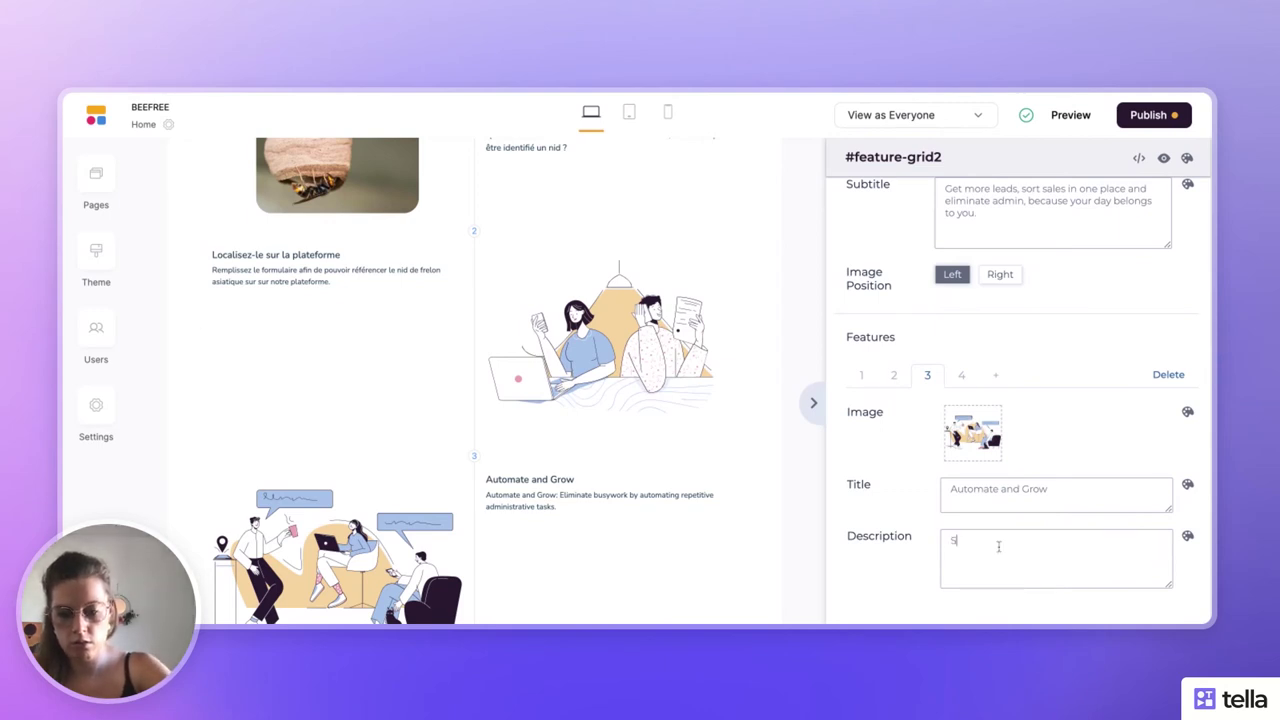
{"action": "type", "text": "oyez recon"}
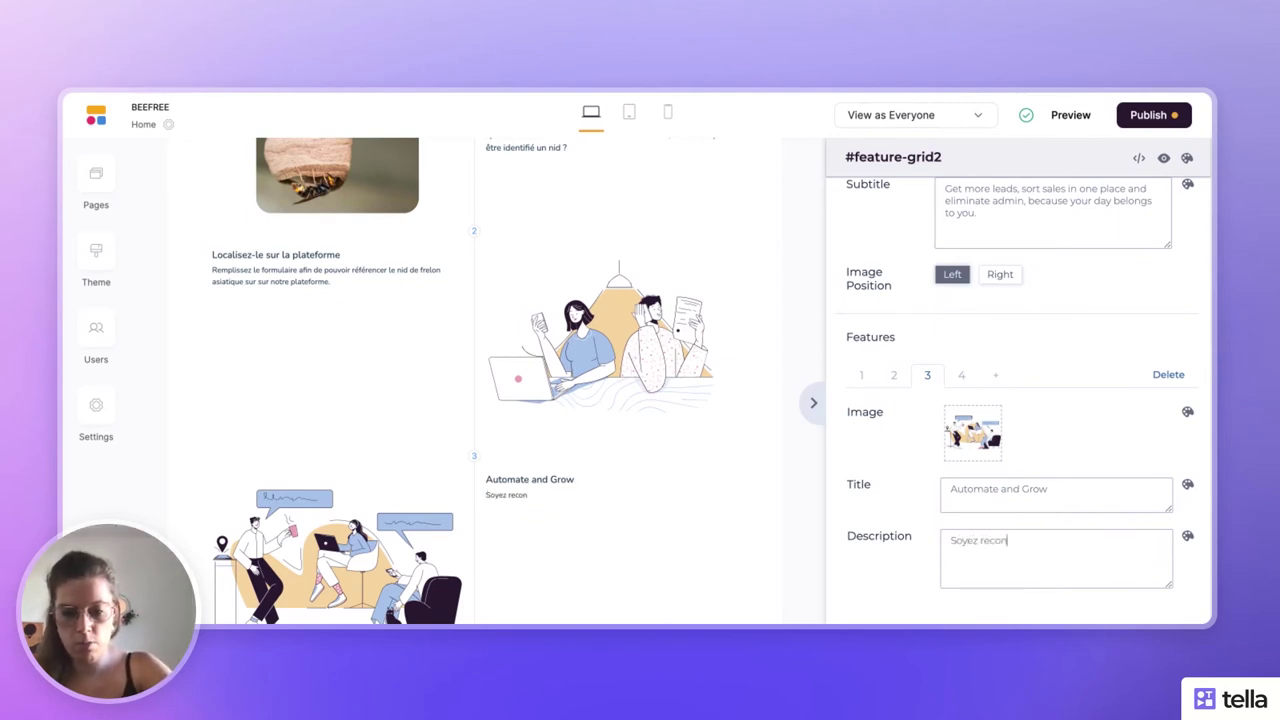
{"action": "type", "text": "tacté par un professio"}
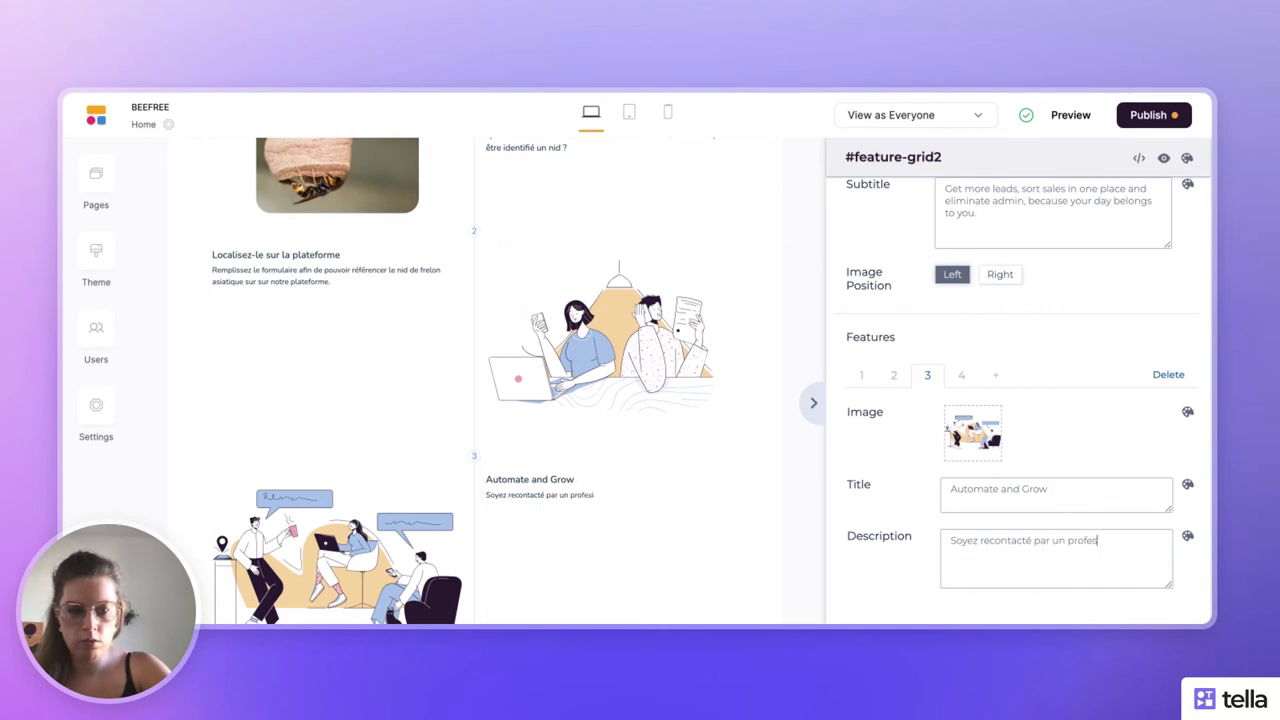
{"action": "type", "text": "nnel de la"}
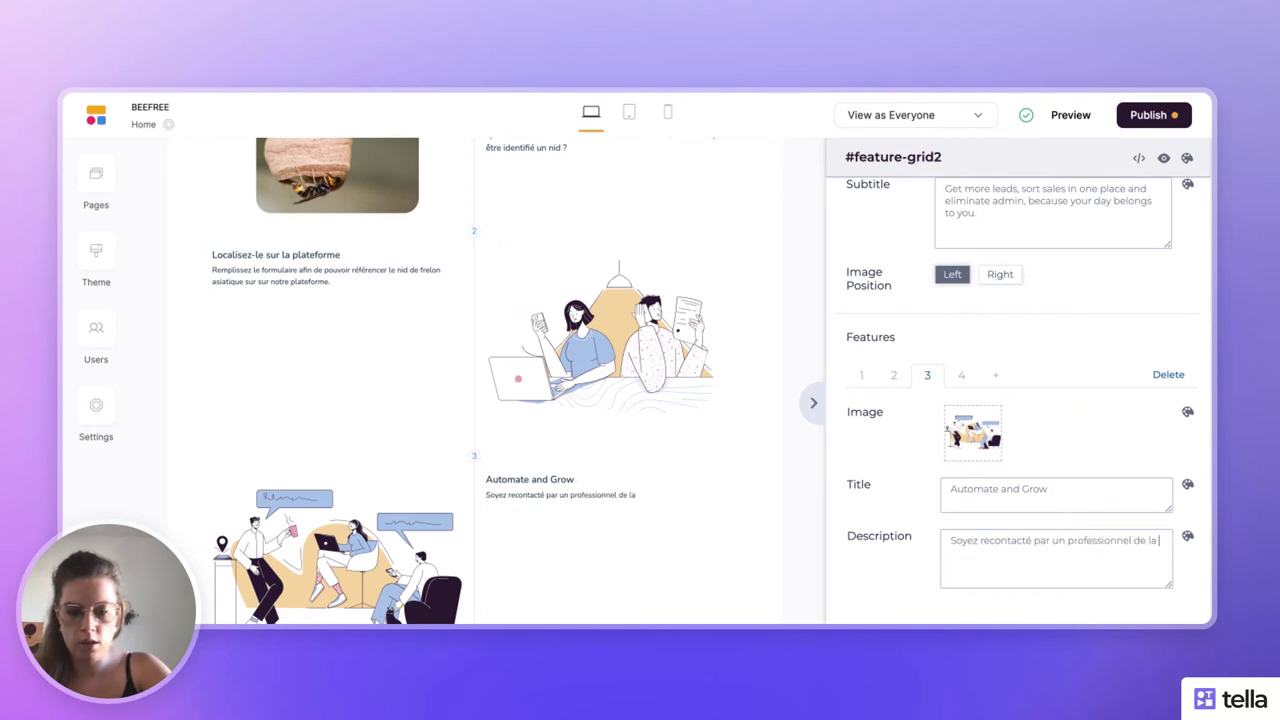
{"action": "type", "text": " desinsectis"}
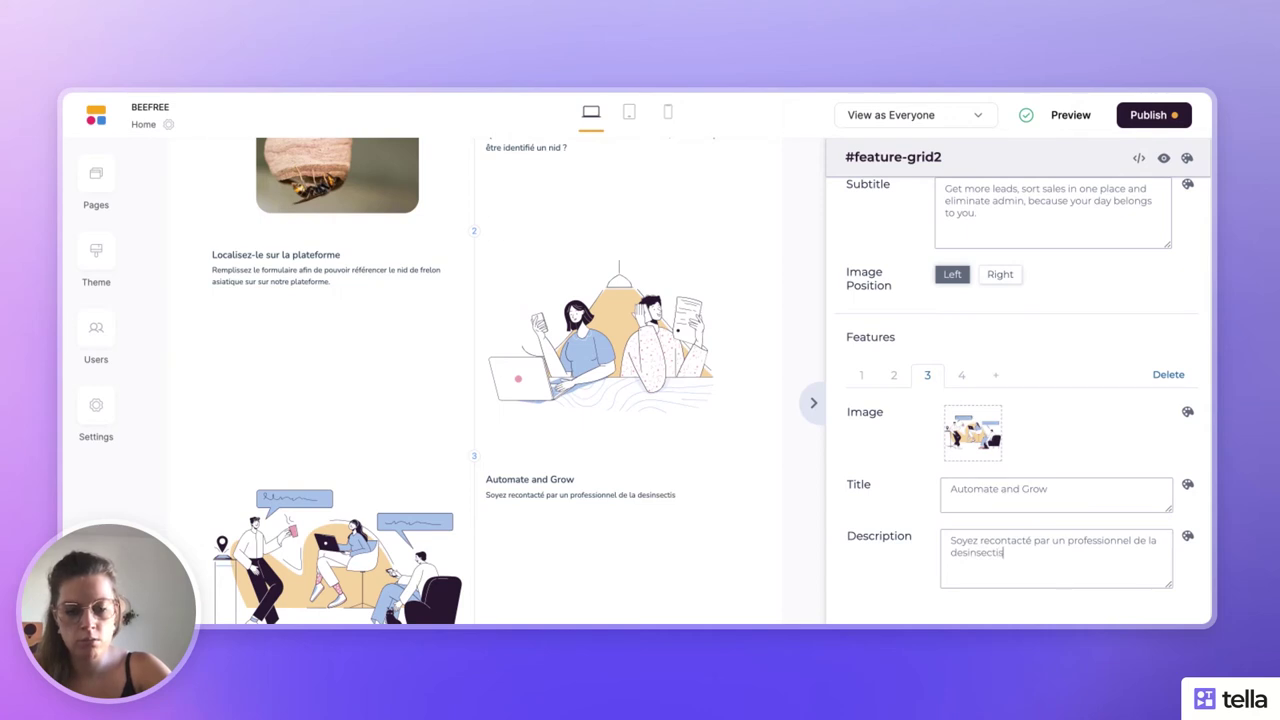
{"action": "type", "text": "ation."}
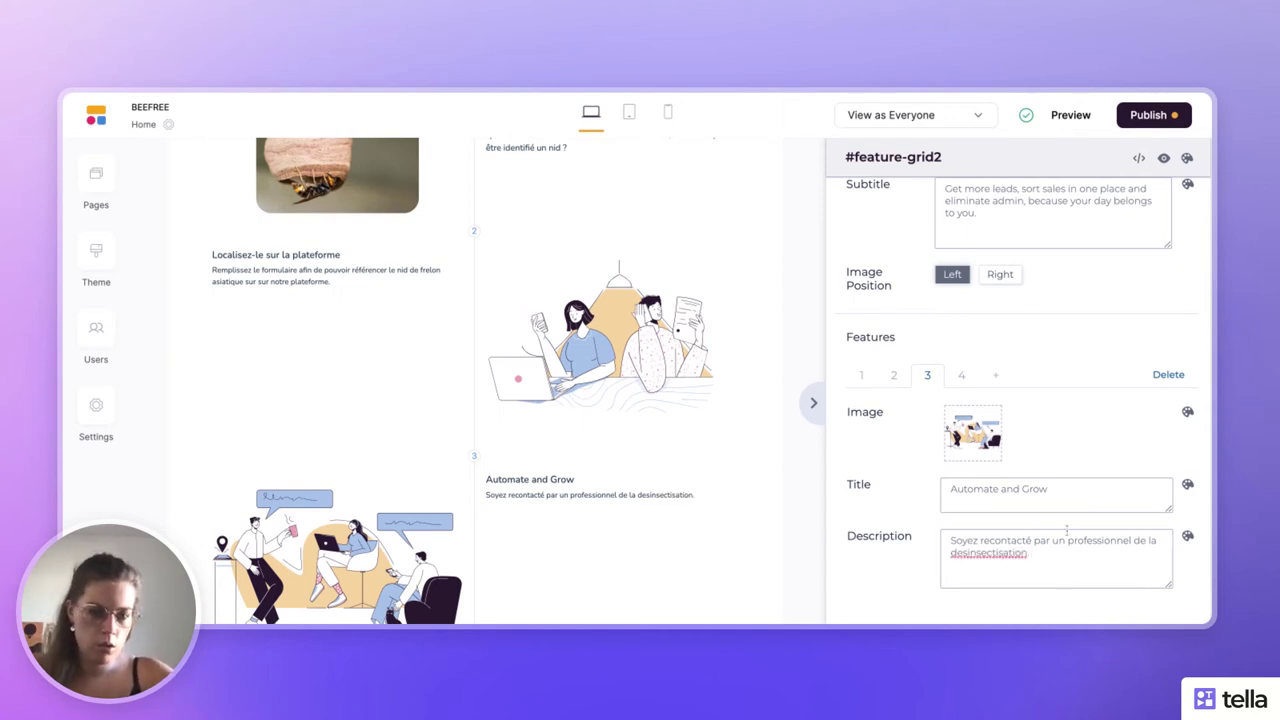
- Correct it to 'désinsectisation' and append 'afin de pouvoir planifier sa destruction.'
{"action": "double_click", "coordinate": [997, 556]}
{"action": "type", "text": "désinsectisation"}
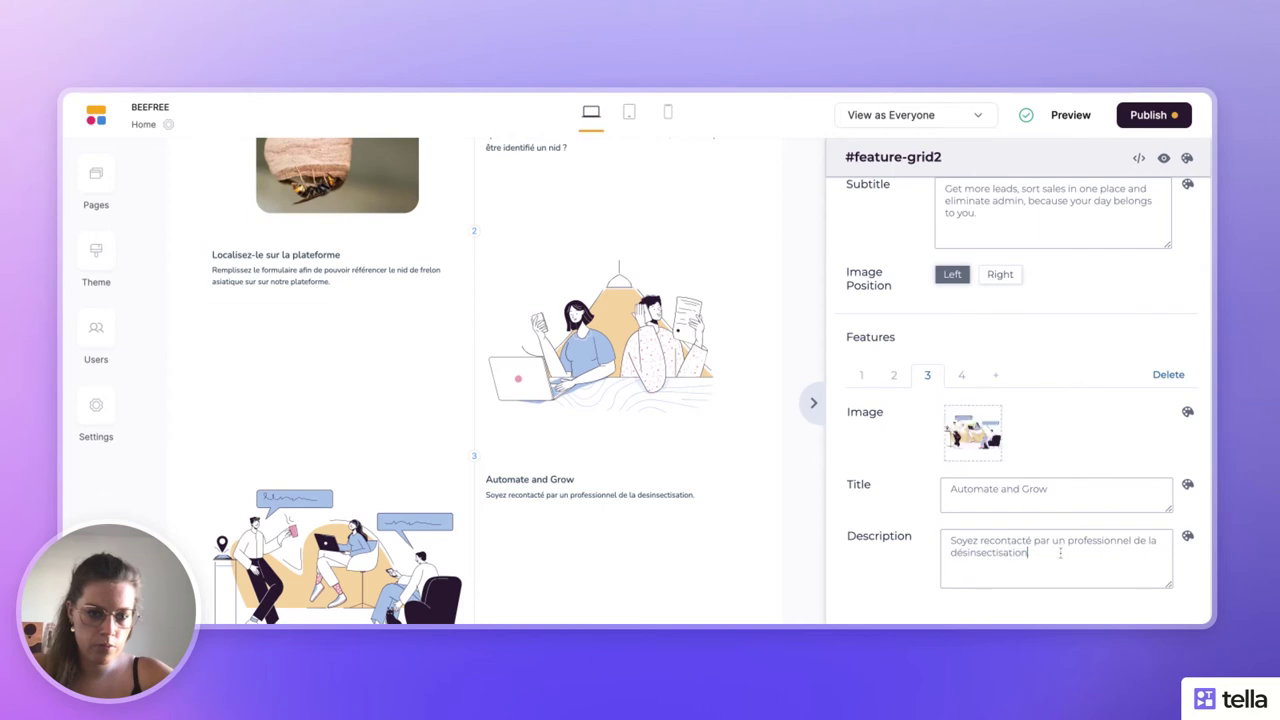
{"action": "key", "text": "BackSpace"}
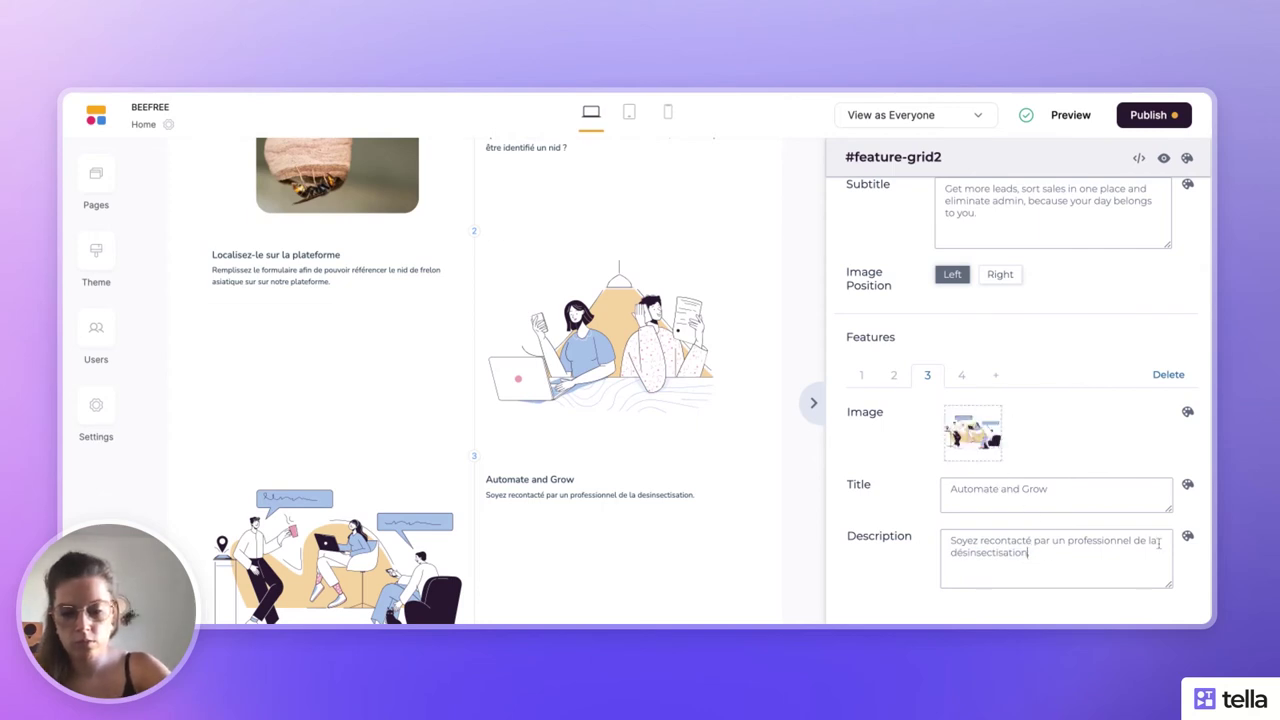
{"action": "type", "text": "afin de pouvoir"}
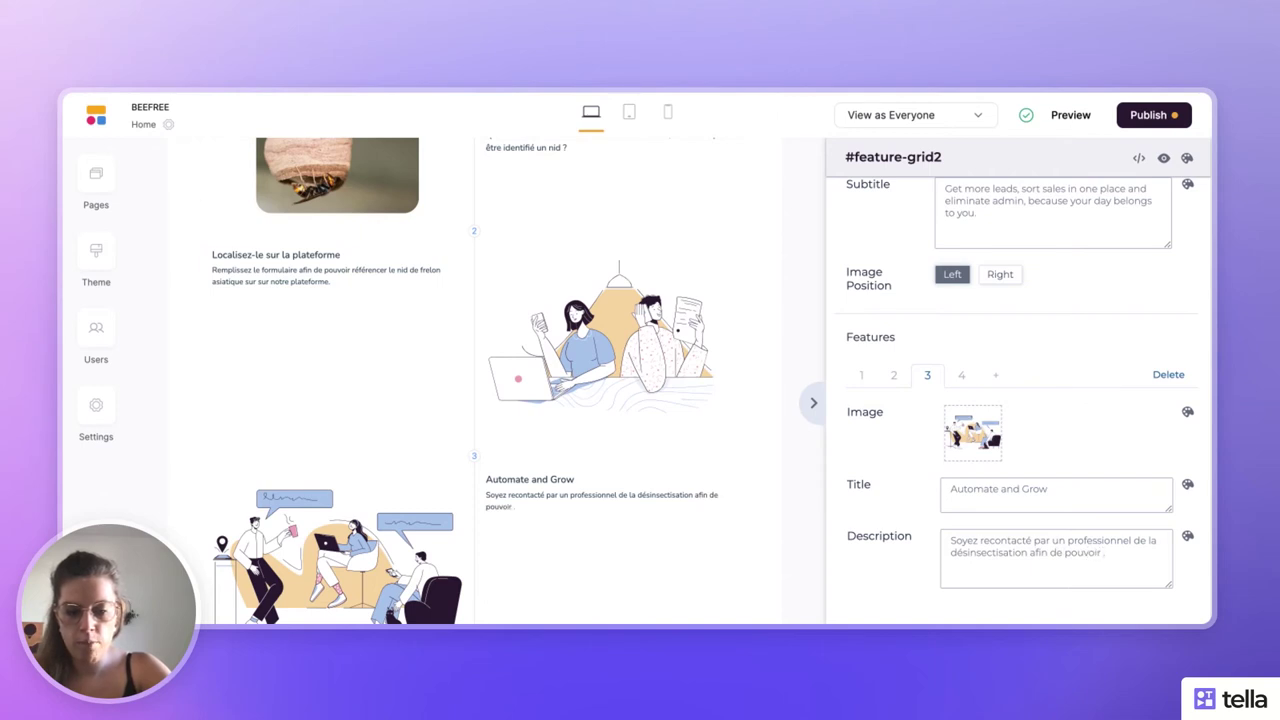
{"action": "type", "text": " planifier sa de"}
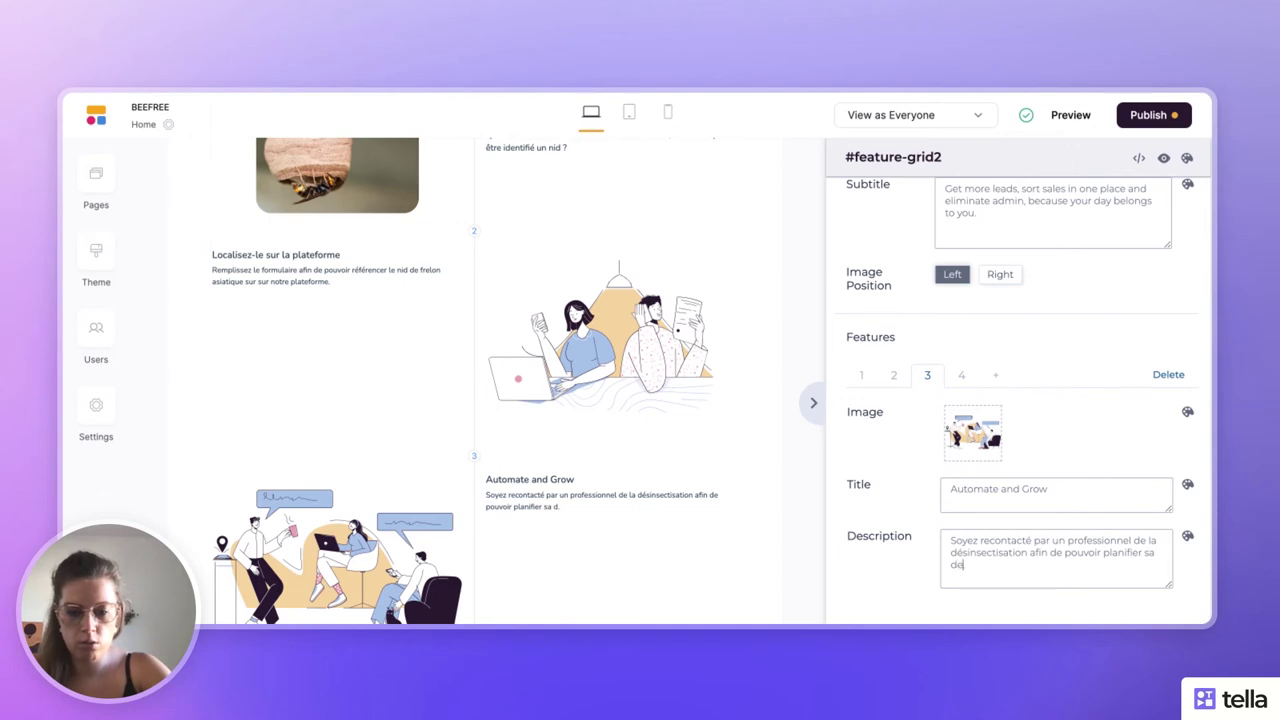
{"action": "type", "text": "struc"}
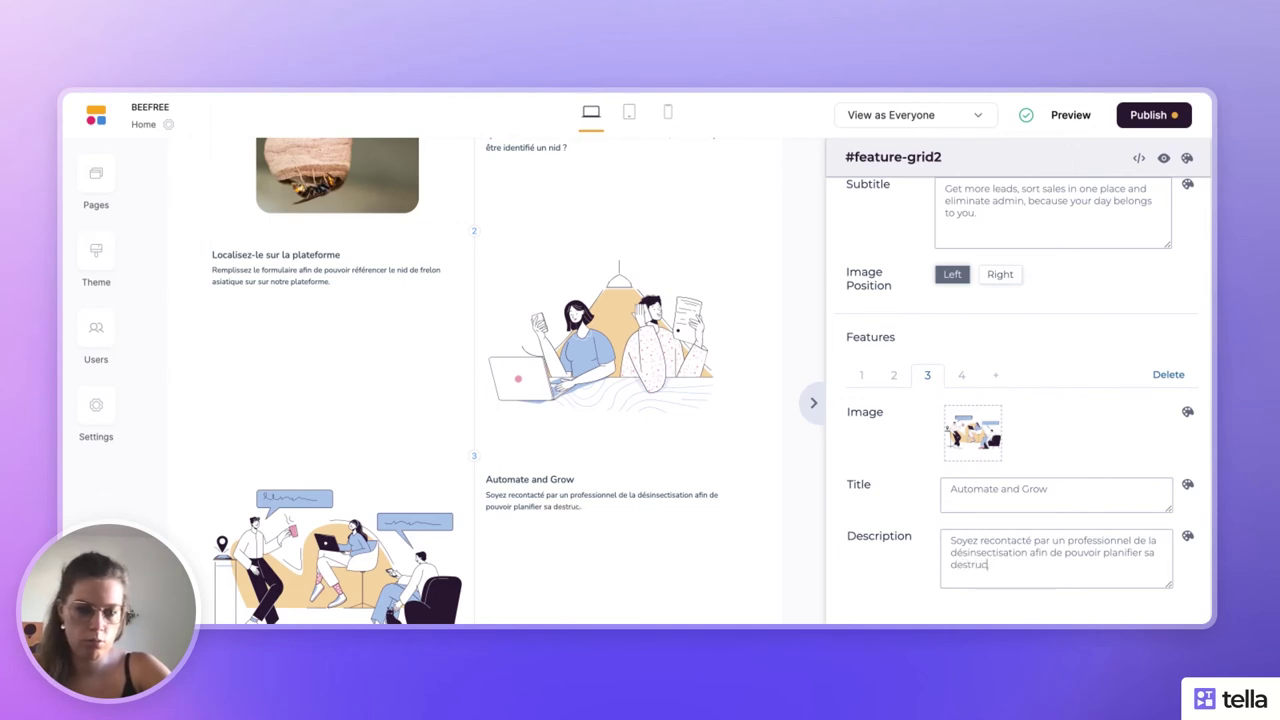
{"action": "type", "text": "tion."}
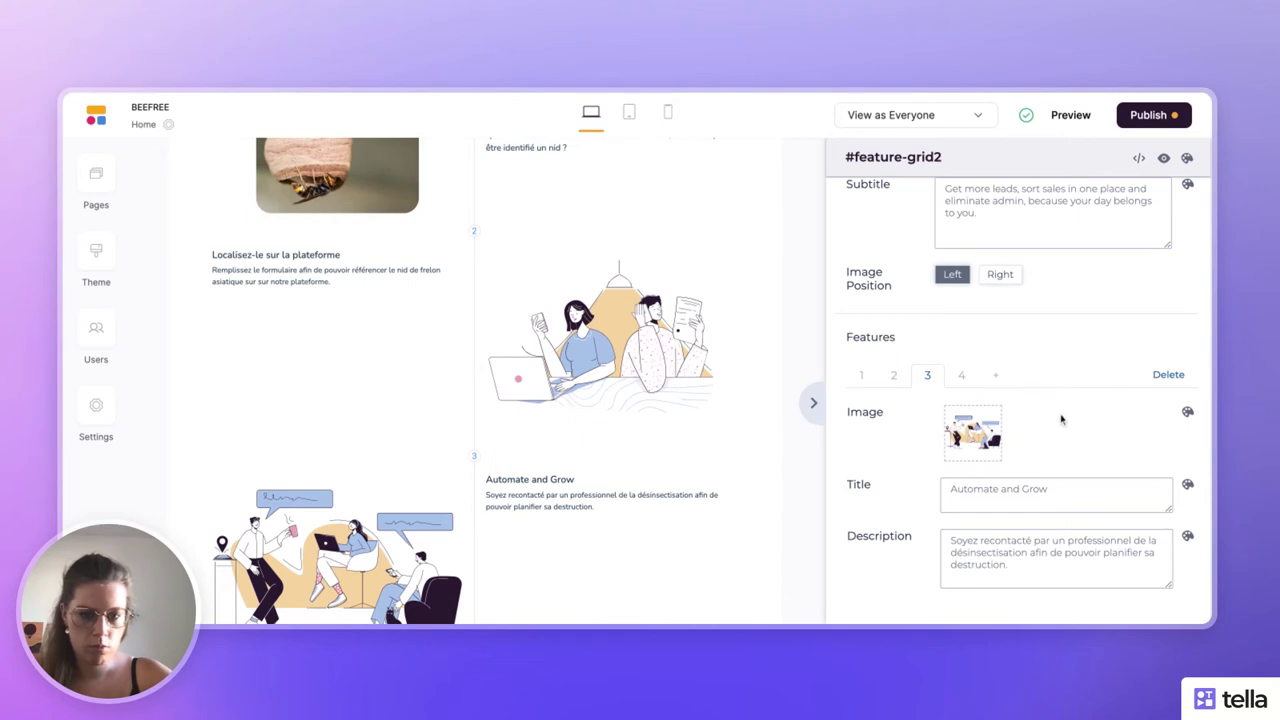
- Delete feature 4, then set feature 3's image to the hornet close-up asset
{"action": "left_click", "coordinate": [966, 380]}
{"action": "left_click", "coordinate": [1186, 376]}
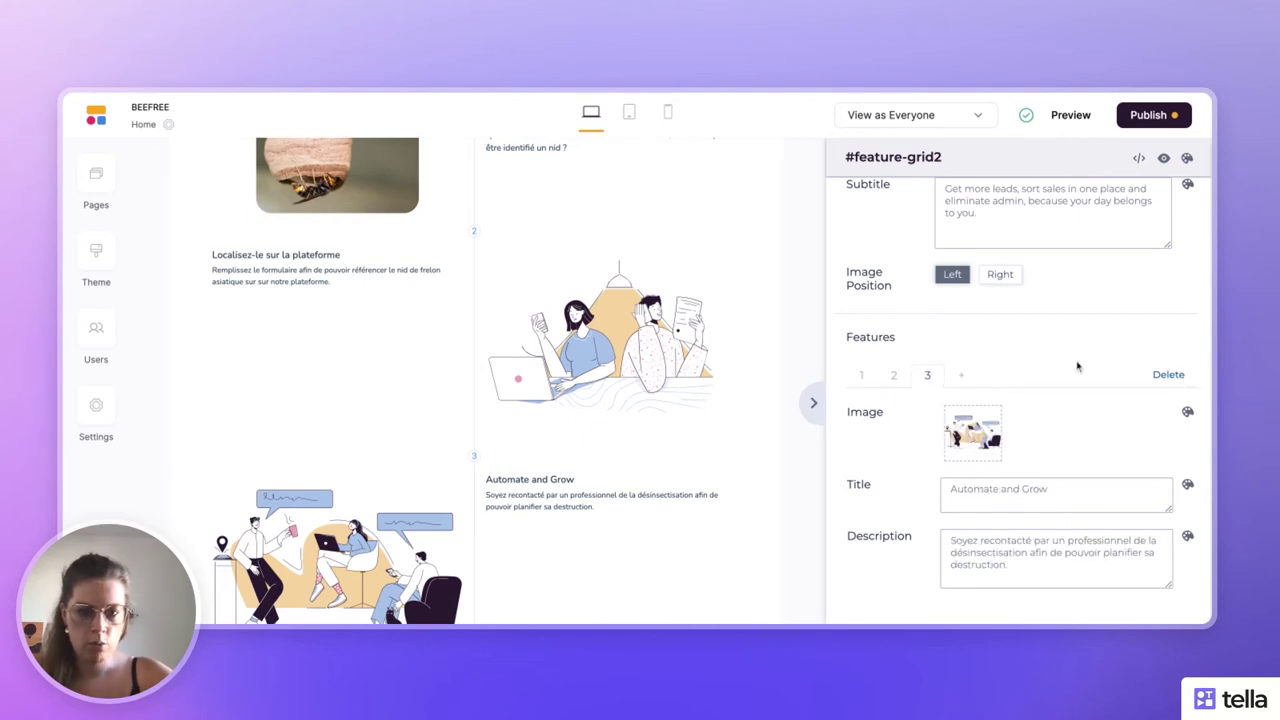
{"action": "left_click", "coordinate": [972, 432]}
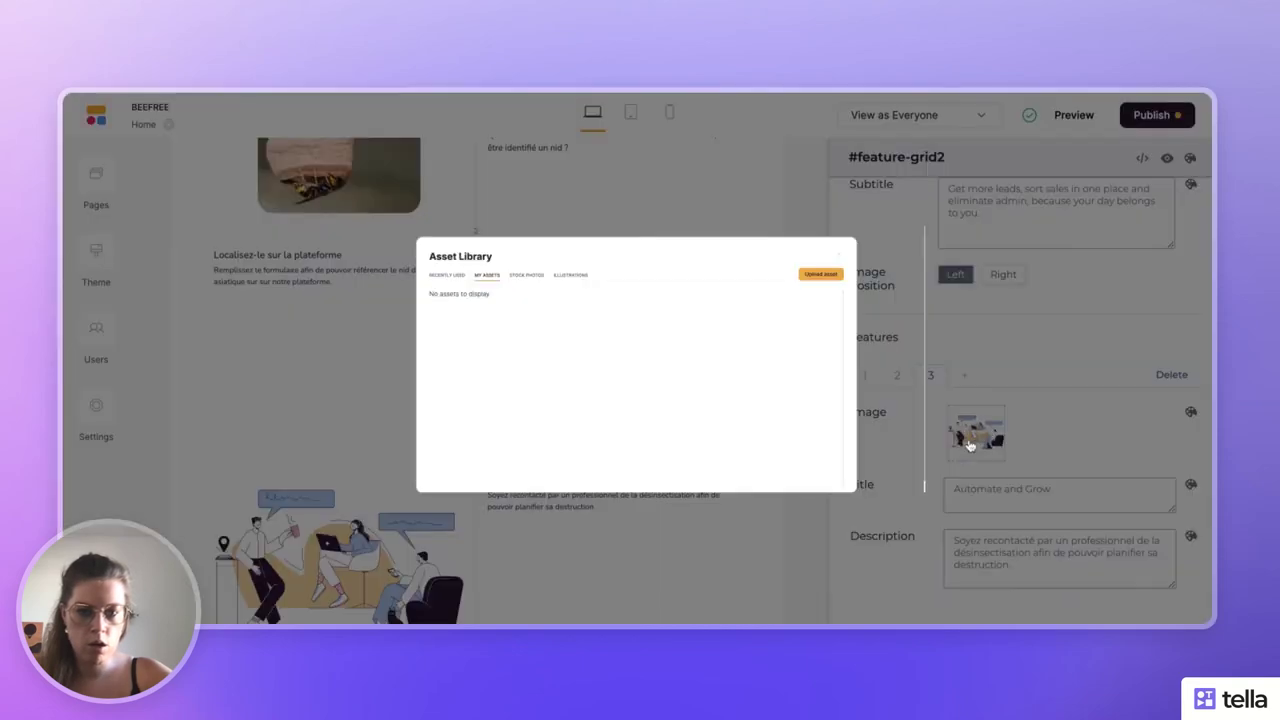
{"action": "scroll", "coordinate": [860, 340], "scroll_direction": "down", "scroll_amount": 2}
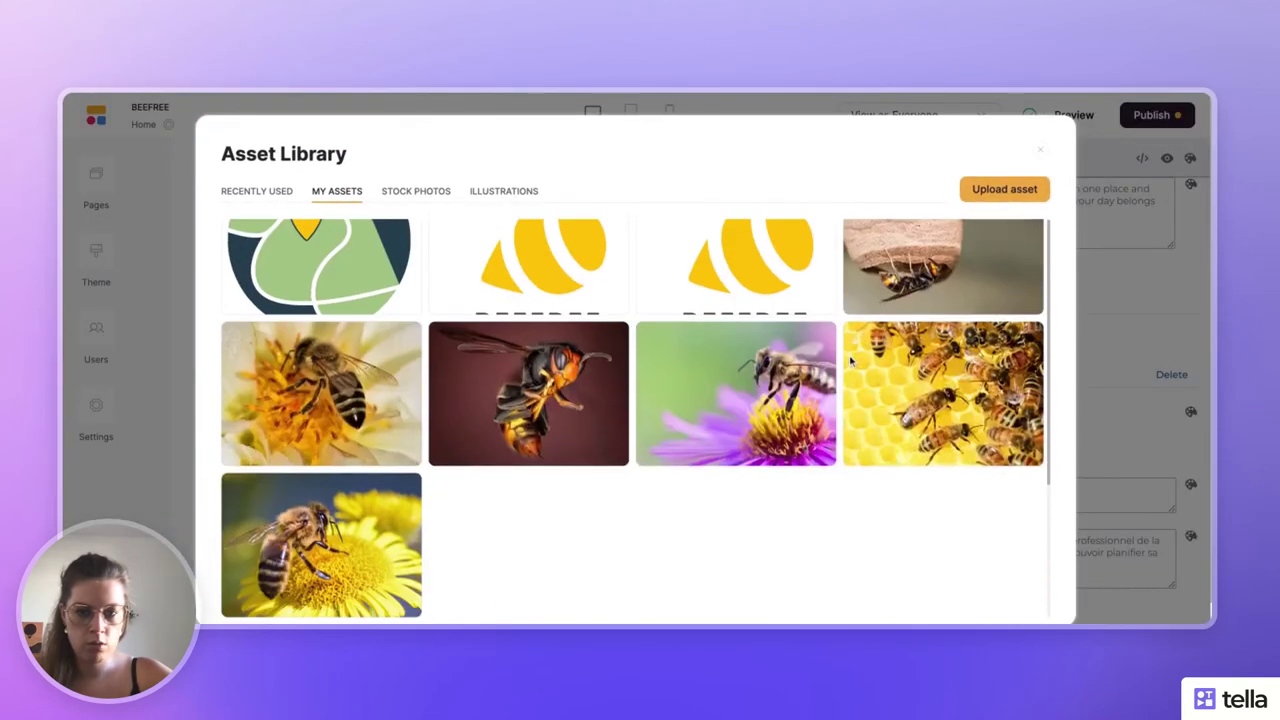
{"action": "left_click", "coordinate": [528, 393]}
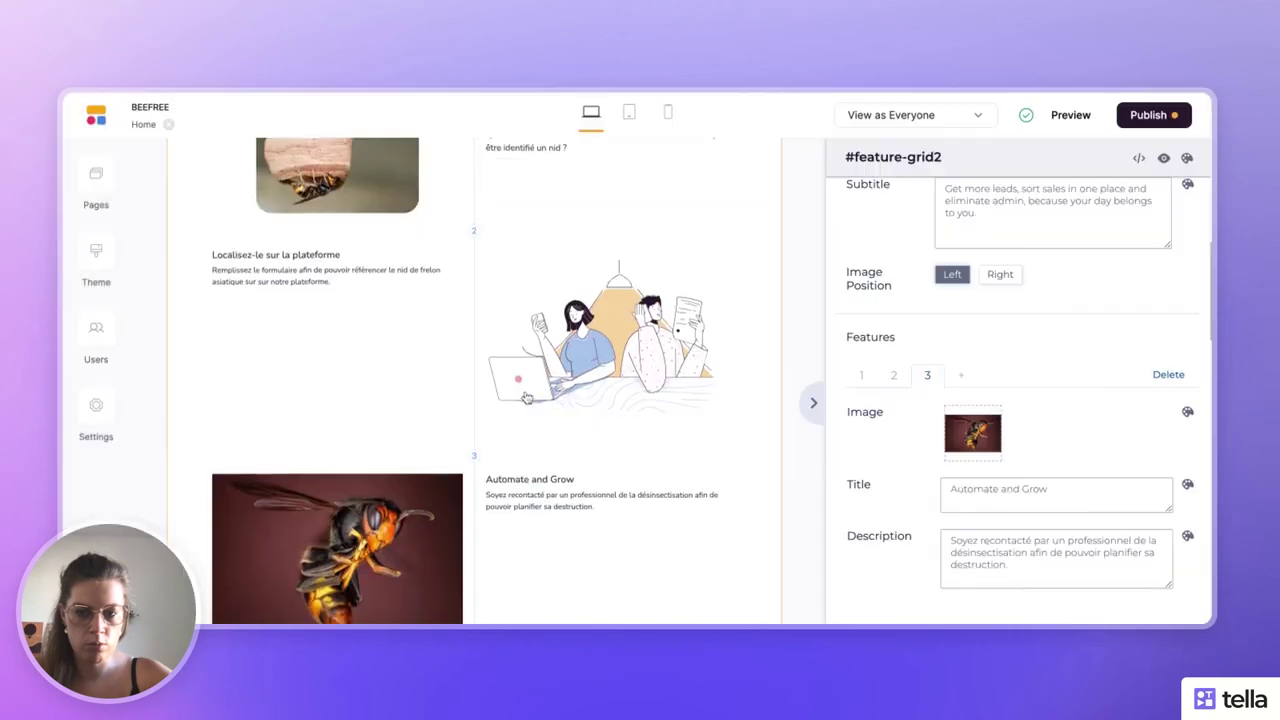
{"action": "scroll", "coordinate": [527, 398], "scroll_direction": "down", "scroll_amount": 3}
{"action": "scroll", "coordinate": [527, 398], "scroll_direction": "up", "scroll_amount": 4}
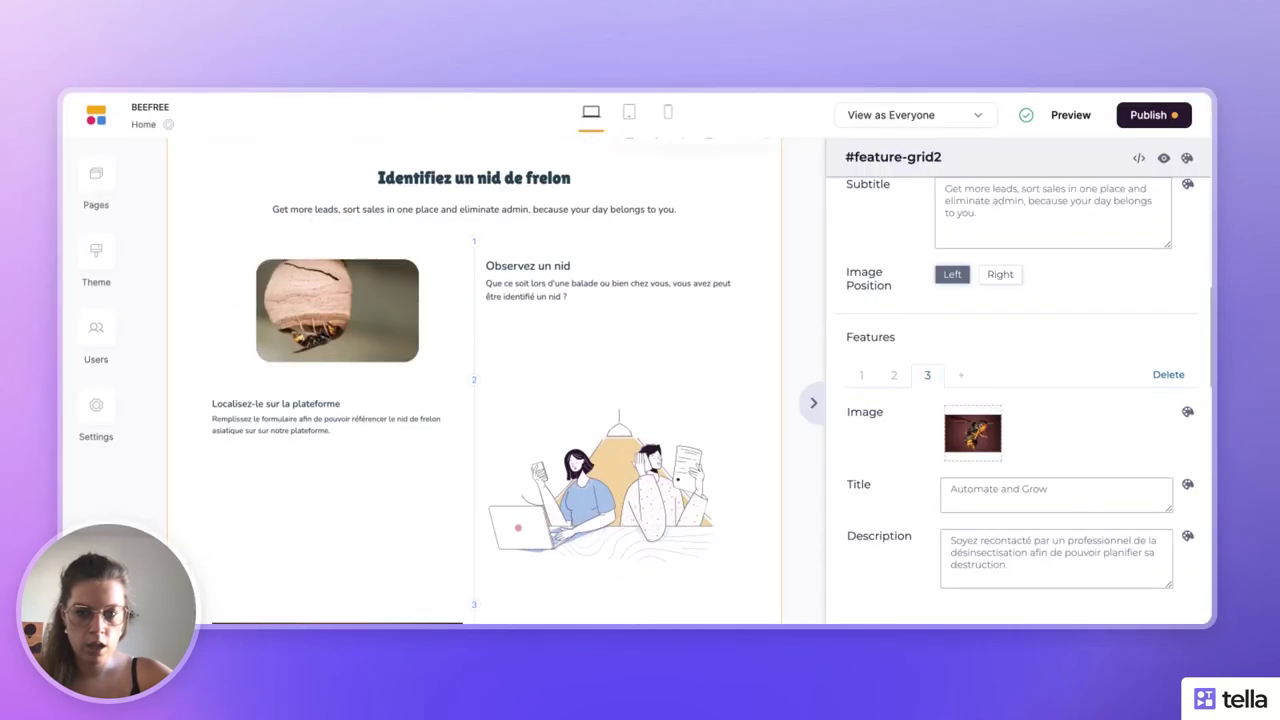
- Set feature 2's image to the bees-on-honeycomb photo from My Assets
{"action": "left_click", "coordinate": [898, 382]}
{"action": "left_click", "coordinate": [972, 432]}
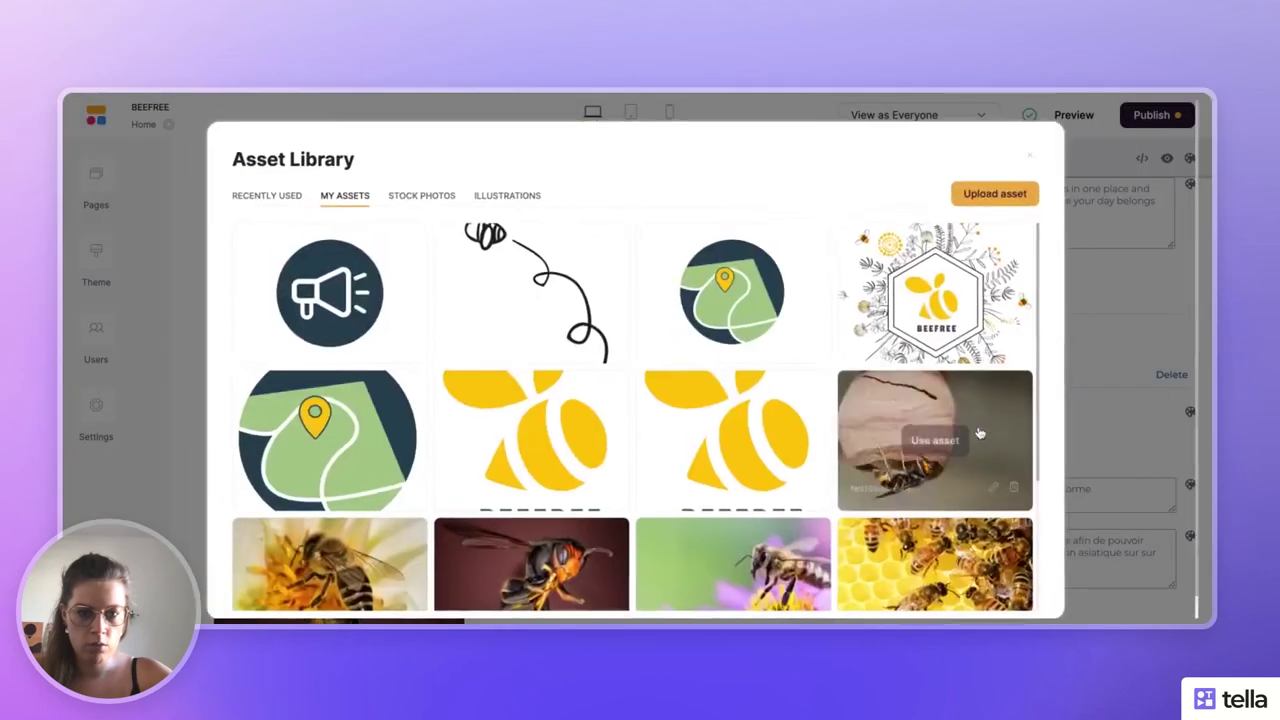
{"action": "scroll", "coordinate": [877, 466], "scroll_direction": "down", "scroll_amount": 3}
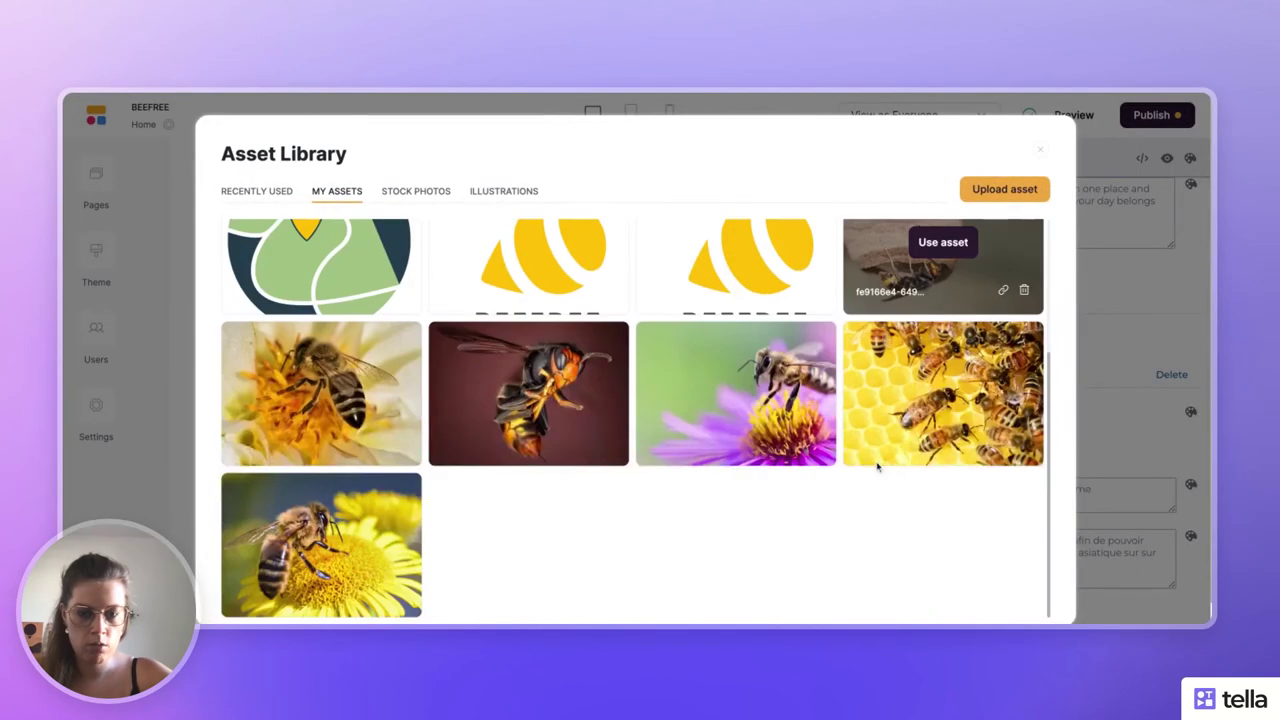
{"action": "left_click", "coordinate": [943, 394]}
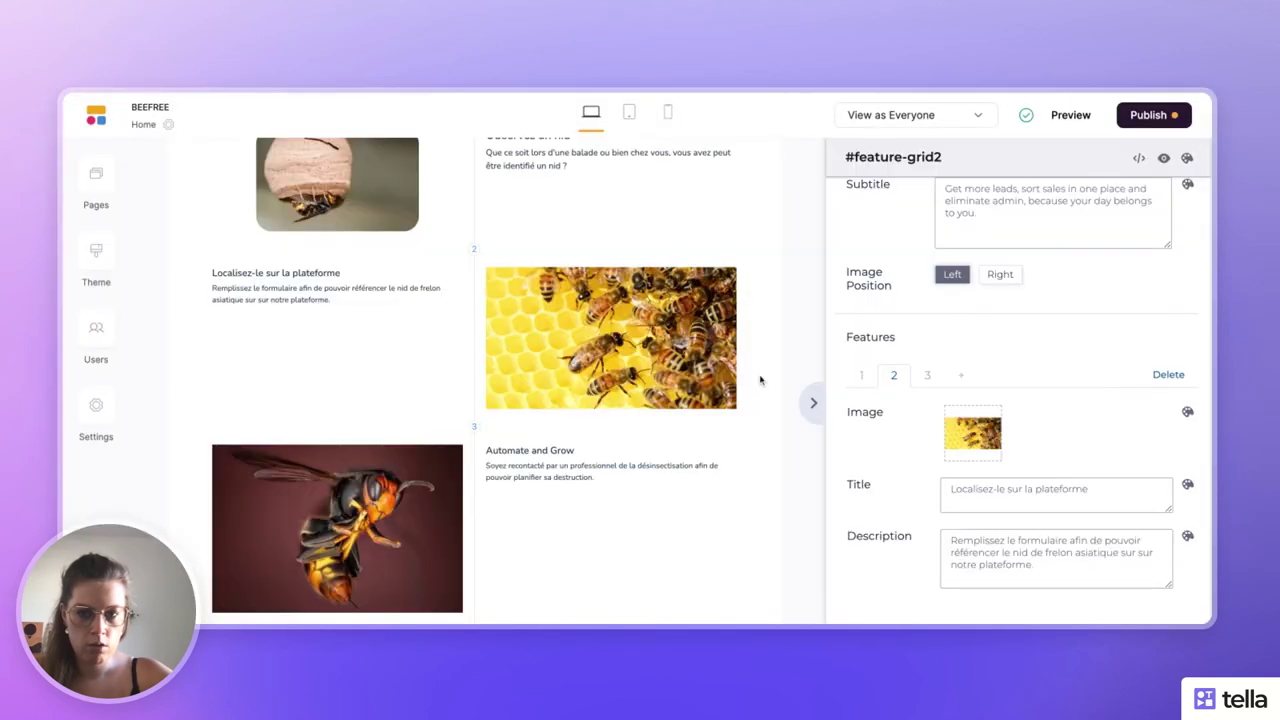
{"action": "scroll", "coordinate": [601, 357], "scroll_direction": "up", "scroll_amount": 8}
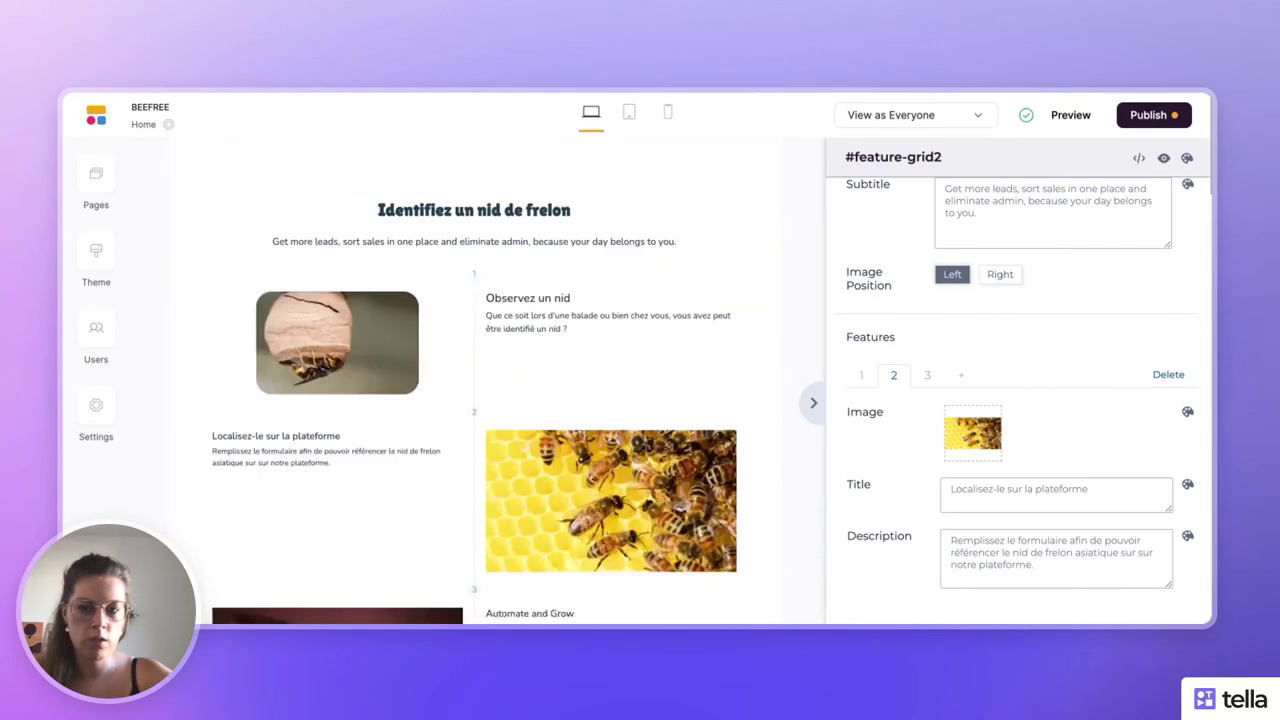
- Select the stacked-stones image block above 'About us.' and remove its photo
{"action": "scroll", "coordinate": [474, 380], "scroll_direction": "down", "scroll_amount": 10}
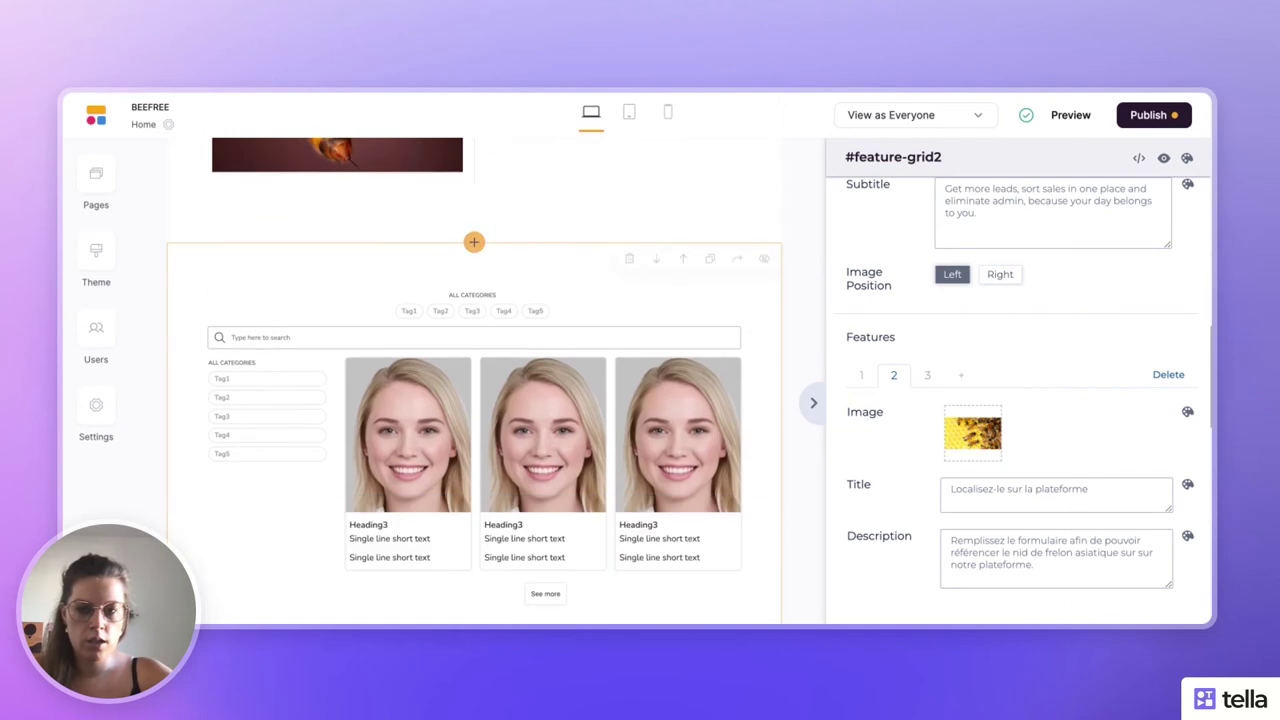
{"action": "scroll", "coordinate": [600, 201], "scroll_direction": "up", "scroll_amount": 1}
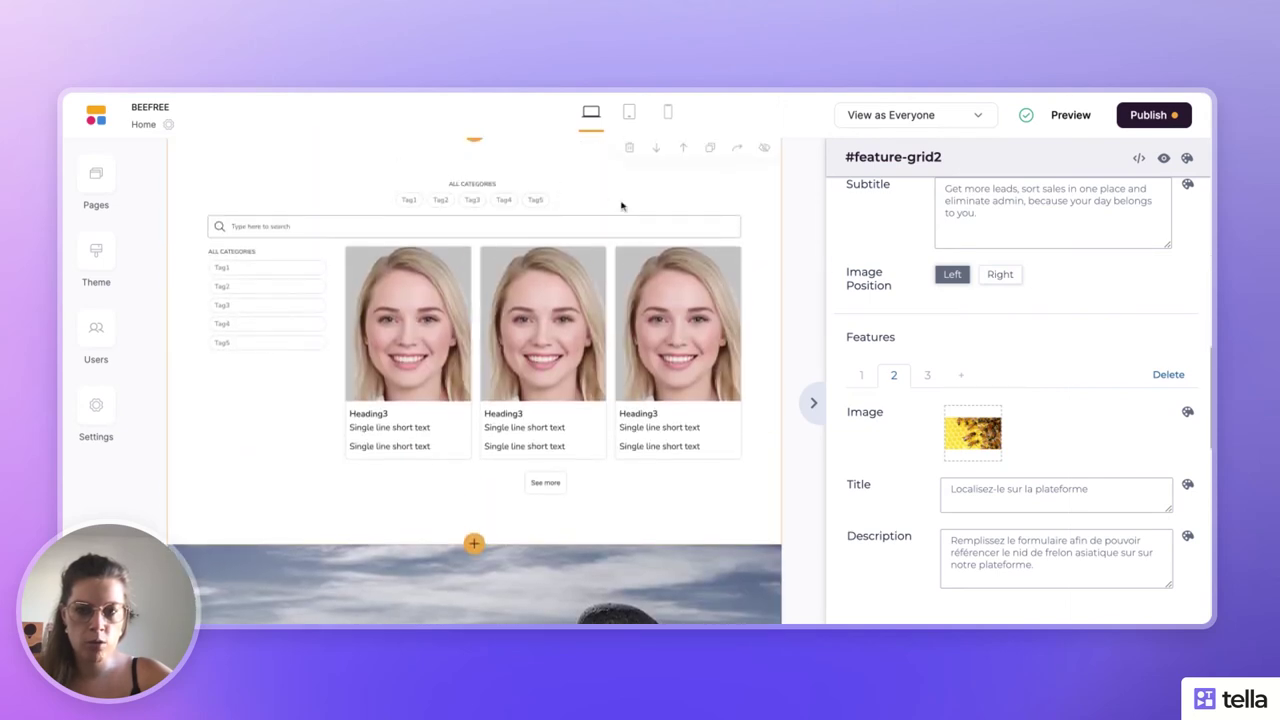
{"action": "scroll", "coordinate": [443, 257], "scroll_direction": "up", "scroll_amount": 1}
{"action": "scroll", "coordinate": [445, 258], "scroll_direction": "down", "scroll_amount": 2}
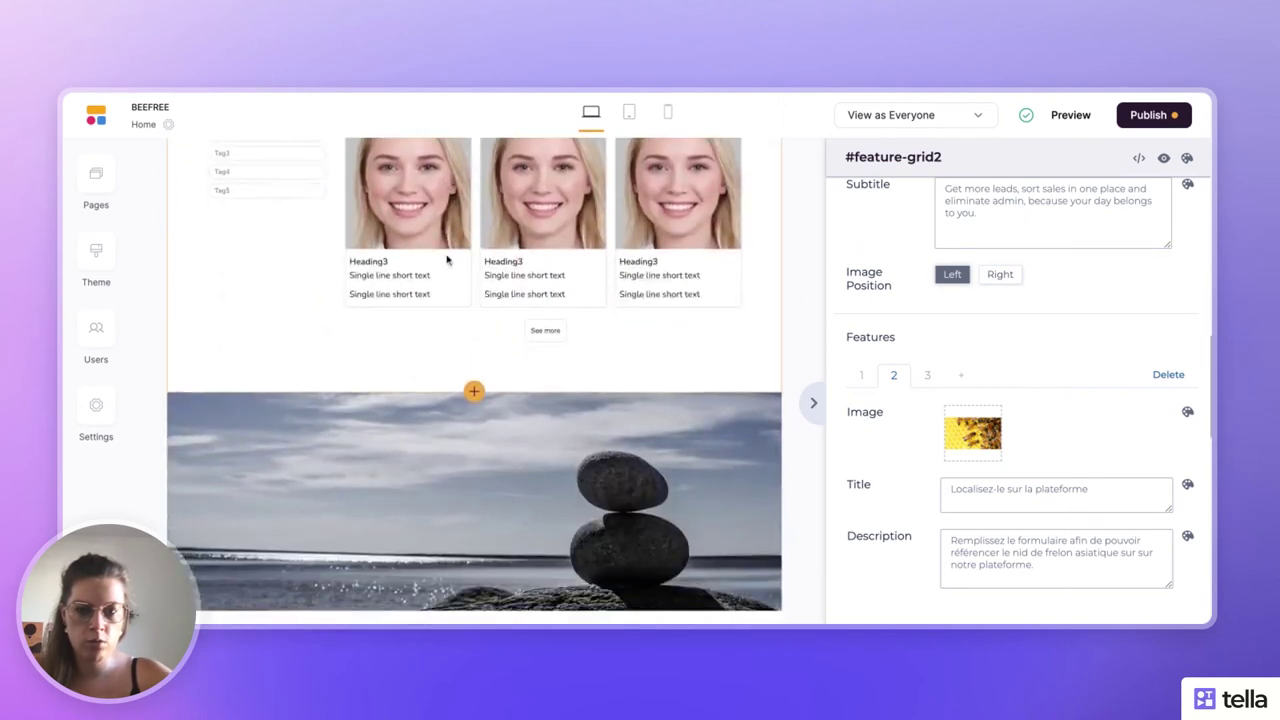
{"action": "scroll", "coordinate": [447, 260], "scroll_direction": "down", "scroll_amount": 2}
{"action": "left_click", "coordinate": [490, 298]}
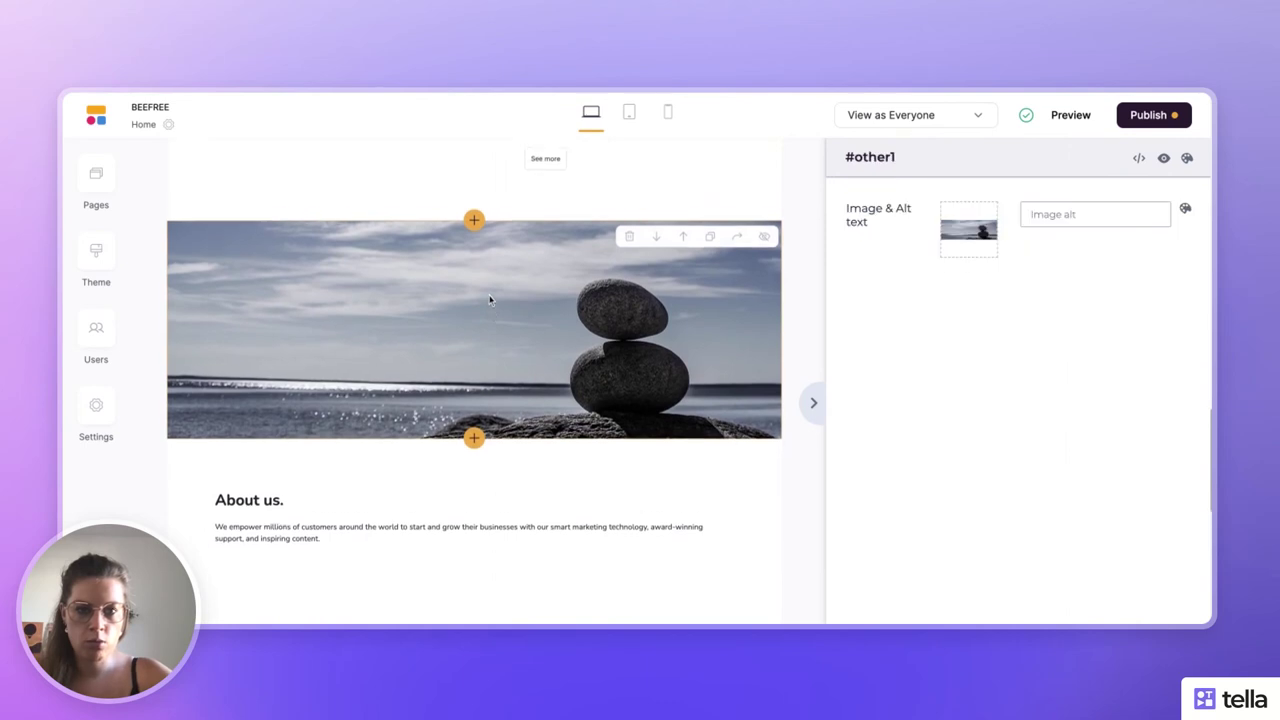
{"action": "scroll", "coordinate": [490, 298], "scroll_direction": "up", "scroll_amount": 1}
{"action": "mouse_move", "coordinate": [994, 246]}
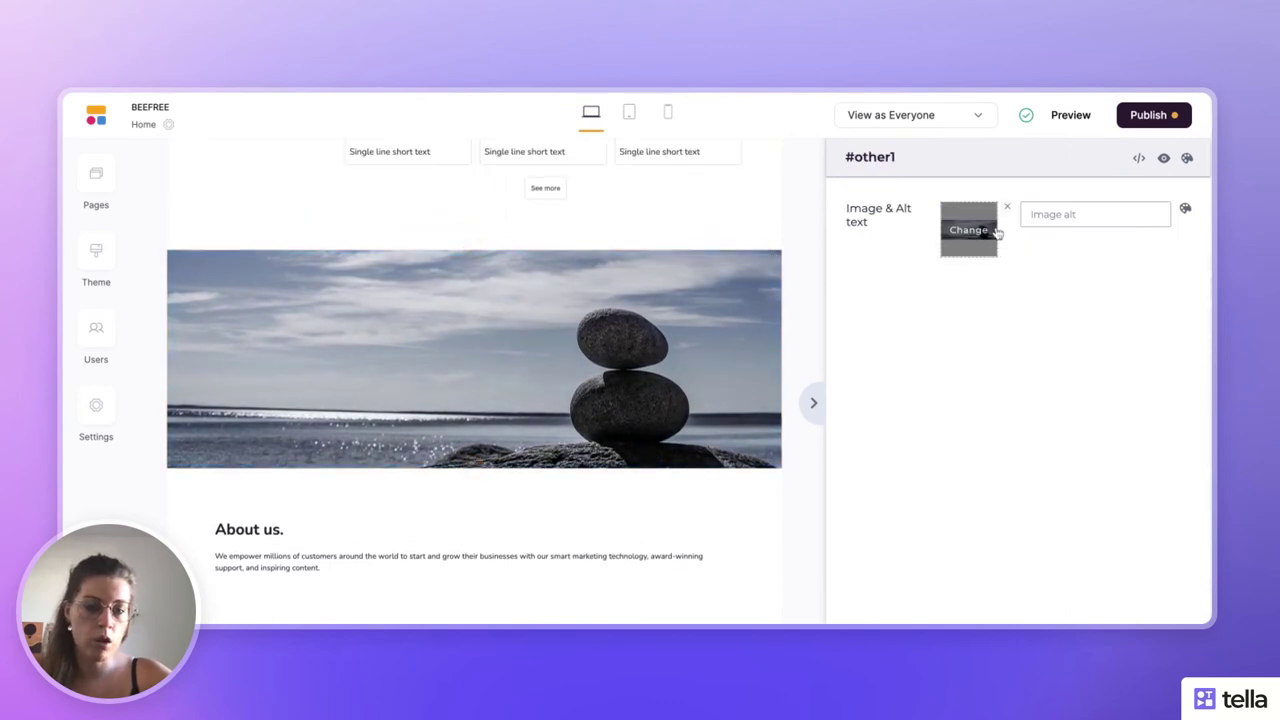
{"action": "left_click", "coordinate": [1007, 207]}
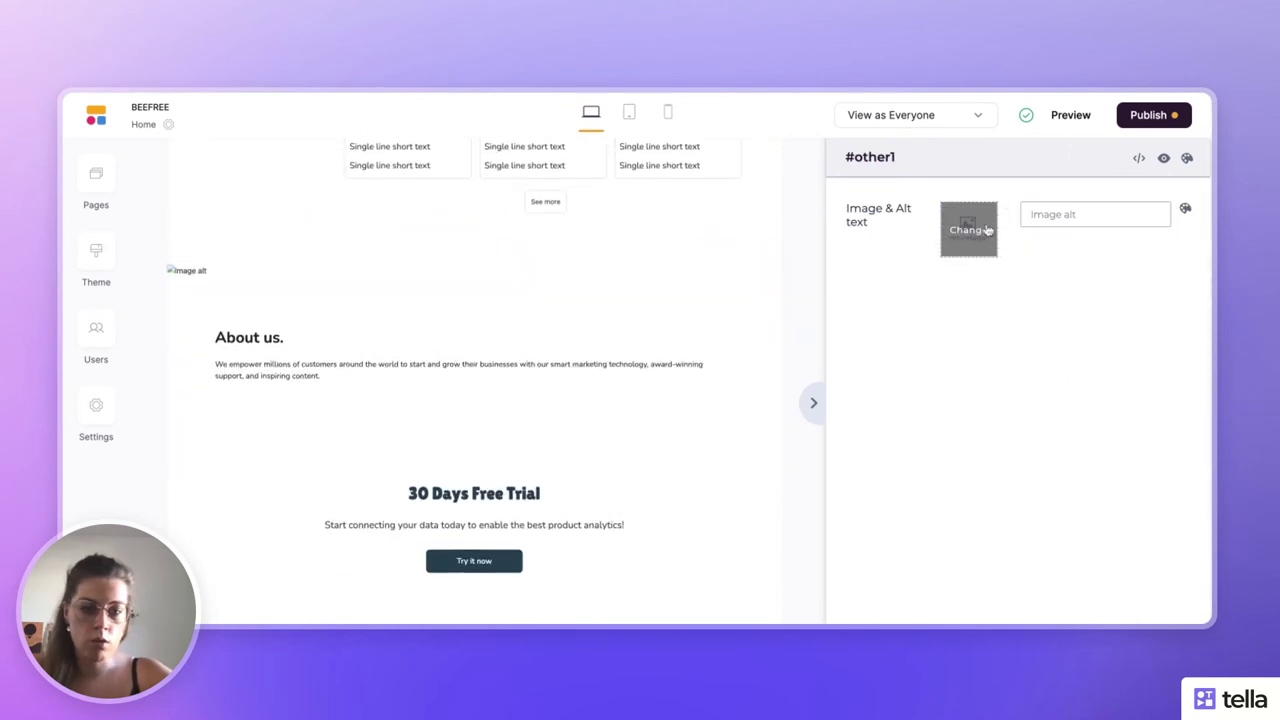
{"action": "left_click", "coordinate": [986, 231]}
- Try the honeycomb photo in the empty image block, then remove it again
{"action": "scroll", "coordinate": [940, 400], "scroll_direction": "down", "scroll_amount": 4}
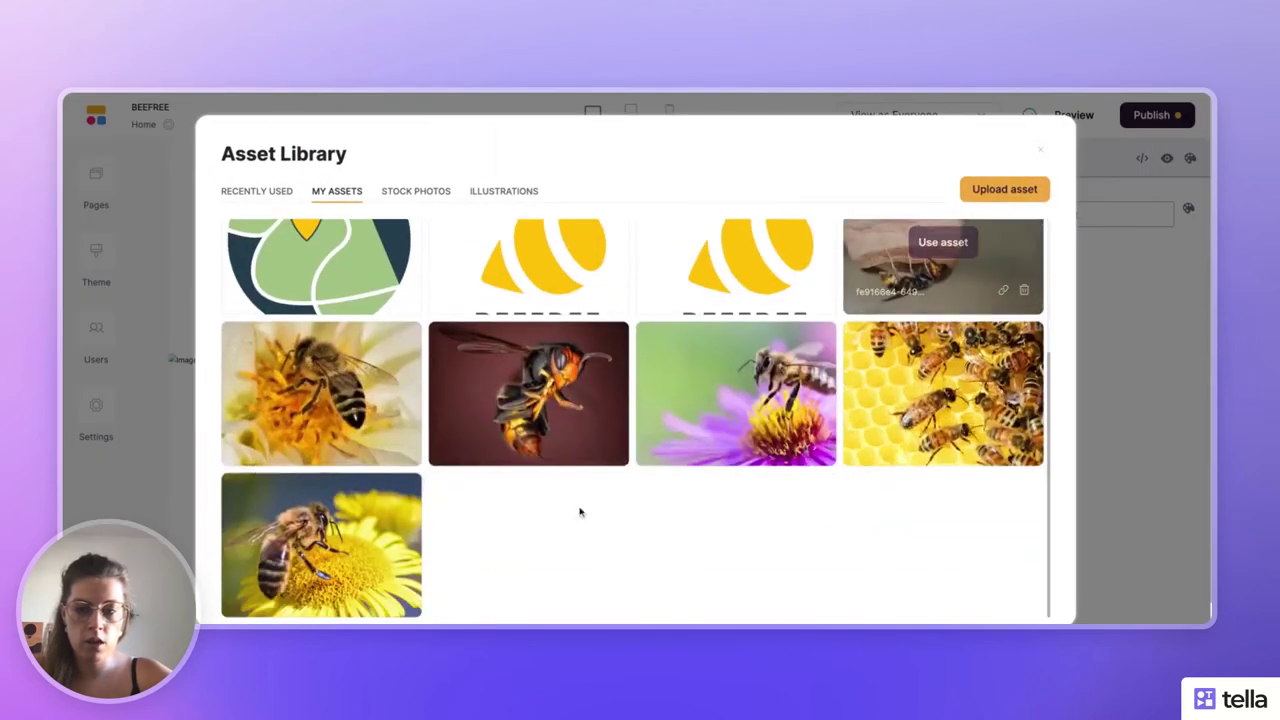
{"action": "mouse_move", "coordinate": [379, 533]}
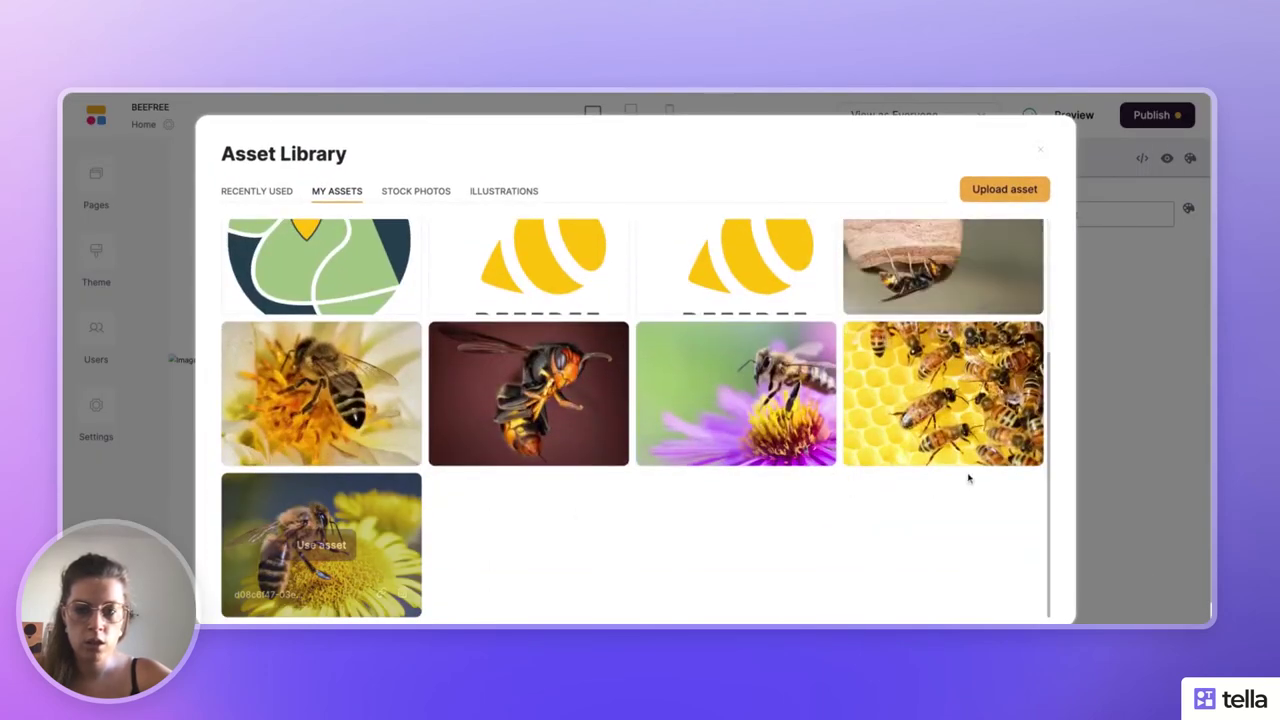
{"action": "left_click", "coordinate": [942, 395]}
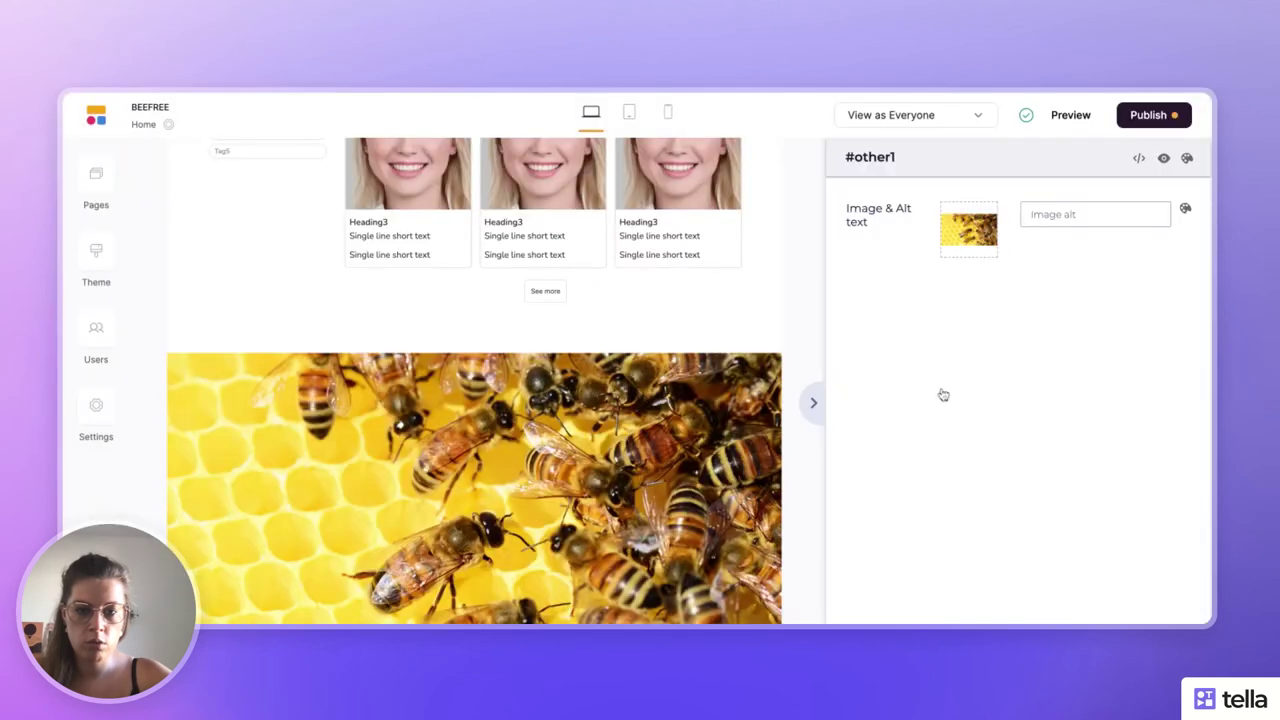
{"action": "scroll", "coordinate": [656, 418], "scroll_direction": "down", "scroll_amount": 3}
{"action": "scroll", "coordinate": [656, 418], "scroll_direction": "up", "scroll_amount": 1}
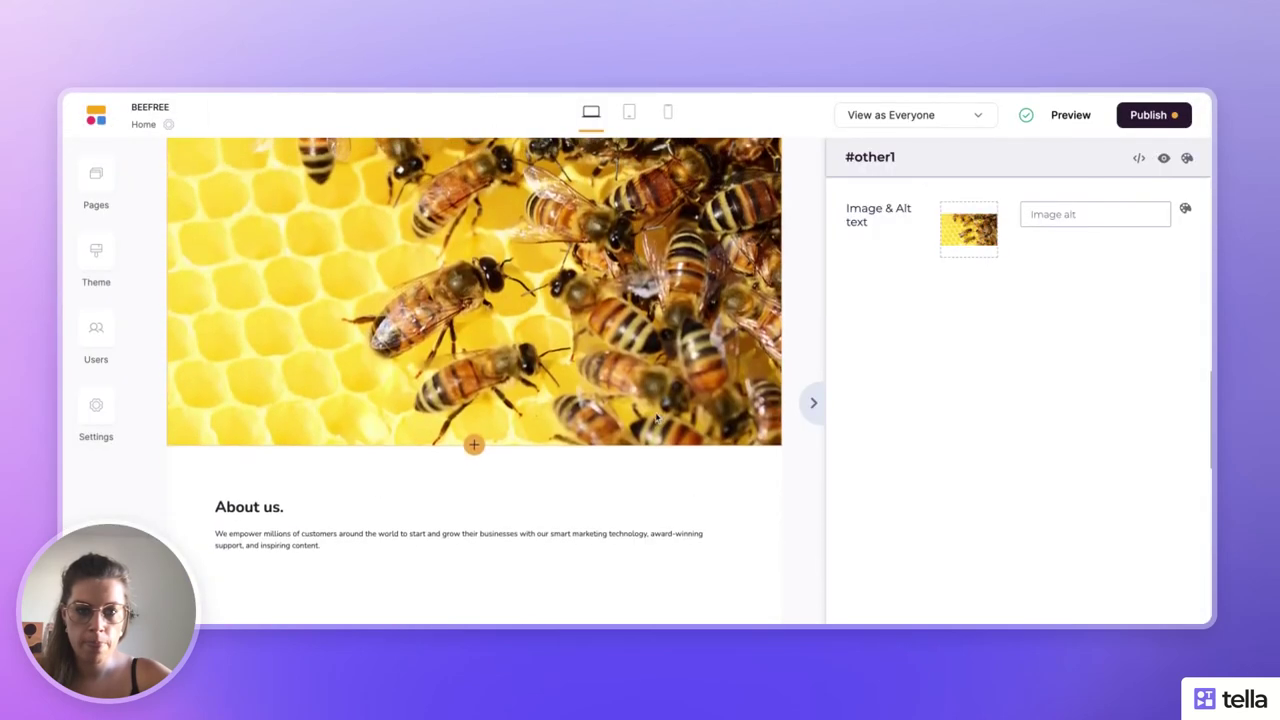
{"action": "mouse_move", "coordinate": [975, 251]}
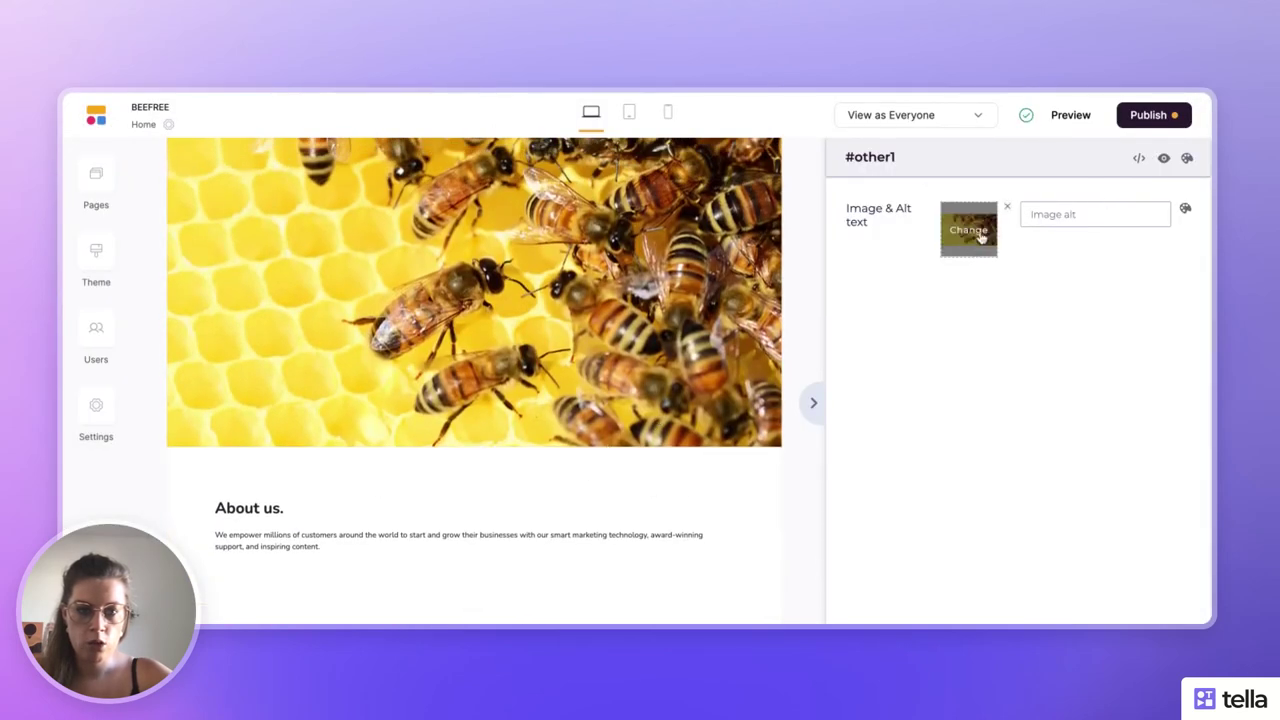
{"action": "left_click", "coordinate": [1006, 208]}
- Place the bee-on-yellow-flower photo from the library into the block
{"action": "left_click", "coordinate": [985, 223]}
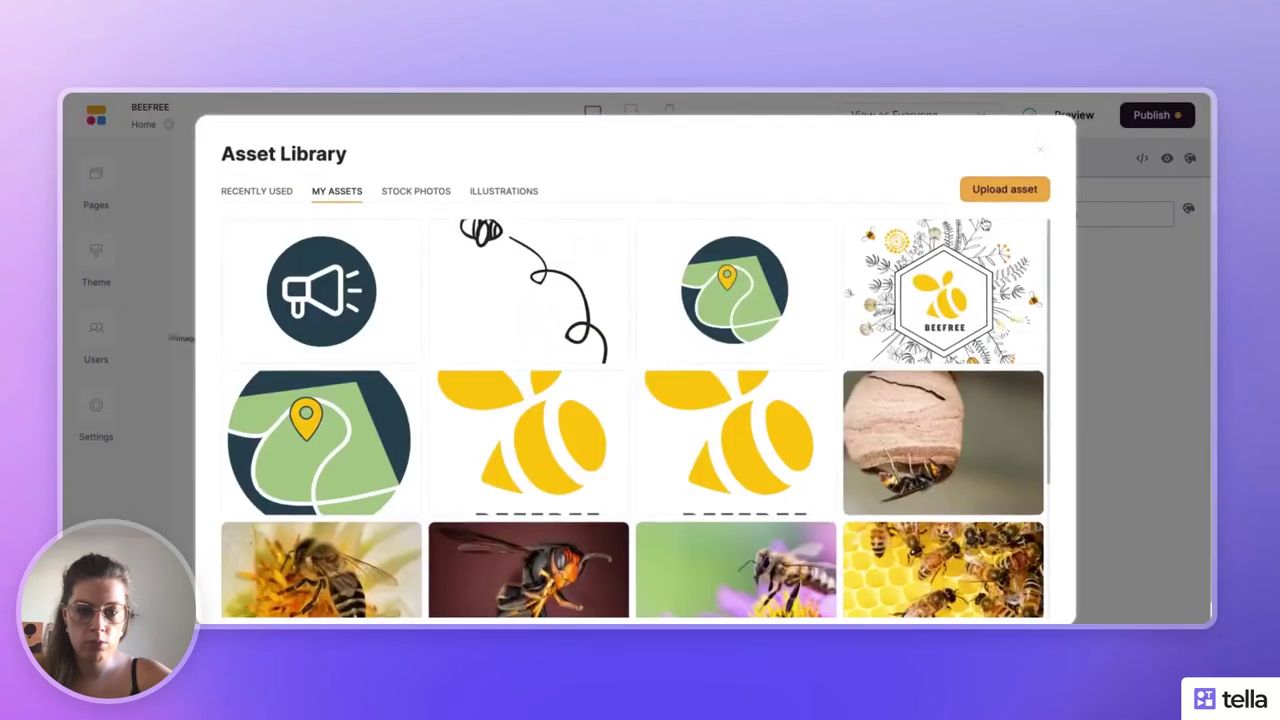
{"action": "scroll", "coordinate": [690, 290], "scroll_direction": "down", "scroll_amount": 2}
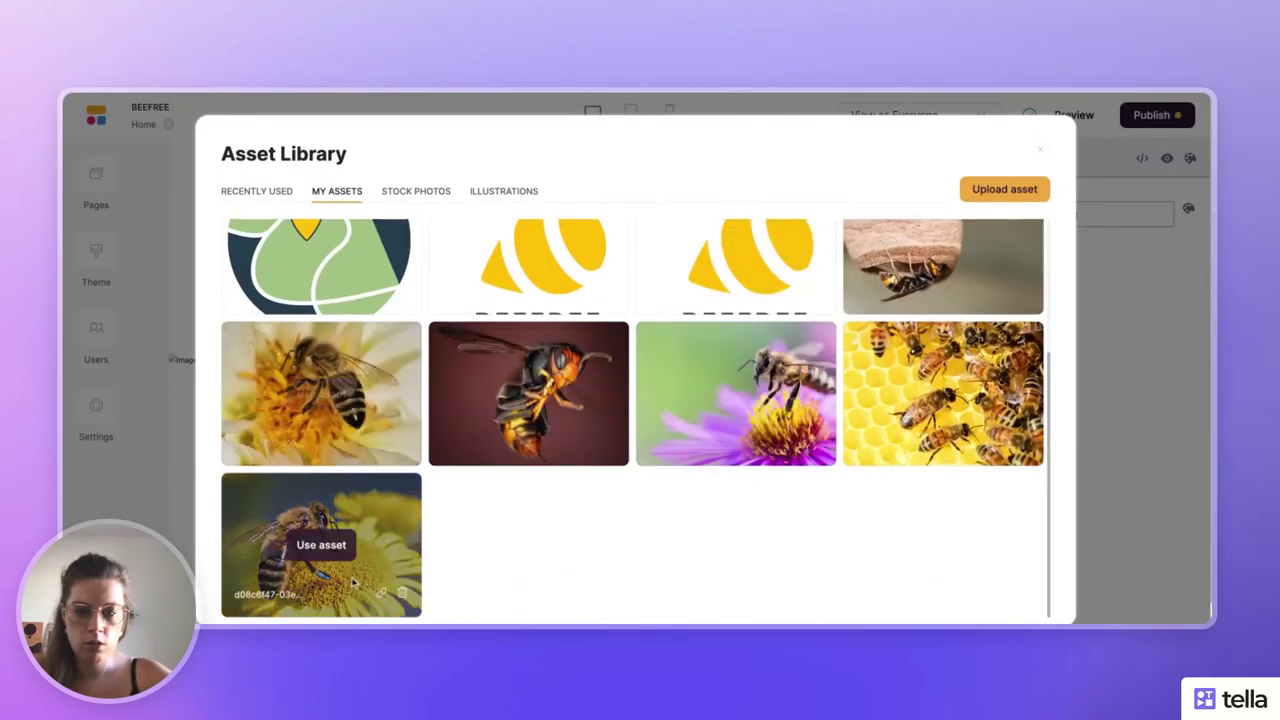
{"action": "left_click", "coordinate": [330, 548]}
{"action": "scroll", "coordinate": [411, 529], "scroll_direction": "down", "scroll_amount": 3}
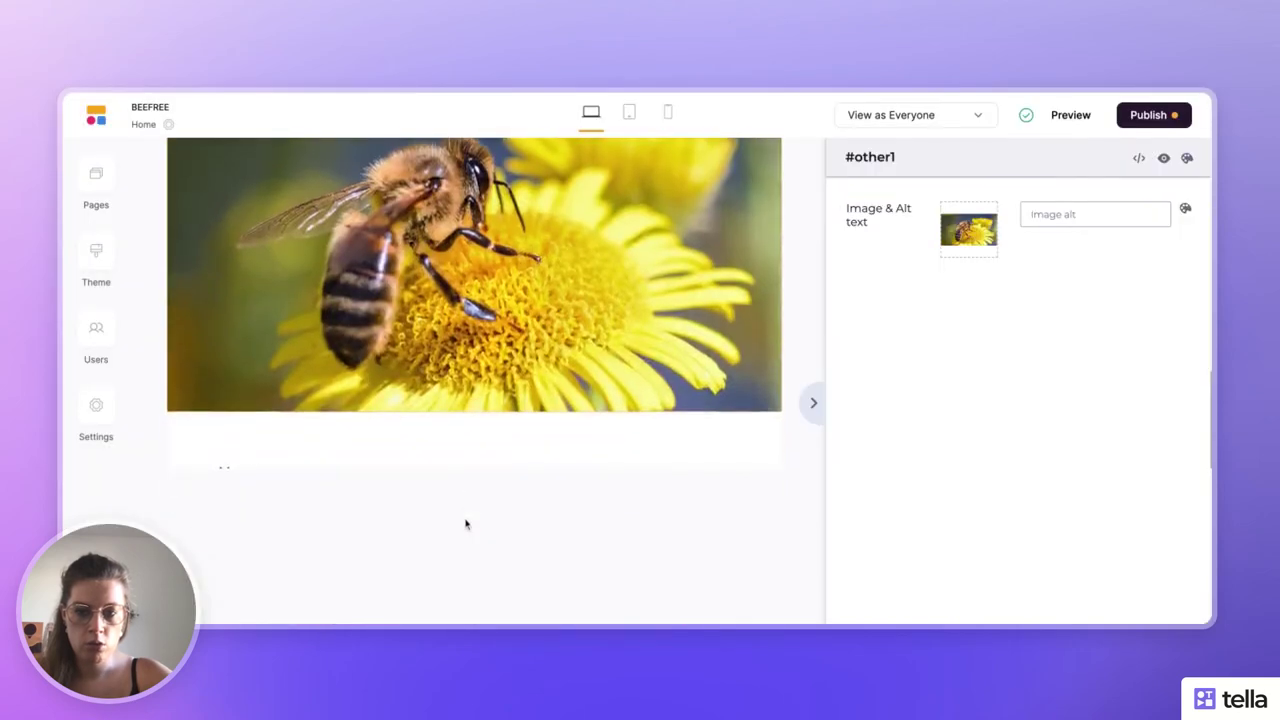
{"action": "left_click", "coordinate": [813, 402]}
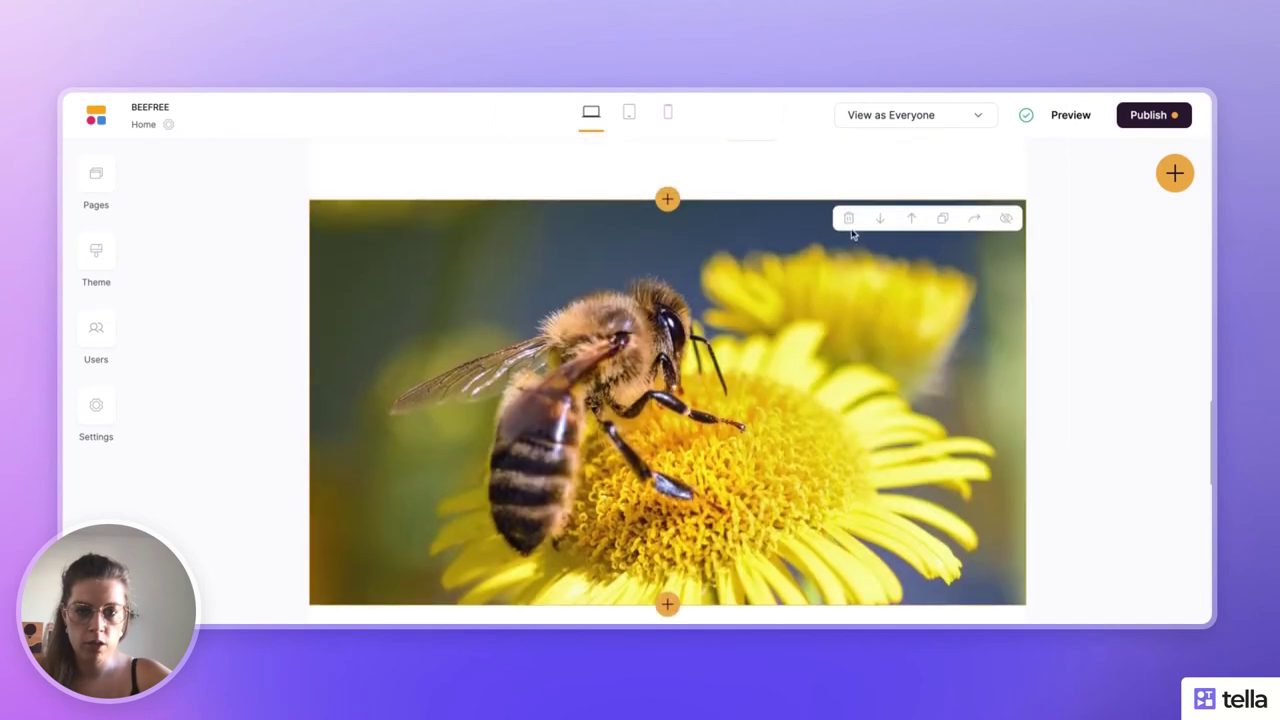
- Delete the bee photo section after confirming, then select the 'About us' section's text
{"action": "left_click", "coordinate": [849, 219]}
{"action": "left_click", "coordinate": [700, 422]}
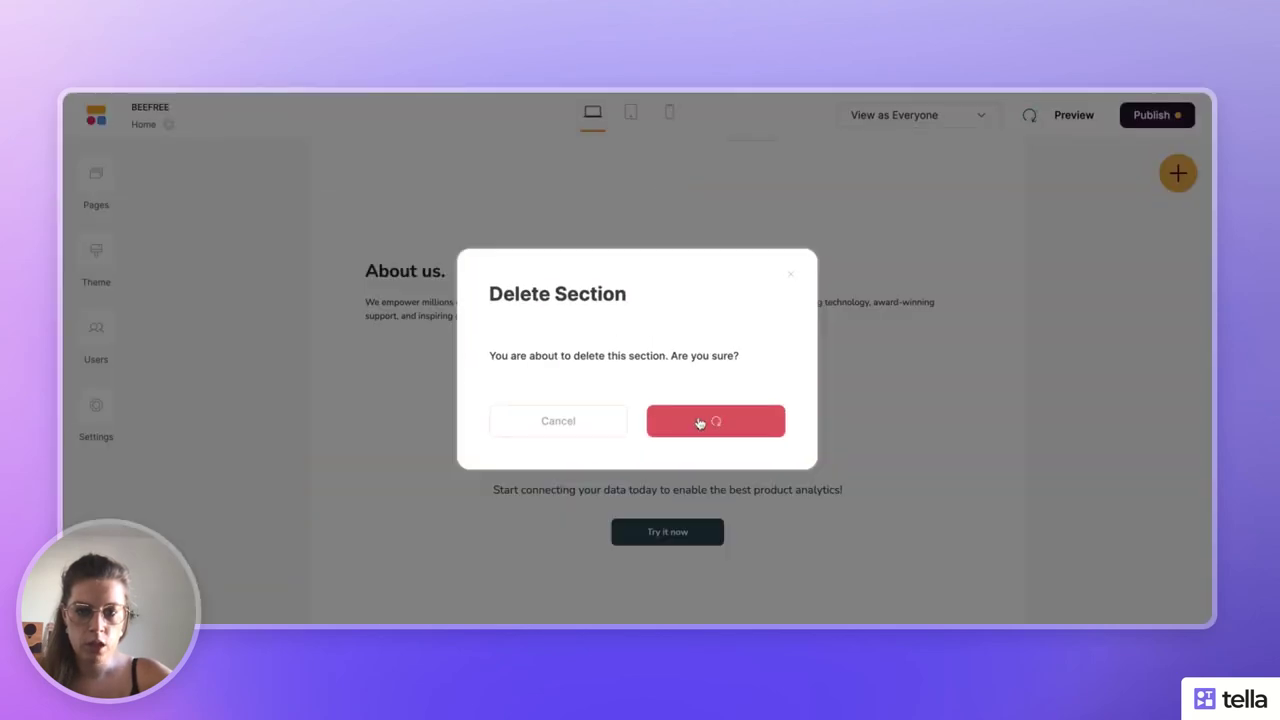
{"action": "scroll", "coordinate": [677, 254], "scroll_direction": "up", "scroll_amount": 4}
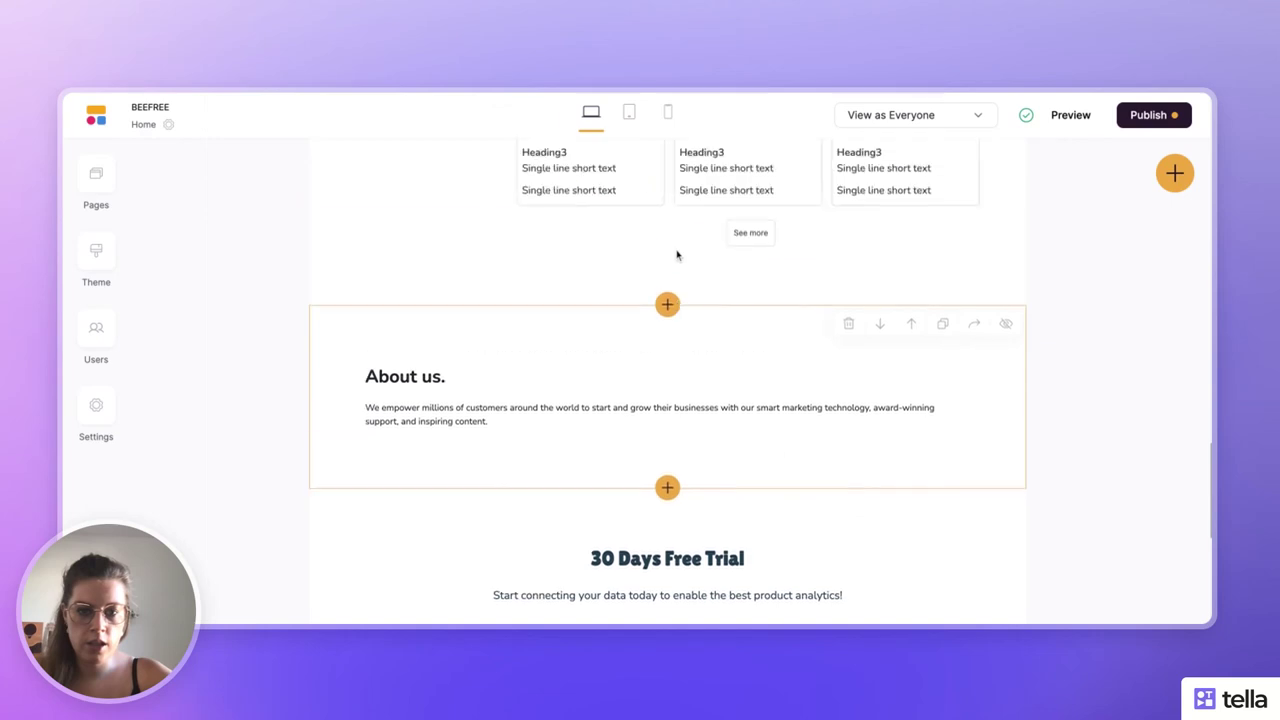
{"action": "left_click", "coordinate": [685, 417]}
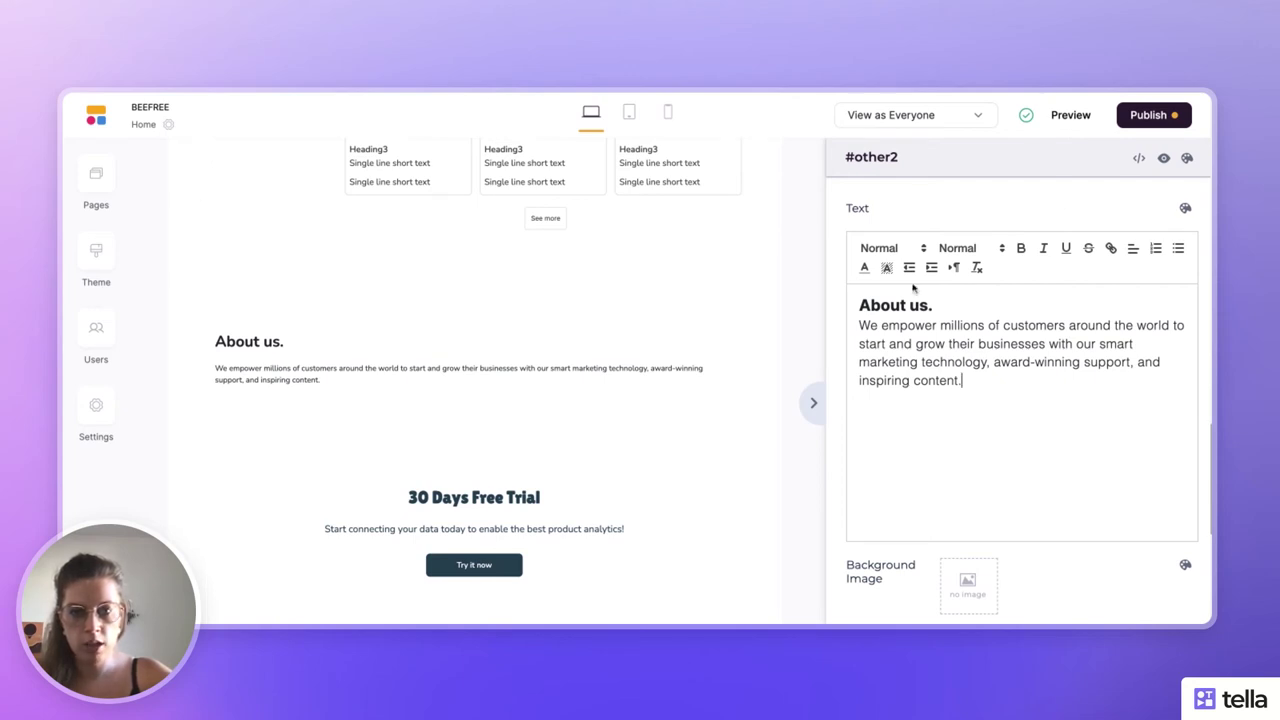
- Replace the 'About us' text with the French heading 'L'apiculture, une activité en grande souffrance...' and paragraph
{"action": "triple_click", "coordinate": [913, 362]}
{"action": "key", "text": "ctrl+a"}
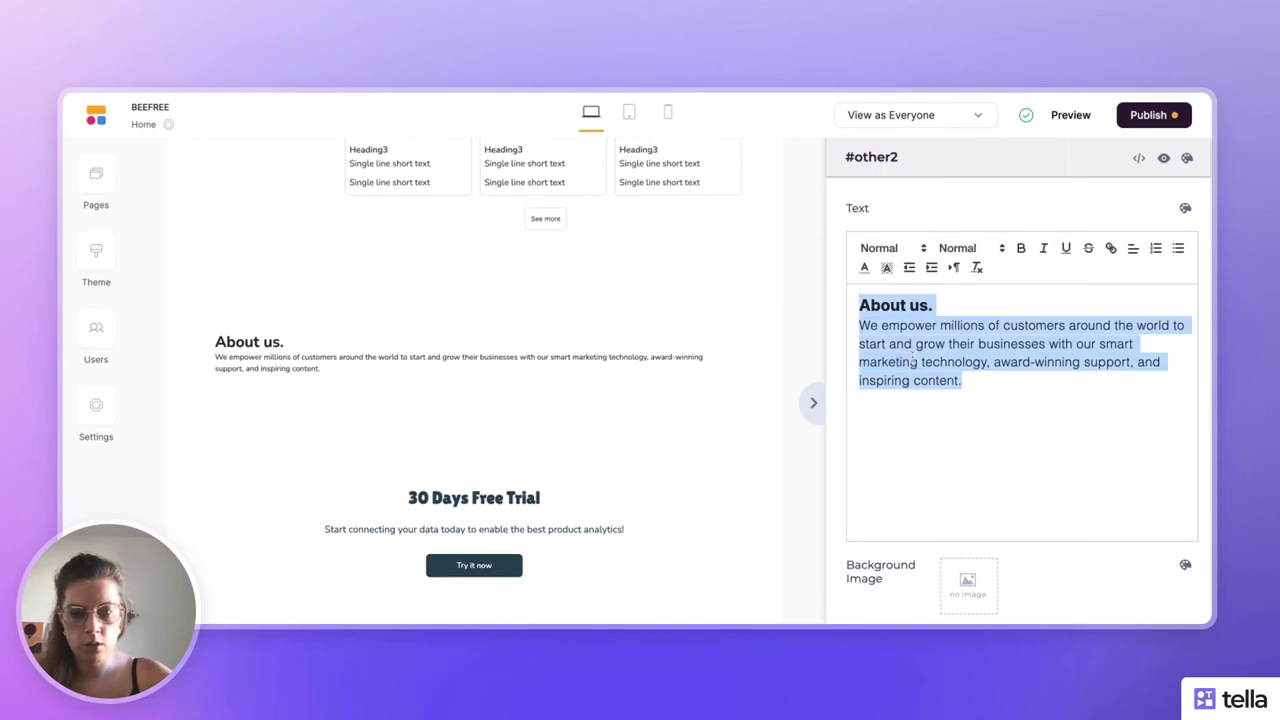
{"action": "type", "text": "L'apiculture, une activité en grande souffrance... Aujourd'hui, les apiculteurs font face à un véritable fléau : le frelon asiatique entre autre. Cet insecte nuisible est un des facteur responsable d'une surmortalité de plus en plus importante chez les abeilles depuis ces 10 dernières années. Au delà de la perte financière pour les professionnels, cet insecte est responsable d'un bouleversement dramatique de la biodiversité pour notre futur."}
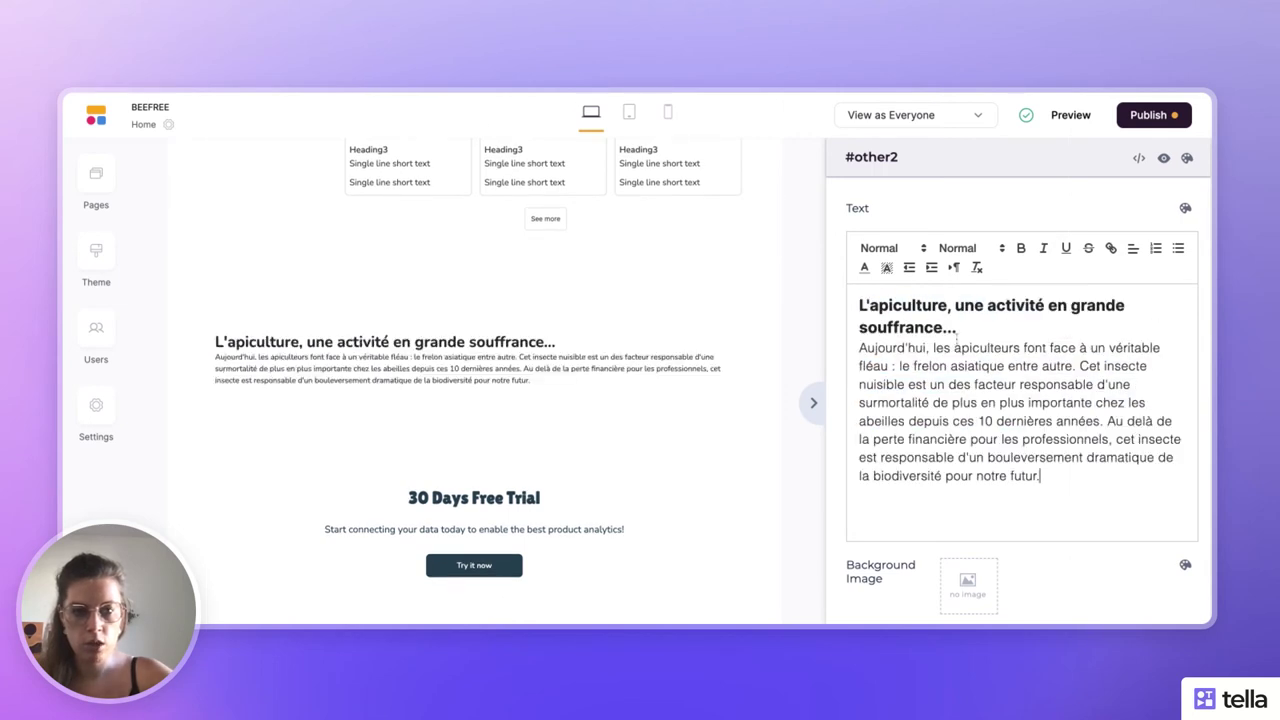
{"action": "left_click", "coordinate": [969, 334]}
{"action": "key", "text": "Return"}
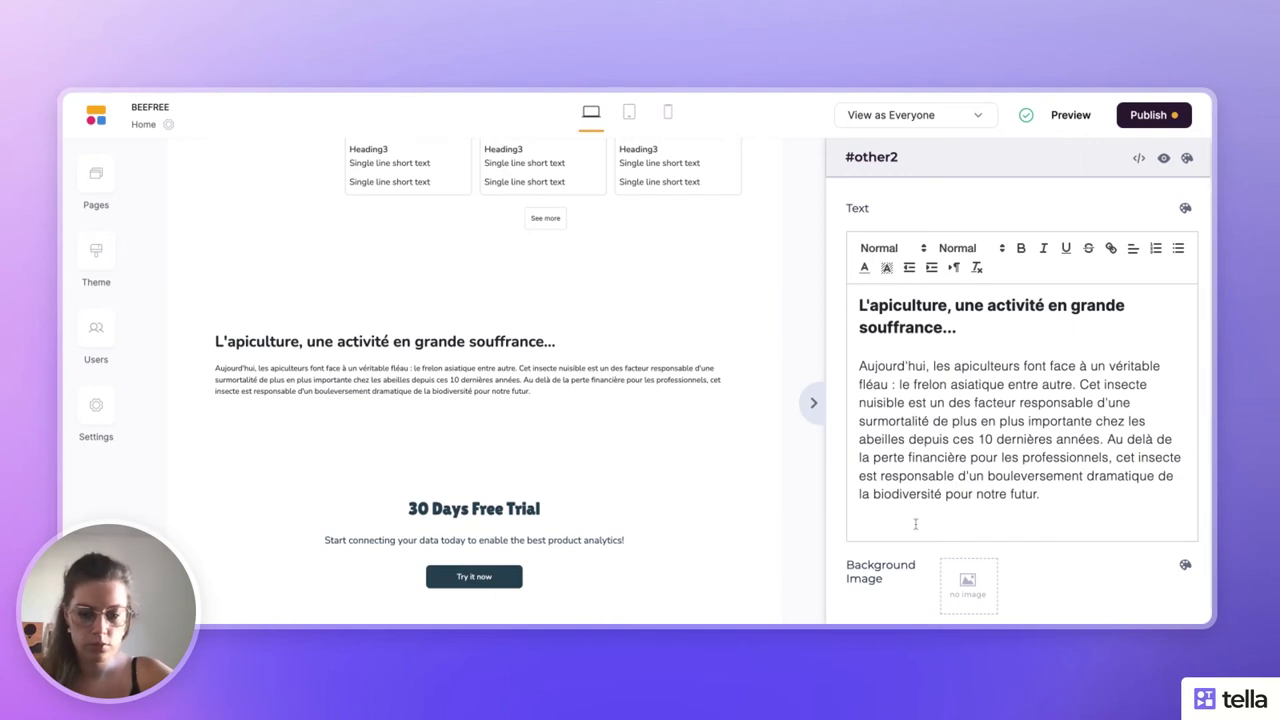
- Add the 'Notre vision' heading and paragraph below the first paragraph
{"action": "type", "text": "Notre vision : lutter collectivement contre un fléau. L'ambition de BeeFree est de créer la première plateforme collaborative pour localiser et chasser les frelons nuisibles. Chacun pourra alors participer à la protection de la biodiversité."}
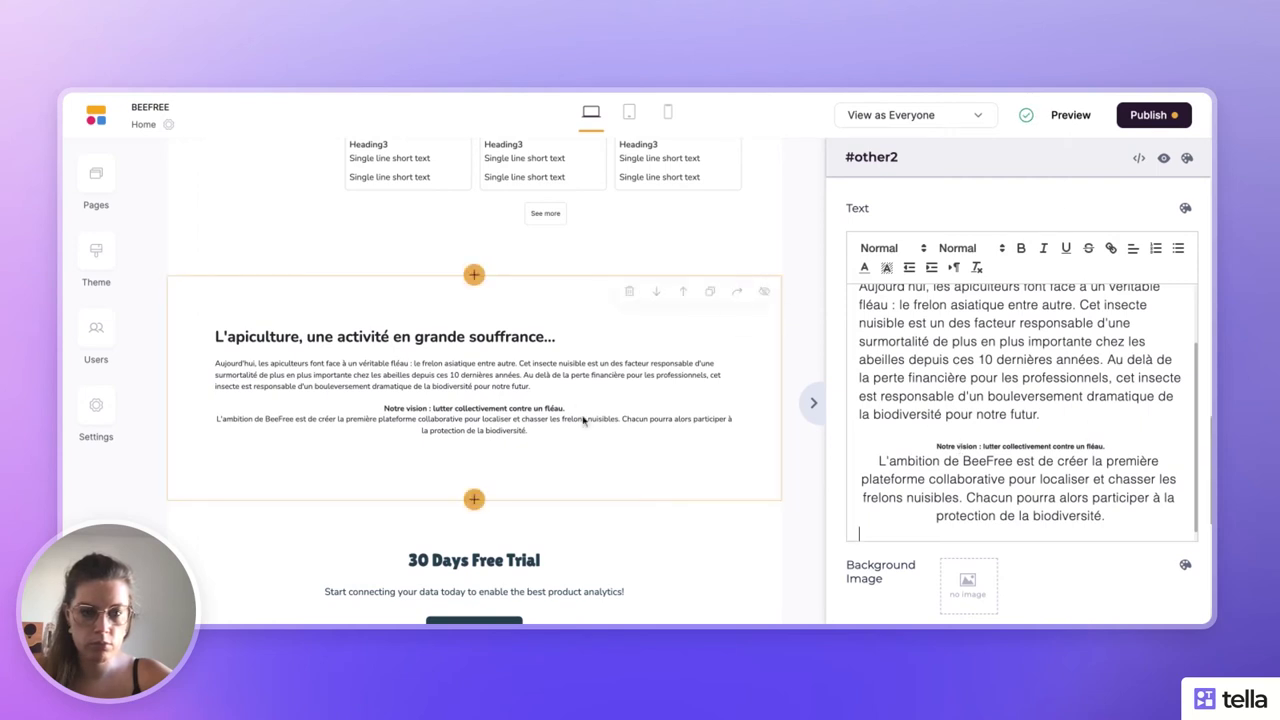
{"action": "scroll", "coordinate": [1037, 455], "scroll_direction": "up", "scroll_amount": 2}
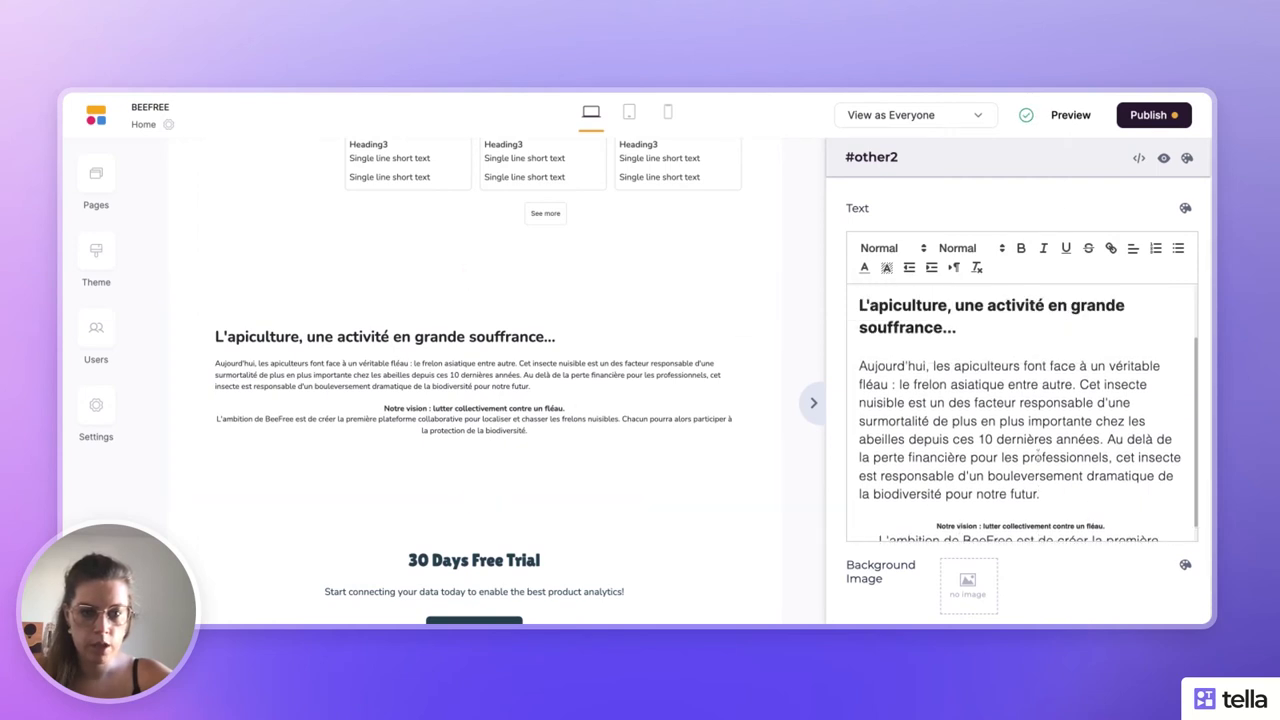
{"action": "triple_click", "coordinate": [910, 308]}
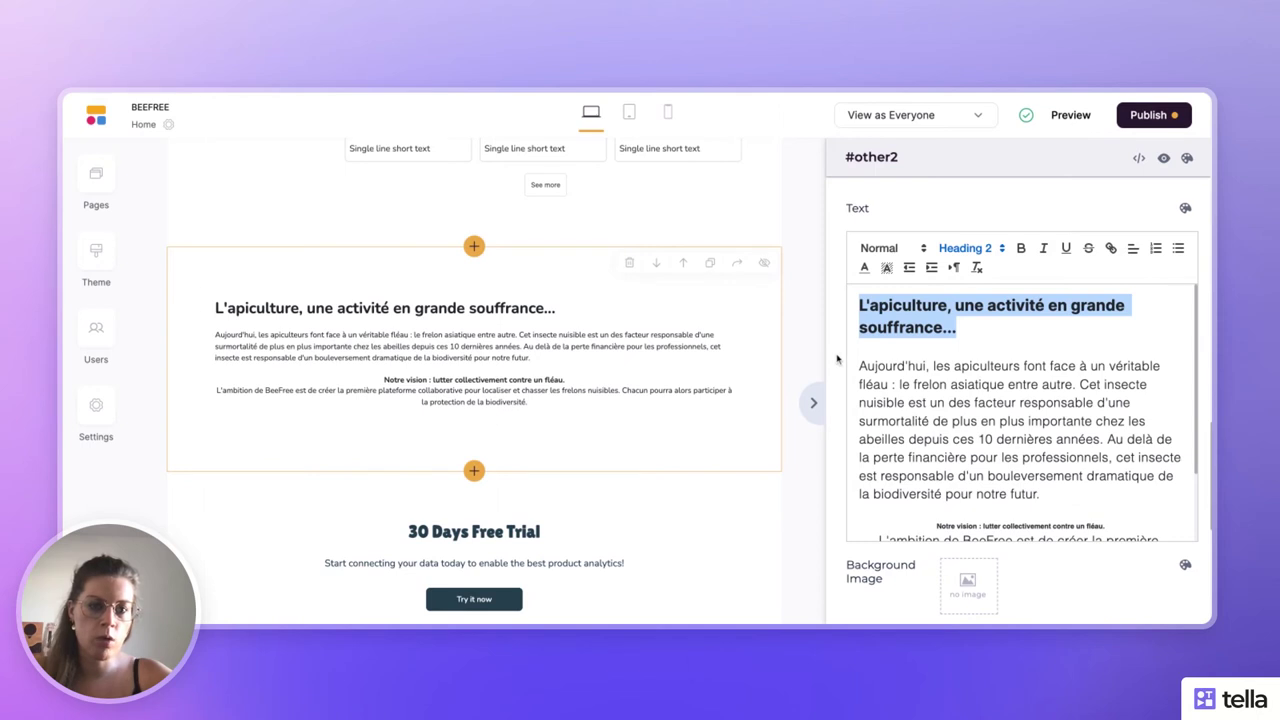
{"action": "scroll", "coordinate": [913, 382], "scroll_direction": "down", "scroll_amount": 5}
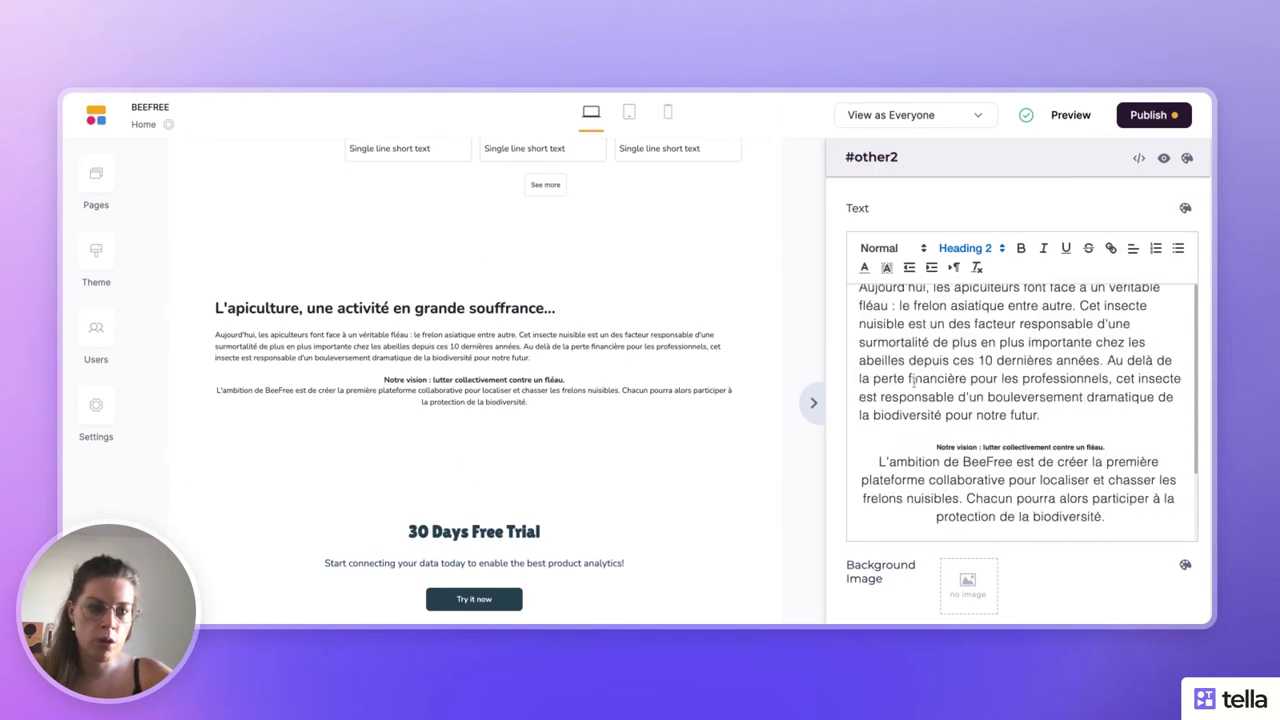
{"action": "scroll", "coordinate": [910, 338], "scroll_direction": "up", "scroll_amount": 3}
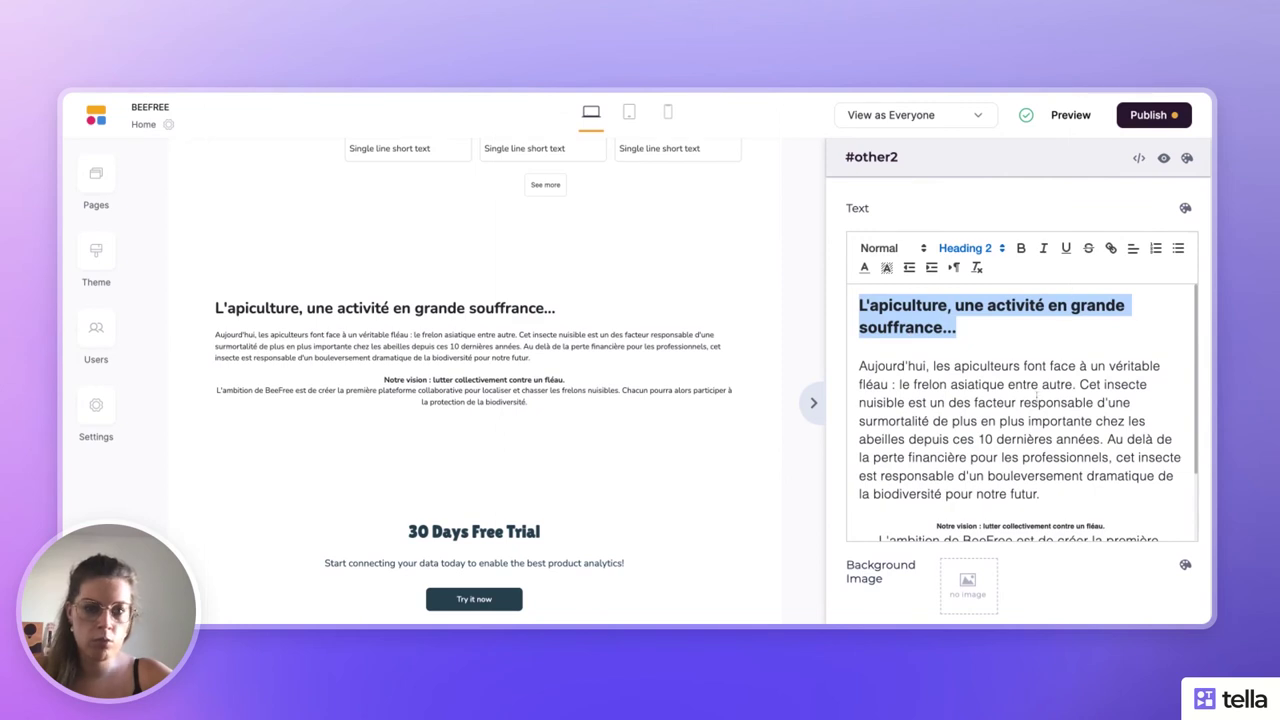
- Centre-align all the text in the French section
{"action": "key", "text": "ctrl+a"}
{"action": "left_click", "coordinate": [1135, 252]}
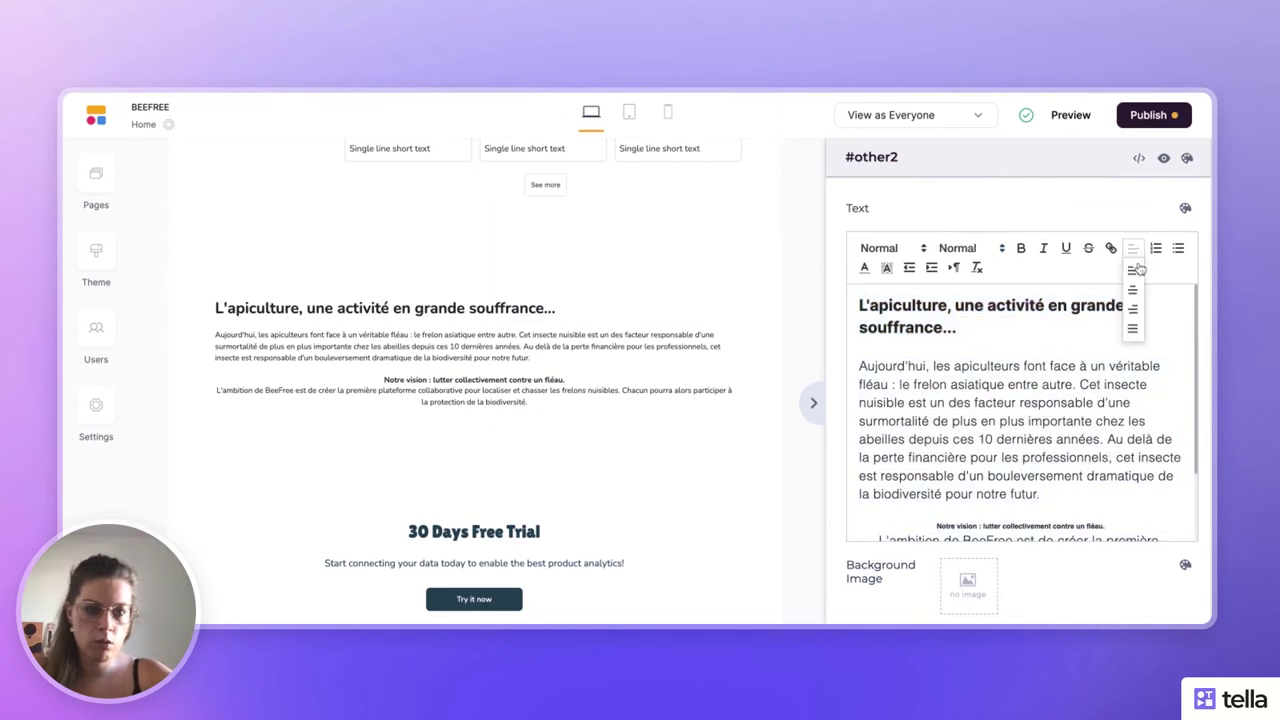
{"action": "left_click", "coordinate": [1136, 290]}
{"action": "left_click", "coordinate": [1119, 315]}
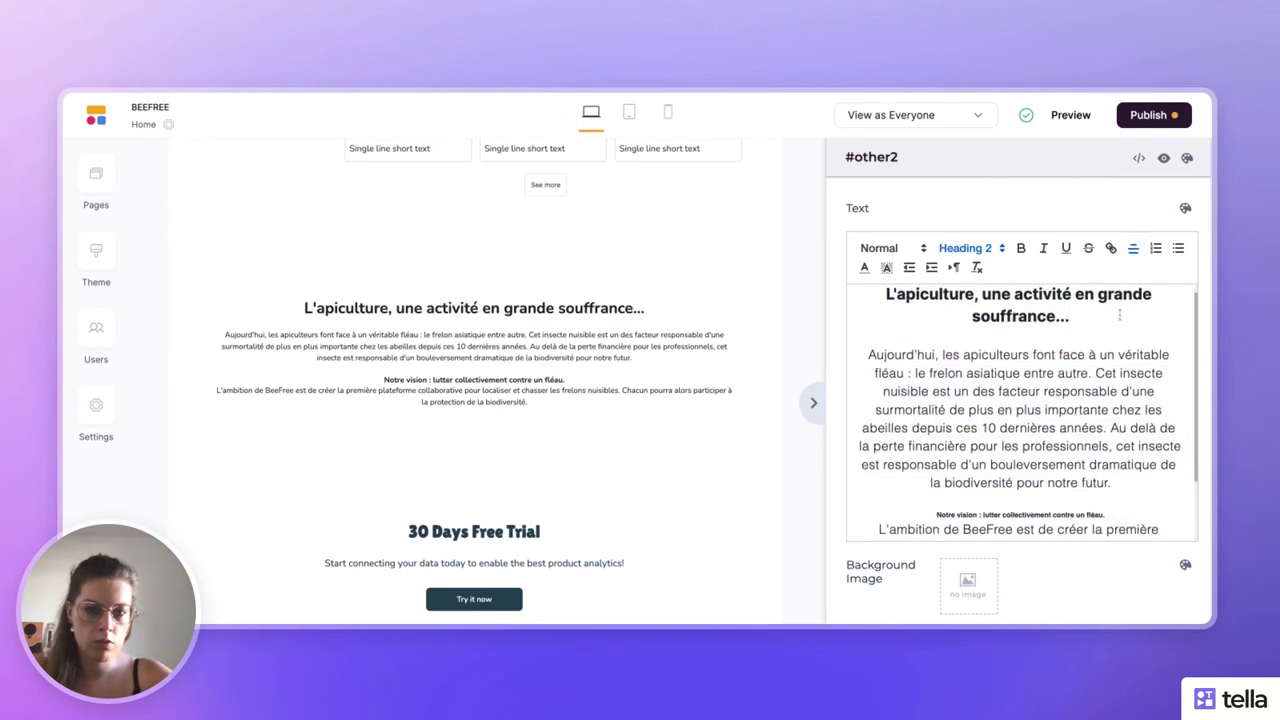
- Add an empty line after the 'Notre vision' line and select that line
{"action": "scroll", "coordinate": [1013, 418], "scroll_direction": "down", "scroll_amount": 2}
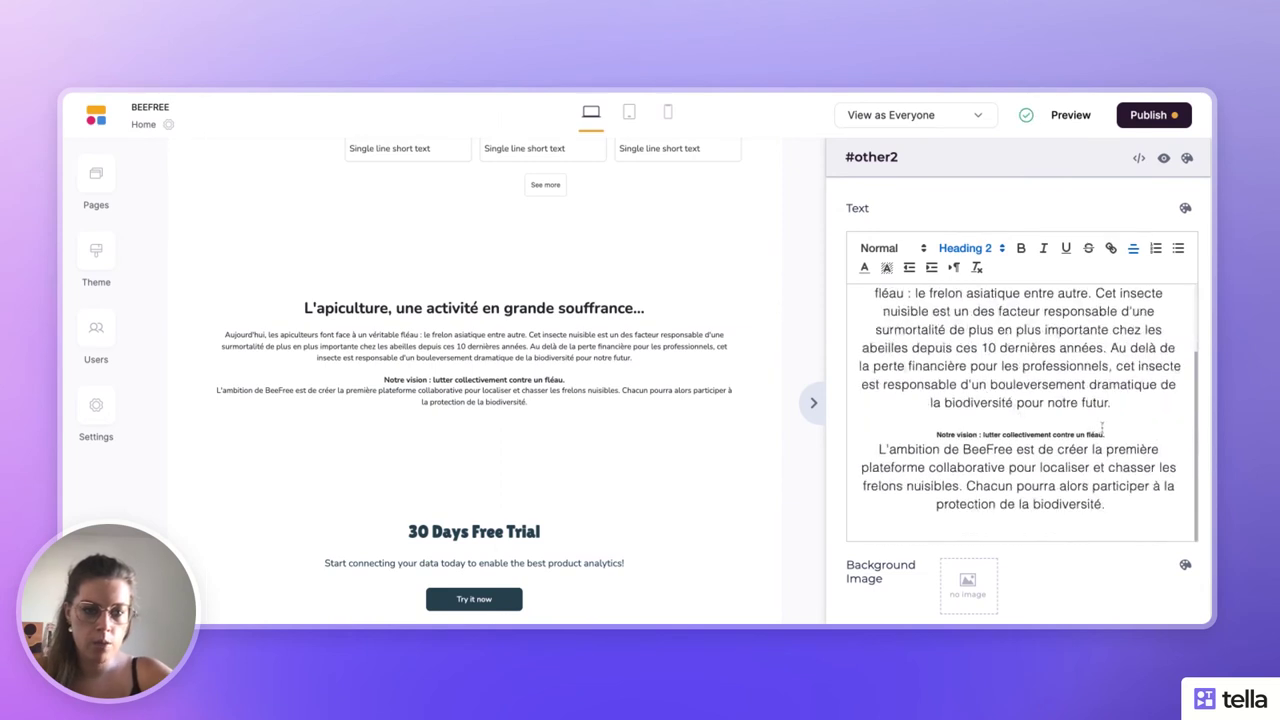
{"action": "left_click", "coordinate": [1105, 434]}
{"action": "key", "text": "Return"}
{"action": "triple_click", "coordinate": [1080, 432]}
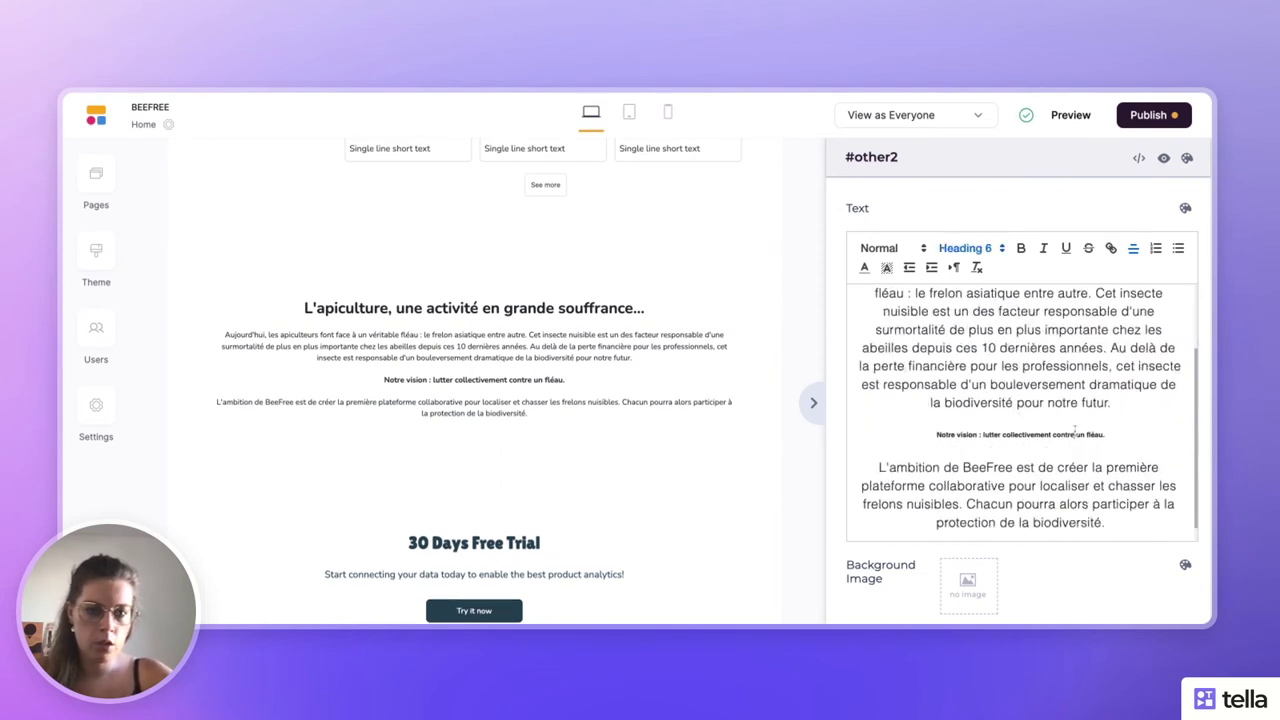
{"action": "scroll", "coordinate": [1008, 322], "scroll_direction": "up", "scroll_amount": 2}
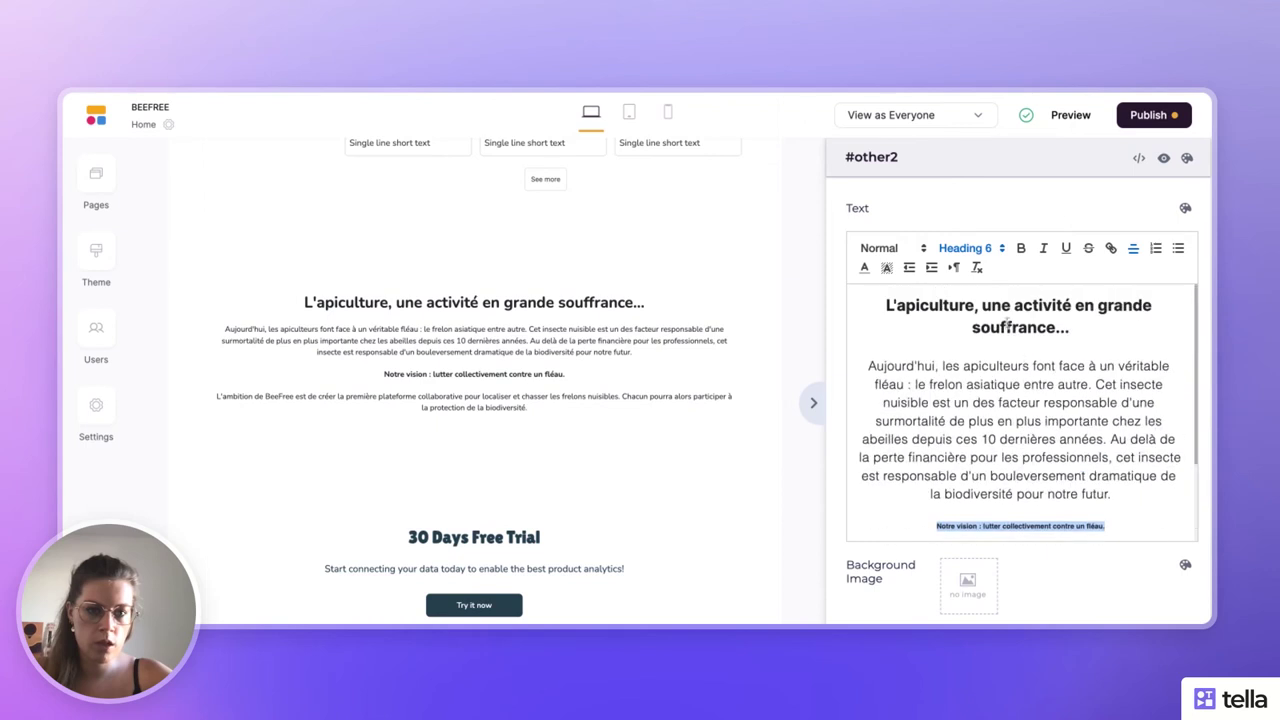
{"action": "triple_click", "coordinate": [1006, 302]}
{"action": "scroll", "coordinate": [1004, 320], "scroll_direction": "down", "scroll_amount": 2}
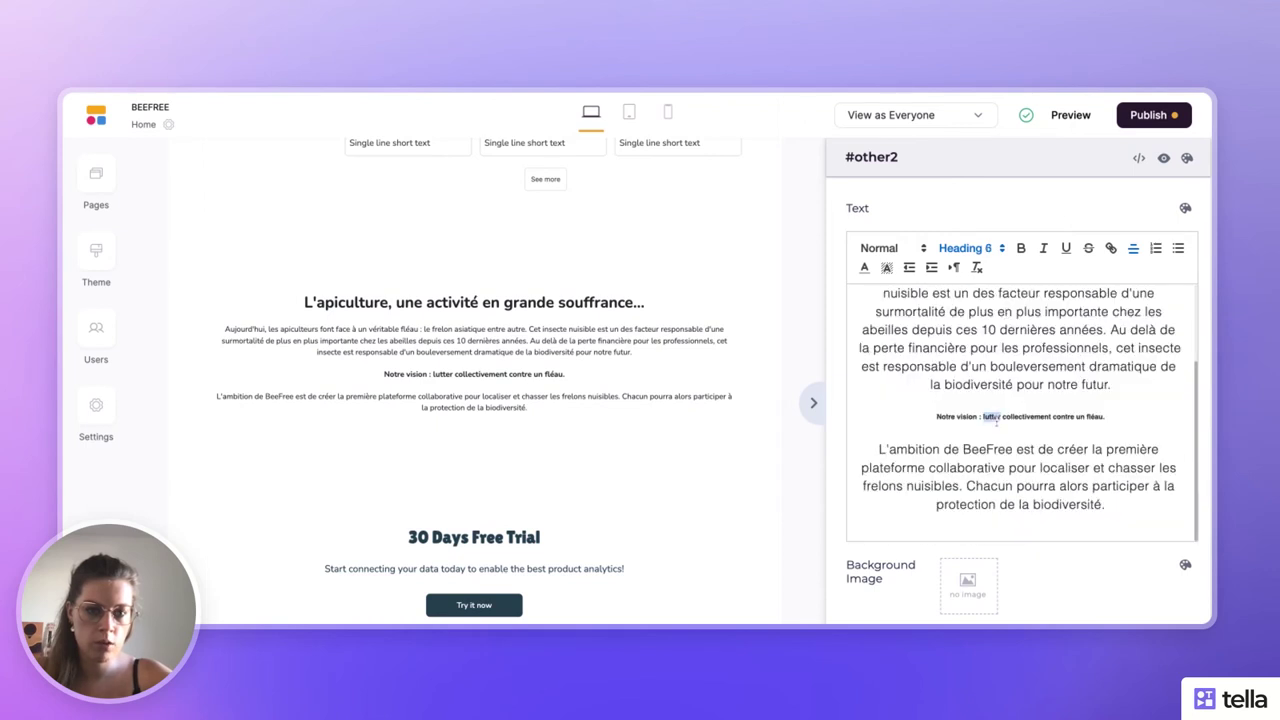
{"action": "triple_click", "coordinate": [996, 418]}
- Make the 'Notre vision' line a Heading 3 with a blank line above it
{"action": "left_click", "coordinate": [990, 250]}
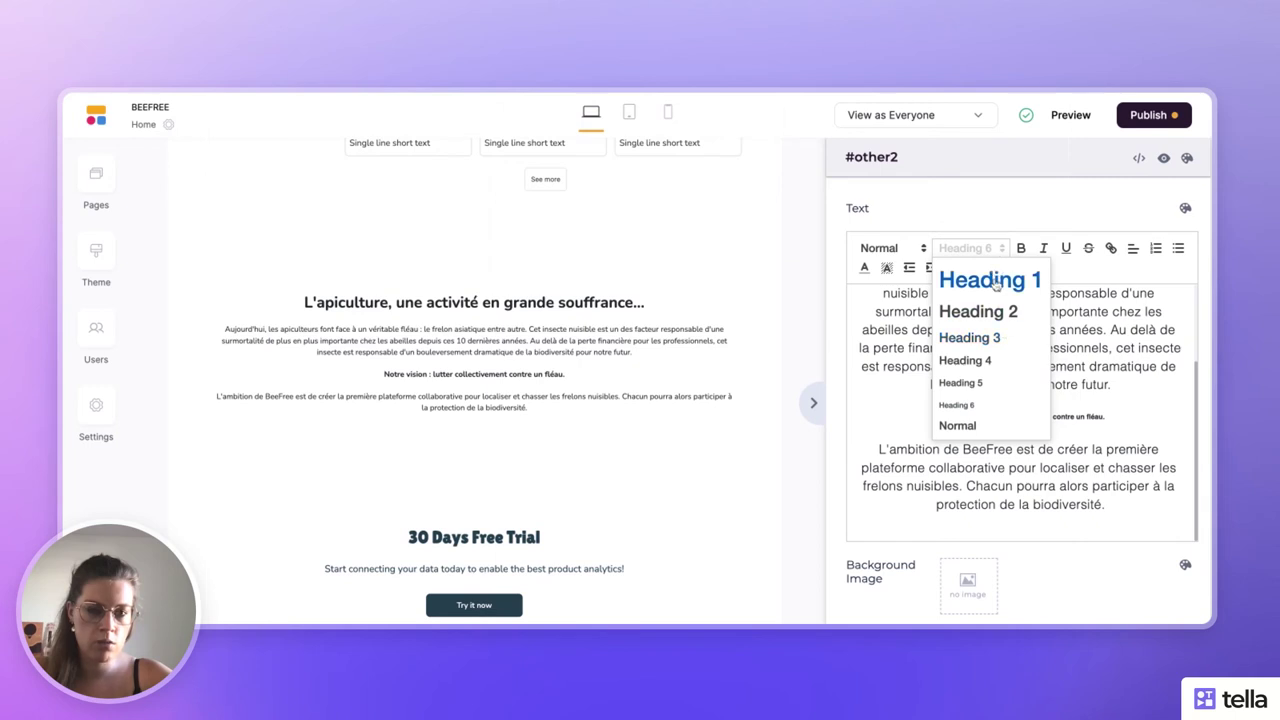
{"action": "left_click", "coordinate": [996, 340]}
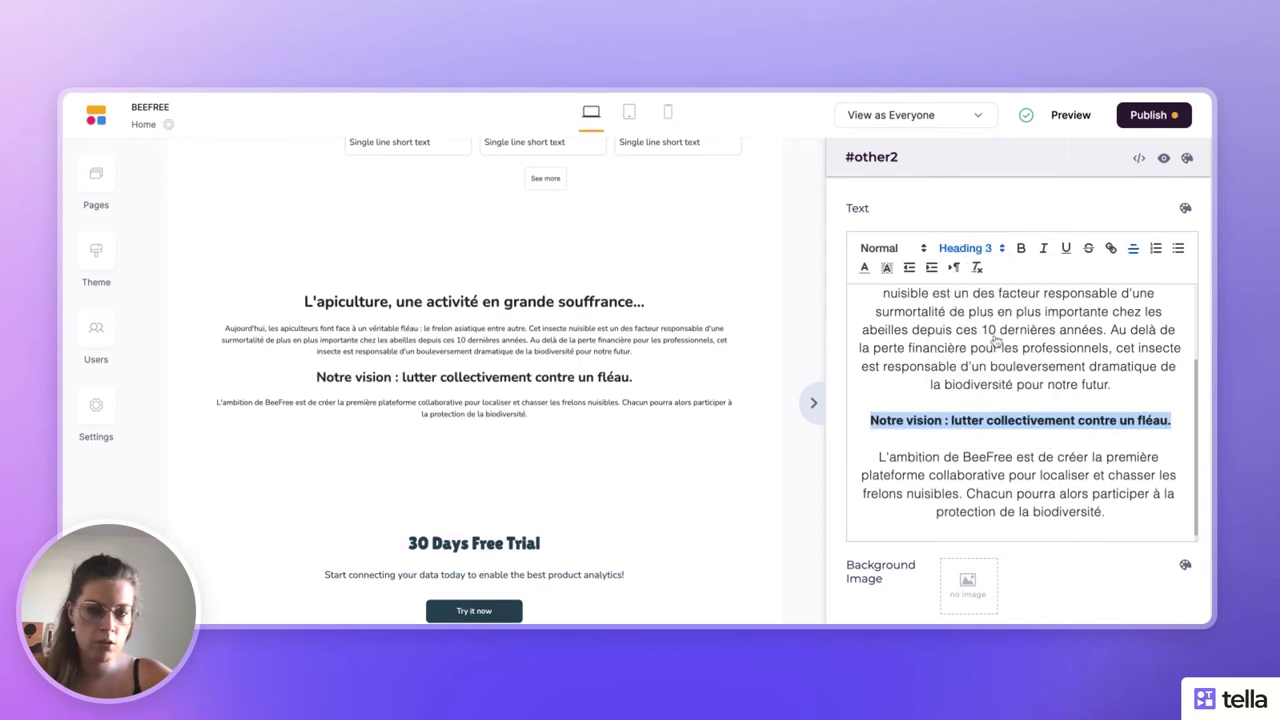
{"action": "left_click", "coordinate": [990, 366]}
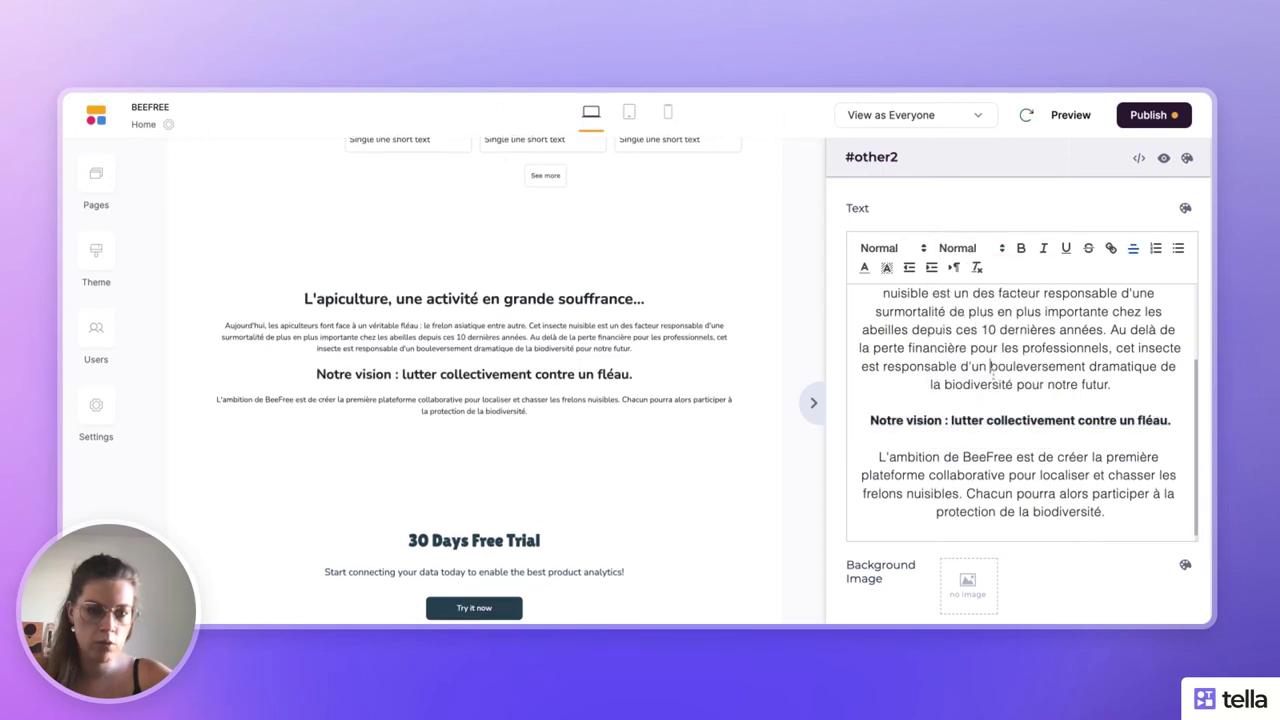
{"action": "left_click", "coordinate": [1125, 400]}
{"action": "key", "text": "Return"}
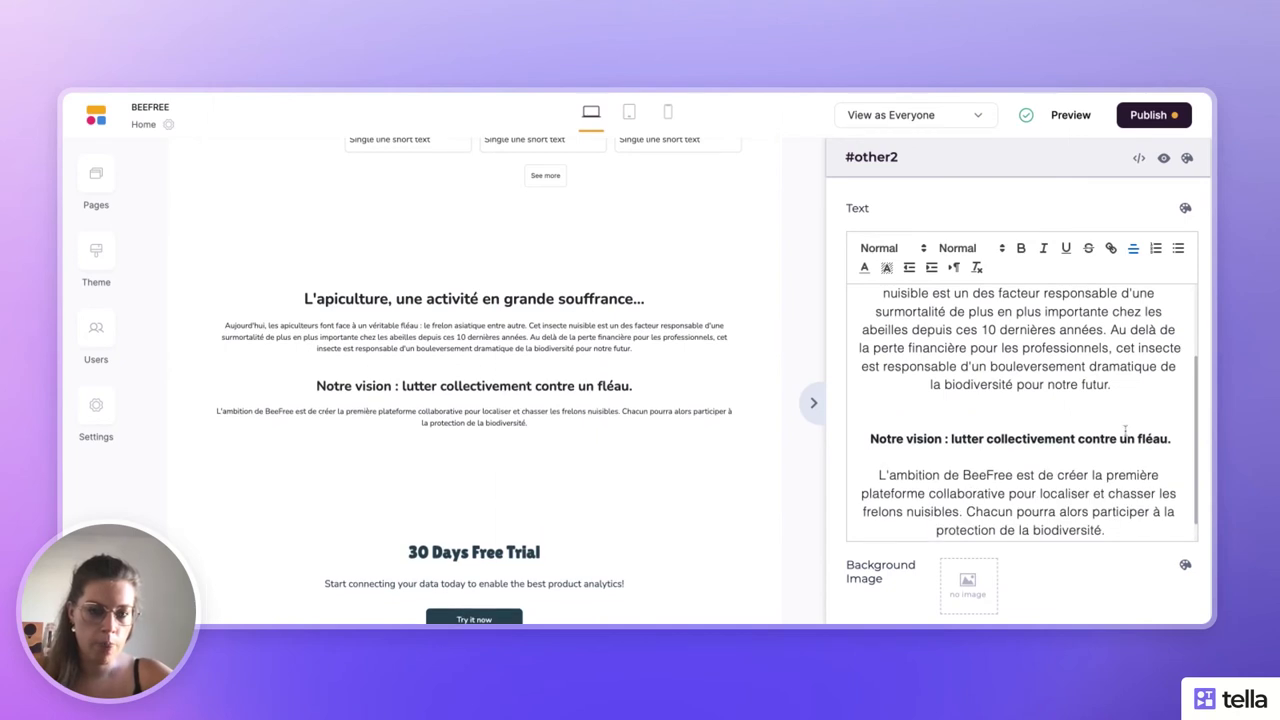
- Review the formatted text, clear the selection, and collapse the settings panel
{"action": "scroll", "coordinate": [1125, 430], "scroll_direction": "down", "scroll_amount": 1}
{"action": "scroll", "coordinate": [1125, 430], "scroll_direction": "up", "scroll_amount": 4}
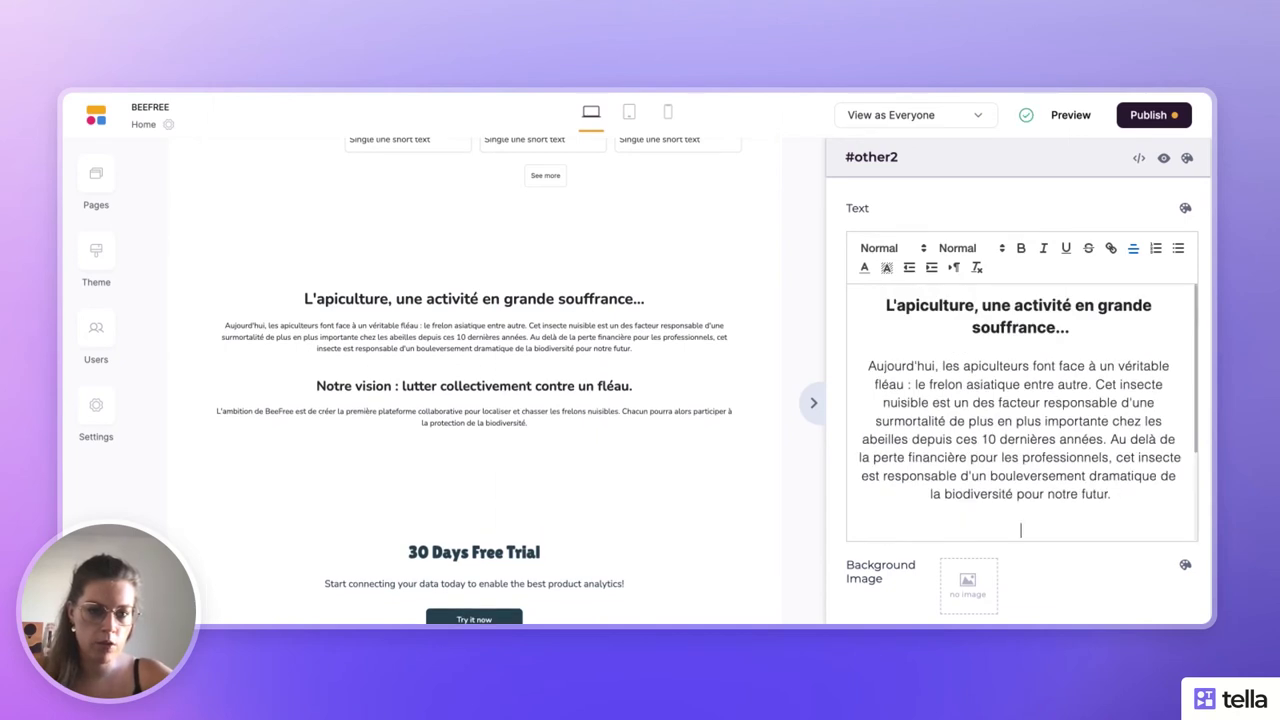
{"action": "scroll", "coordinate": [1020, 410], "scroll_direction": "down", "scroll_amount": 3}
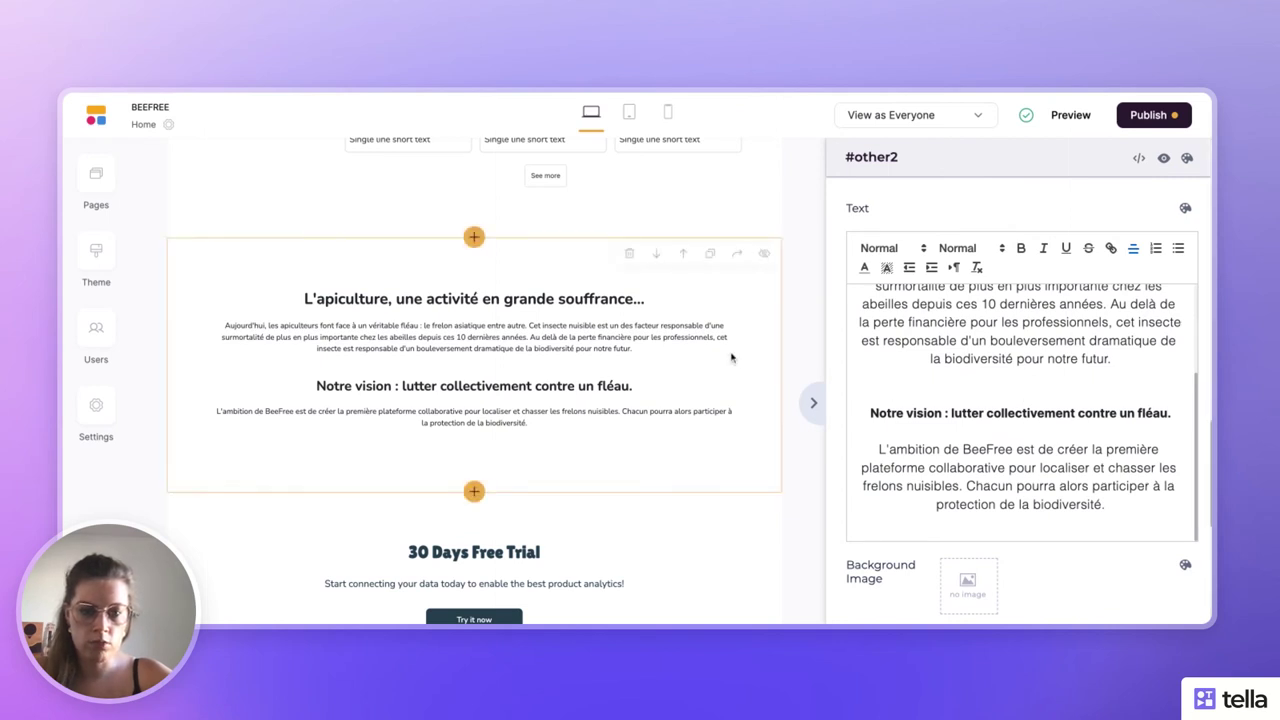
{"action": "scroll", "coordinate": [1033, 408], "scroll_direction": "down", "scroll_amount": 3}
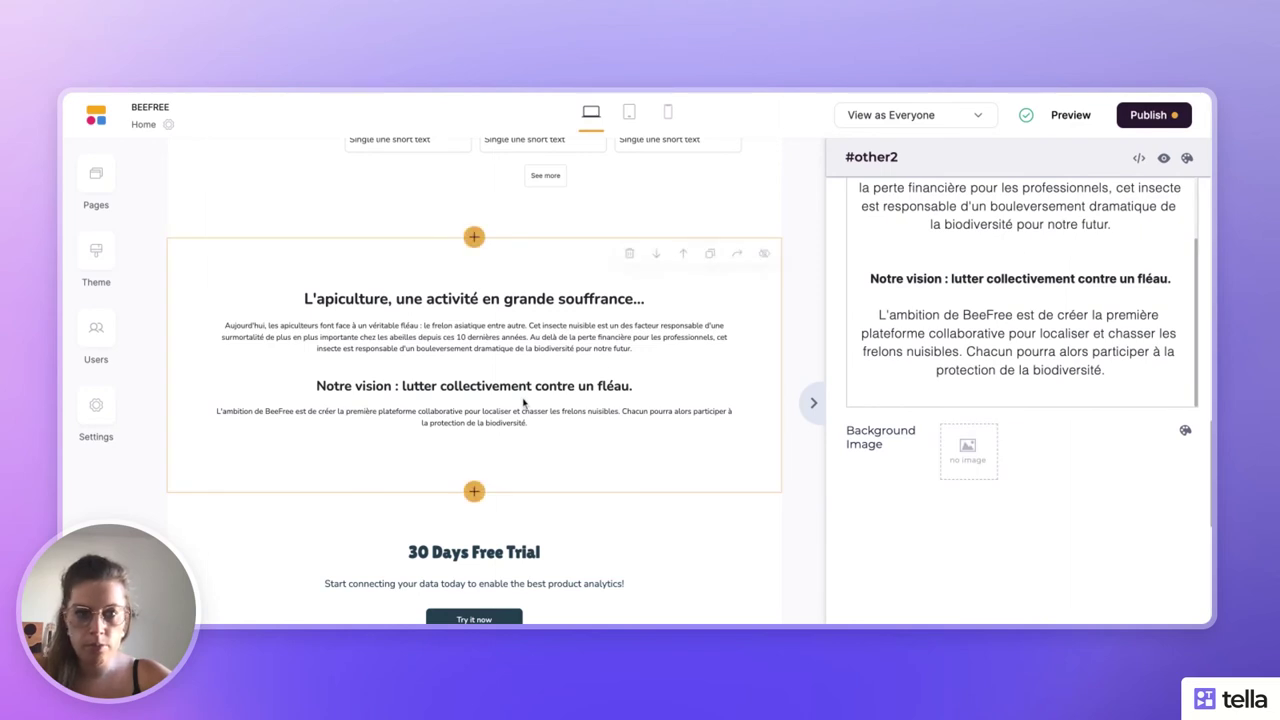
{"action": "scroll", "coordinate": [1020, 420], "scroll_direction": "up", "scroll_amount": 5}
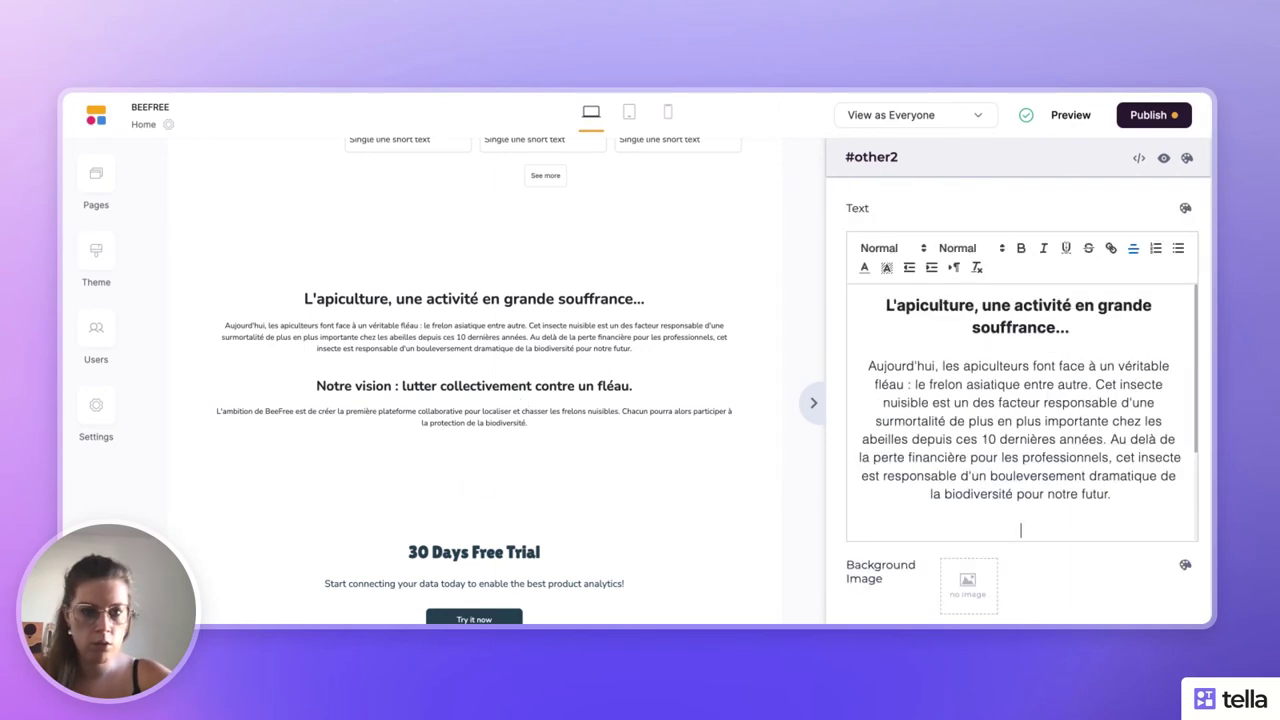
{"action": "key", "text": "ctrl+a"}
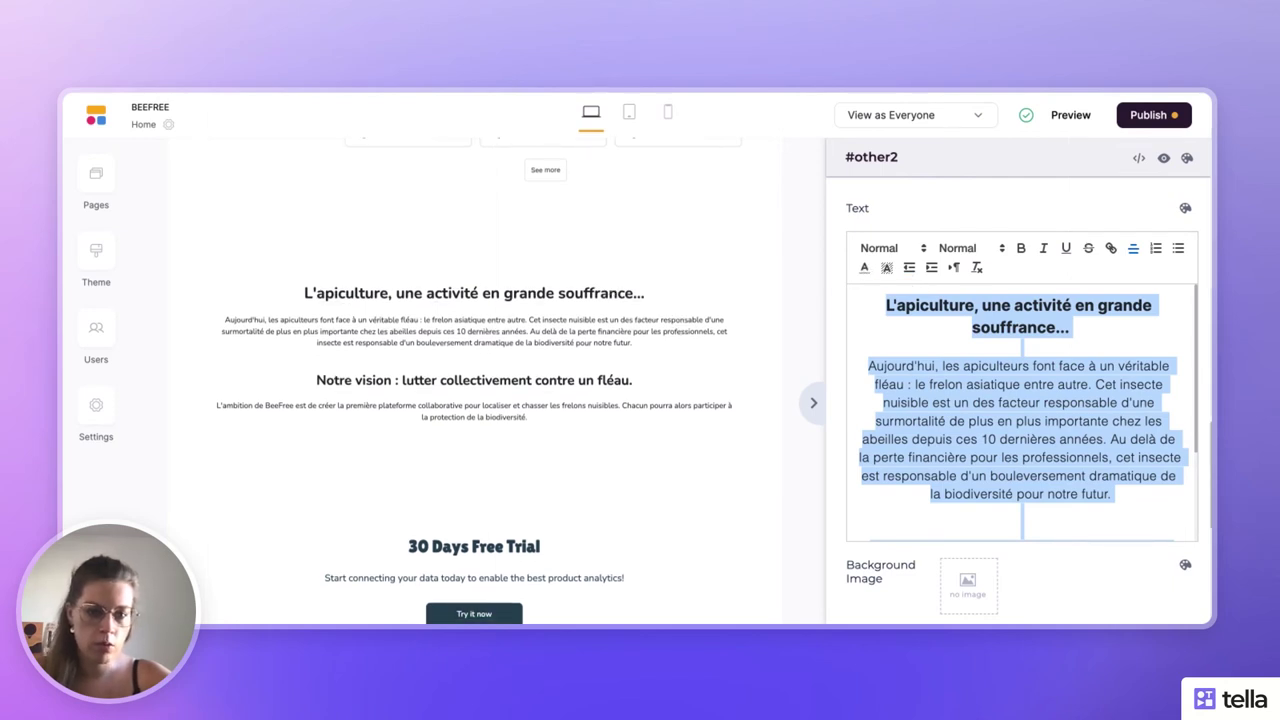
{"action": "left_click", "coordinate": [1125, 432]}
{"action": "left_click", "coordinate": [808, 410]}
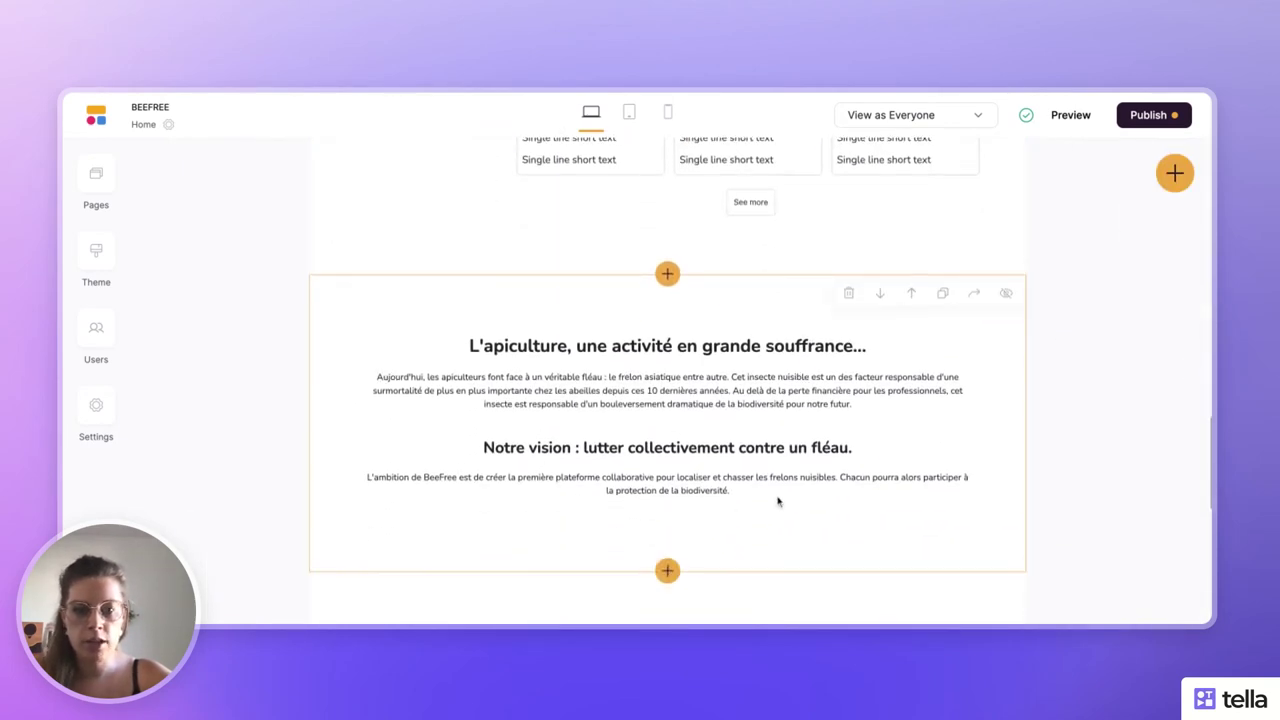
{"action": "scroll", "coordinate": [778, 502], "scroll_direction": "down", "scroll_amount": 3}
{"action": "left_click", "coordinate": [706, 337]}
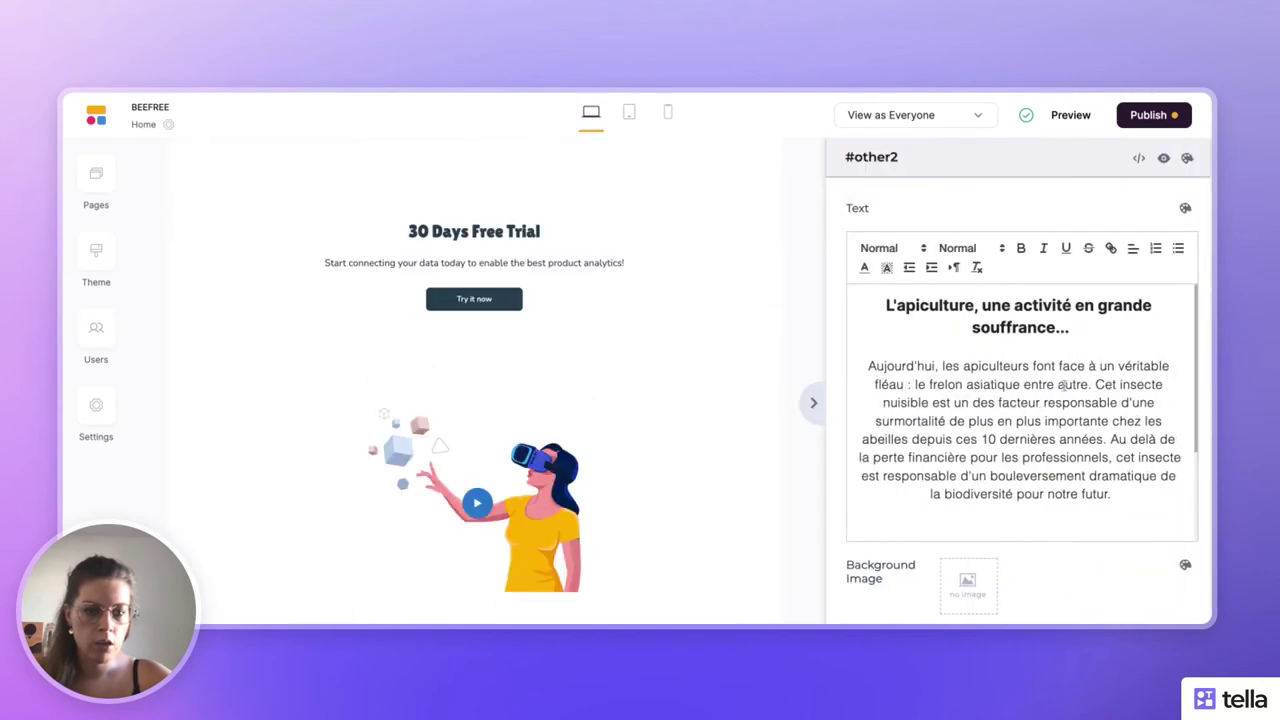
{"action": "left_click", "coordinate": [967, 585]}
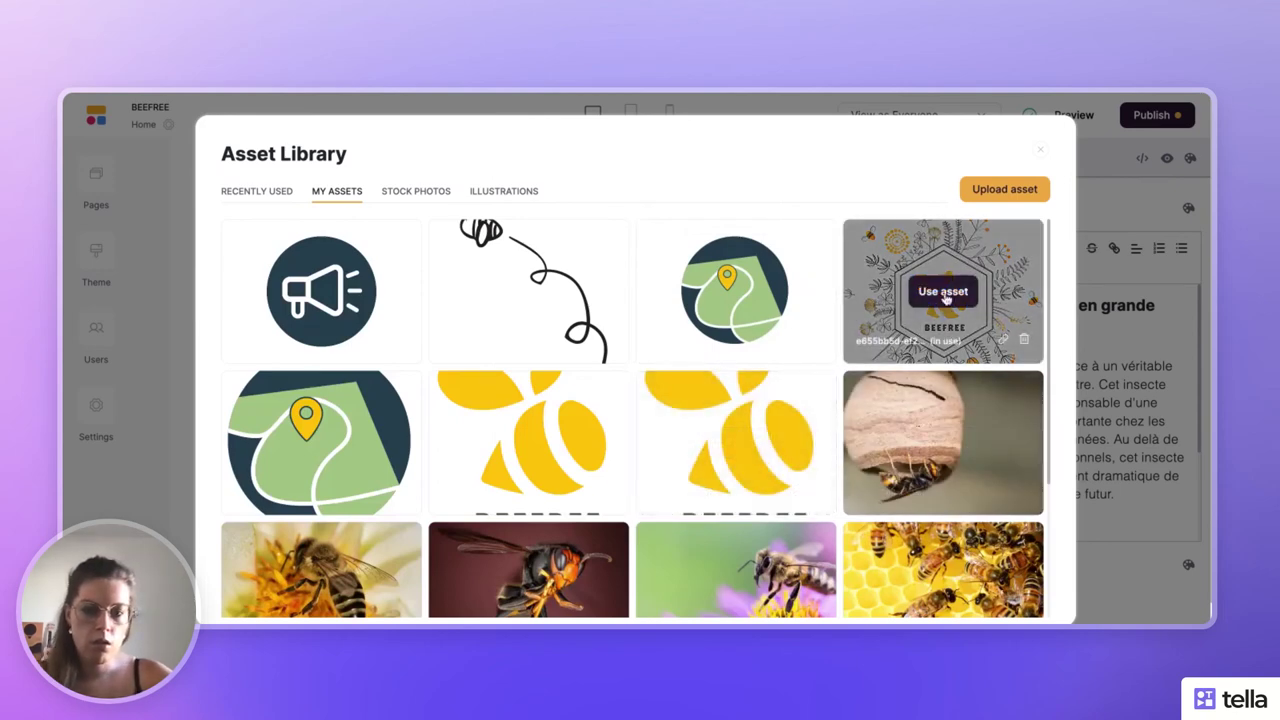
{"action": "left_click", "coordinate": [943, 291]}
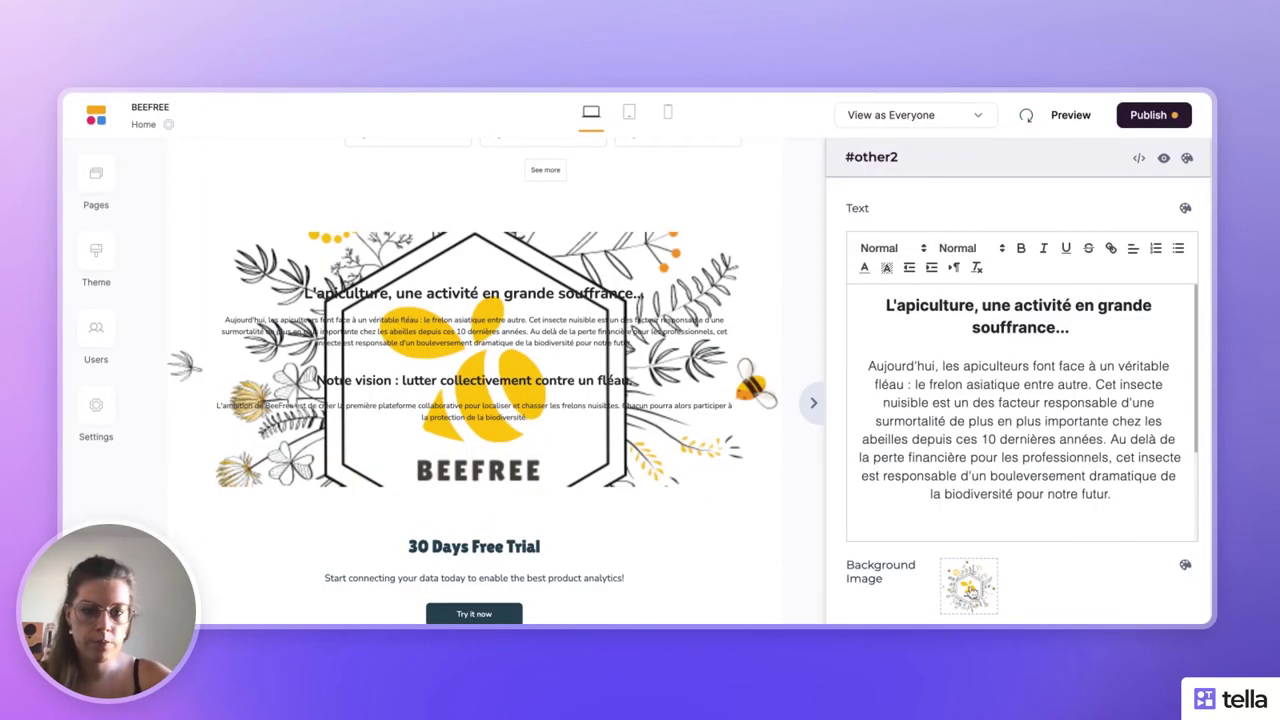
{"action": "left_click", "coordinate": [967, 585]}
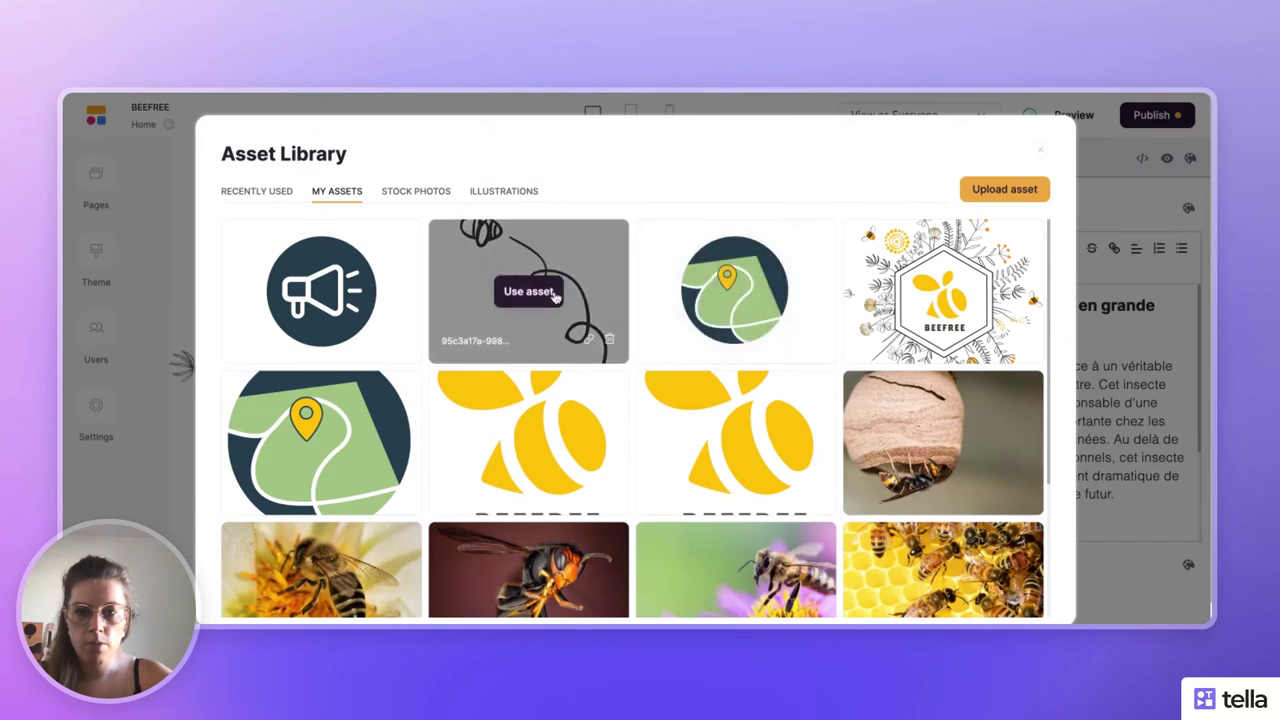
{"action": "left_click", "coordinate": [535, 292]}
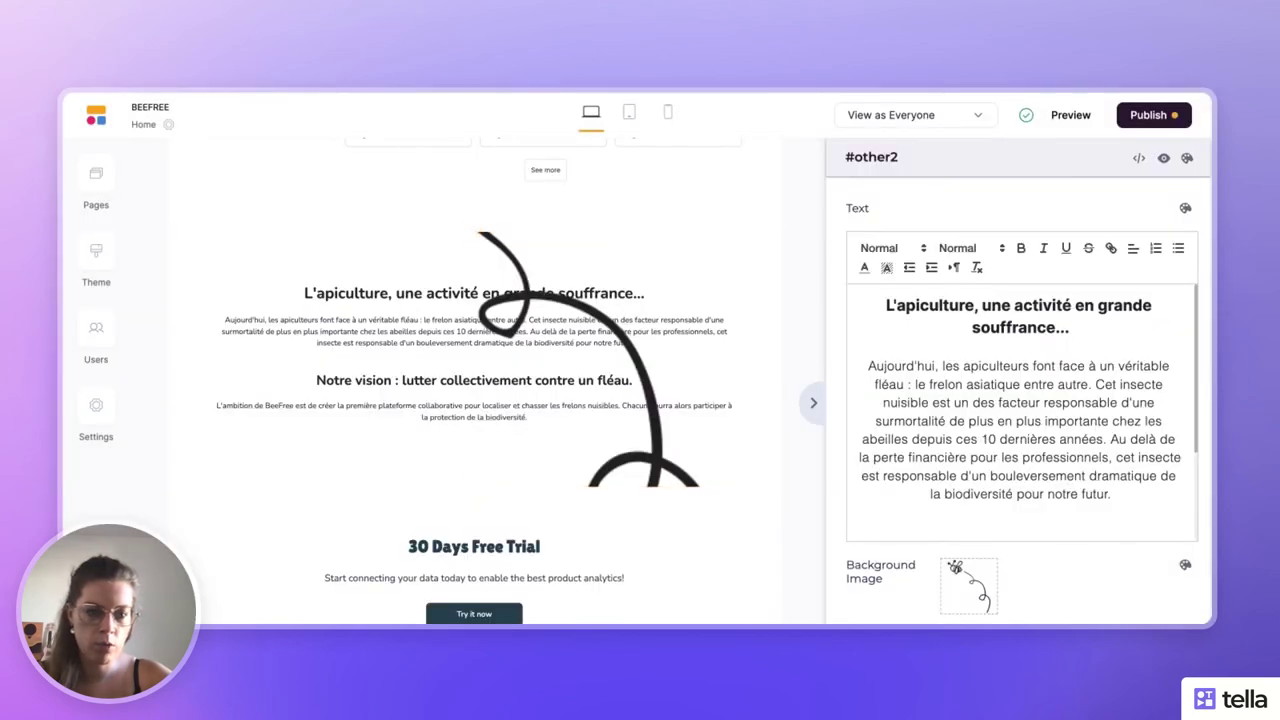
{"action": "left_click", "coordinate": [1185, 564]}
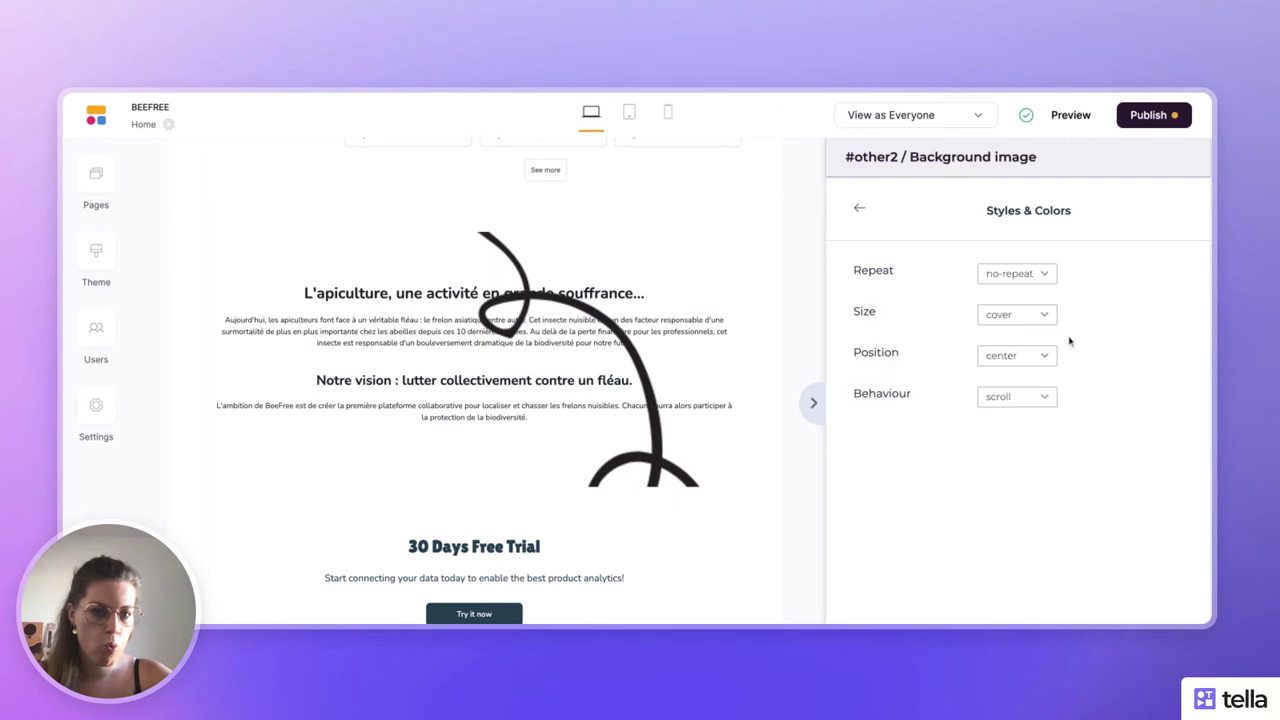
{"action": "left_click", "coordinate": [1040, 316]}
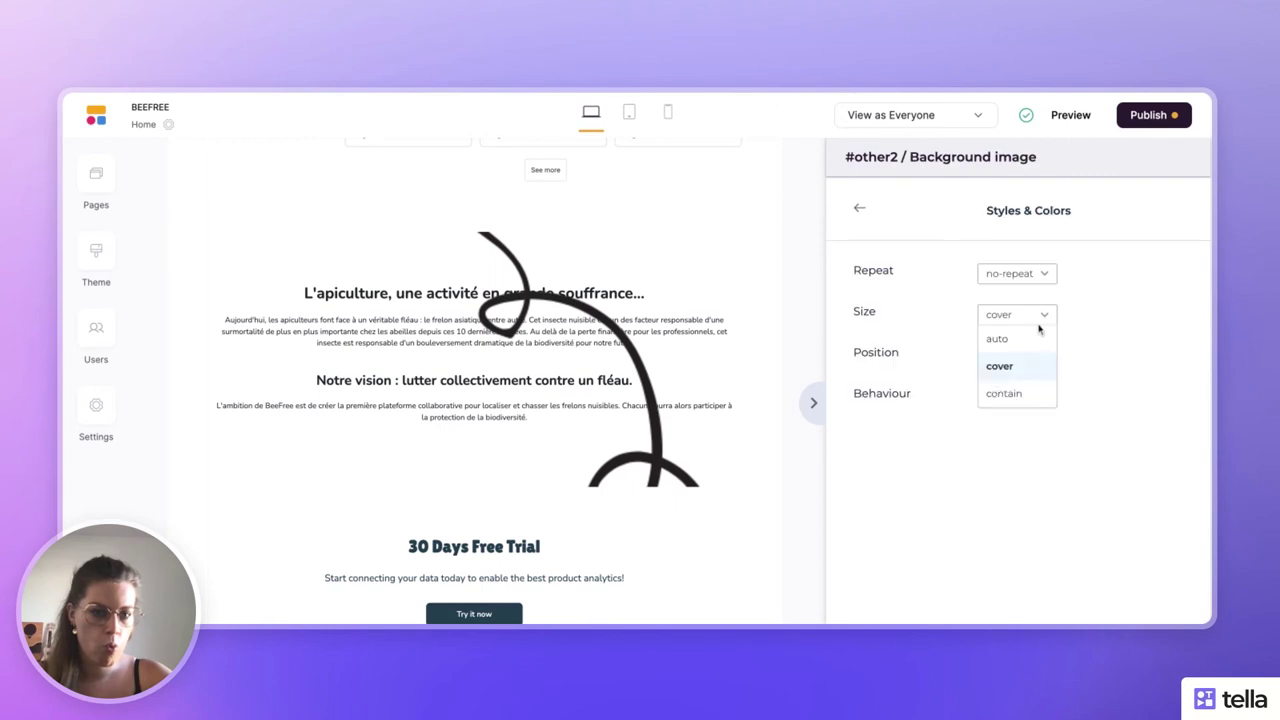
{"action": "left_click", "coordinate": [1032, 341]}
{"action": "left_click", "coordinate": [1034, 316]}
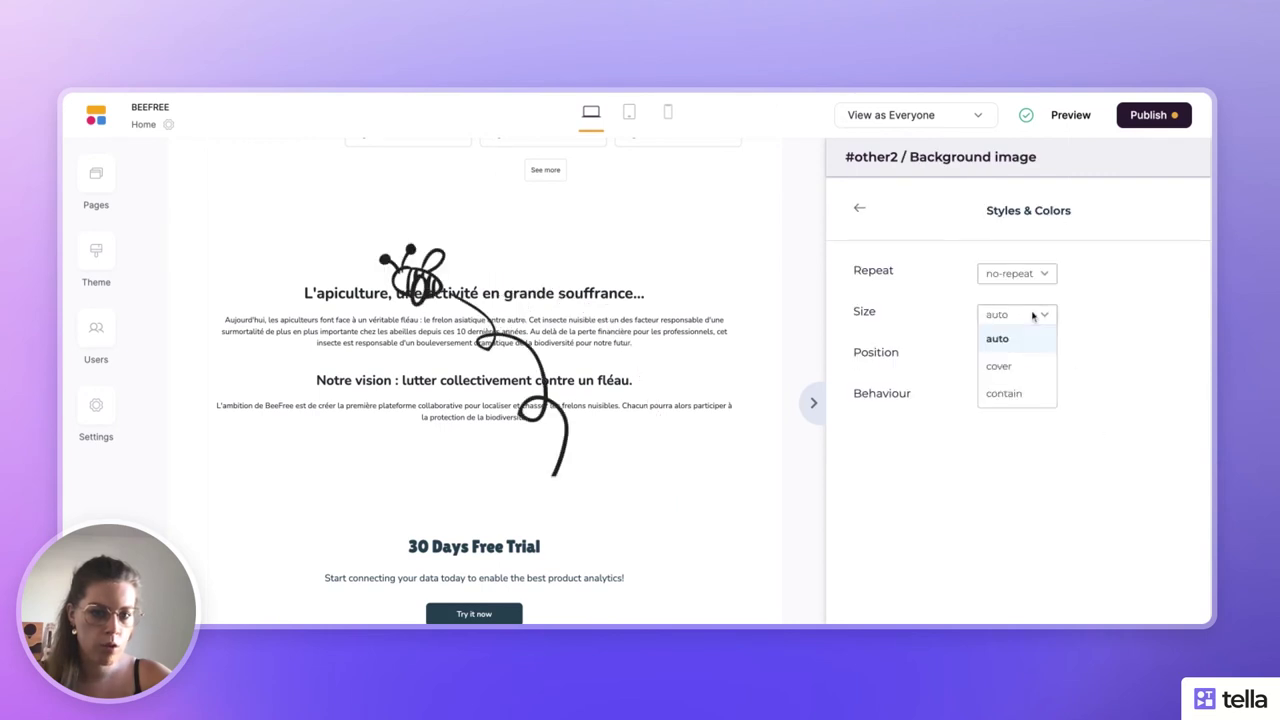
{"action": "left_click", "coordinate": [1024, 393]}
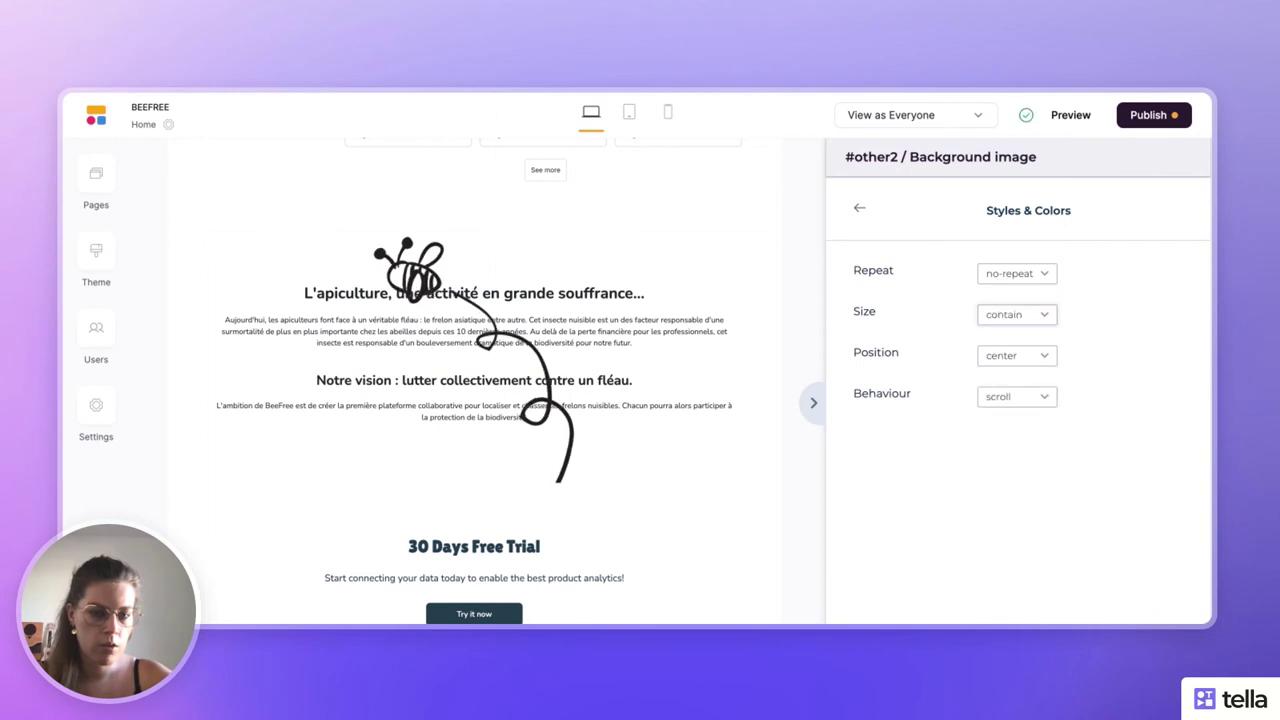
{"action": "left_click", "coordinate": [1024, 405]}
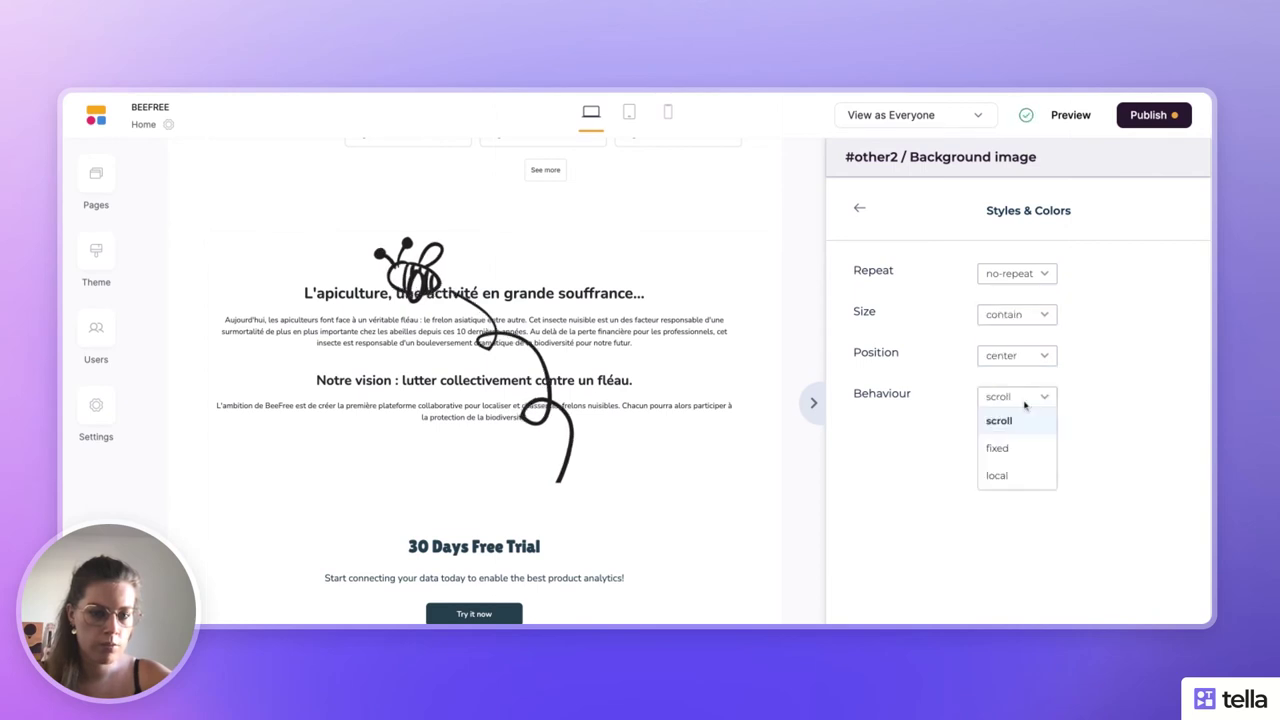
{"action": "left_click", "coordinate": [1023, 477]}
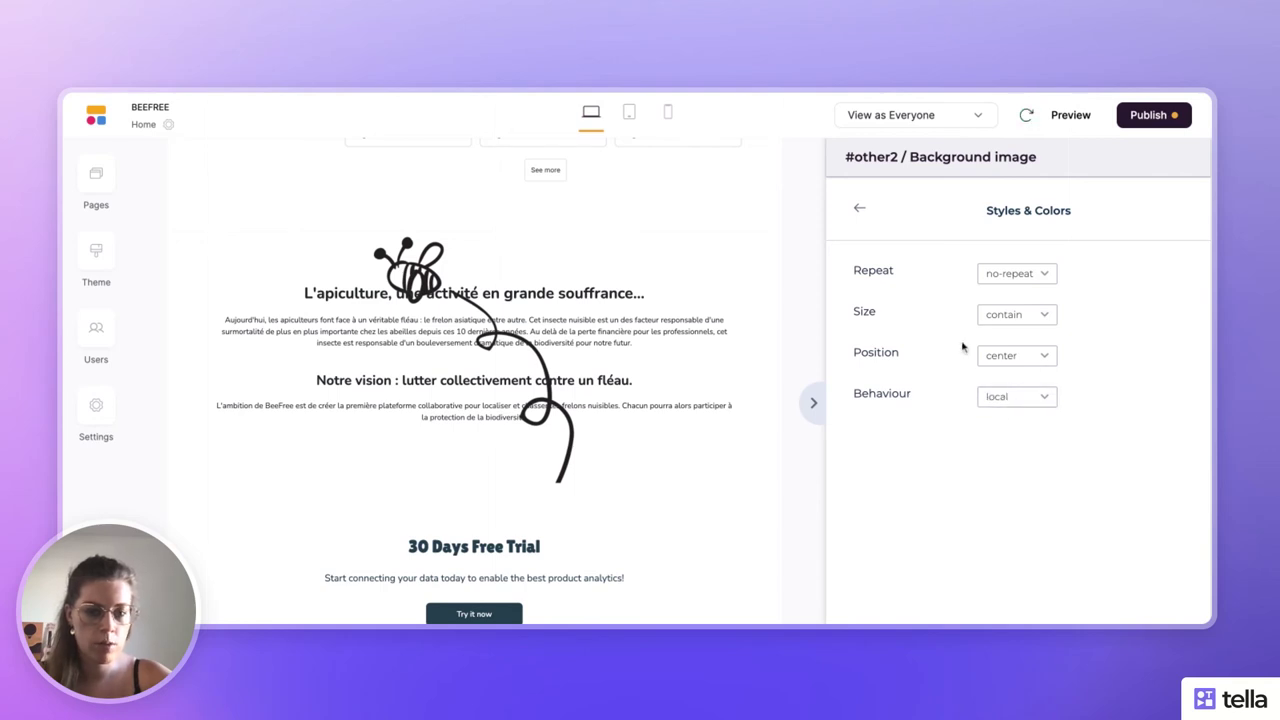
{"action": "left_click", "coordinate": [859, 208]}
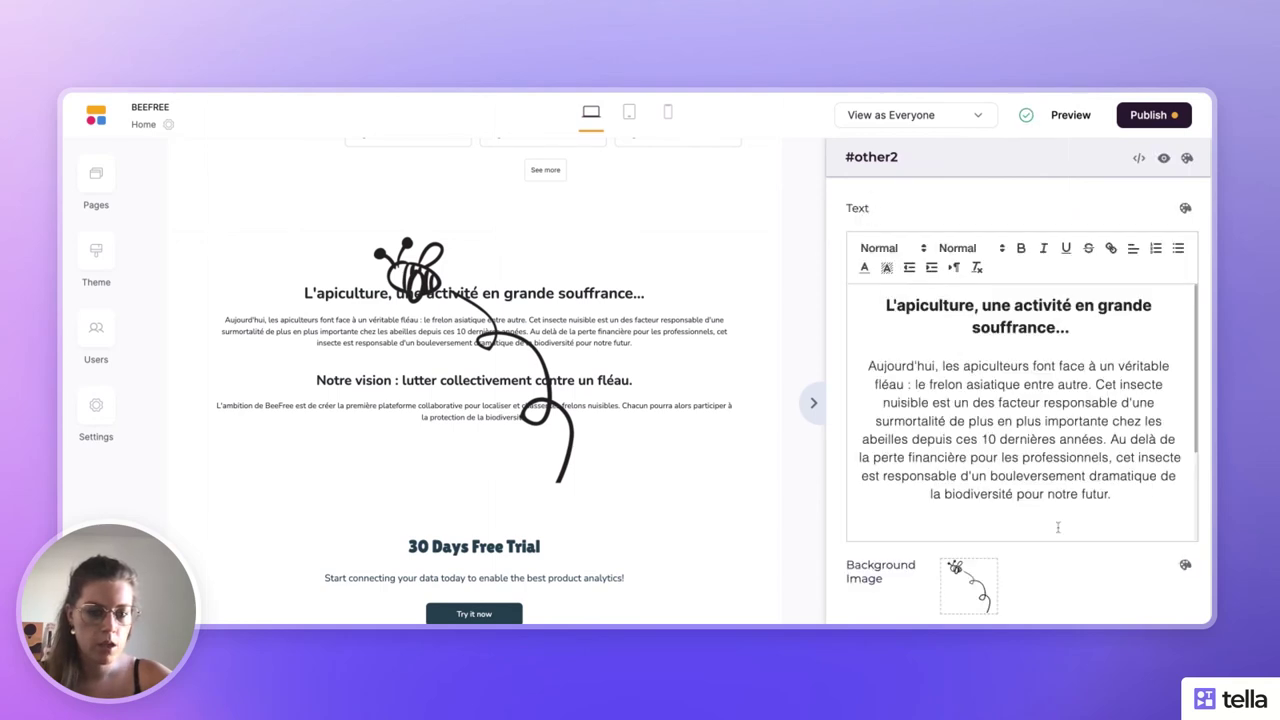
{"action": "left_click", "coordinate": [1006, 568]}
{"action": "left_click", "coordinate": [820, 408]}
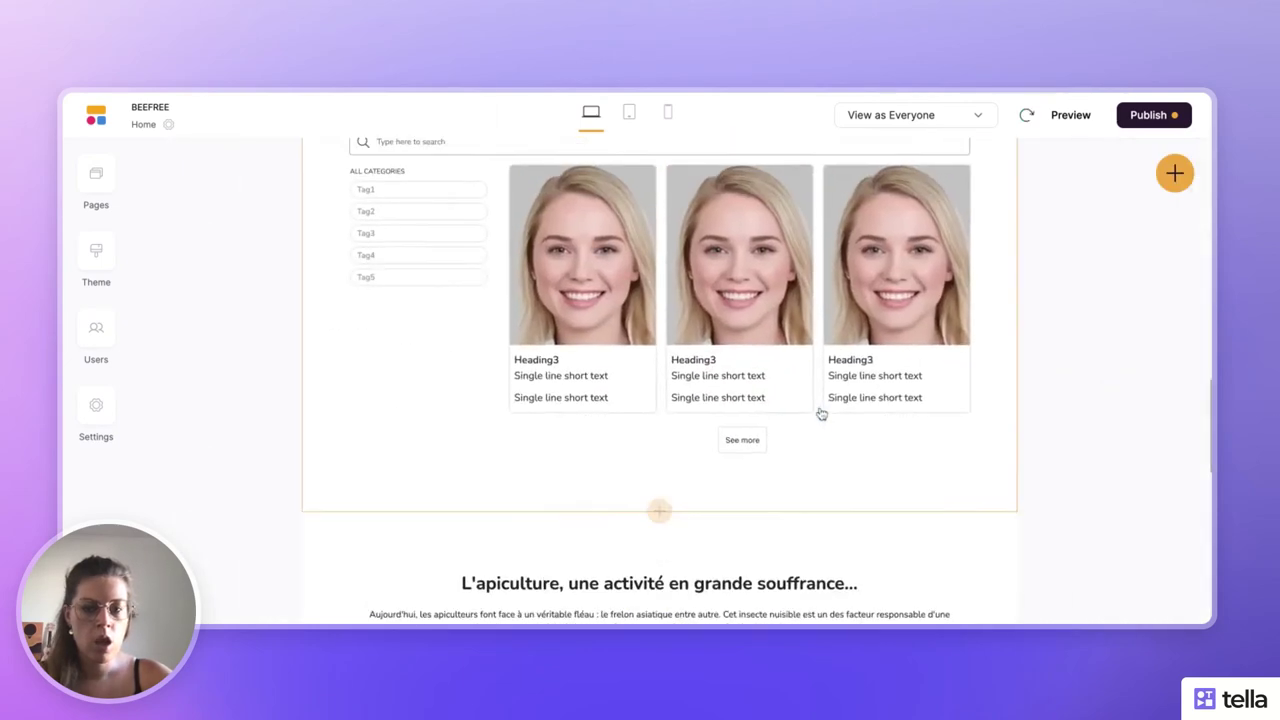
- Try dark navy, then dark grey, as the 30 Days Free Trial section background
{"action": "scroll", "coordinate": [821, 414], "scroll_direction": "down", "scroll_amount": 5}
{"action": "left_click", "coordinate": [866, 349]}
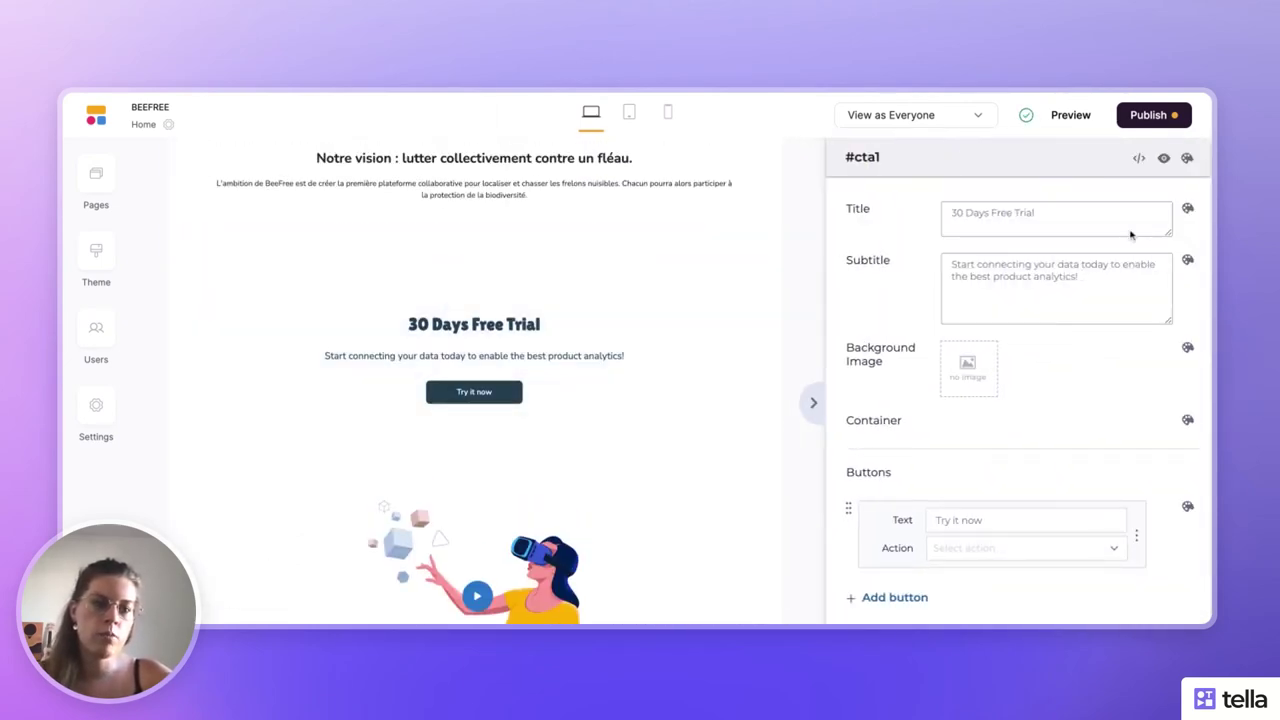
{"action": "left_click", "coordinate": [1187, 158]}
{"action": "left_click", "coordinate": [988, 279]}
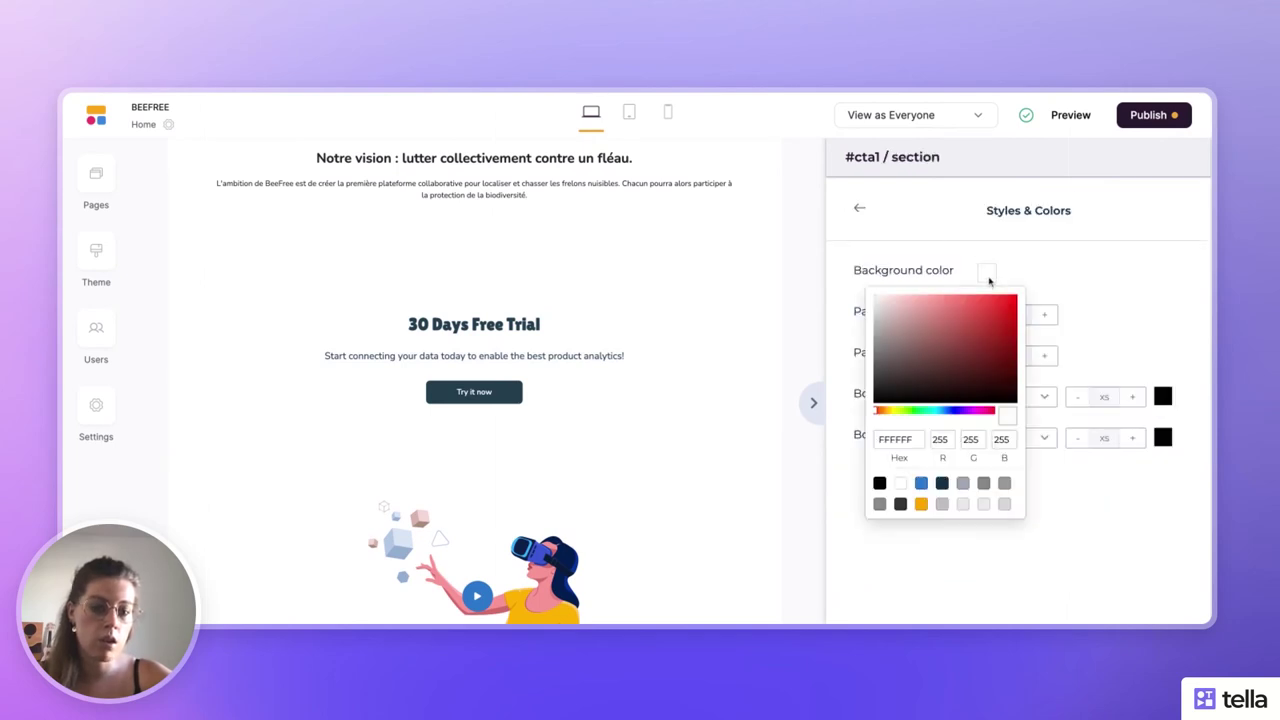
{"action": "left_click", "coordinate": [943, 485]}
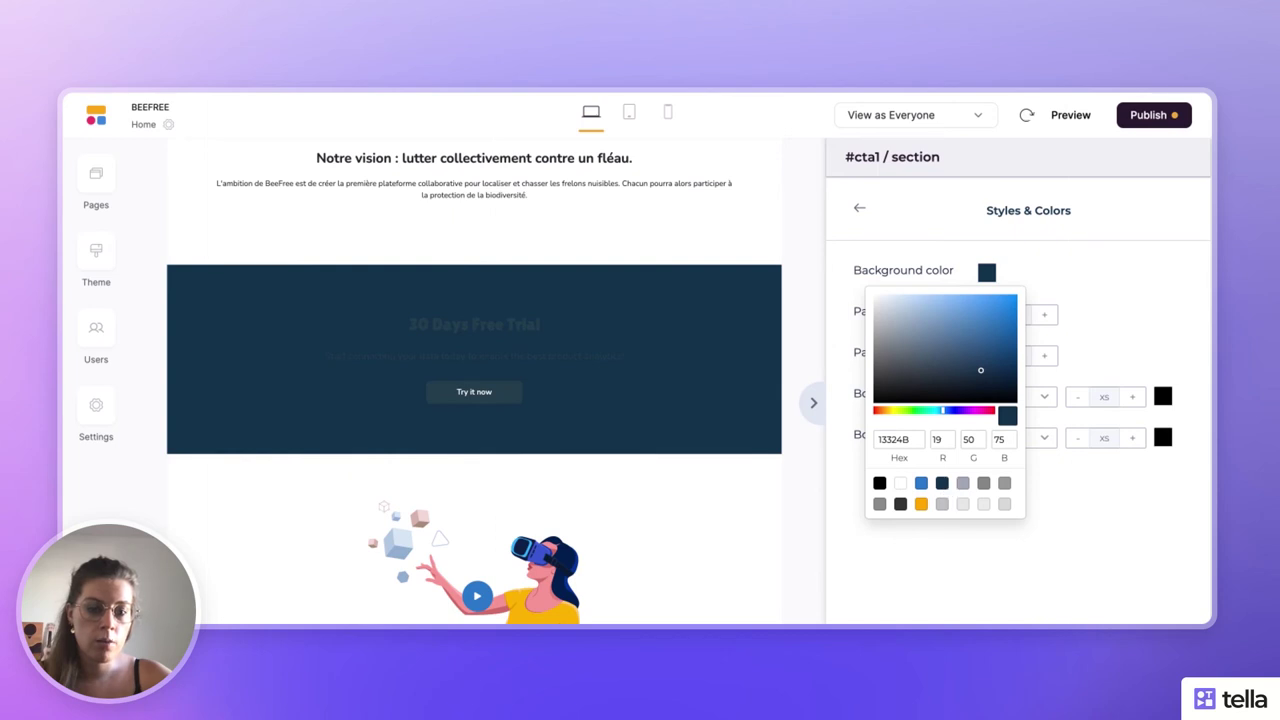
{"action": "left_click", "coordinate": [902, 508]}
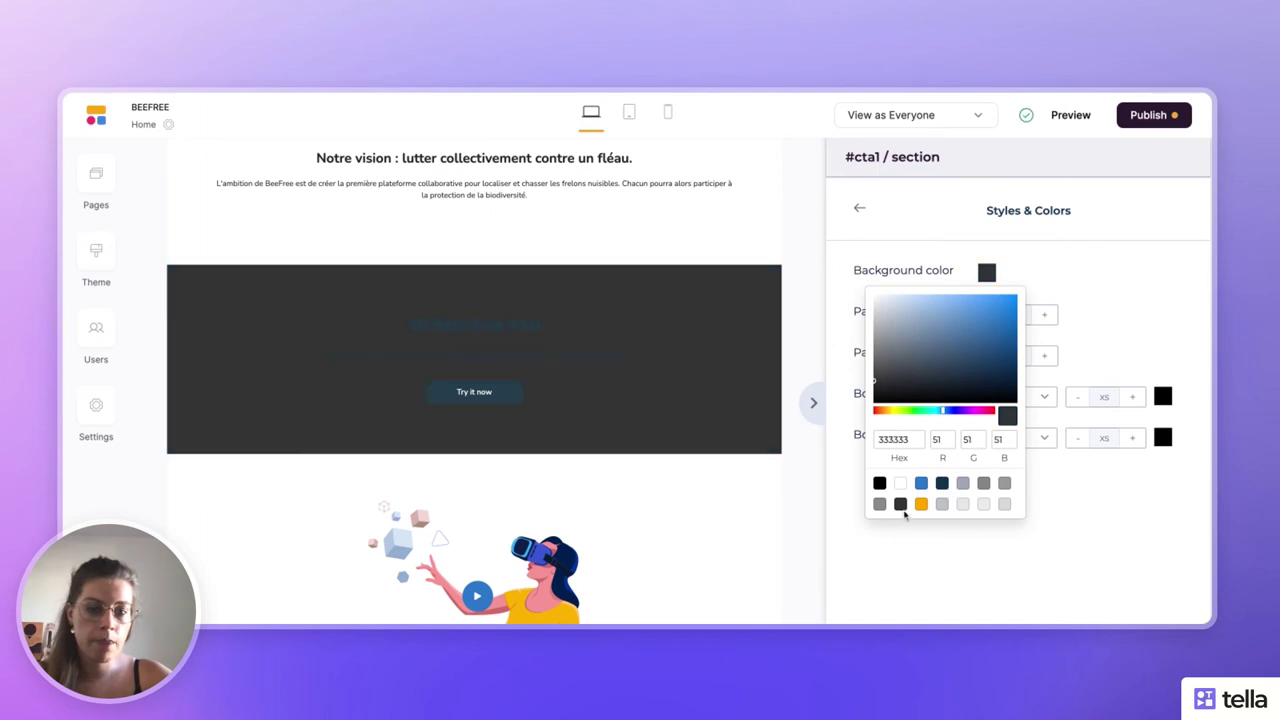
{"action": "left_click", "coordinate": [1117, 297]}
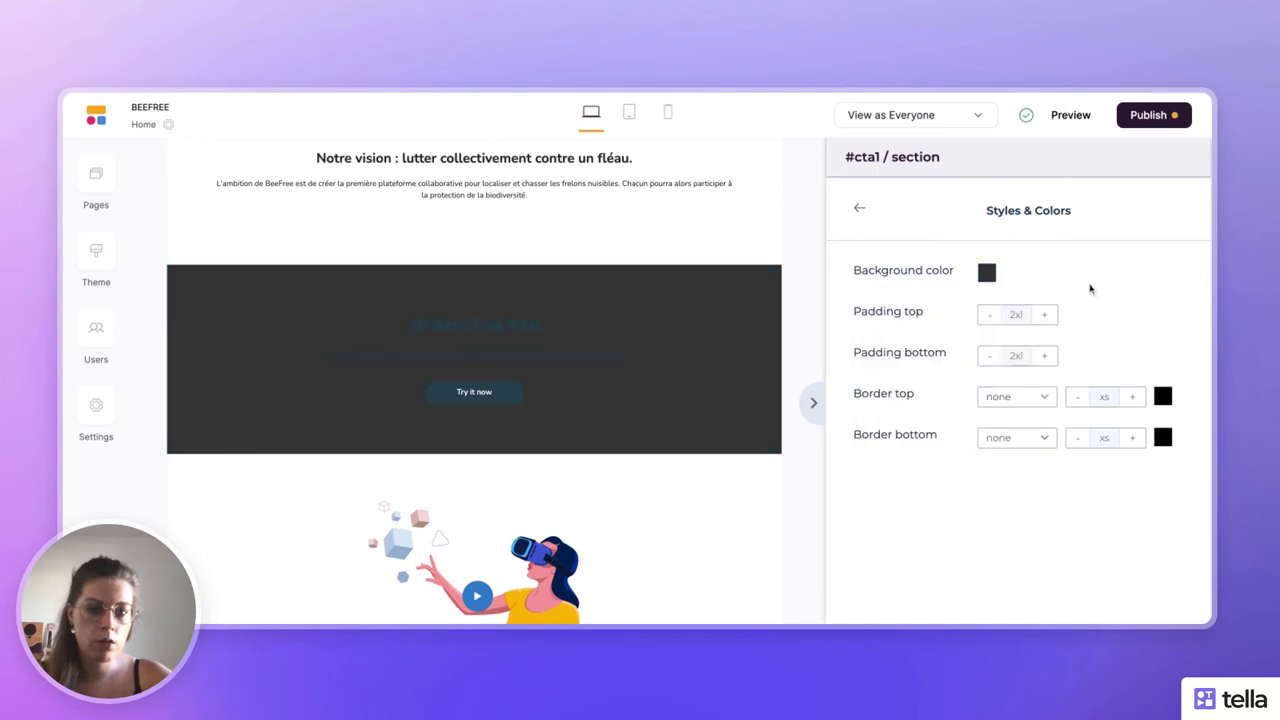
- Copy the theme's heading colour code 233d4d from the site theme settings
{"action": "left_click", "coordinate": [859, 209]}
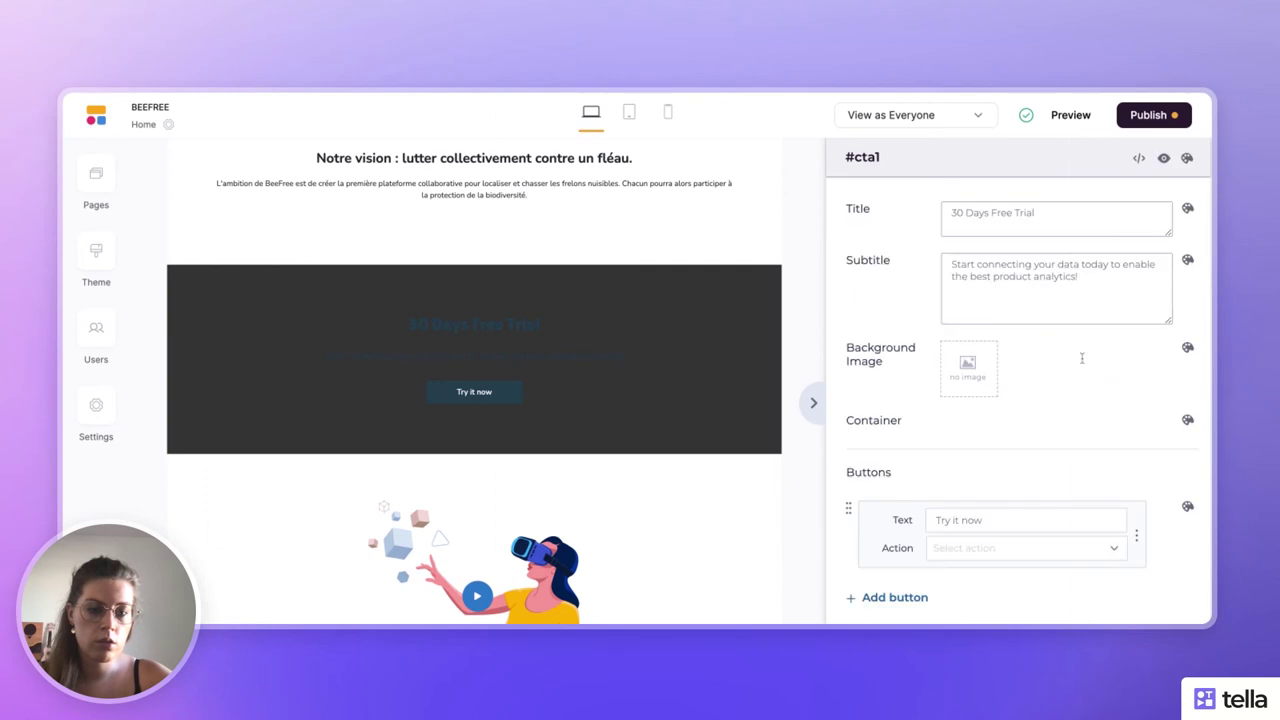
{"action": "scroll", "coordinate": [1082, 358], "scroll_direction": "down", "scroll_amount": 2}
{"action": "scroll", "coordinate": [1082, 358], "scroll_direction": "up", "scroll_amount": 2}
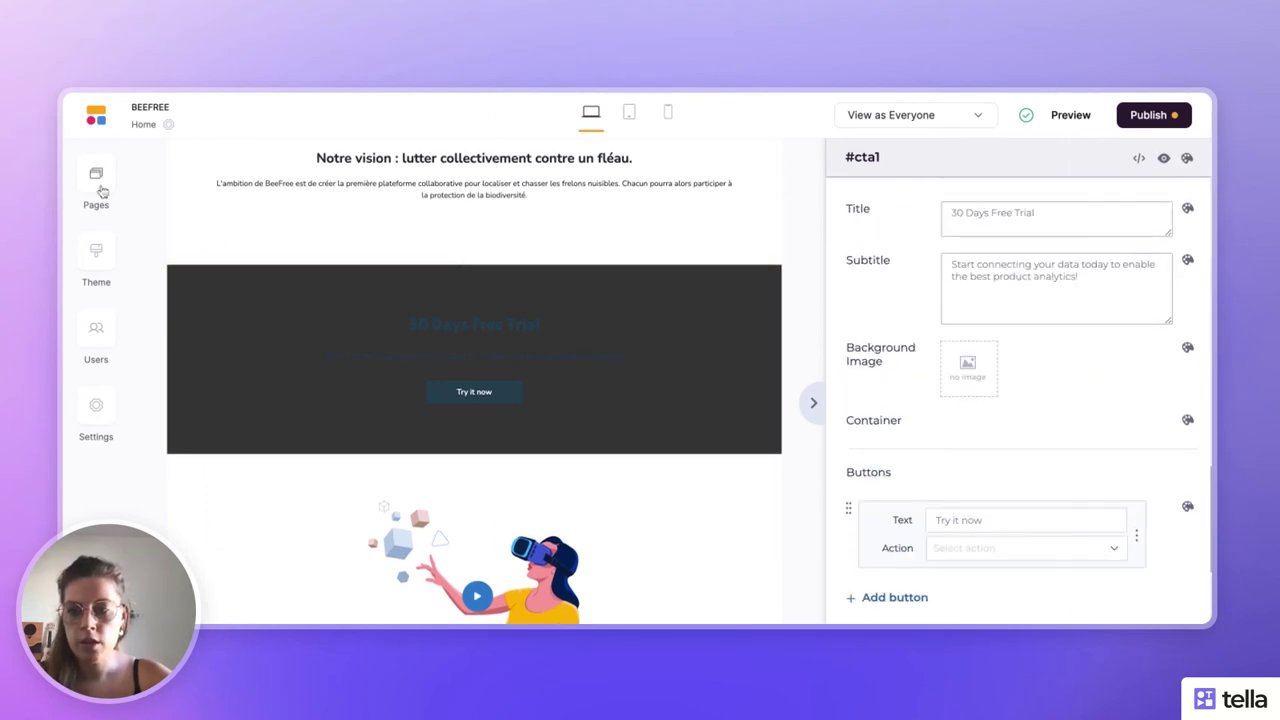
{"action": "left_click", "coordinate": [96, 250]}
{"action": "scroll", "coordinate": [309, 380], "scroll_direction": "down", "scroll_amount": 4}
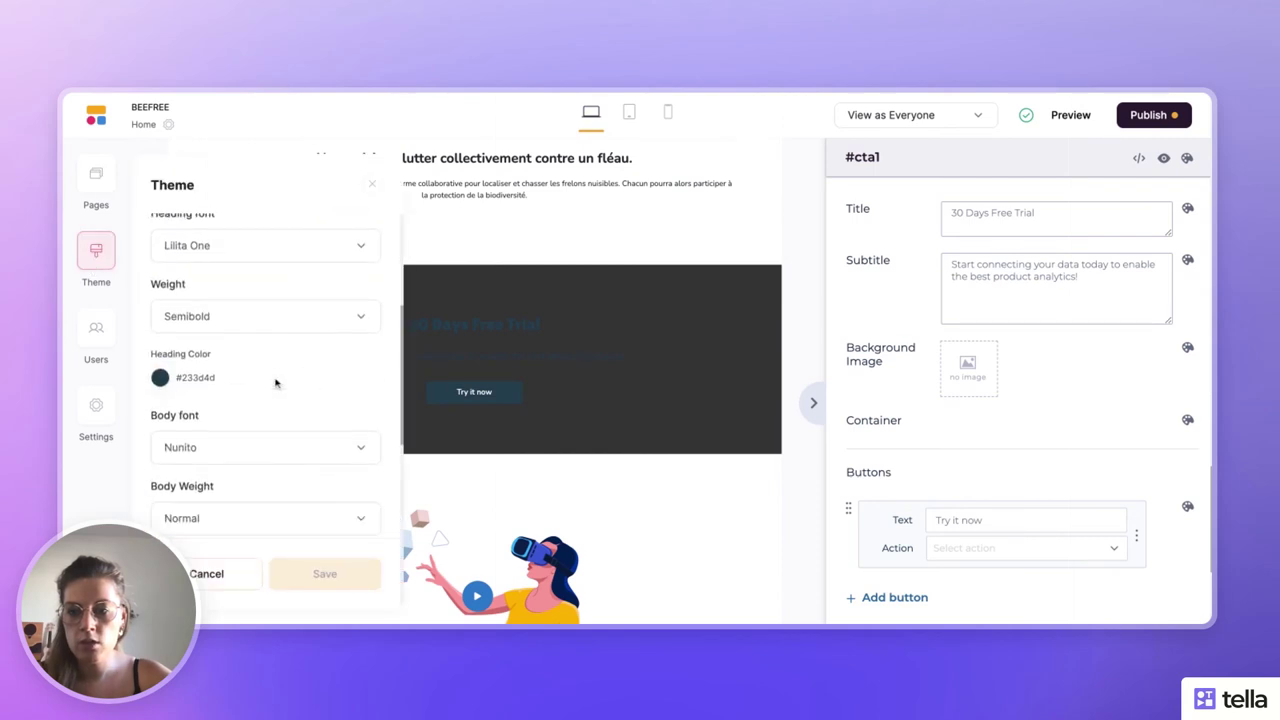
{"action": "double_click", "coordinate": [223, 377]}
{"action": "key", "text": "ctrl+c"}
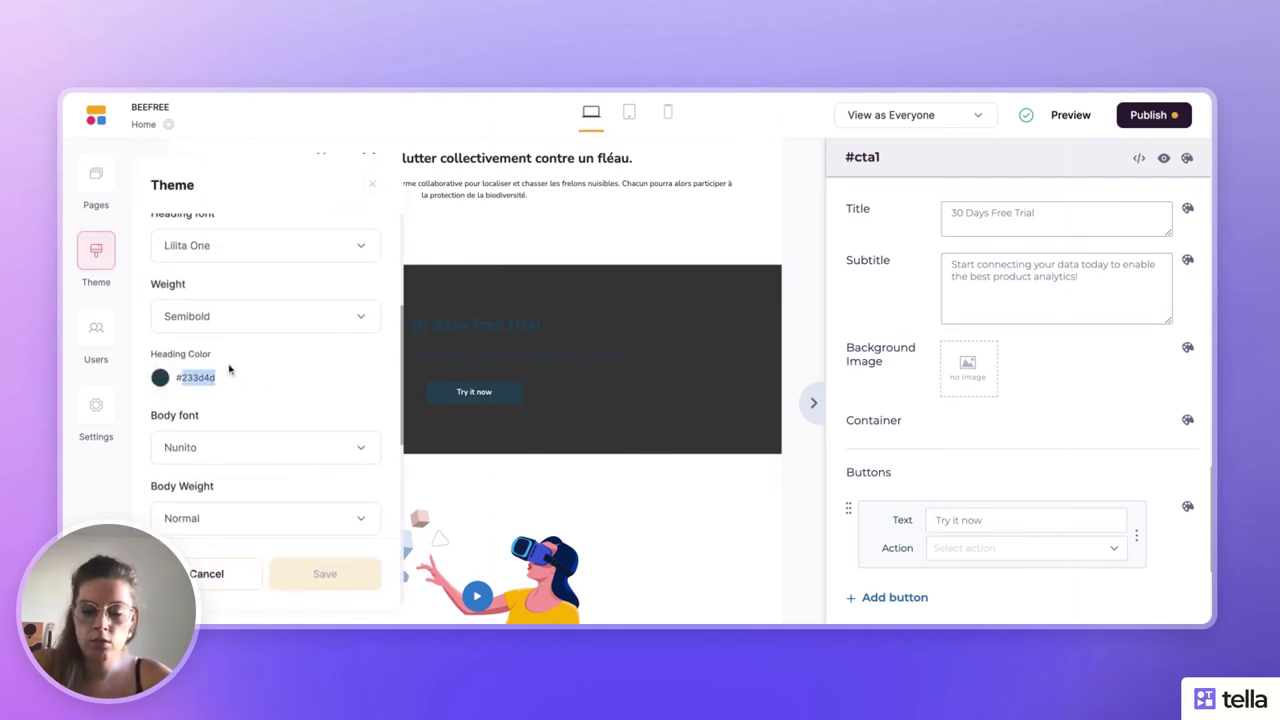
{"action": "left_click", "coordinate": [551, 414]}
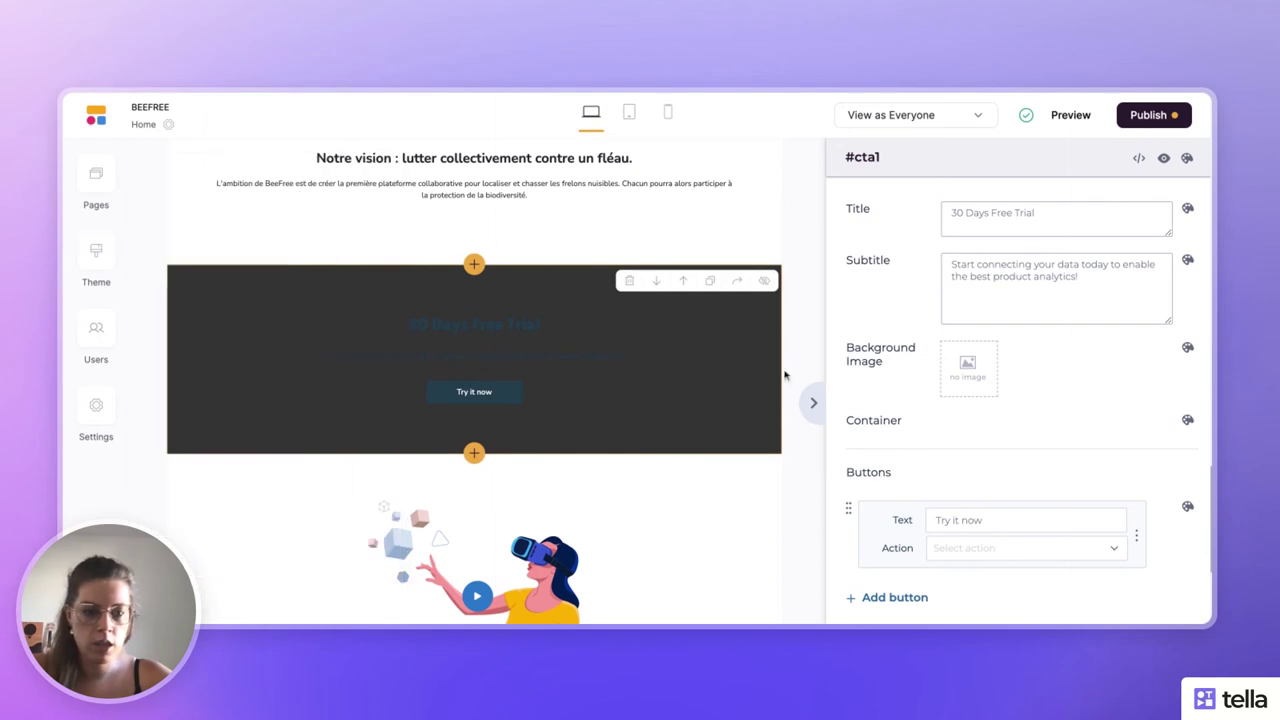
- Set the call-to-action section background colour to 233d4d
{"action": "scroll", "coordinate": [1034, 403], "scroll_direction": "down", "scroll_amount": 2}
{"action": "scroll", "coordinate": [1100, 300], "scroll_direction": "up", "scroll_amount": 2}
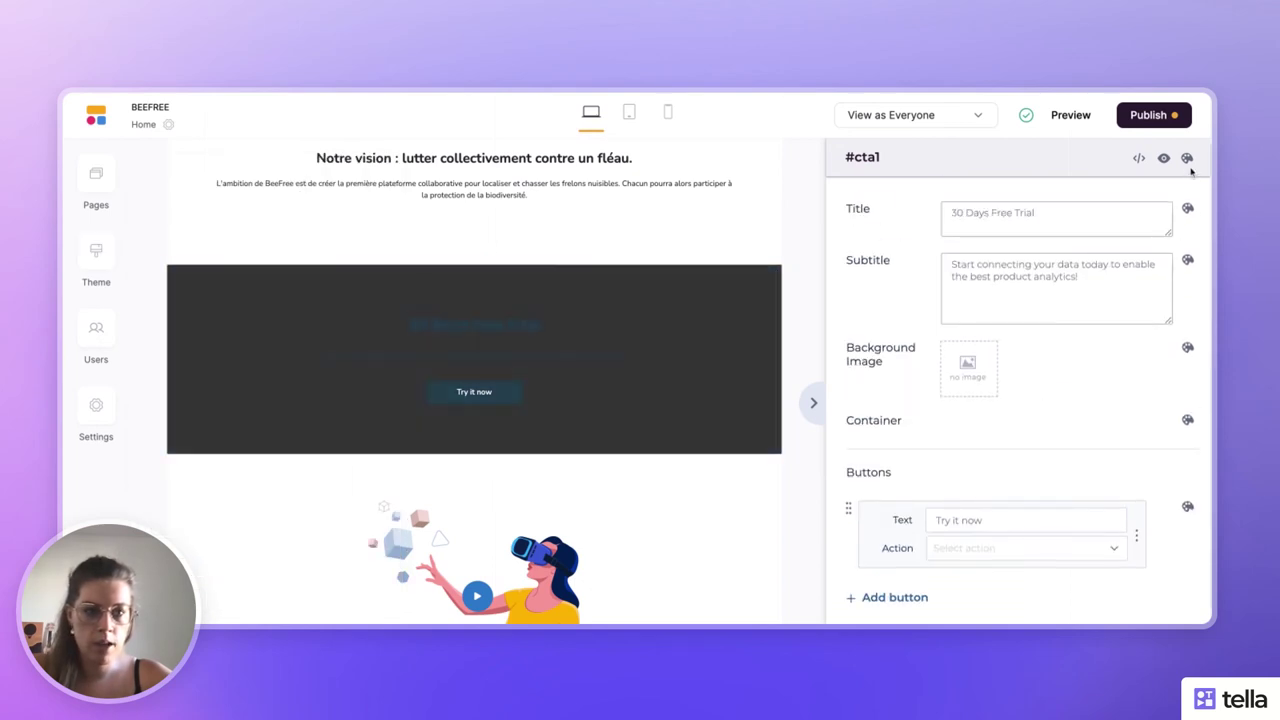
{"action": "left_click", "coordinate": [1187, 158]}
{"action": "left_click", "coordinate": [987, 275]}
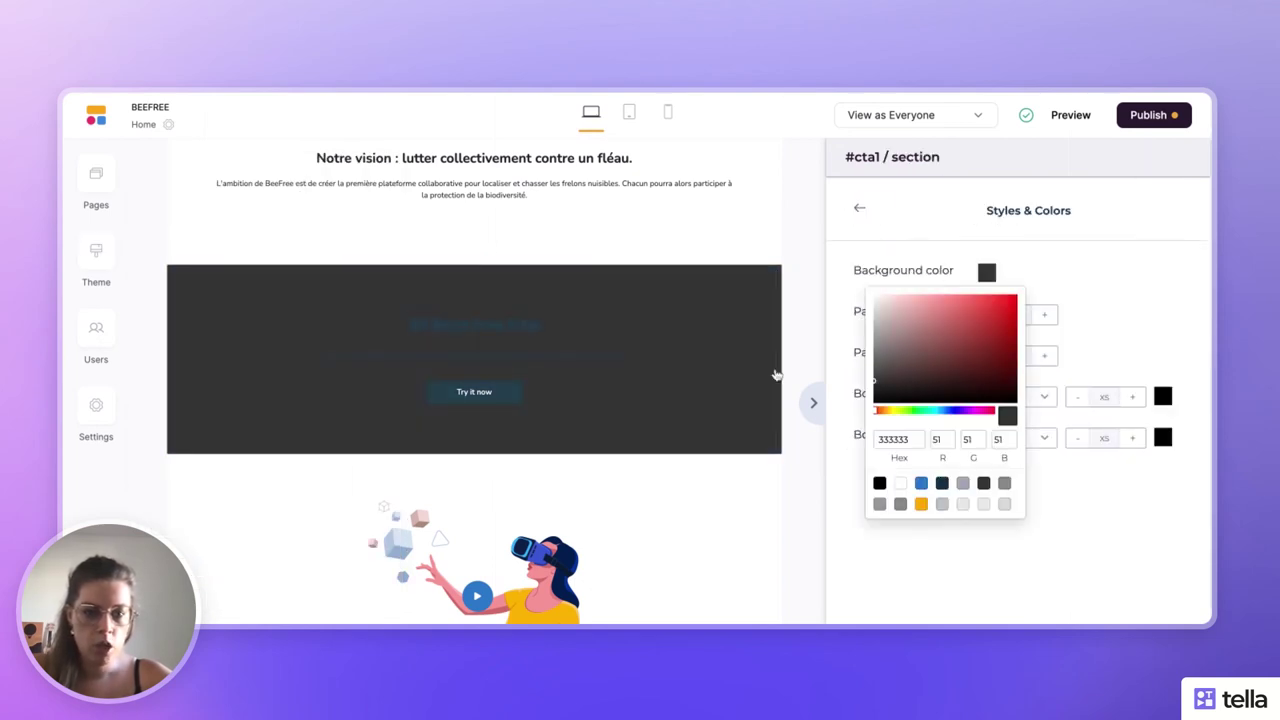
{"action": "key", "text": "ctrl+a"}
{"action": "key", "text": "ctrl+v"}
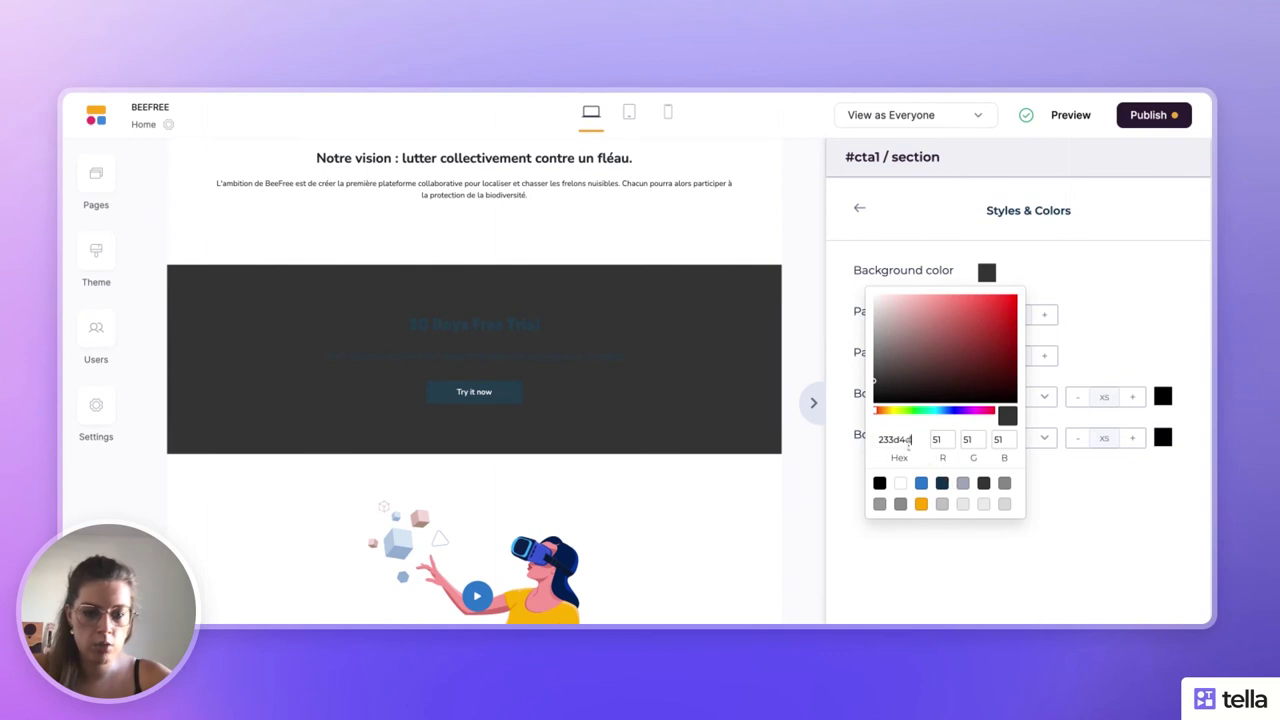
{"action": "left_click", "coordinate": [1078, 481]}
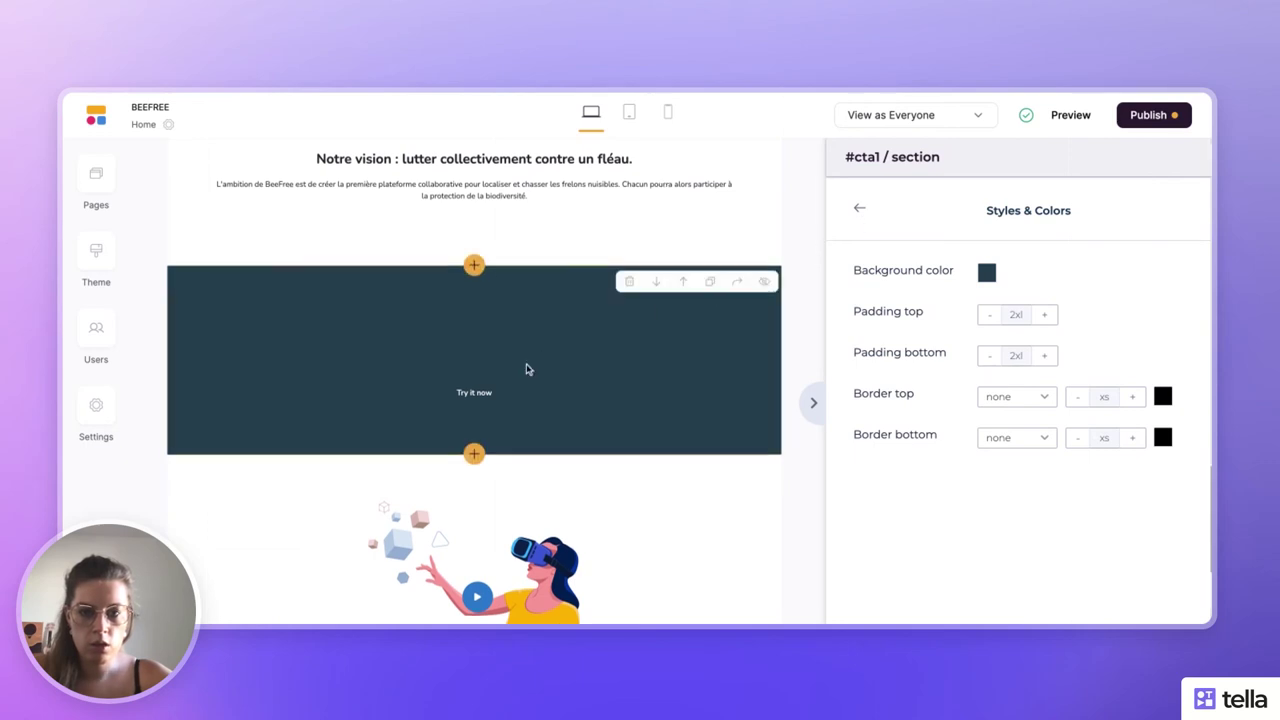
{"action": "scroll", "coordinate": [526, 366], "scroll_direction": "up", "scroll_amount": 3}
{"action": "left_click", "coordinate": [635, 364]}
- Look over the apiculture section, then reselect the call-to-action section
{"action": "scroll", "coordinate": [700, 330], "scroll_direction": "up", "scroll_amount": 1}
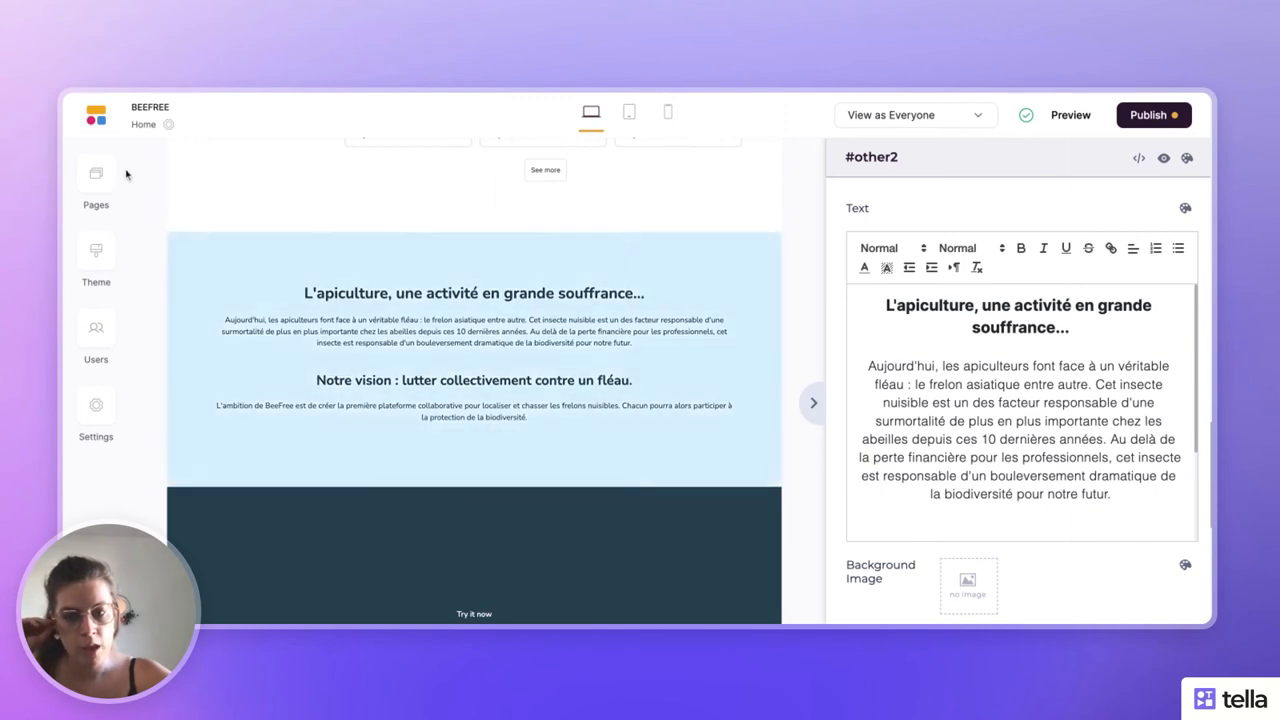
{"action": "scroll", "coordinate": [354, 369], "scroll_direction": "down", "scroll_amount": 4}
{"action": "left_click", "coordinate": [354, 369]}
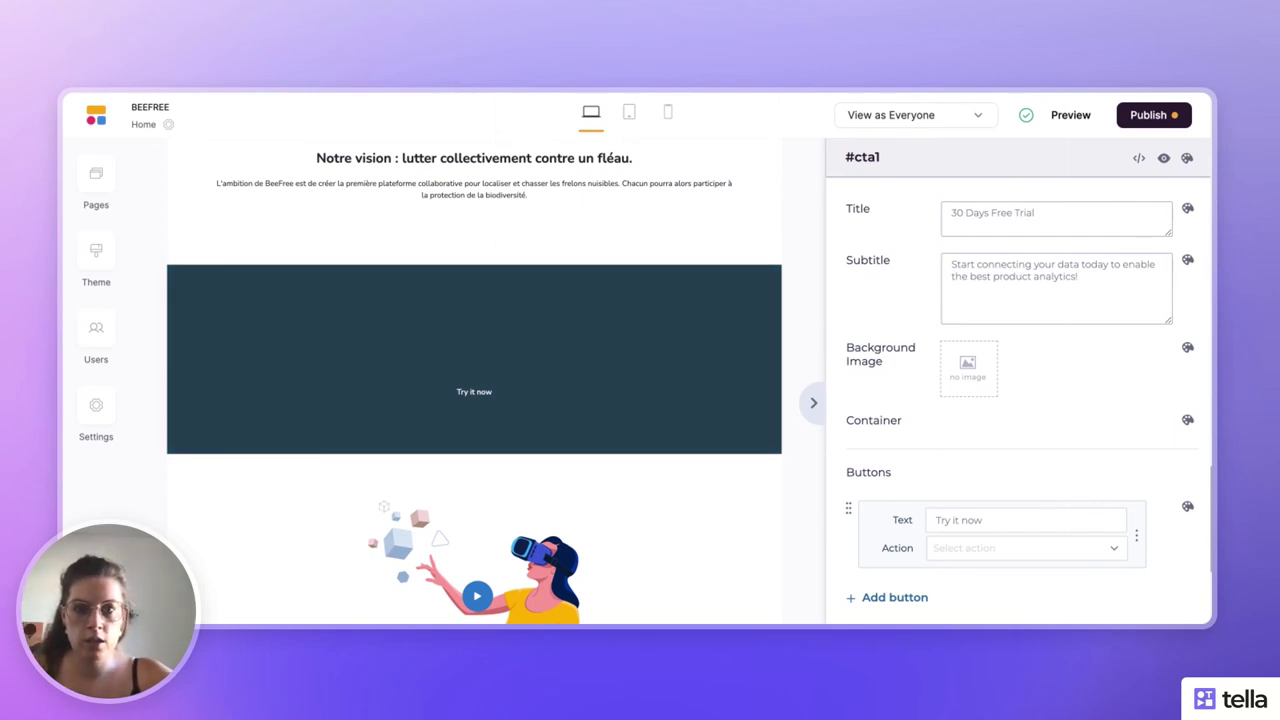
- Enter the title 'Désinsectiseur ? Intégrez notre annuaire.' and the French subtitle about the nest list
{"action": "left_click", "coordinate": [987, 222]}
{"action": "type", "text": "Désinsectiseur ? Intégrez notre annuaire."}
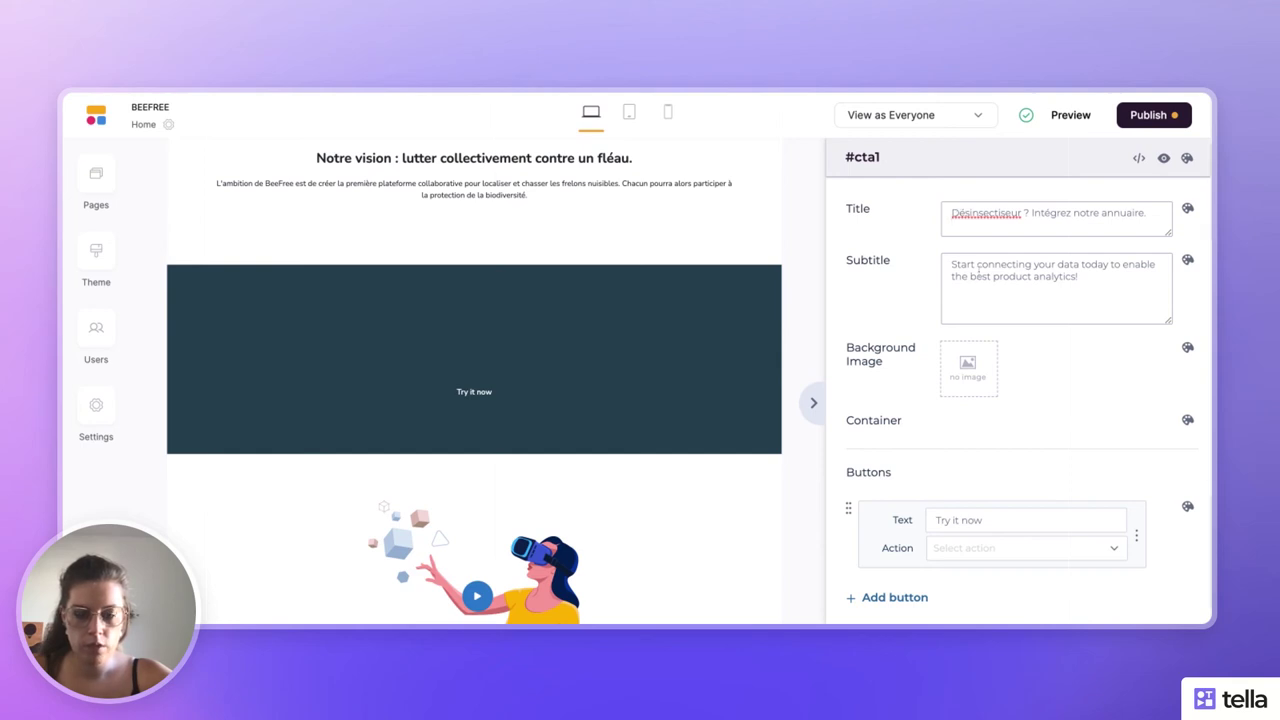
{"action": "left_click", "coordinate": [980, 274]}
{"action": "type", "text": "Accéder à la liste des nids et obtenez une meilleure visibilité de votre activité. Soyez contacté par les personnes qui souhaitent détruire un nid de nuisibles."}
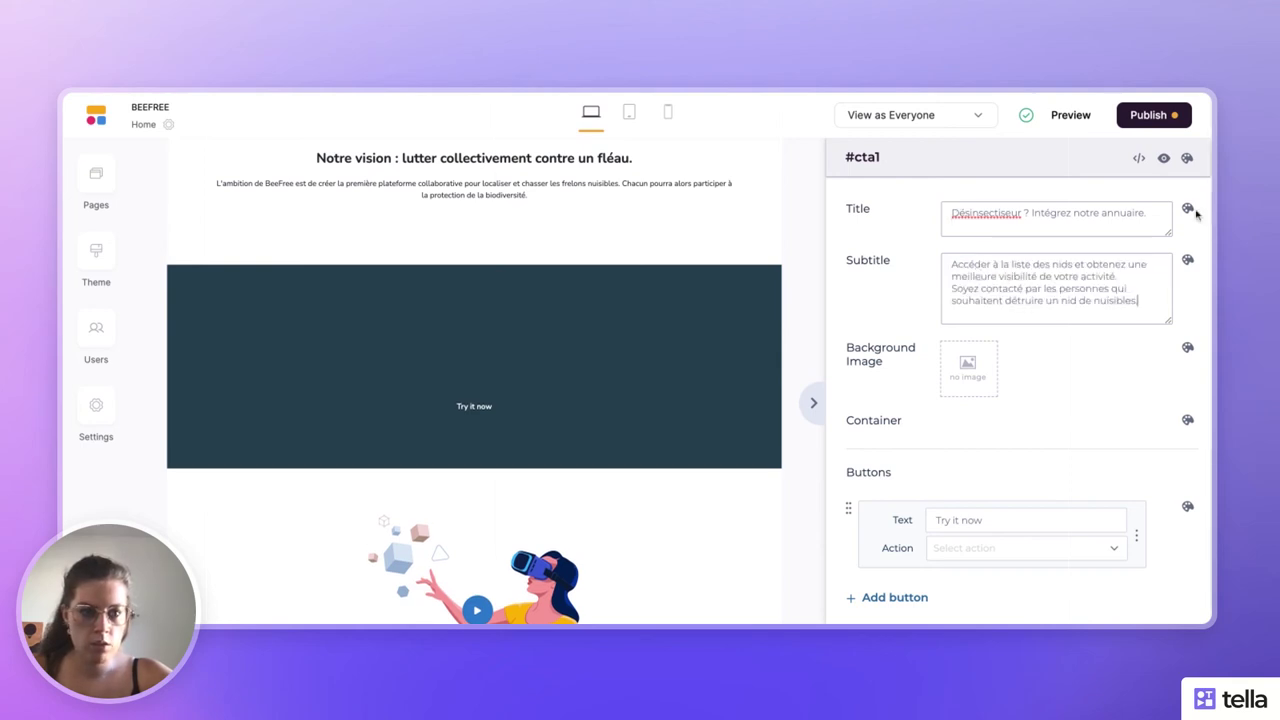
- Set the text colour of both the title and subtitle to white
{"action": "left_click", "coordinate": [1187, 208]}
{"action": "left_click", "coordinate": [1075, 273]}
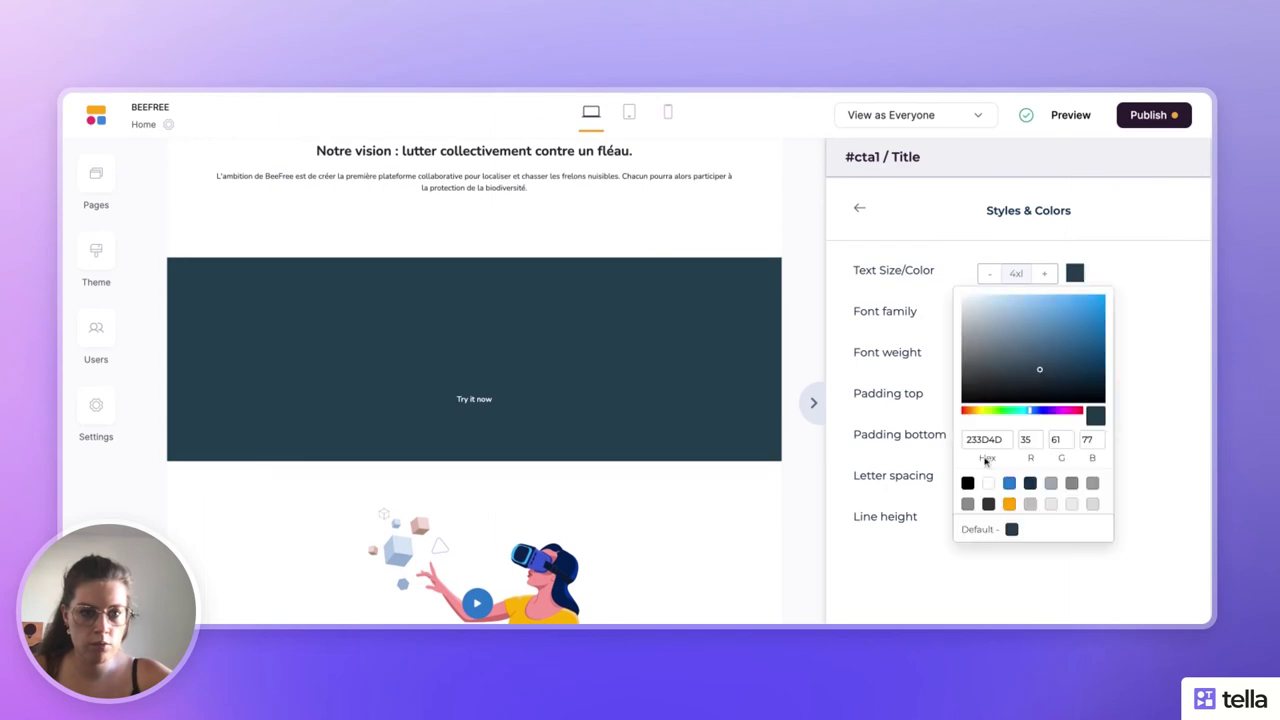
{"action": "left_click", "coordinate": [988, 483]}
{"action": "left_click", "coordinate": [1121, 322]}
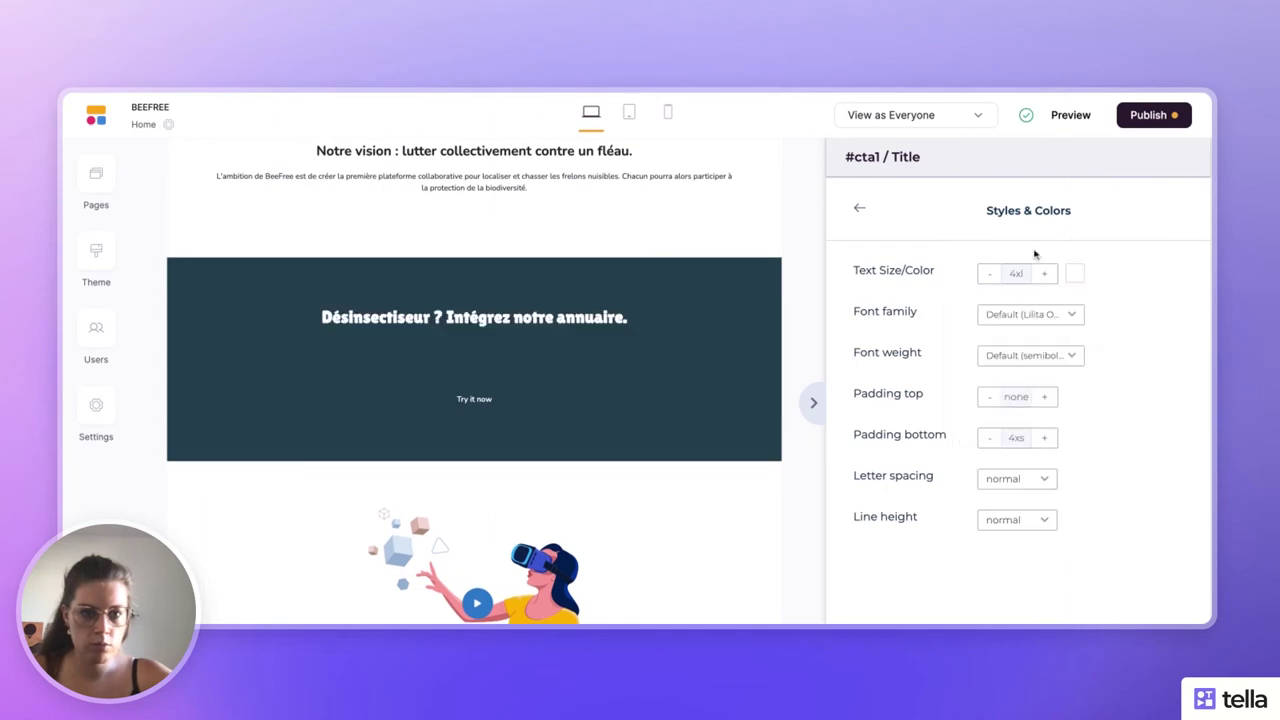
{"action": "left_click", "coordinate": [862, 212]}
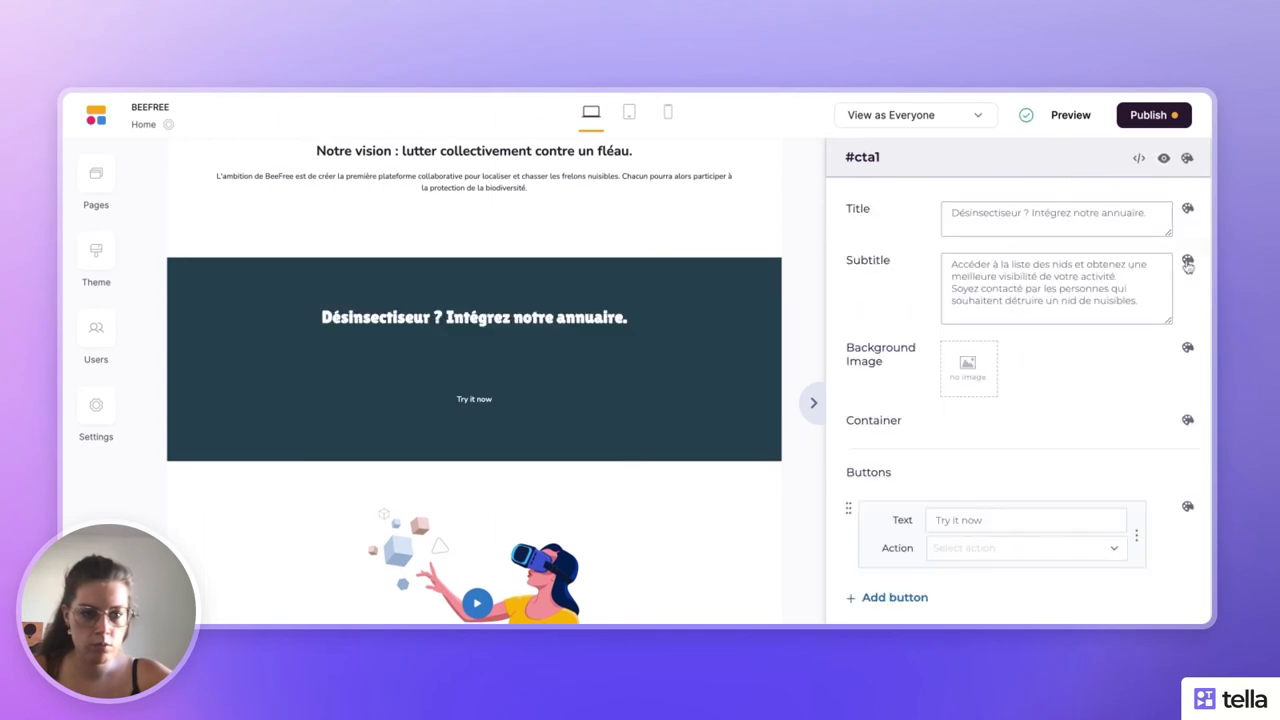
{"action": "left_click", "coordinate": [1187, 259]}
{"action": "left_click", "coordinate": [1077, 277]}
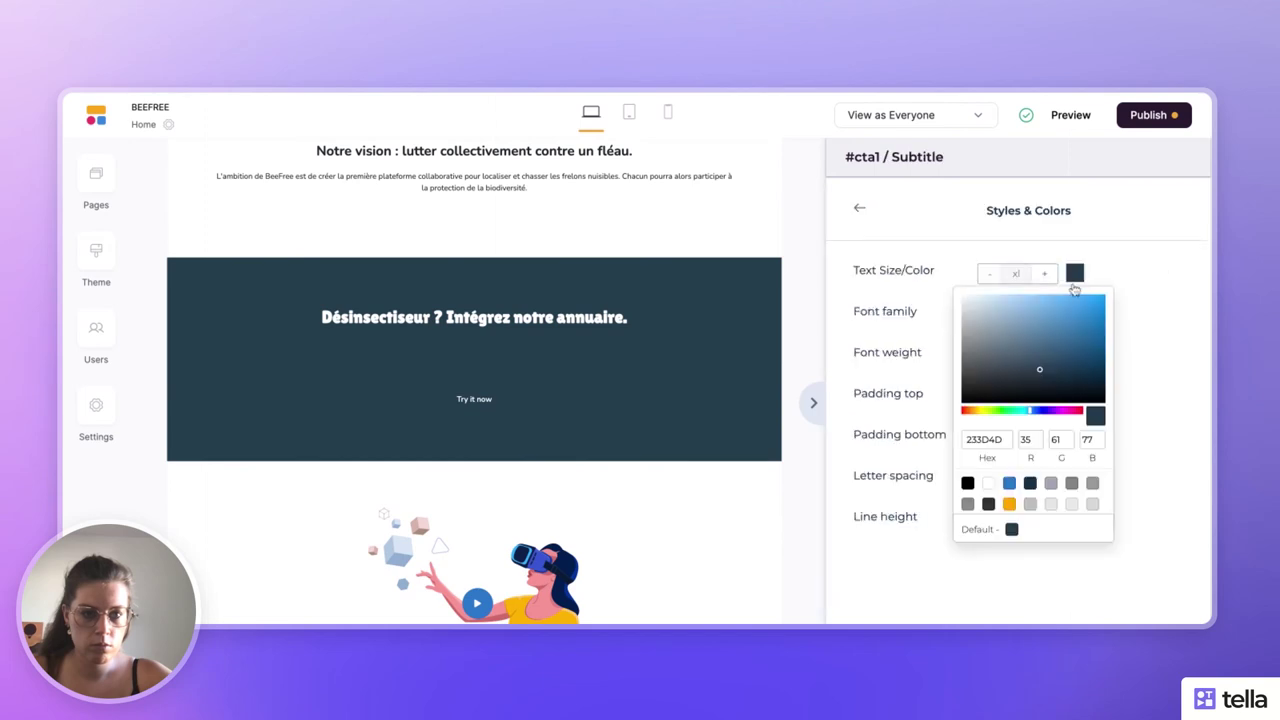
{"action": "left_click", "coordinate": [988, 483]}
{"action": "left_click", "coordinate": [860, 209]}
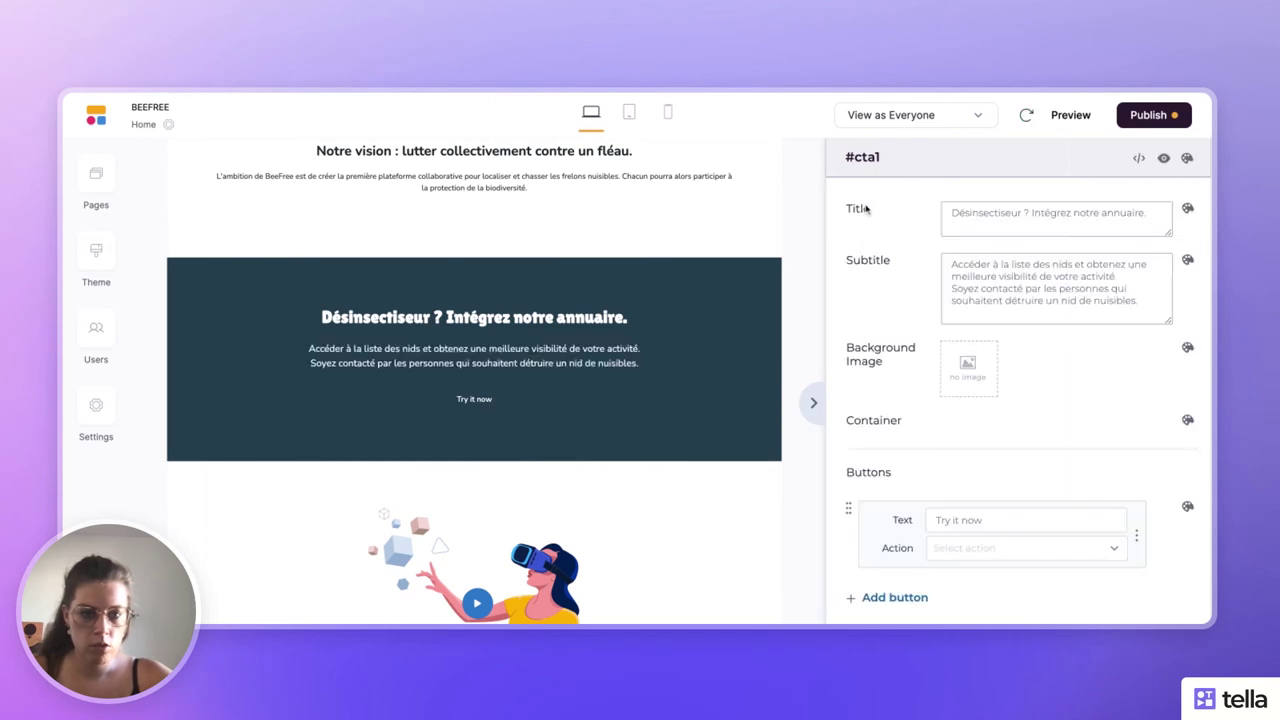
{"action": "scroll", "coordinate": [960, 463], "scroll_direction": "down", "scroll_amount": 2}
- Relabel the button 'S'inscrire' and give it a solid white border
{"action": "left_click", "coordinate": [940, 404]}
{"action": "type", "text": "S"}
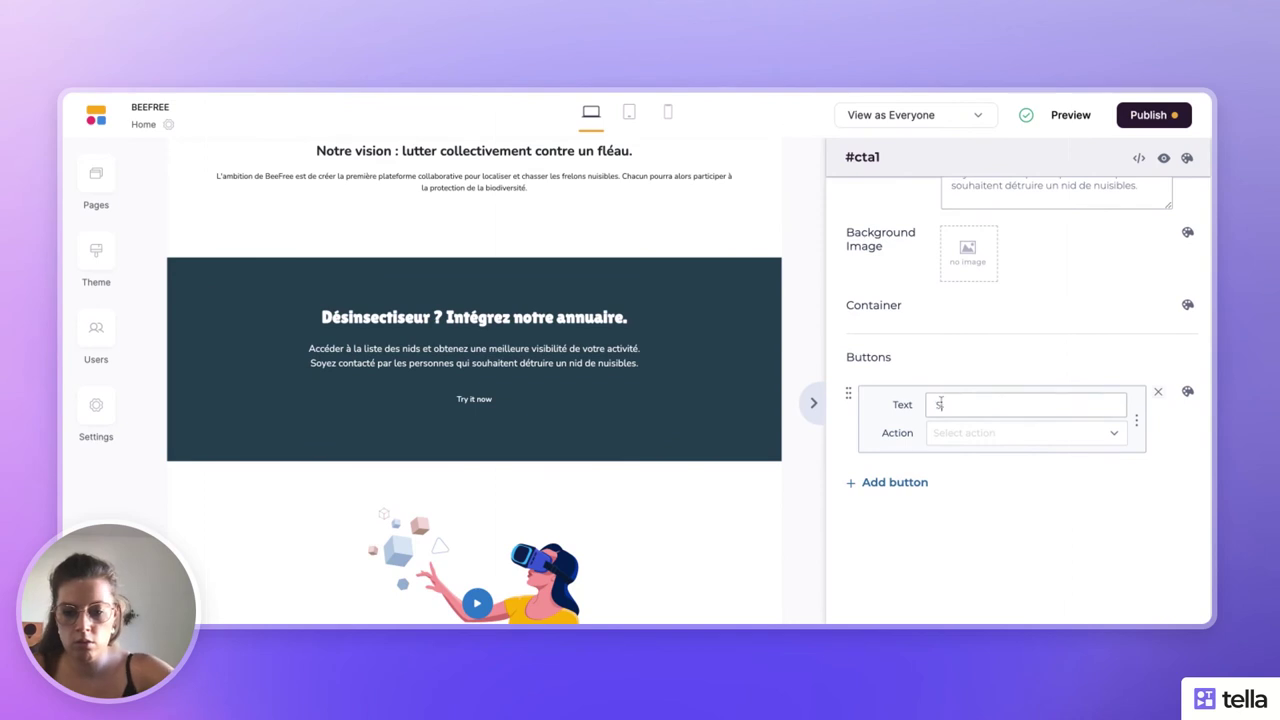
{"action": "type", "text": "'inscrire"}
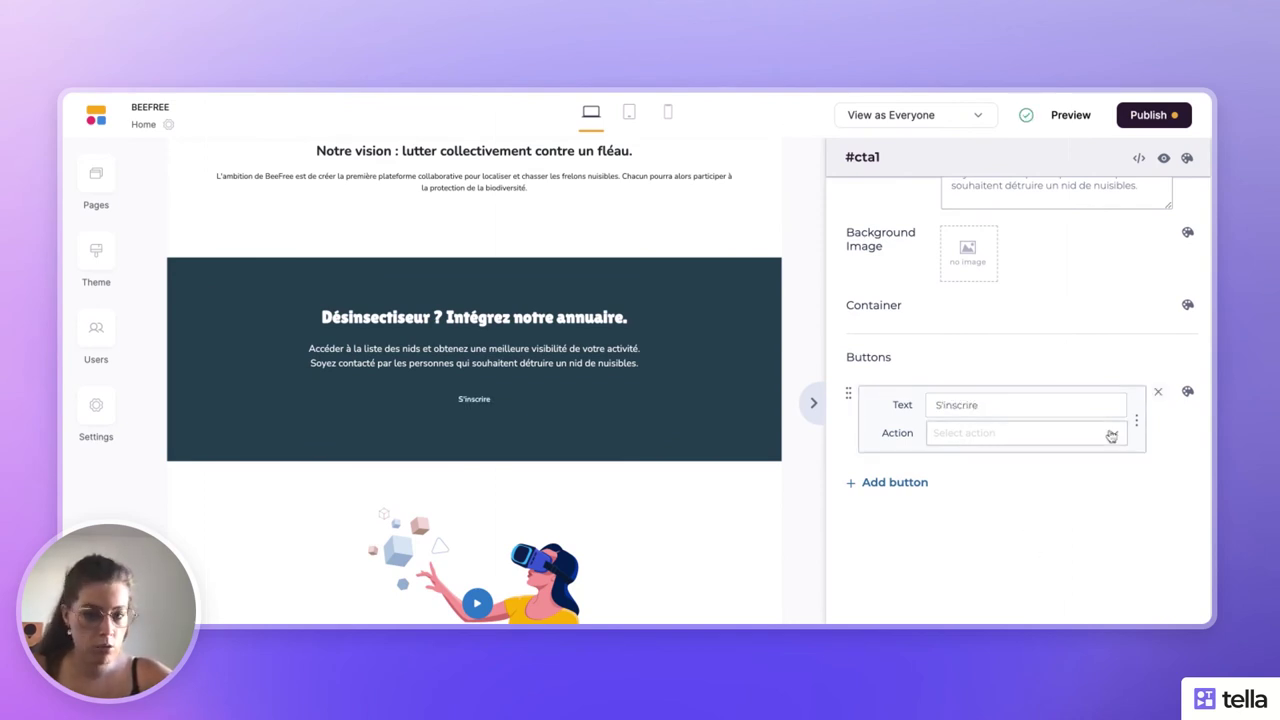
{"action": "left_click", "coordinate": [1190, 396]}
{"action": "left_click", "coordinate": [1189, 394]}
{"action": "scroll", "coordinate": [1025, 350], "scroll_direction": "down", "scroll_amount": 1}
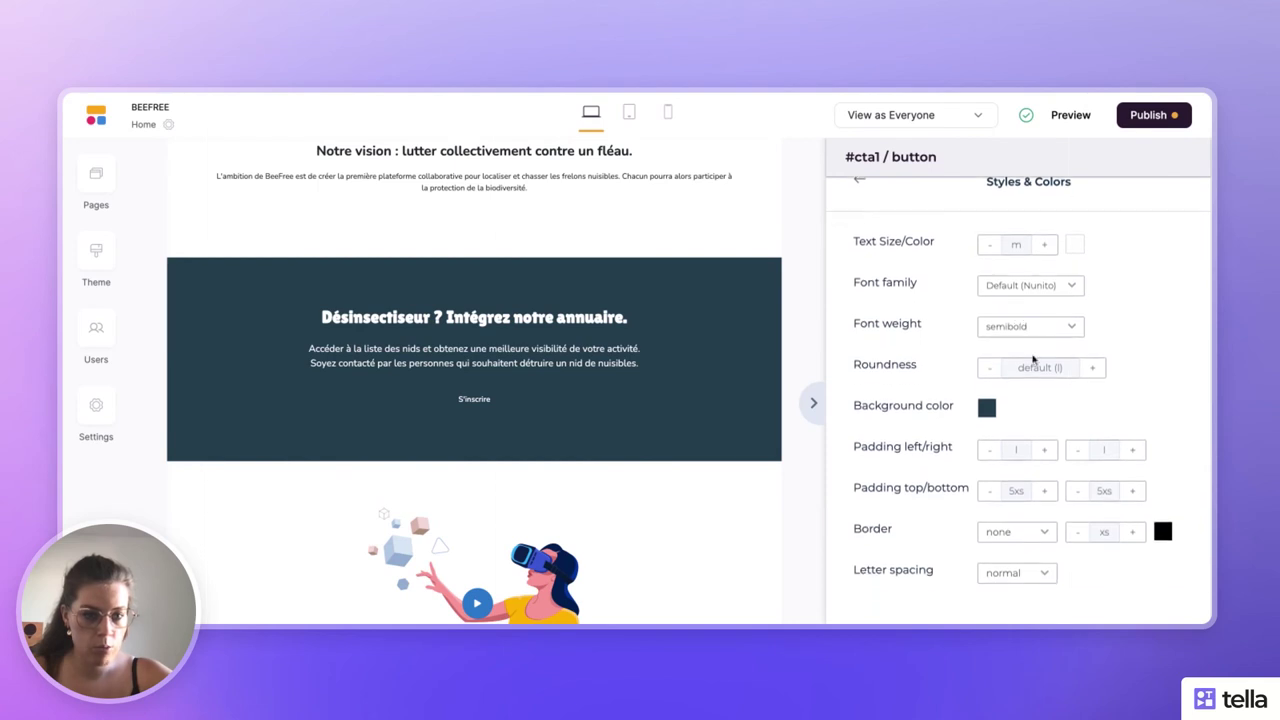
{"action": "left_click", "coordinate": [1162, 531]}
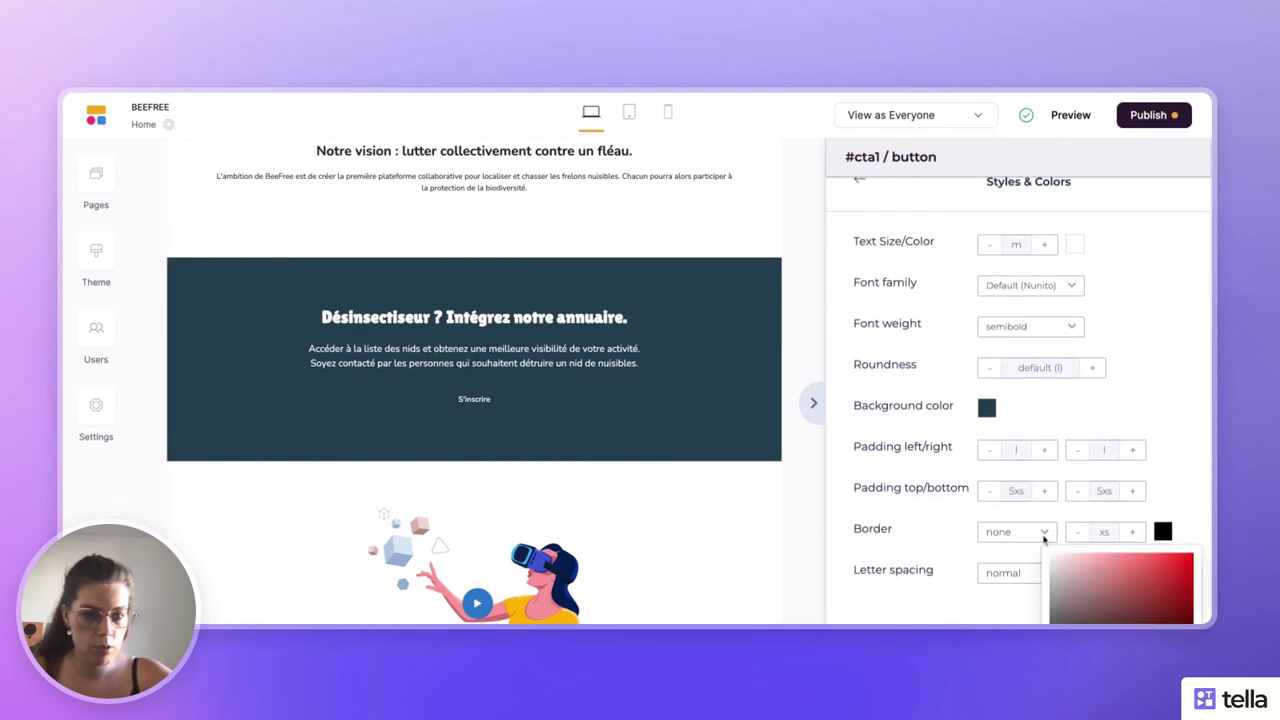
{"action": "scroll", "coordinate": [1044, 538], "scroll_direction": "down", "scroll_amount": 3}
{"action": "left_click", "coordinate": [1076, 555]}
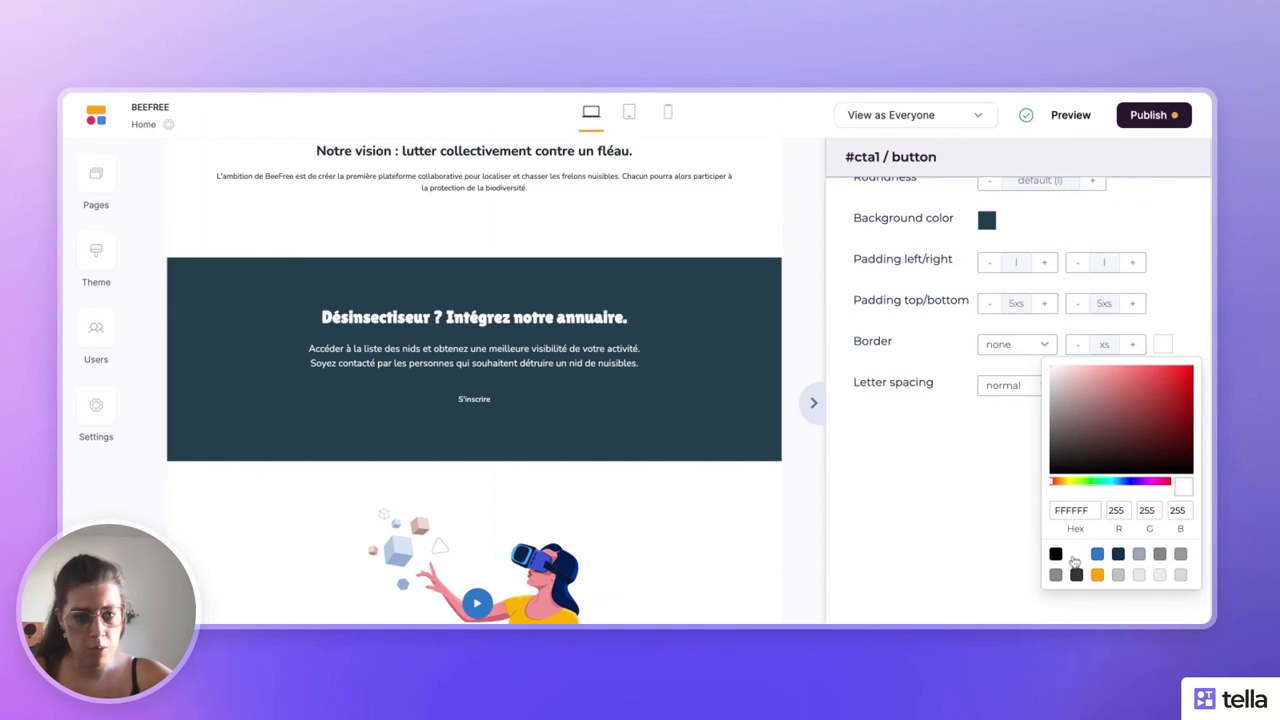
{"action": "left_click", "coordinate": [986, 505]}
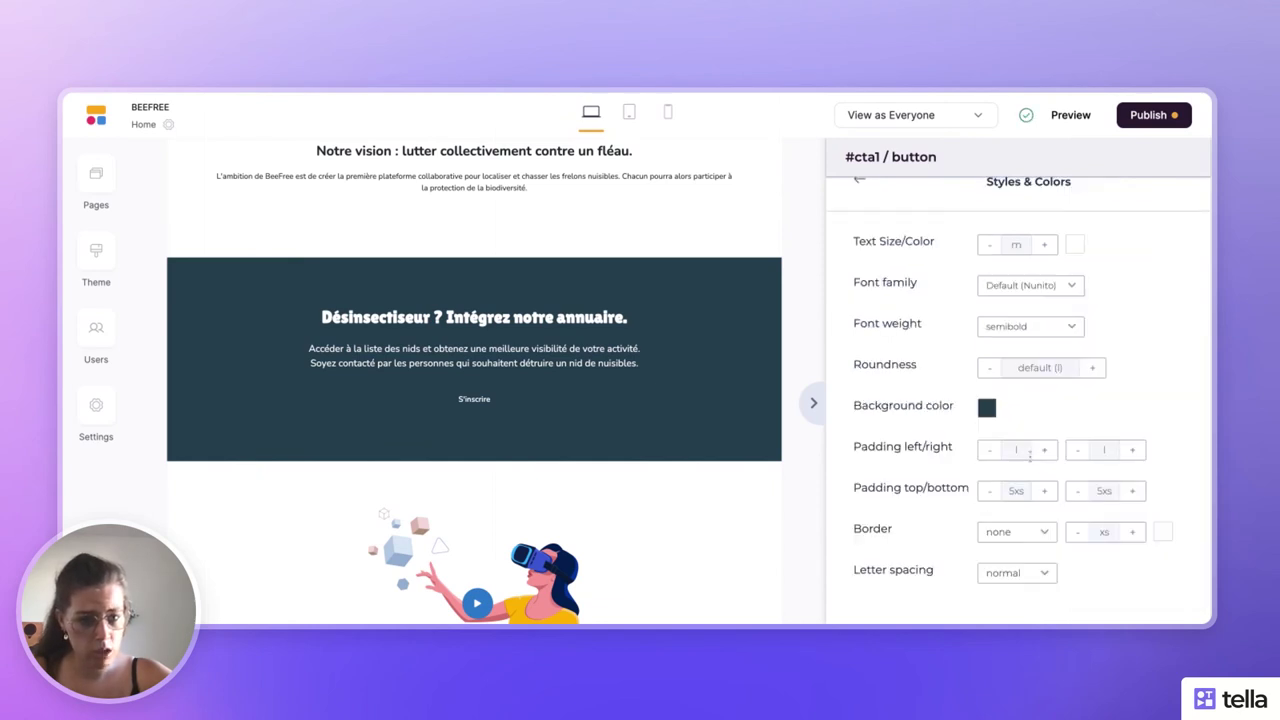
{"action": "left_click", "coordinate": [1038, 530]}
{"action": "left_click", "coordinate": [1034, 425]}
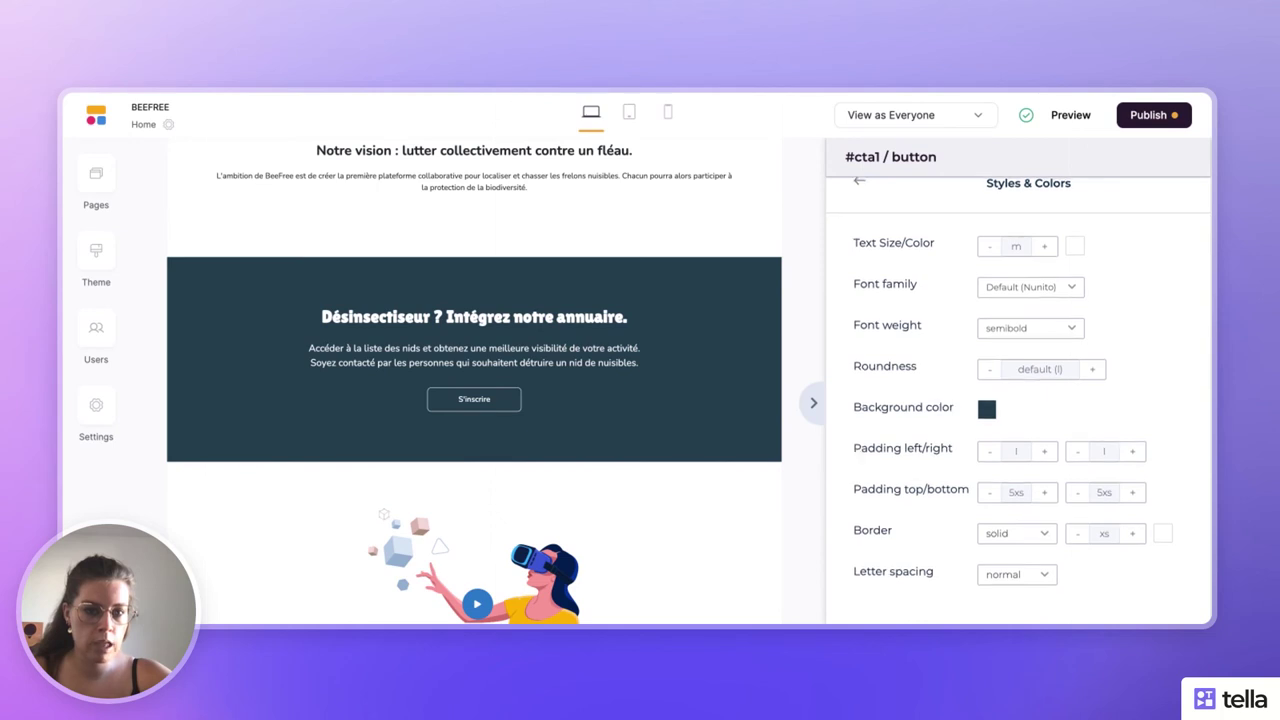
- Set the button roundness to full and review the banner with the panel closed
{"action": "scroll", "coordinate": [1018, 386], "scroll_direction": "up", "scroll_amount": 1}
{"action": "scroll", "coordinate": [1018, 386], "scroll_direction": "down", "scroll_amount": 1}
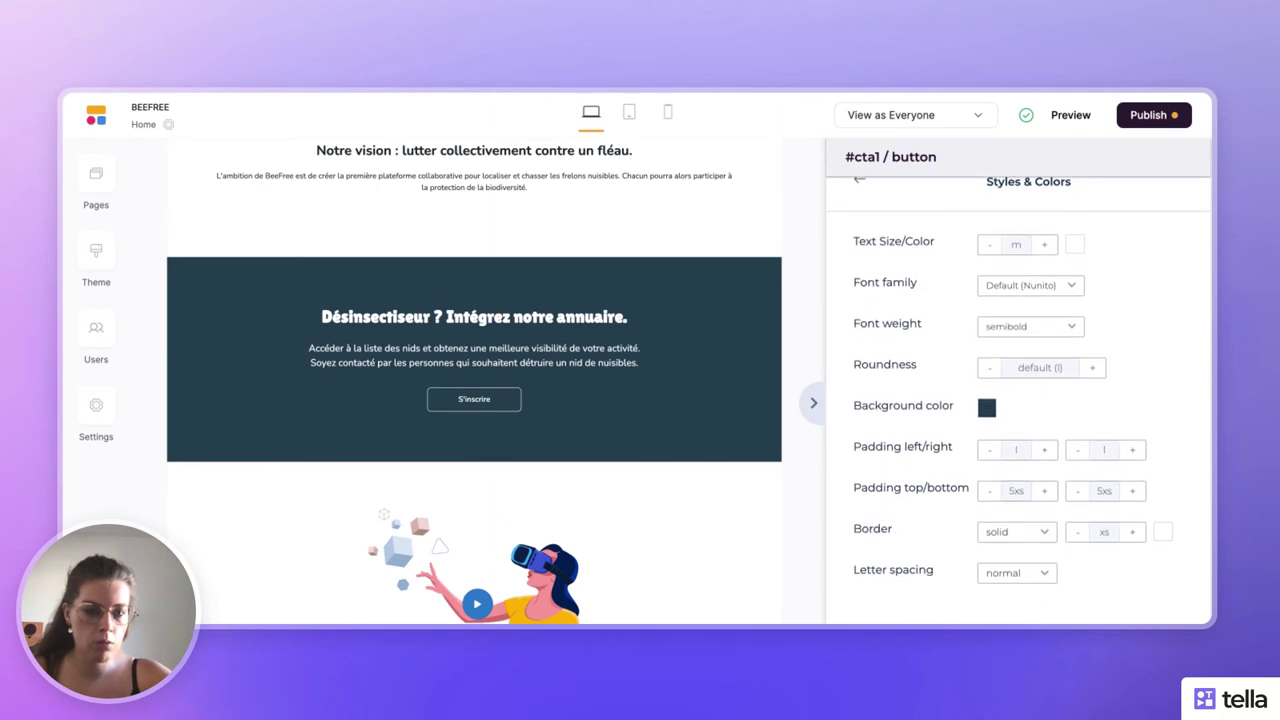
{"action": "left_click", "coordinate": [1097, 372]}
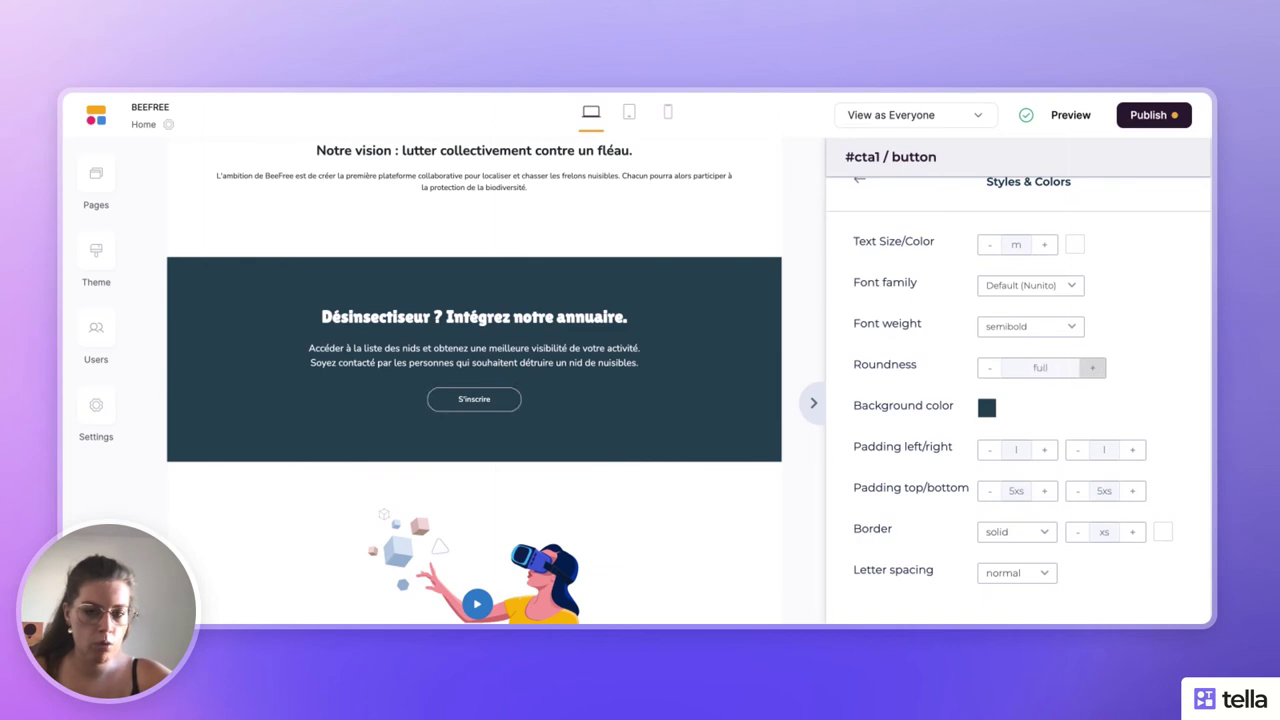
{"action": "left_click", "coordinate": [813, 402]}
{"action": "scroll", "coordinate": [813, 370], "scroll_direction": "down", "scroll_amount": 3}
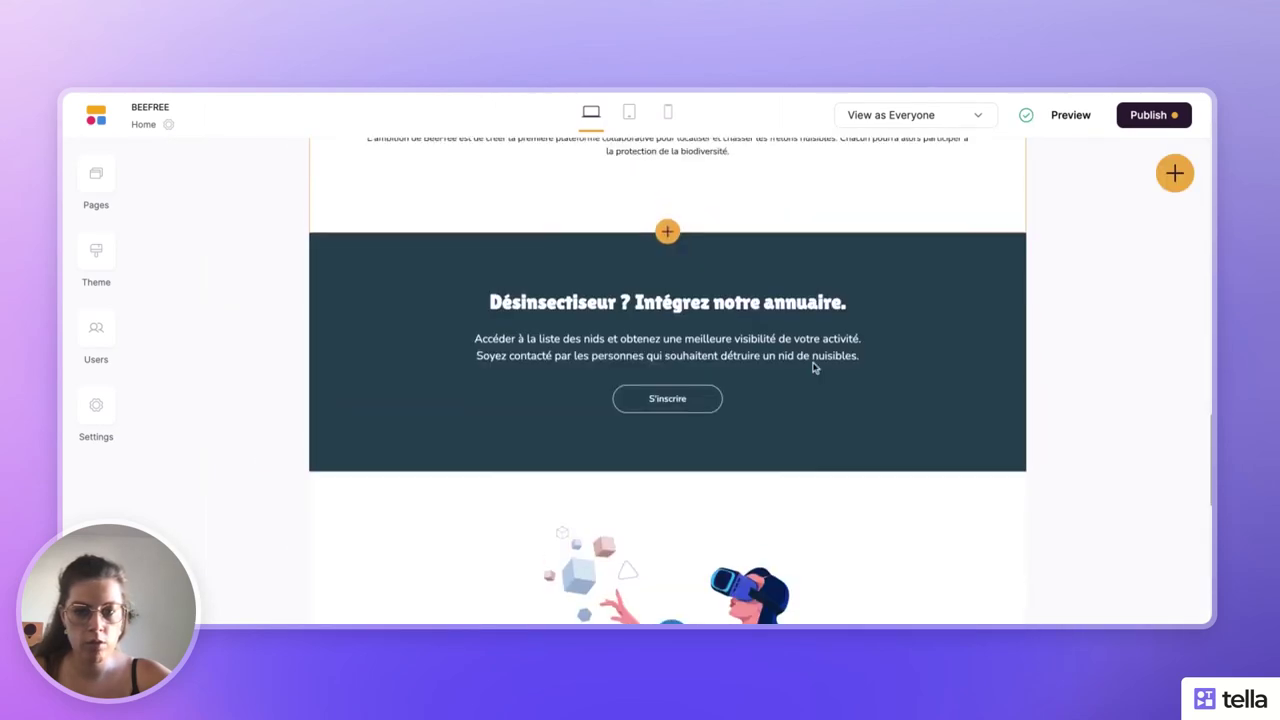
{"action": "scroll", "coordinate": [1080, 360], "scroll_direction": "up", "scroll_amount": 8}
{"action": "scroll", "coordinate": [1080, 360], "scroll_direction": "up", "scroll_amount": 6}
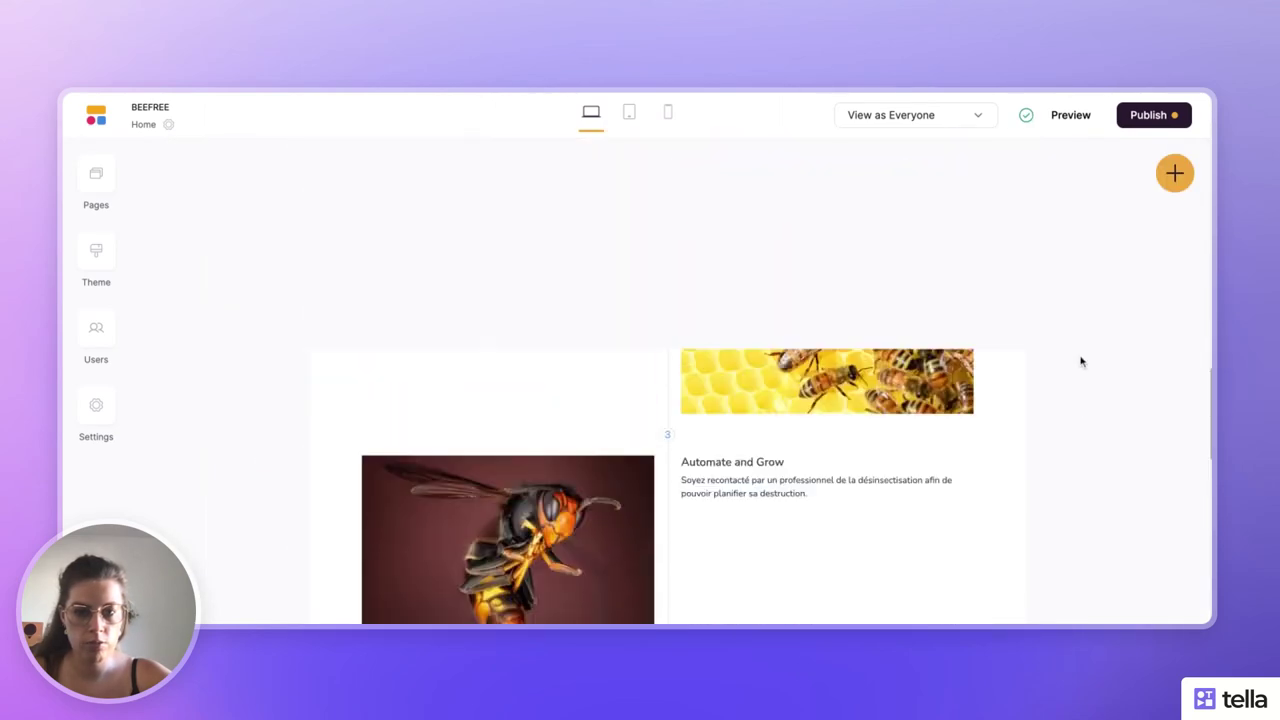
{"action": "scroll", "coordinate": [1080, 360], "scroll_direction": "down", "scroll_amount": 6}
{"action": "scroll", "coordinate": [667, 380], "scroll_direction": "down", "scroll_amount": 4}
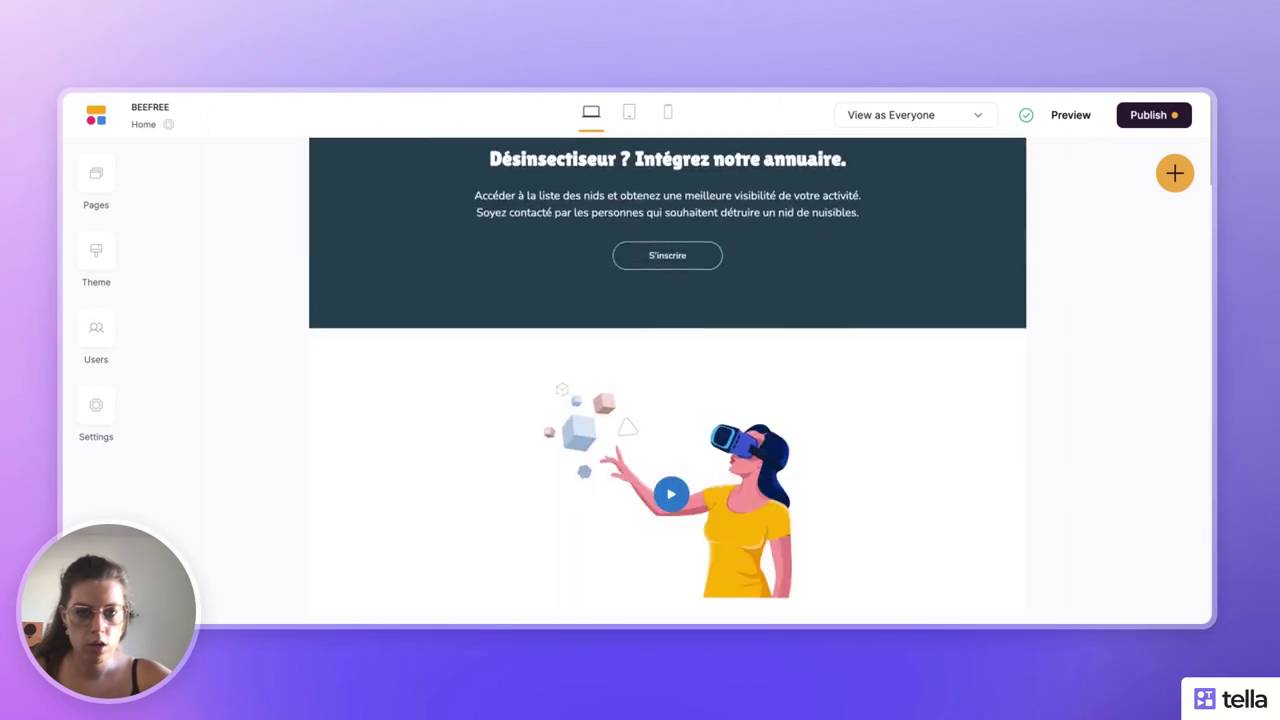
{"action": "scroll", "coordinate": [667, 380], "scroll_direction": "up", "scroll_amount": 4}
{"action": "scroll", "coordinate": [667, 380], "scroll_direction": "down", "scroll_amount": 2}
{"action": "scroll", "coordinate": [667, 380], "scroll_direction": "up", "scroll_amount": 2}
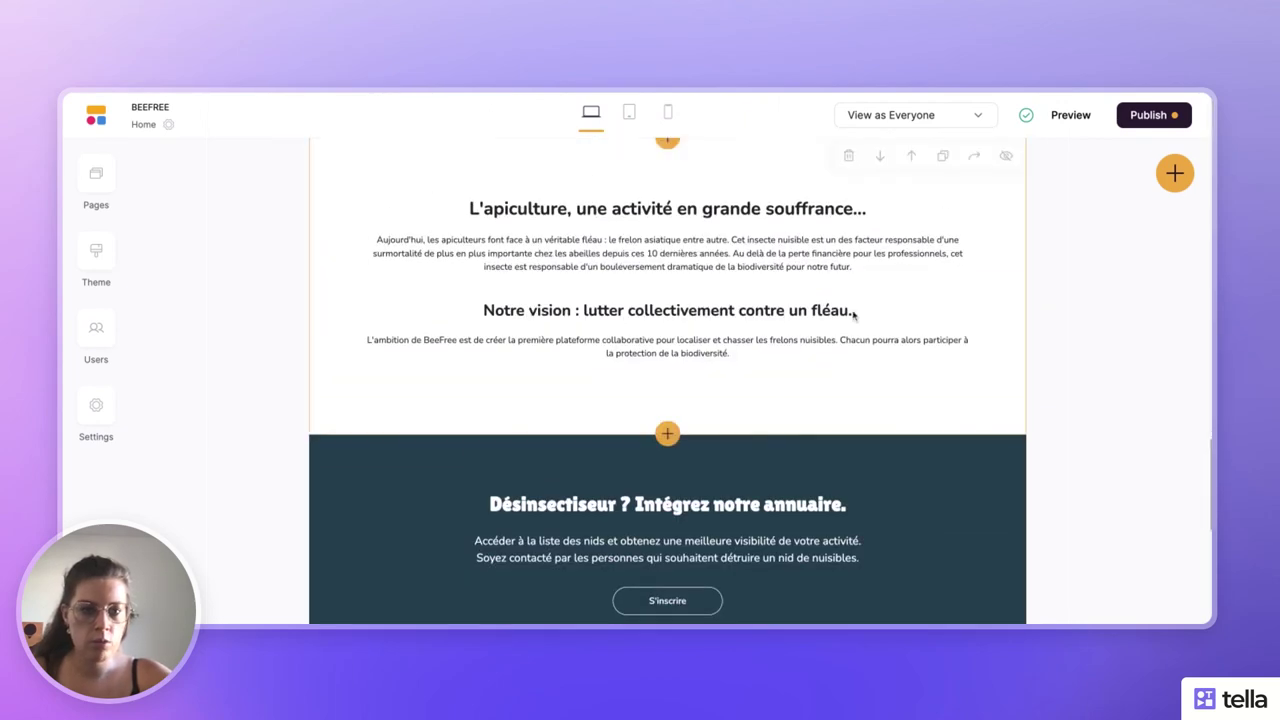
{"action": "left_click", "coordinate": [858, 312]}
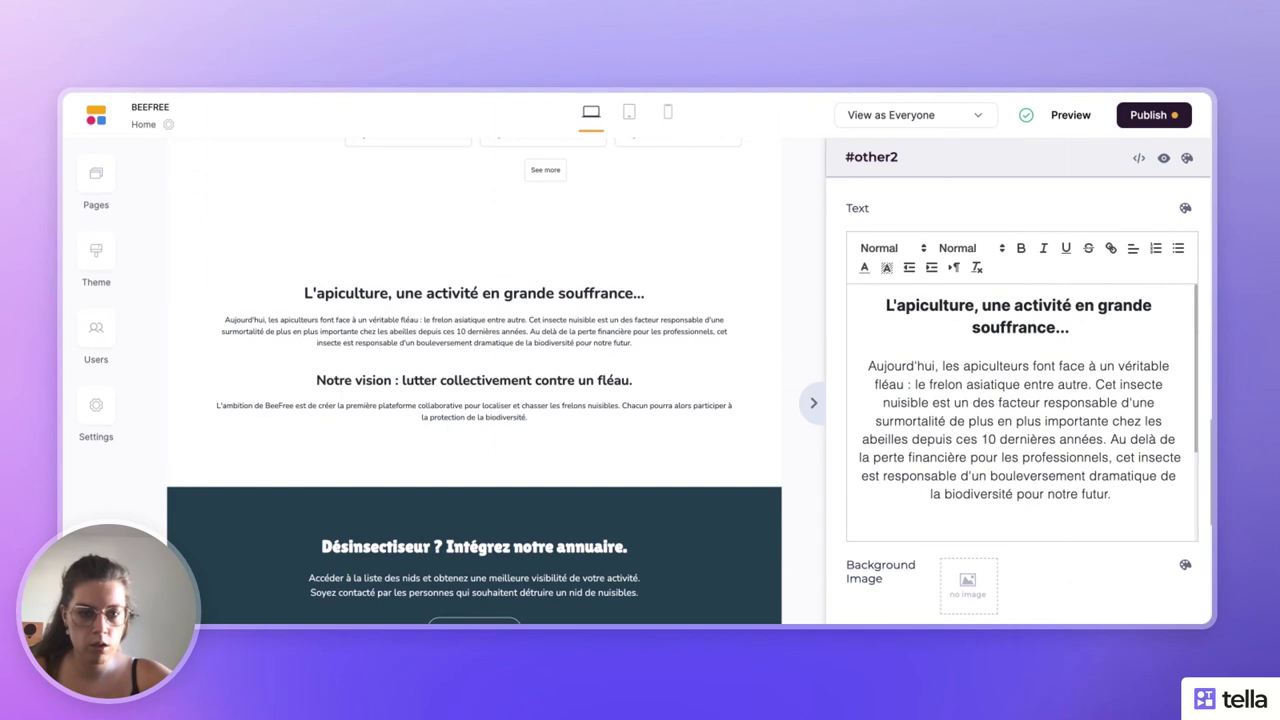
{"action": "left_click", "coordinate": [814, 403]}
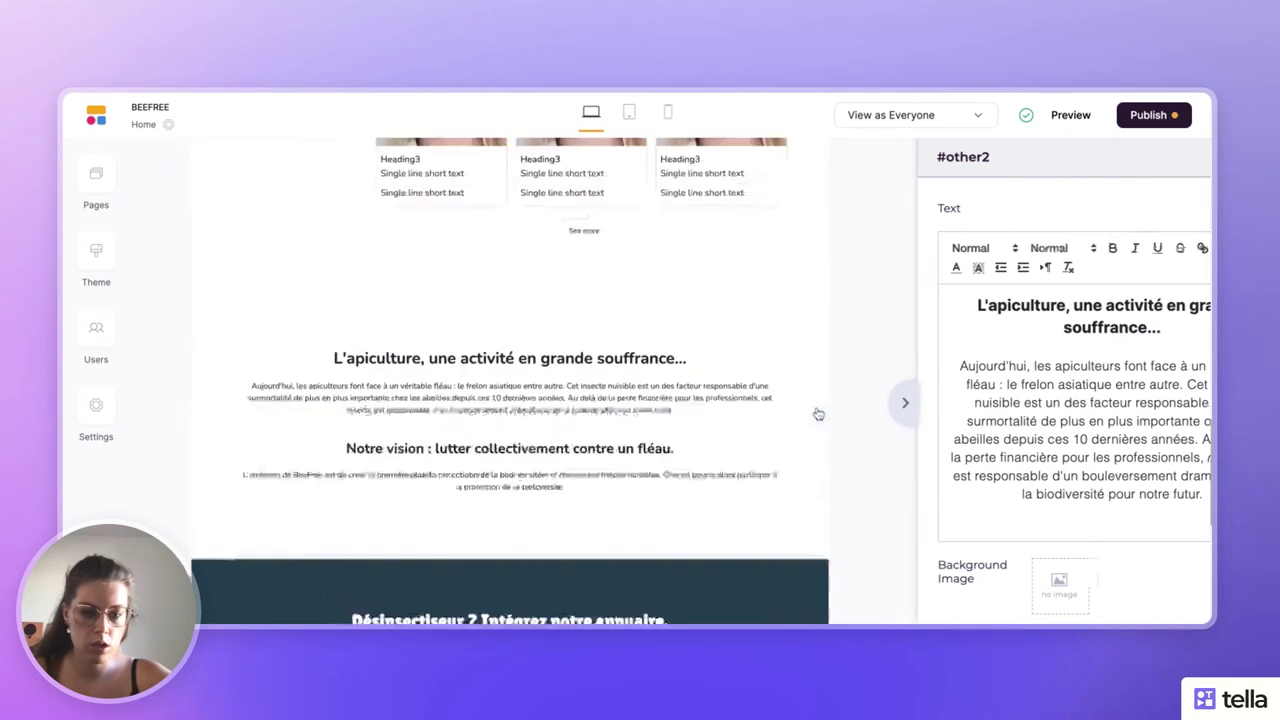
{"action": "scroll", "coordinate": [1011, 450], "scroll_direction": "down", "scroll_amount": 3}
{"action": "scroll", "coordinate": [1011, 447], "scroll_direction": "up", "scroll_amount": 2}
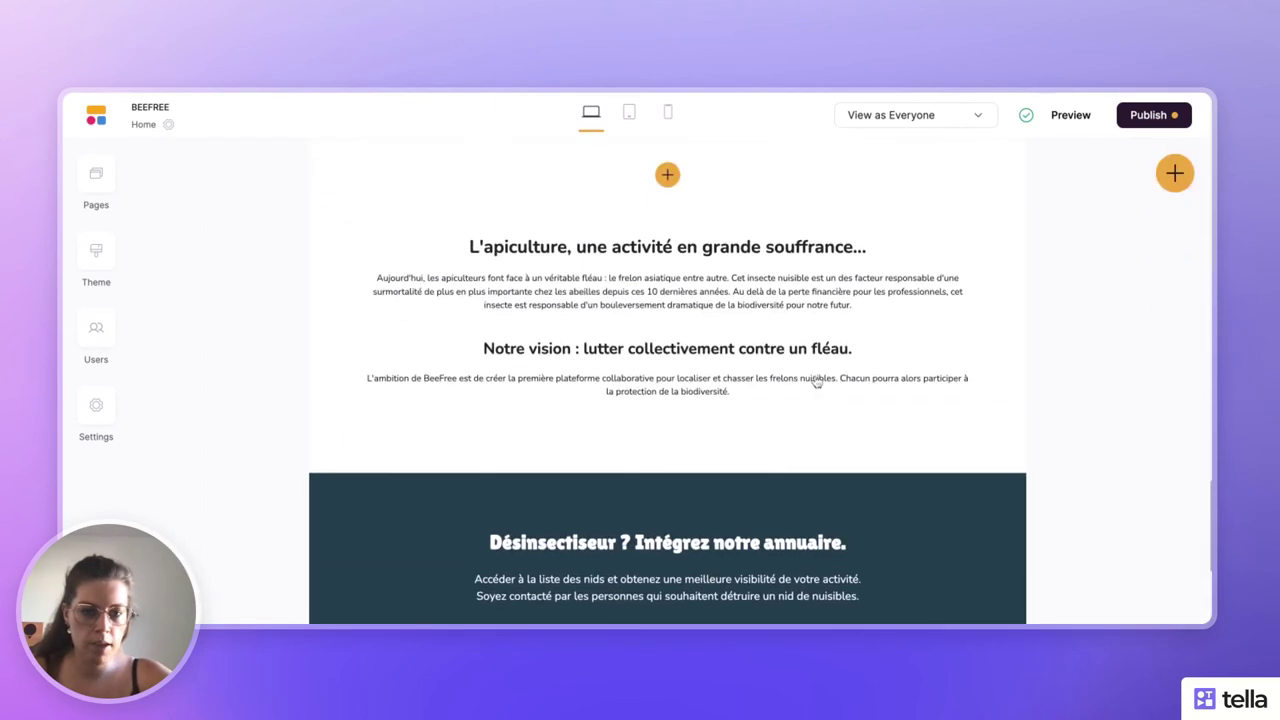
{"action": "left_click", "coordinate": [820, 377]}
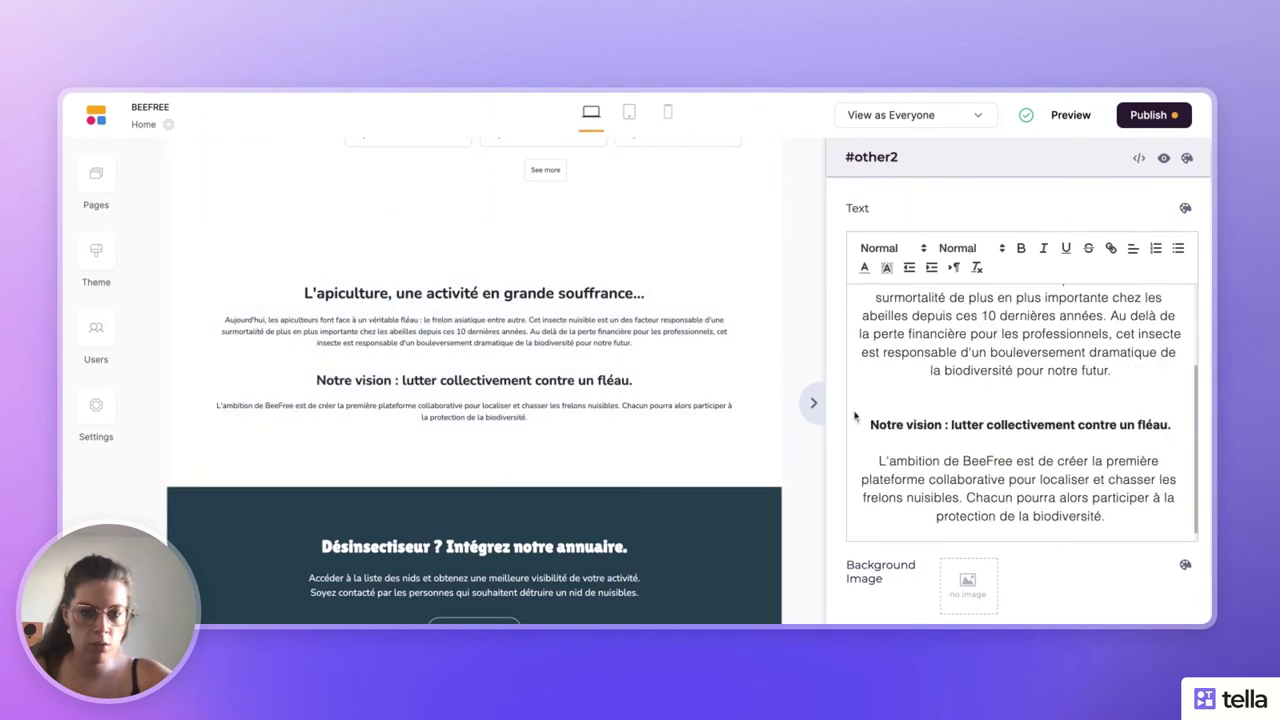
{"action": "mouse_move", "coordinate": [700, 523]}
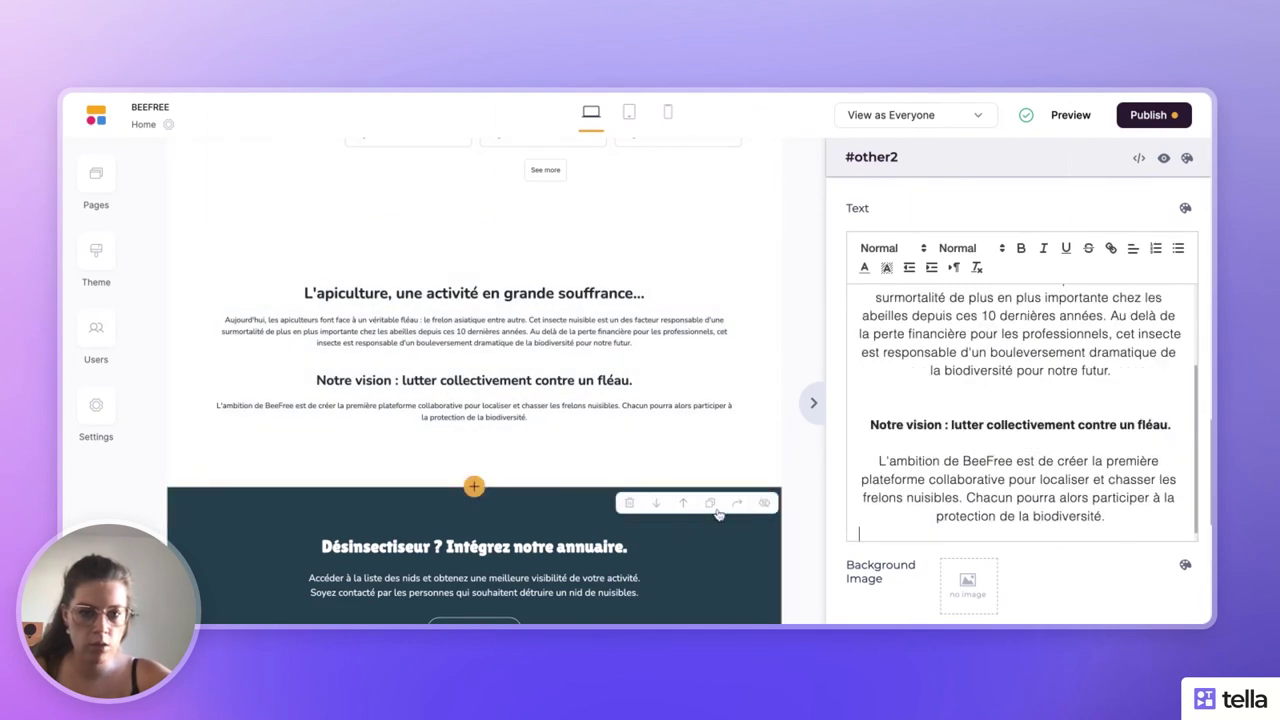
{"action": "left_click", "coordinate": [813, 402]}
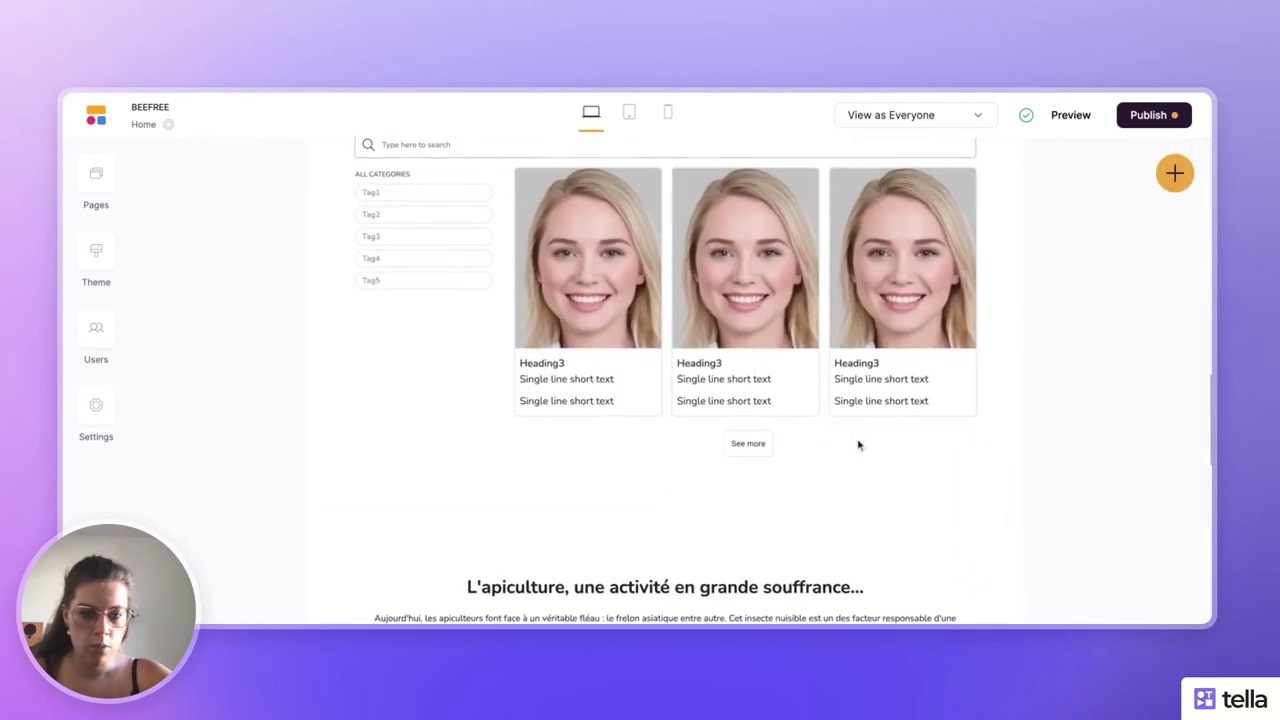
{"action": "scroll", "coordinate": [870, 460], "scroll_direction": "down", "scroll_amount": 4}
{"action": "left_click", "coordinate": [806, 447]}
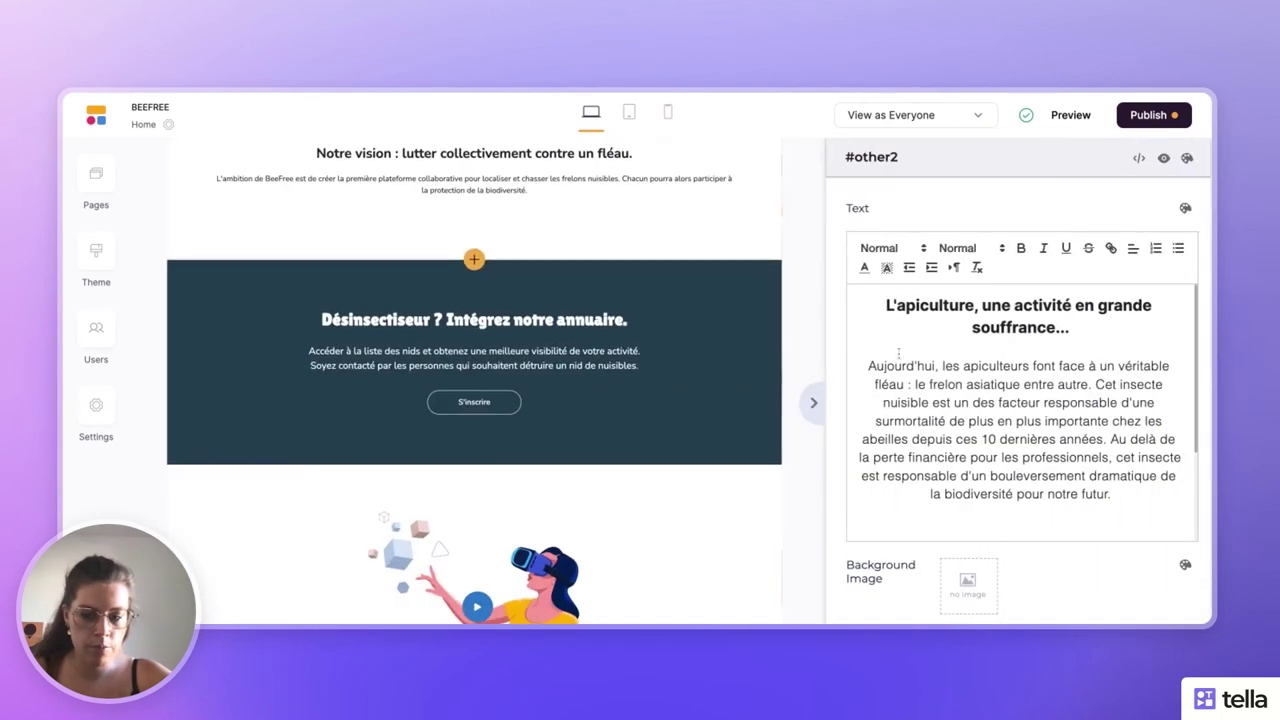
{"action": "key", "text": "ctrl+a"}
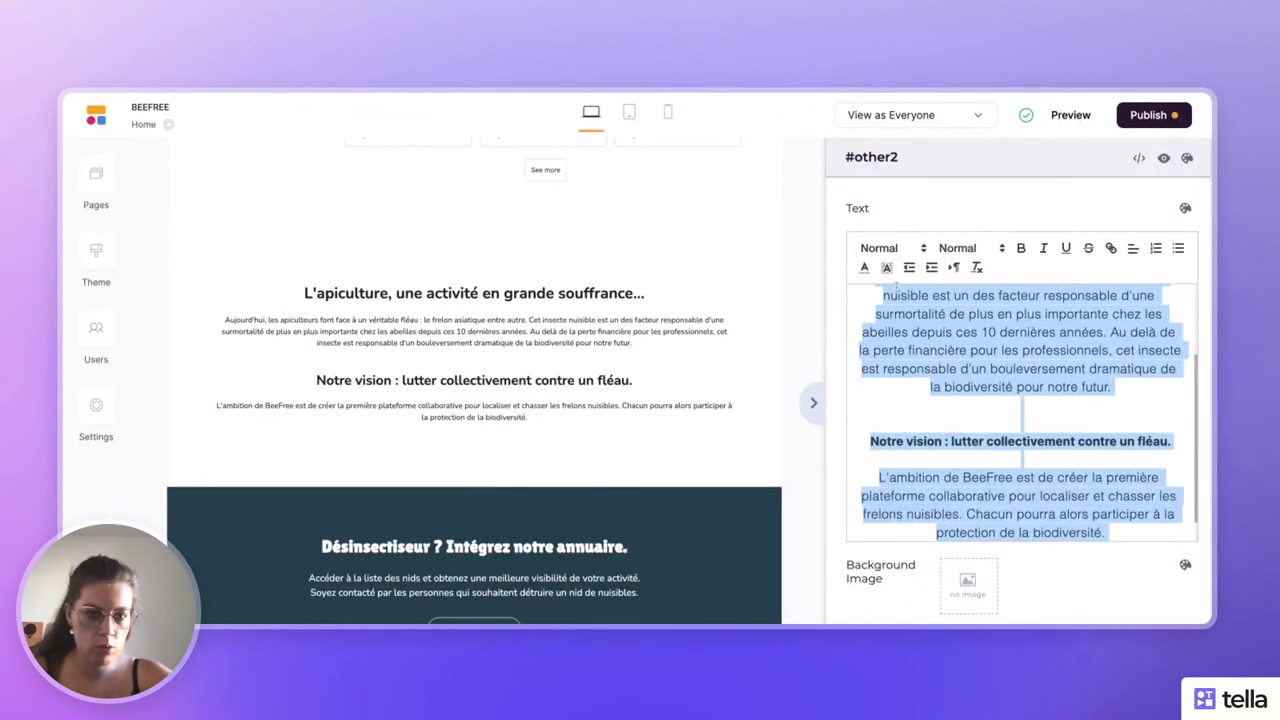
{"action": "left_click", "coordinate": [1091, 373]}
{"action": "triple_click", "coordinate": [1093, 376]}
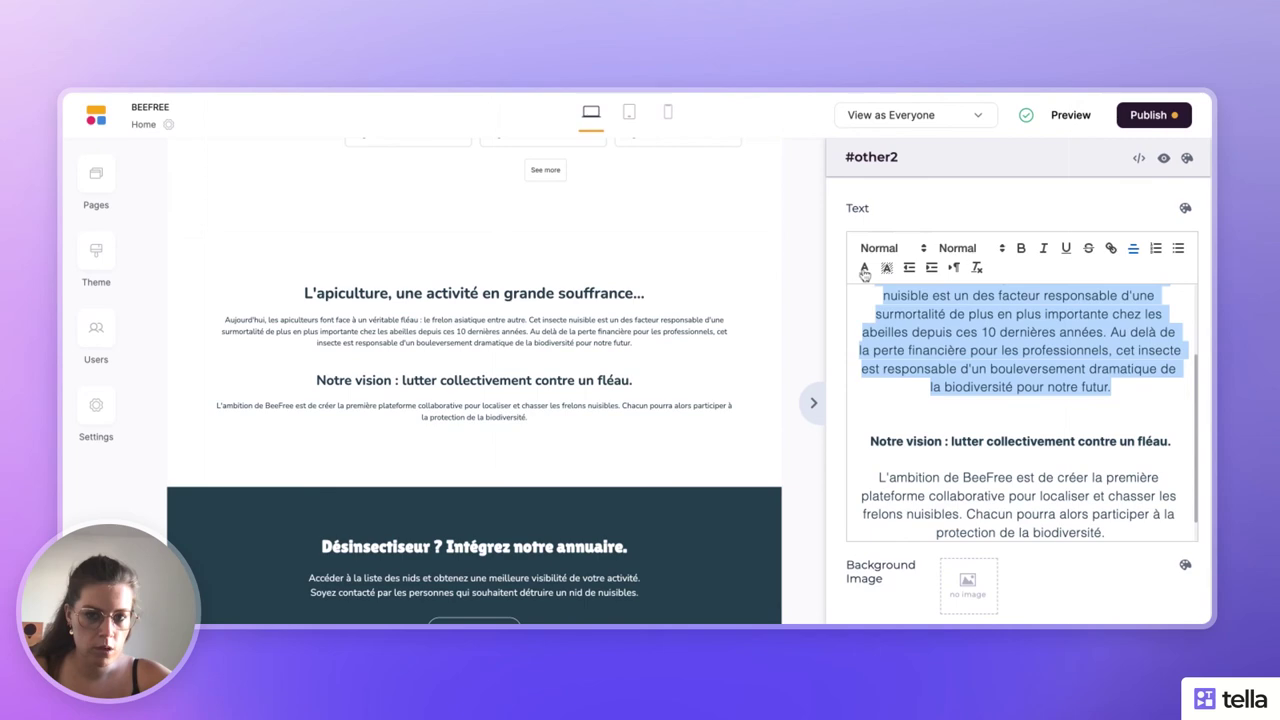
{"action": "left_click", "coordinate": [1091, 350]}
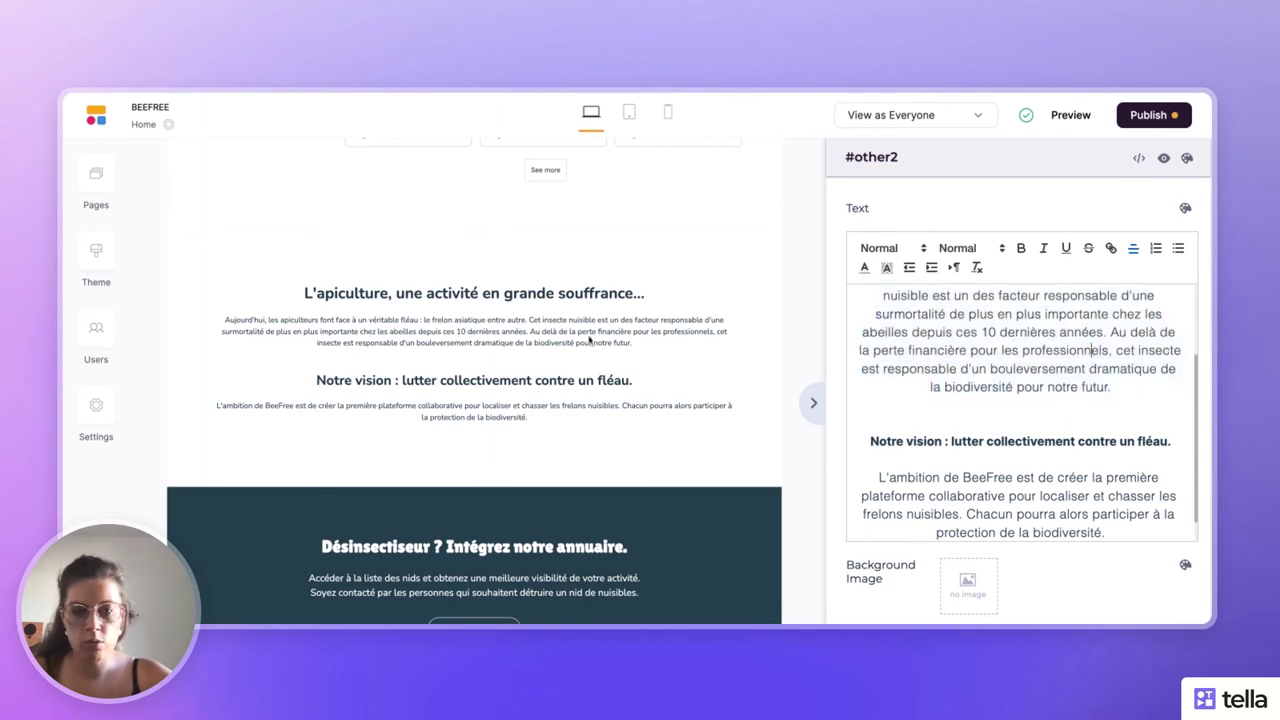
{"action": "scroll", "coordinate": [589, 339], "scroll_direction": "down", "scroll_amount": 3}
{"action": "left_click", "coordinate": [813, 402]}
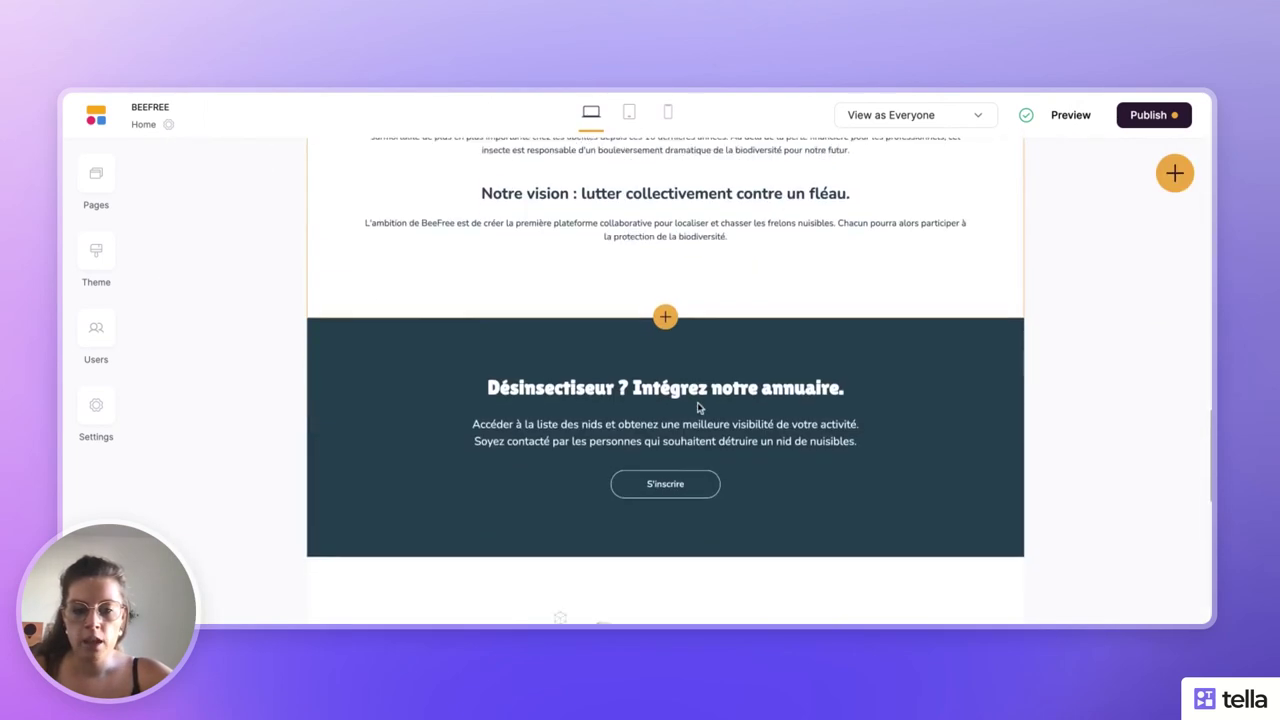
{"action": "scroll", "coordinate": [698, 407], "scroll_direction": "down", "scroll_amount": 5}
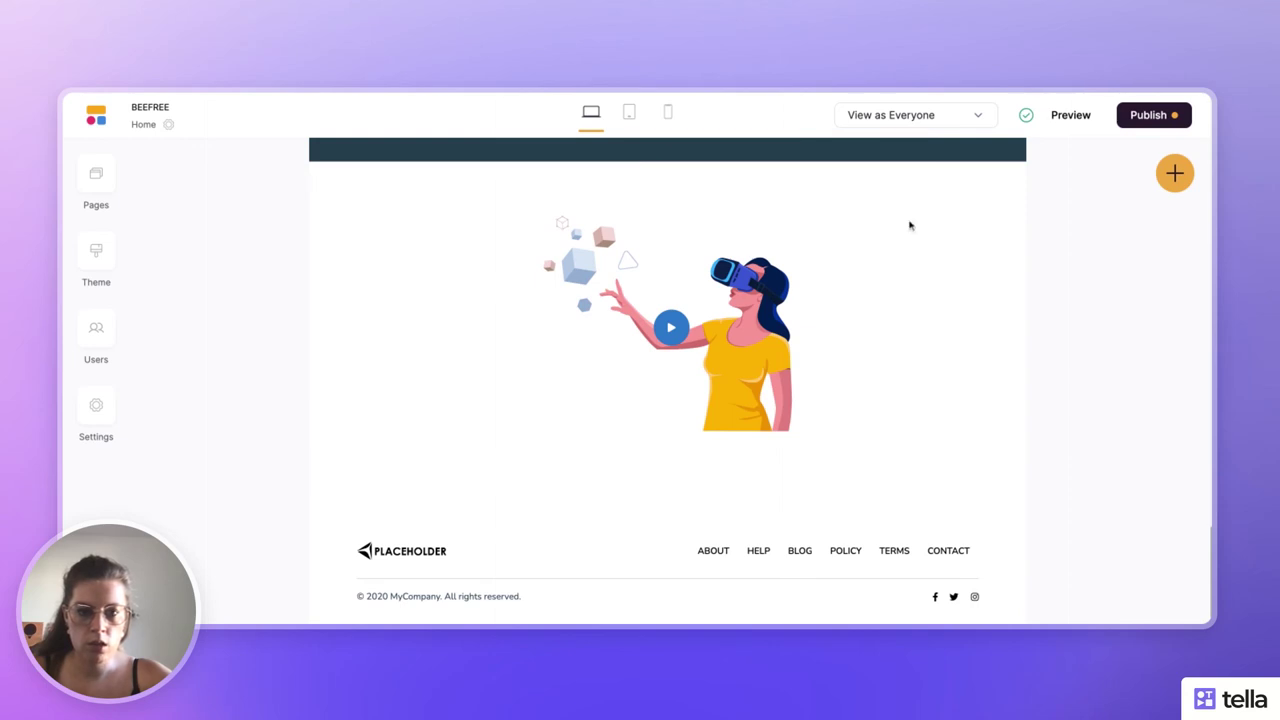
{"action": "left_click", "coordinate": [808, 297]}
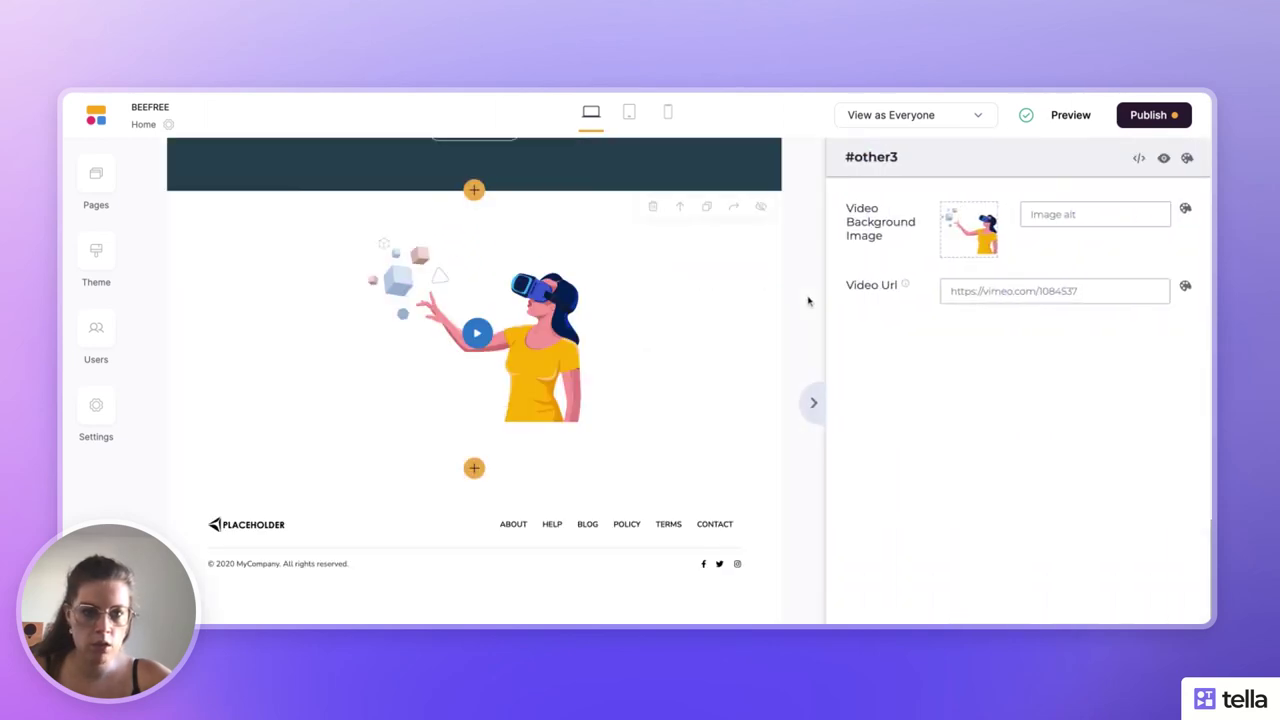
{"action": "triple_click", "coordinate": [982, 290]}
{"action": "type", "text": "https://youtu.be/uvBxLgBLcKI"}
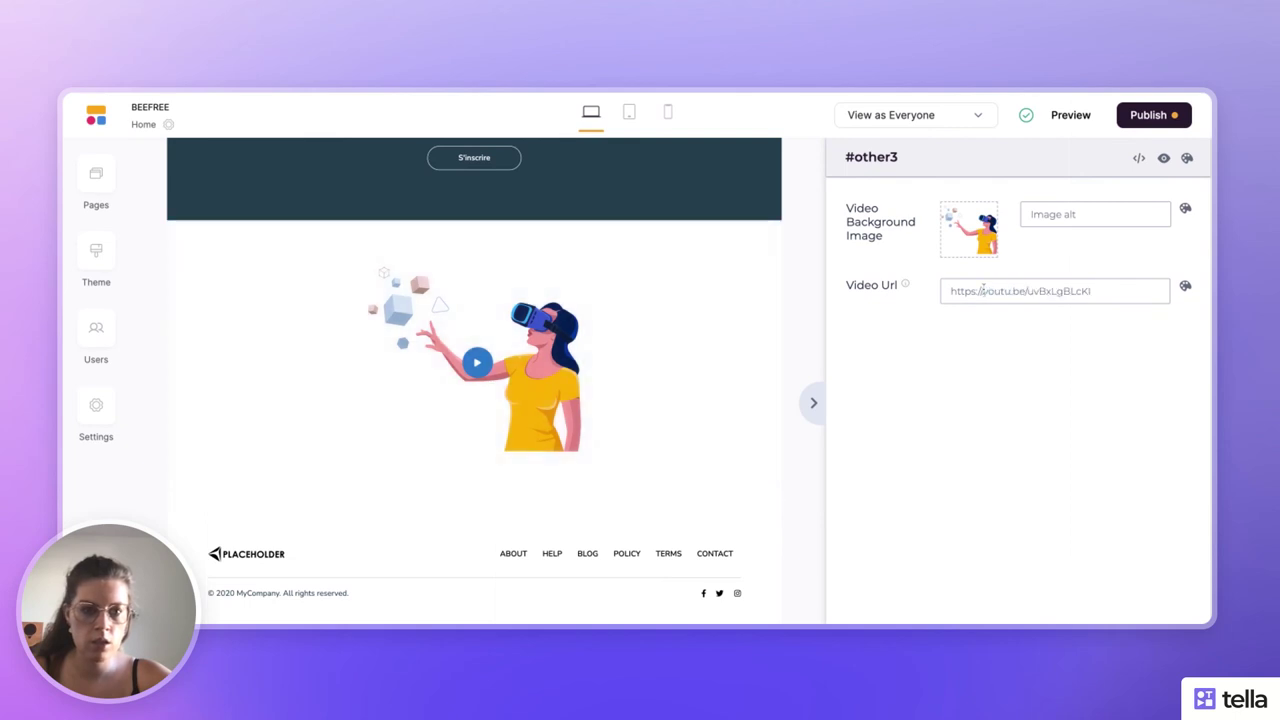
- Clear the video block's background image and close its settings
{"action": "mouse_move", "coordinate": [1000, 208]}
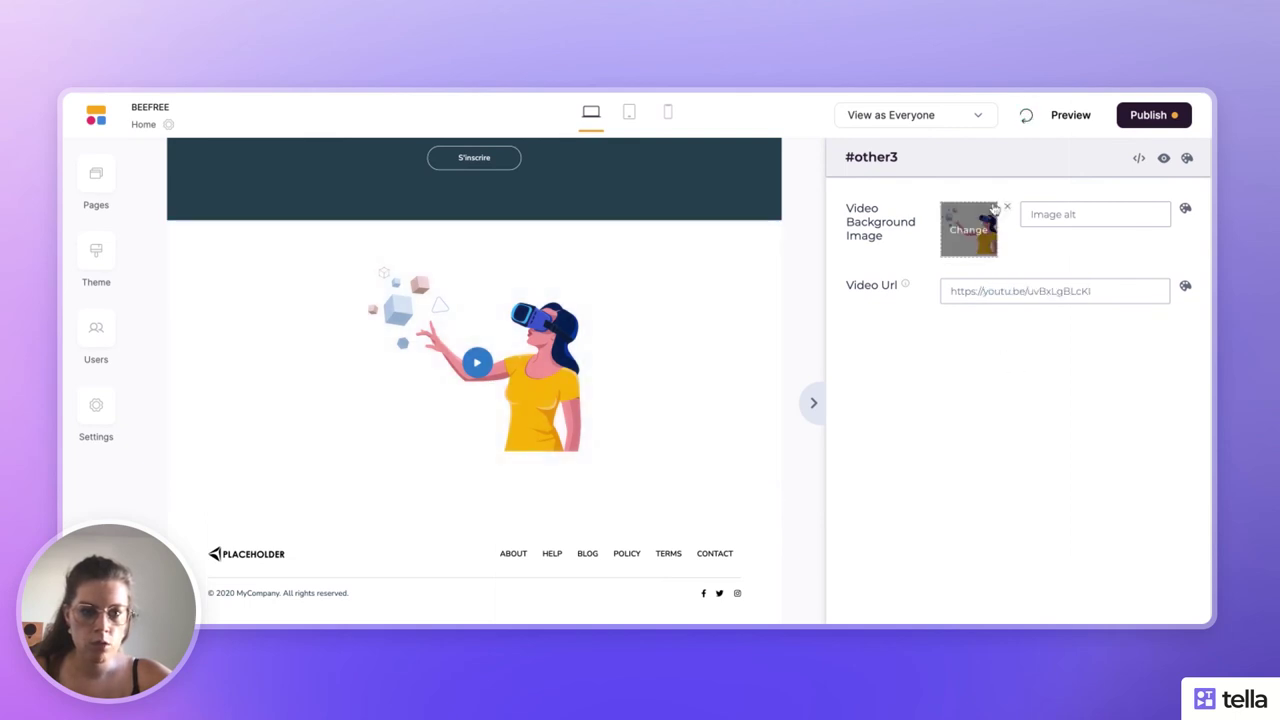
{"action": "left_click", "coordinate": [972, 240]}
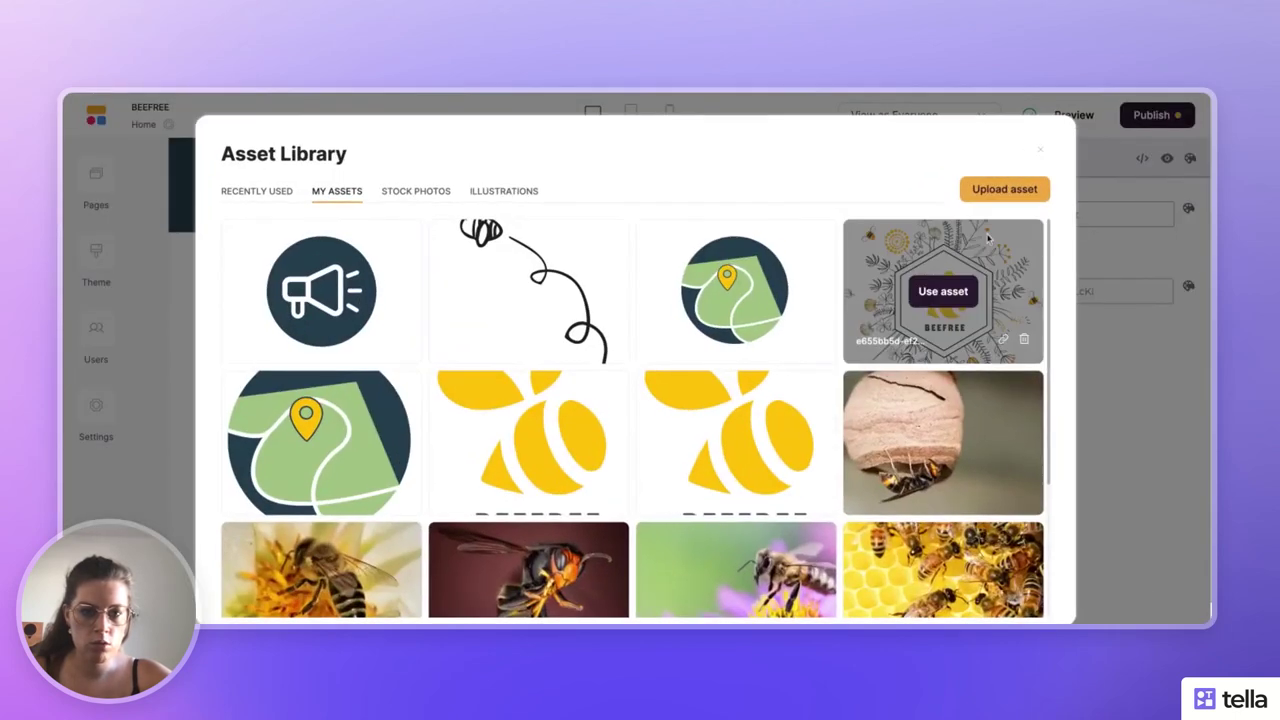
{"action": "scroll", "coordinate": [832, 455], "scroll_direction": "down", "scroll_amount": 3}
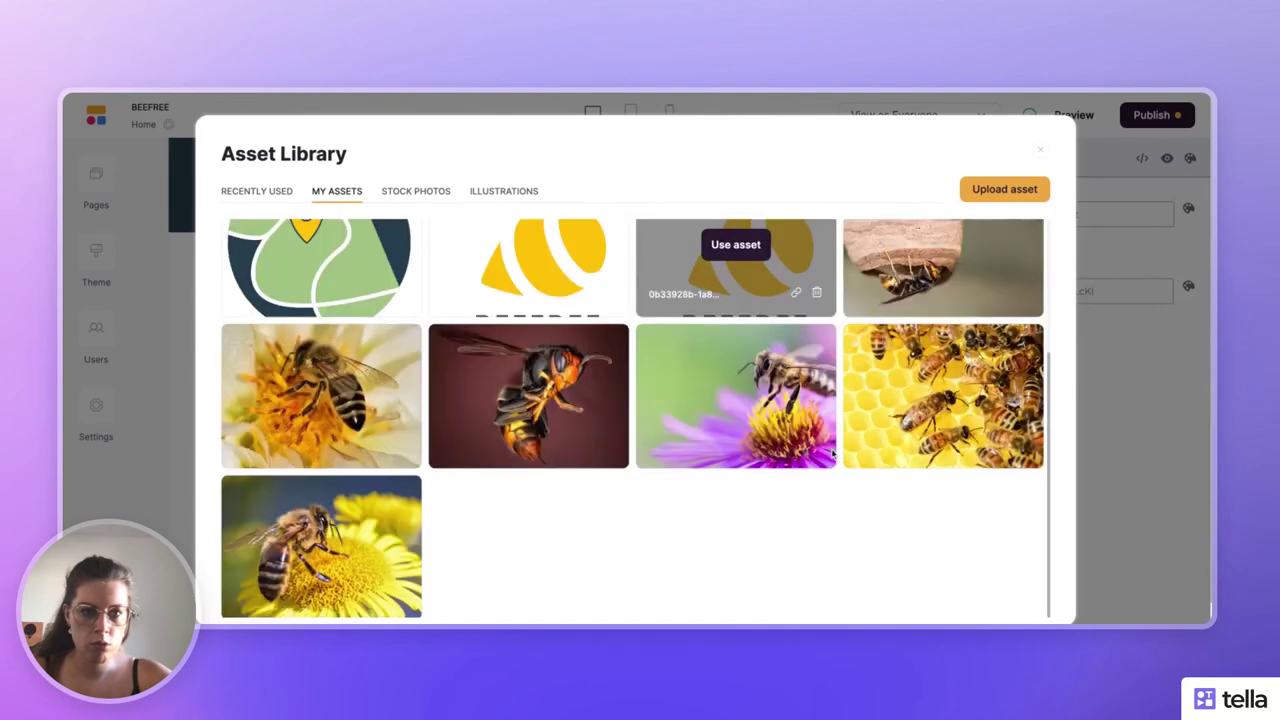
{"action": "scroll", "coordinate": [832, 455], "scroll_direction": "up", "scroll_amount": 3}
{"action": "left_click", "coordinate": [1040, 151]}
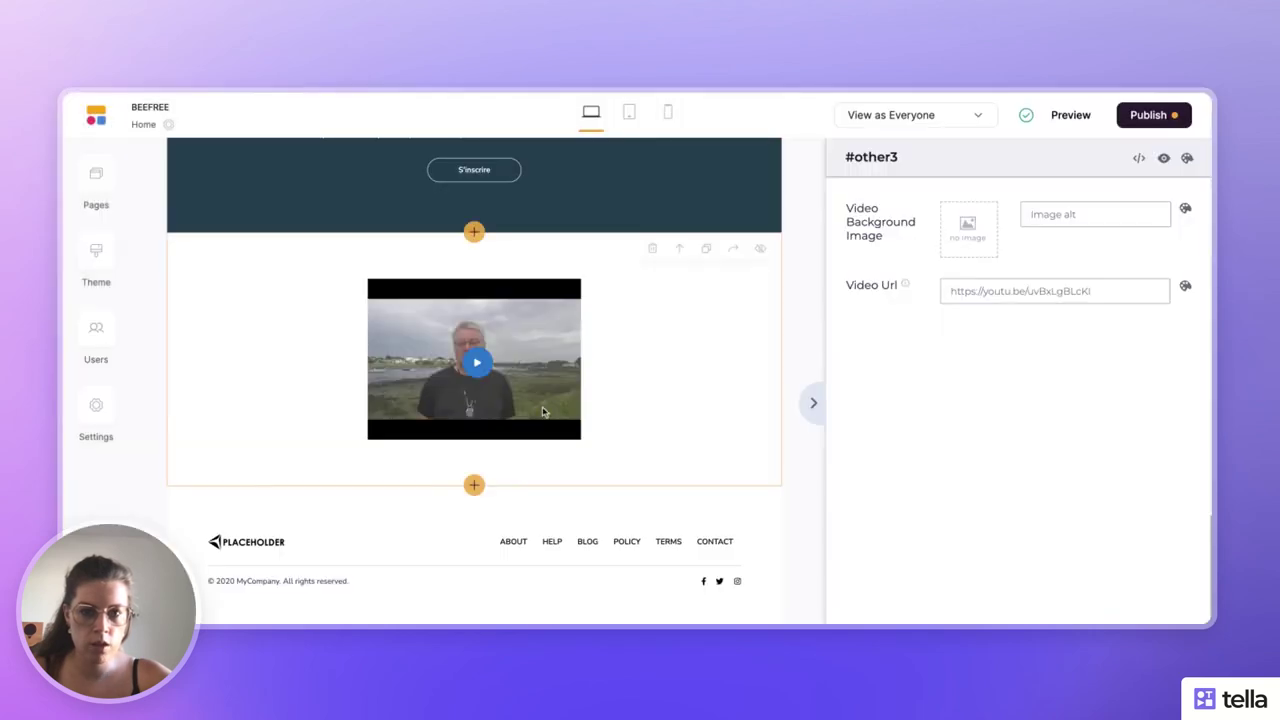
{"action": "left_click", "coordinate": [813, 404]}
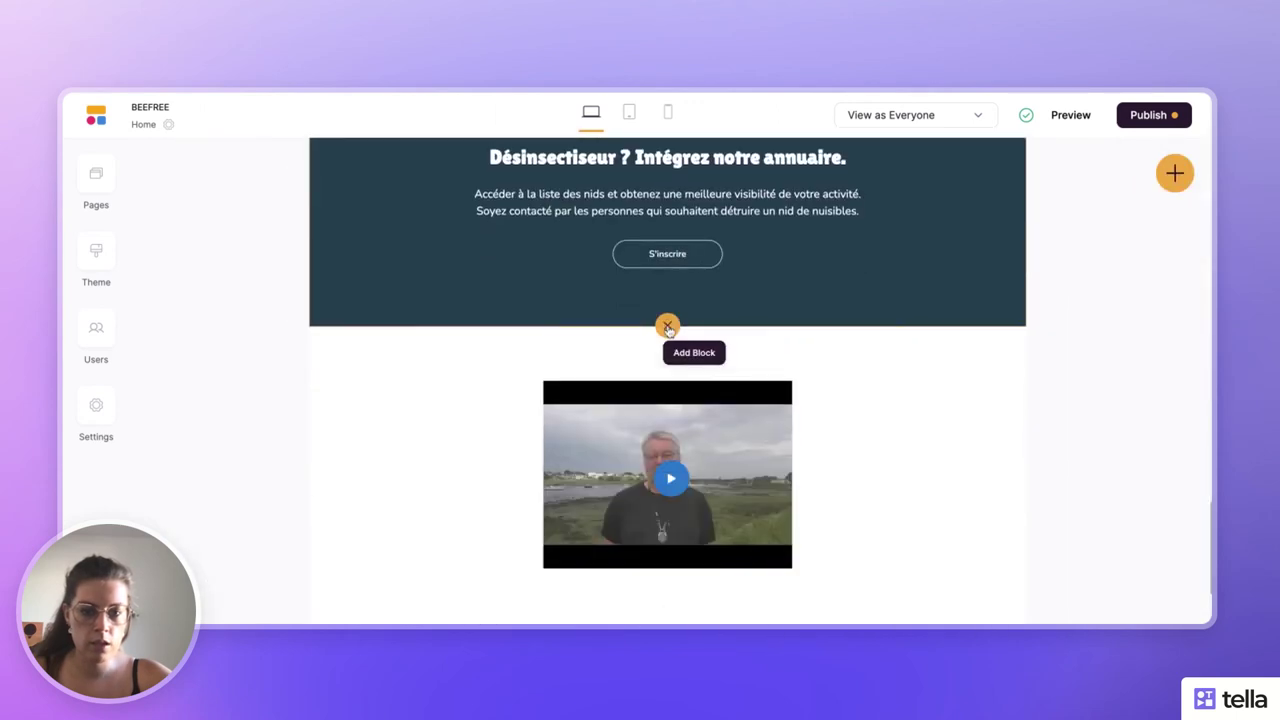
- Insert a Simple text block from the Other category below the S'inscrire sign-up section
{"action": "left_click", "coordinate": [667, 325]}
{"action": "scroll", "coordinate": [985, 410], "scroll_direction": "down", "scroll_amount": 3}
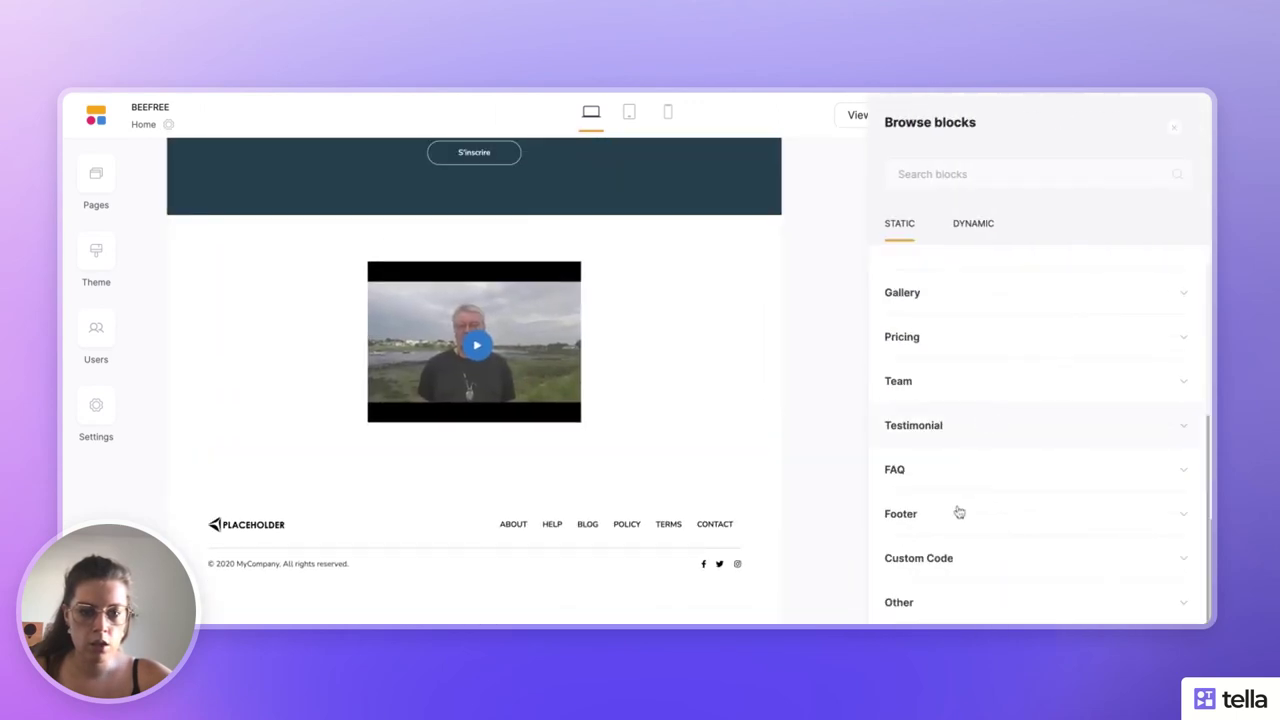
{"action": "left_click", "coordinate": [939, 610]}
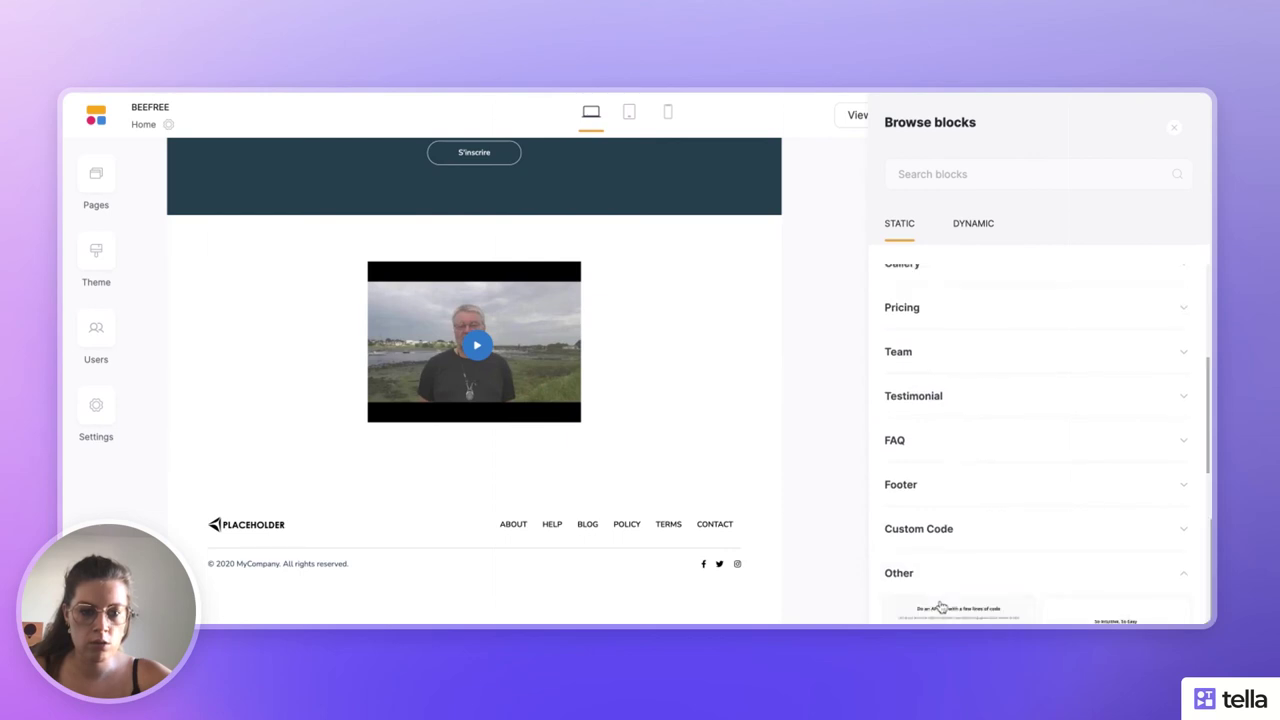
{"action": "scroll", "coordinate": [945, 580], "scroll_direction": "down", "scroll_amount": 2}
{"action": "scroll", "coordinate": [948, 530], "scroll_direction": "up", "scroll_amount": 1}
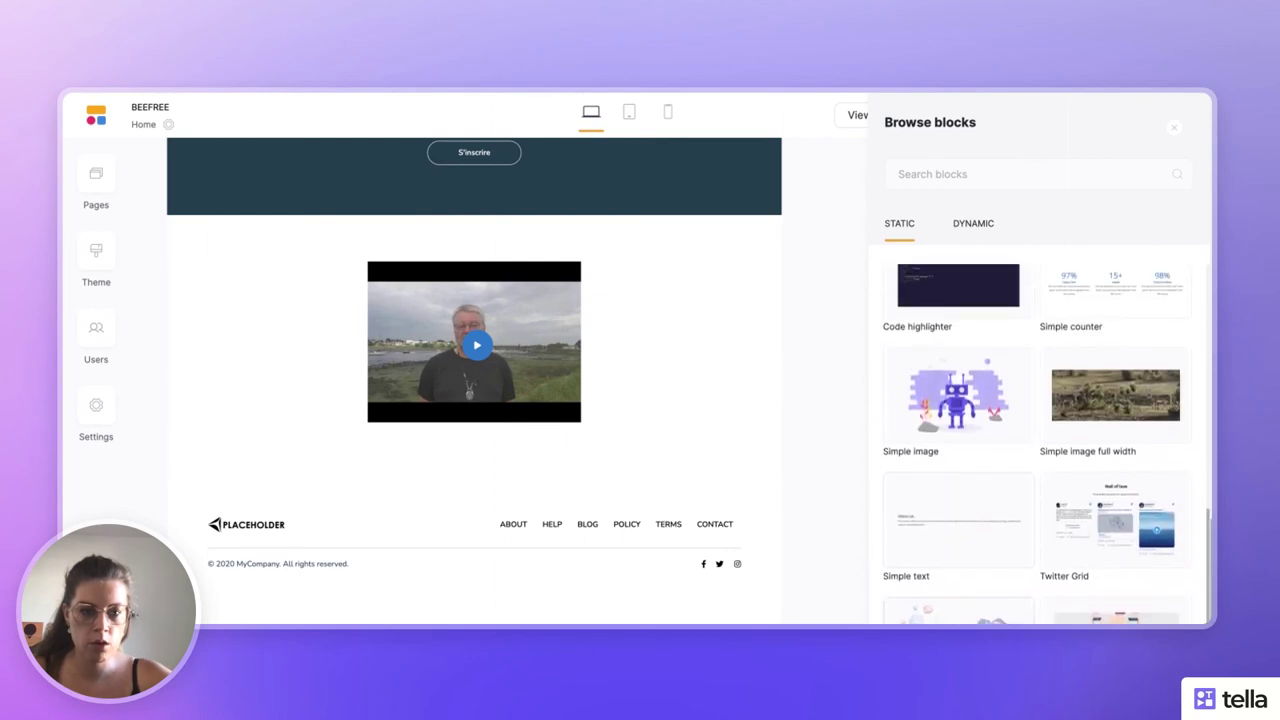
{"action": "scroll", "coordinate": [950, 486], "scroll_direction": "down", "scroll_amount": 1}
{"action": "left_click", "coordinate": [950, 486]}
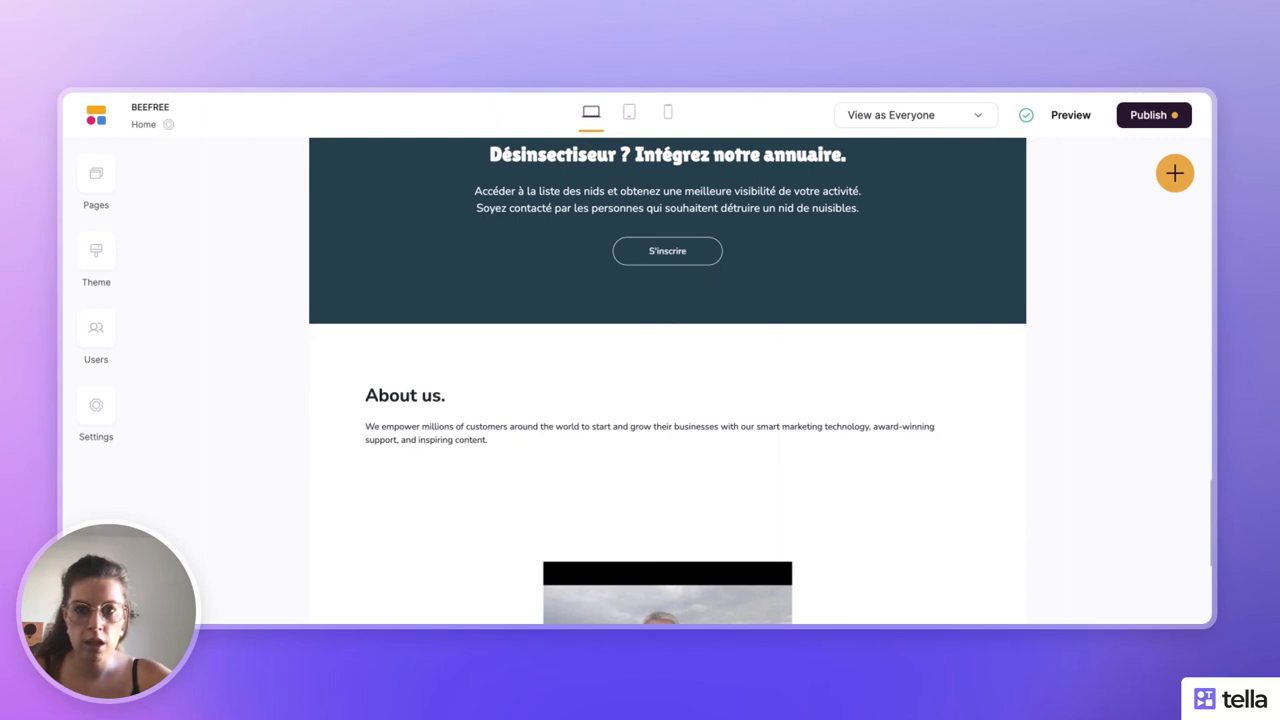
- Paste the founder heading over 'About us.' and delete the placeholder paragraph beneath it
{"action": "left_click", "coordinate": [706, 380]}
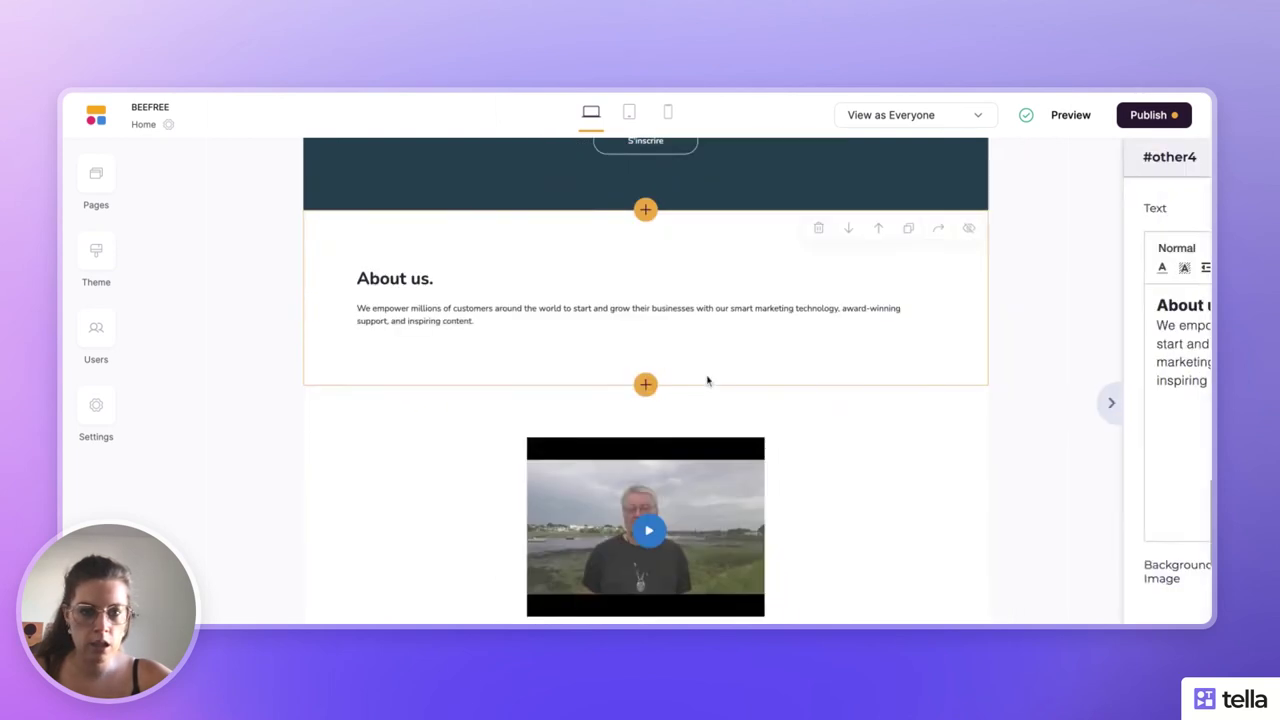
{"action": "triple_click", "coordinate": [926, 310]}
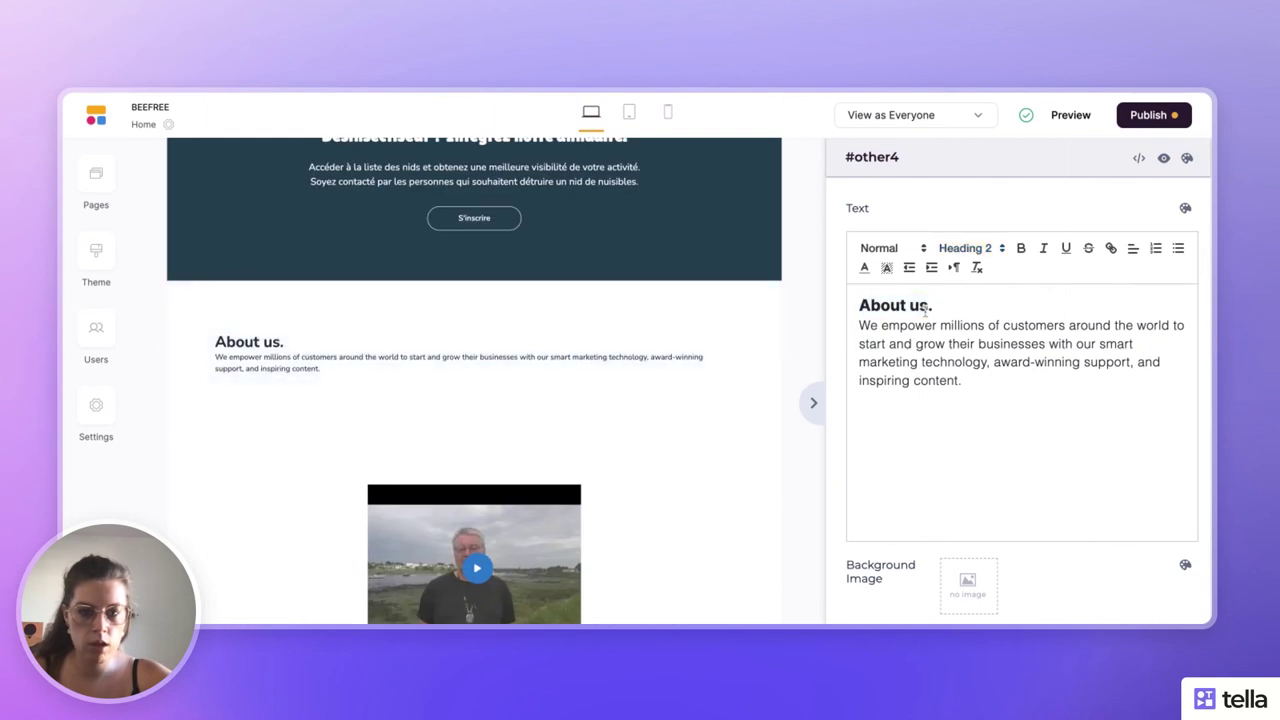
{"action": "type", "text": "Un mot de Cricri l'abeille - fondateur de Beefree"}
{"action": "left_click", "coordinate": [1046, 433]}
{"action": "key", "text": "shift+Up"}
{"action": "key", "text": "shift+Up"}
{"action": "key", "text": "shift+Up"}
{"action": "key", "text": "shift+Home"}
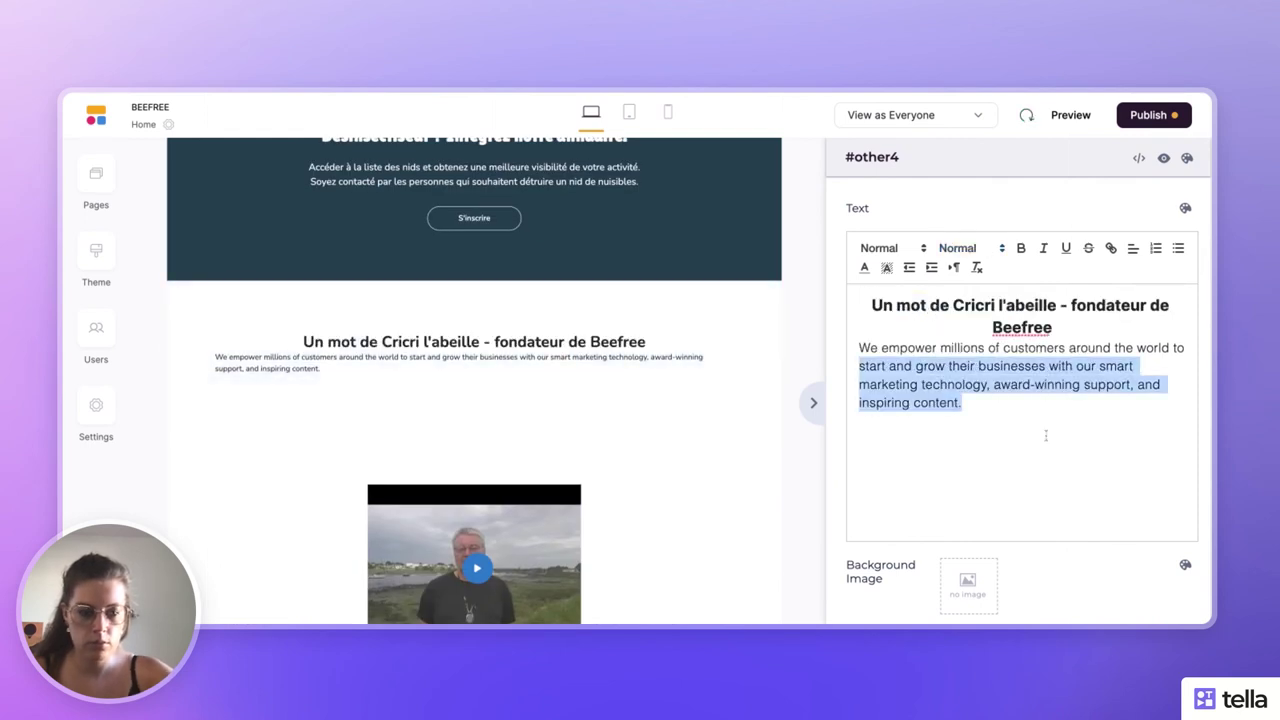
{"action": "key", "text": "BackSpace"}
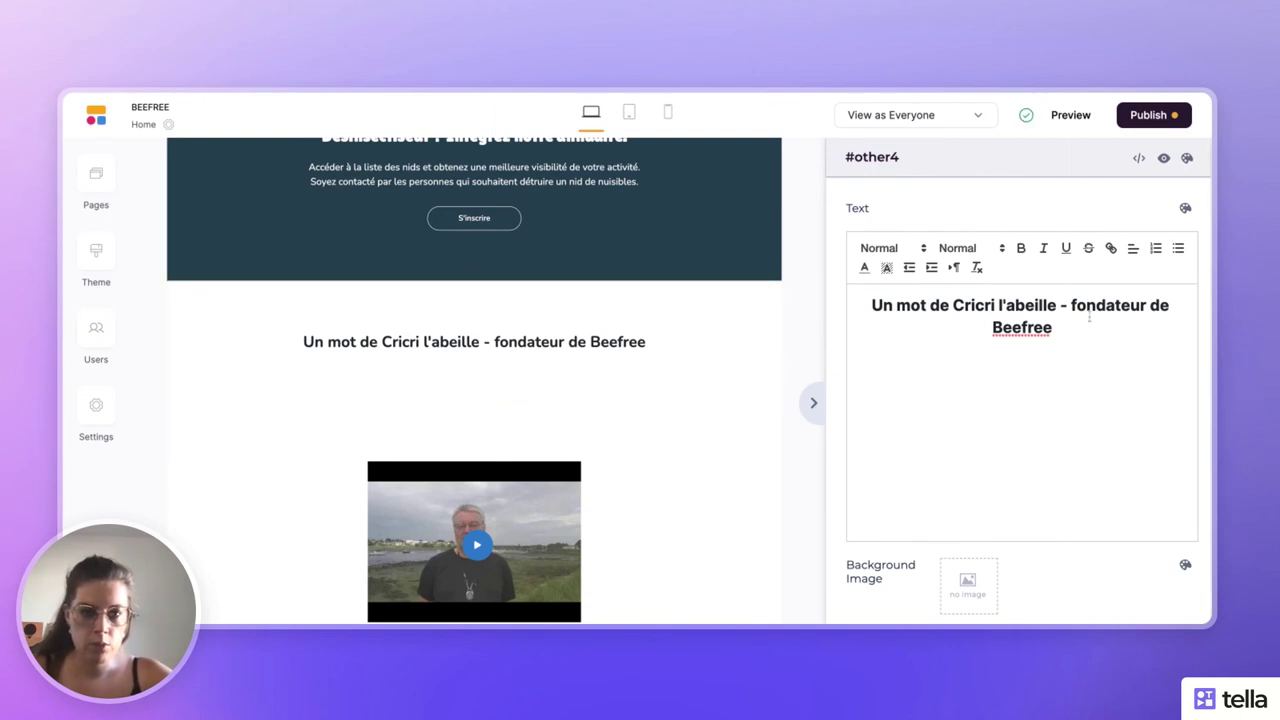
{"action": "triple_click", "coordinate": [983, 322]}
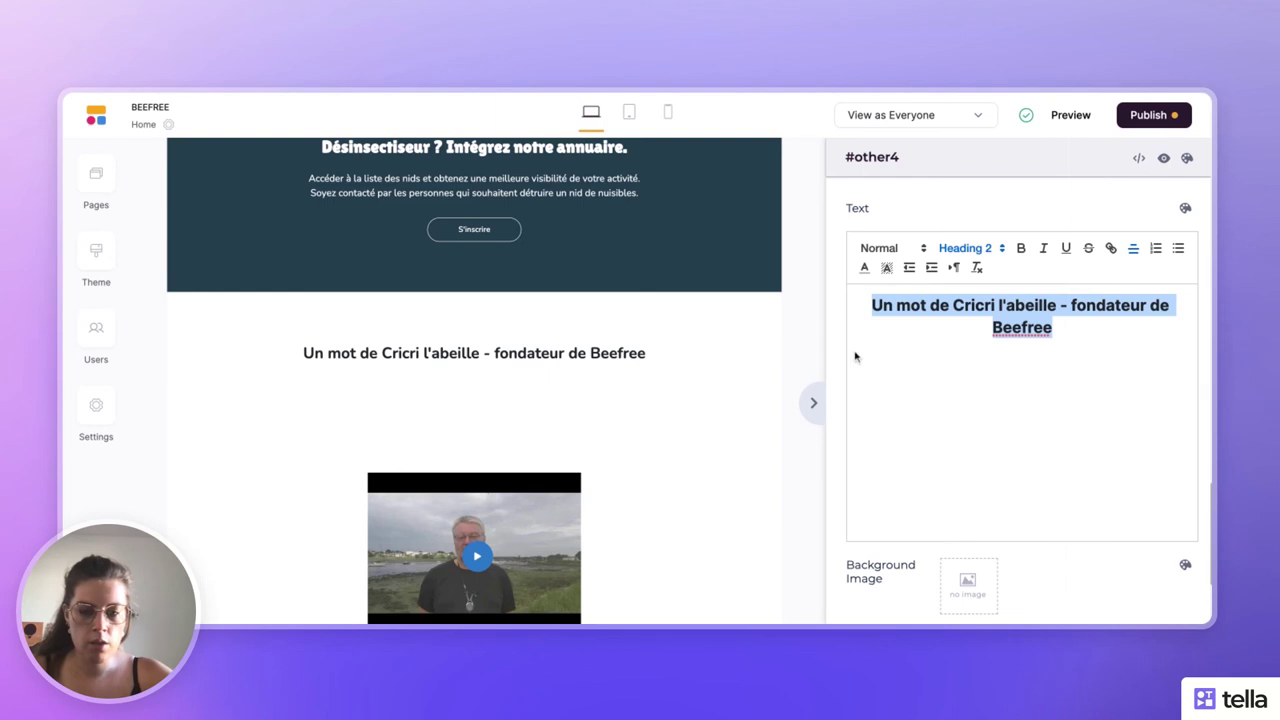
{"action": "left_click", "coordinate": [1101, 417]}
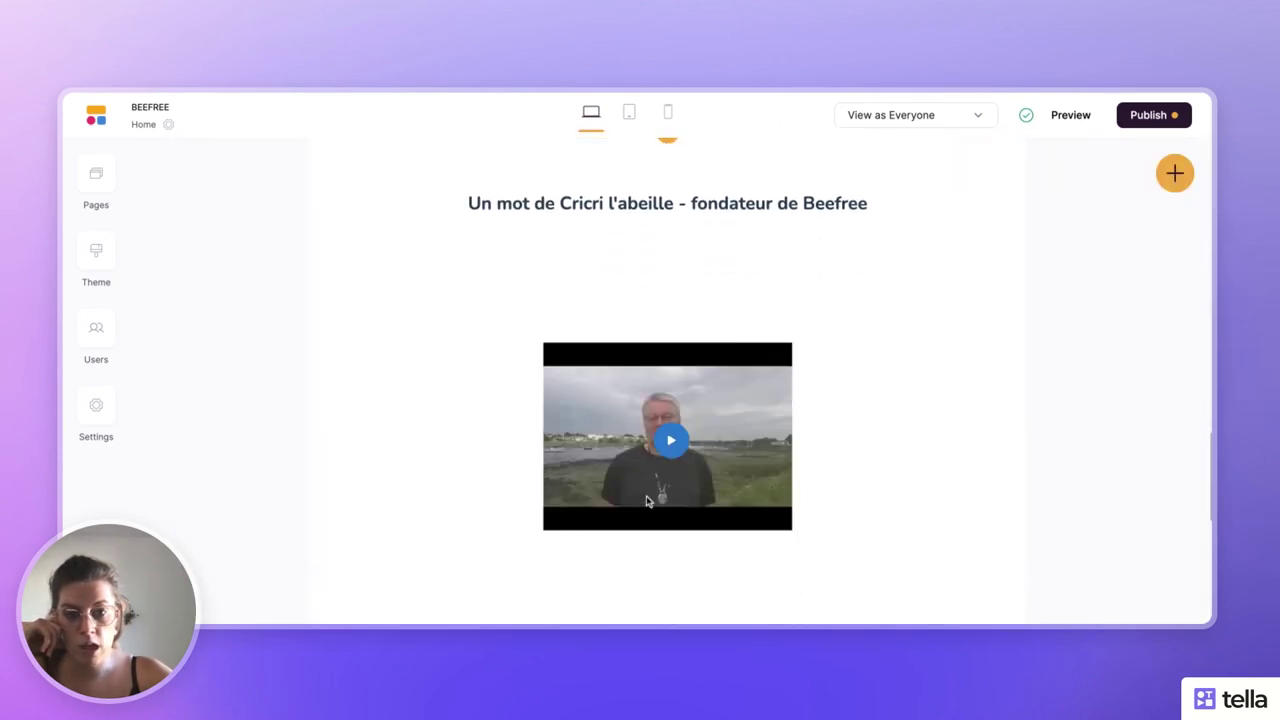
{"action": "left_click", "coordinate": [748, 266]}
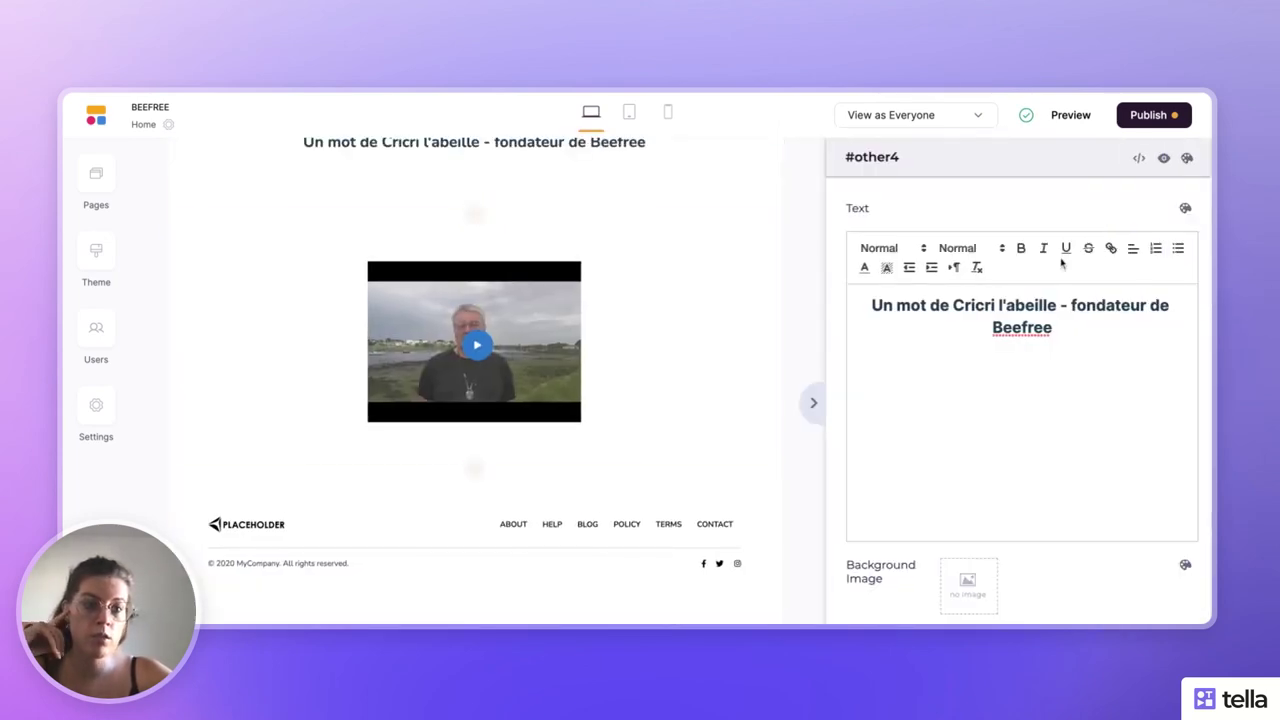
- Remove all bottom padding from the founder heading section (#other4)
{"action": "left_click", "coordinate": [1189, 158]}
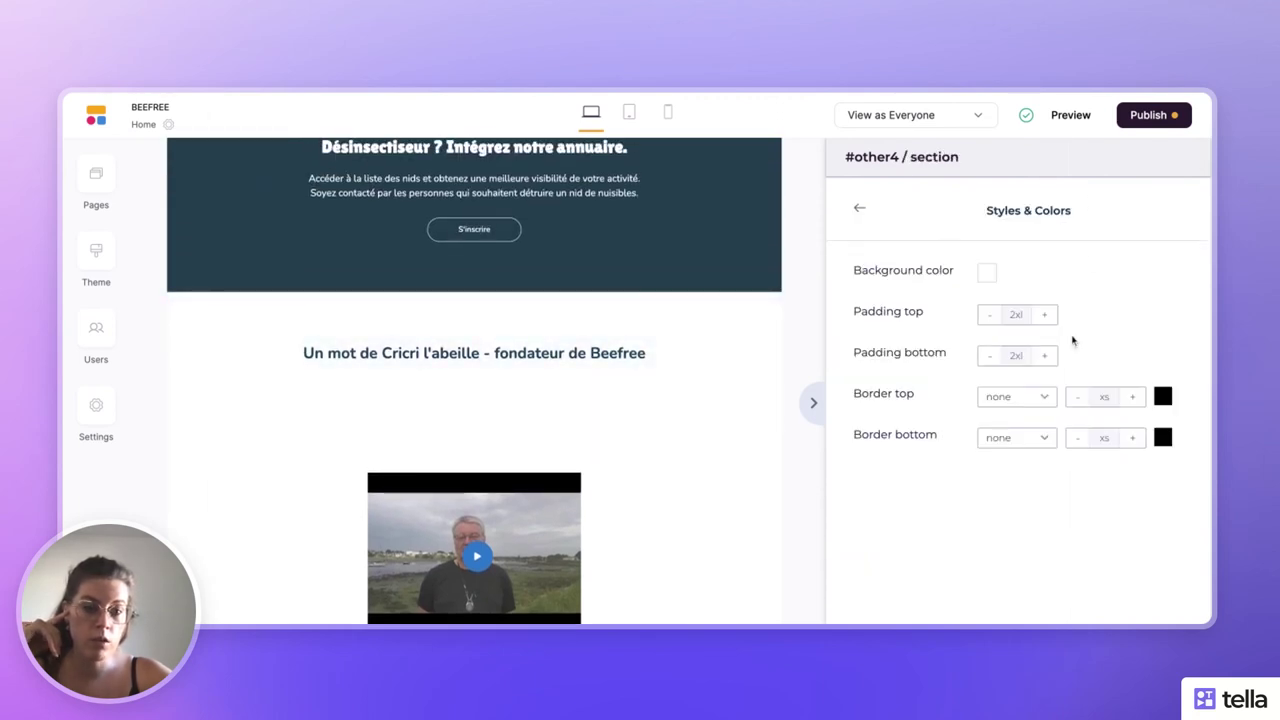
{"action": "left_click", "coordinate": [989, 357]}
{"action": "left_click", "coordinate": [989, 357]}
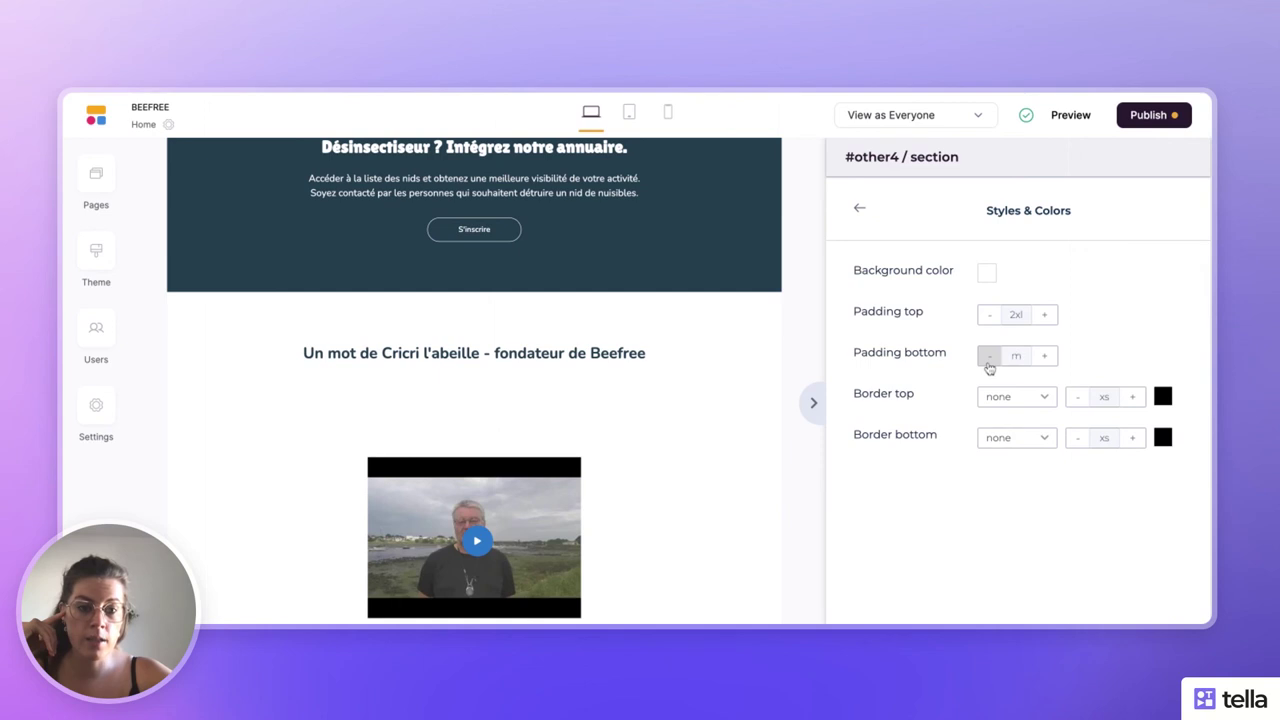
{"action": "left_click", "coordinate": [989, 357]}
{"action": "left_click", "coordinate": [989, 357]}
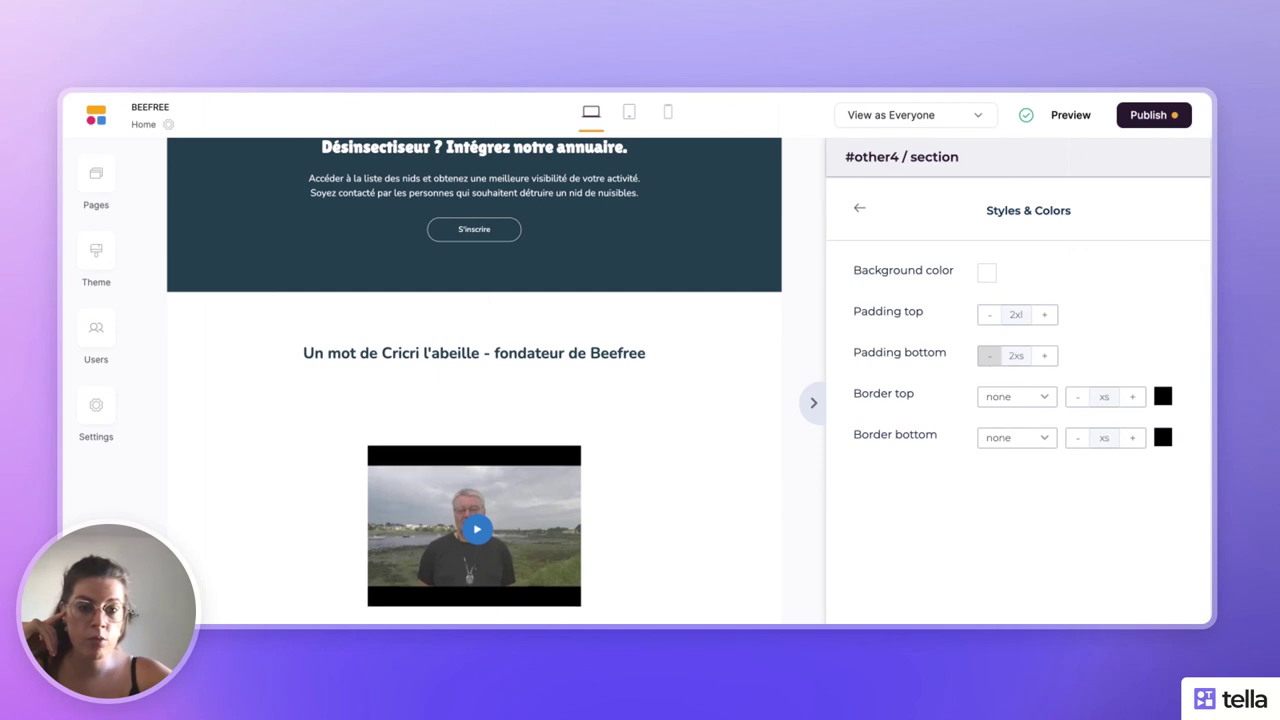
{"action": "left_click", "coordinate": [989, 357]}
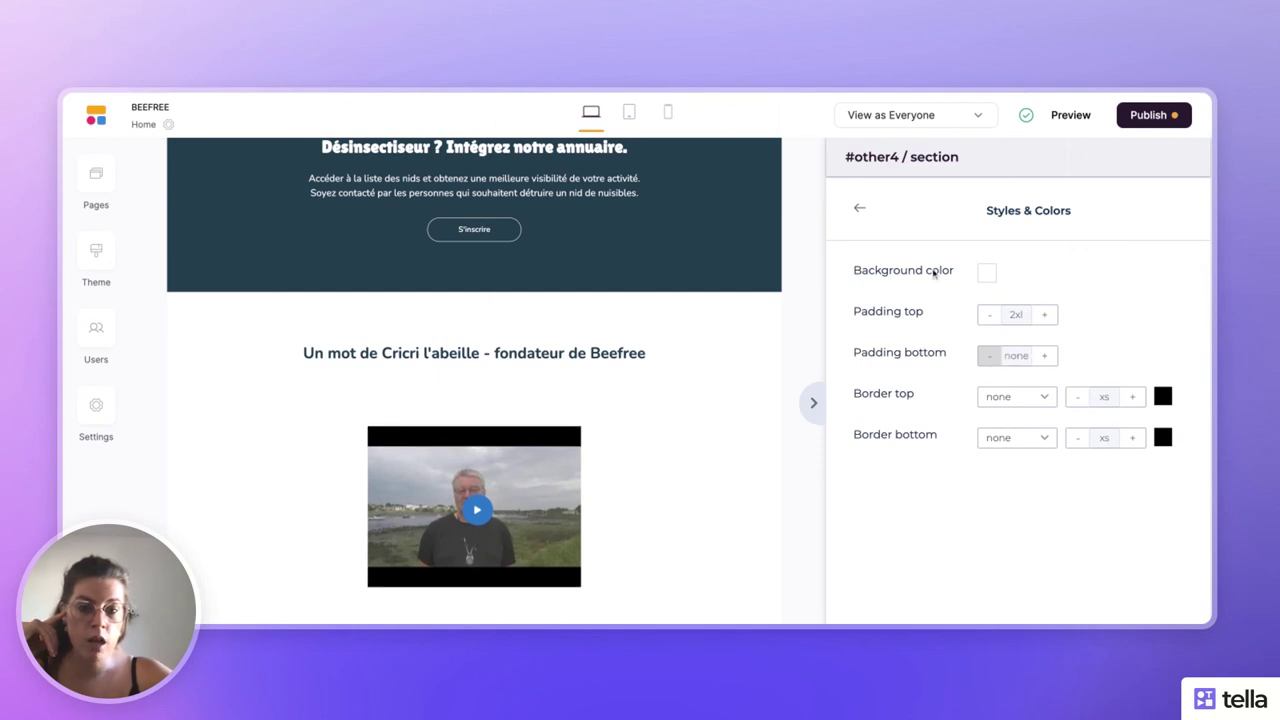
{"action": "left_click", "coordinate": [857, 210]}
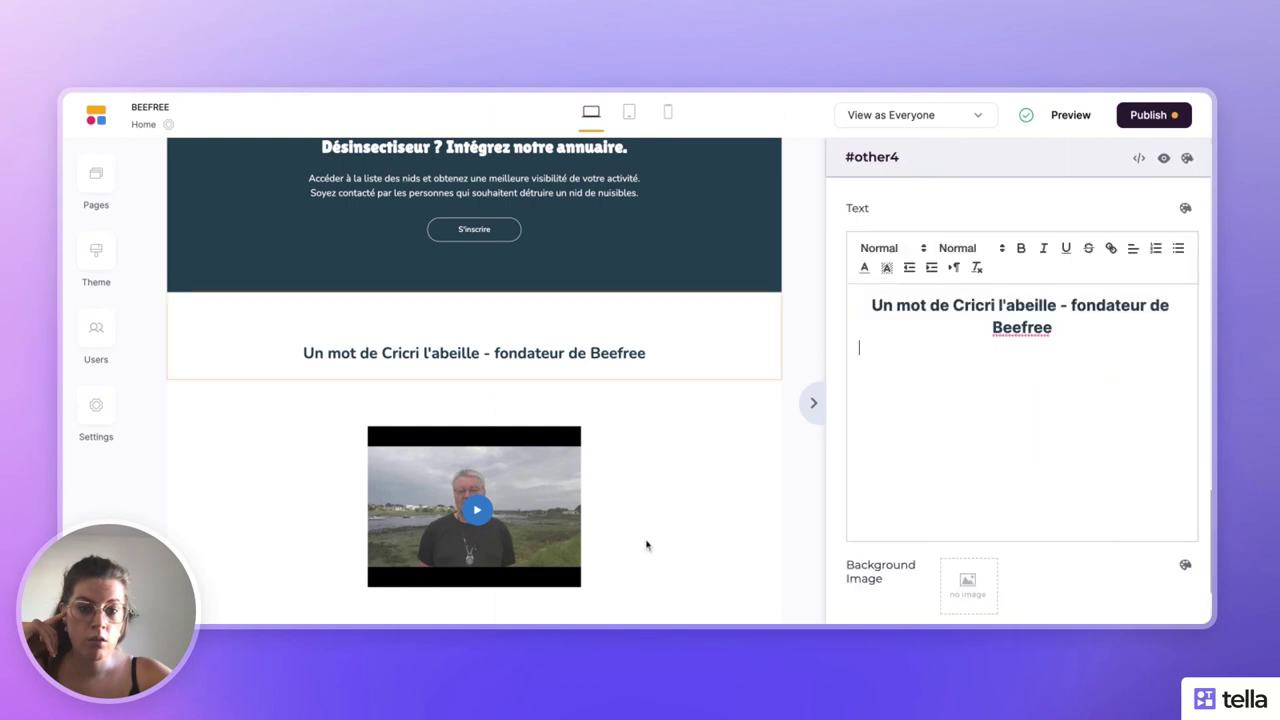
- Lower the video section's (#other3) top padding to m and collapse the settings panel
{"action": "left_click", "coordinate": [657, 521]}
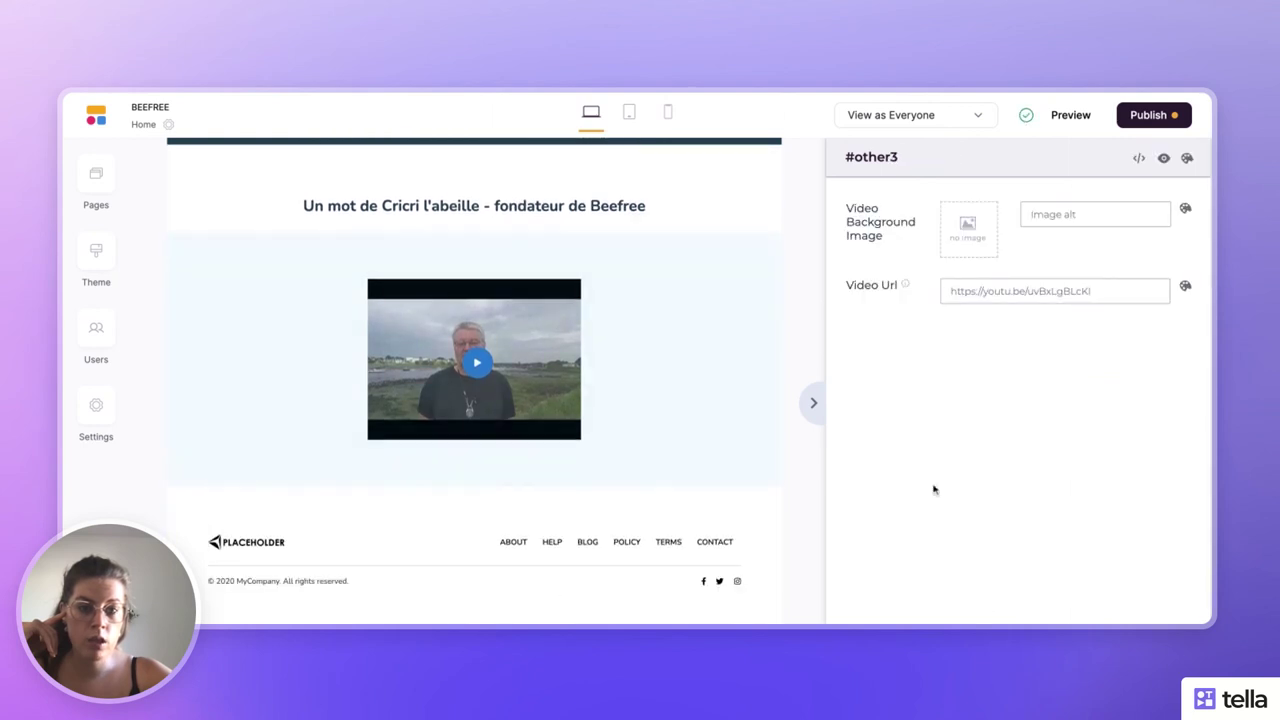
{"action": "left_click", "coordinate": [1187, 159]}
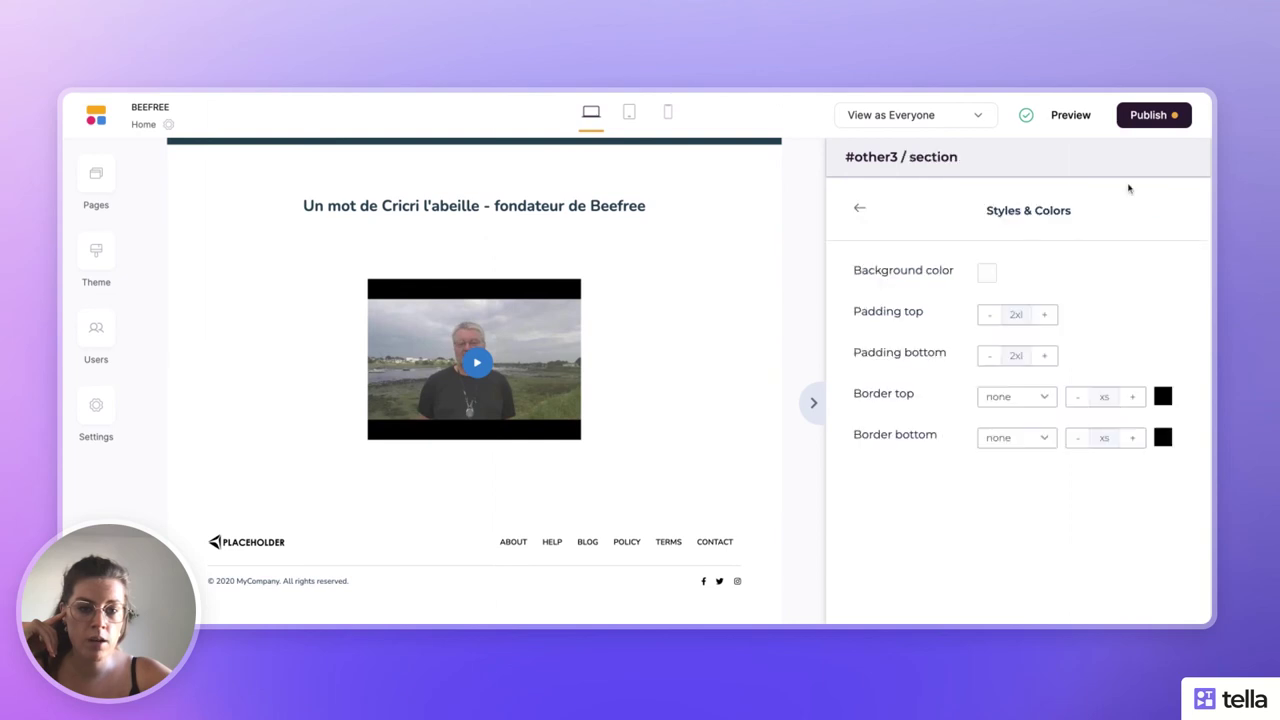
{"action": "left_click", "coordinate": [991, 316]}
{"action": "left_click", "coordinate": [993, 317]}
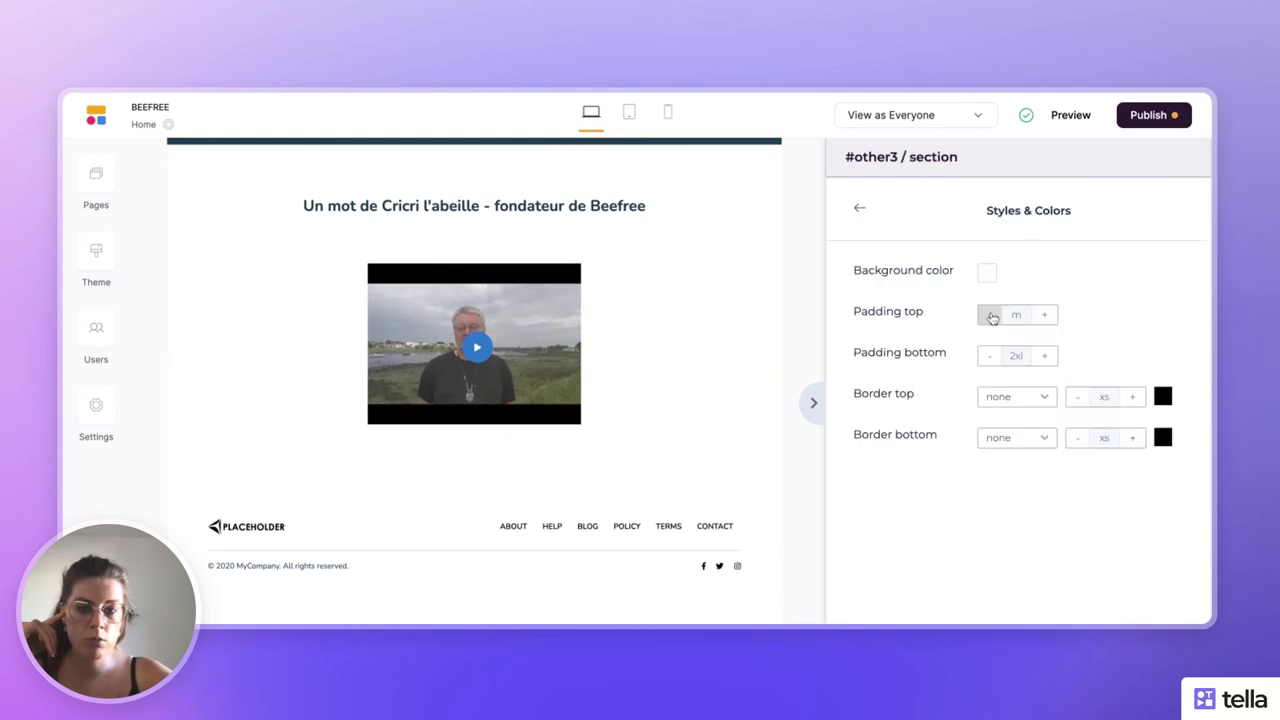
{"action": "left_click", "coordinate": [991, 316]}
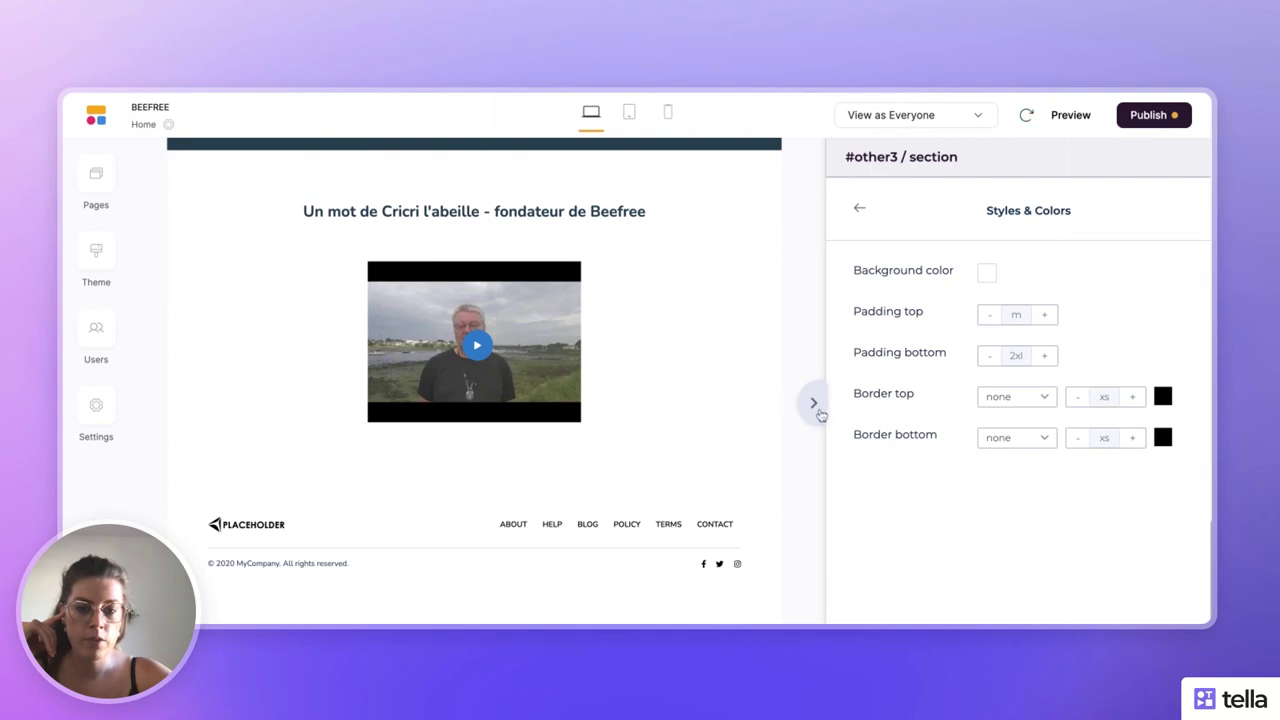
{"action": "left_click", "coordinate": [813, 402]}
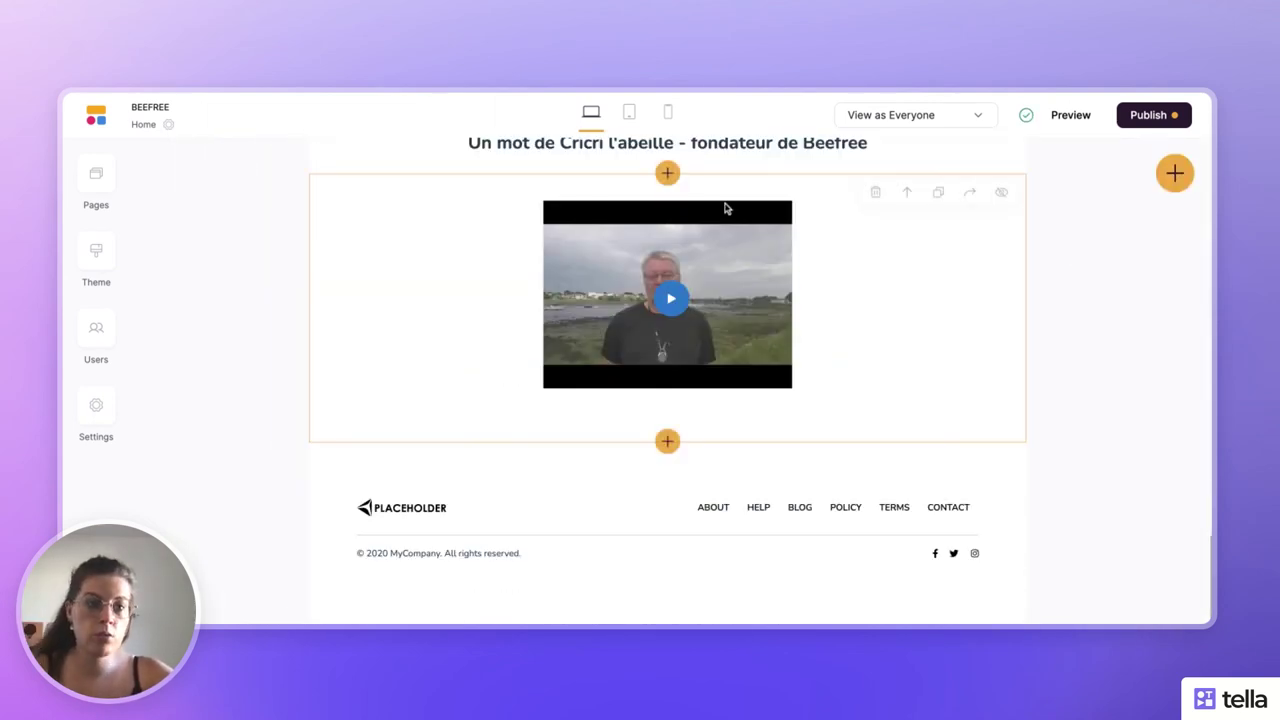
- Scroll back up to the hero section with its navigation bar
{"action": "scroll", "coordinate": [618, 334], "scroll_direction": "up", "scroll_amount": 5}
{"action": "scroll", "coordinate": [618, 334], "scroll_direction": "up", "scroll_amount": 10}
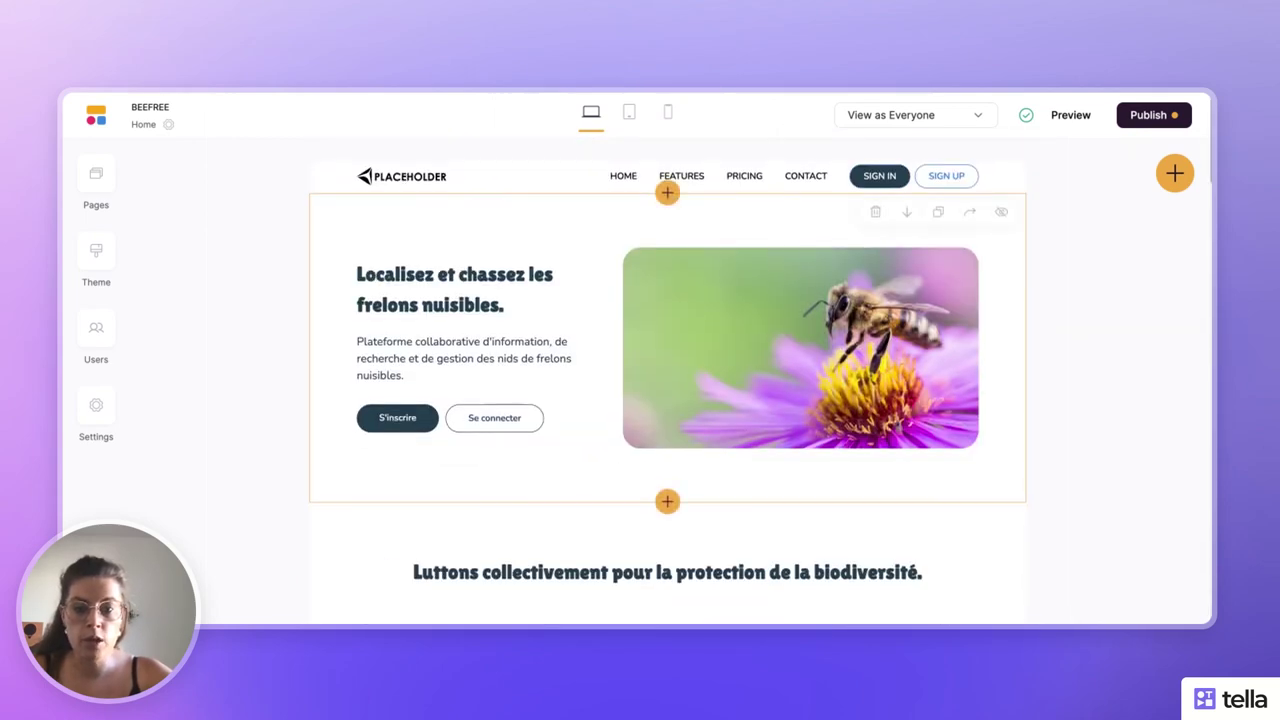
{"action": "scroll", "coordinate": [618, 334], "scroll_direction": "down", "scroll_amount": 15}
{"action": "scroll", "coordinate": [618, 334], "scroll_direction": "up", "scroll_amount": 15}
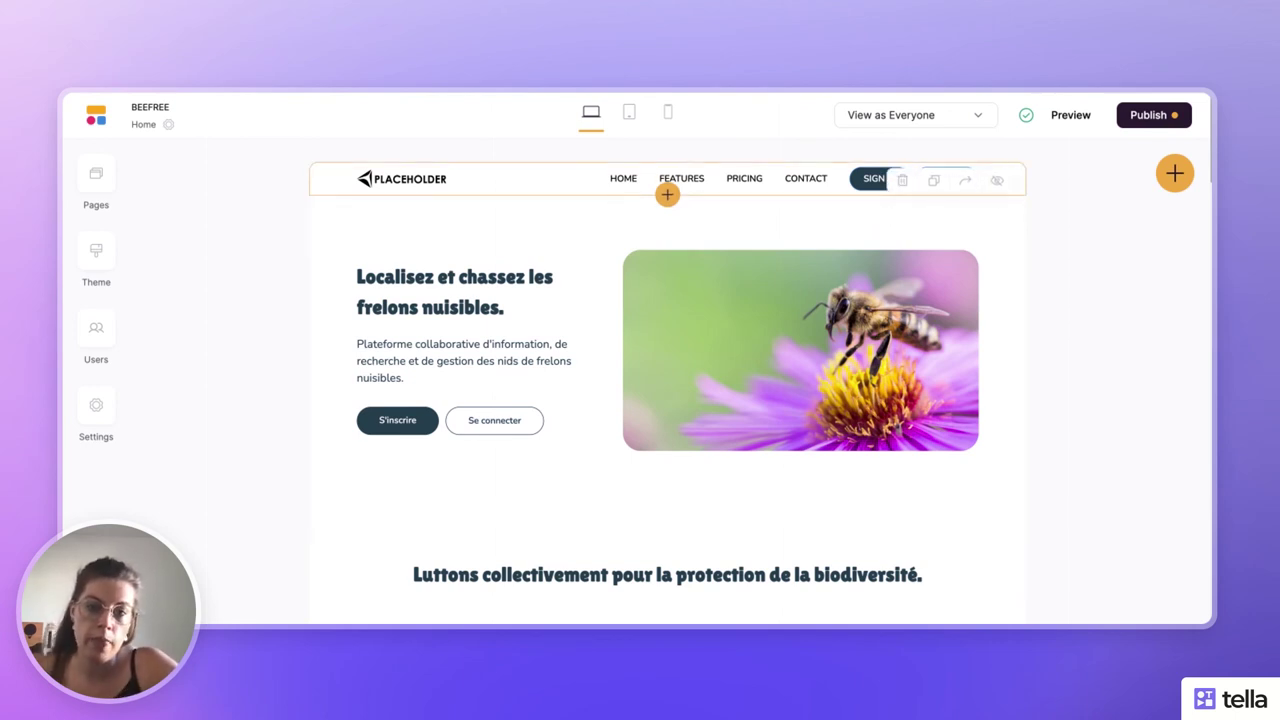
{"action": "left_click", "coordinate": [629, 114]}
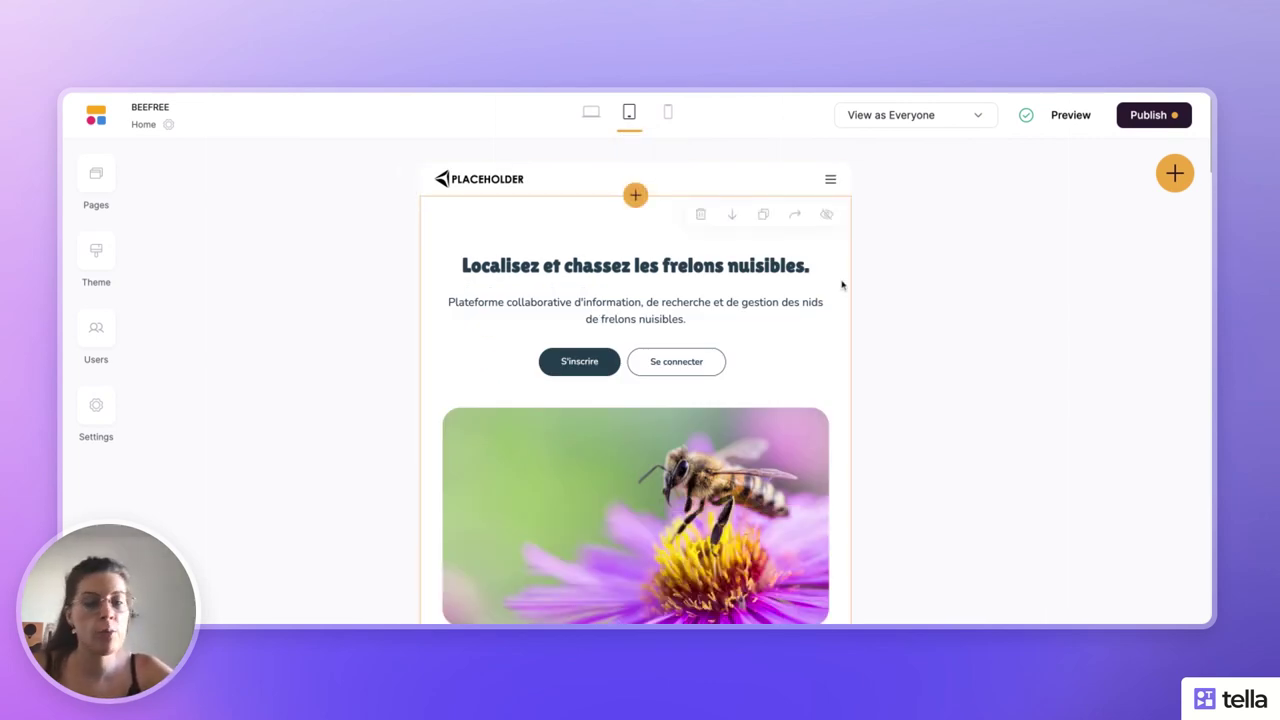
{"action": "scroll", "coordinate": [635, 400], "scroll_direction": "down", "scroll_amount": 10}
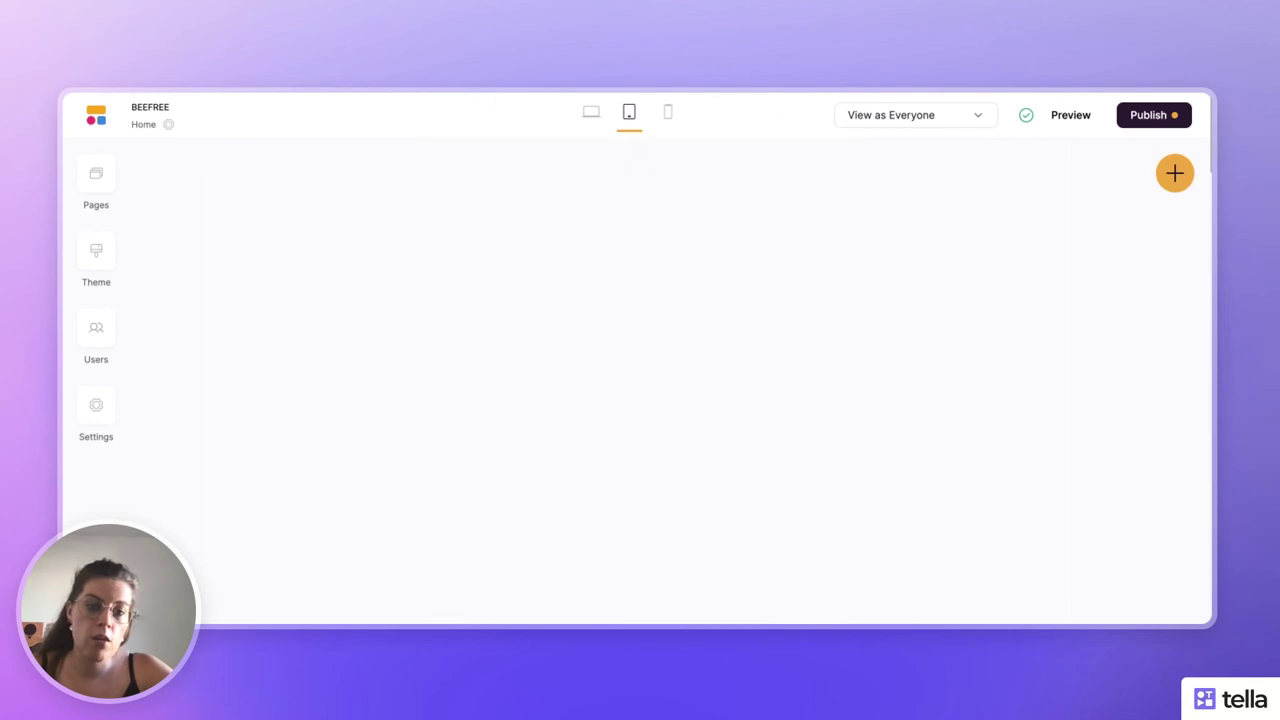
{"action": "scroll", "coordinate": [635, 400], "scroll_direction": "down", "scroll_amount": 5}
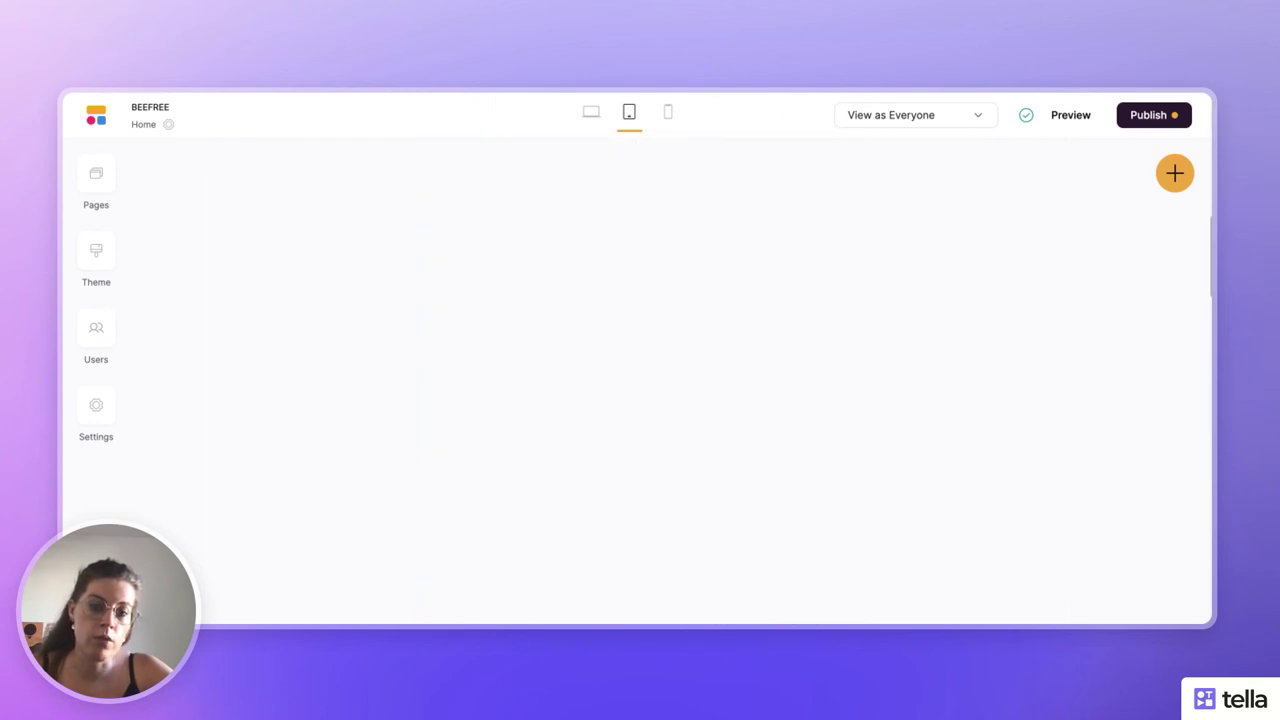
{"action": "scroll", "coordinate": [635, 400], "scroll_direction": "down", "scroll_amount": 5}
{"action": "scroll", "coordinate": [635, 400], "scroll_direction": "up", "scroll_amount": 15}
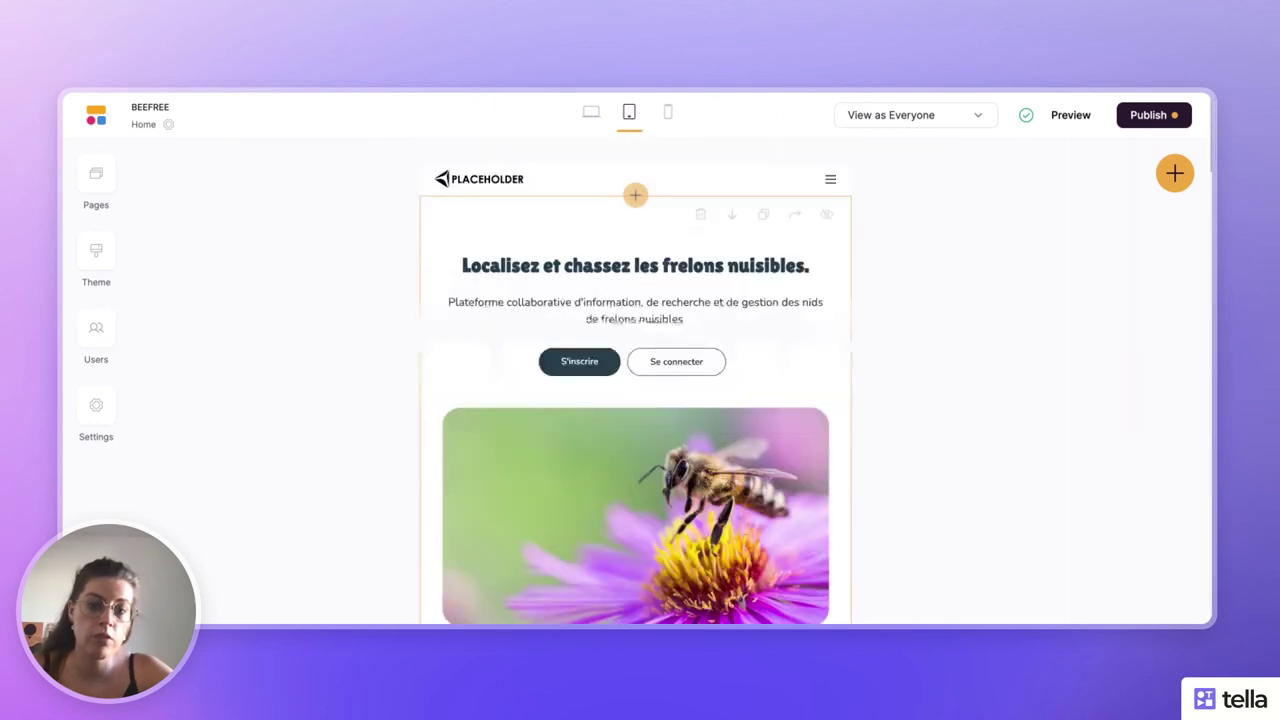
{"action": "left_click", "coordinate": [664, 113]}
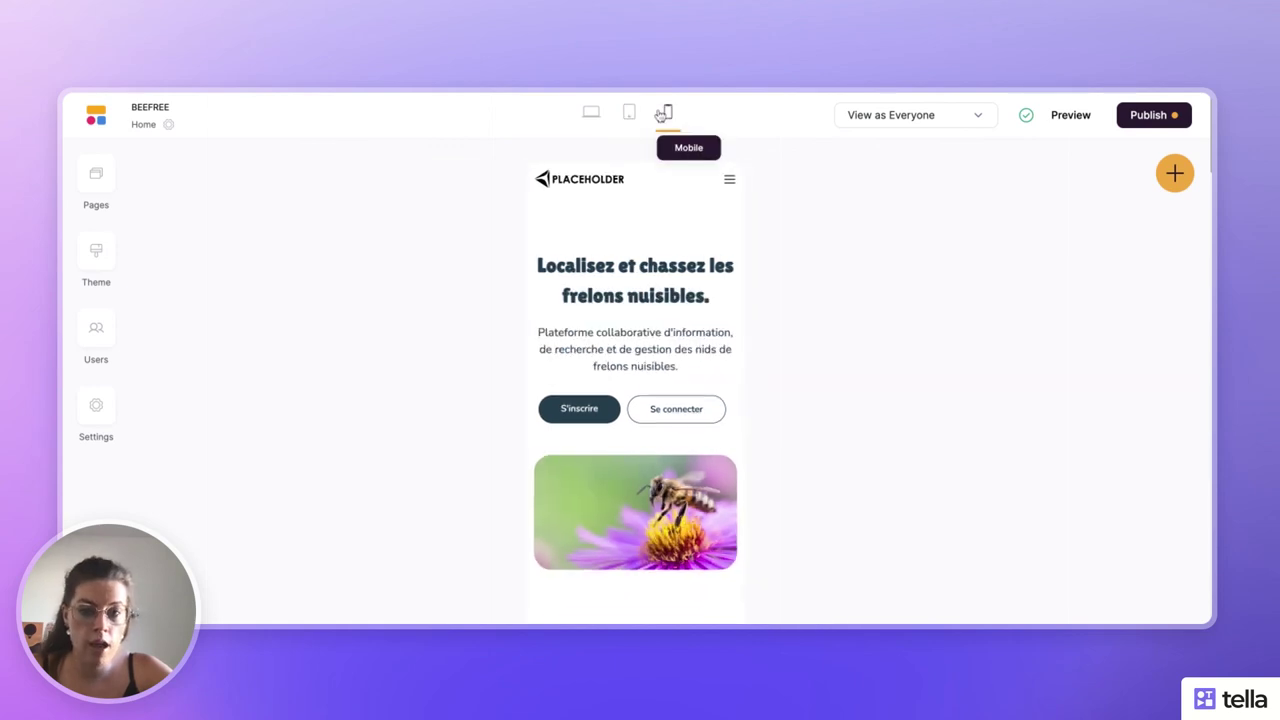
{"action": "scroll", "coordinate": [574, 366], "scroll_direction": "down", "scroll_amount": 5}
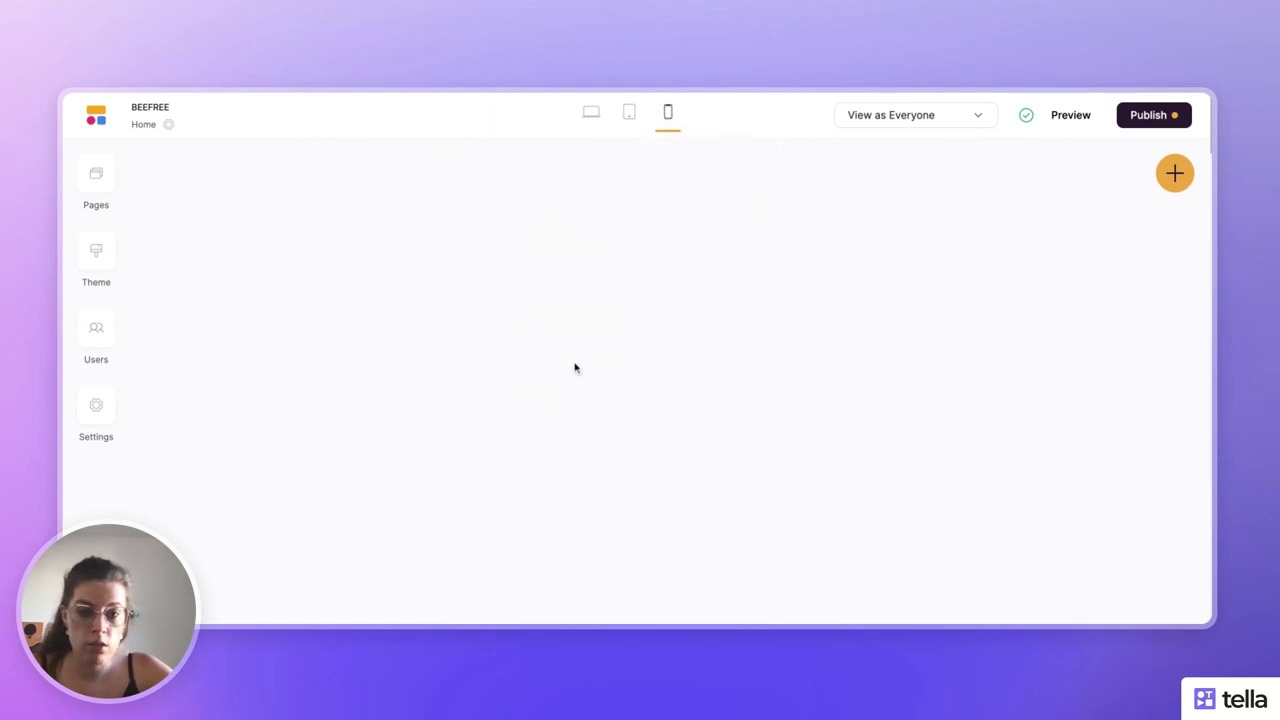
{"action": "scroll", "coordinate": [574, 368], "scroll_direction": "down", "scroll_amount": 10}
{"action": "scroll", "coordinate": [574, 368], "scroll_direction": "up", "scroll_amount": 10}
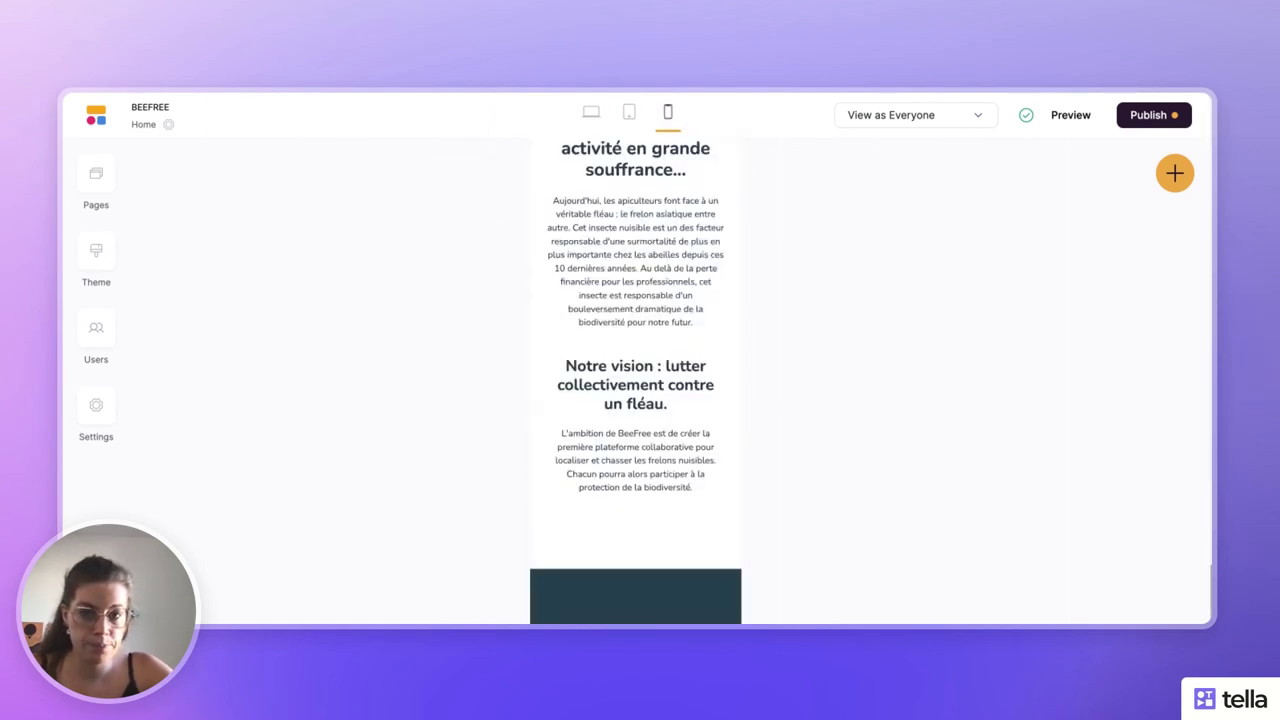
{"action": "left_click", "coordinate": [591, 116]}
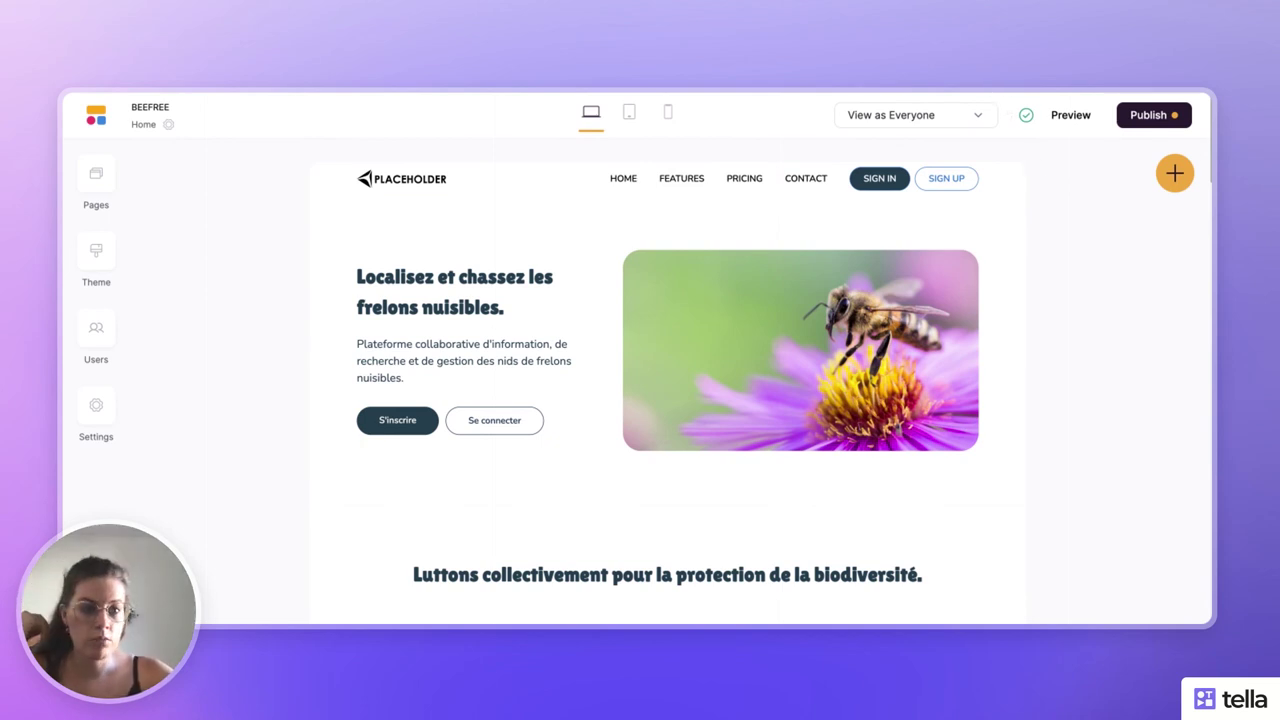
- Publish the pending homepage updates to the live BEEFREE app
{"action": "left_click", "coordinate": [1139, 118]}
{"action": "left_click", "coordinate": [1026, 358]}
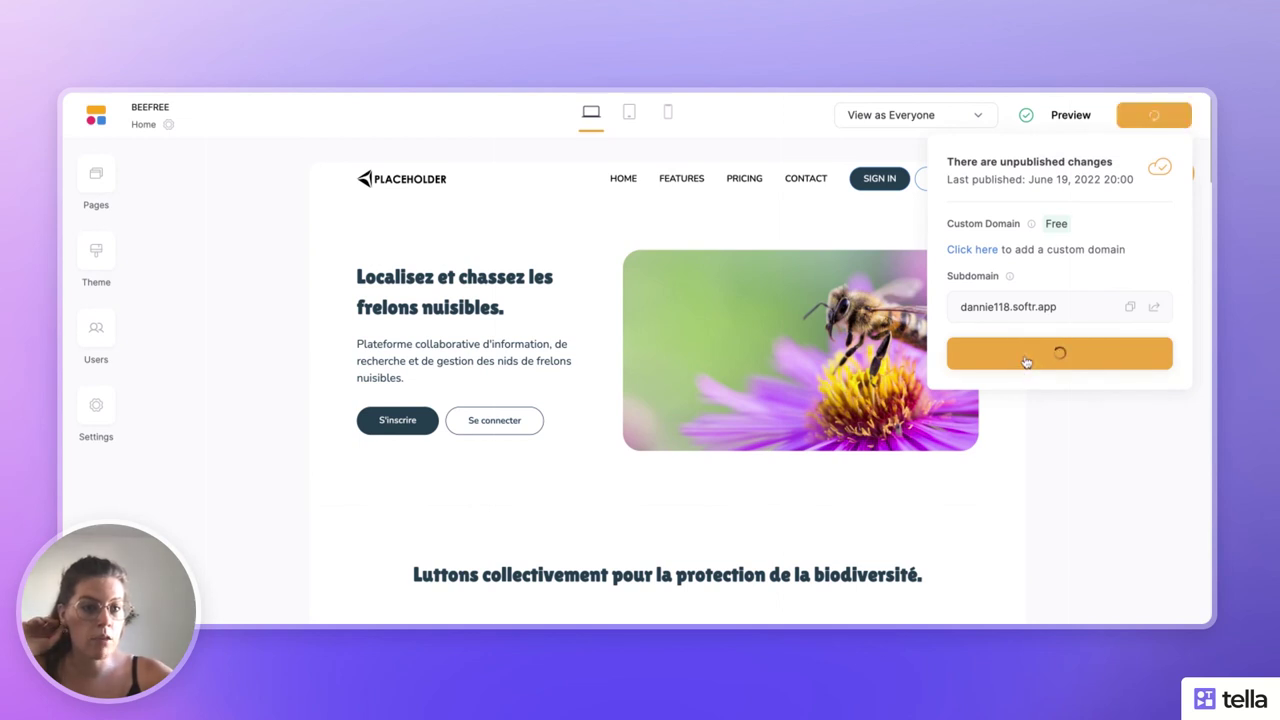
{"action": "left_click", "coordinate": [1092, 397]}
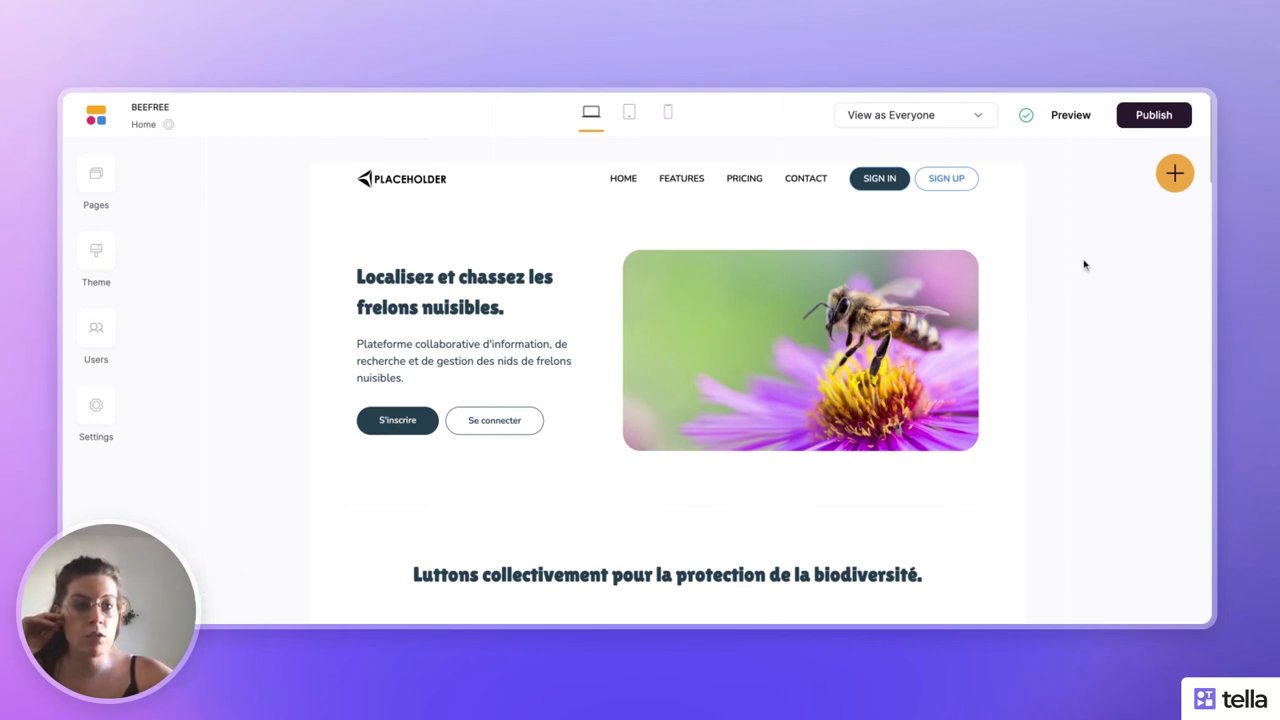
{"action": "left_click", "coordinate": [1070, 116]}
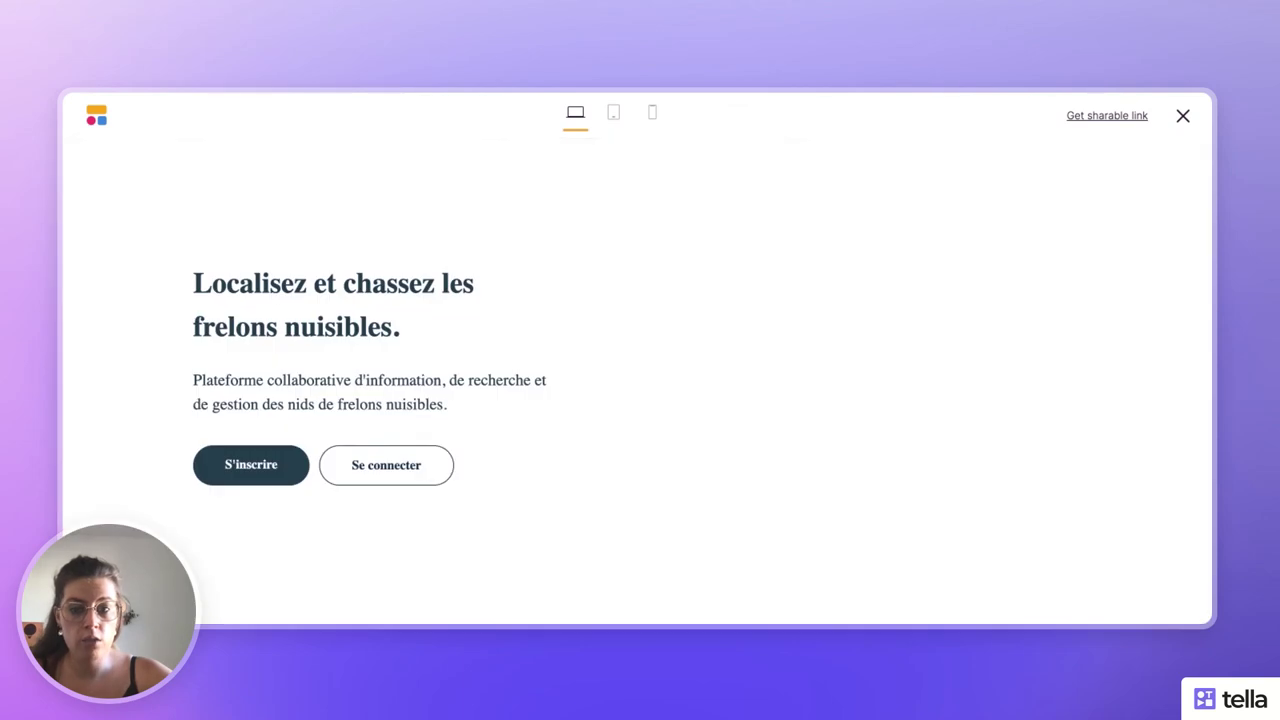
{"action": "scroll", "coordinate": [826, 393], "scroll_direction": "down", "scroll_amount": 10}
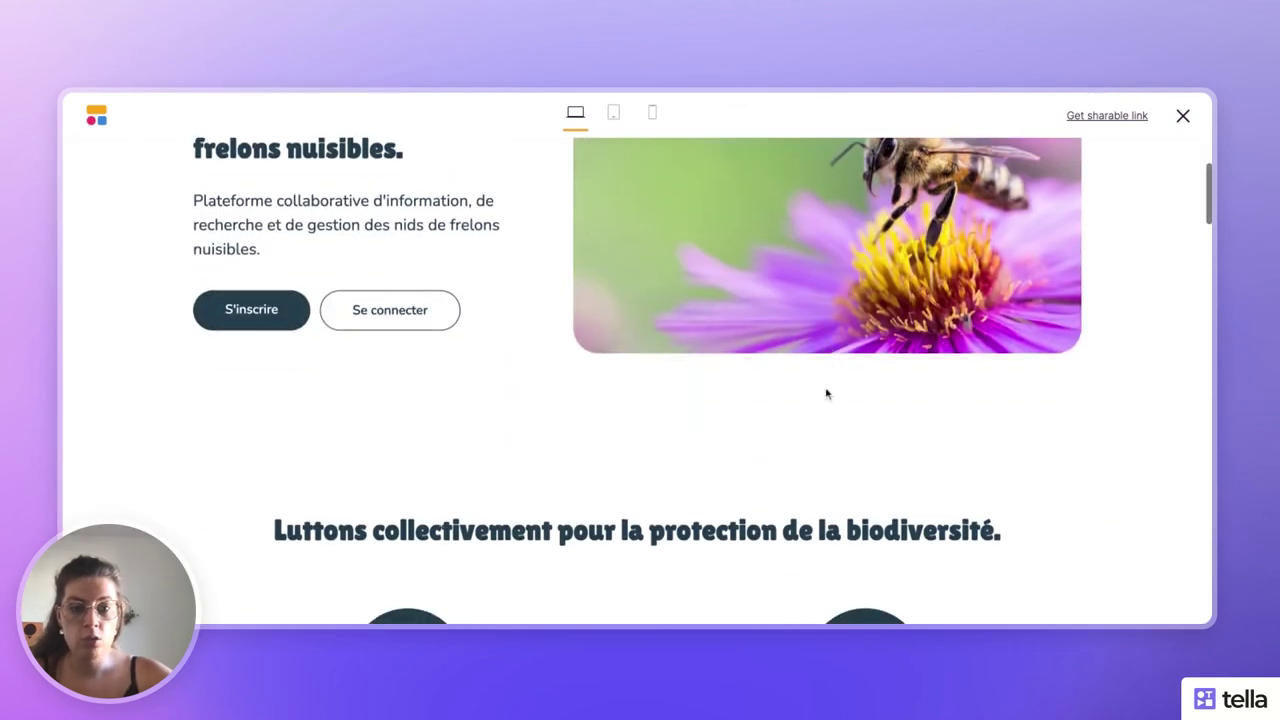
{"action": "scroll", "coordinate": [637, 400], "scroll_direction": "down", "scroll_amount": 15}
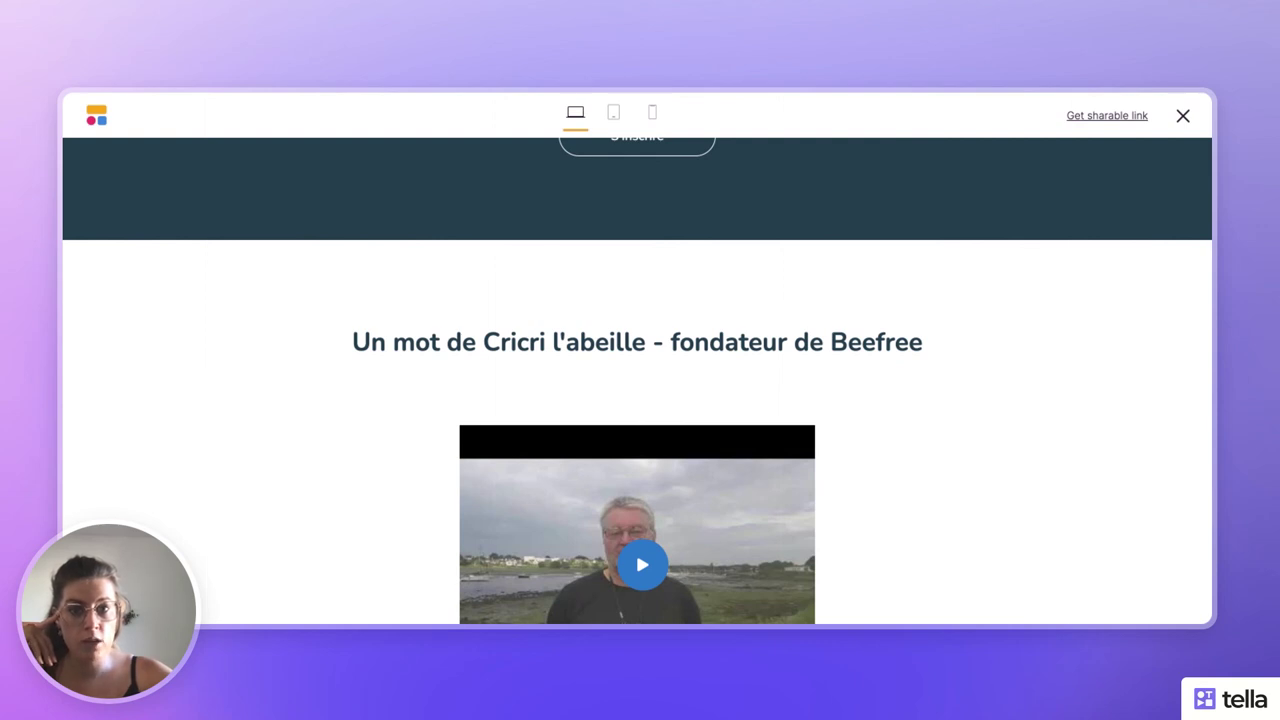
{"action": "scroll", "coordinate": [1129, 246], "scroll_direction": "up", "scroll_amount": 10}
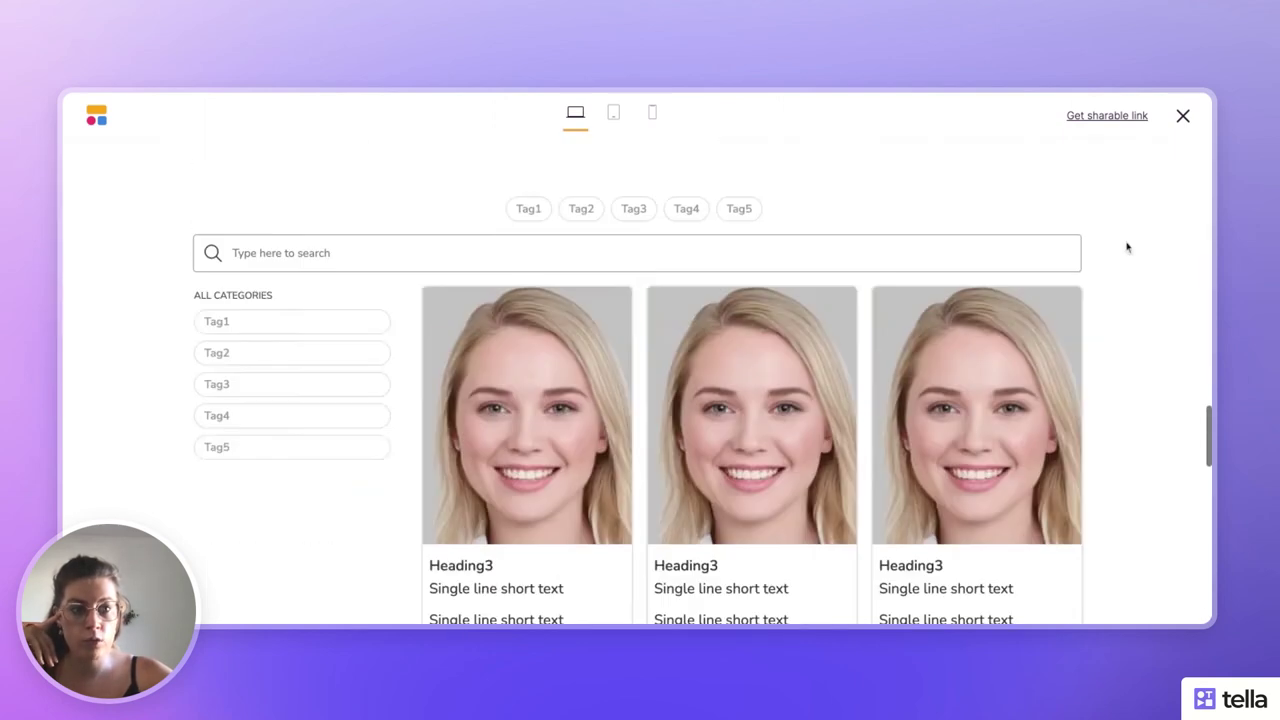
{"action": "left_click", "coordinate": [1183, 117]}
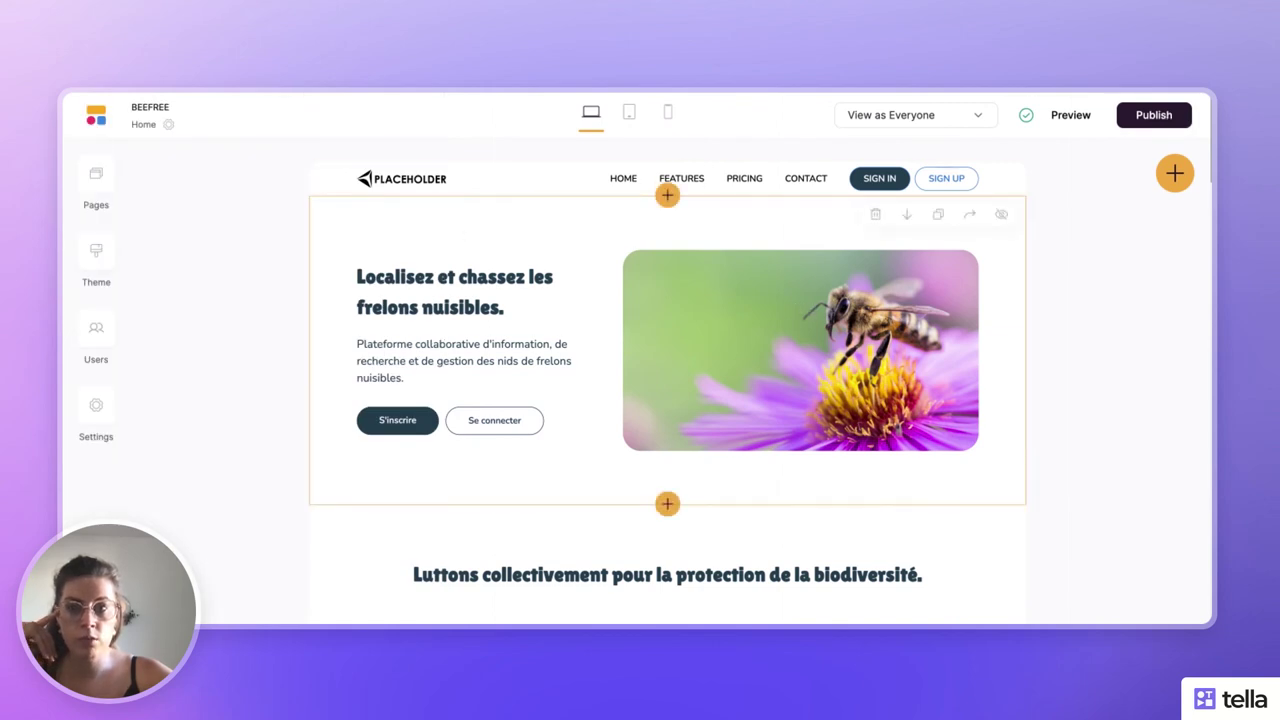
- Delete the FEATURES, PRICING and CONTACT links from the header
{"action": "left_click", "coordinate": [466, 183]}
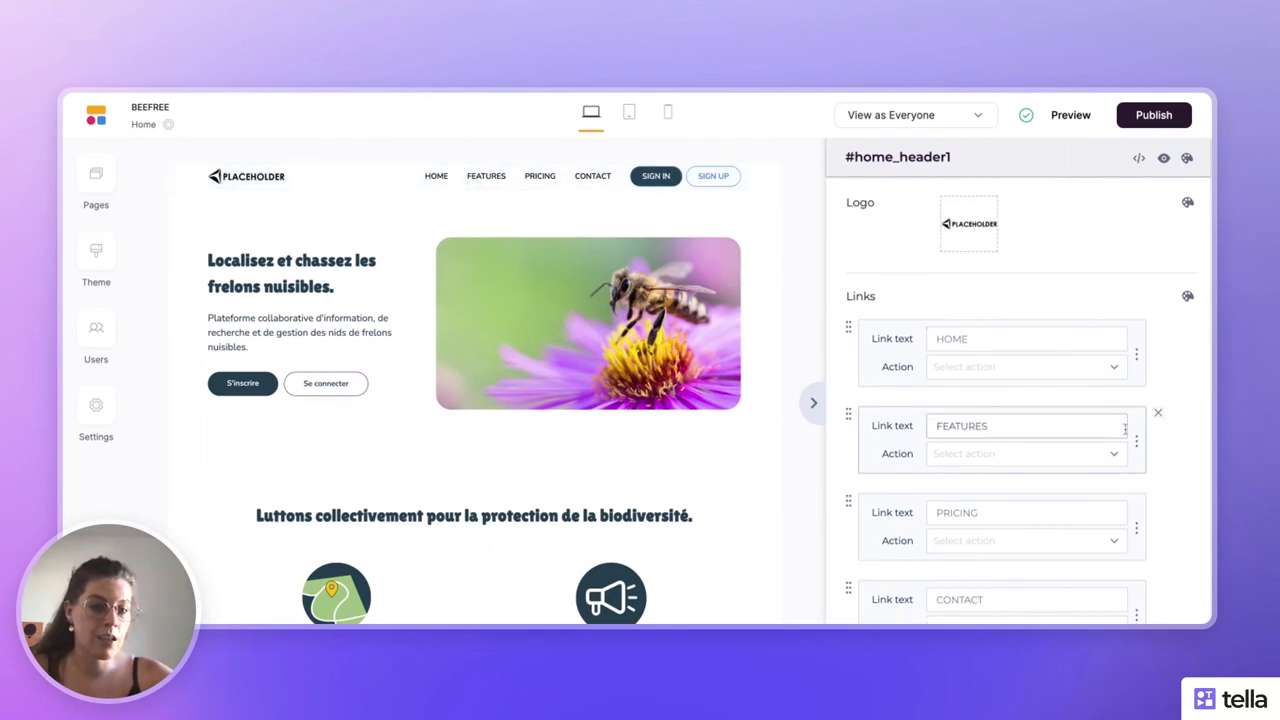
{"action": "scroll", "coordinate": [1150, 415], "scroll_direction": "down", "scroll_amount": 2}
{"action": "left_click", "coordinate": [1160, 329]}
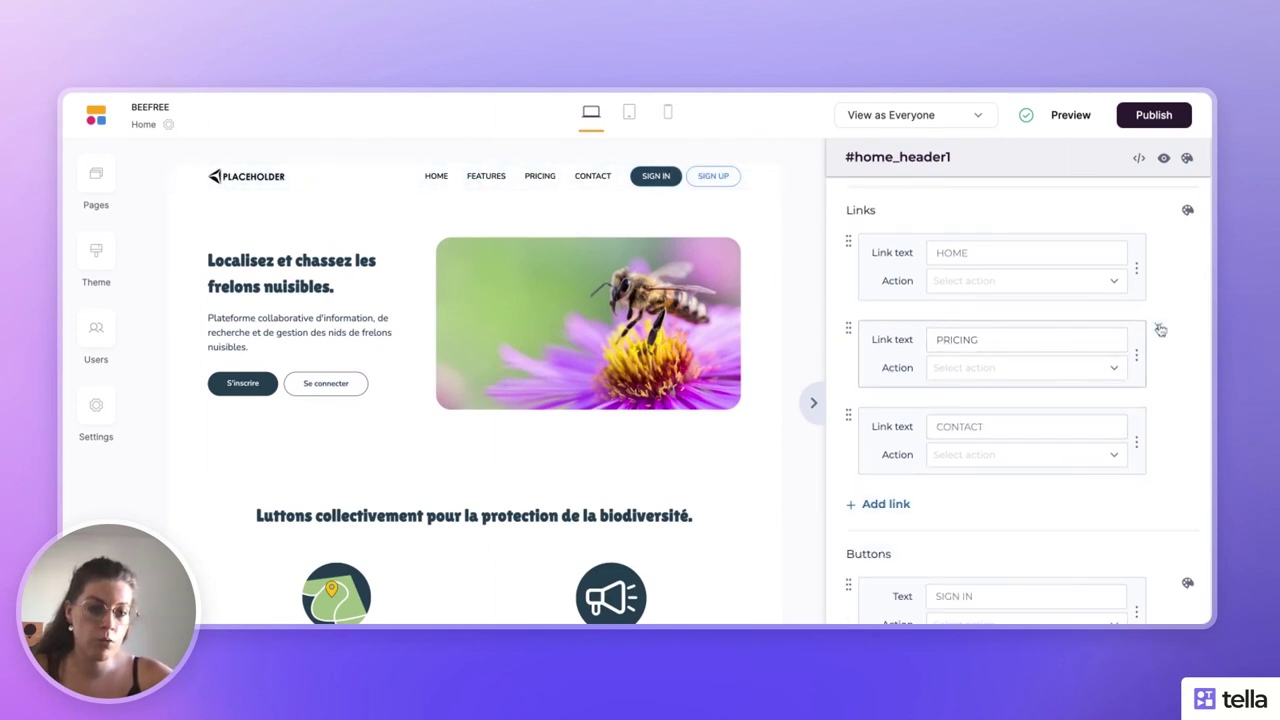
{"action": "left_click", "coordinate": [1160, 329]}
{"action": "left_click", "coordinate": [1160, 329]}
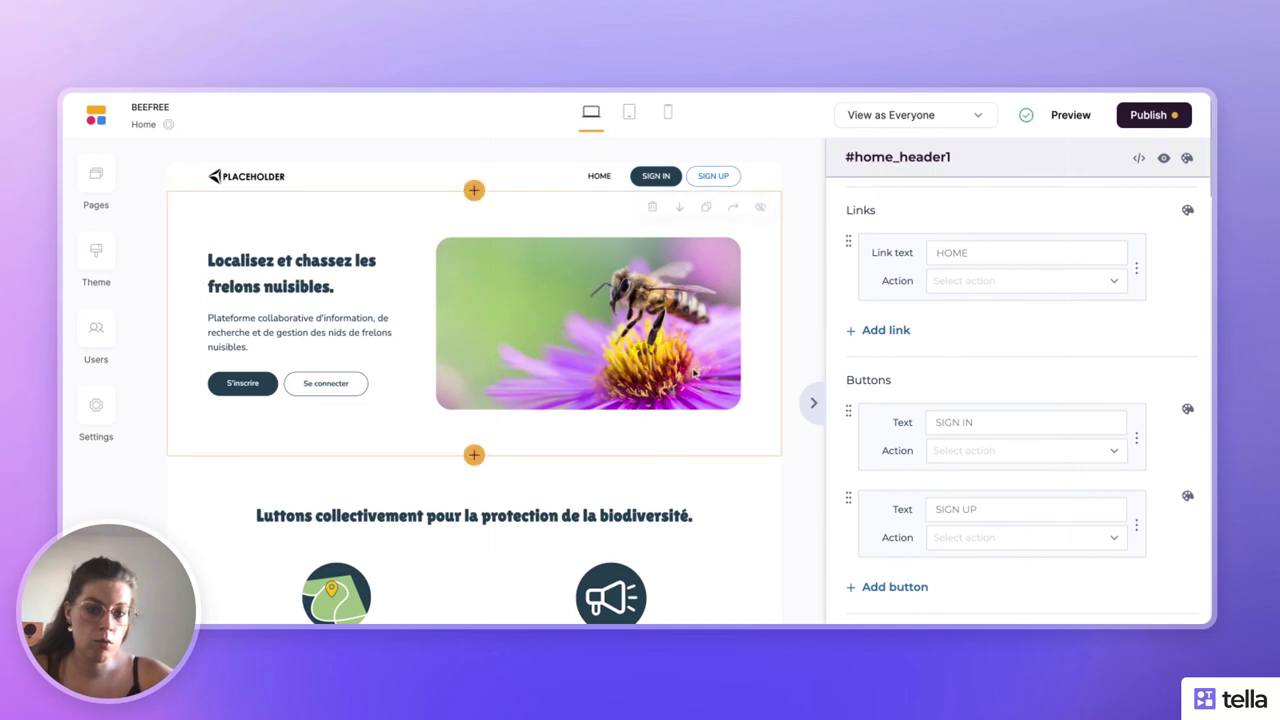
- Rename the HOME link to 'Voir la liste des nids', leaving its action unchanged
{"action": "double_click", "coordinate": [949, 252]}
{"action": "type", "text": "Vo"}
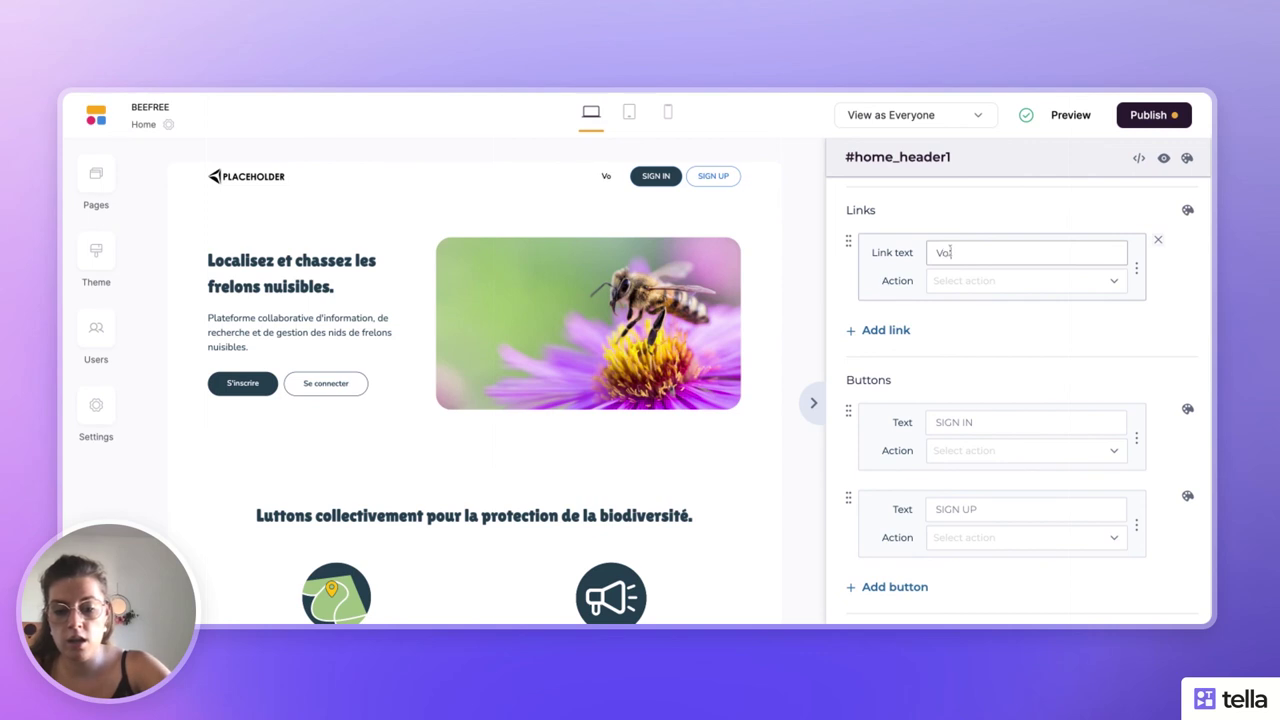
{"action": "type", "text": "ir la liste des nids"}
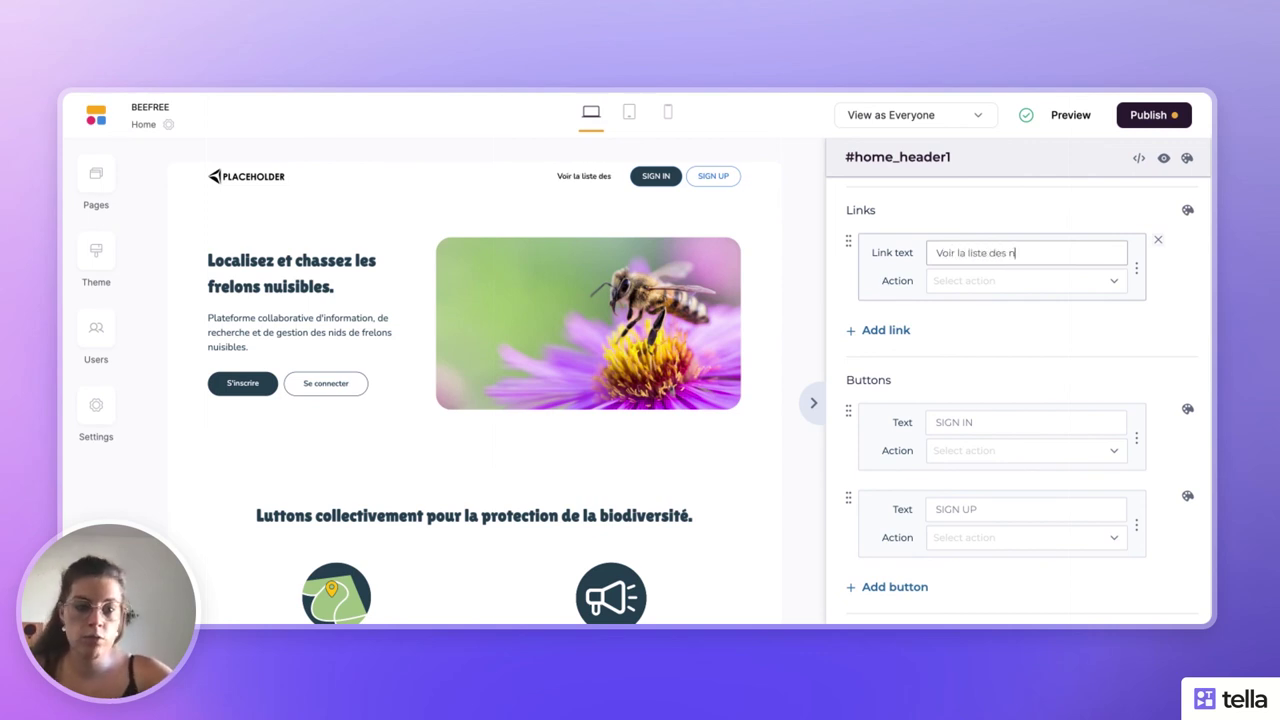
{"action": "left_click", "coordinate": [988, 286]}
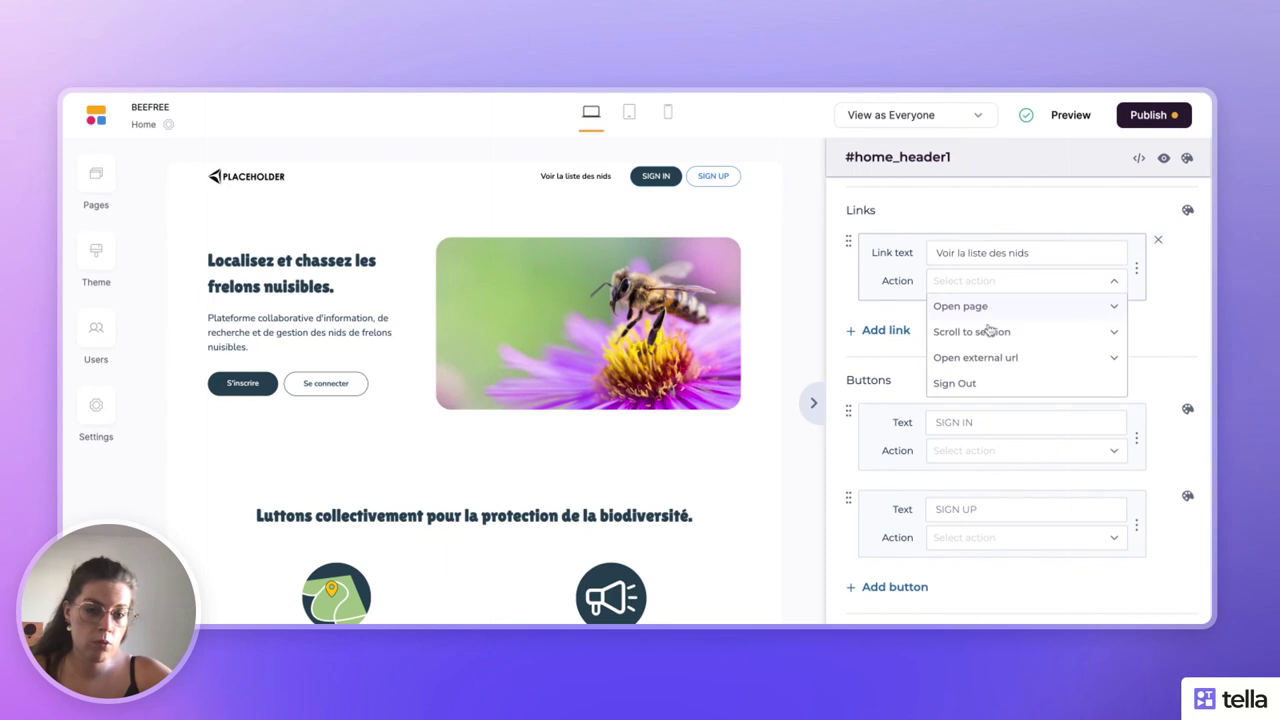
{"action": "left_click", "coordinate": [988, 331]}
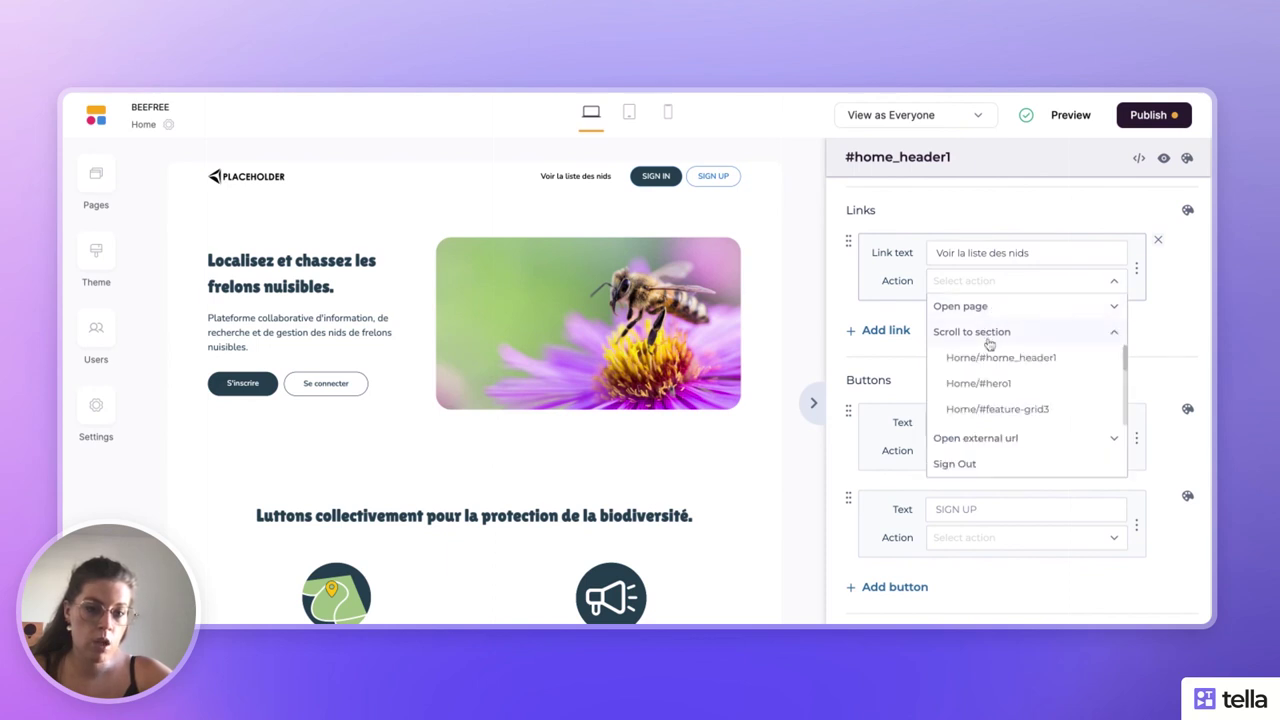
{"action": "left_click", "coordinate": [916, 200]}
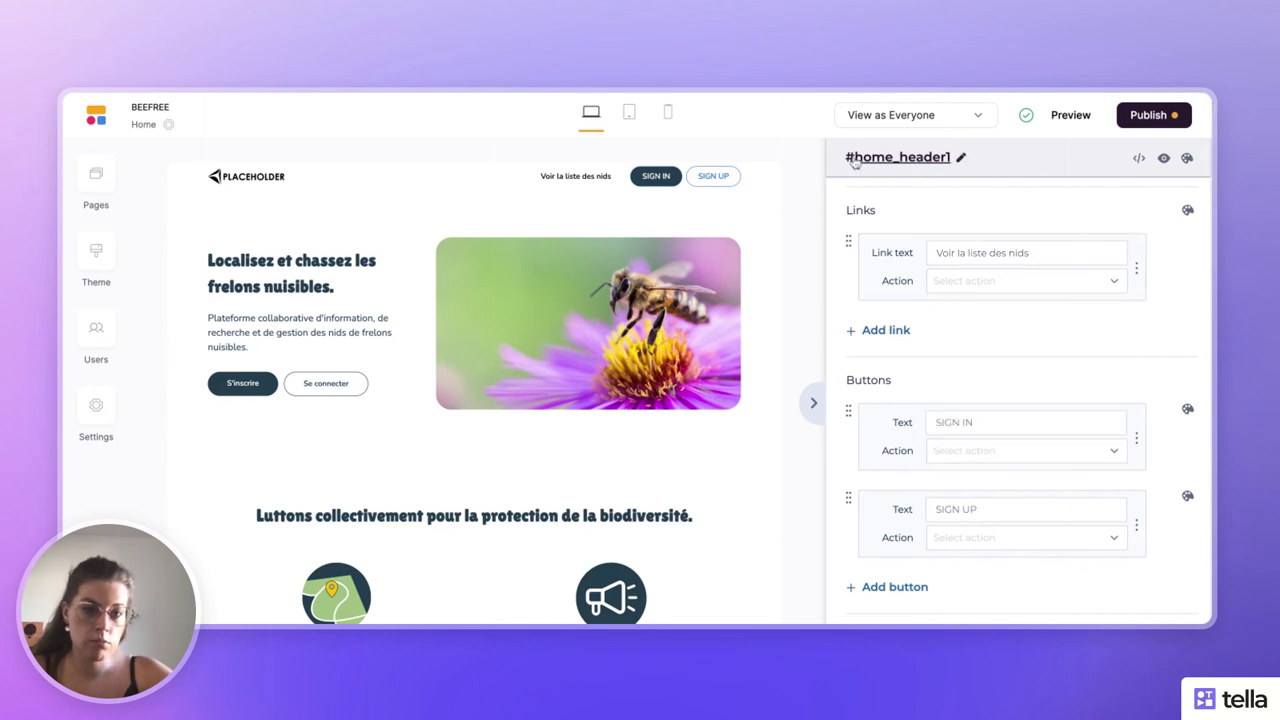
- Confirm the nest list block's ID is #list1, then scroll back to the top
{"action": "left_click", "coordinate": [811, 403]}
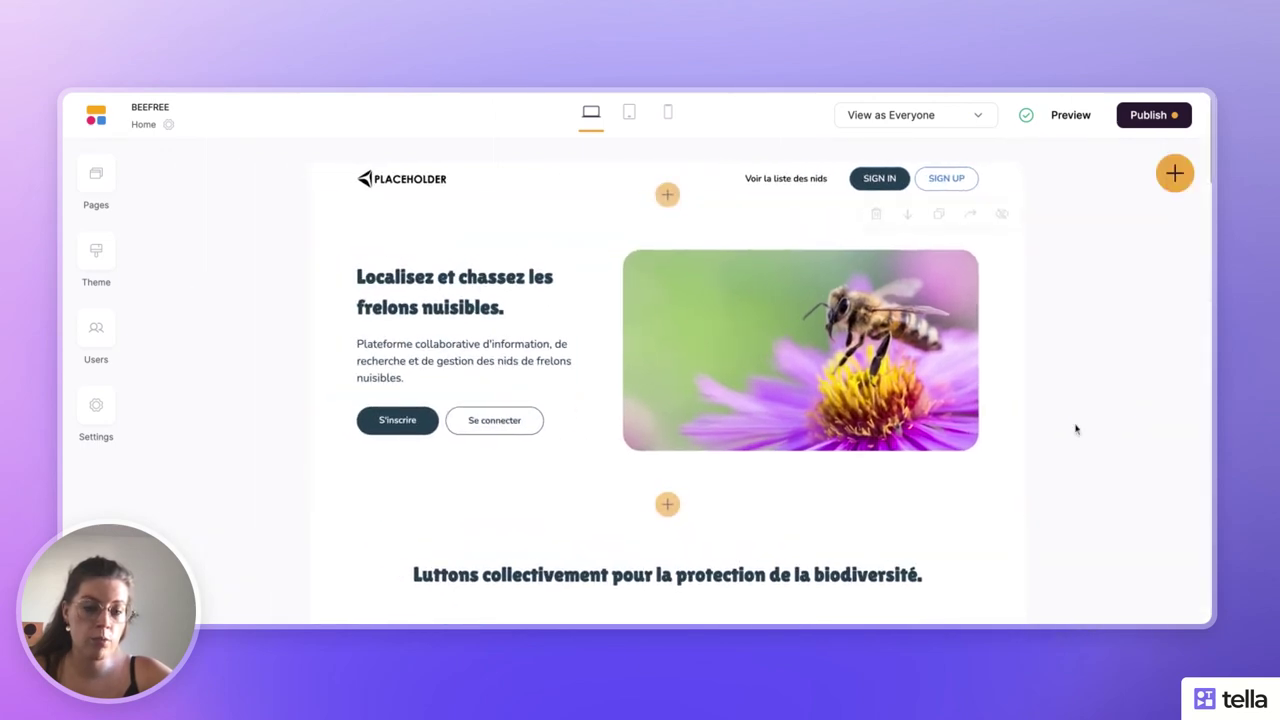
{"action": "scroll", "coordinate": [853, 432], "scroll_direction": "down", "scroll_amount": 5}
{"action": "scroll", "coordinate": [852, 431], "scroll_direction": "down", "scroll_amount": 5}
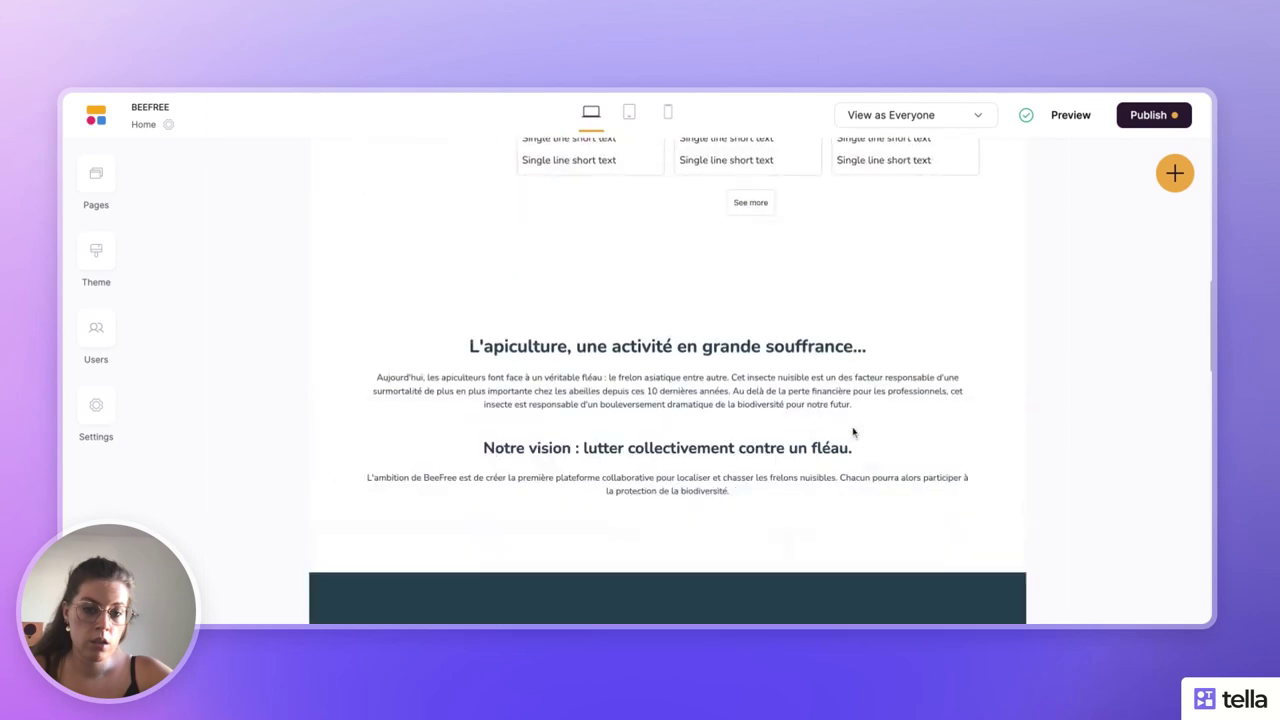
{"action": "scroll", "coordinate": [852, 431], "scroll_direction": "down", "scroll_amount": 3}
{"action": "scroll", "coordinate": [852, 431], "scroll_direction": "up", "scroll_amount": 8}
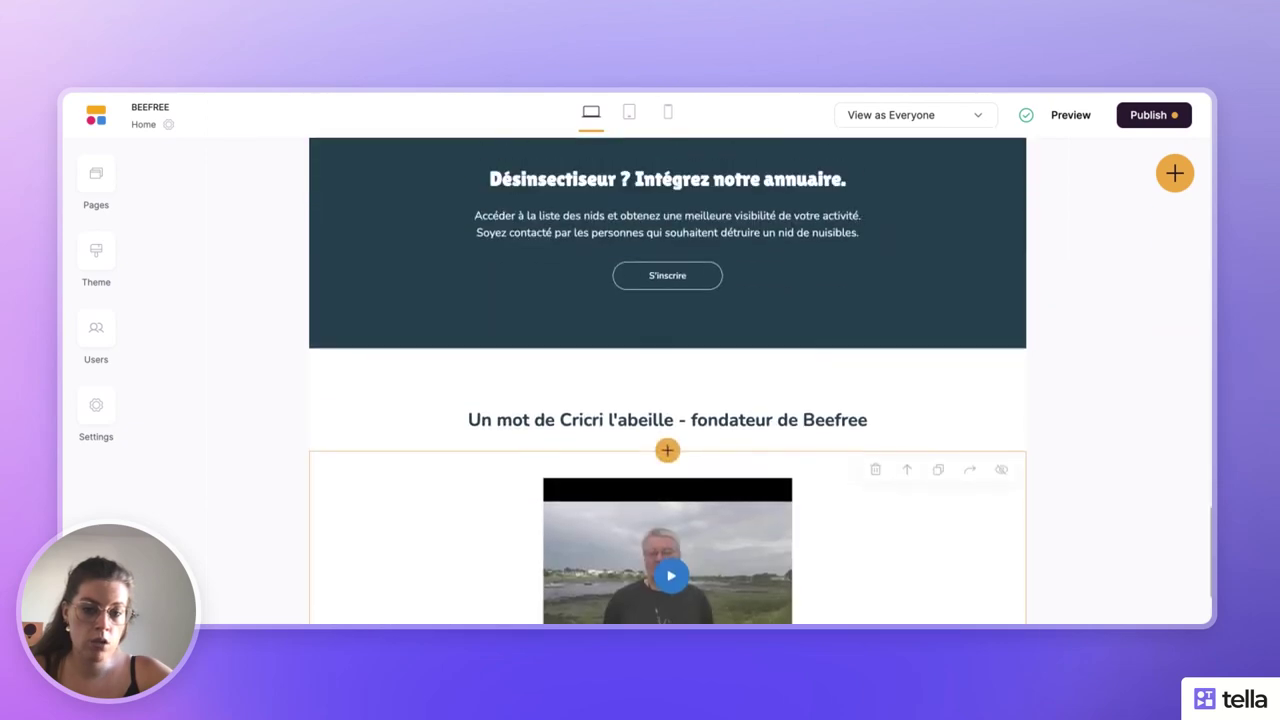
{"action": "scroll", "coordinate": [838, 434], "scroll_direction": "up", "scroll_amount": 6}
{"action": "scroll", "coordinate": [838, 434], "scroll_direction": "down", "scroll_amount": 5}
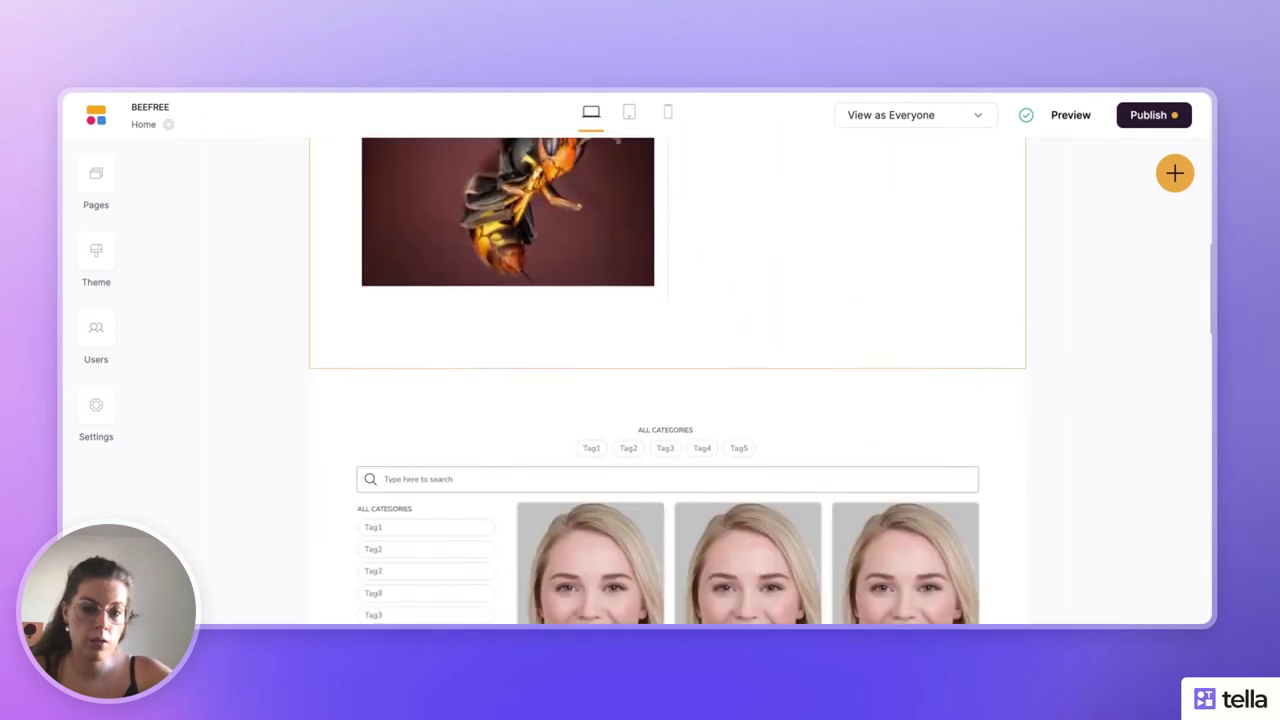
{"action": "left_click", "coordinate": [838, 434]}
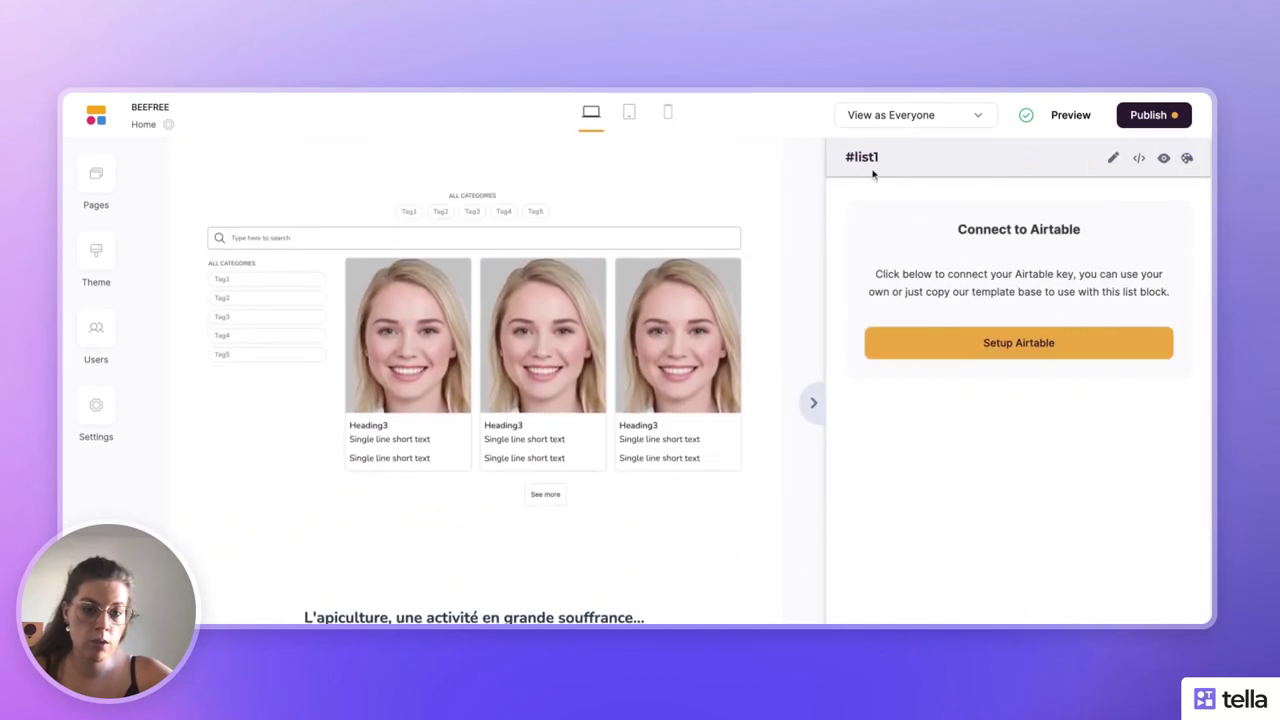
{"action": "left_click", "coordinate": [813, 403]}
{"action": "scroll", "coordinate": [737, 451], "scroll_direction": "up", "scroll_amount": 10}
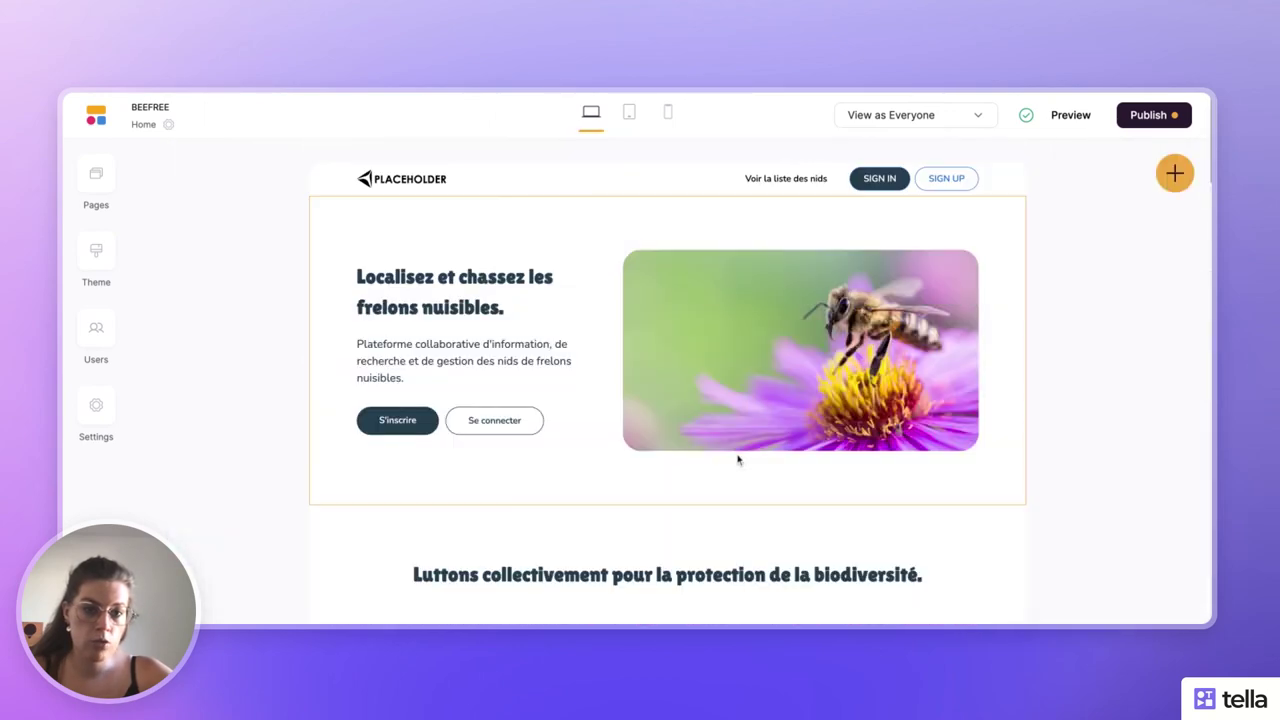
- Set the 'Voir la liste des nids' link to scroll to Home/#list1, then preview the page
{"action": "left_click", "coordinate": [797, 184]}
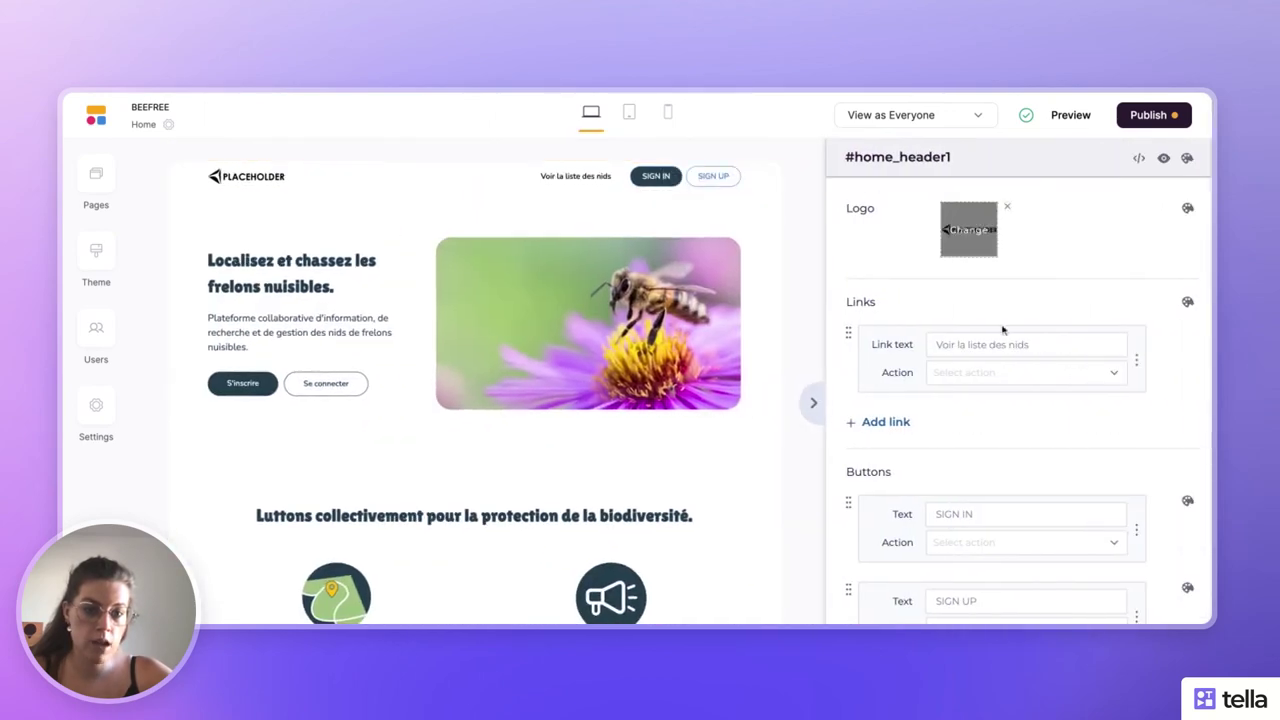
{"action": "left_click", "coordinate": [996, 374]}
{"action": "left_click", "coordinate": [996, 423]}
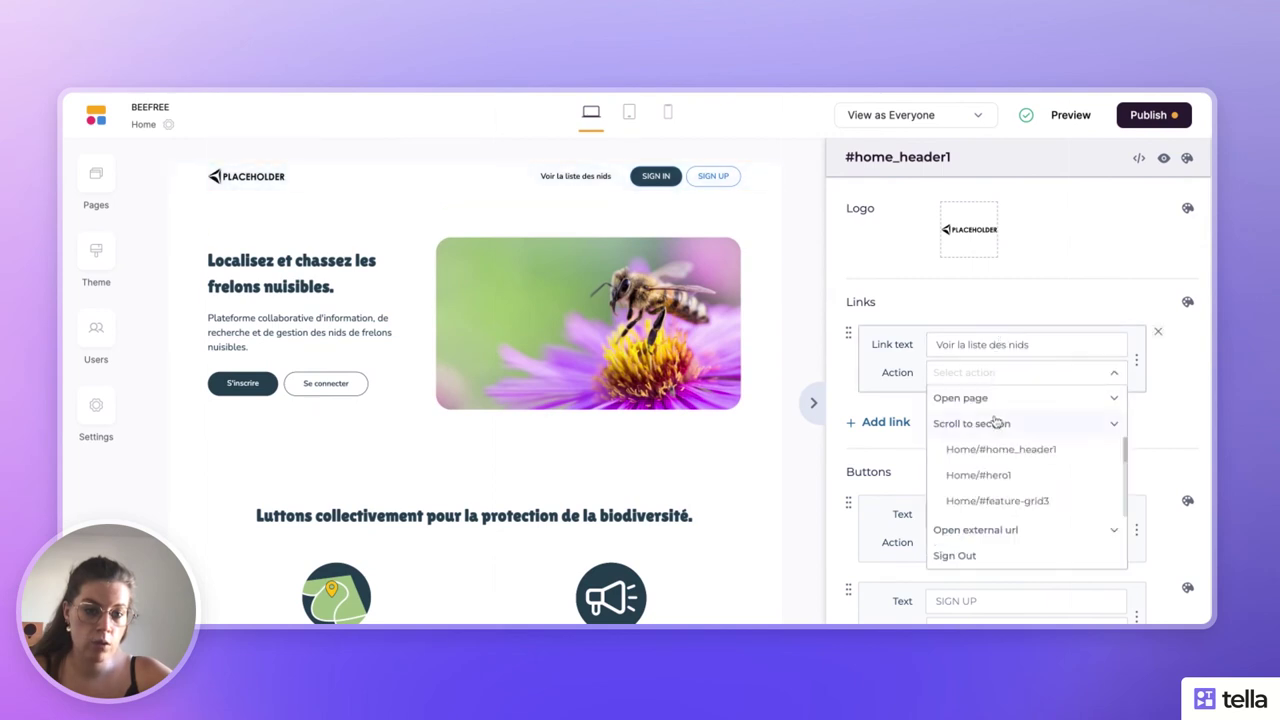
{"action": "scroll", "coordinate": [998, 472], "scroll_direction": "down", "scroll_amount": 5}
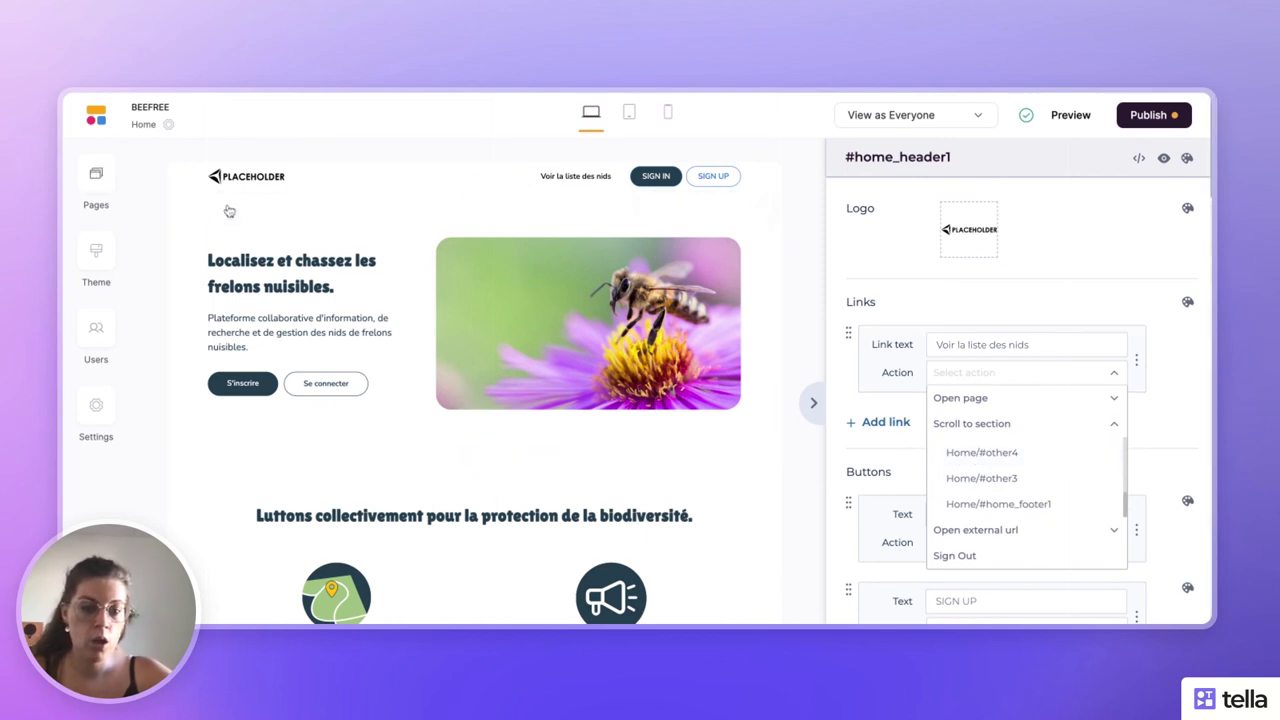
{"action": "scroll", "coordinate": [995, 443], "scroll_direction": "down", "scroll_amount": 3}
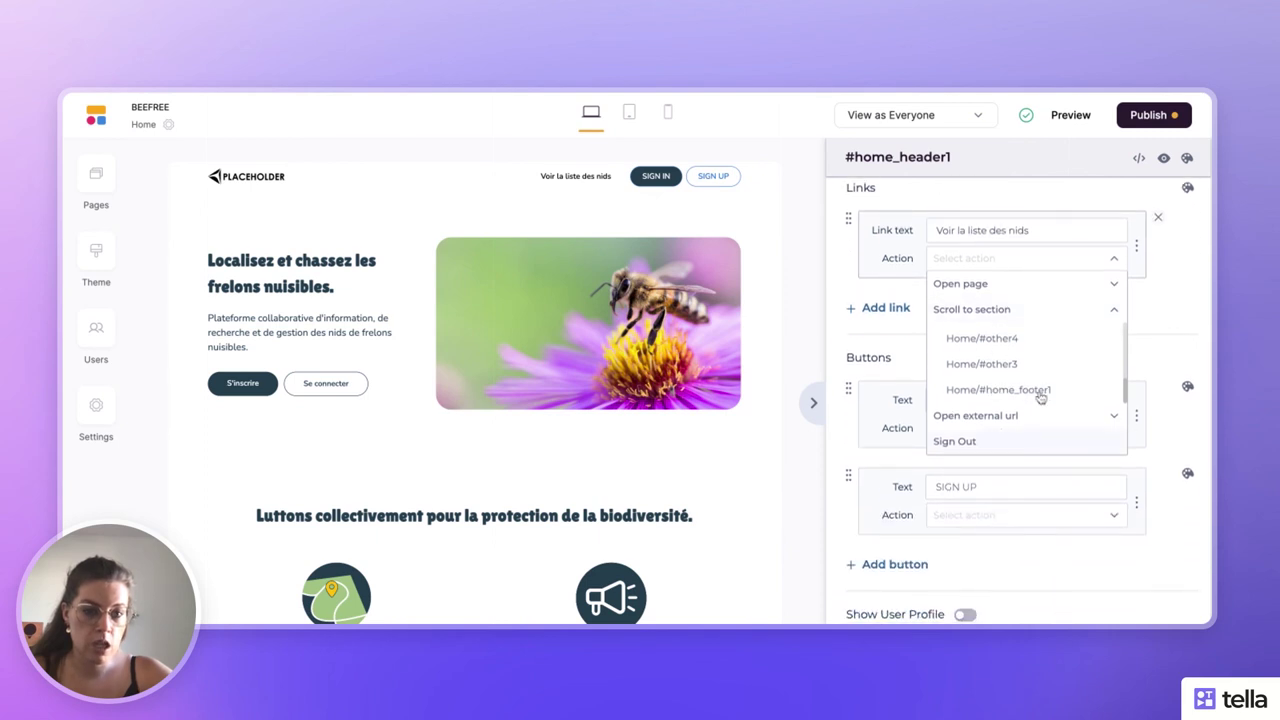
{"action": "scroll", "coordinate": [1041, 387], "scroll_direction": "up", "scroll_amount": 5}
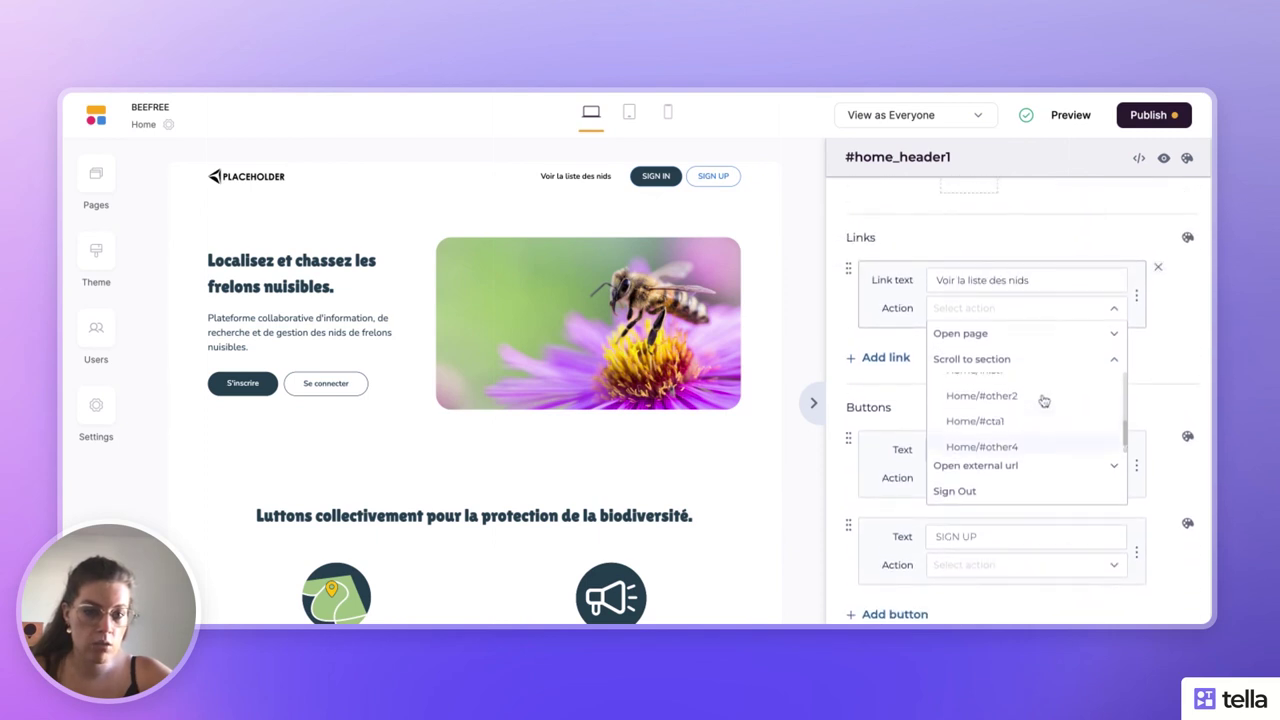
{"action": "left_click", "coordinate": [1019, 415]}
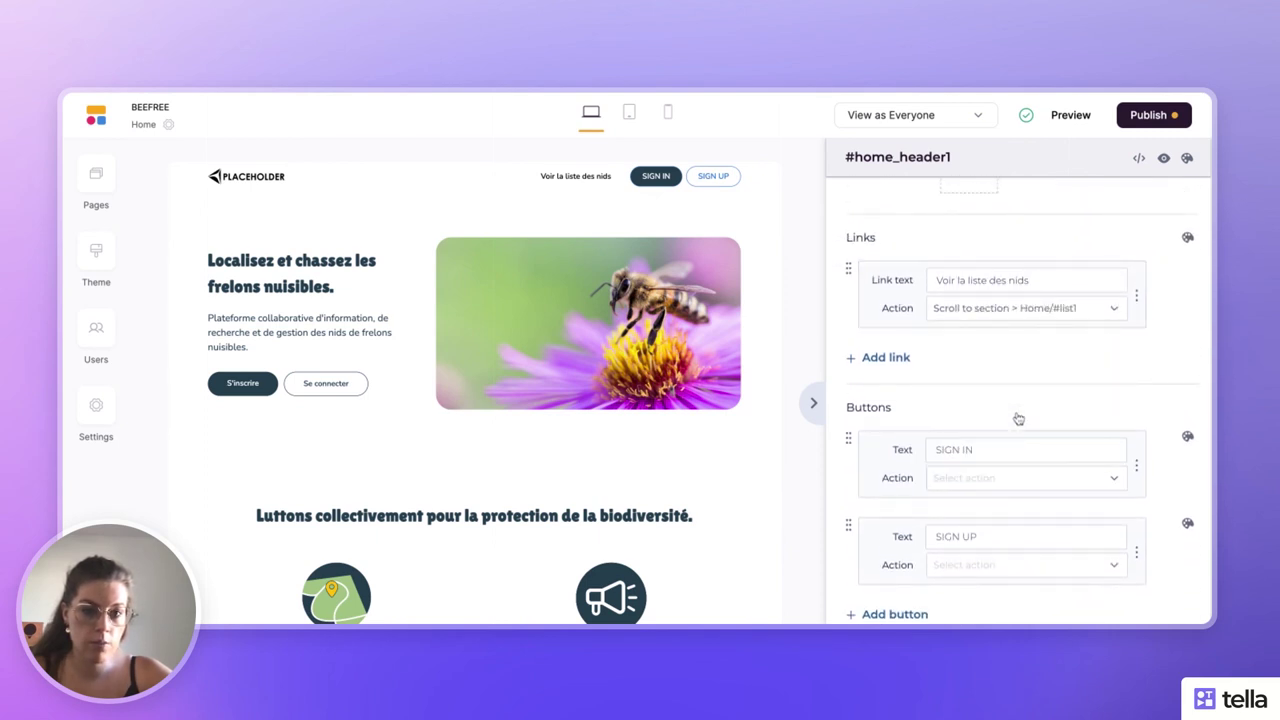
{"action": "left_click", "coordinate": [813, 402]}
{"action": "left_click", "coordinate": [1070, 116]}
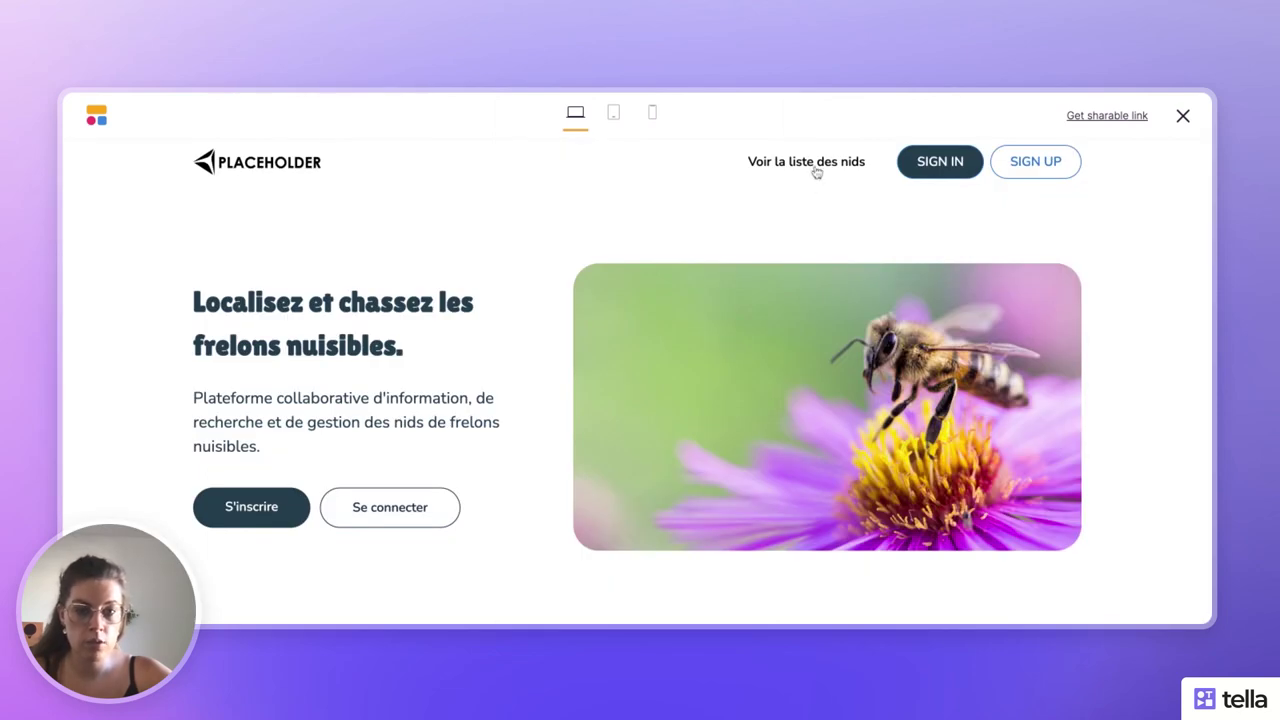
{"action": "left_click", "coordinate": [817, 165]}
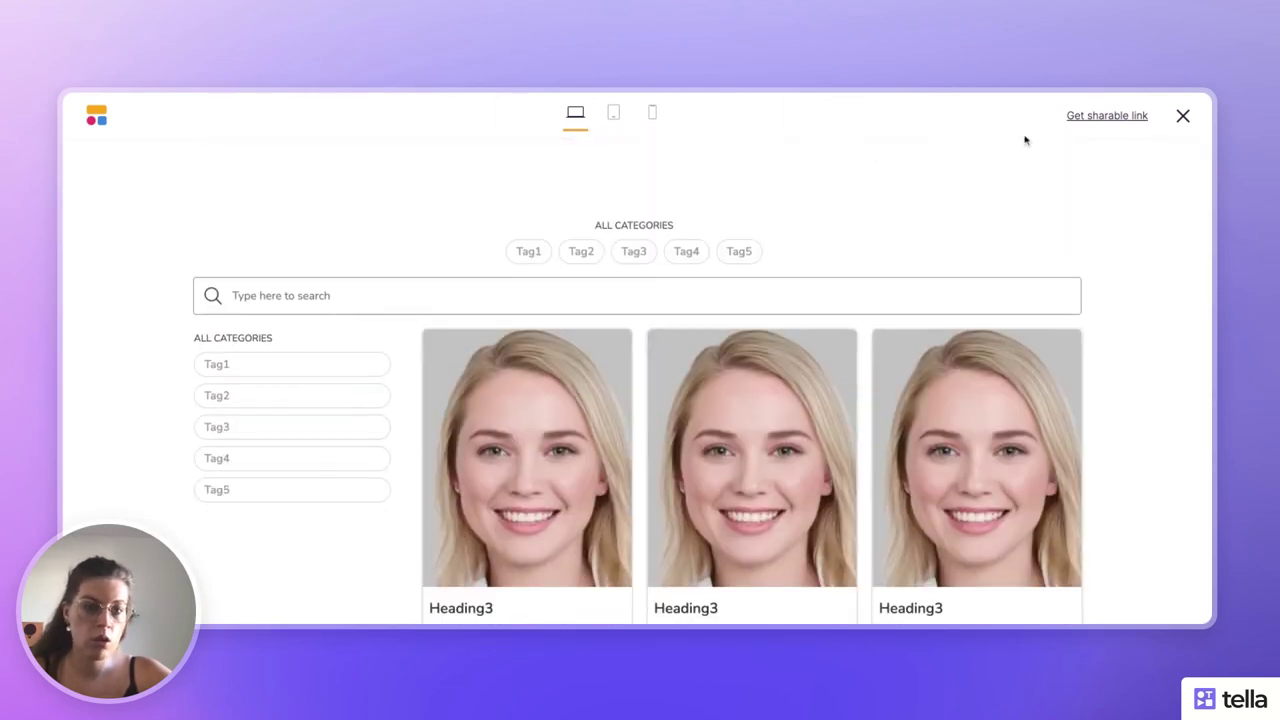
{"action": "left_click", "coordinate": [1183, 117]}
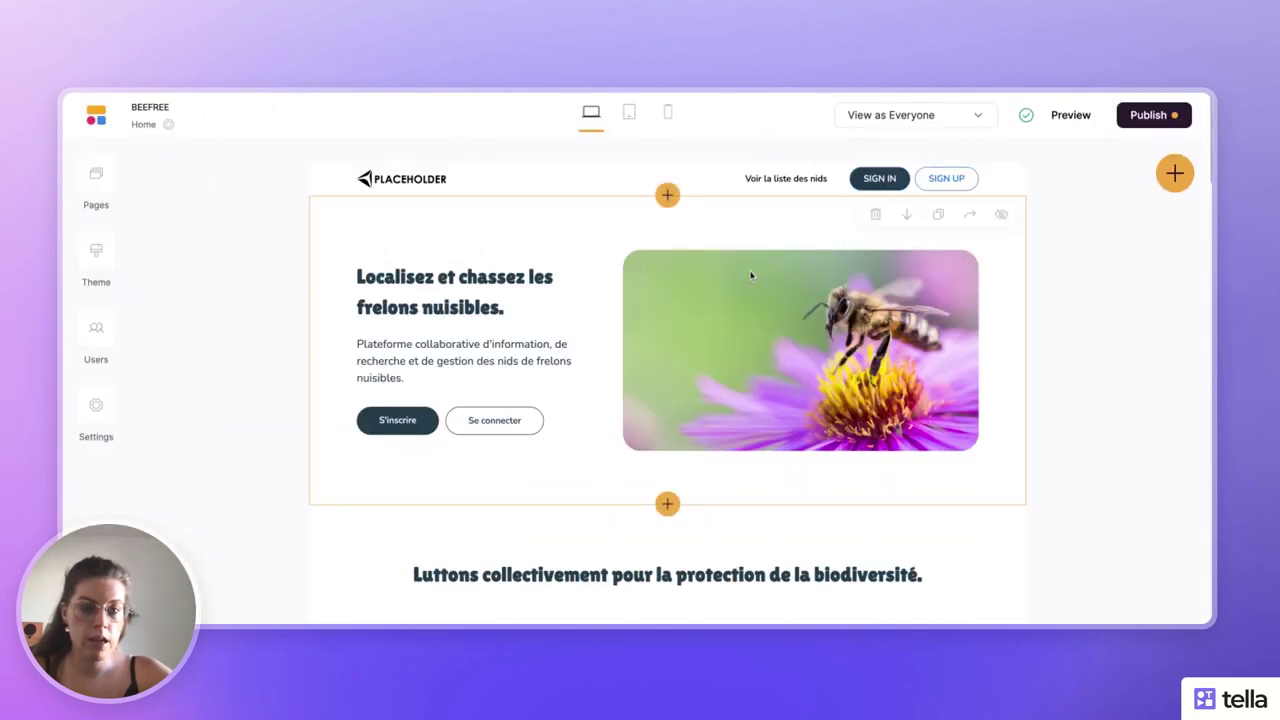
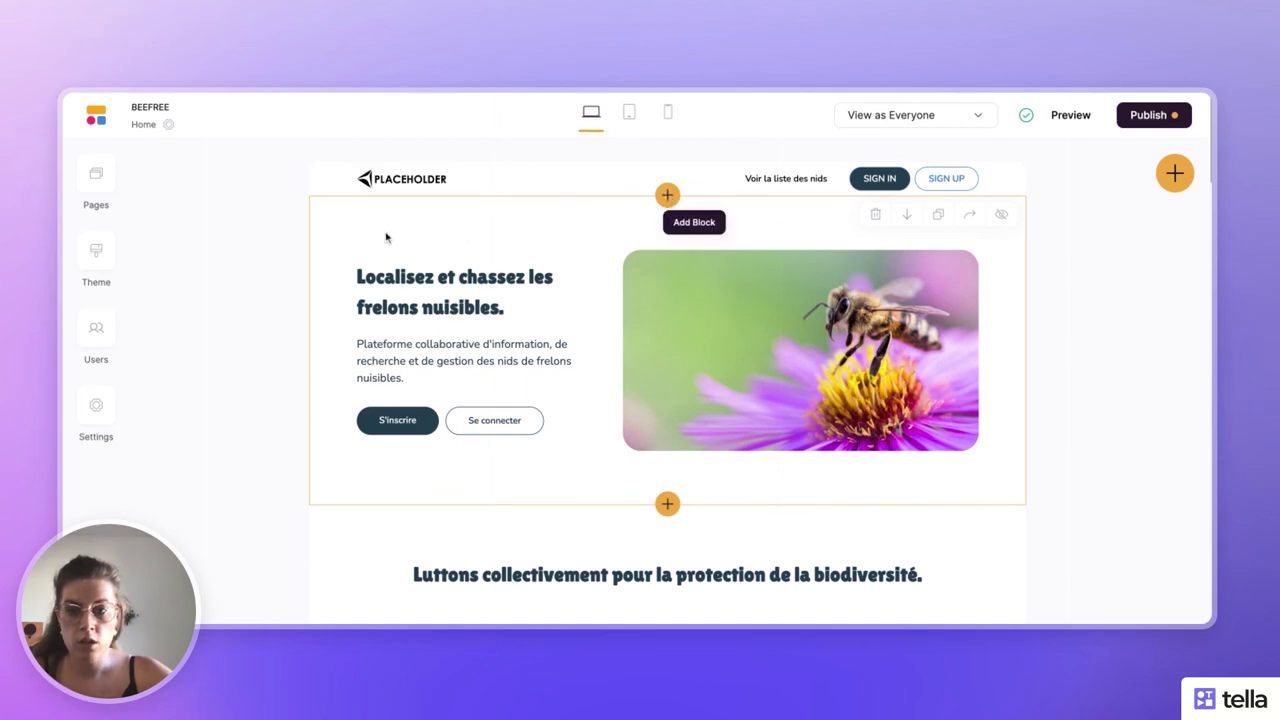
- Set the header logo to the yellow BEEFREE bee image
{"action": "left_click", "coordinate": [393, 195]}
{"action": "left_click", "coordinate": [962, 250]}
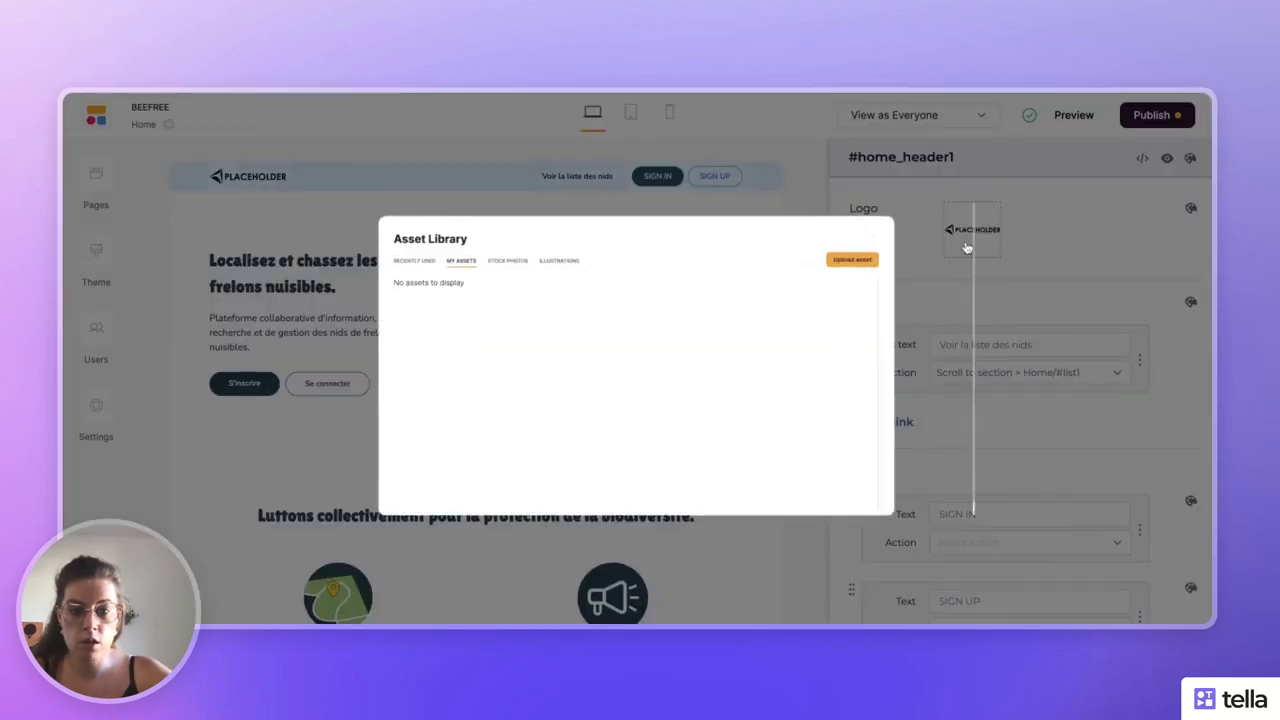
{"action": "left_click", "coordinate": [505, 455]}
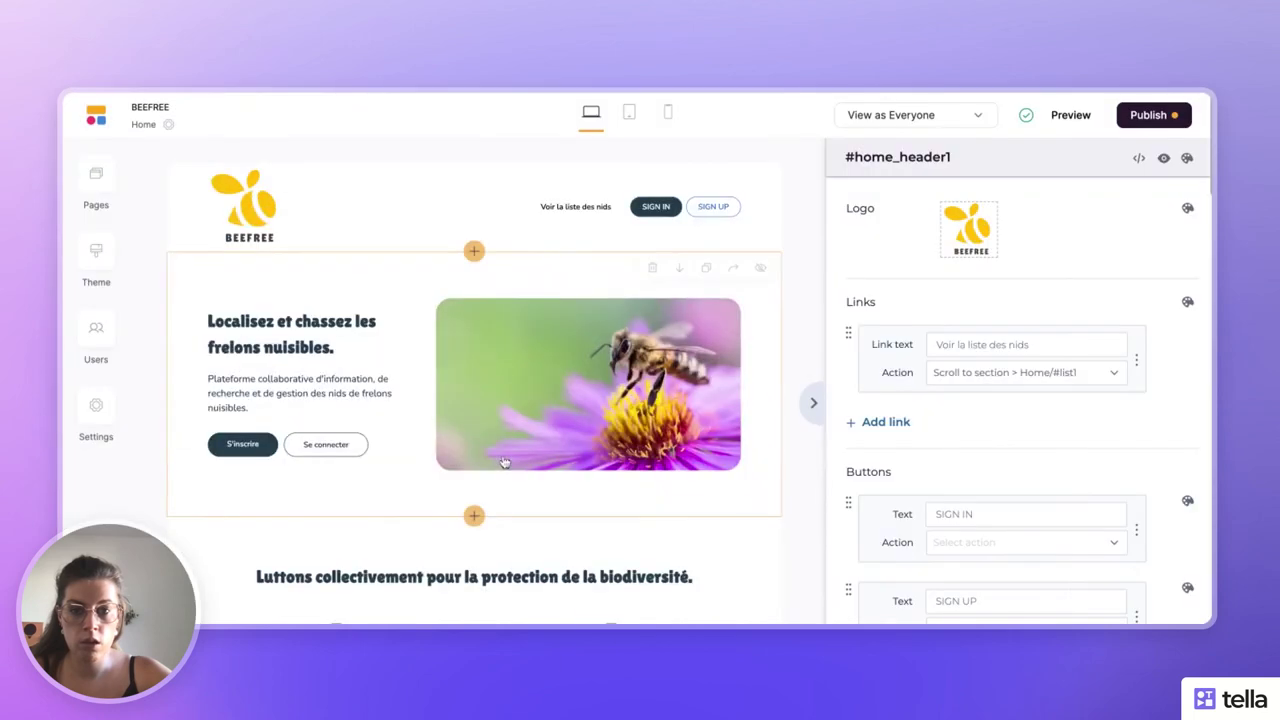
{"action": "left_click", "coordinate": [813, 402]}
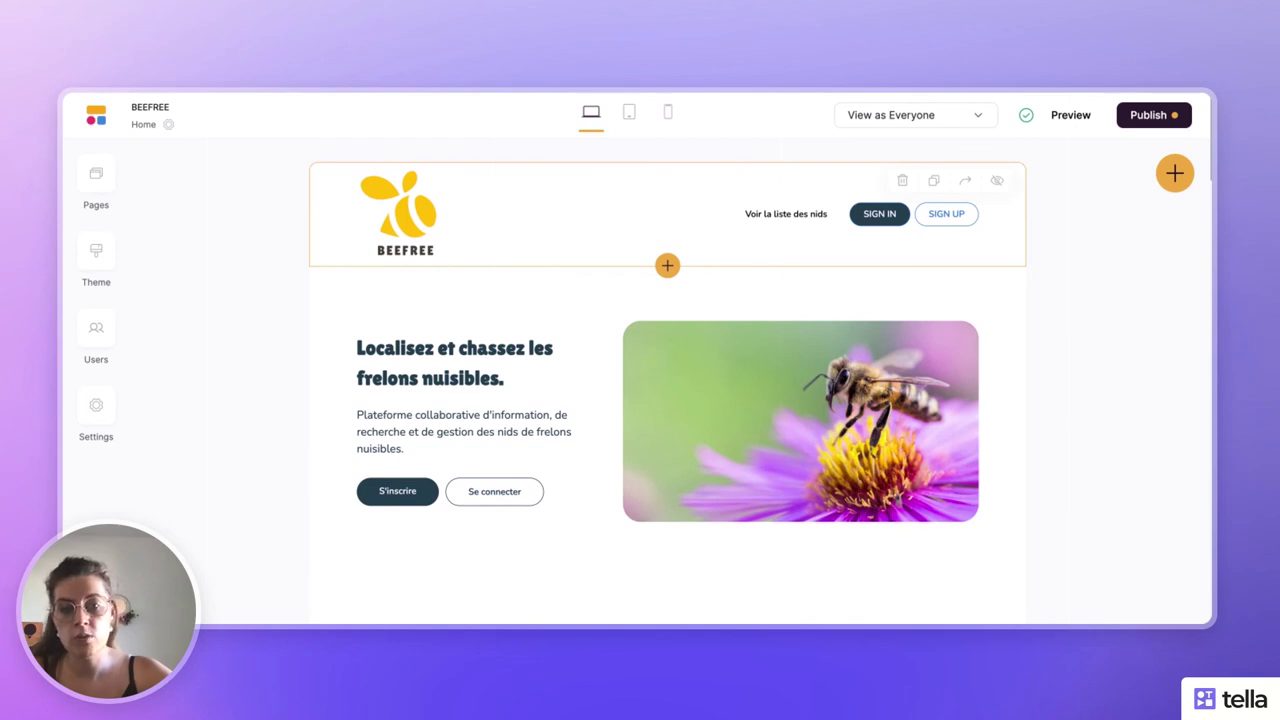
- Set the footer logo to the same BEEFREE bee image
{"action": "scroll", "coordinate": [720, 434], "scroll_direction": "down", "scroll_amount": 10}
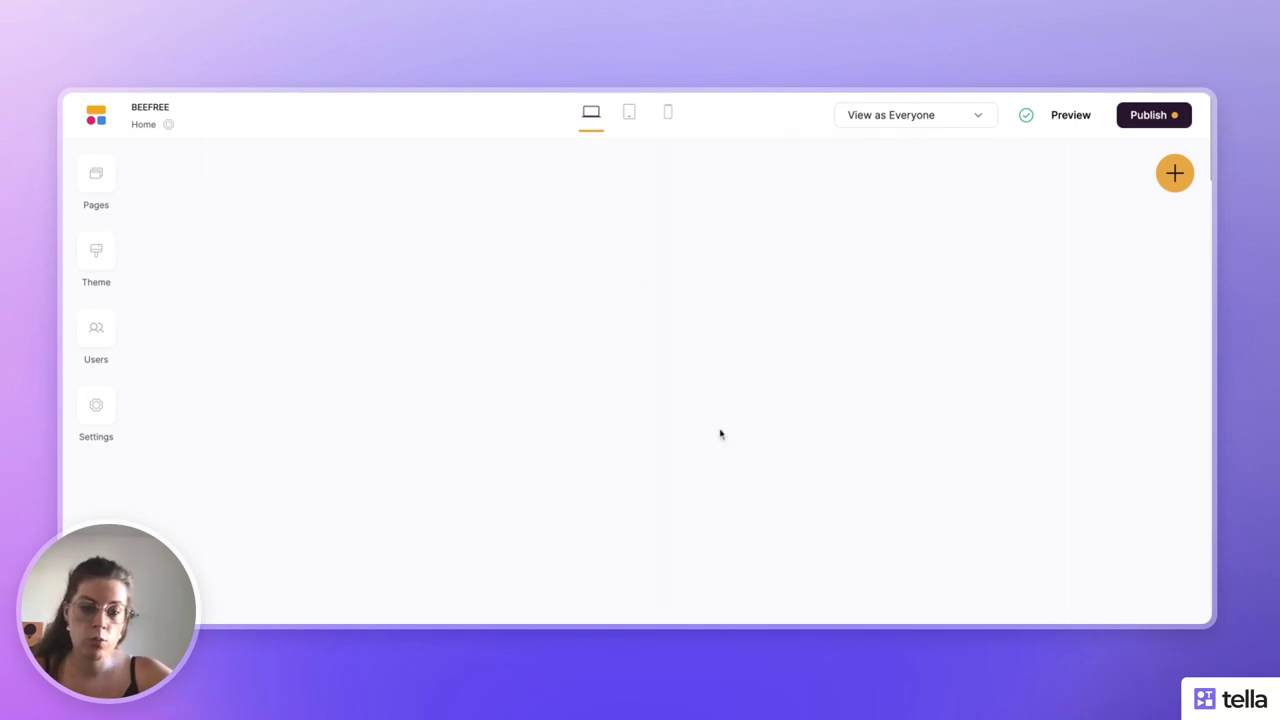
{"action": "left_click", "coordinate": [648, 546]}
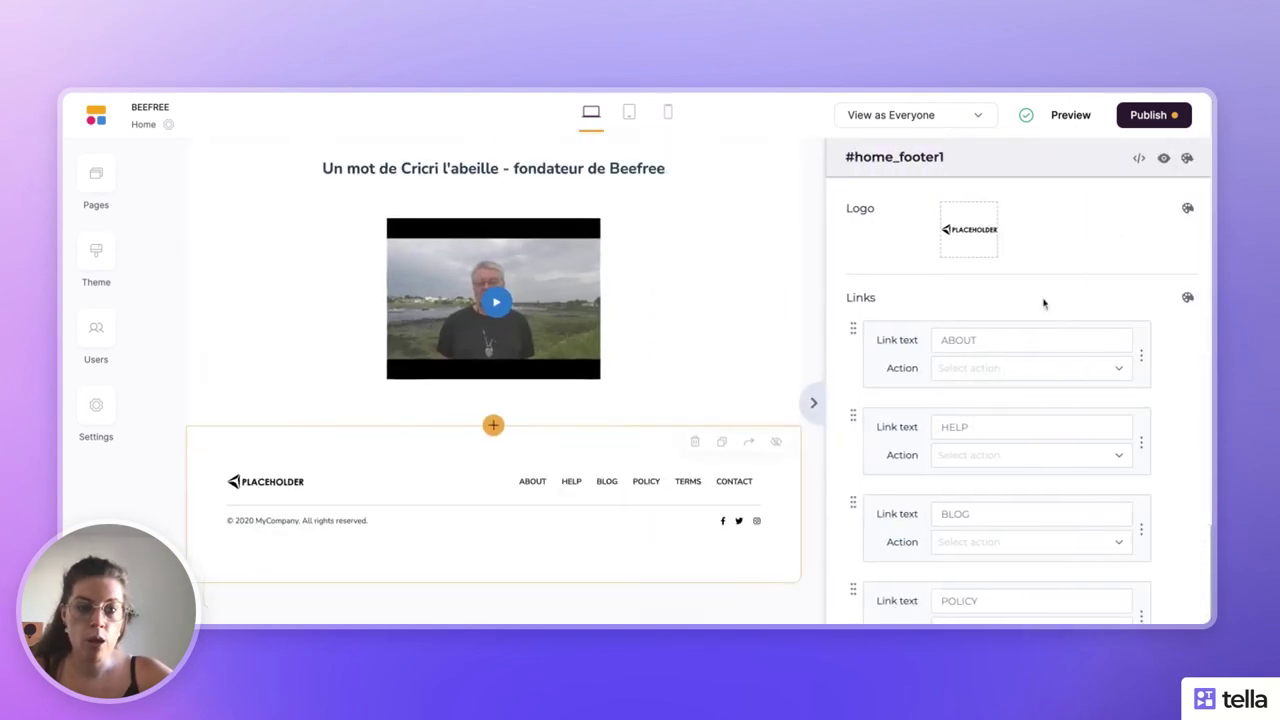
{"action": "left_click", "coordinate": [970, 232]}
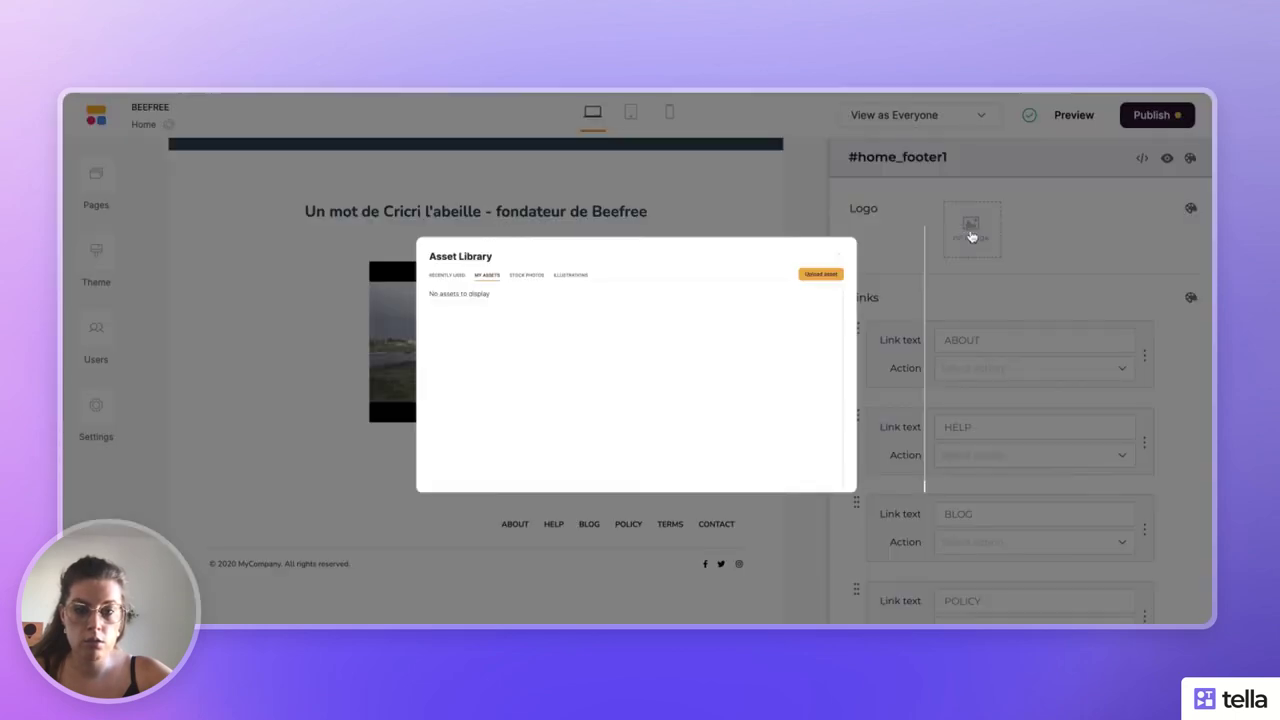
{"action": "mouse_move", "coordinate": [584, 420]}
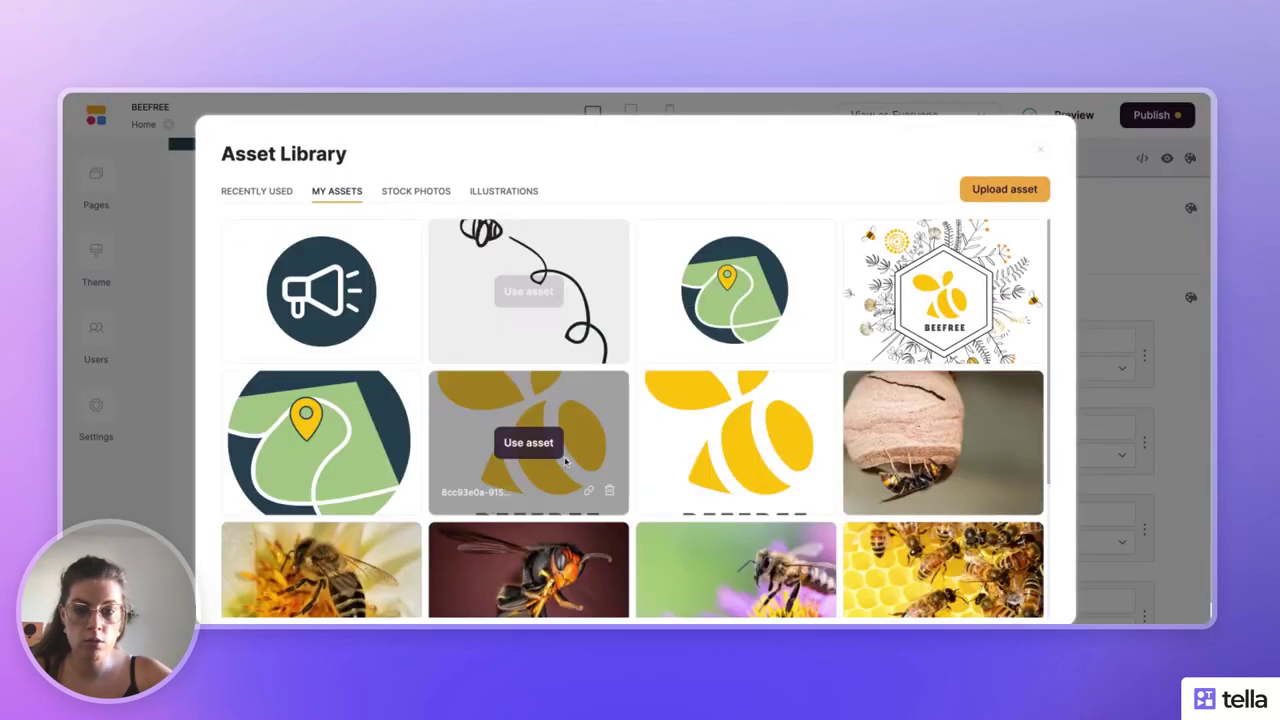
{"action": "left_click", "coordinate": [535, 443]}
{"action": "scroll", "coordinate": [757, 451], "scroll_direction": "down", "scroll_amount": 1}
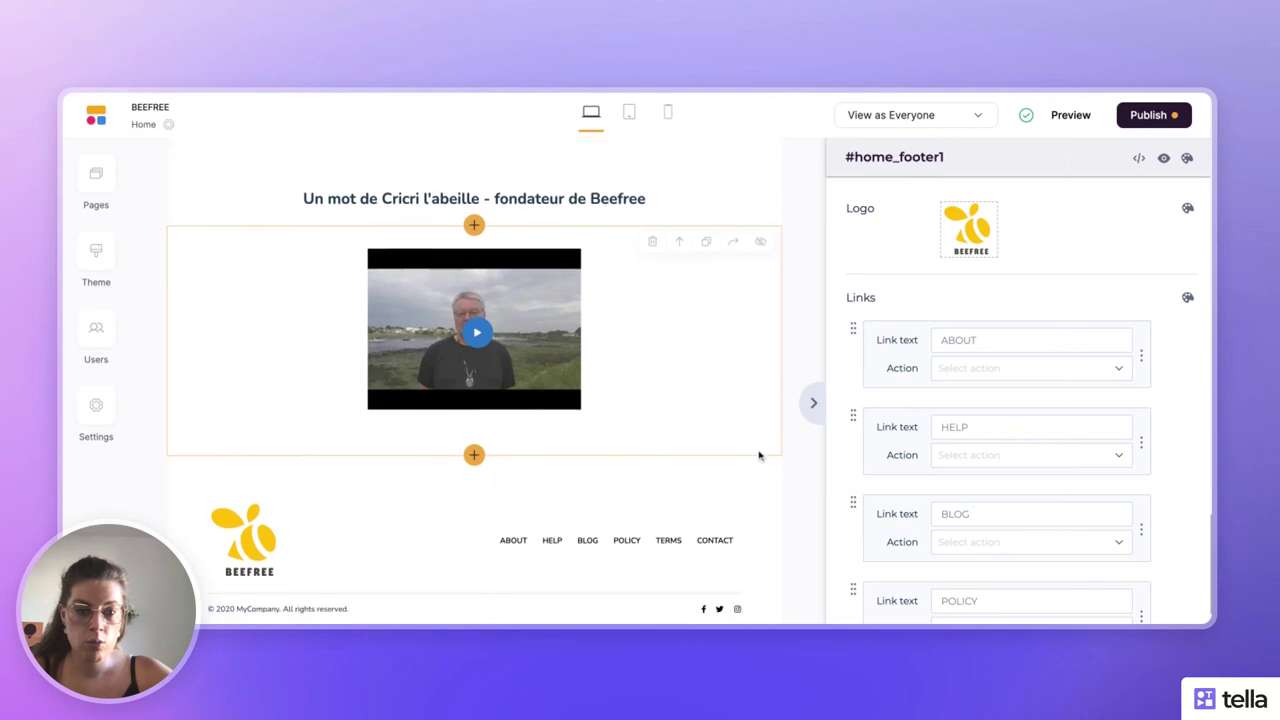
- Delete the ABOUT, HELP, BLOG, POLICY and TERMS footer links
{"action": "left_click", "coordinate": [1165, 328]}
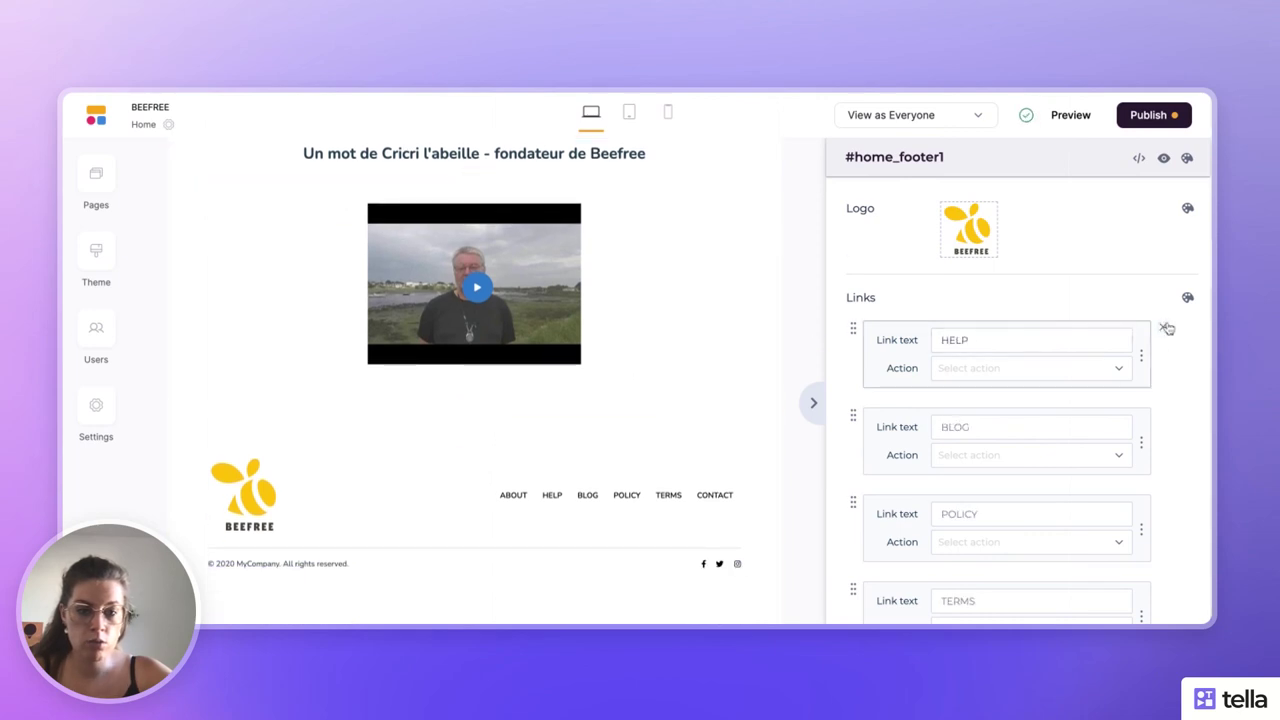
{"action": "left_click", "coordinate": [1165, 328]}
{"action": "left_click", "coordinate": [1165, 328]}
{"action": "left_click", "coordinate": [1164, 328]}
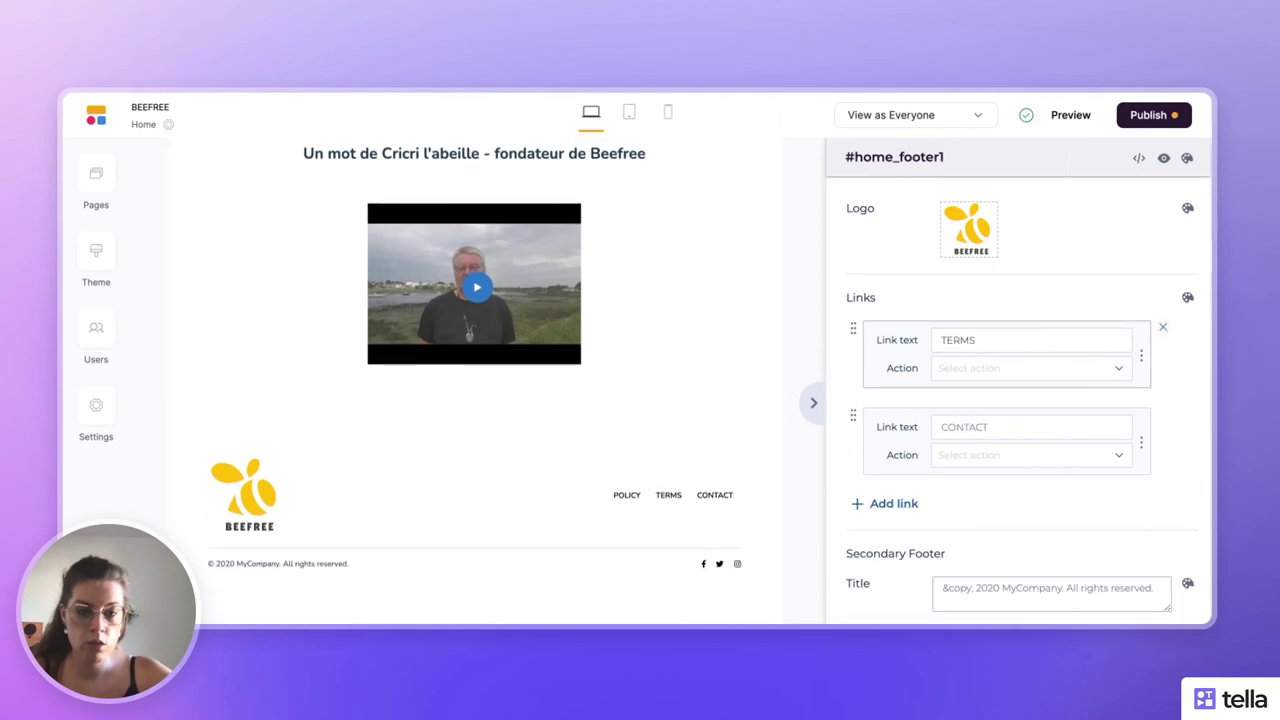
{"action": "left_click", "coordinate": [1164, 328]}
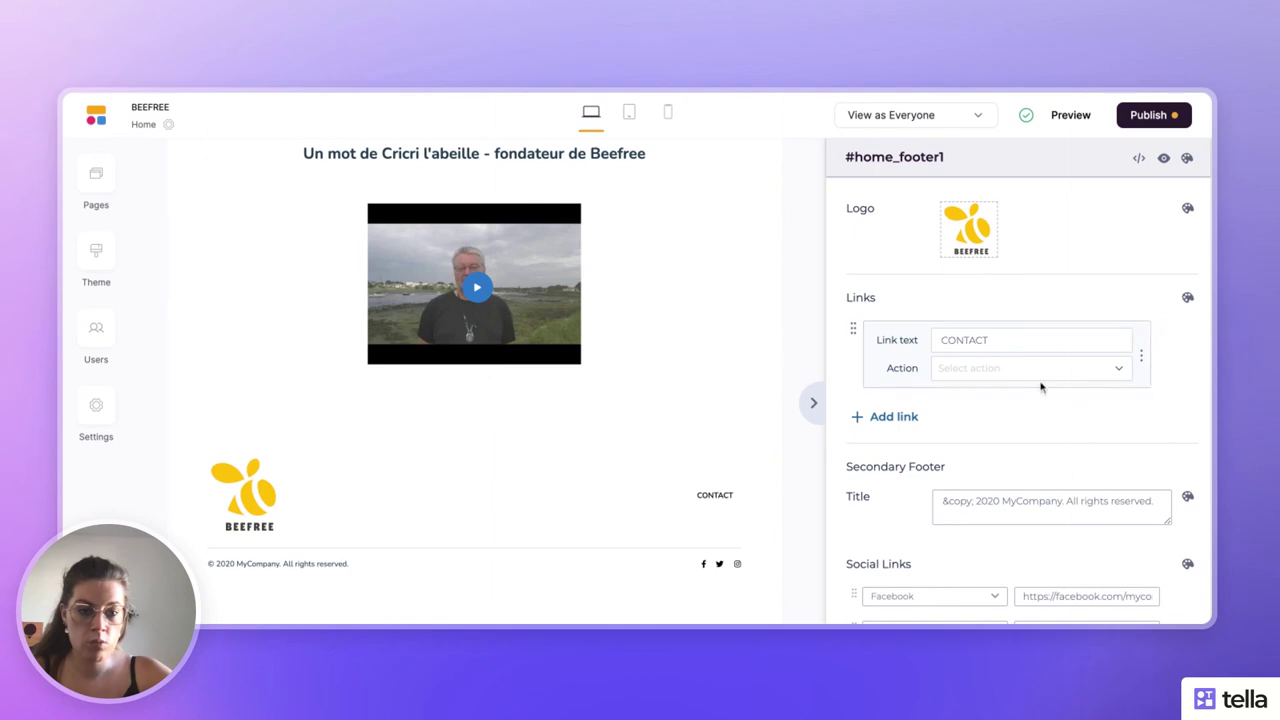
- Point CONTACT to an external url with the contact's e-mail, and add a new blank link
{"action": "scroll", "coordinate": [1052, 402], "scroll_direction": "down", "scroll_amount": 2}
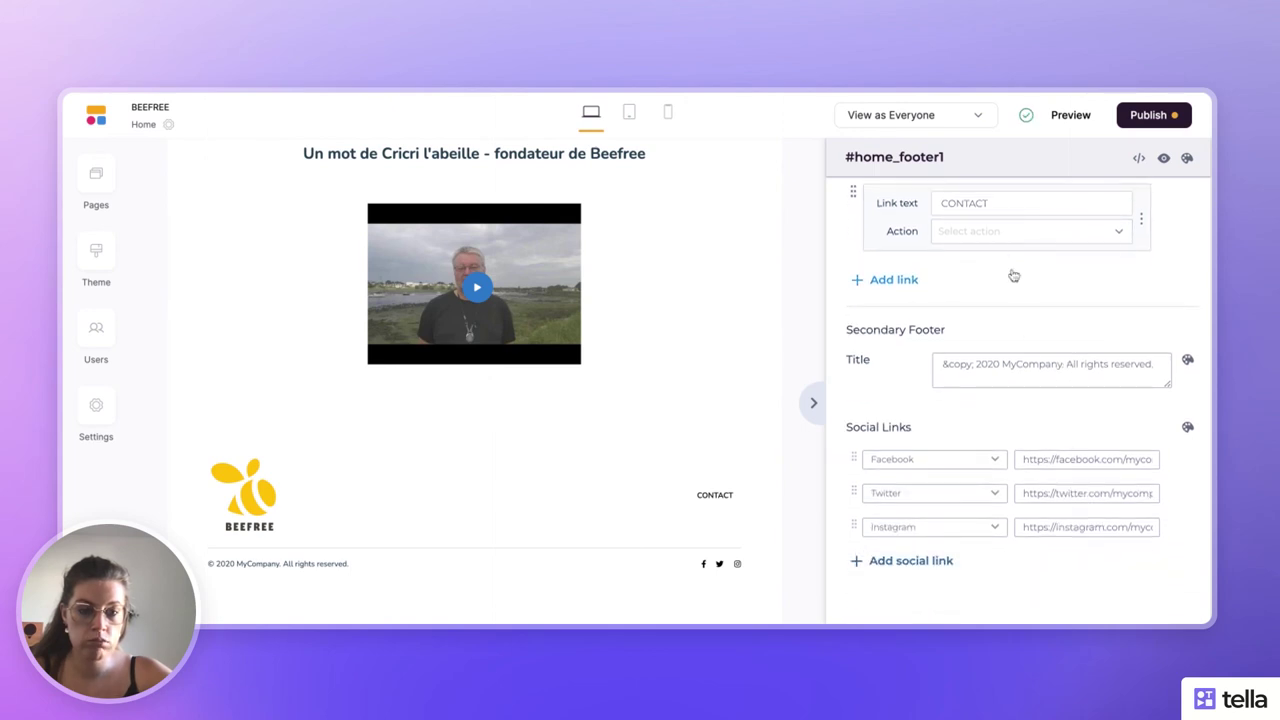
{"action": "left_click", "coordinate": [1000, 234]}
{"action": "left_click", "coordinate": [1002, 310]}
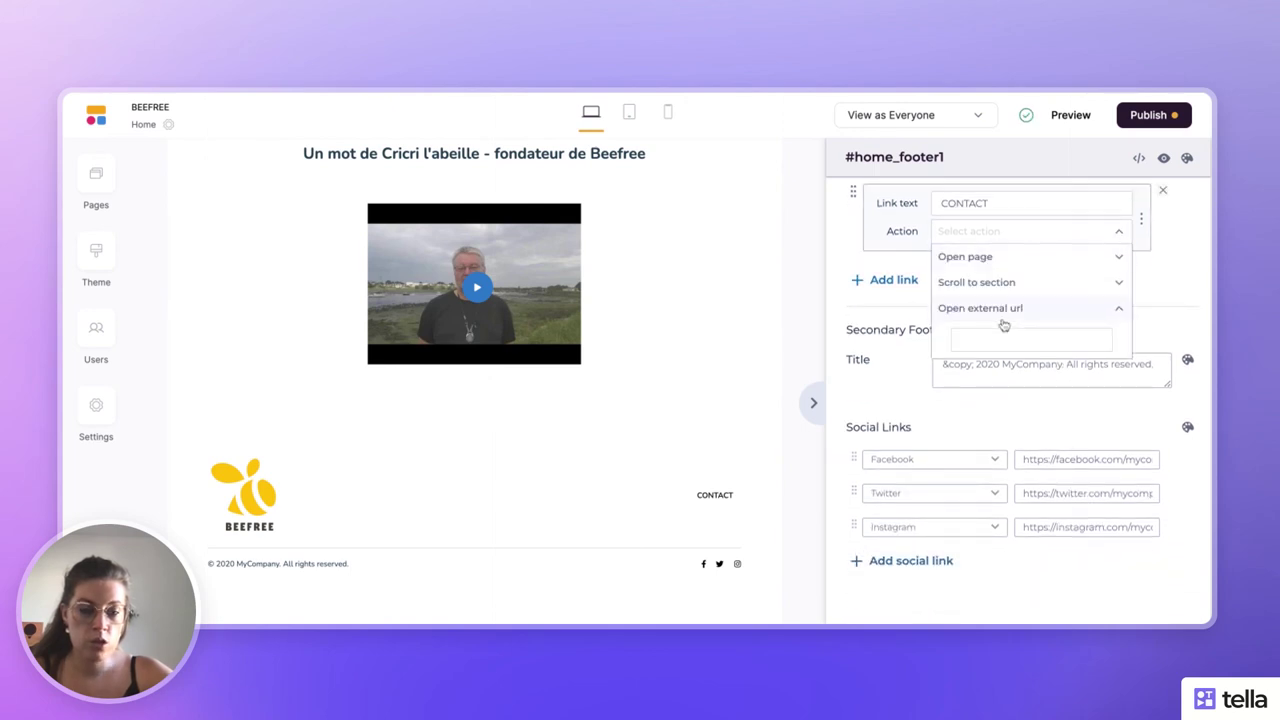
{"action": "left_click", "coordinate": [985, 336]}
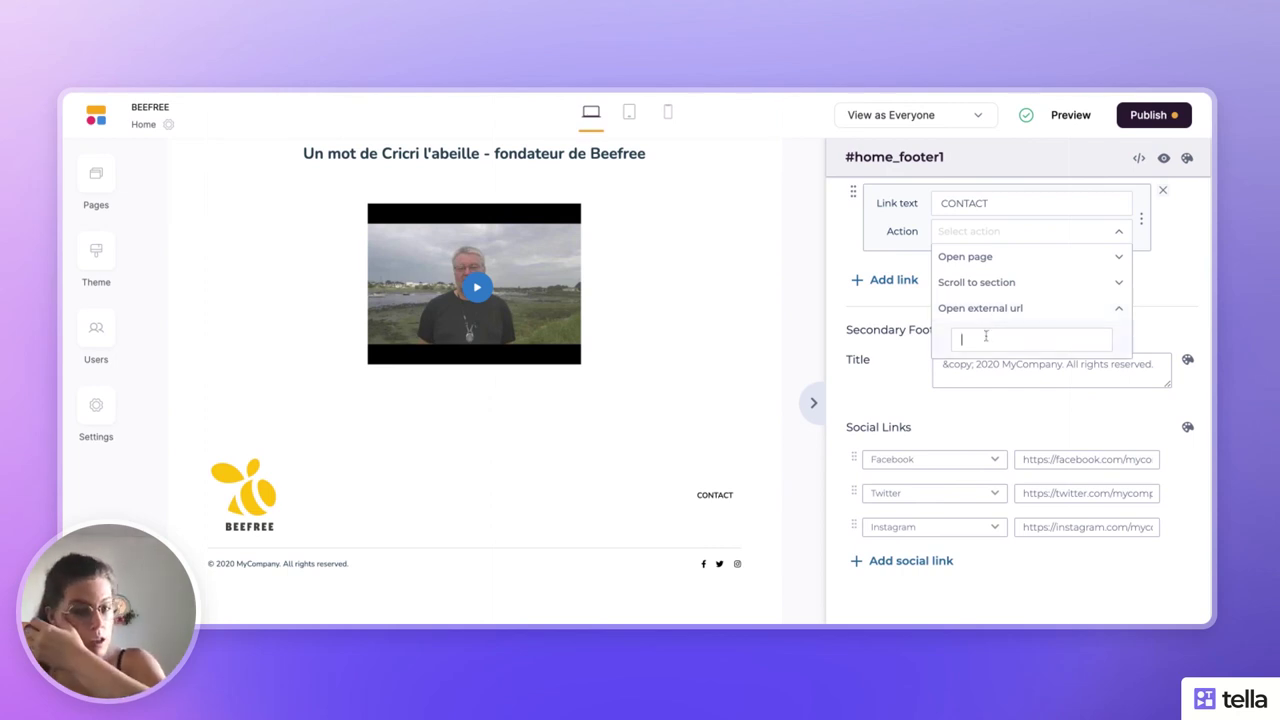
{"action": "type", "text": "e"}
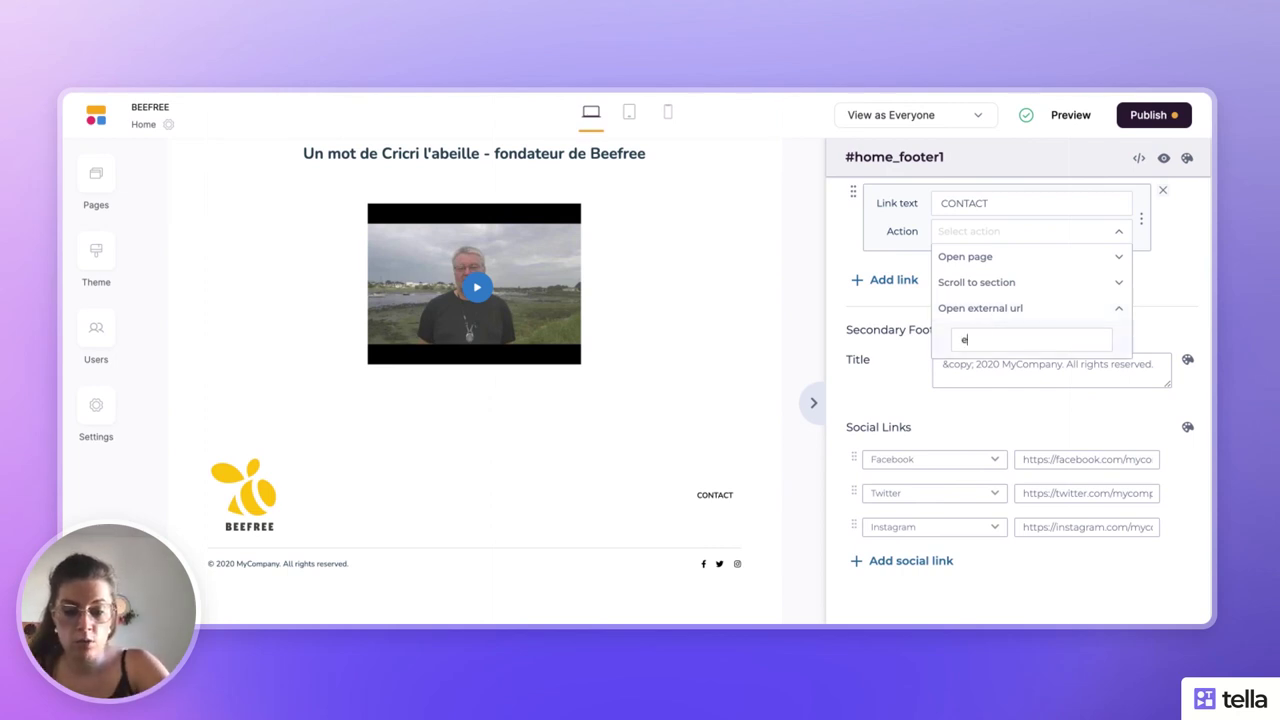
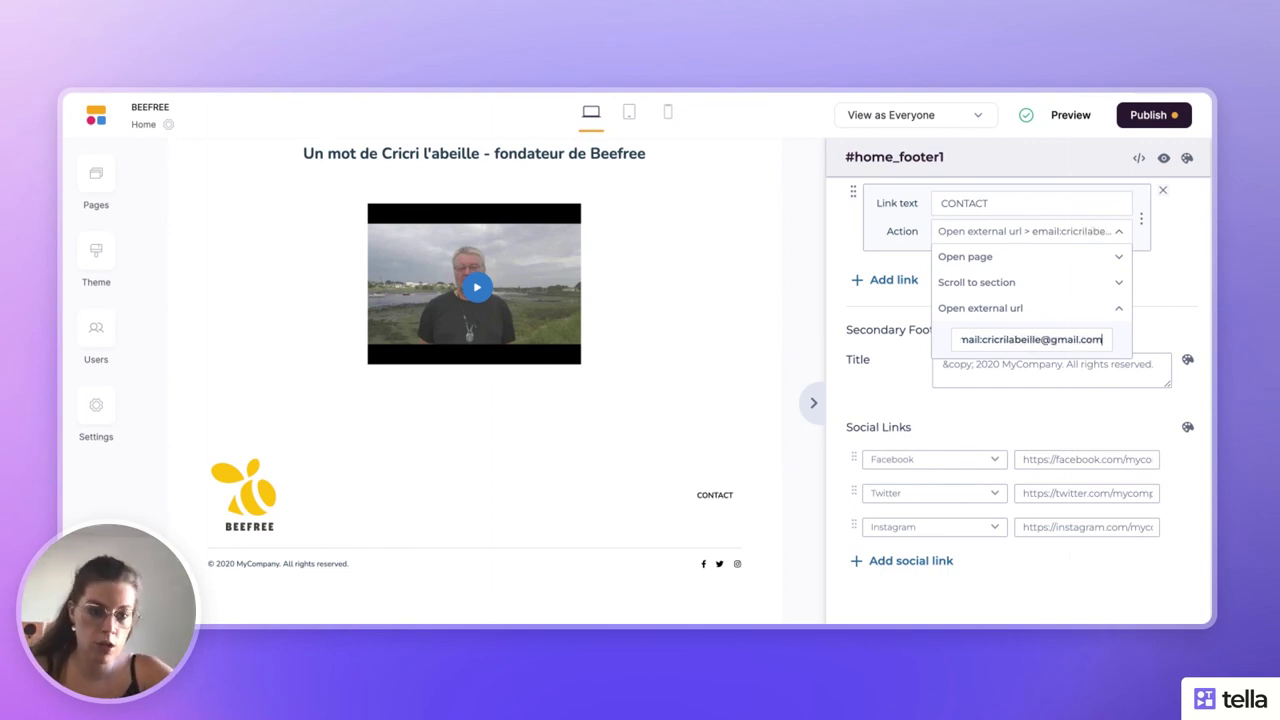
{"action": "left_click", "coordinate": [1179, 290]}
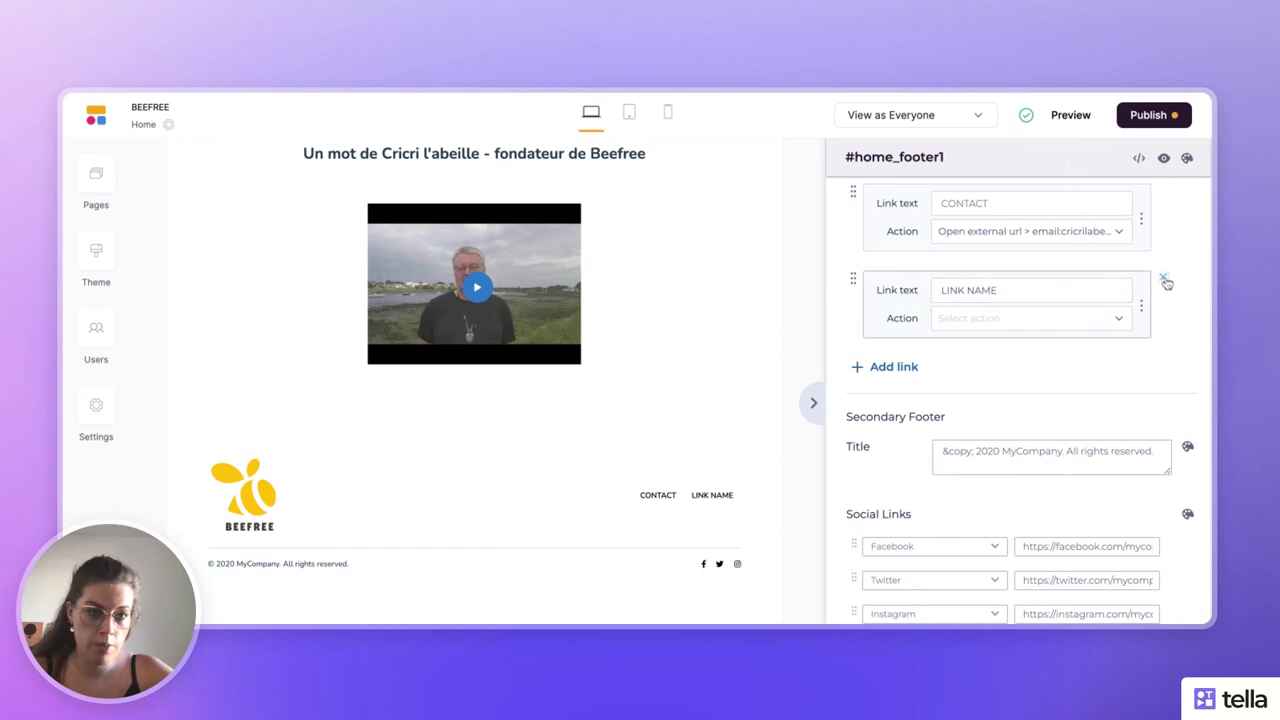
- Remove the blank footer link, publish the updates, and review the live site's footer
{"action": "left_click", "coordinate": [1164, 280]}
{"action": "left_click", "coordinate": [1160, 116]}
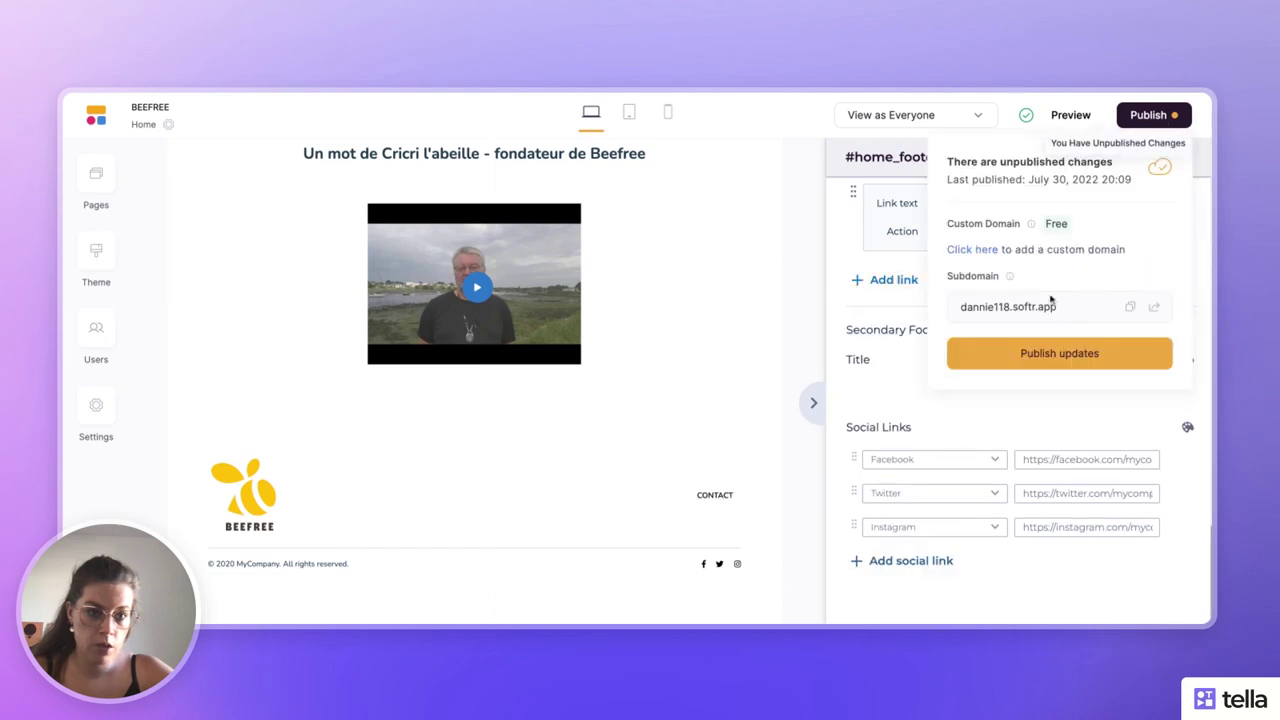
{"action": "left_click", "coordinate": [1040, 352]}
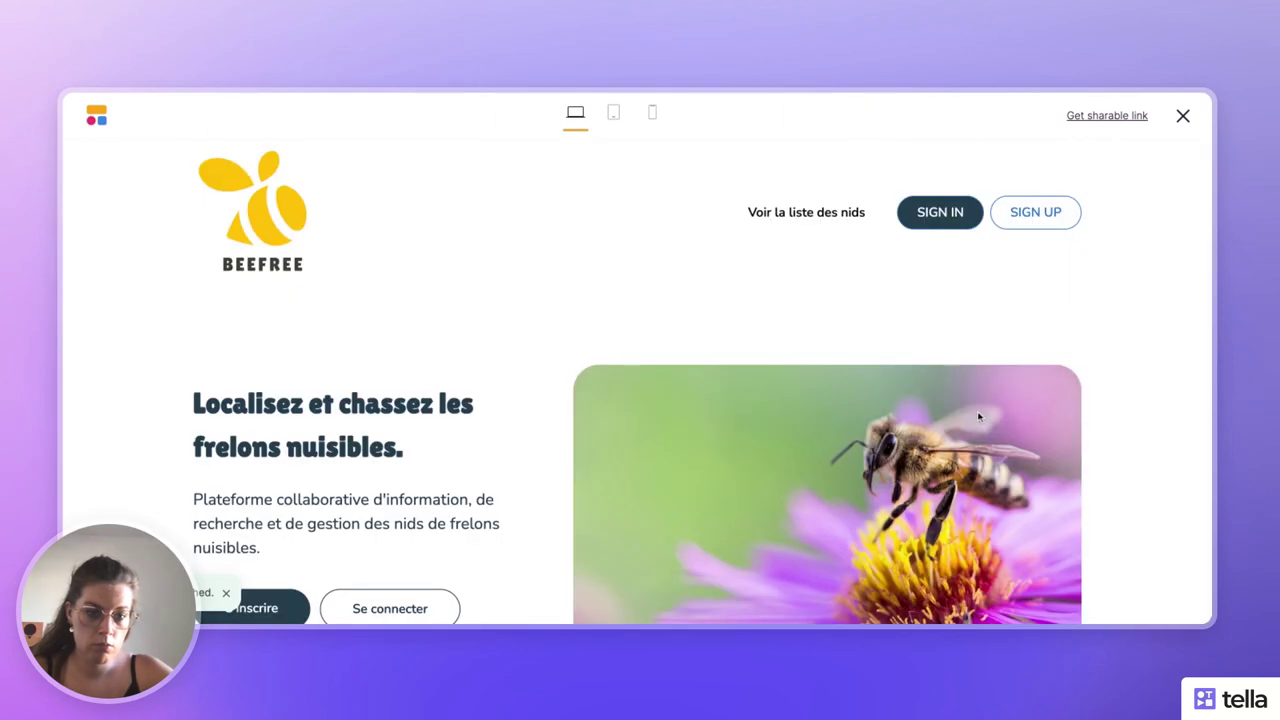
{"action": "scroll", "coordinate": [979, 417], "scroll_direction": "down", "scroll_amount": 15}
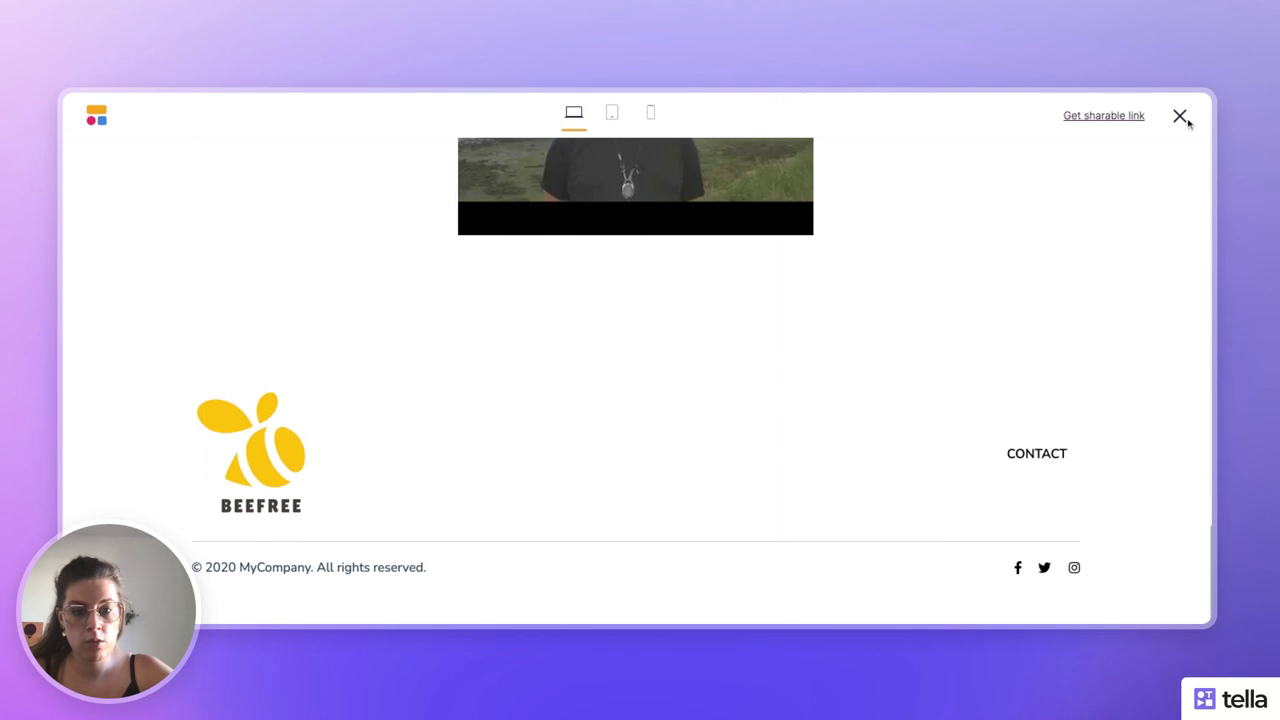
{"action": "left_click", "coordinate": [1183, 117]}
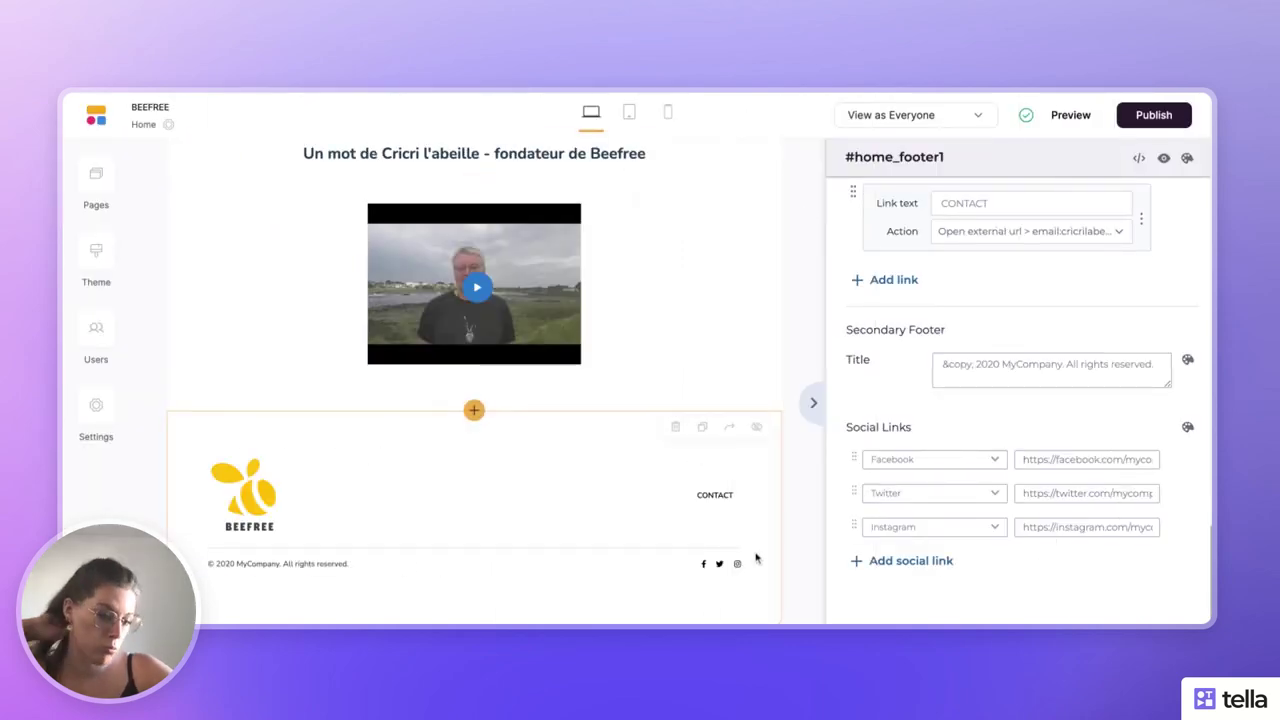
- Replace MyCompany with Beefree in the footer copyright line and collapse the footer settings
{"action": "scroll", "coordinate": [996, 494], "scroll_direction": "down", "scroll_amount": 1}
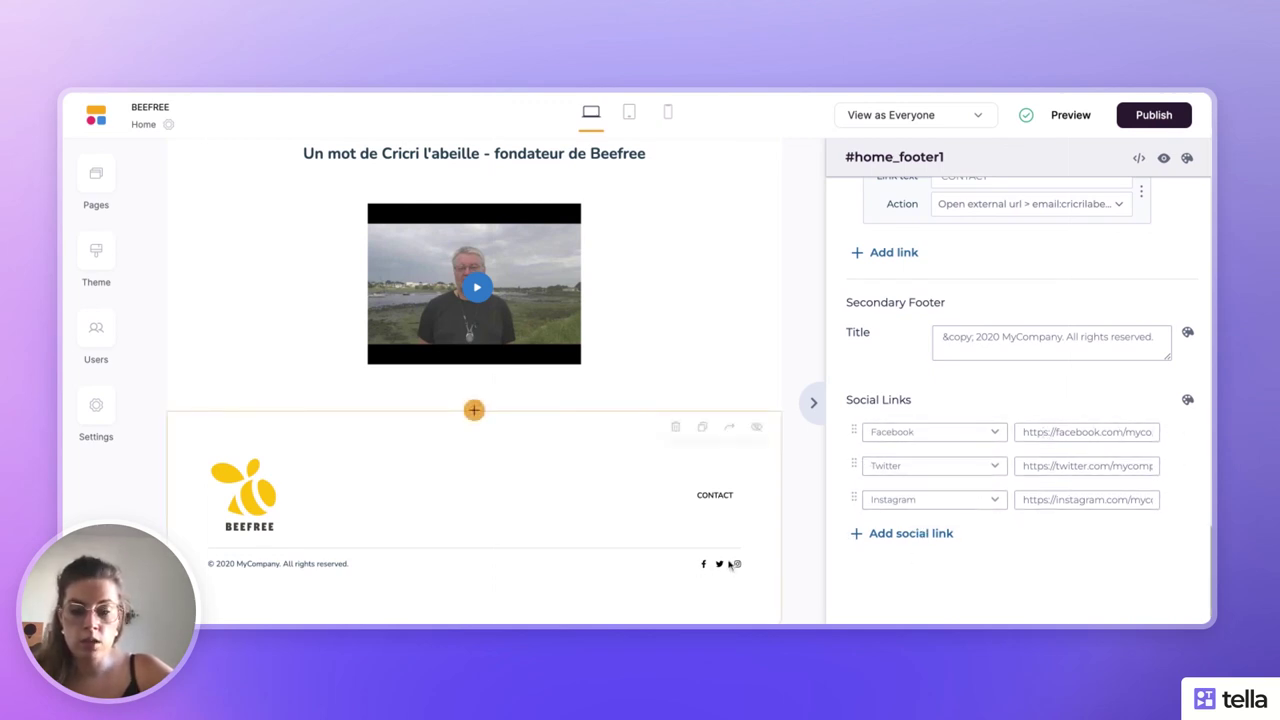
{"action": "scroll", "coordinate": [948, 500], "scroll_direction": "up", "scroll_amount": 3}
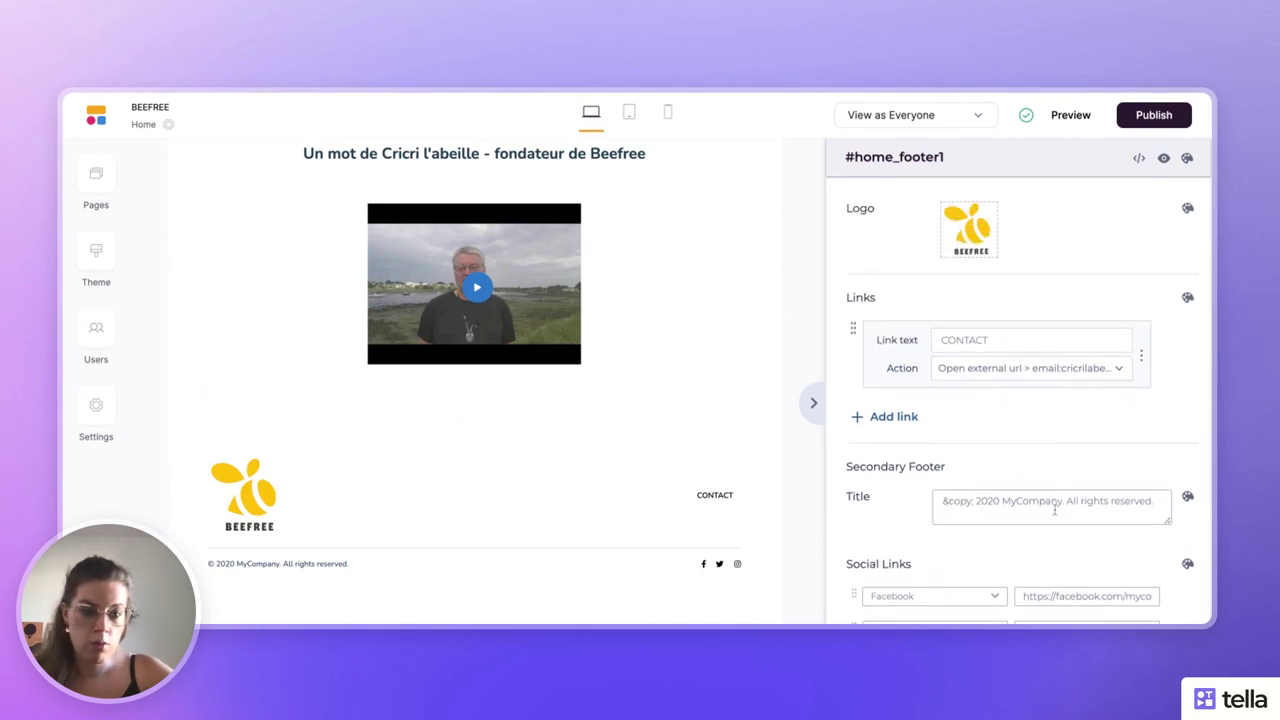
{"action": "left_click_drag", "start_coordinate": [1062, 502], "coordinate": [1010, 502]}
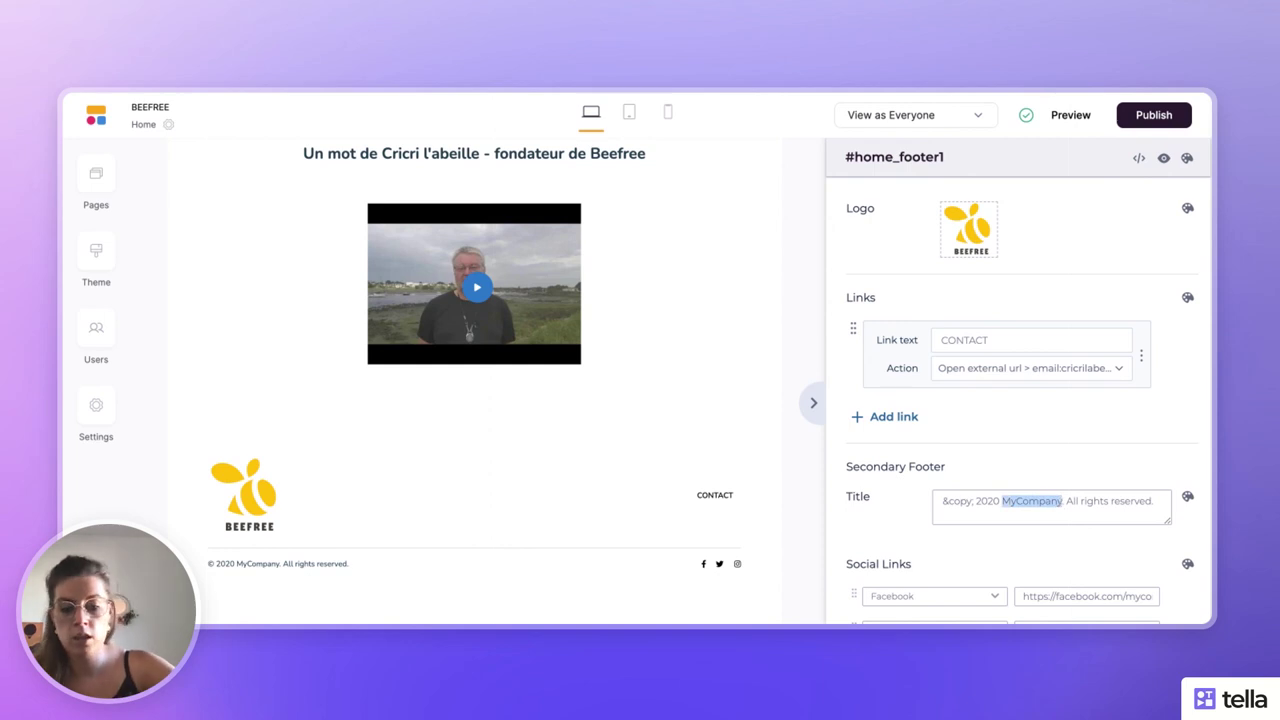
{"action": "type", "text": "Beef"}
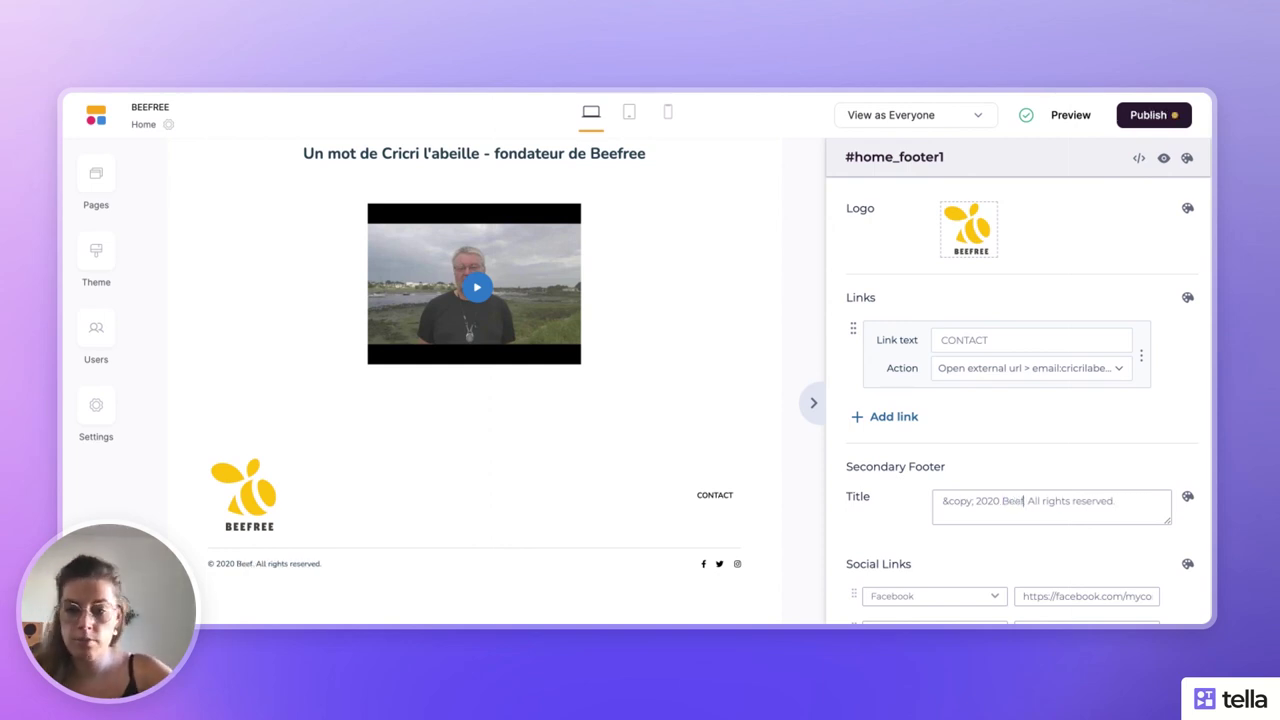
{"action": "type", "text": "ree"}
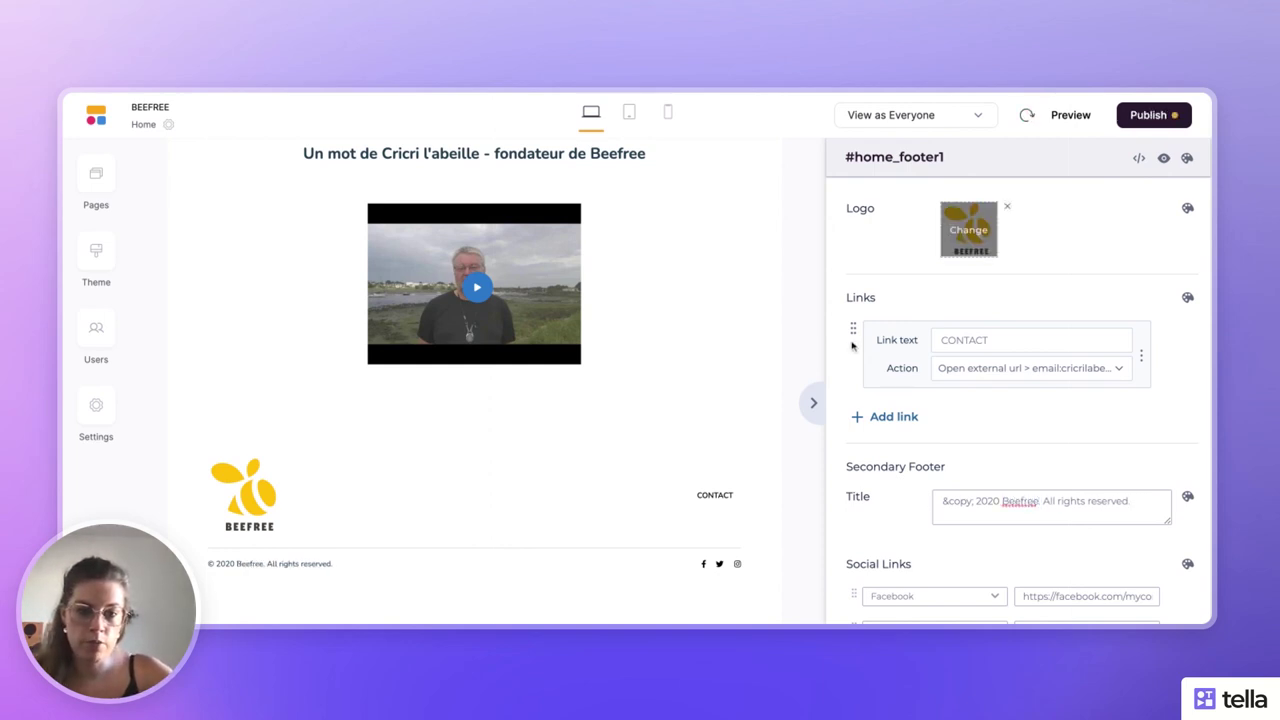
{"action": "left_click", "coordinate": [813, 402]}
{"action": "scroll", "coordinate": [811, 403], "scroll_direction": "down", "scroll_amount": 5}
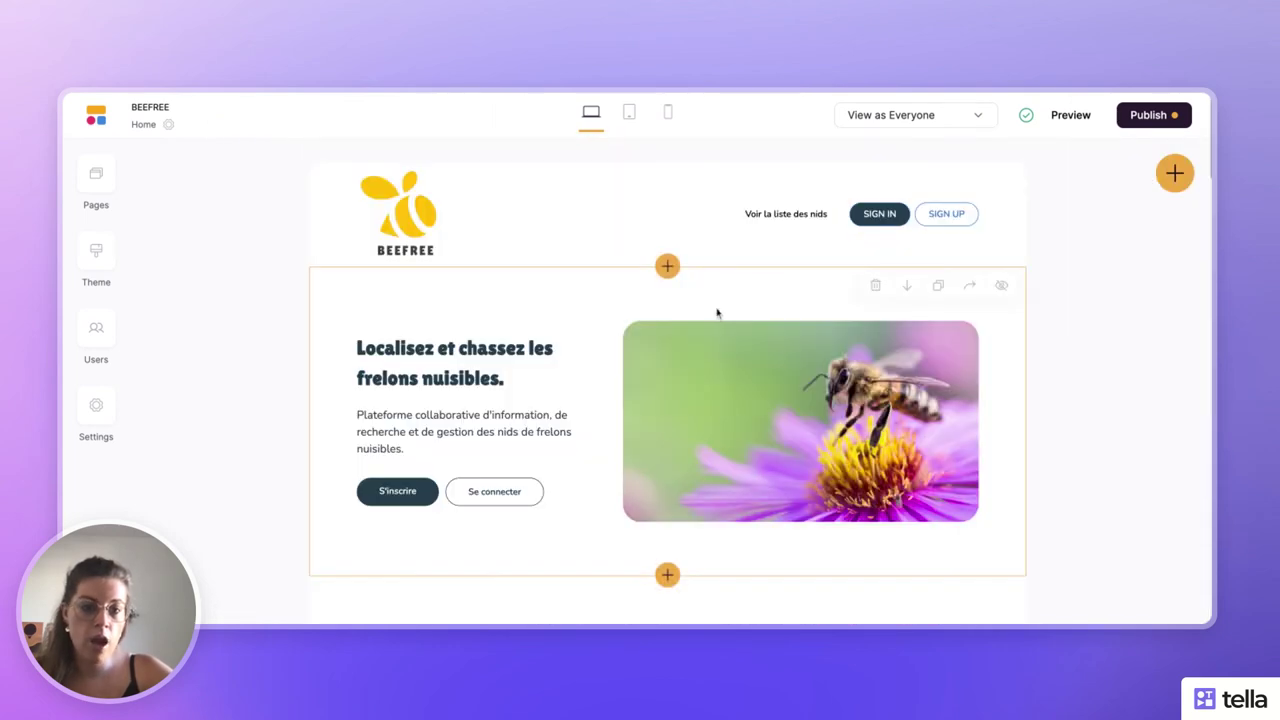
- Insert a hero block with email capture below the page header
{"action": "left_click", "coordinate": [667, 265]}
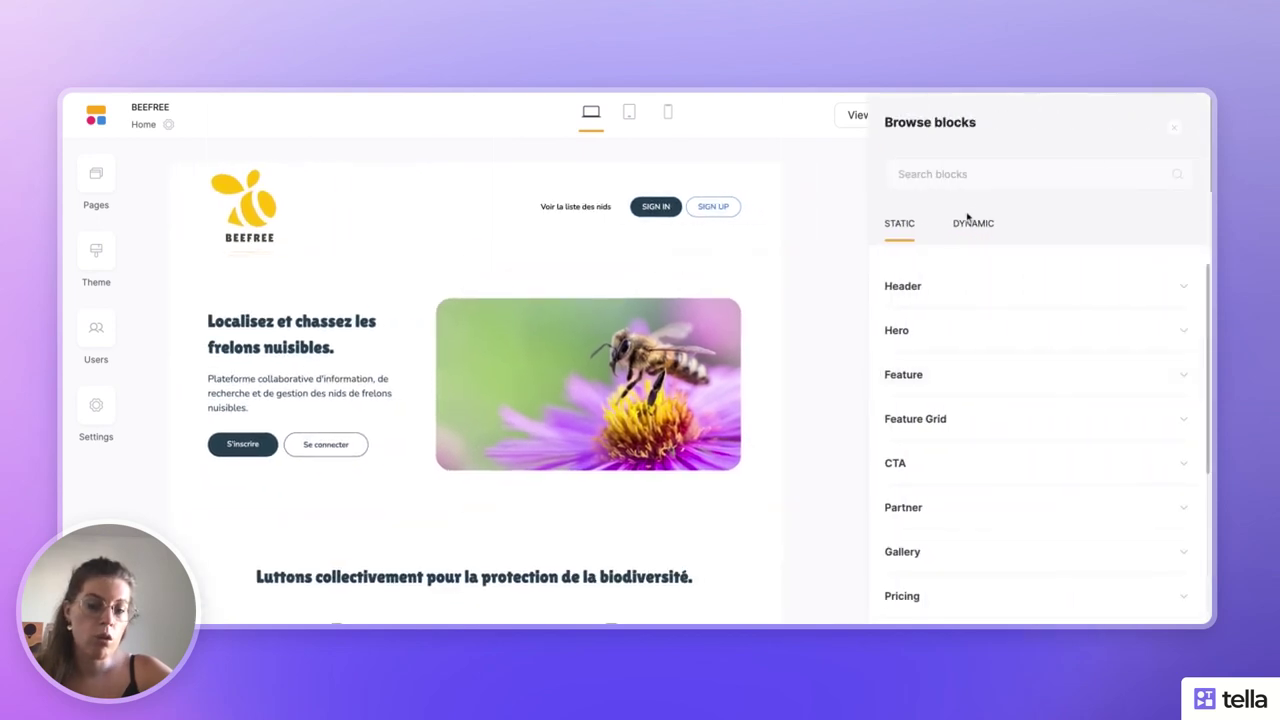
{"action": "left_click", "coordinate": [959, 297]}
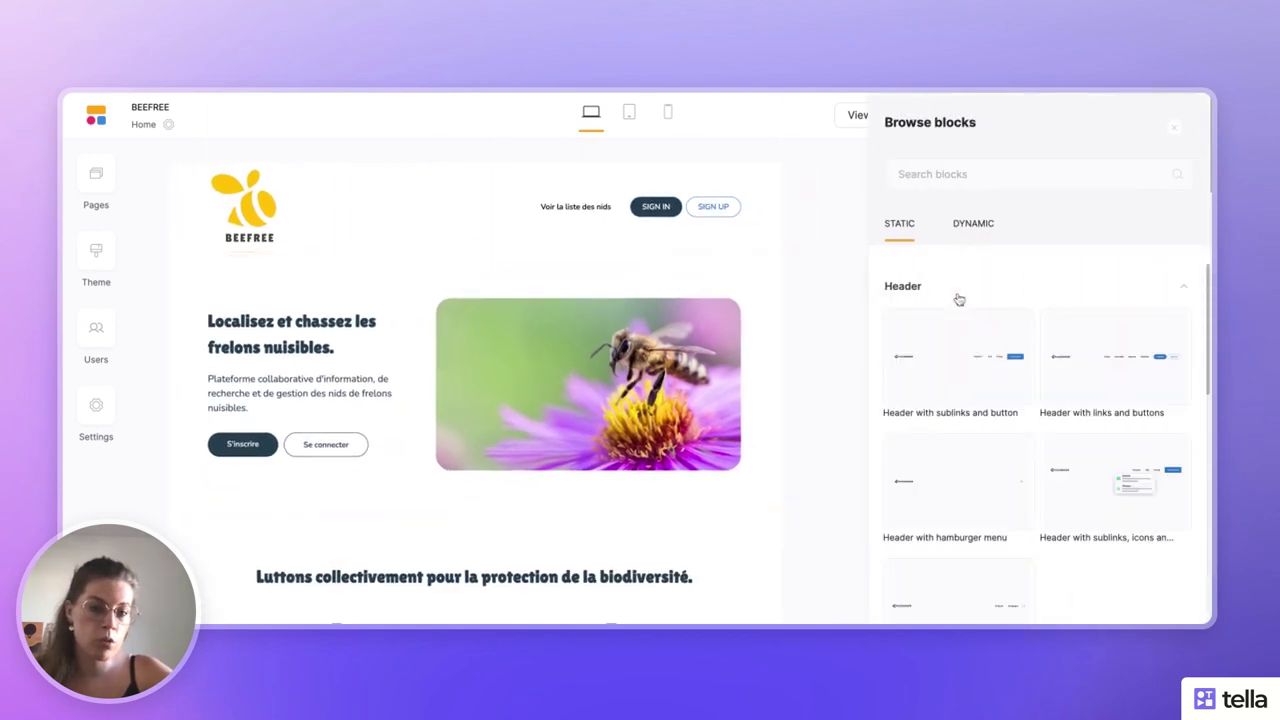
{"action": "left_click", "coordinate": [958, 298]}
{"action": "left_click", "coordinate": [950, 336]}
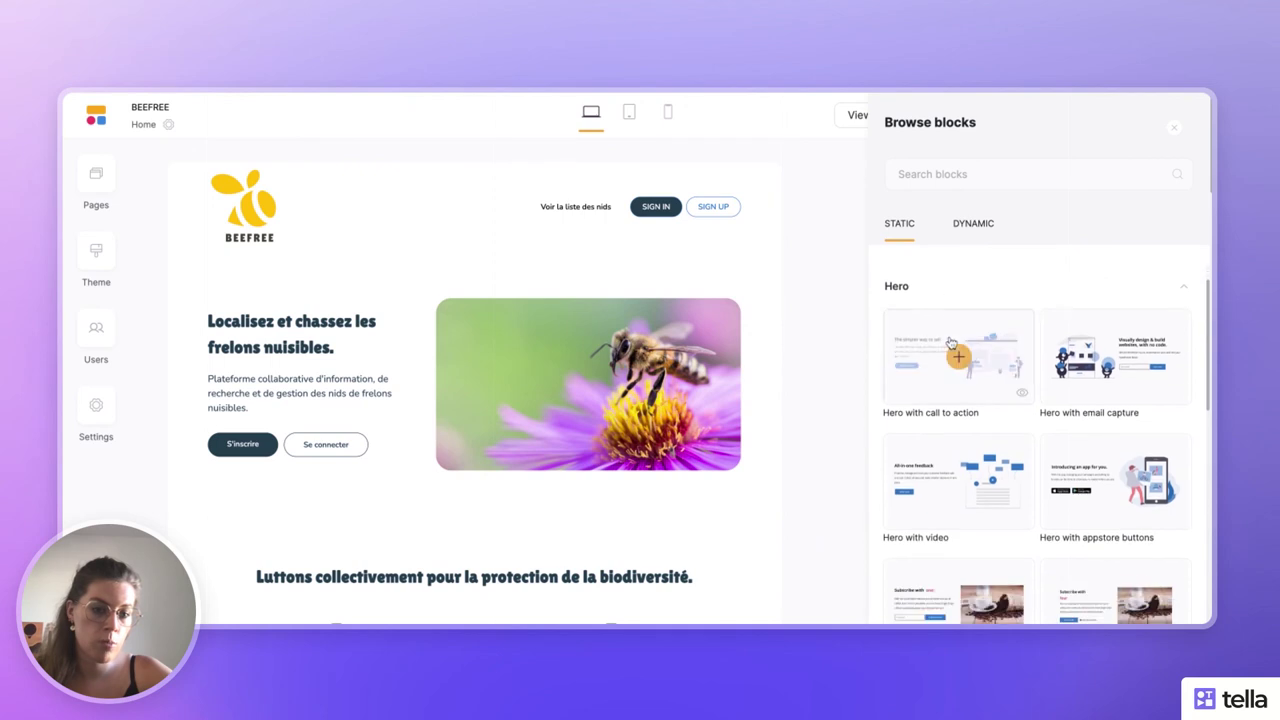
{"action": "scroll", "coordinate": [950, 340], "scroll_direction": "down", "scroll_amount": 3}
{"action": "scroll", "coordinate": [935, 405], "scroll_direction": "up", "scroll_amount": 3}
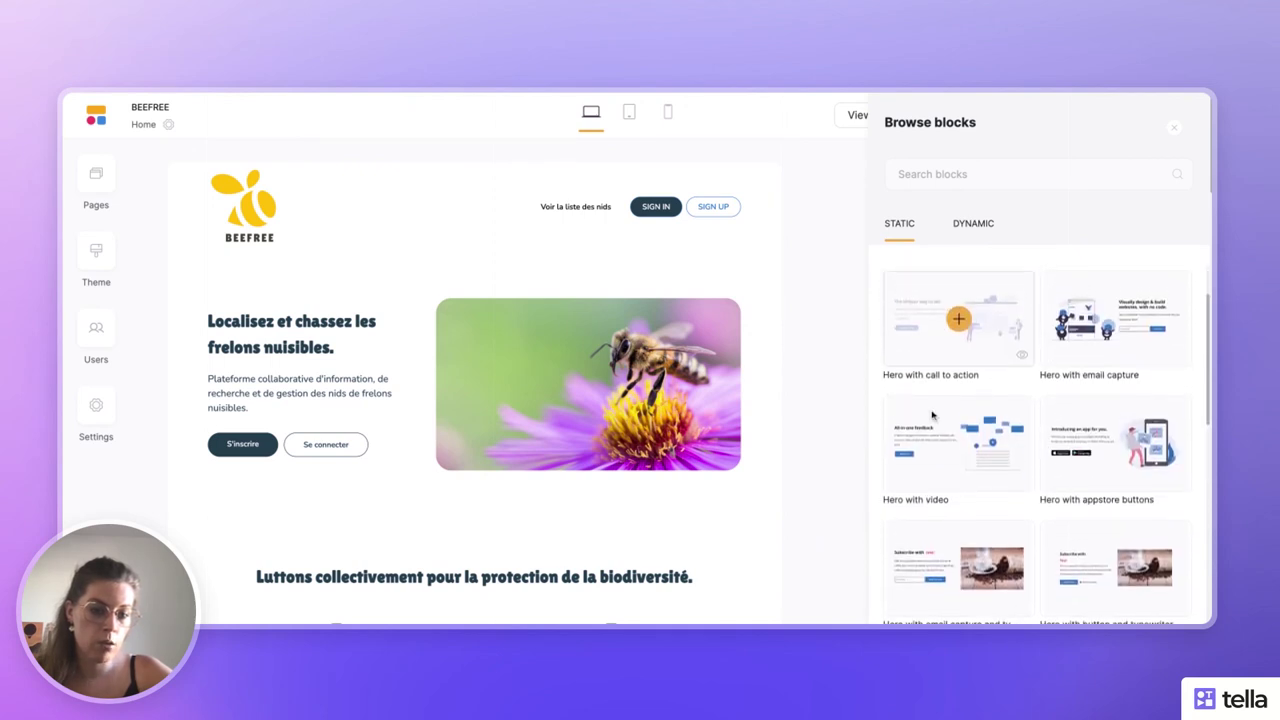
{"action": "left_click", "coordinate": [985, 553]}
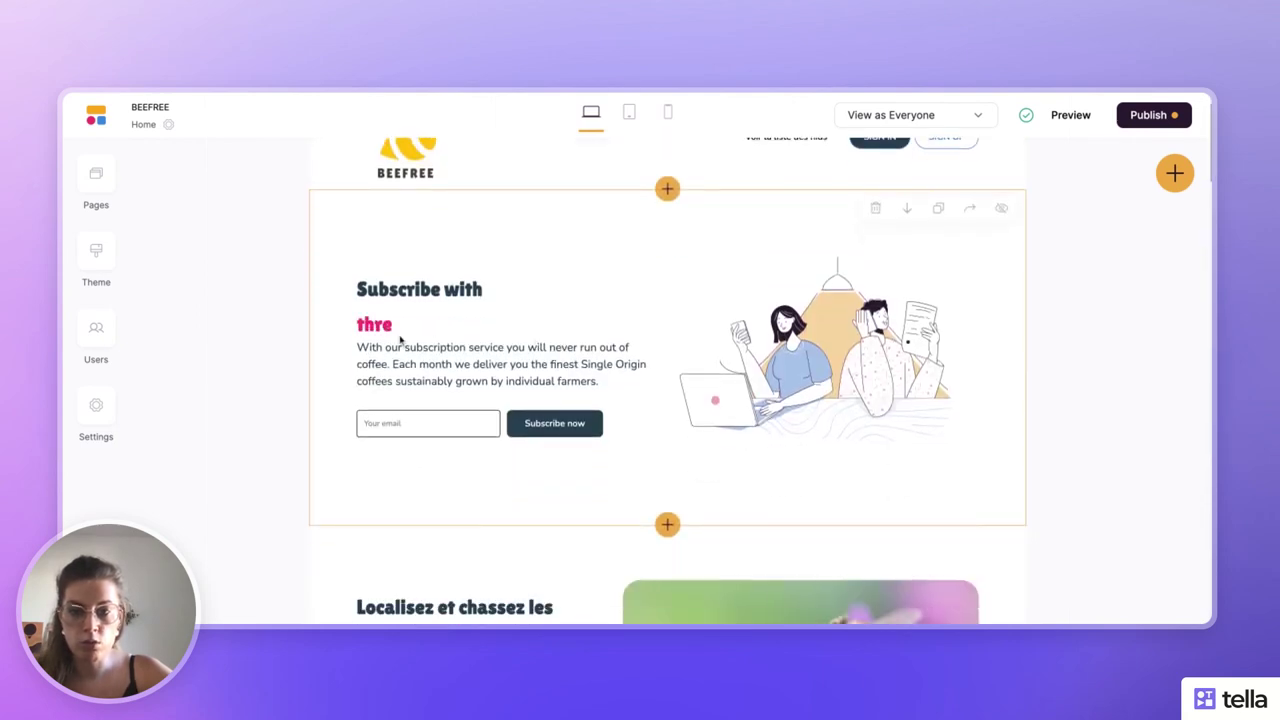
- Review the new Subscribe section's settings
{"action": "left_click", "coordinate": [418, 334]}
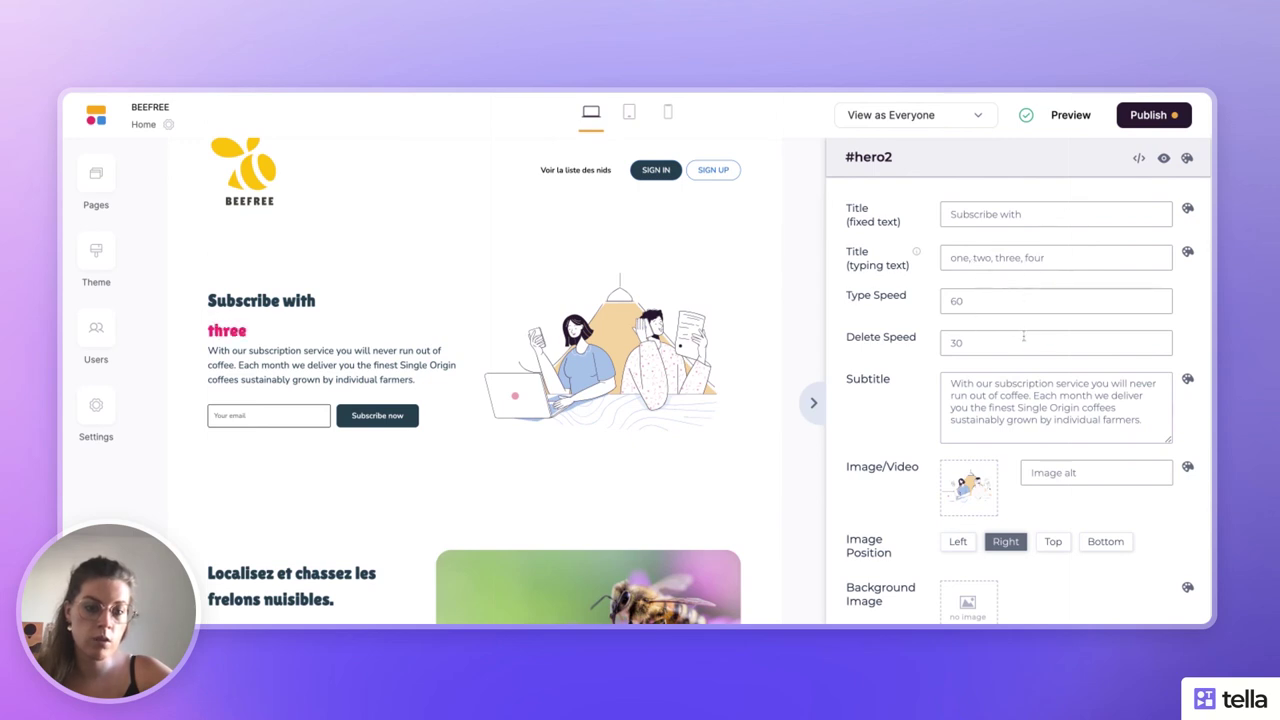
{"action": "scroll", "coordinate": [1023, 337], "scroll_direction": "down", "scroll_amount": 8}
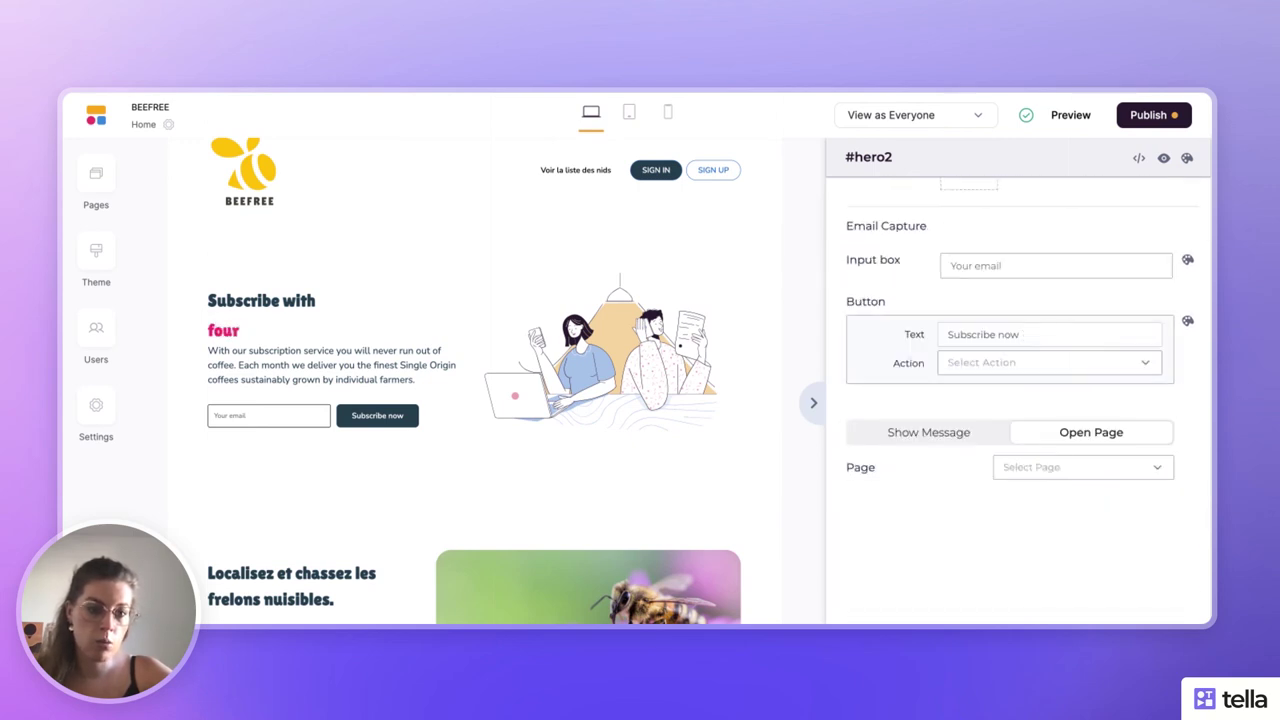
{"action": "scroll", "coordinate": [1092, 295], "scroll_direction": "up", "scroll_amount": 8}
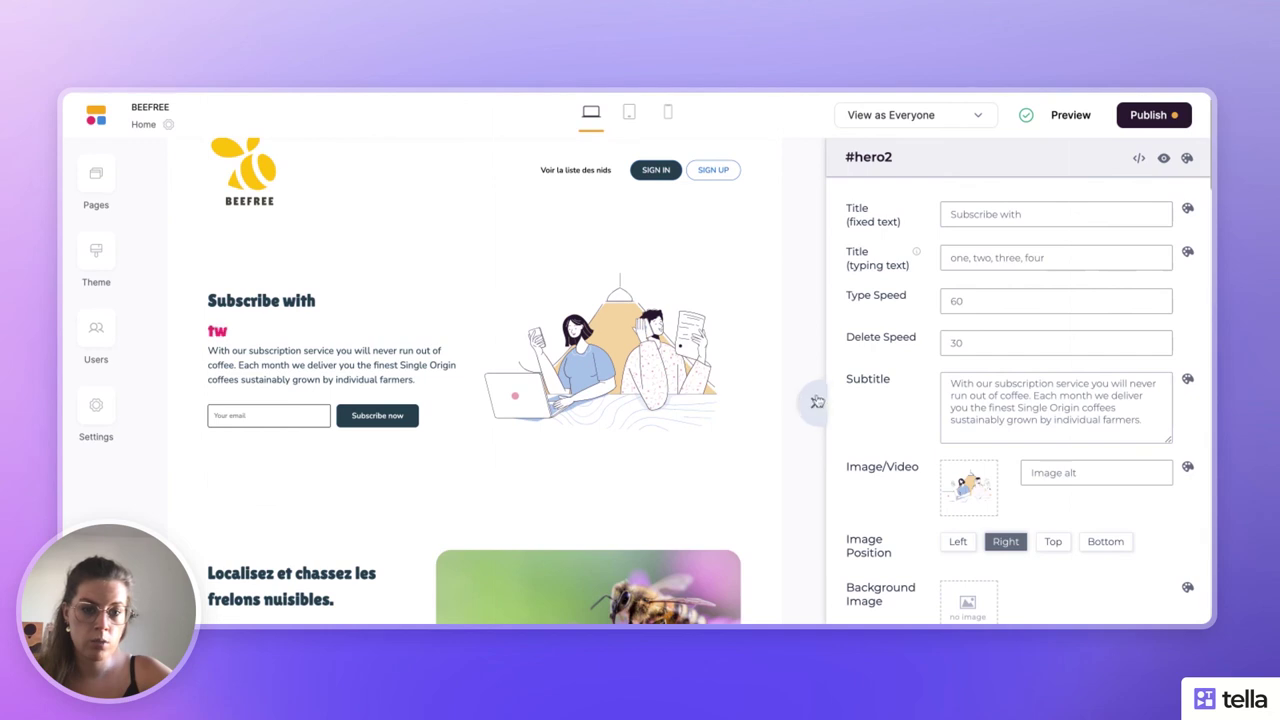
{"action": "left_click", "coordinate": [811, 402]}
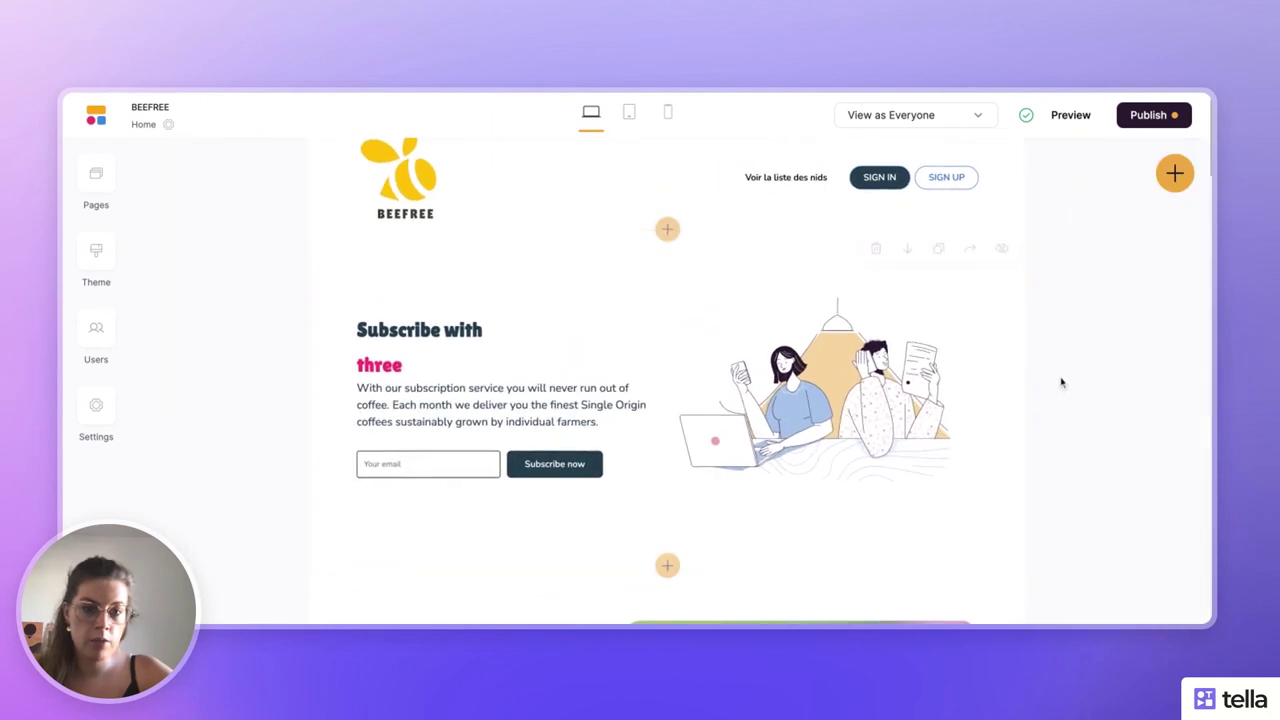
- Delete the Subscribe section and toggle the bee hero section hidden then visible again
{"action": "left_click", "coordinate": [879, 253]}
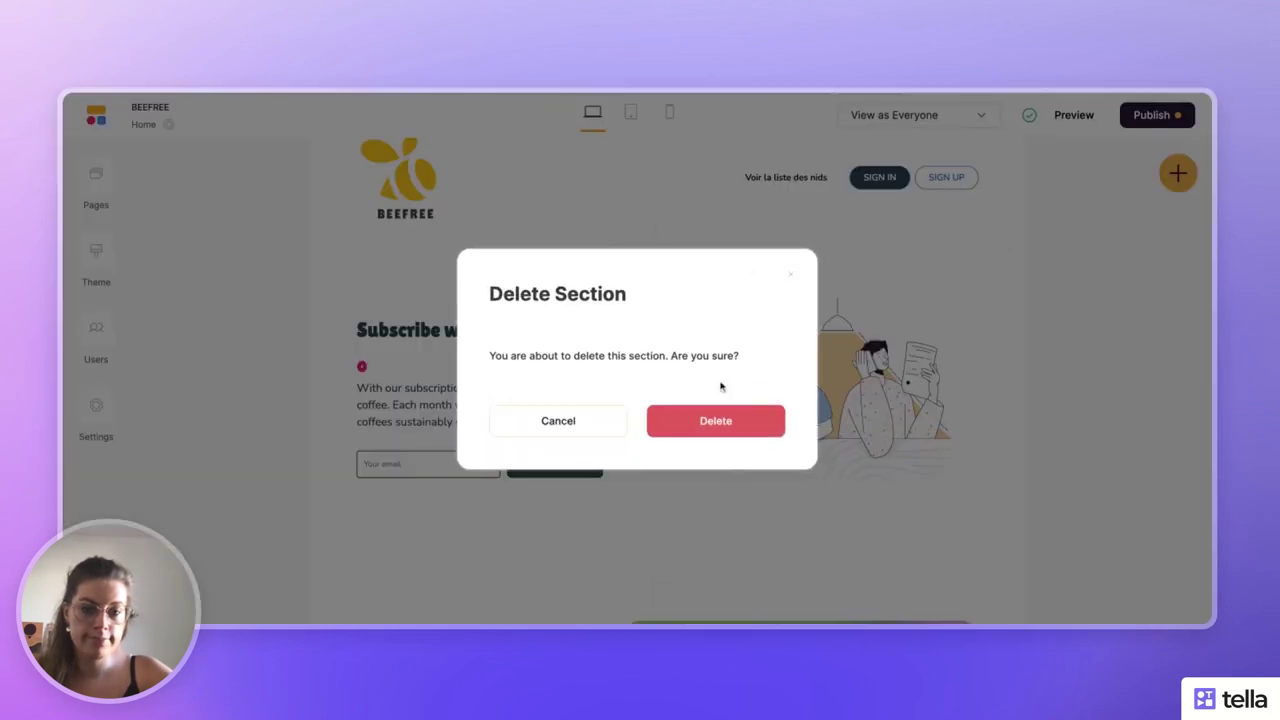
{"action": "left_click", "coordinate": [688, 428]}
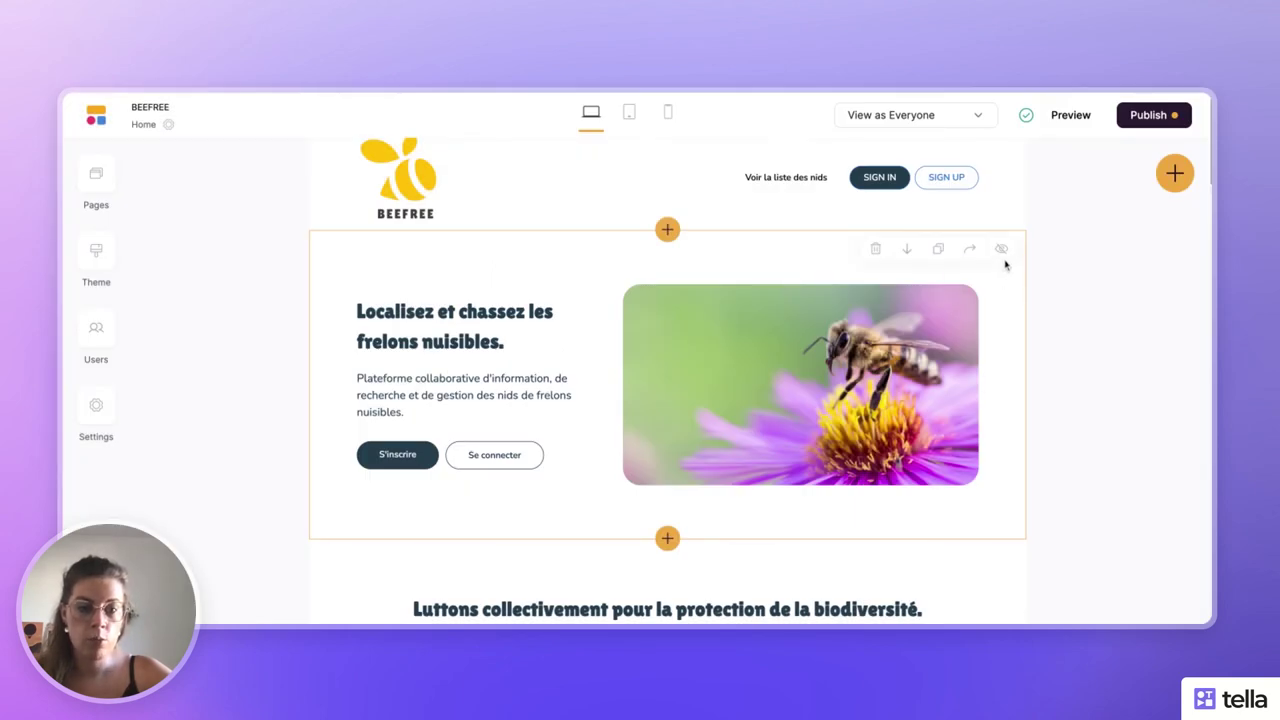
{"action": "left_click", "coordinate": [1002, 249]}
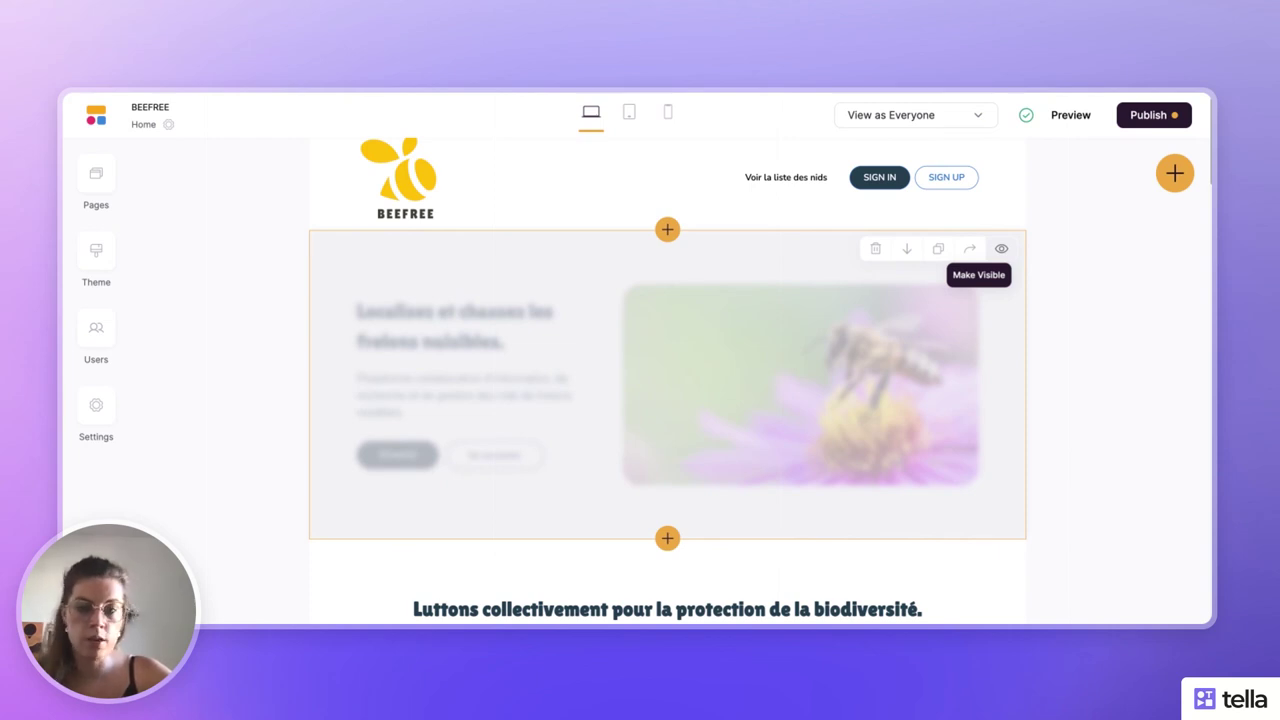
{"action": "left_click", "coordinate": [1002, 249]}
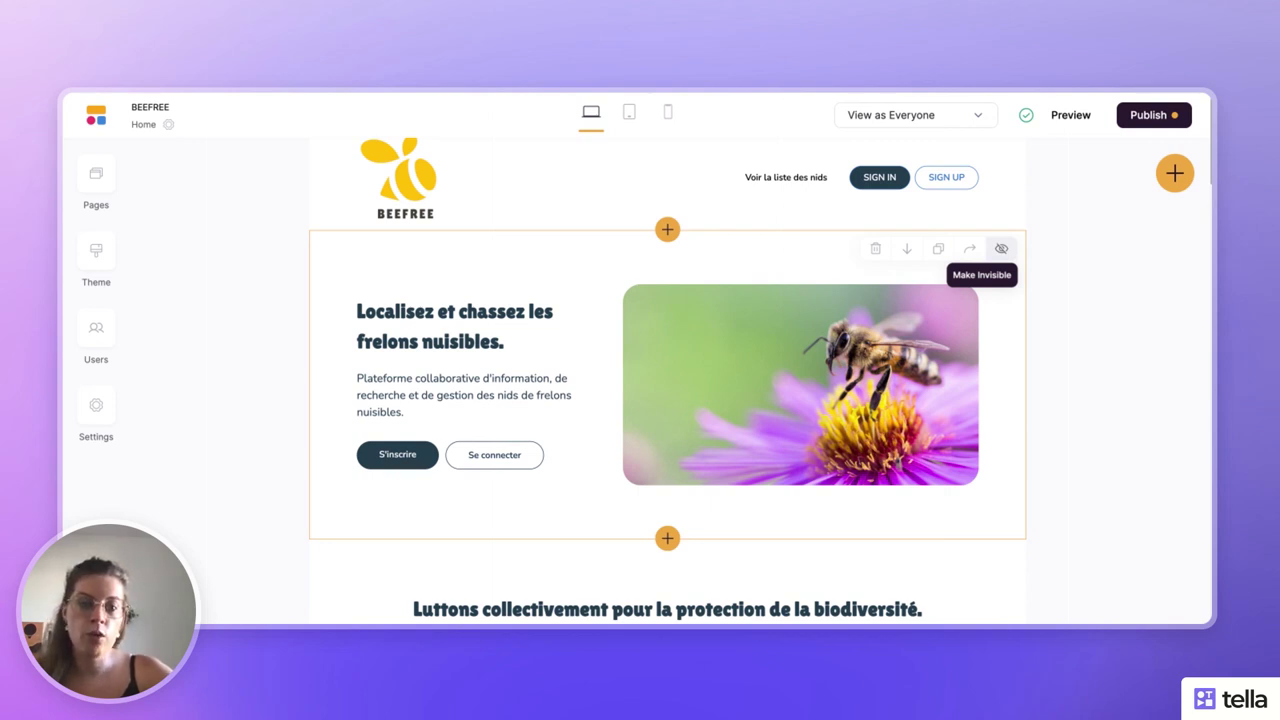
{"action": "left_click", "coordinate": [987, 298]}
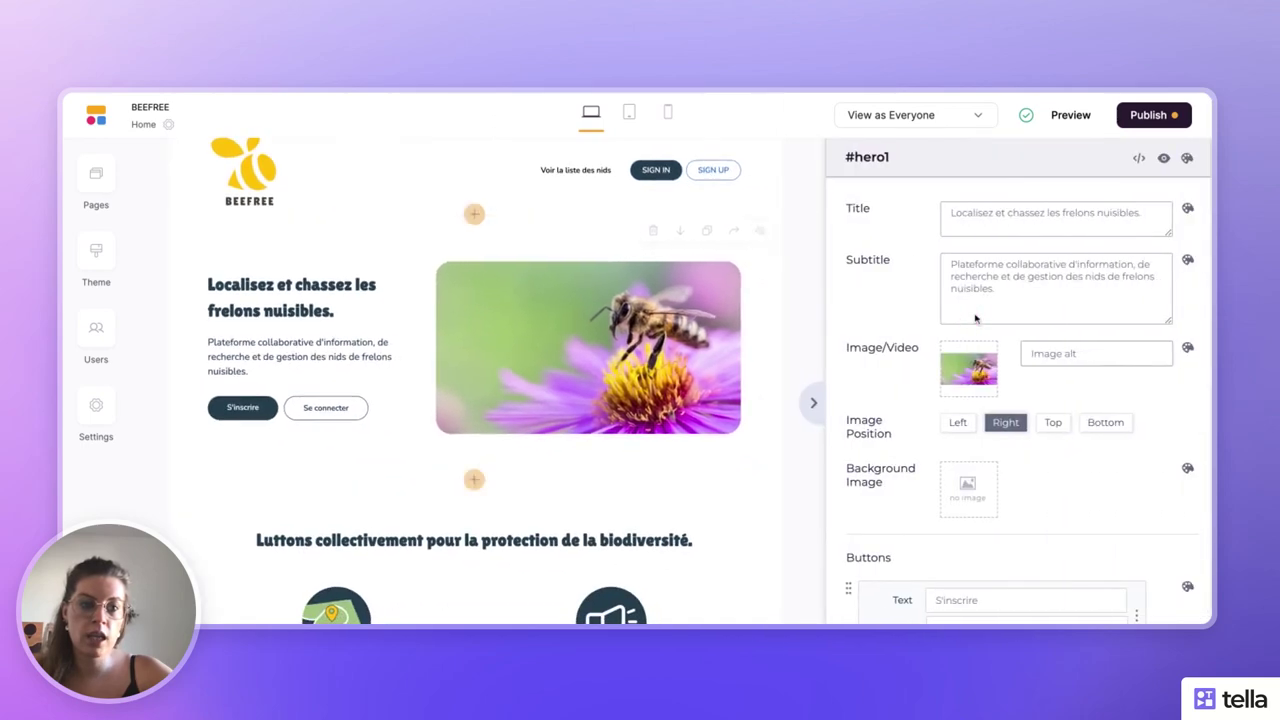
{"action": "left_click", "coordinate": [1163, 158]}
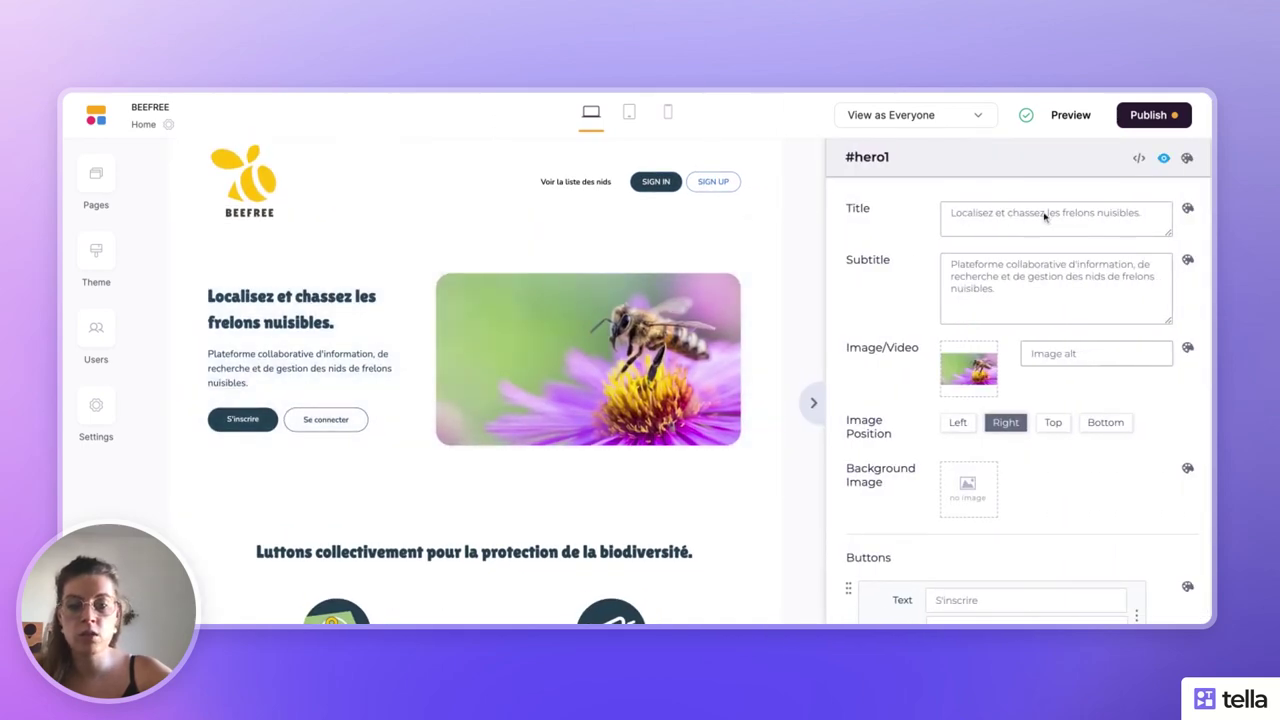
{"action": "left_click", "coordinate": [813, 402]}
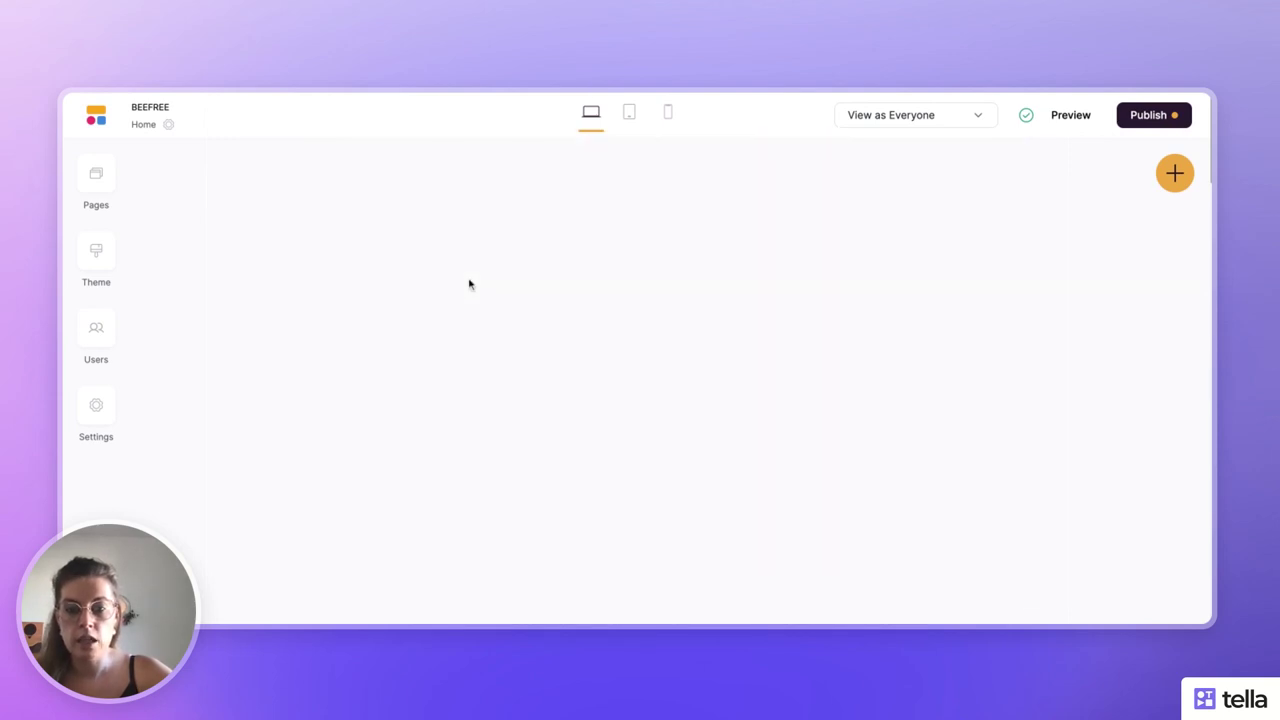
{"action": "scroll", "coordinate": [469, 284], "scroll_direction": "down", "scroll_amount": 15}
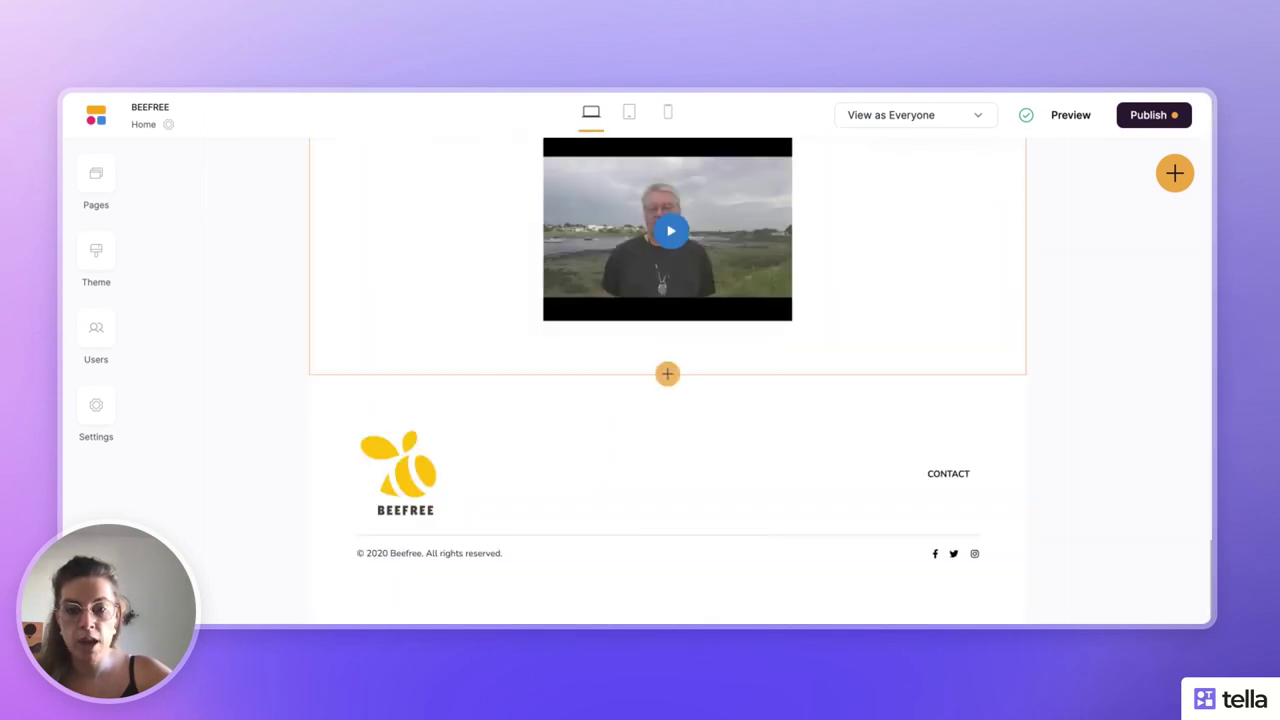
{"action": "scroll", "coordinate": [667, 380], "scroll_direction": "up", "scroll_amount": 15}
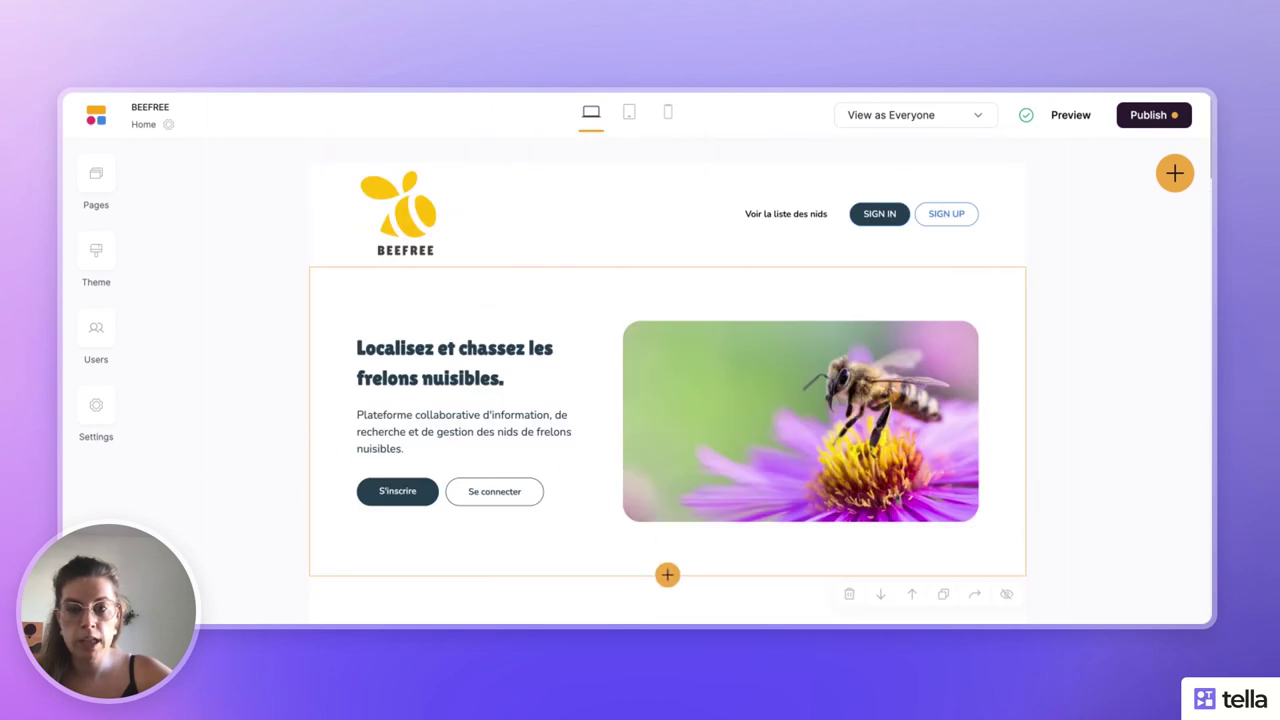